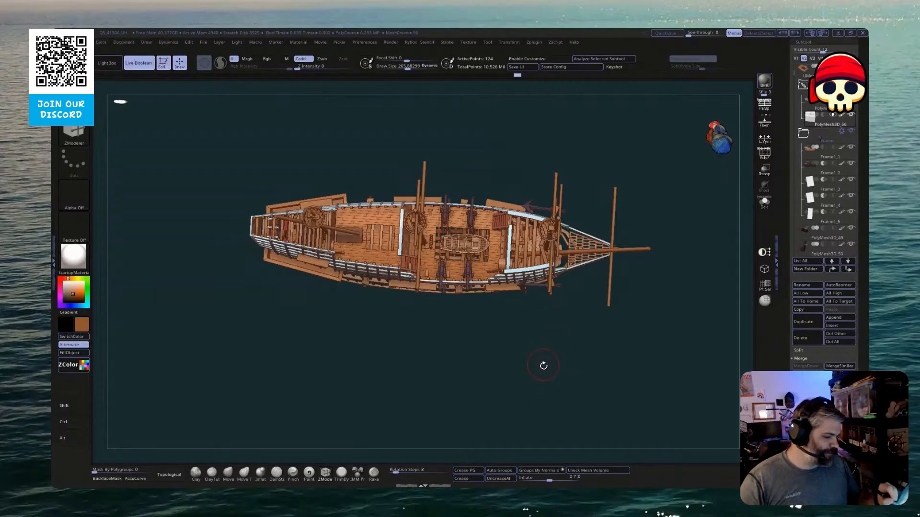
Lower the raised aft deck's planking slightly, and move its supporting beams down to sit beneath it
left_click_drag(542, 365, 509, 382)
key("w")
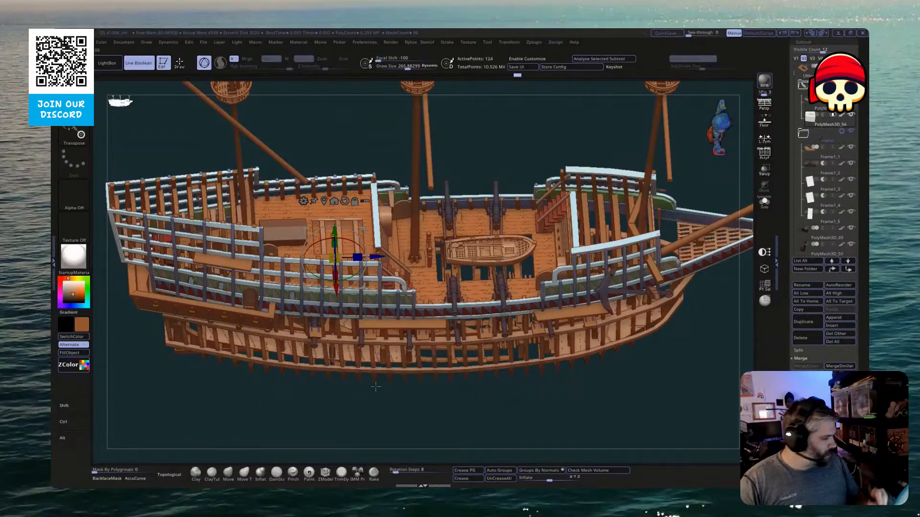
left_click_drag(421, 407, 379, 357)
left_click(819, 103)
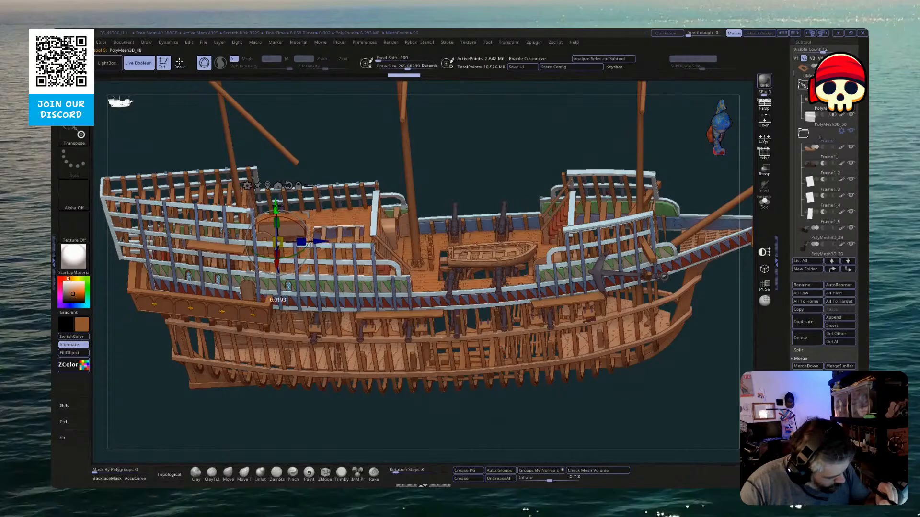
left_click_drag(357, 426, 361, 332, "alt")
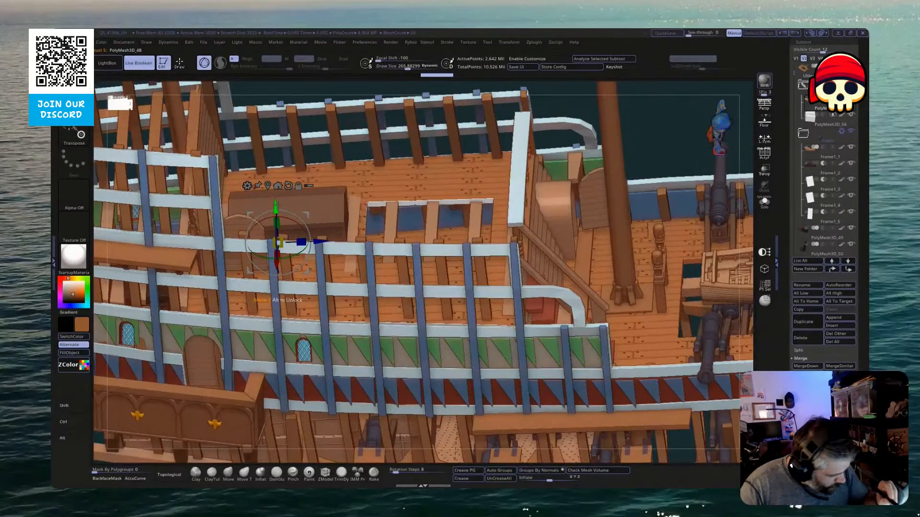
left_click_drag(277, 206, 278, 209)
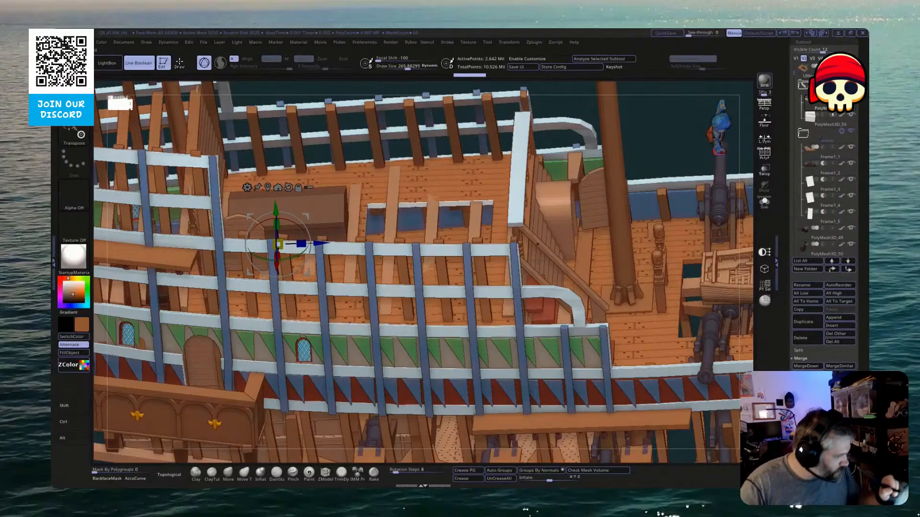
left_click_drag(276, 207, 277, 208)
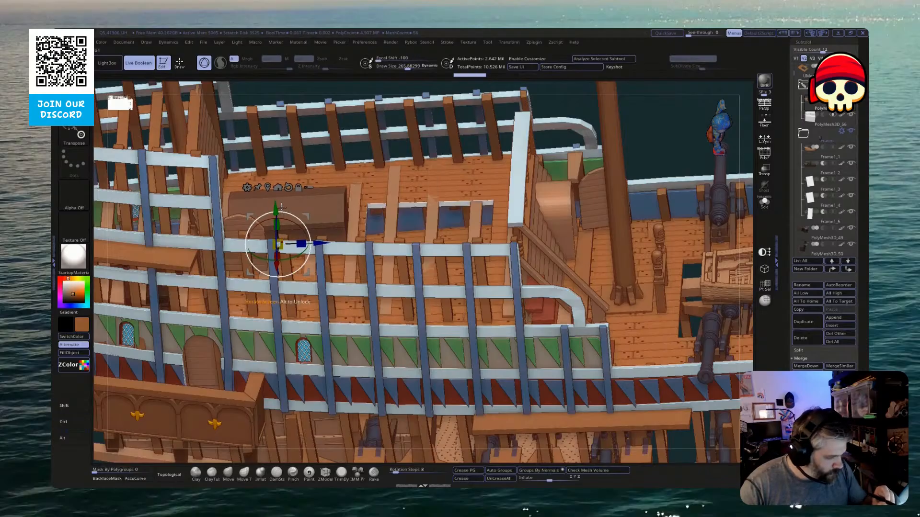
left_click_drag(277, 206, 275, 209)
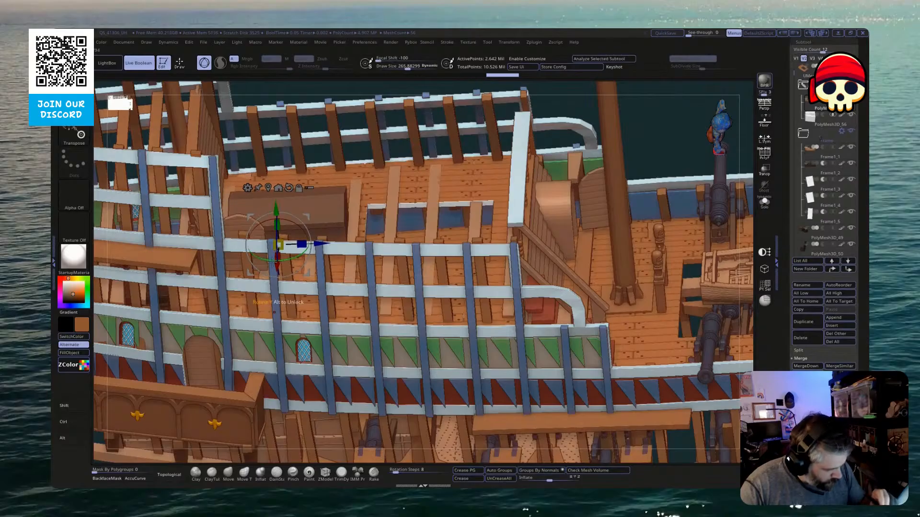
left_click(431, 226, "alt")
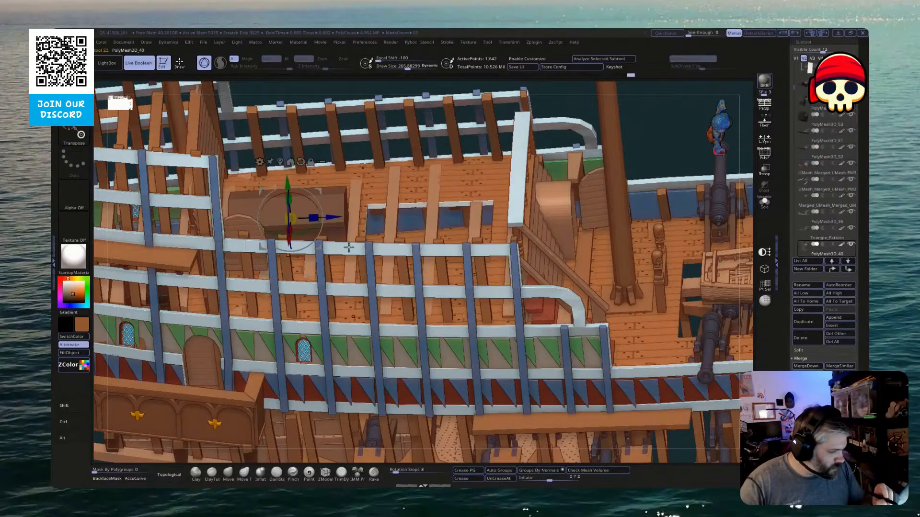
left_click_drag(288, 185, 288, 189)
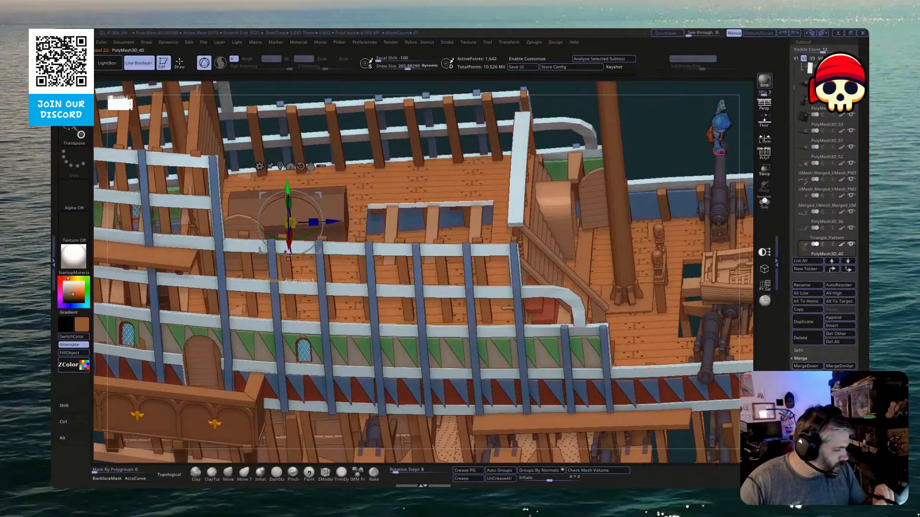
Isolate the aft deck beams and display their polygroups and wireframe
left_click_drag(703, 160, 767, 205)
left_click(767, 205)
left_click_drag(591, 360, 633, 342, "alt")
left_click(762, 152)
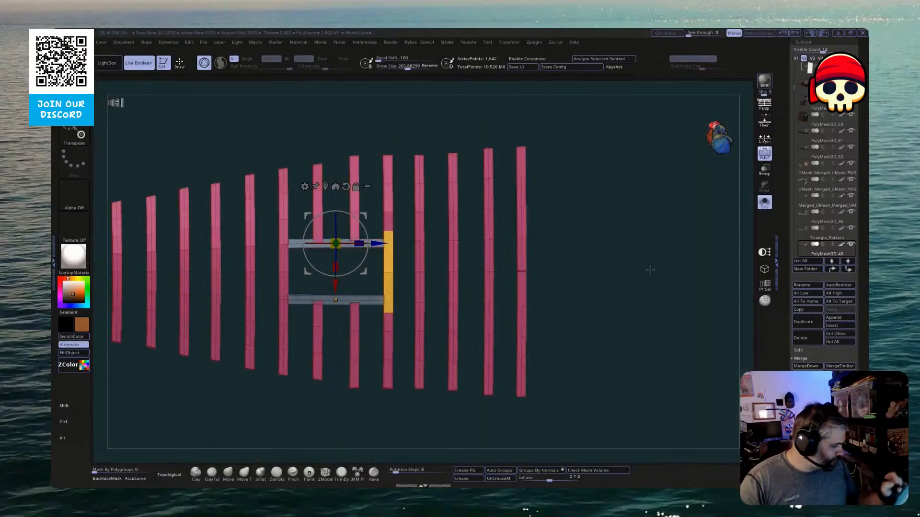
left_click_drag(608, 263, 640, 291)
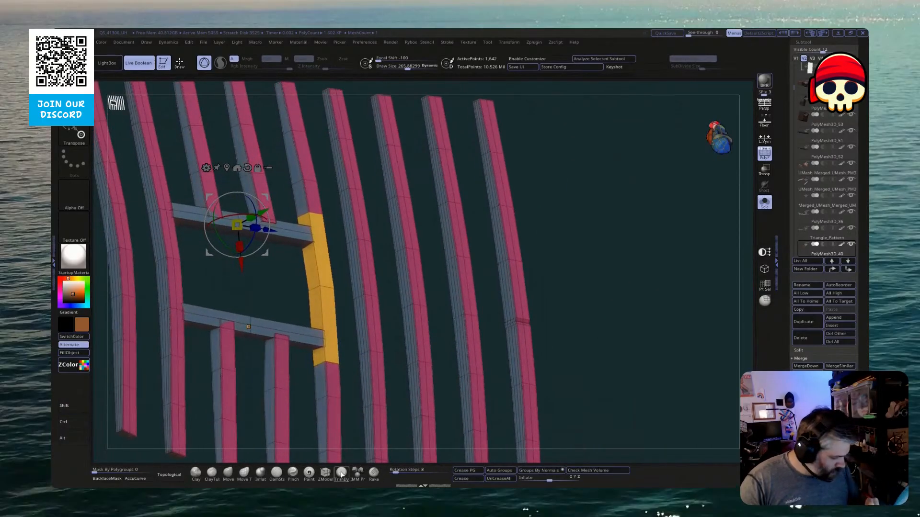
With the ZModeler brush's edge action set to Insert, delete the extra edge loop around the middle of the forwardmost beam
left_click(325, 473)
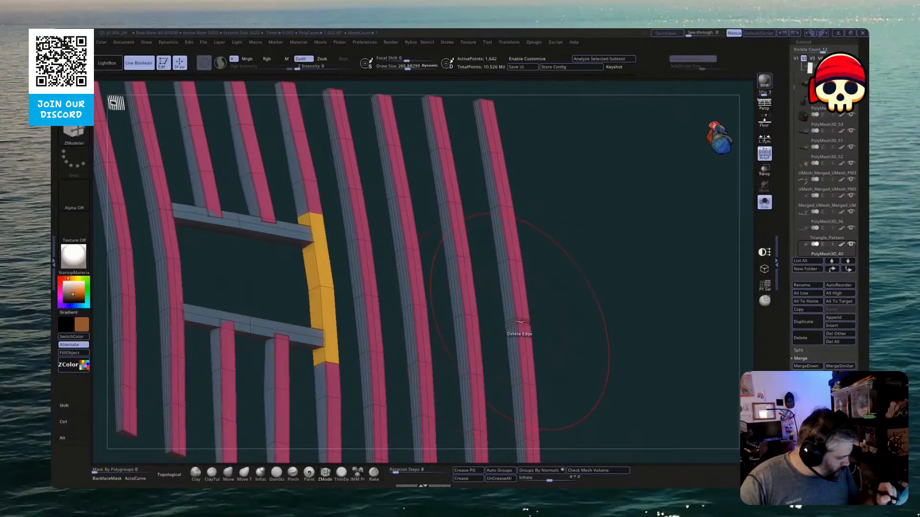
key("space")
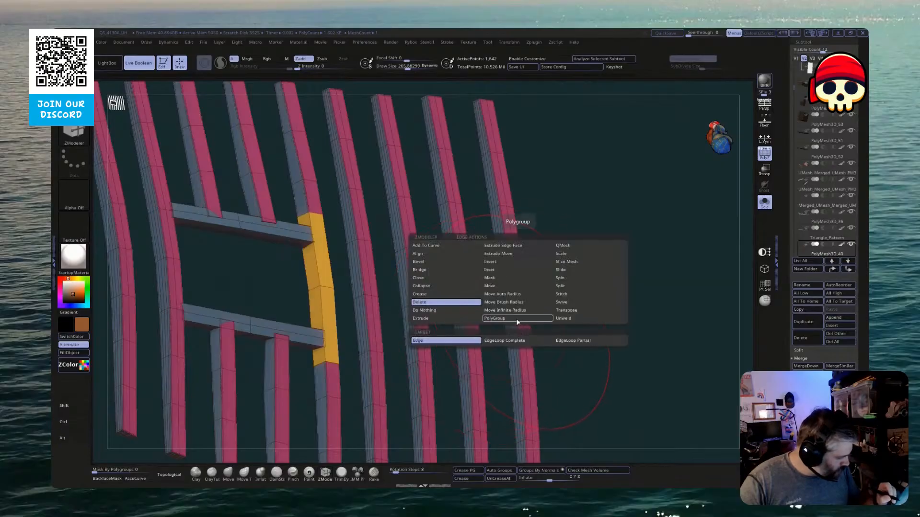
left_click(503, 264)
left_click(519, 321, "alt")
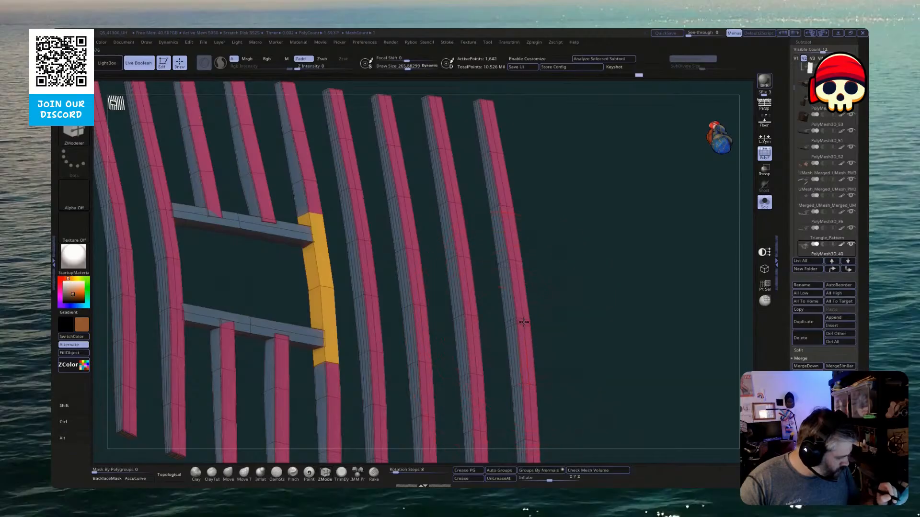
key("ctrl+z")
key("space")
left_click(439, 340)
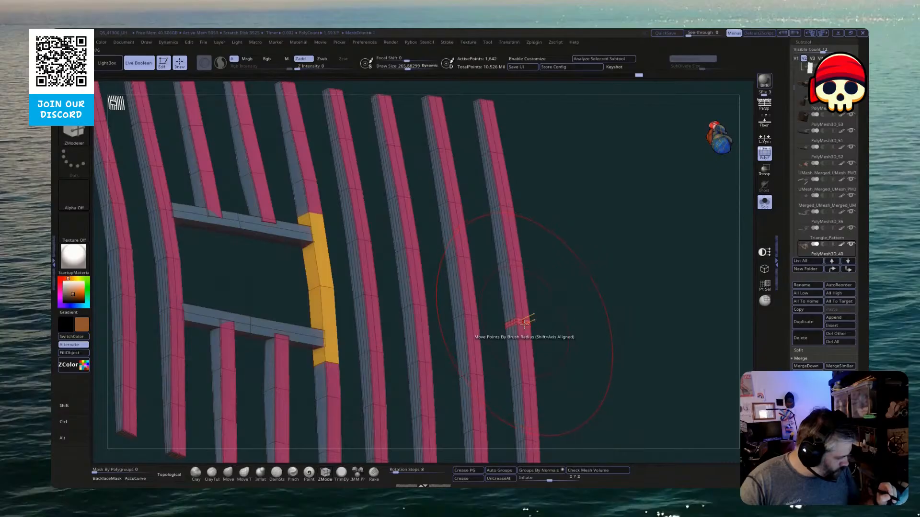
left_click(520, 320, "alt")
left_click_drag(559, 352, 651, 242)
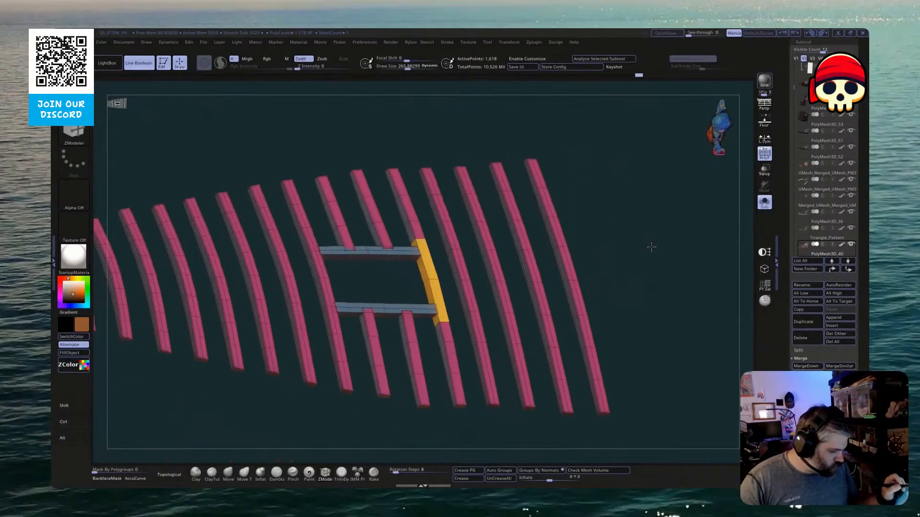
Regroup the beams' polygroups by normals and crease the polygroup borders
left_click(521, 471)
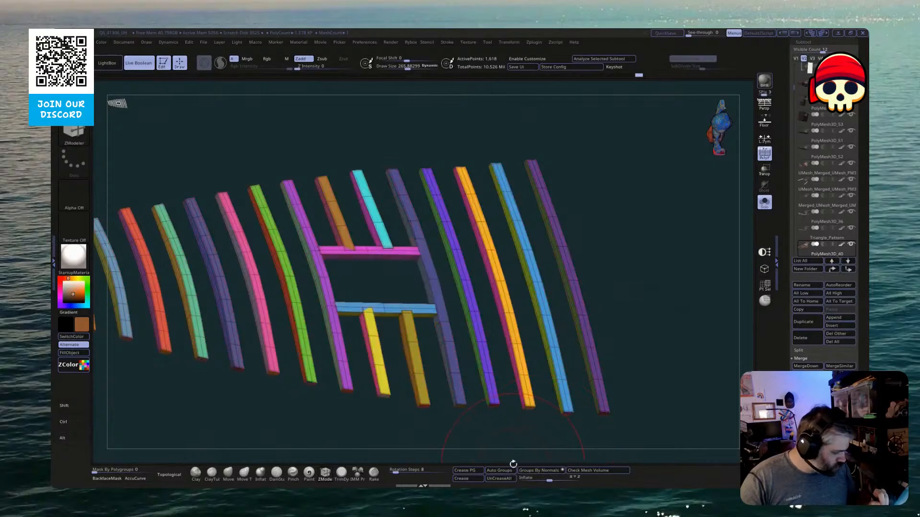
left_click(471, 471)
left_click_drag(488, 431, 424, 407)
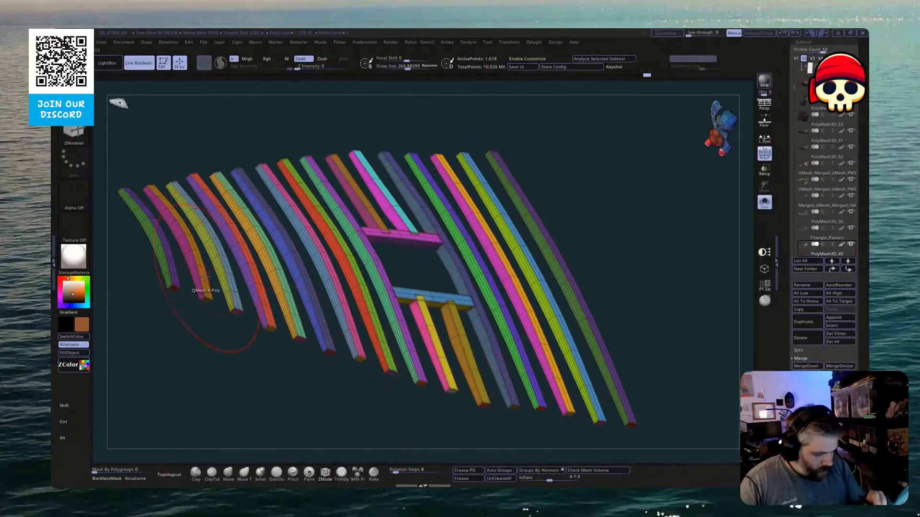
Delete the surplus lengthwise edge loops from the beams aft of the framed opening with ZModeler
left_click(155, 238, "alt")
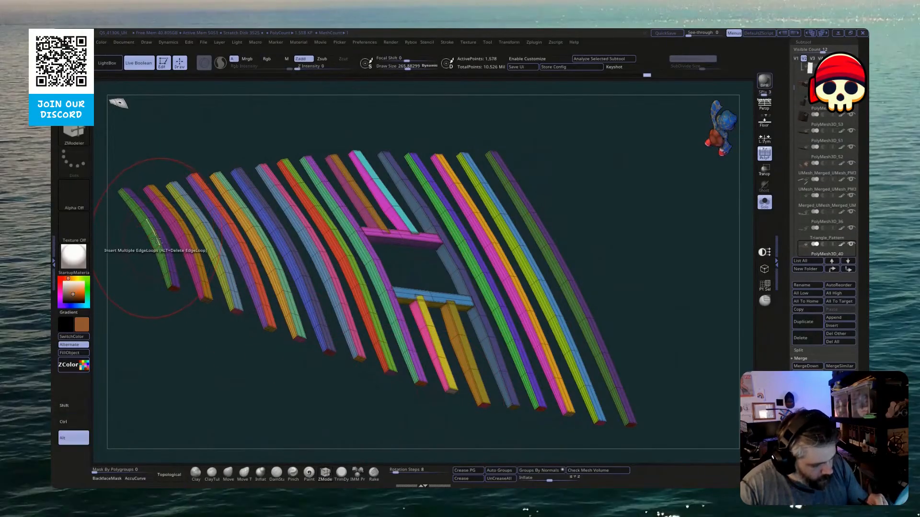
key("ctrl+z")
key("ctrl+z")
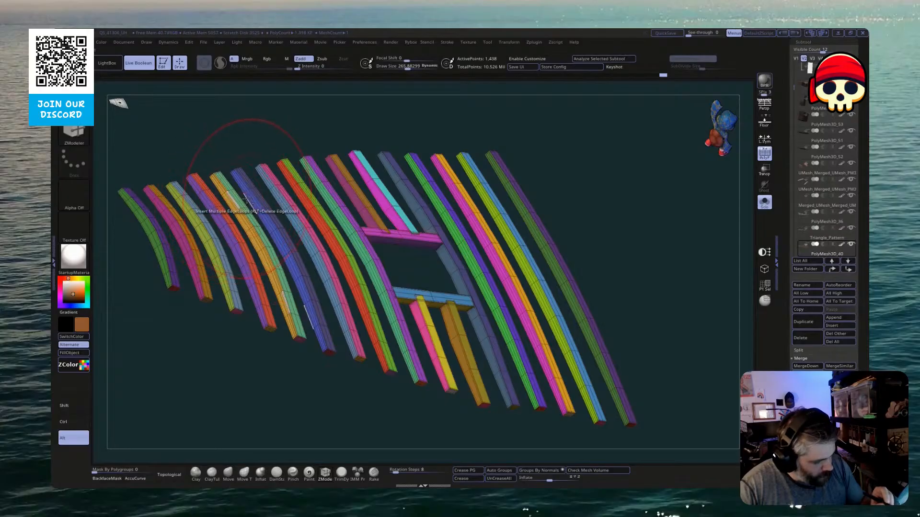
left_click_drag(206, 353, 277, 318, "alt")
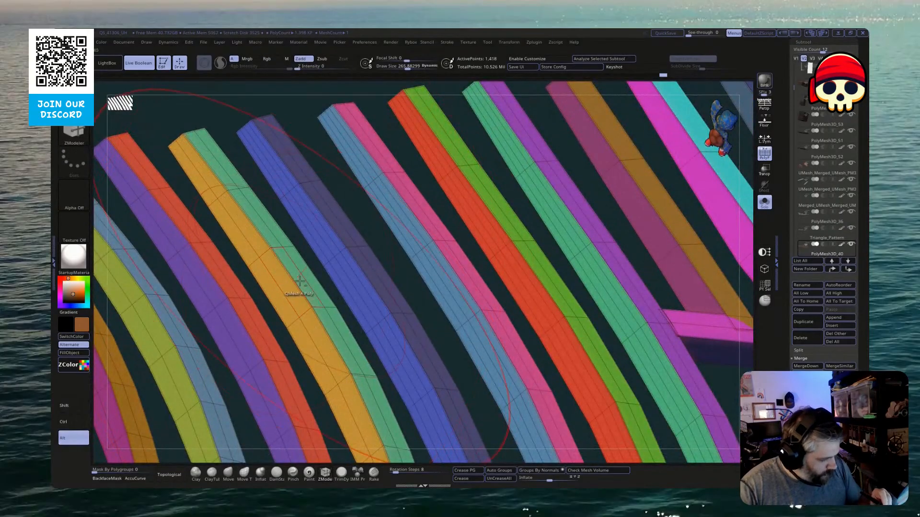
left_click(357, 273, "alt")
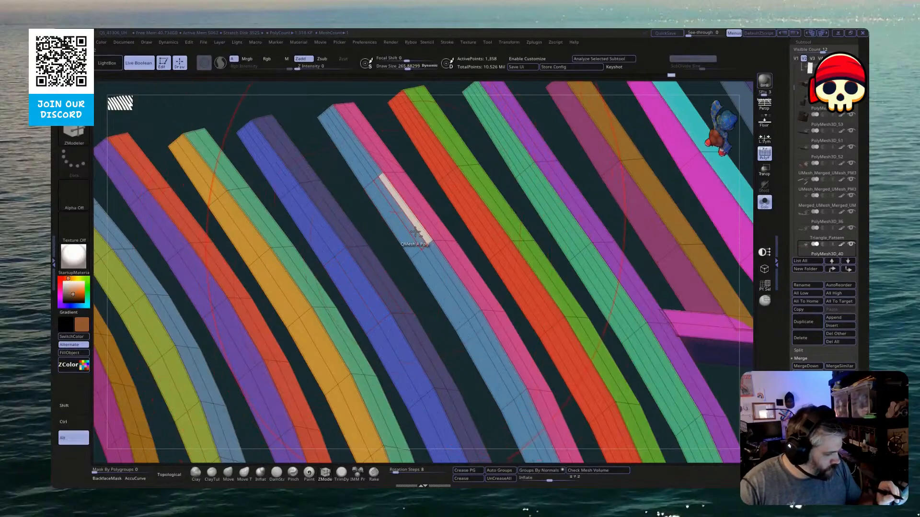
left_click(419, 232, "alt")
left_click_drag(432, 197, 367, 269, "alt")
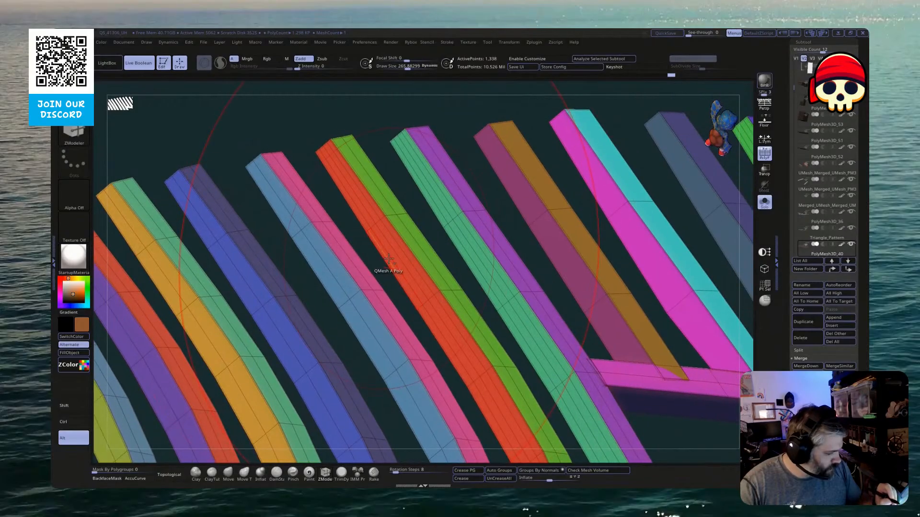
left_click(390, 270, "alt")
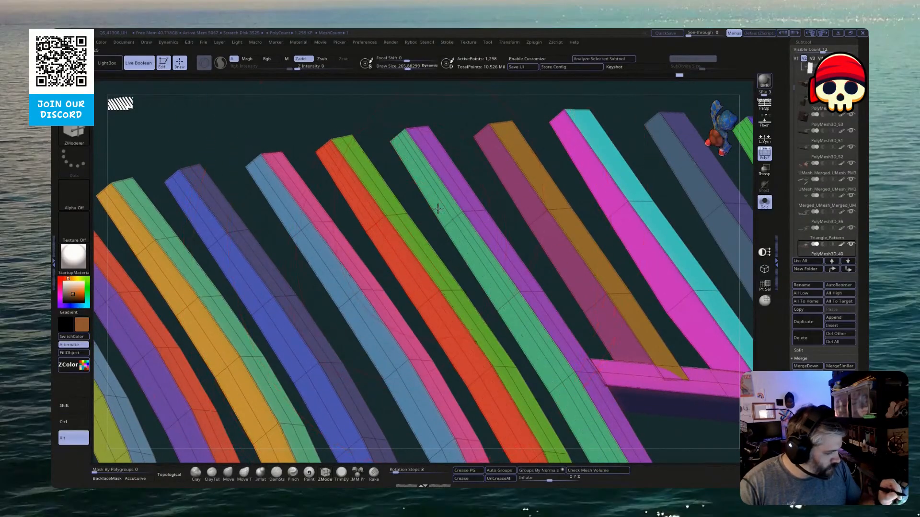
left_click(446, 207, "alt")
Insert lengthwise edge loops in the two short beams and the full beam at the framed opening
left_click_drag(515, 228, 363, 354)
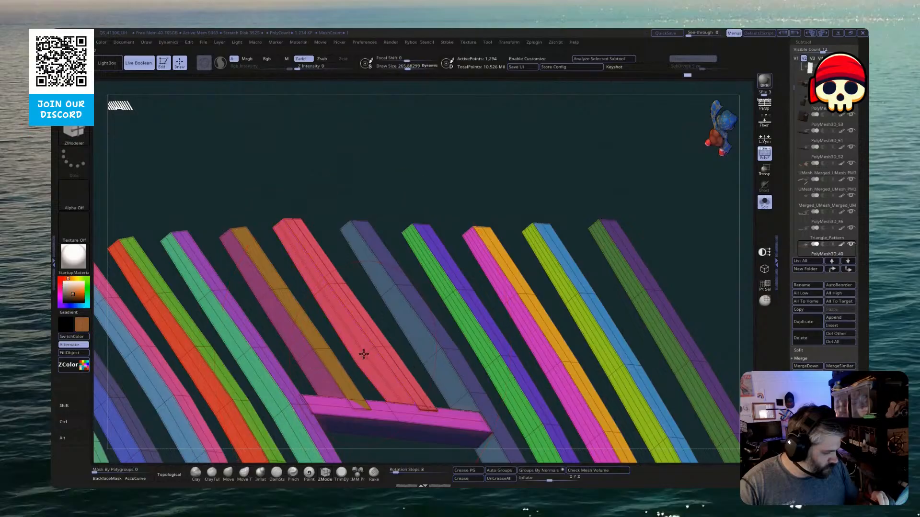
left_click(344, 360)
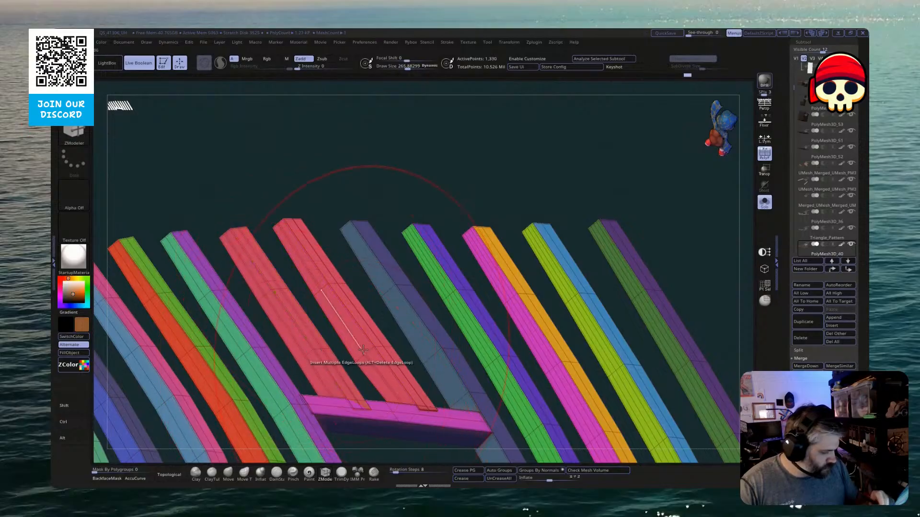
left_click(385, 289)
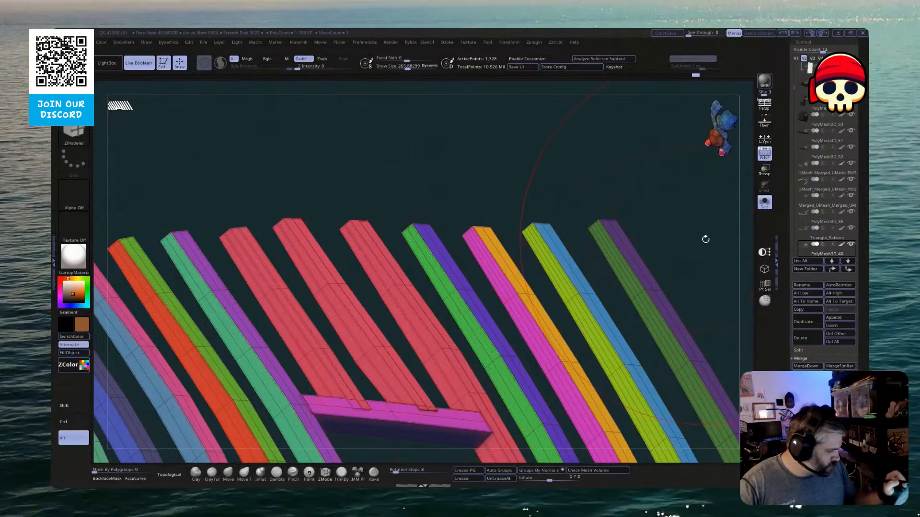
Delete the surplus lengthwise edge loops from the beams forward of the framed opening
left_click_drag(628, 278, 513, 244, "alt")
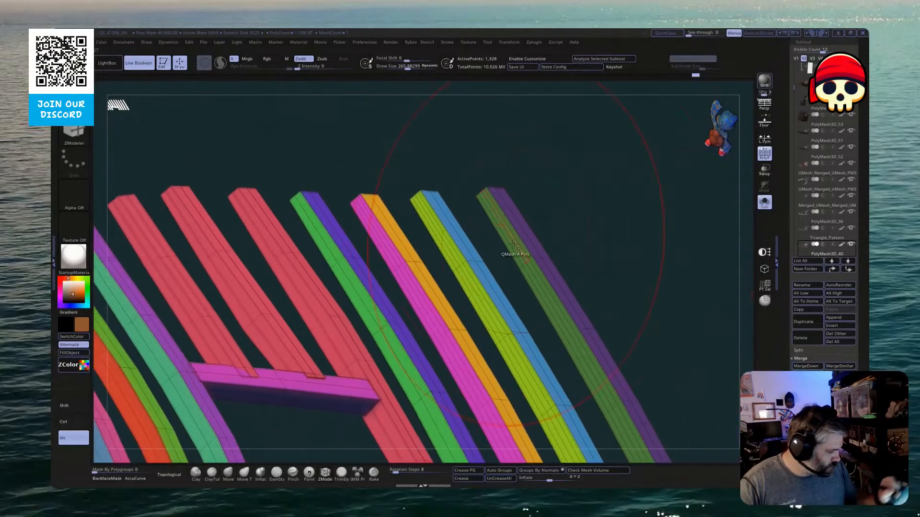
left_click(436, 318, "alt")
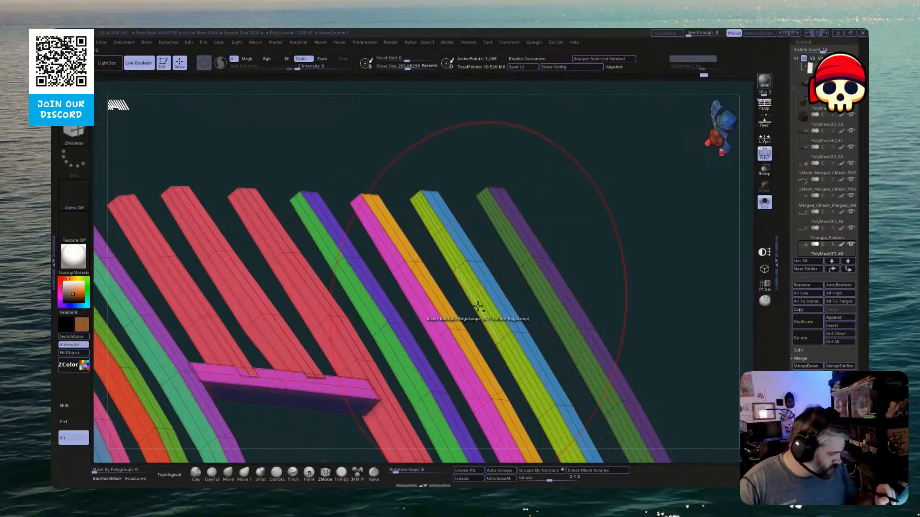
left_click(532, 299, "alt")
left_click(544, 283, "alt")
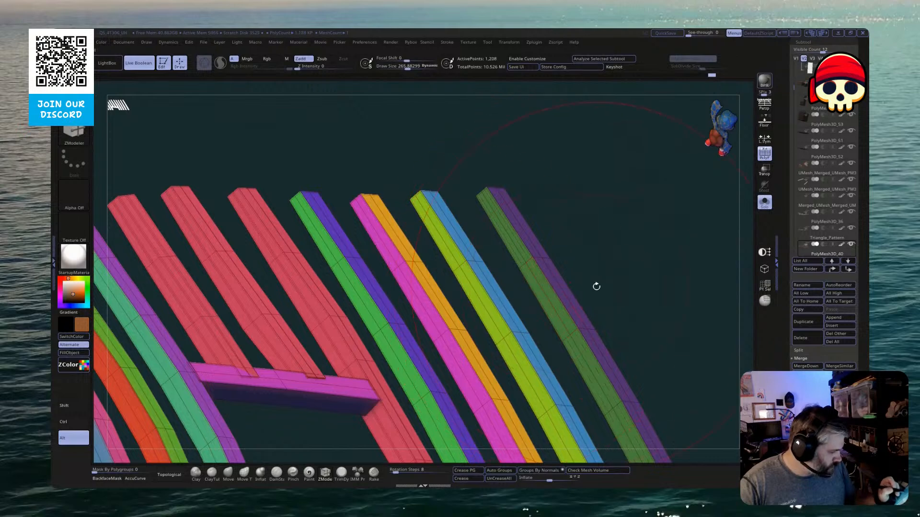
Hide the middle sections of the three beams that cross the opening in the deck planking
left_click_drag(595, 286, 587, 268)
left_click(764, 204)
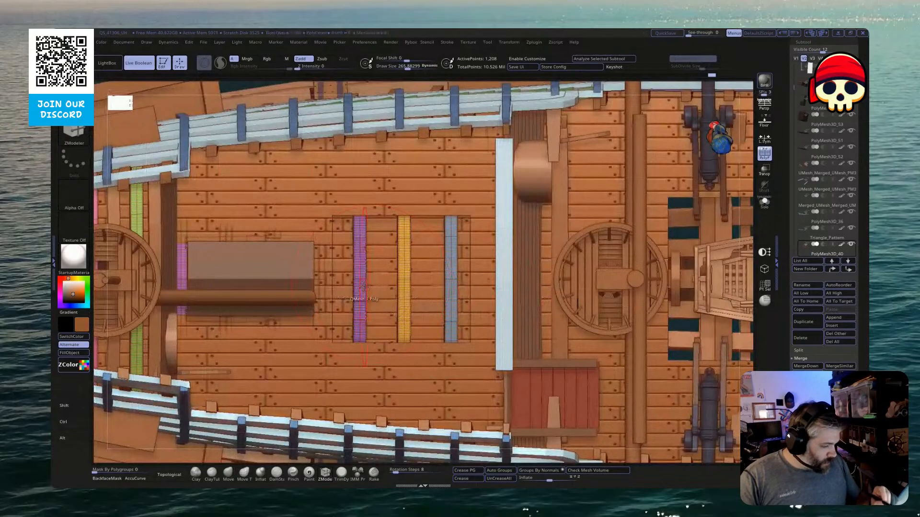
left_click(764, 201)
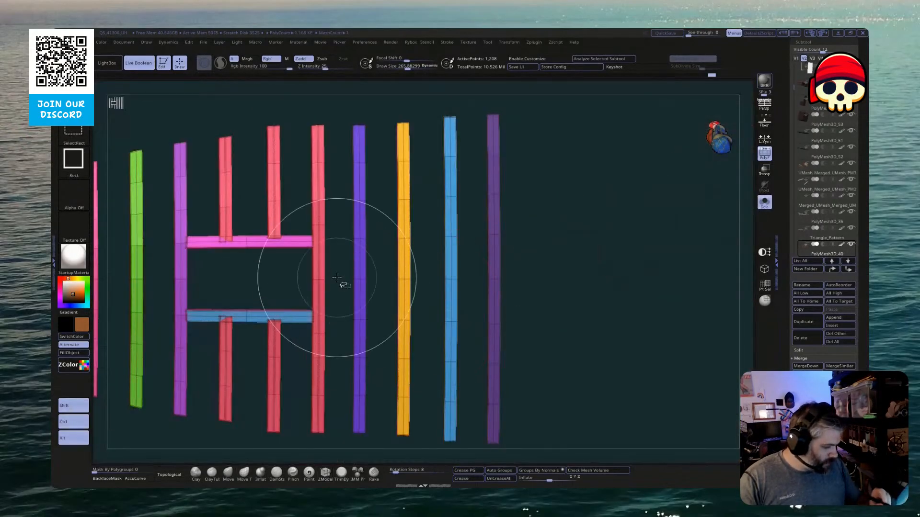
left_click_drag(339, 265, 479, 292, "ctrl+shift")
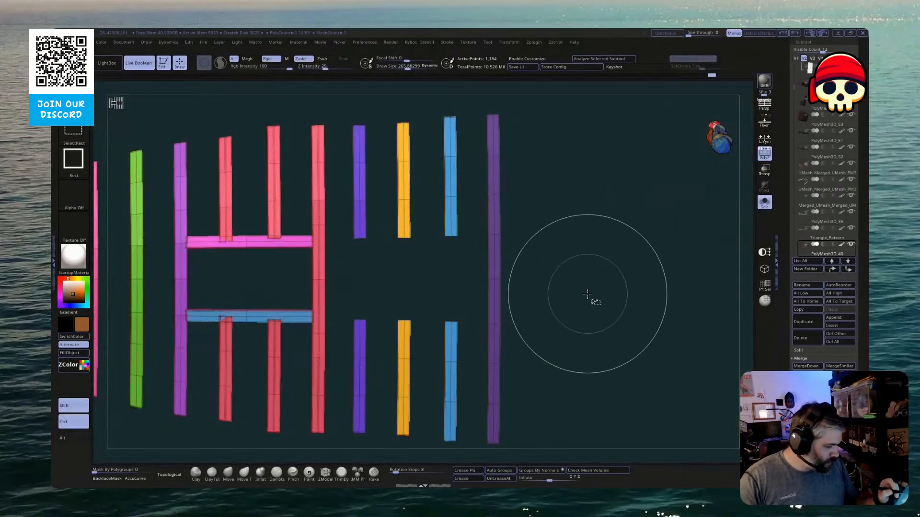
left_click_drag(594, 300, 637, 255)
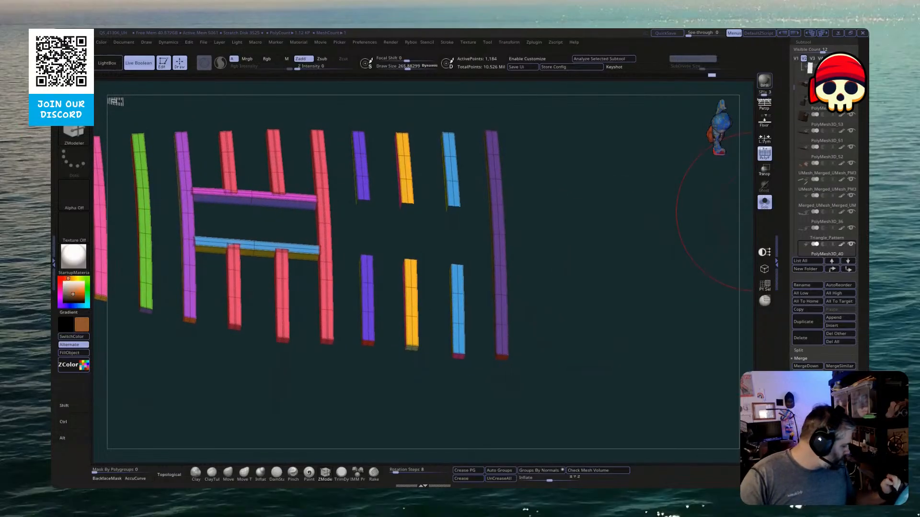
Try to cap the open ends of the cut beams with Close Holes, and undo it
scroll(808, 350, "down", 10)
left_click_drag(694, 239, 664, 292)
left_click(837, 242)
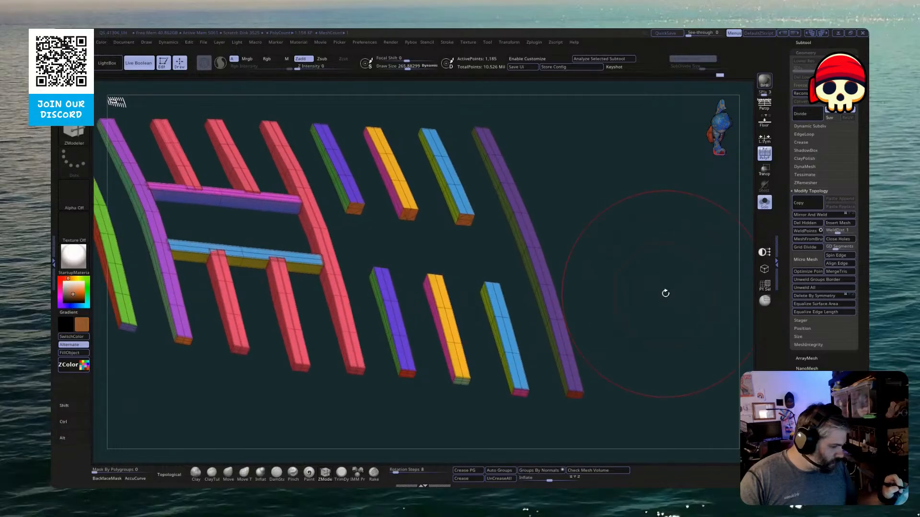
key("ctrl+z")
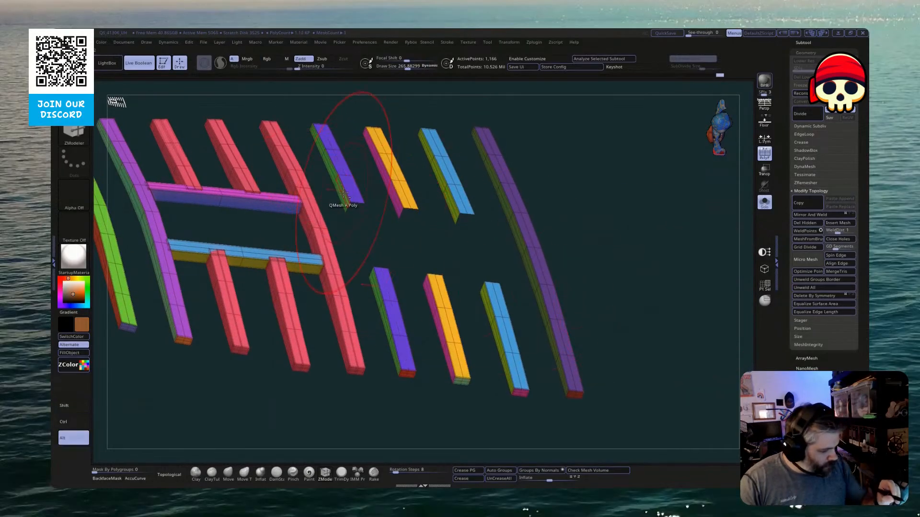
Delete the lengthwise edge loops from the six halves of the three cut beams at the deck opening
left_click(404, 194, "alt")
left_click(464, 197, "alt")
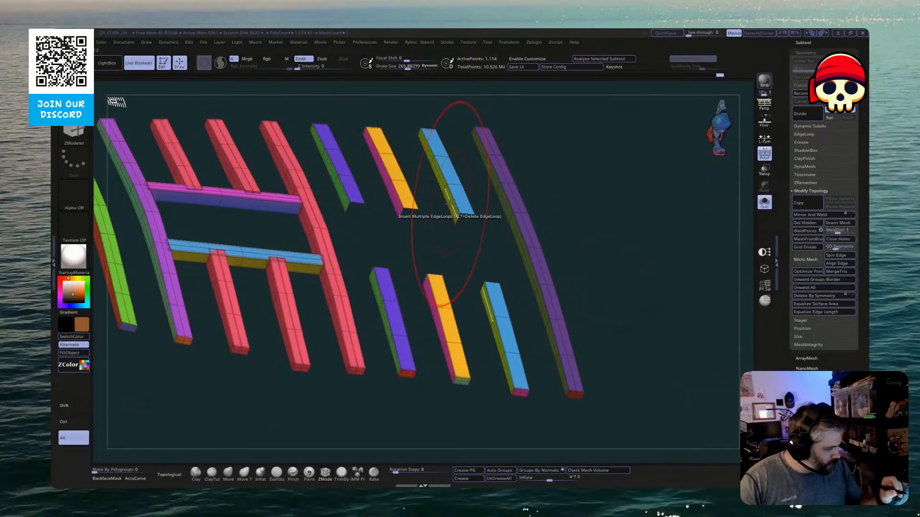
left_click(453, 204, "alt")
left_click(402, 202, "alt")
left_click(408, 312, "alt")
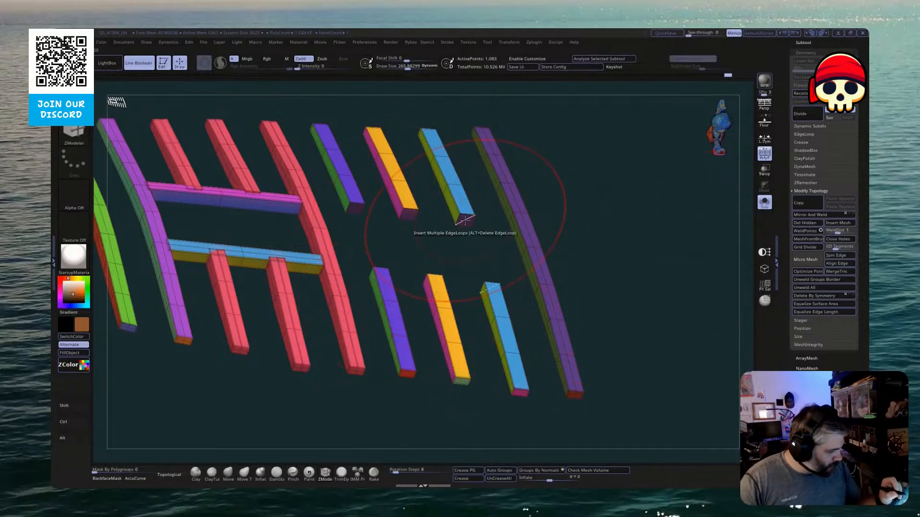
Set the ZModeler edge action to Delete and cap the open ends of the cut beams with Close Holes
key("space")
left_click(386, 271)
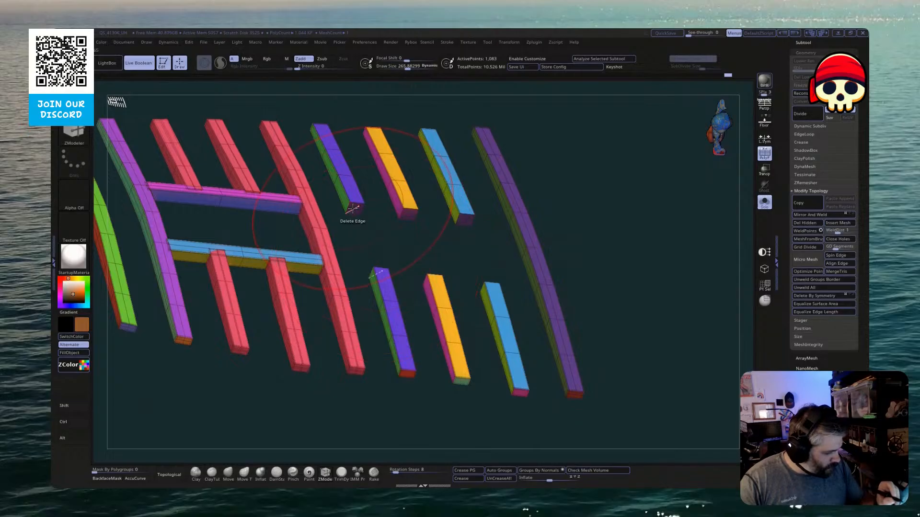
key("ctrl+z")
left_click_drag(394, 244, 376, 258)
left_click(837, 239)
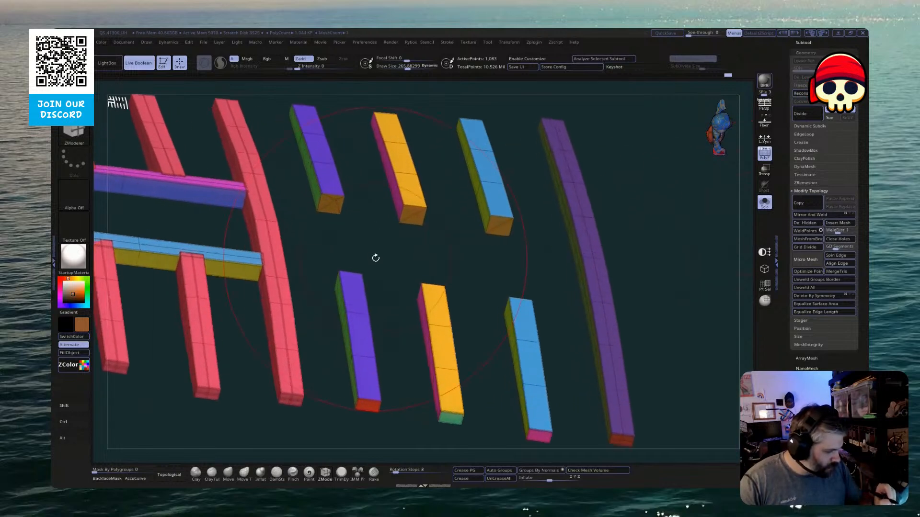
Delete the diagonal edges on the end caps of the cut beams and clean up the purple beam's cap
key("alt")
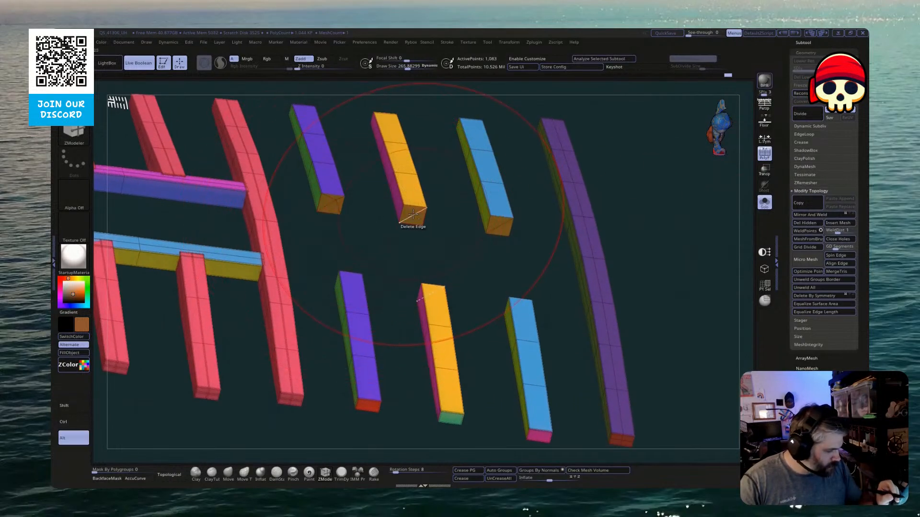
mouse_move(502, 226)
left_mouse_down()
mouse_move(480, 288)
mouse_move(499, 225)
left_mouse_up()
left_click_drag(487, 291, 378, 389)
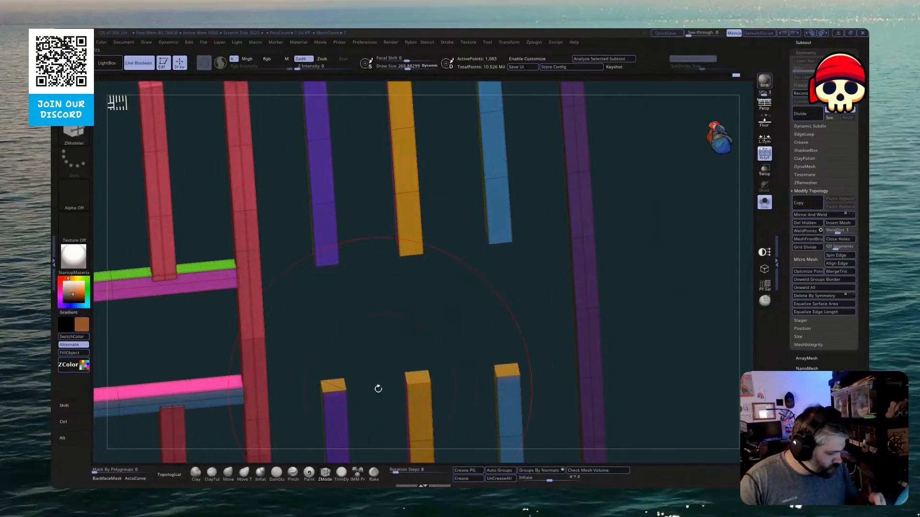
left_click(339, 389, "alt")
mouse_move(364, 336)
left_mouse_down()
mouse_move(421, 267)
mouse_move(405, 251)
mouse_move(370, 353)
mouse_move(396, 333)
mouse_move(396, 300)
mouse_move(371, 320)
left_mouse_up()
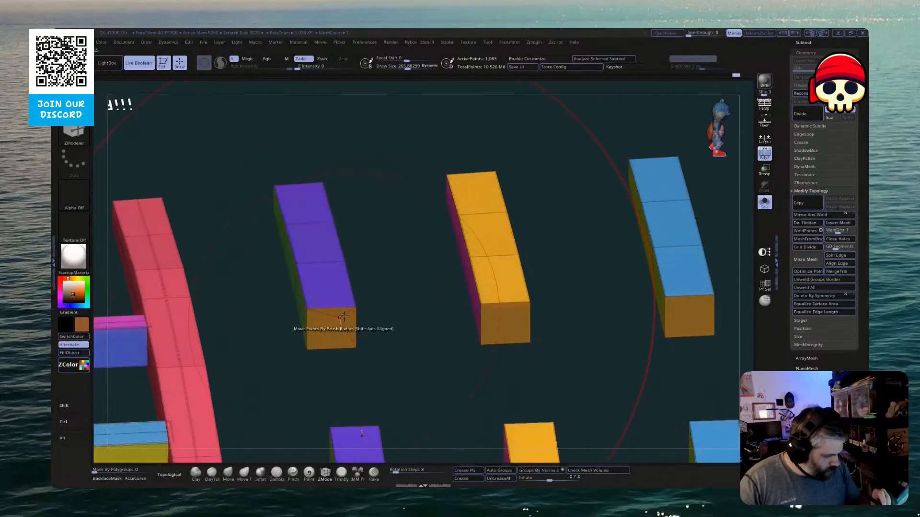
key("space")
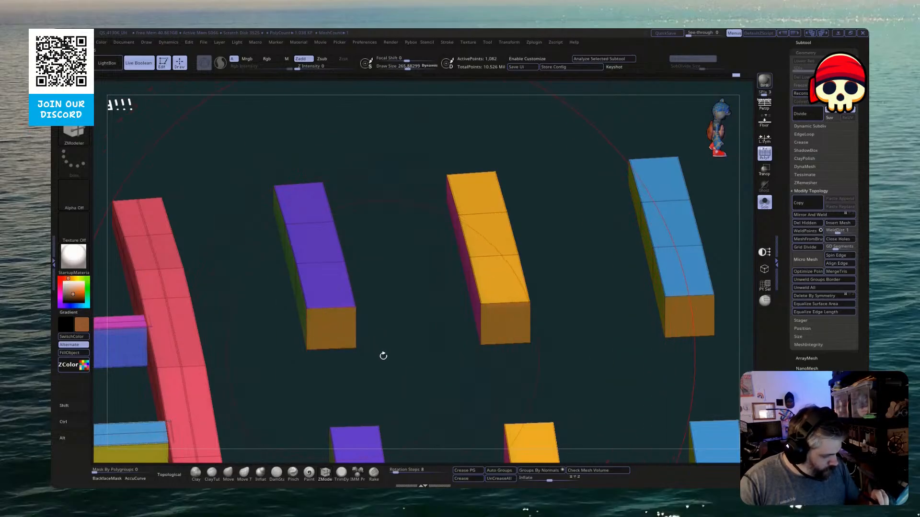
mouse_move(383, 356)
left_mouse_down()
mouse_move(392, 363)
mouse_move(326, 349)
mouse_move(360, 374)
mouse_move(330, 337)
left_mouse_up()
key("ctrl")
Switch the edge action to inserting edge loops and add lengthwise centre loops to the three cut beam halves on the far side
left_click_drag(369, 390, 358, 341)
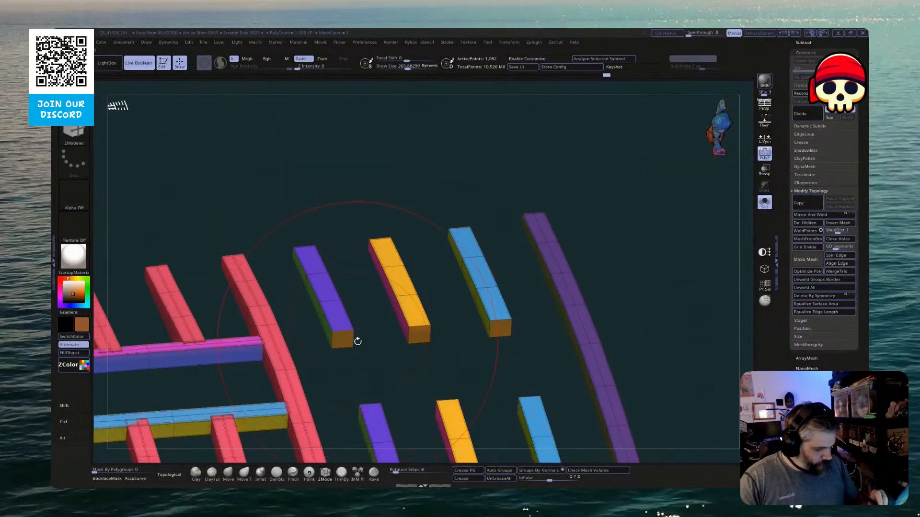
key("space")
left_click(335, 273)
left_click(335, 378)
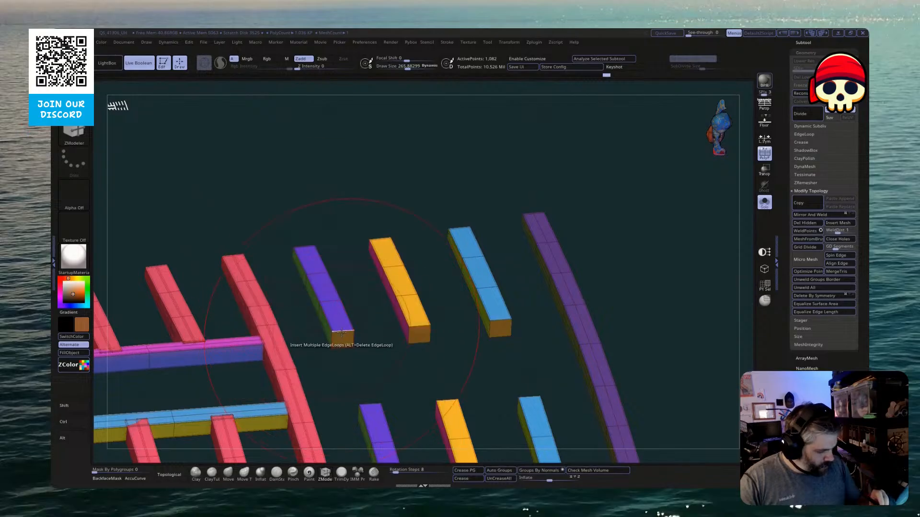
left_click(342, 330)
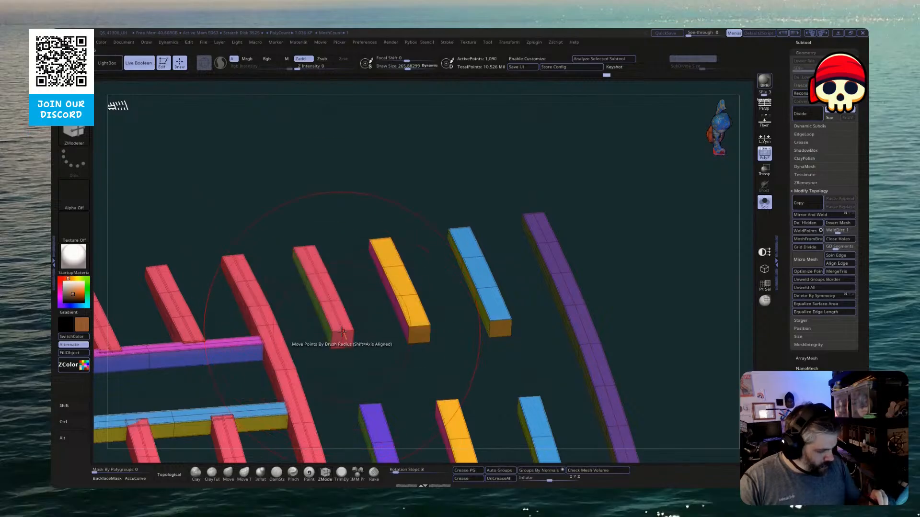
left_click(413, 330)
left_click(499, 319)
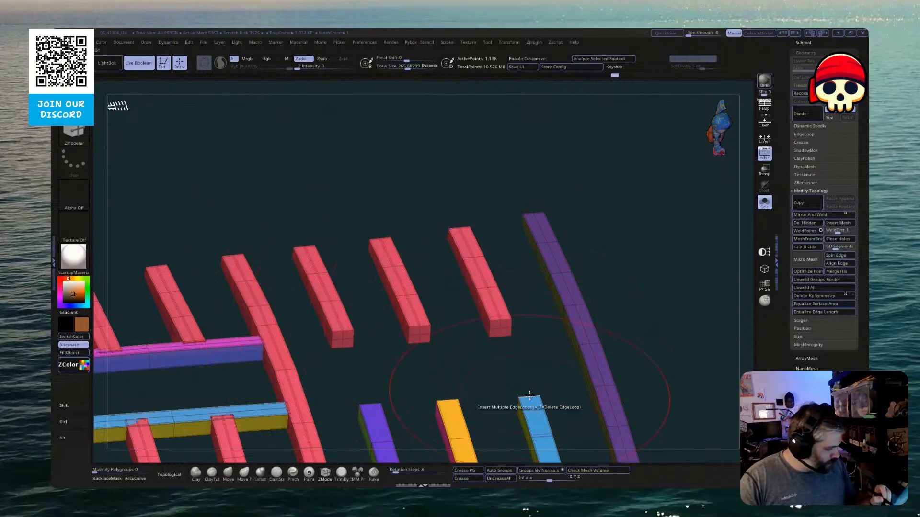
Insert lengthwise centre loops along the top and side faces of the three cut beam halves on the near side
left_click(533, 409)
left_click(454, 413)
left_click_drag(482, 408, 437, 302)
left_click(407, 325)
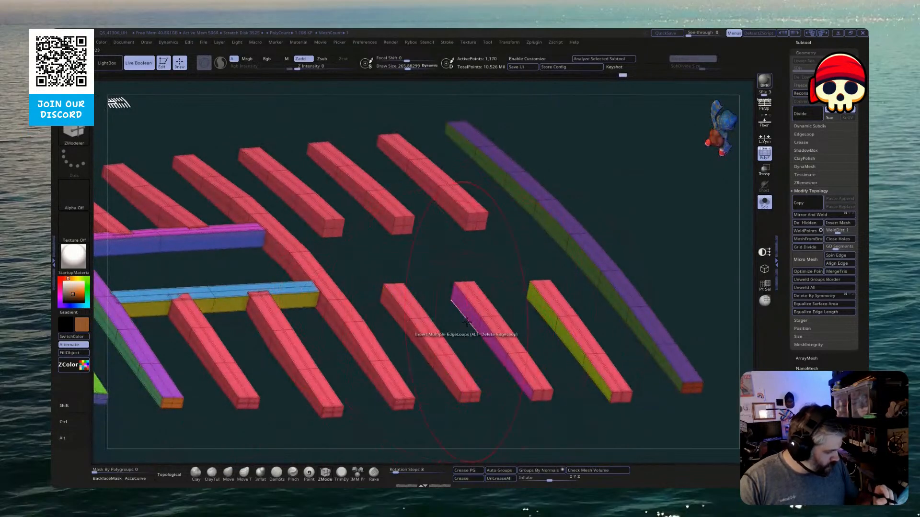
left_click(480, 327)
left_click(556, 325)
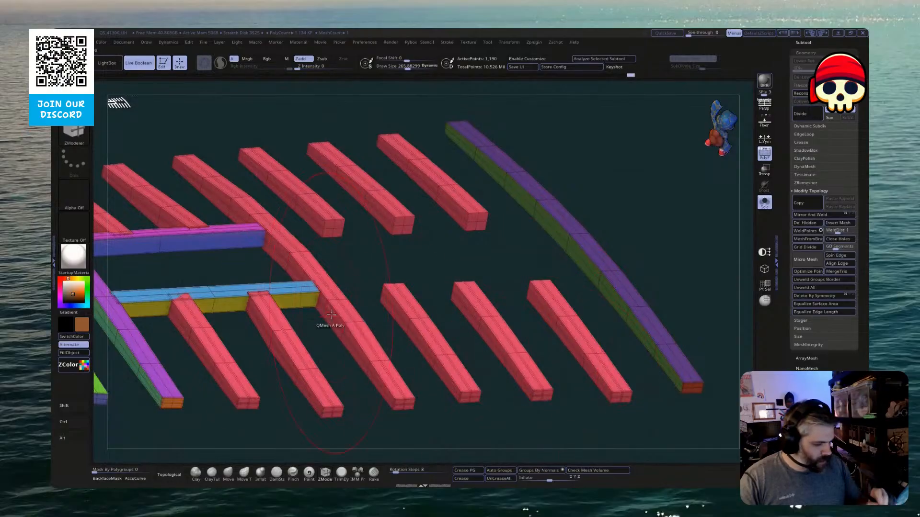
Isolate the pink and blue cross-beams of the framed opening and mask all the other beams for a move
left_click_drag(333, 429, 321, 455)
left_click_drag(376, 293, 372, 306, "shift")
left_click_drag(321, 267, 397, 285, "alt")
left_click(364, 254, "ctrl+shift")
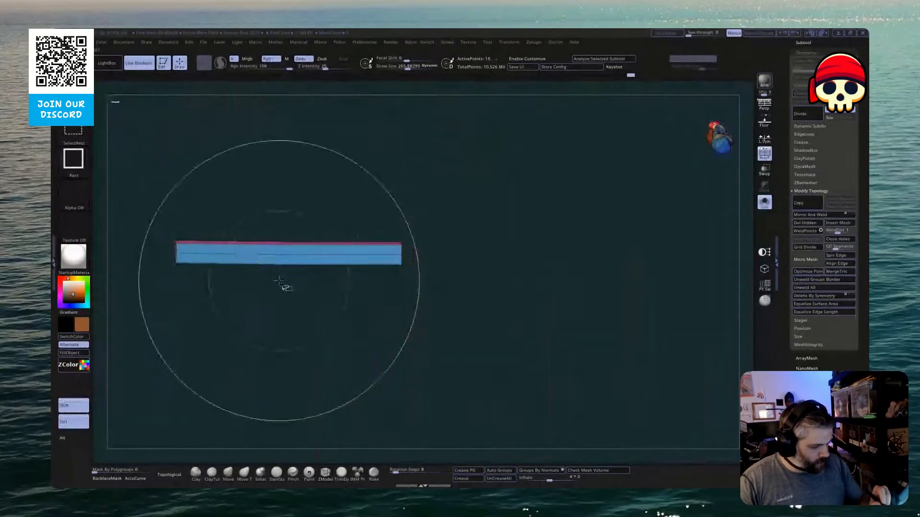
left_click(302, 304, "ctrl+shift")
left_click(287, 122, "ctrl+alt+shift")
left_click_drag(267, 183, 284, 291, "ctrl+shift")
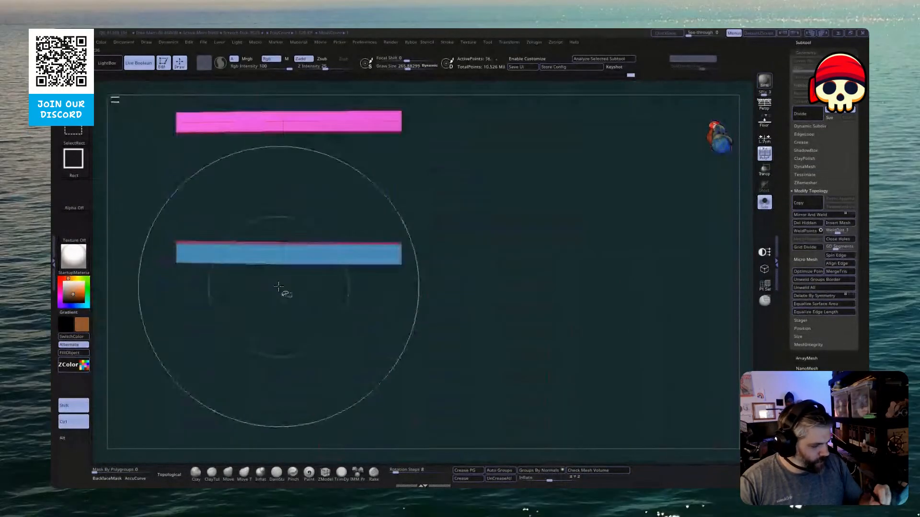
left_click(306, 357, "ctrl")
left_click(303, 359, "ctrl+shift")
left_click(304, 356, "ctrl")
key("w")
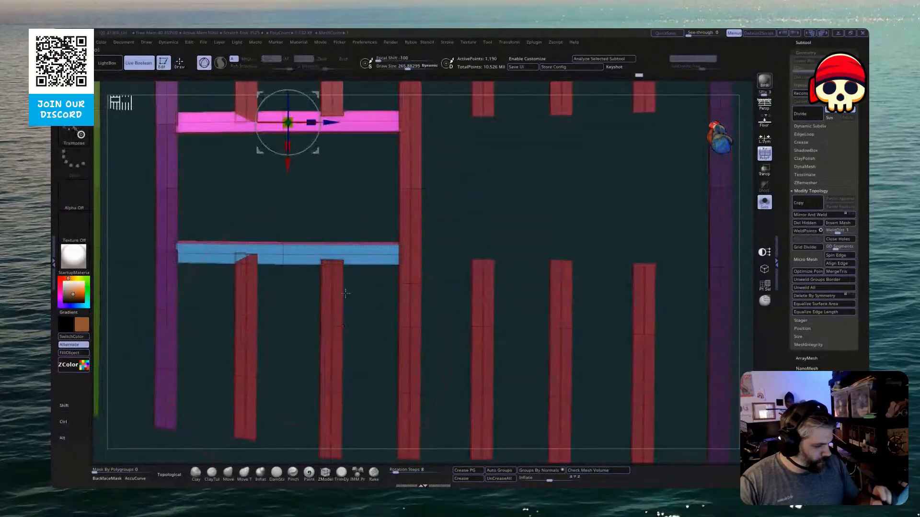
Duplicate the two cross-beams and place the copies across the cut ends of the three beams at the second opening
left_click_drag(328, 123, 563, 125, "ctrl")
left_click_drag(561, 177, 574, 175, "ctrl")
left_click_drag(671, 192, 592, 220, "alt")
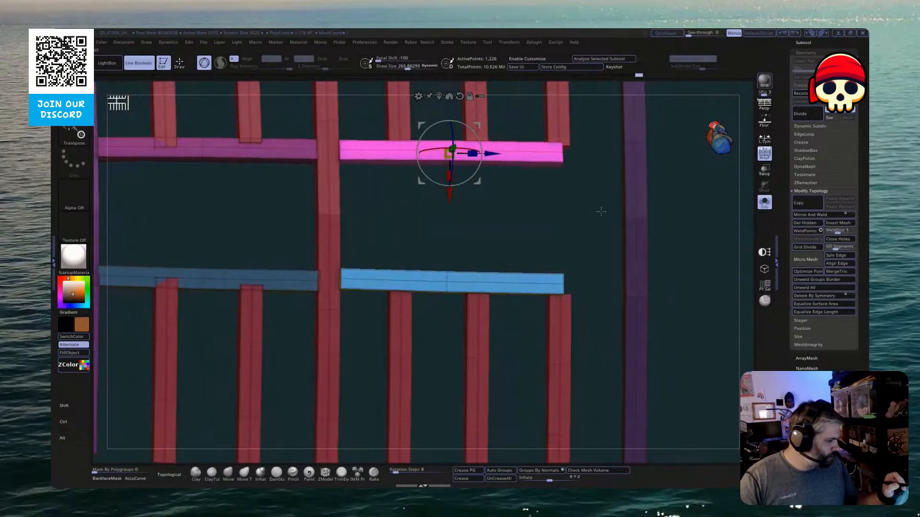
Lower, tilt and lengthen the copied cross-beams to follow the deck slope and span between the two full beams
left_click_drag(489, 154, 473, 291)
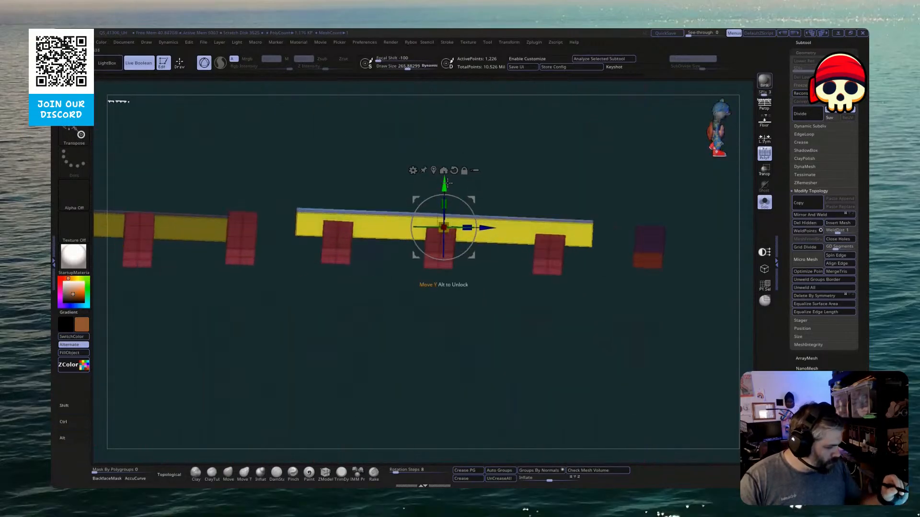
left_click_drag(448, 183, 449, 189)
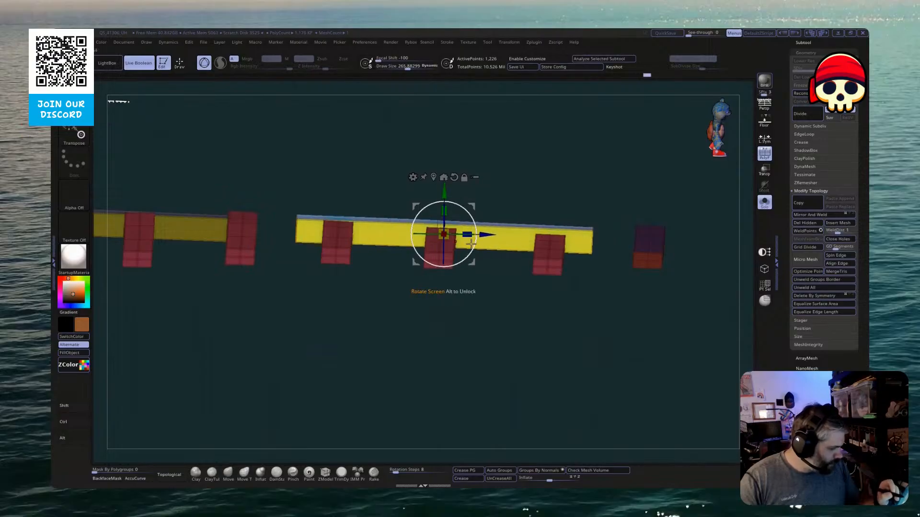
left_click_drag(472, 245, 473, 248)
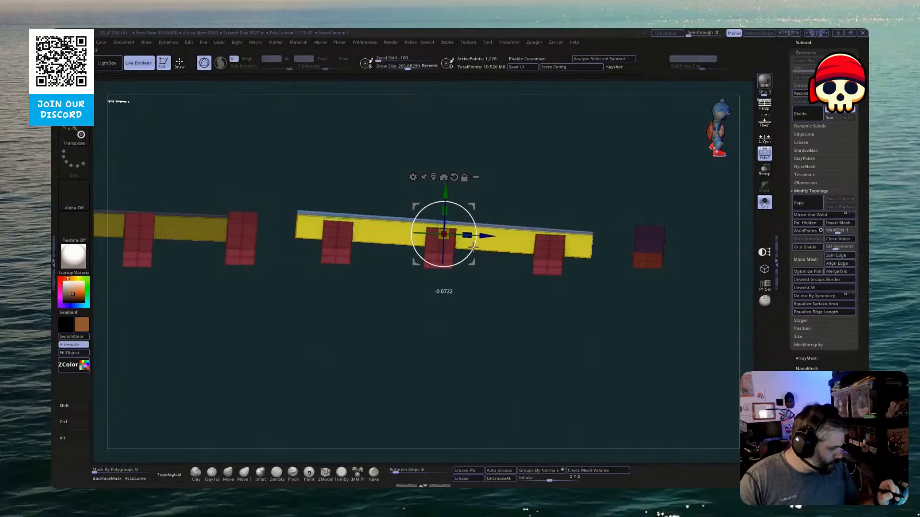
left_click_drag(445, 190, 445, 193)
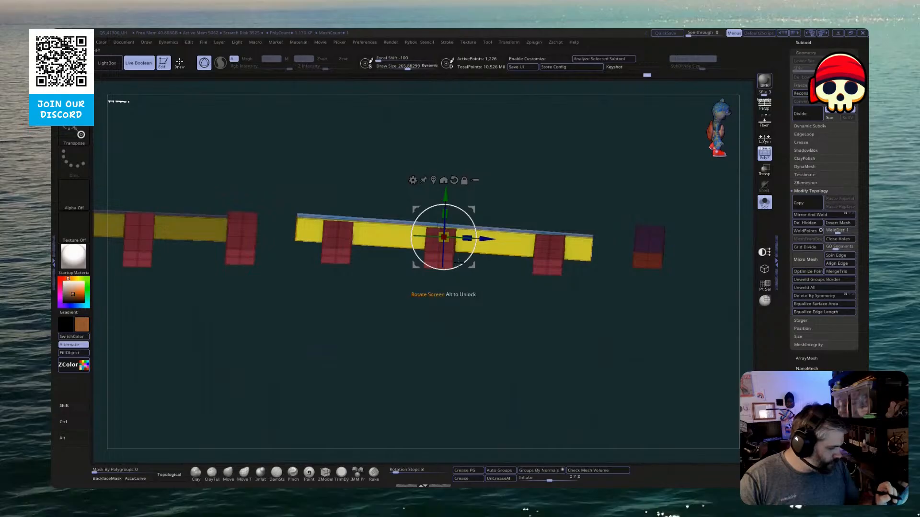
left_click_drag(459, 263, 475, 227)
mouse_move(444, 194)
left_mouse_down()
mouse_move(468, 213)
mouse_move(439, 195)
left_mouse_up()
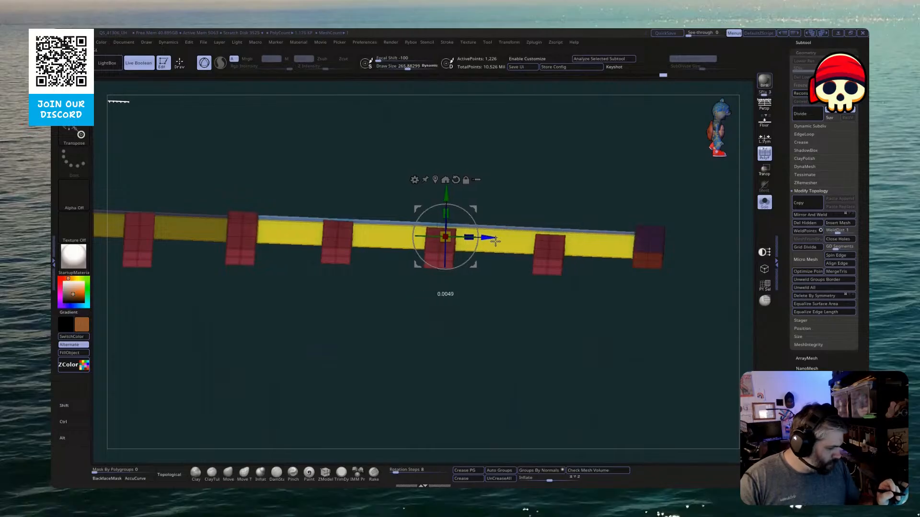
mouse_move(456, 314)
left_mouse_down("shift")
mouse_move(449, 425)
mouse_move(446, 403)
mouse_move(503, 312)
mouse_move(599, 268)
mouse_move(583, 221)
mouse_move(596, 256)
left_mouse_up("shift")
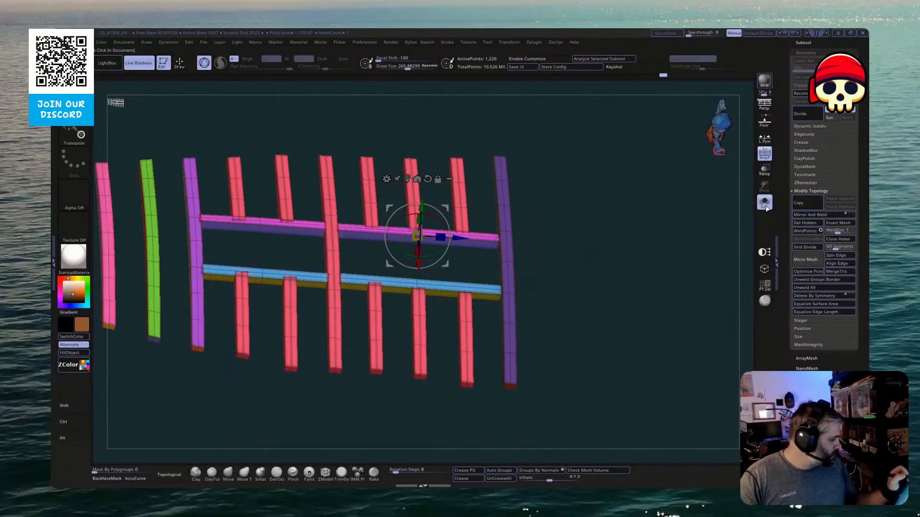
Show the whole ship, check the new cross-beams against the deck opening and its cutter mesh, and reselect the support beams
key("q")
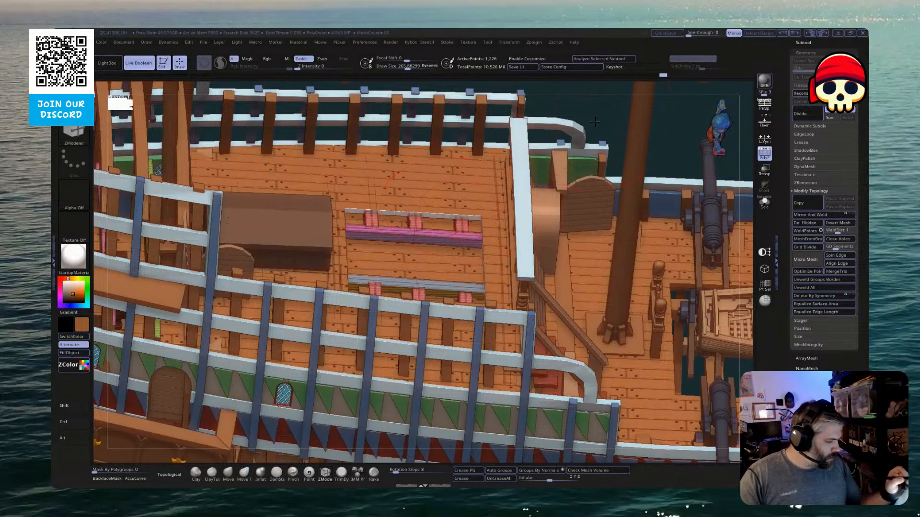
left_click_drag(428, 351, 497, 179)
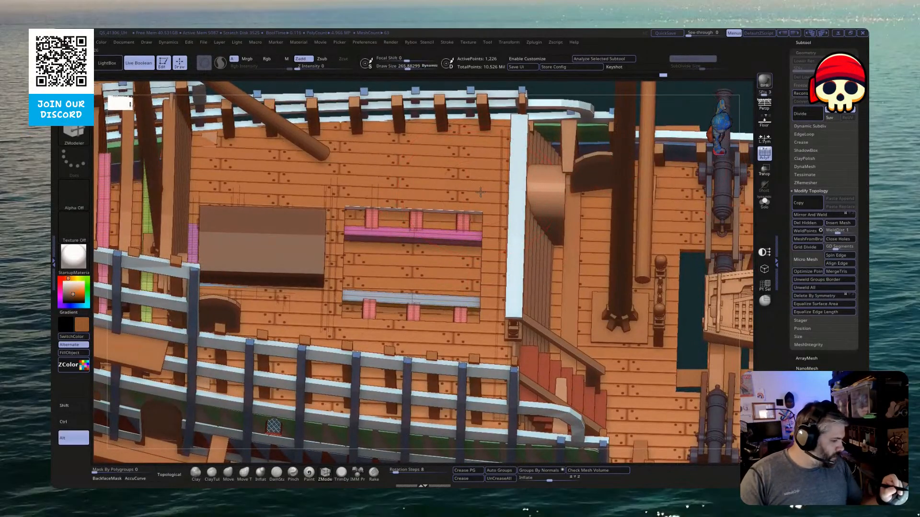
left_click(498, 182, "alt")
left_click(805, 44)
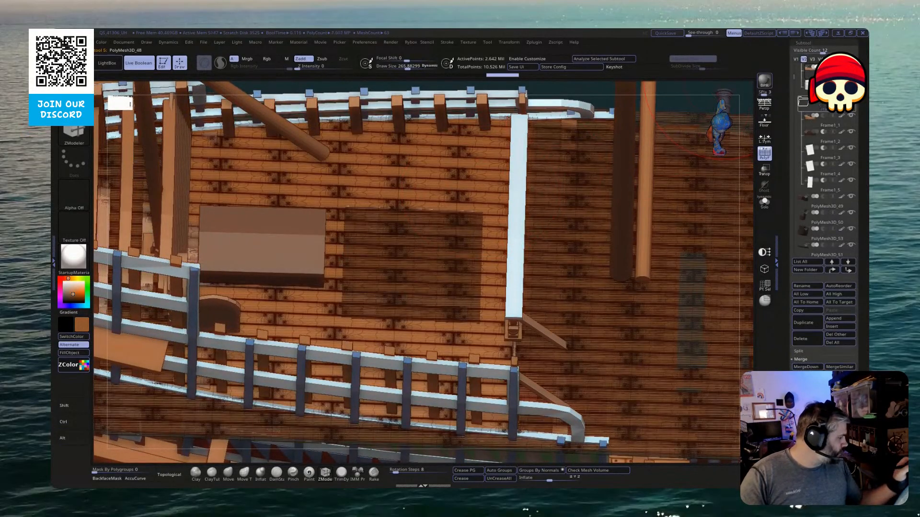
left_click(700, 192, "alt")
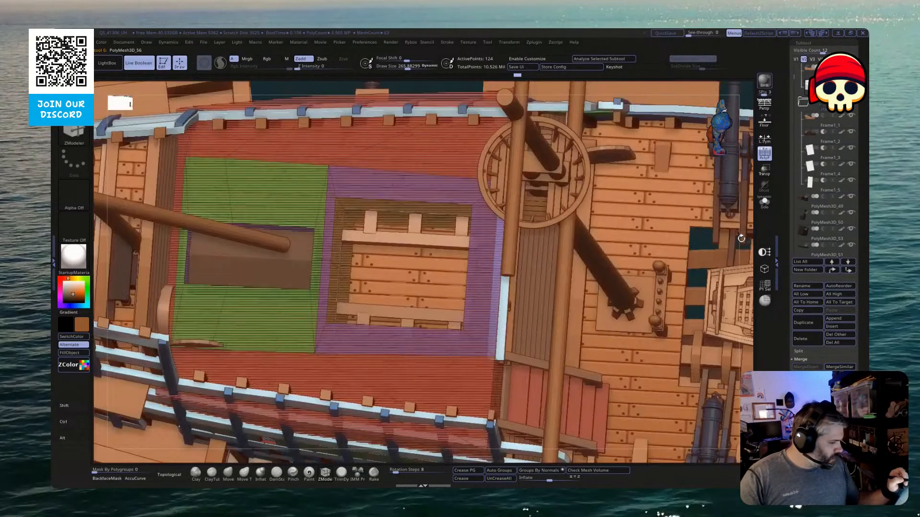
left_click_drag(699, 191, 736, 235)
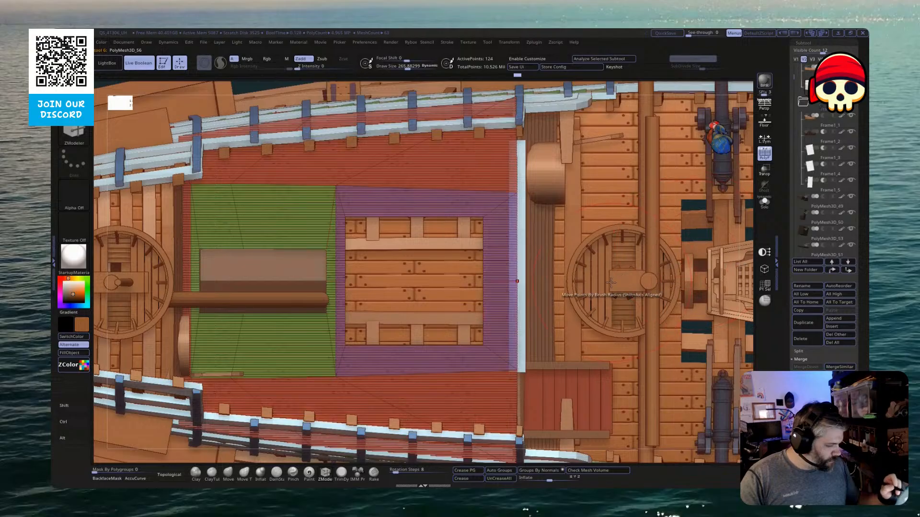
key("w")
left_click(443, 316, "alt")
Try to shift the support beams across the deck, and undo the move
left_click_drag(420, 269, 421, 244)
key("ctrl+z")
Isolate the support beams and mask everything except the two new cross-beams, ready for moving
key("ctrl+shift+s")
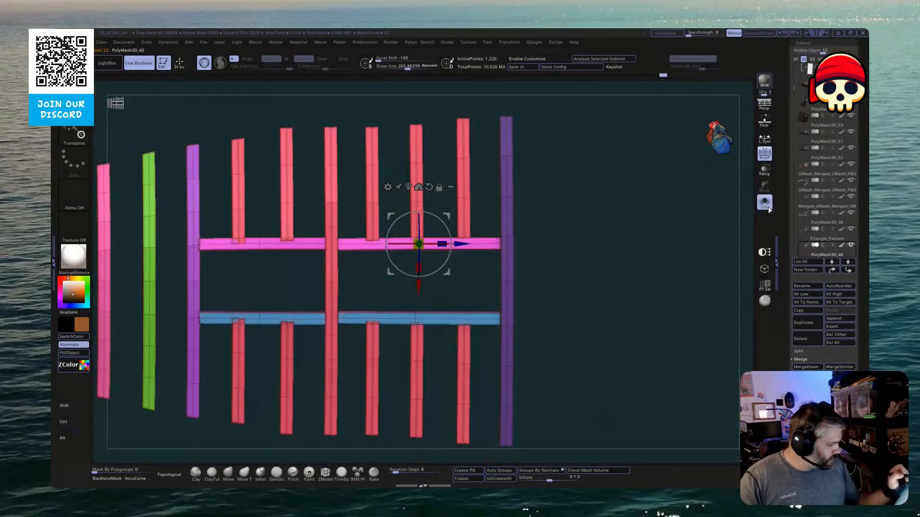
left_click(411, 314, "ctrl+shift")
left_click(418, 297, "ctrl+shift")
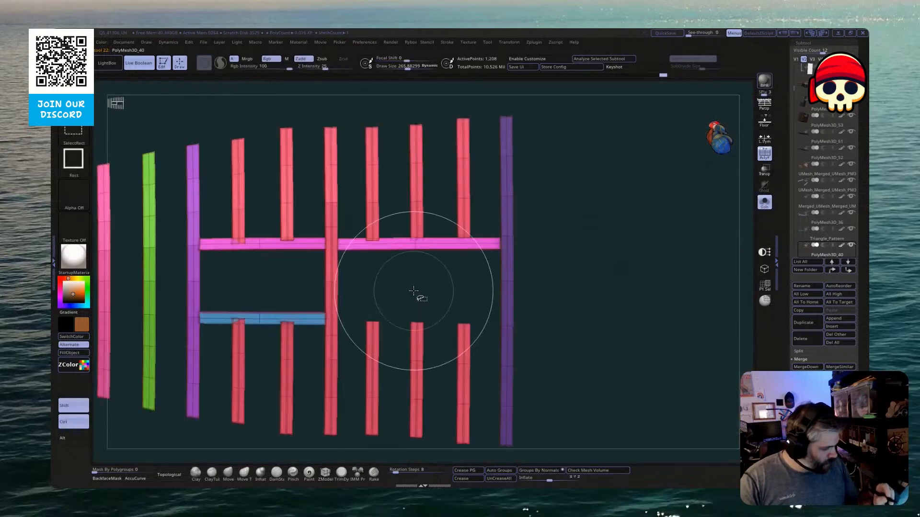
left_click(413, 245, "ctrl+alt+shift")
key("ctrl+a")
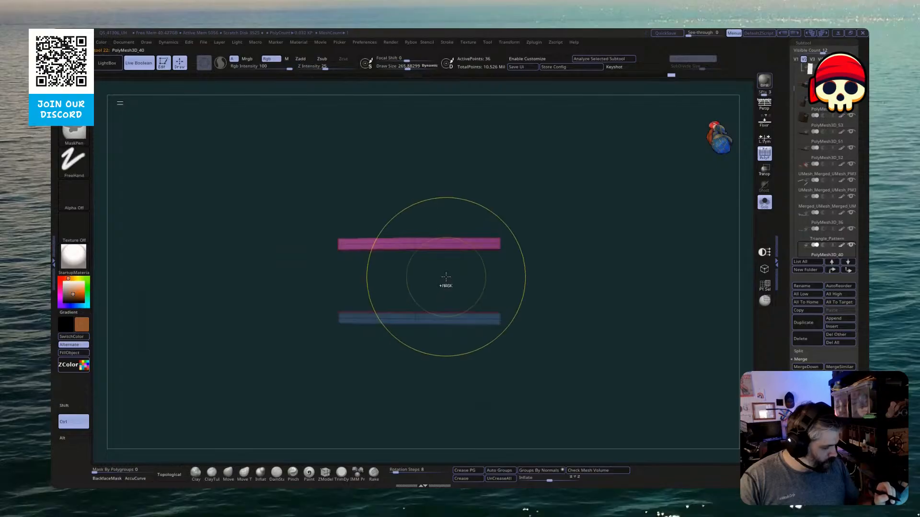
left_click(444, 283, "ctrl+shift")
key("w")
Unmask the inner ends of the six cut beam halves along with the two cross-beams, and show the whole ship
key("ctrl+shift+s")
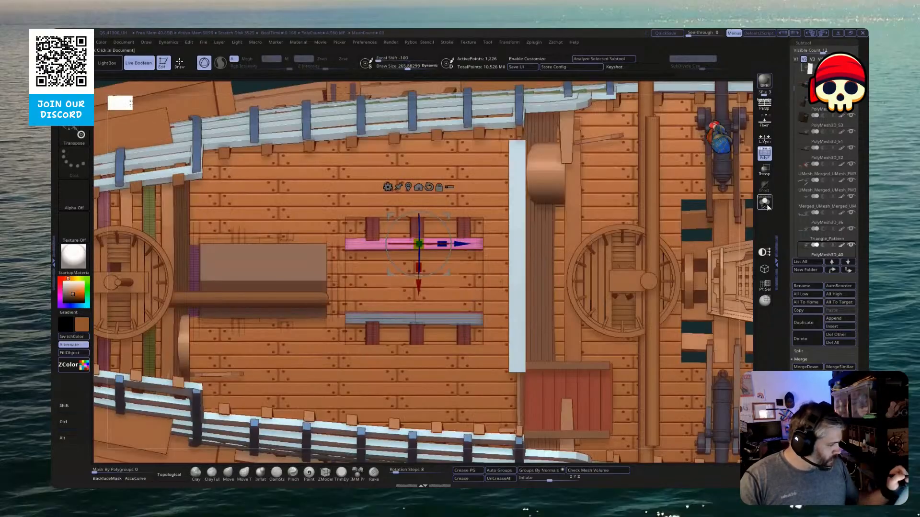
key("ctrl+shift+s")
left_click_drag(471, 285, 357, 229, "ctrl+alt")
left_click_drag(354, 282, 484, 339, "ctrl+alt")
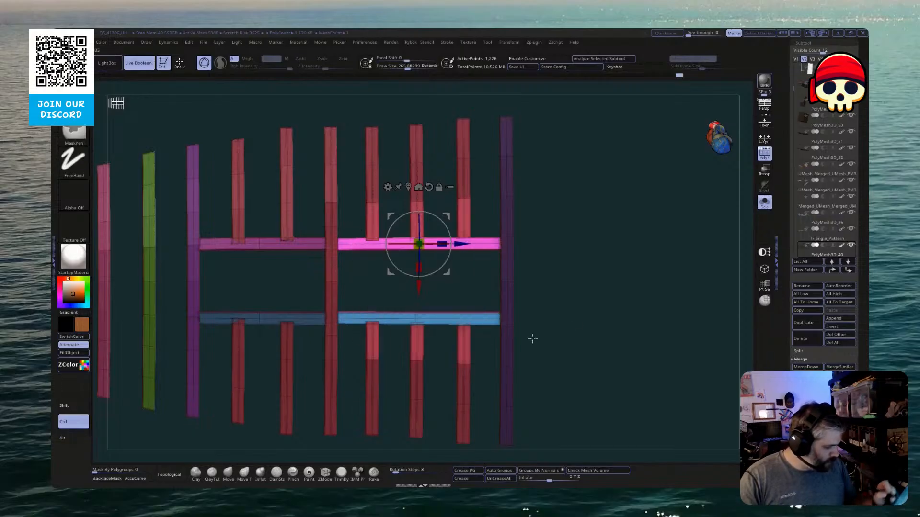
left_click(765, 203)
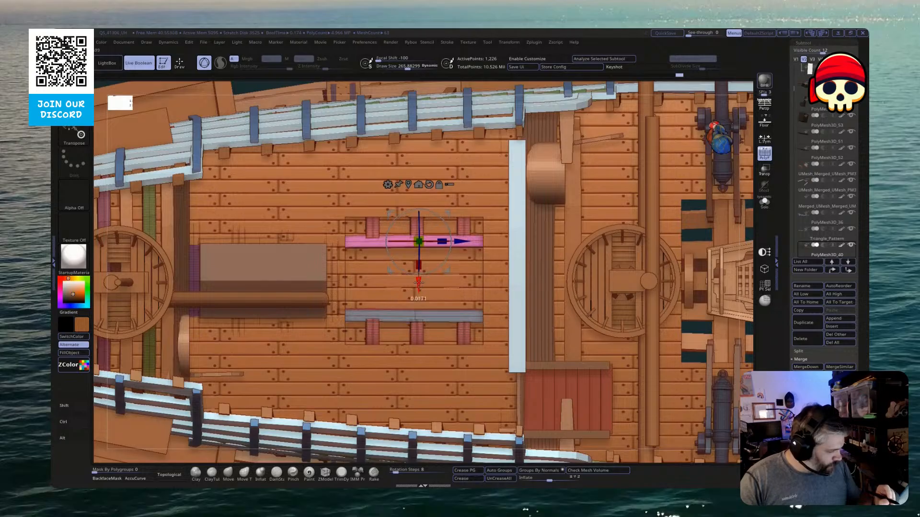
Move the cross-beams and the cut beam ends into line with the edges of the aft deck opening, checking their fit from an angle
left_click_drag(419, 278, 420, 253)
left_click_drag(751, 268, 765, 221)
left_click(765, 205)
left_click(765, 205)
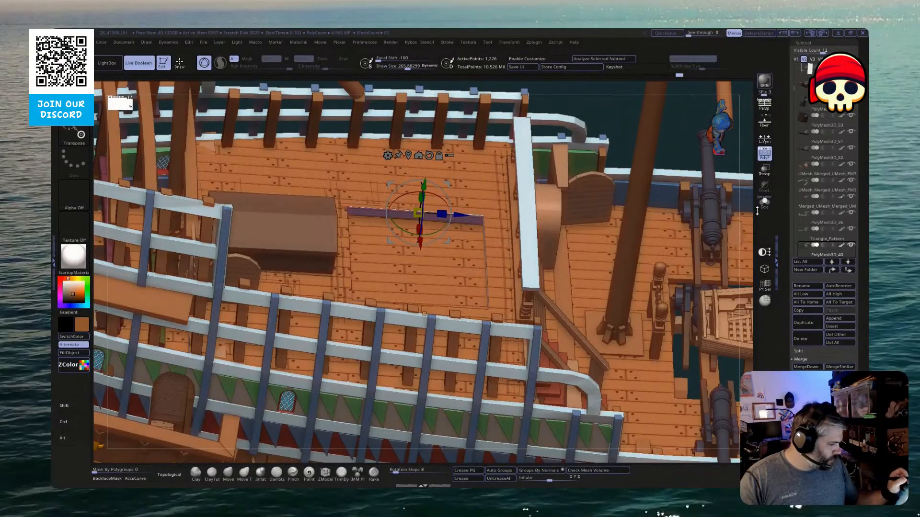
left_click(764, 203)
left_click_drag(704, 236, 674, 261)
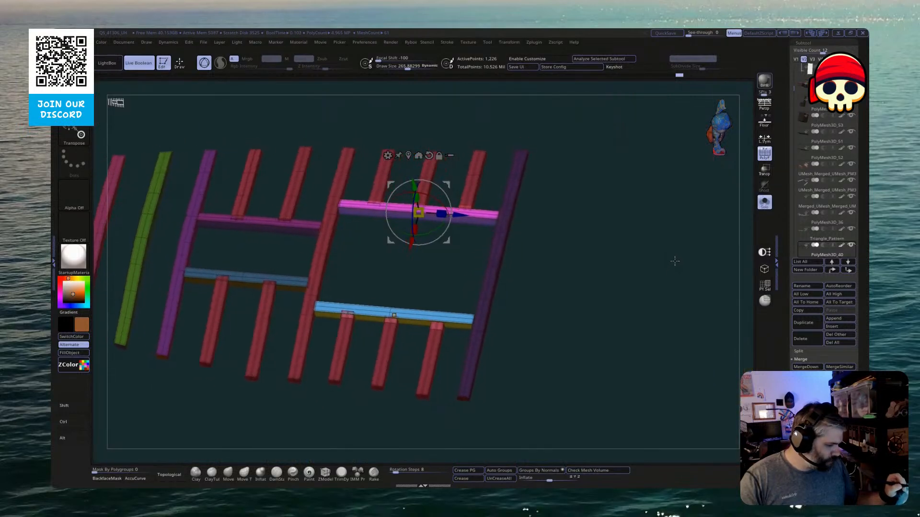
Compare the isolated support beams with the whole ship to examine how they sit beneath the aft deck opening
left_click(765, 204)
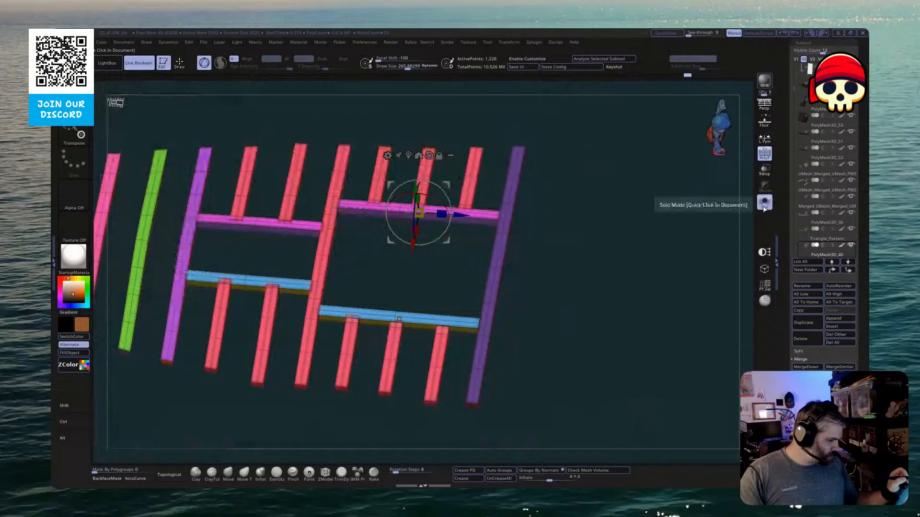
left_click(763, 207)
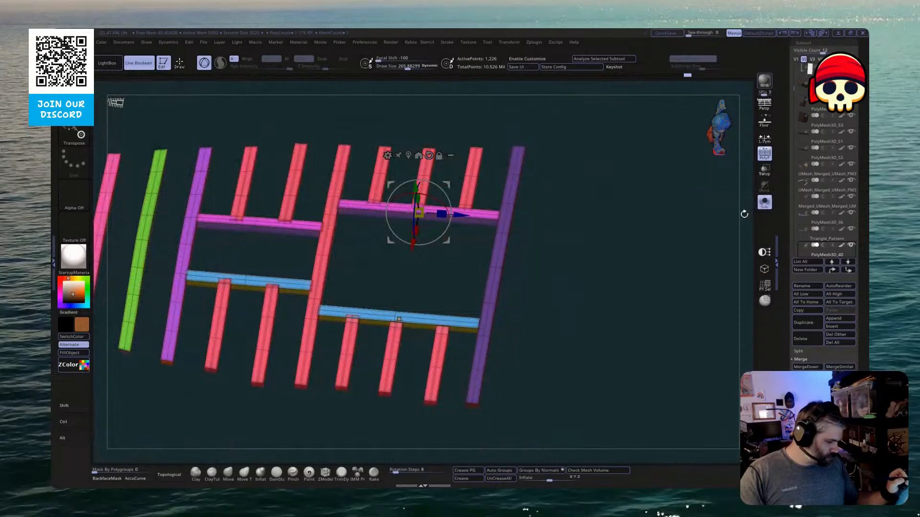
left_click(764, 204)
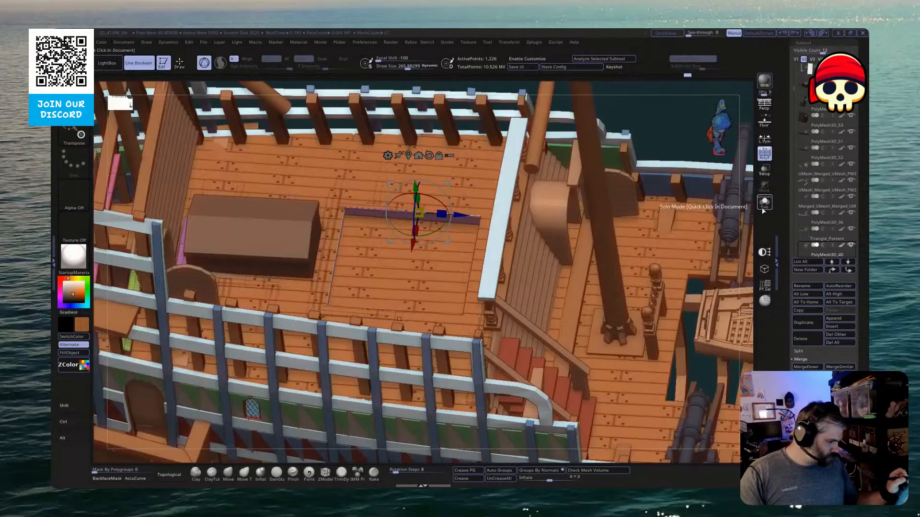
left_click(764, 206)
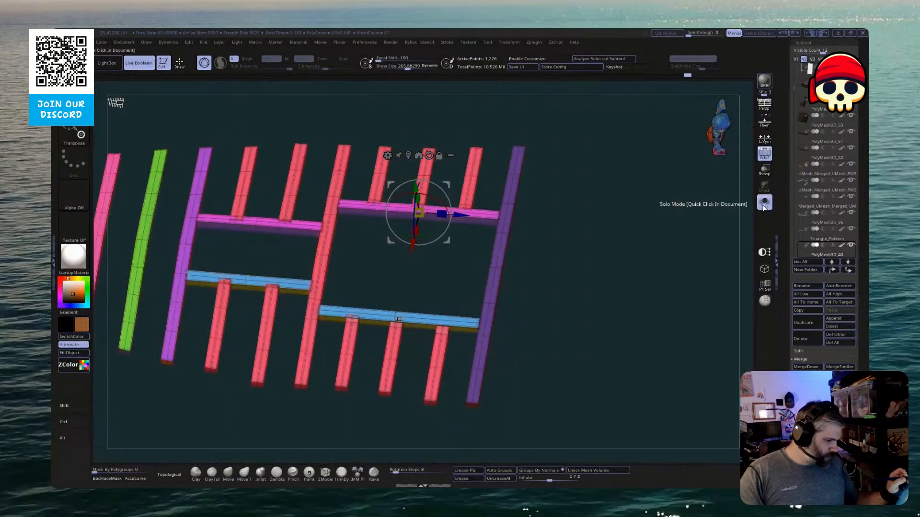
left_click(763, 207)
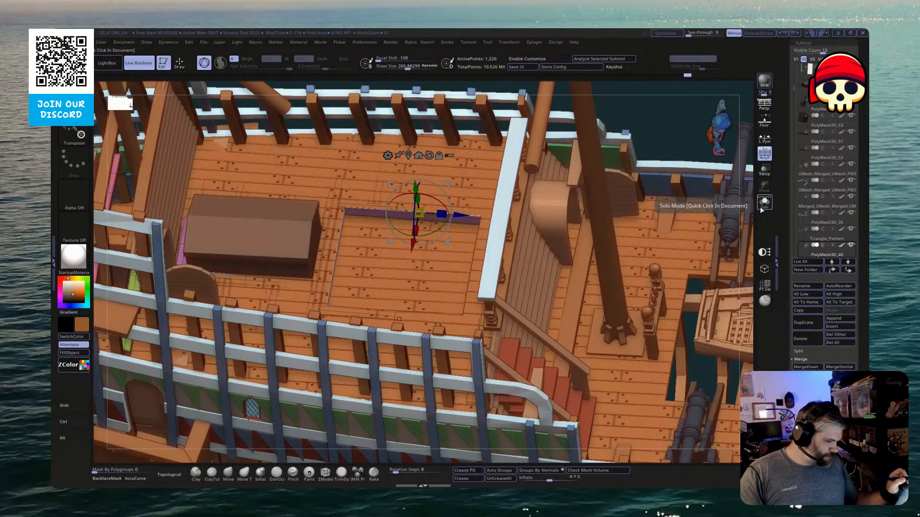
left_click(762, 206)
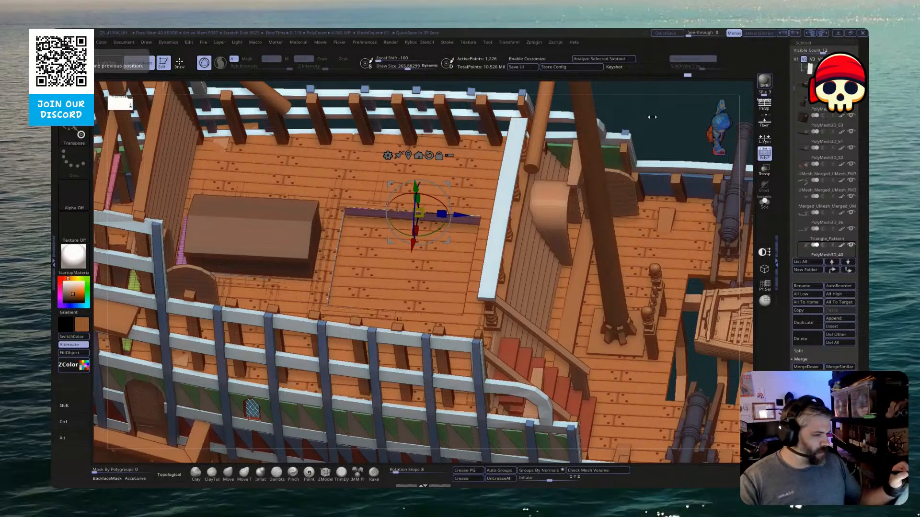
Try SelectLasso around the aft deck opening, cancel the selection, and restore SelectRect
mouse_move(631, 111)
left_mouse_down("ctrl")
mouse_move(684, 122)
mouse_move(683, 142)
mouse_move(686, 113)
mouse_move(678, 107)
left_mouse_up("ctrl")
left_click(89, 143)
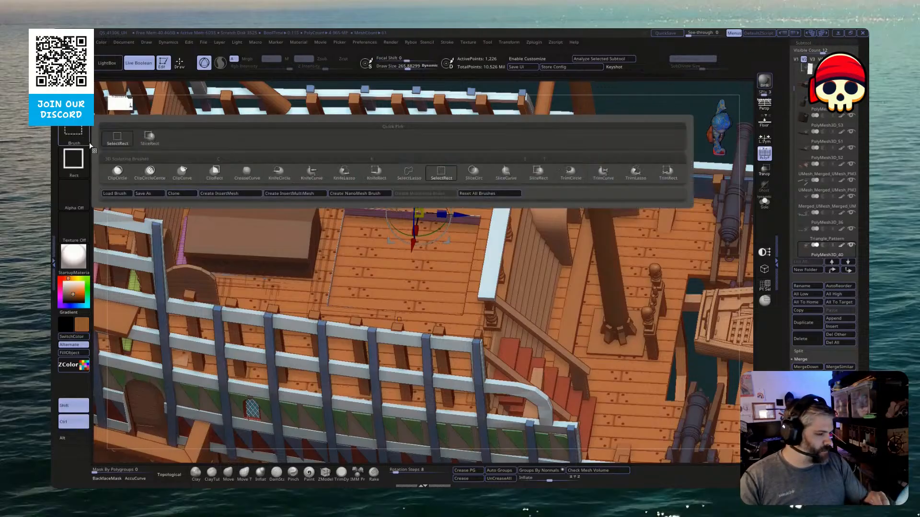
left_click(414, 178)
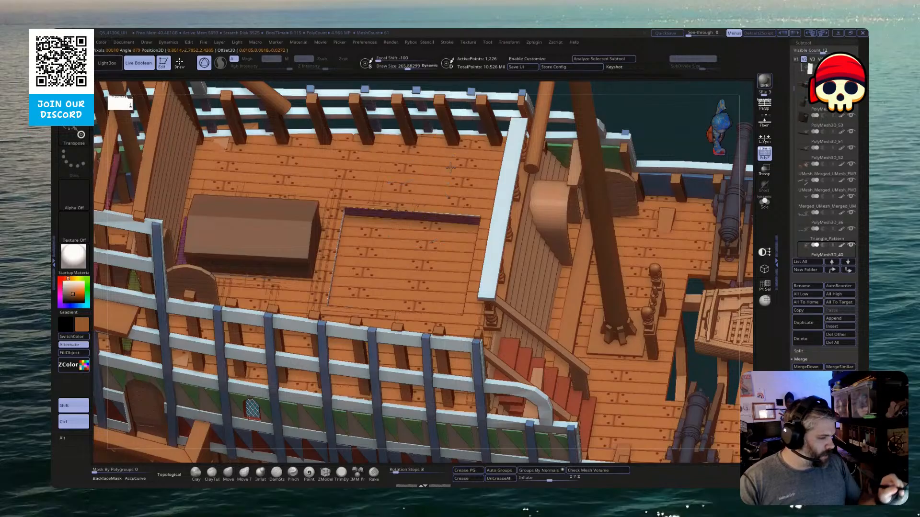
key("ctrl")
key("shift")
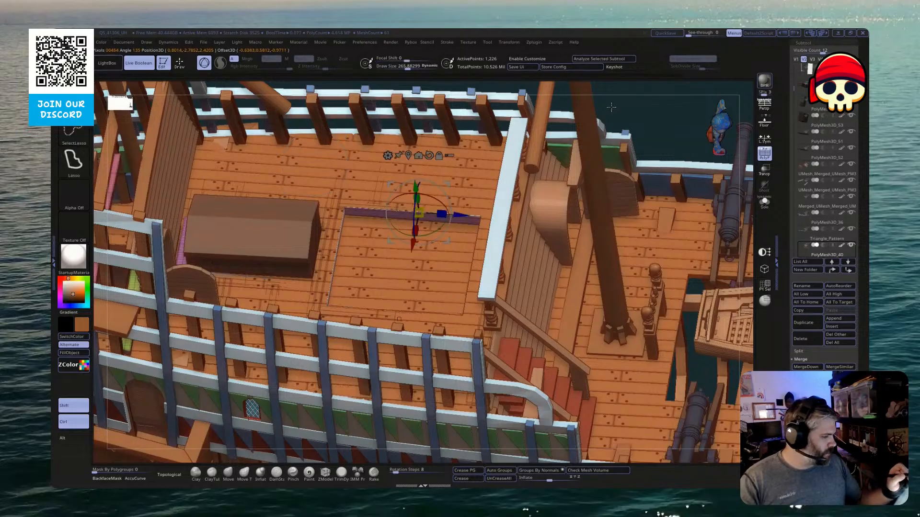
mouse_move(338, 166)
left_mouse_down("ctrl+shift")
mouse_move(484, 225)
mouse_move(390, 355)
mouse_move(285, 357)
mouse_move(281, 311)
mouse_move(353, 149)
left_mouse_up("ctrl+shift")
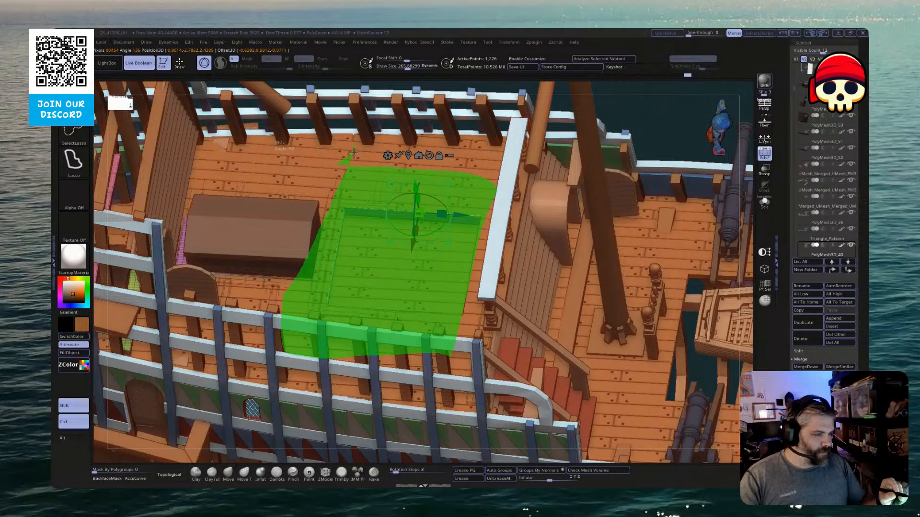
mouse_move(353, 152)
left_mouse_down("ctrl+shift")
mouse_move(503, 182)
mouse_move(667, 111)
left_mouse_up("ctrl+shift")
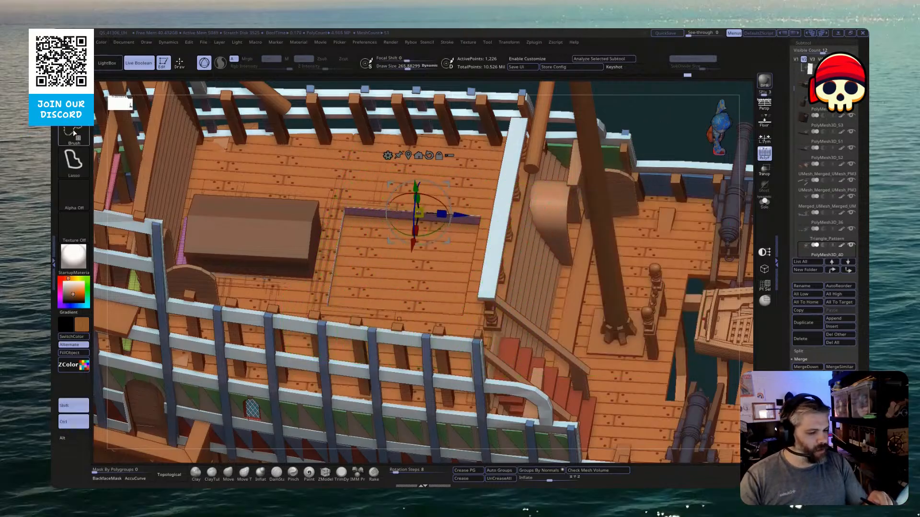
key("ctrl+shift+b")
left_click(404, 182)
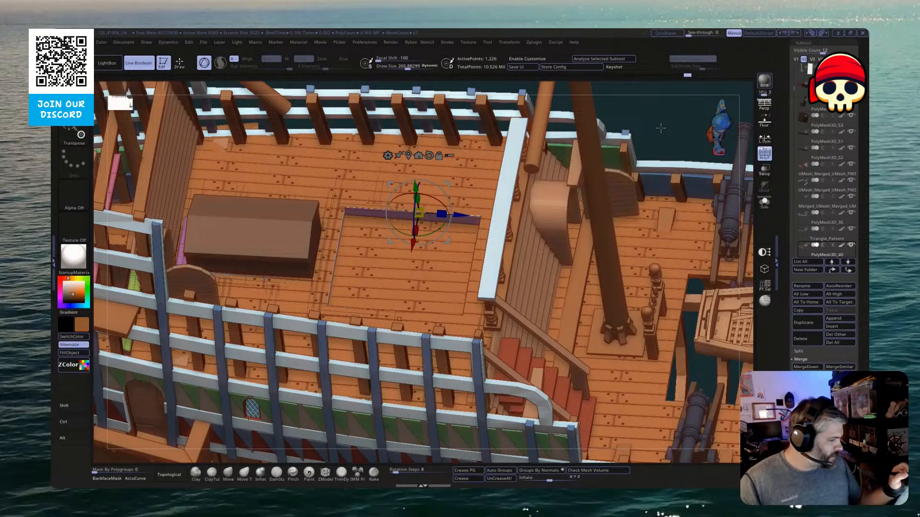
Duplicate the cutter mesh of the main deck opening and place the copy just below UMesh_PolyMesh3D_47 in the subtool order
left_click_drag(661, 127, 746, 258)
left_click_drag(733, 130, 707, 241, "alt")
left_click_drag(660, 313, 409, 383)
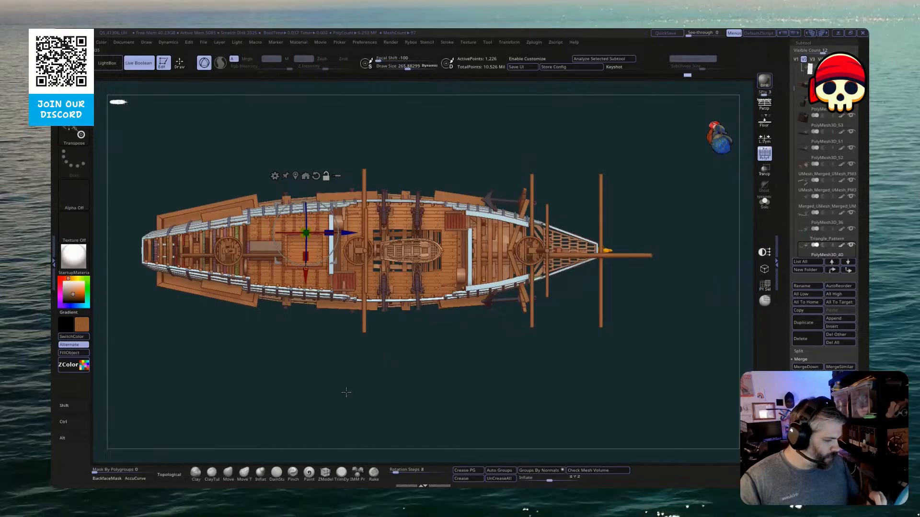
left_click_drag(346, 392, 496, 337)
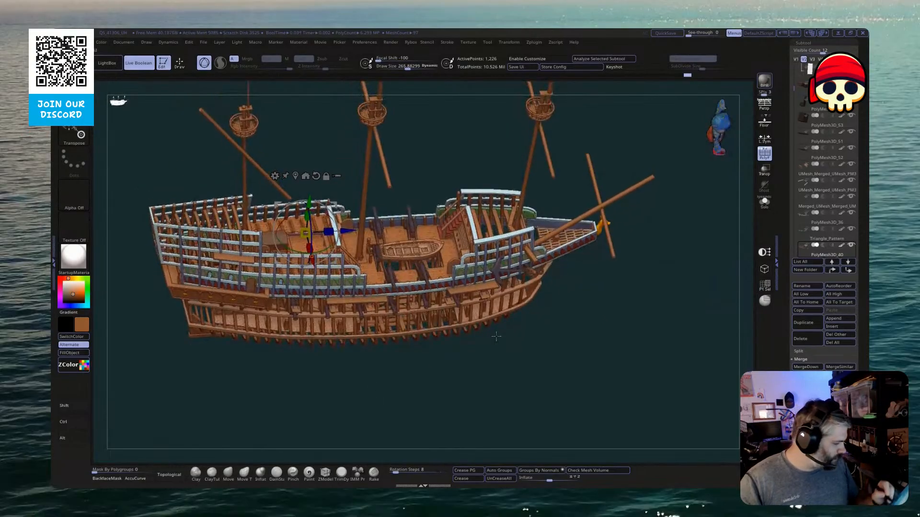
mouse_move(470, 392)
left_mouse_down()
mouse_move(461, 370)
mouse_move(463, 400)
left_mouse_up()
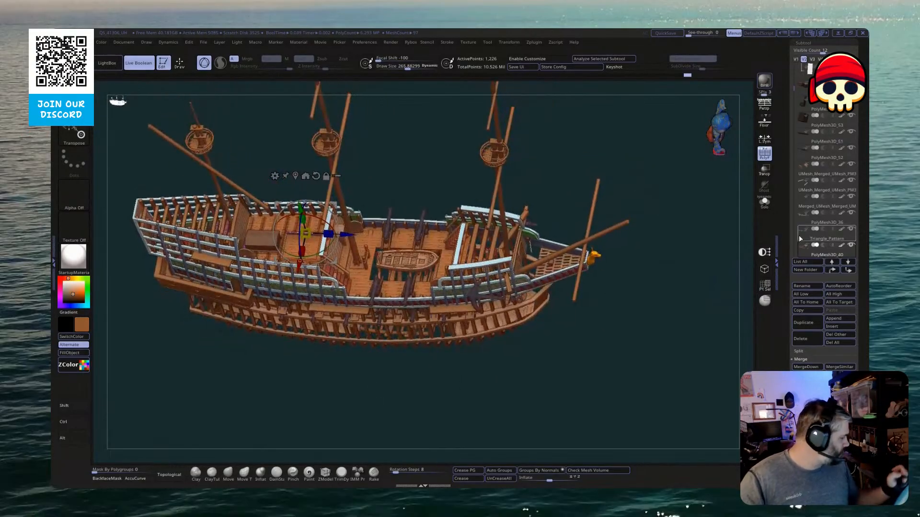
left_click_drag(795, 89, 794, 196)
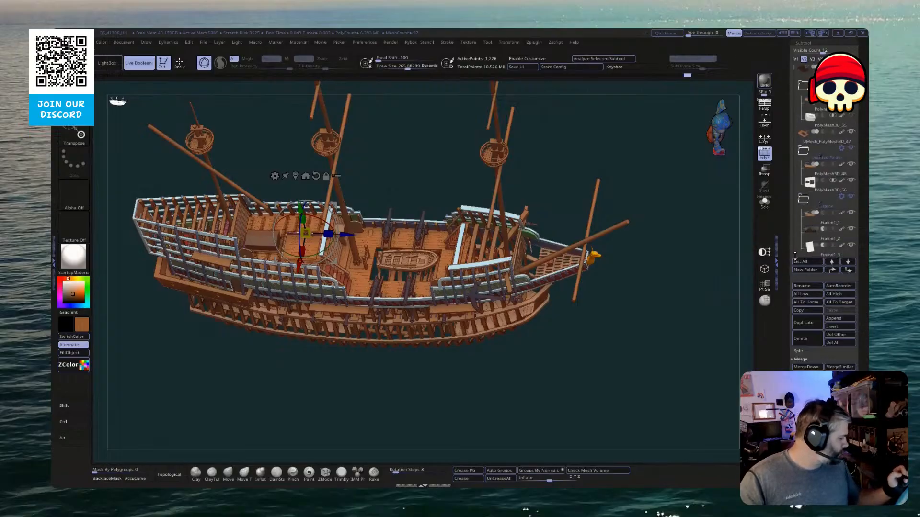
left_click(819, 125)
key("ctrl+shift+d")
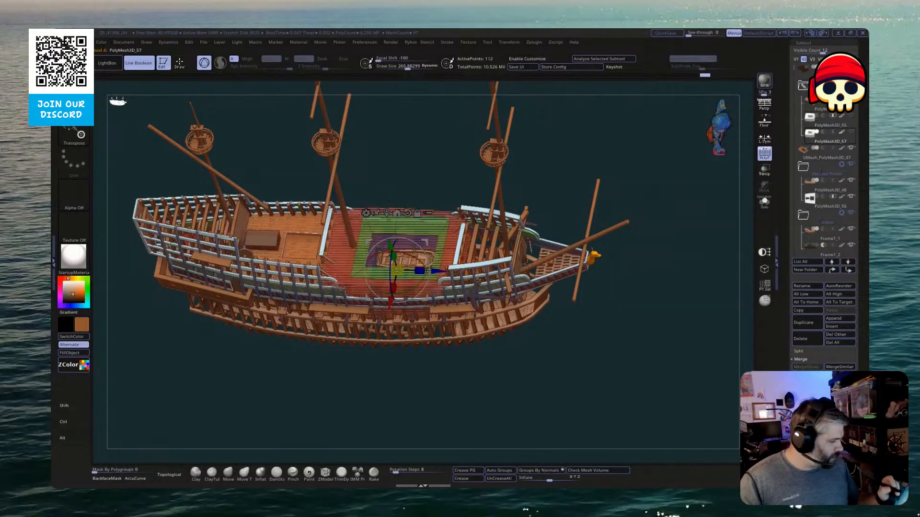
left_click_drag(818, 140, 818, 160)
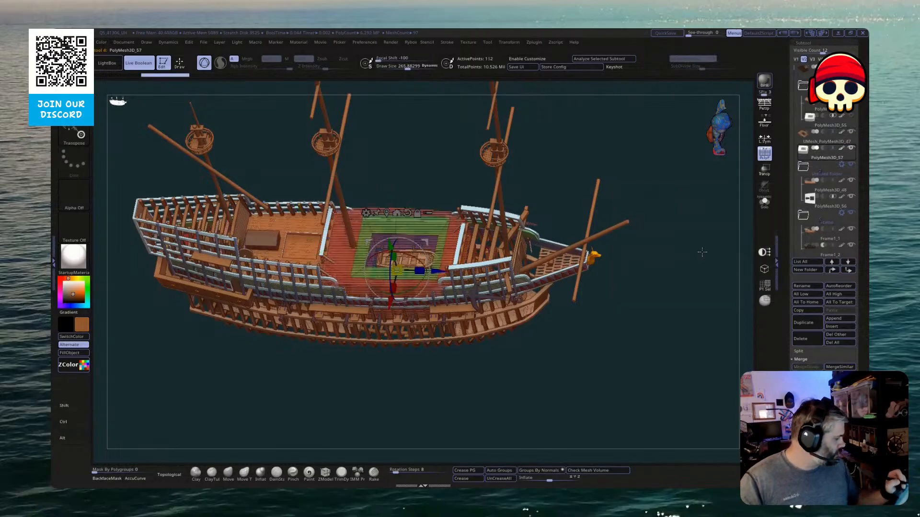
Isolate the cutter copy, keep only the purple inner walls of its opening, and delete the other faces
key("shift+ctrl+s")
key("f")
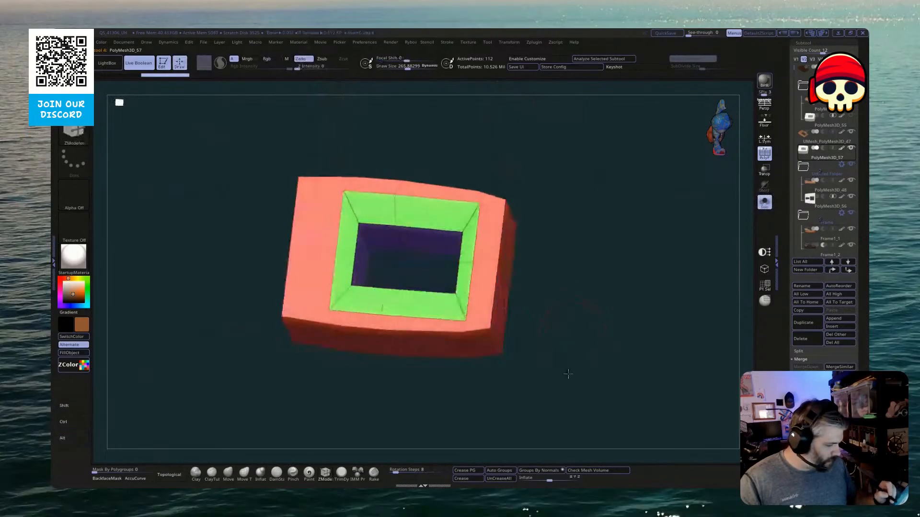
left_click_drag(568, 373, 220, 269)
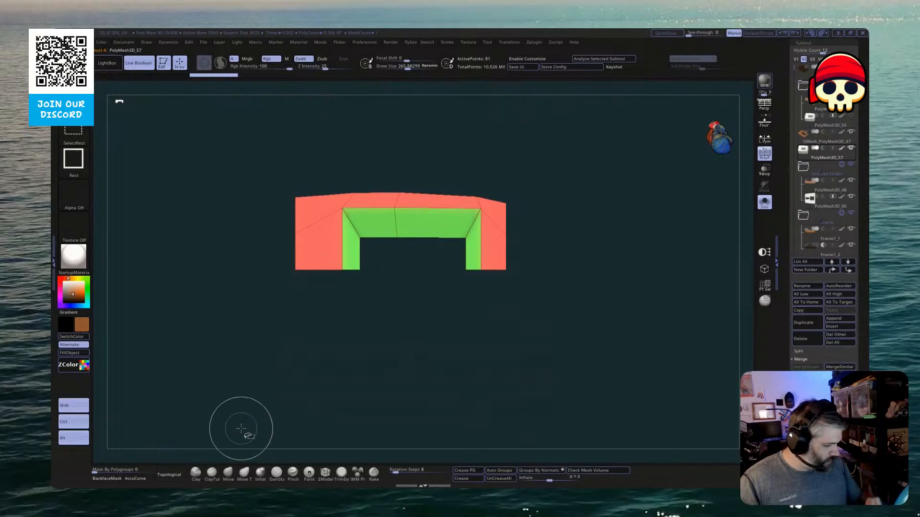
left_click_drag(241, 429, 567, 217, "ctrl+alt+shift")
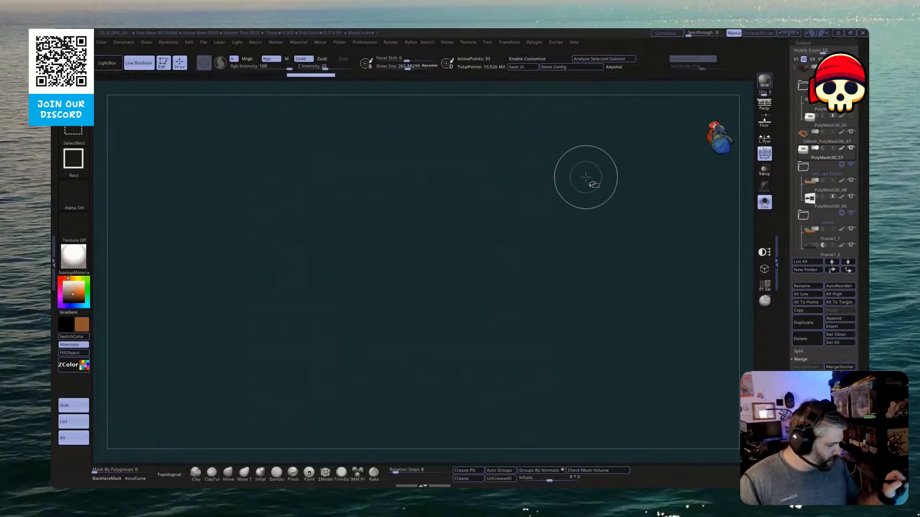
mouse_move(585, 178)
left_mouse_down("ctrl+alt+shift")
mouse_move(473, 411)
mouse_move(563, 349)
mouse_move(505, 342)
mouse_move(549, 248)
mouse_move(517, 390)
mouse_move(548, 345)
mouse_move(659, 359)
left_mouse_up("ctrl+alt+shift")
key("b")
key("z")
key("m")
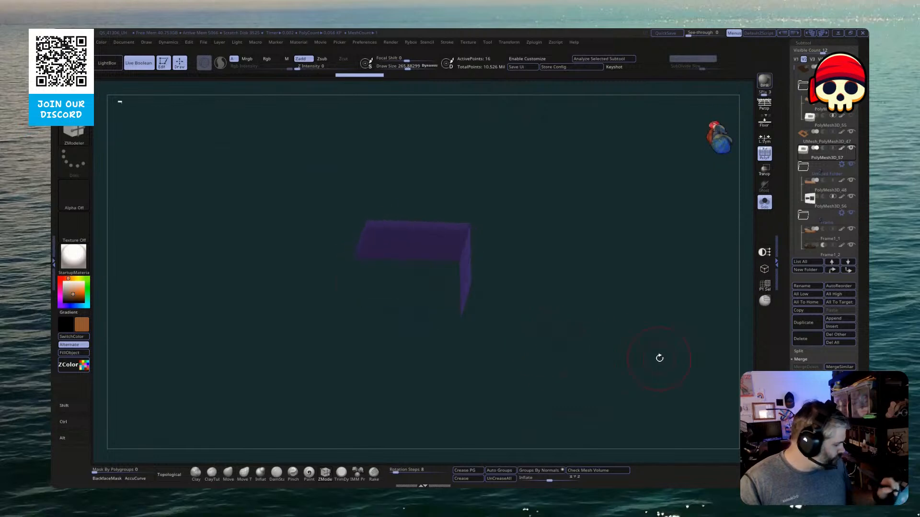
key("ctrl+g")
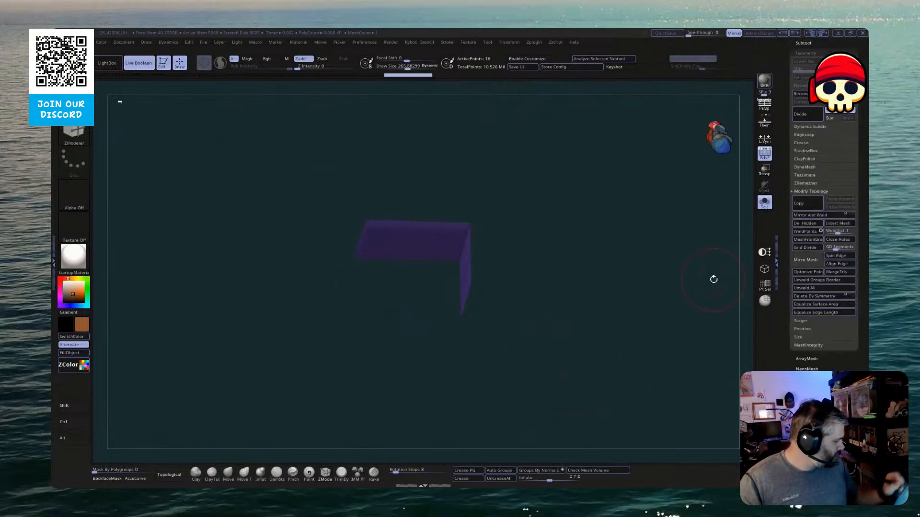
Thicken the ring of inner walls outward using ZModeler QMesh with the Polygroup All target
left_click_drag(713, 280, 551, 281)
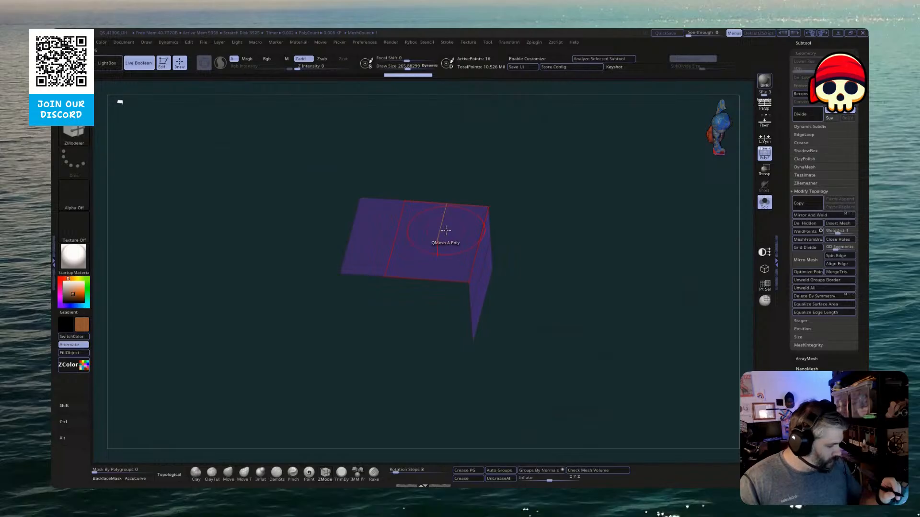
left_click_drag(446, 230, 144, 200)
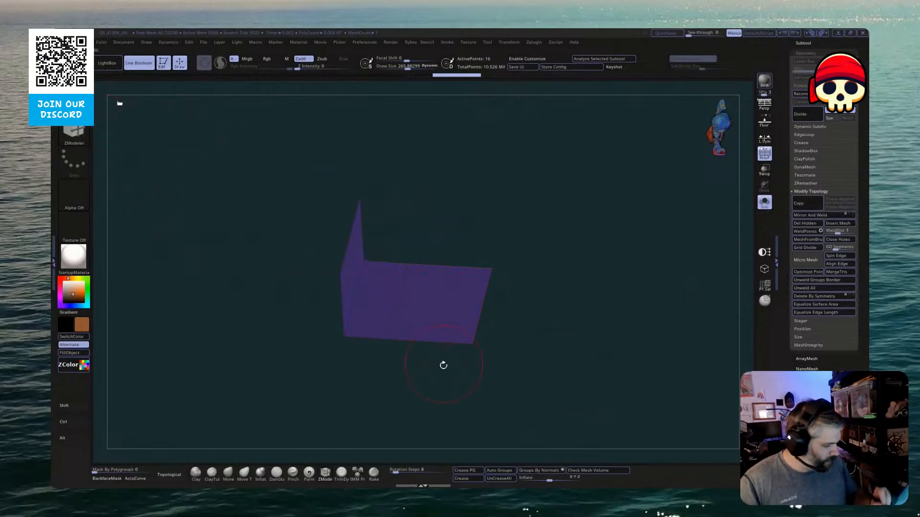
left_click_drag(443, 365, 468, 312)
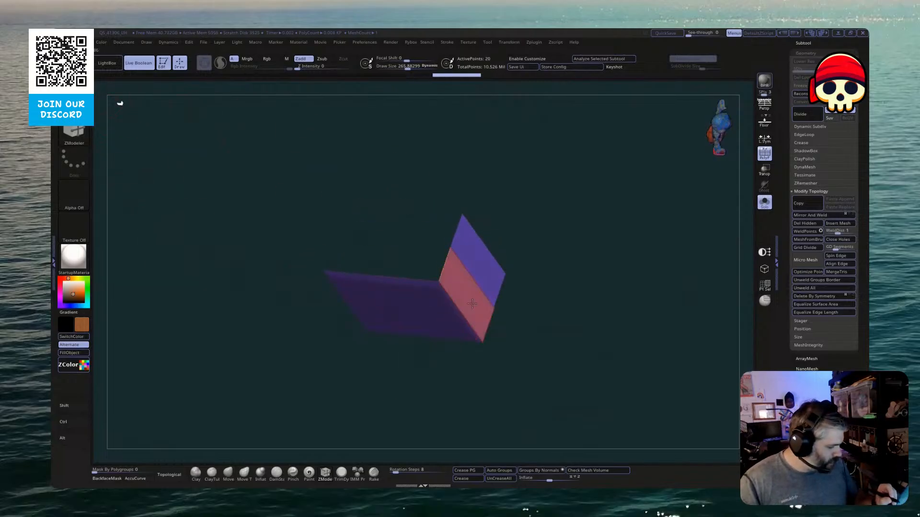
right_click(472, 305)
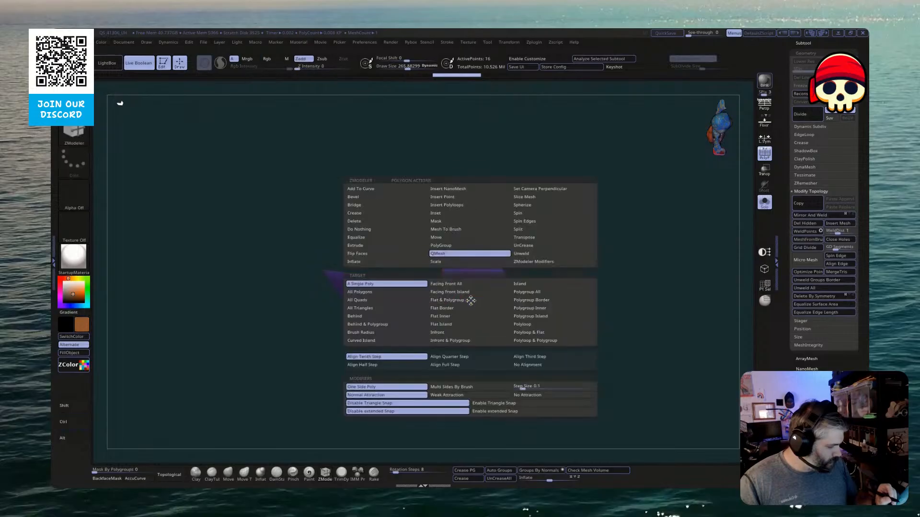
left_click(524, 293)
left_click_drag(477, 325, 475, 304)
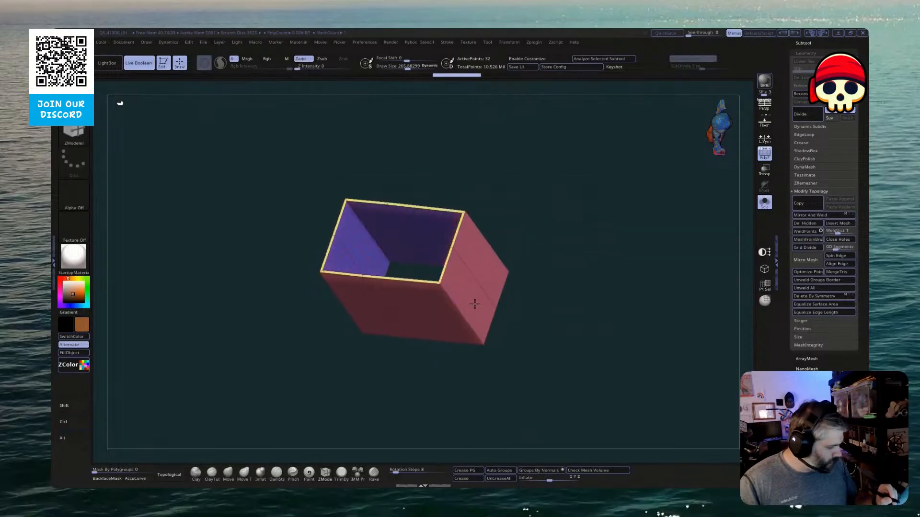
Show the whole ship, flatten the thickened ring vertically, and position it as a low rim around the main deck opening
left_click(764, 202)
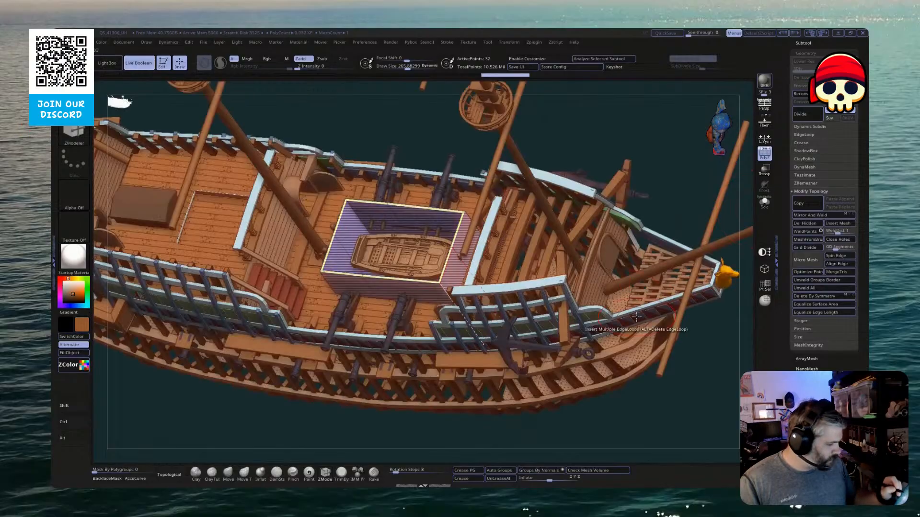
left_click_drag(519, 436, 475, 276)
key("w")
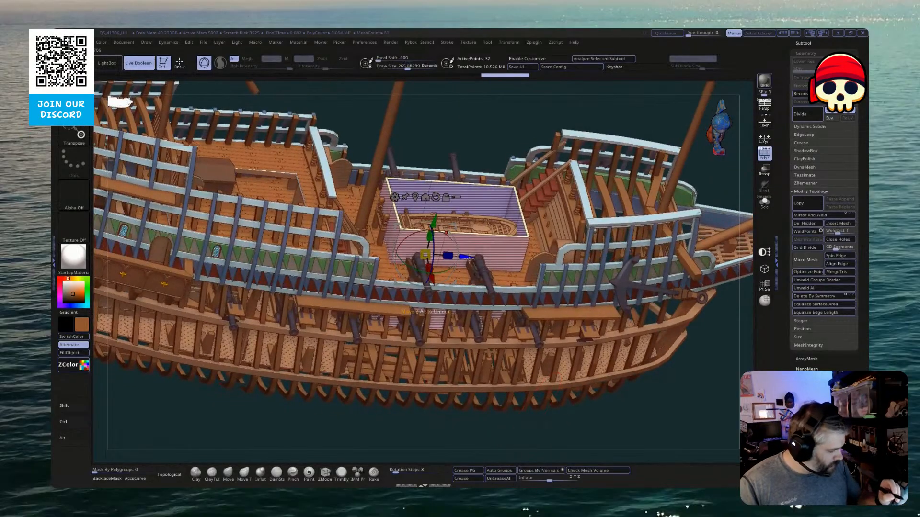
left_click_drag(426, 313, 409, 332)
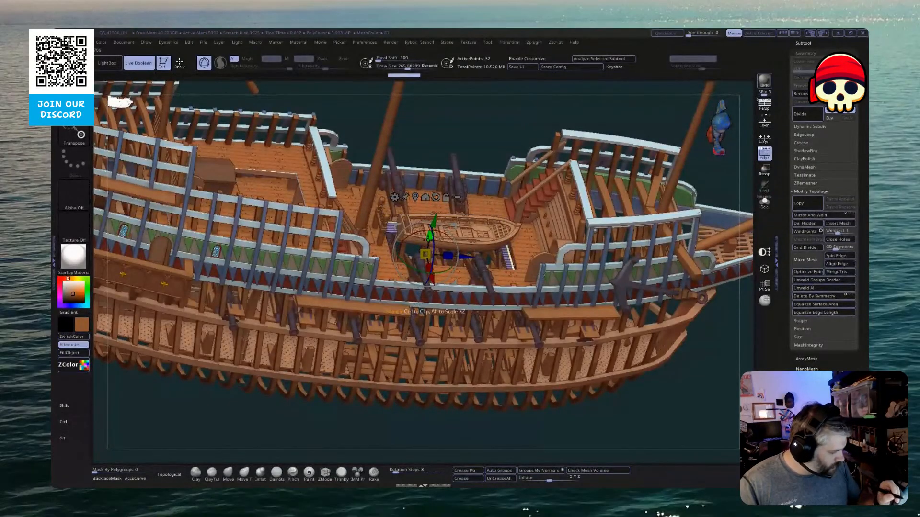
left_click_drag(432, 286, 430, 285)
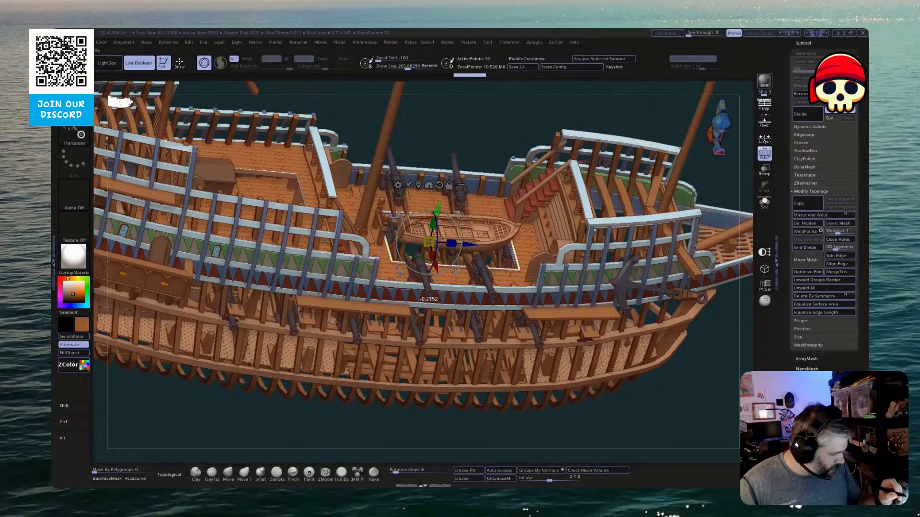
mouse_move(525, 125)
left_mouse_down()
mouse_move(472, 139)
mouse_move(459, 190)
mouse_move(429, 207)
left_mouse_up()
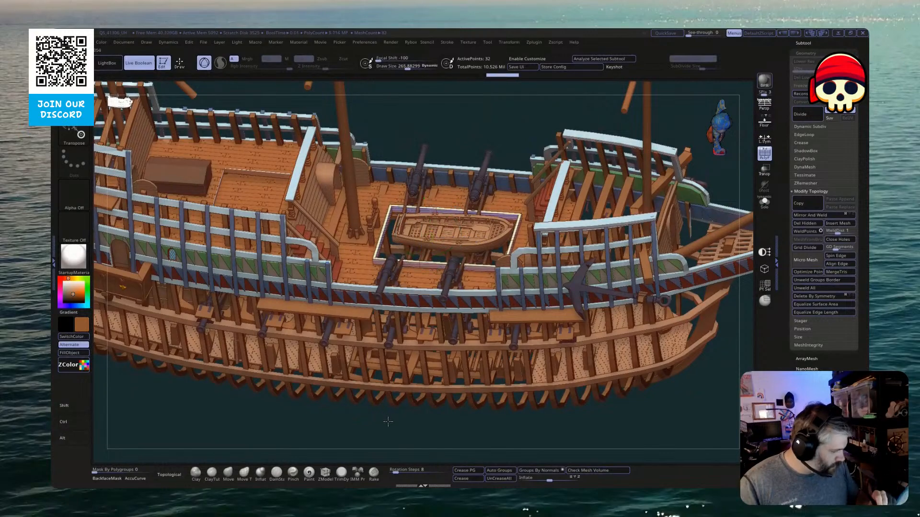
Select the rowboat and raise it slightly above the main deck opening
mouse_move(394, 395)
left_mouse_down()
mouse_move(384, 422)
mouse_move(381, 393)
mouse_move(338, 399)
mouse_move(301, 370)
left_mouse_up()
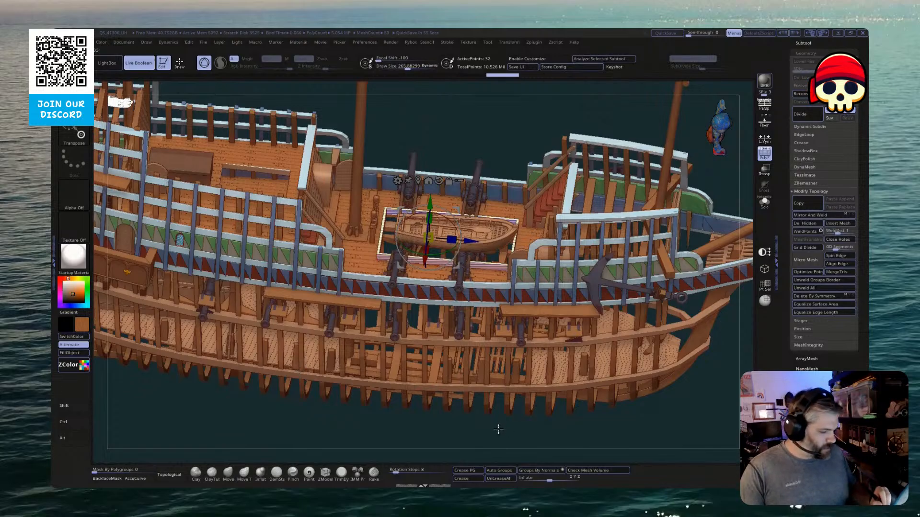
left_click_drag(498, 428, 485, 407)
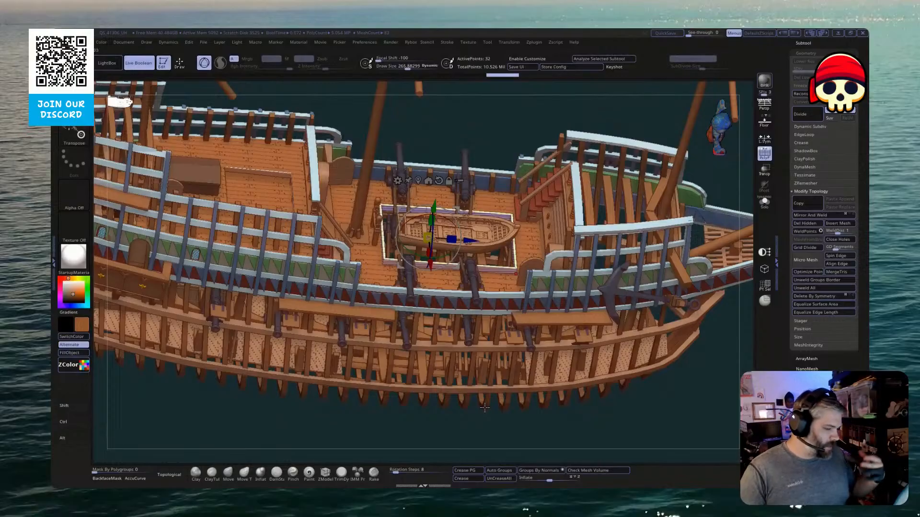
left_click_drag(420, 423, 424, 397)
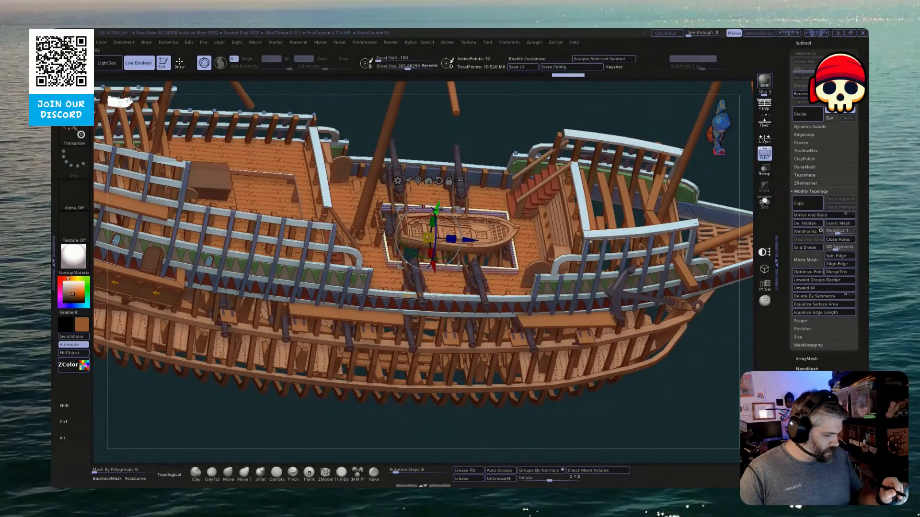
left_click_drag(512, 147, 494, 163)
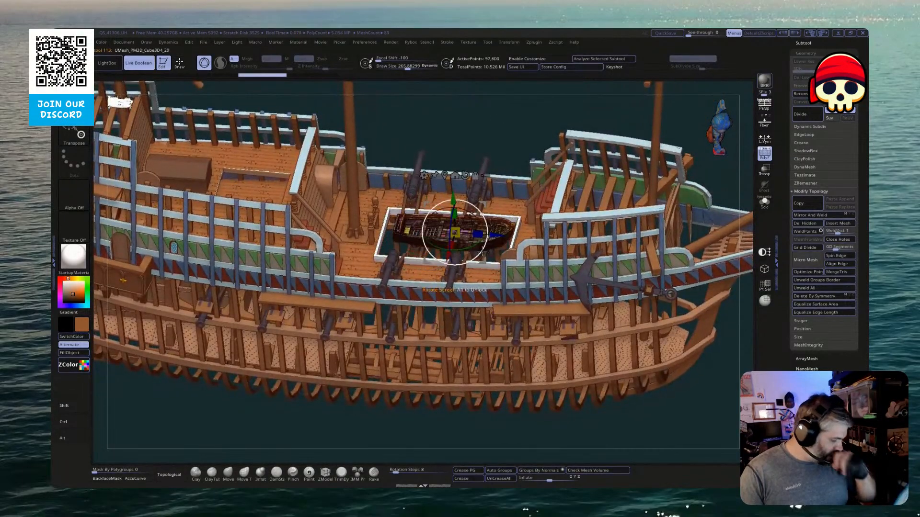
left_click_drag(452, 197, 453, 198)
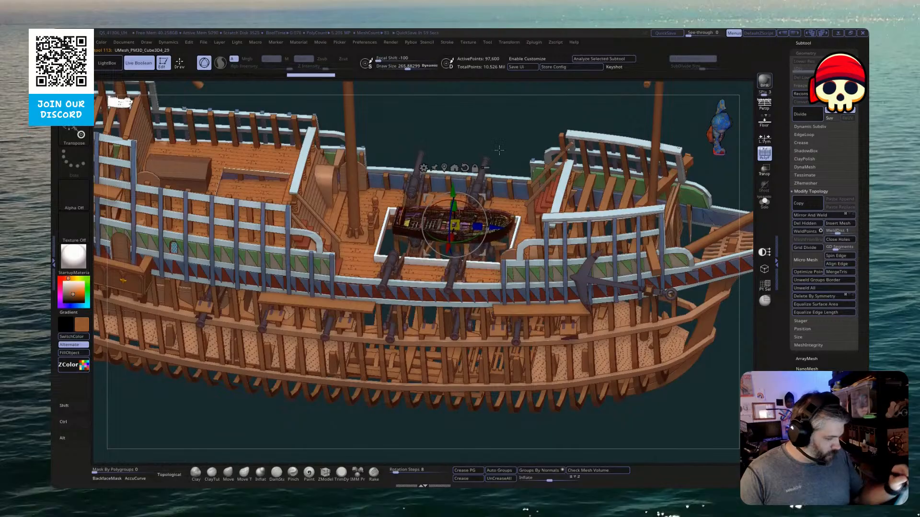
left_click_drag(521, 168, 523, 125)
left_click_drag(471, 166, 431, 307)
left_click(423, 363, "alt")
left_click(439, 266, "alt")
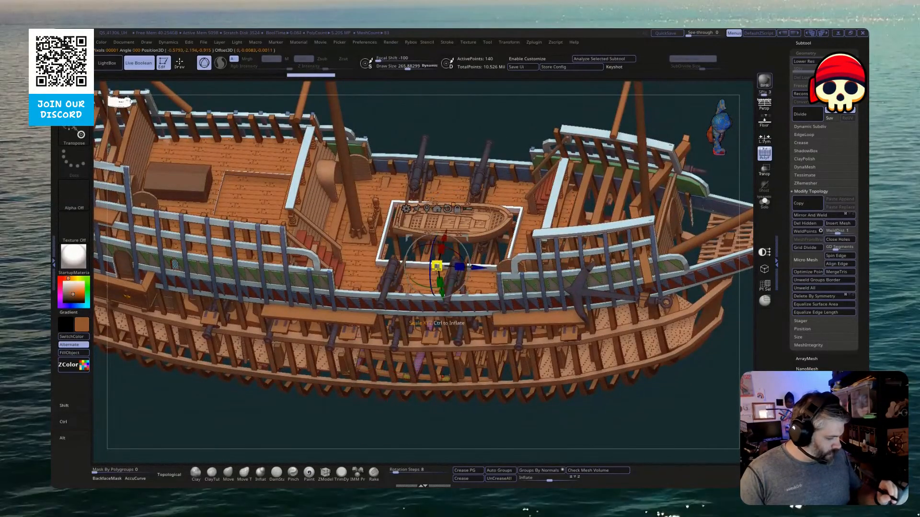
left_click(447, 154, "alt")
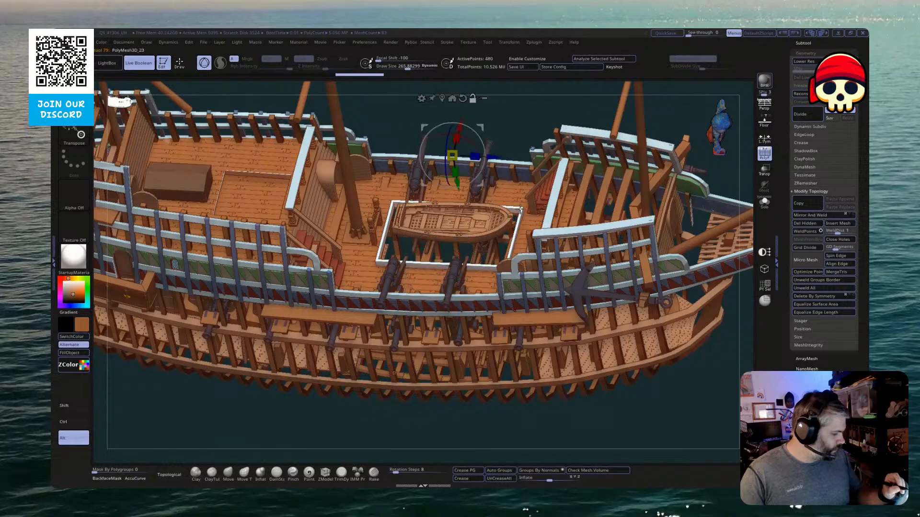
left_click(520, 210, "alt")
left_click(764, 201)
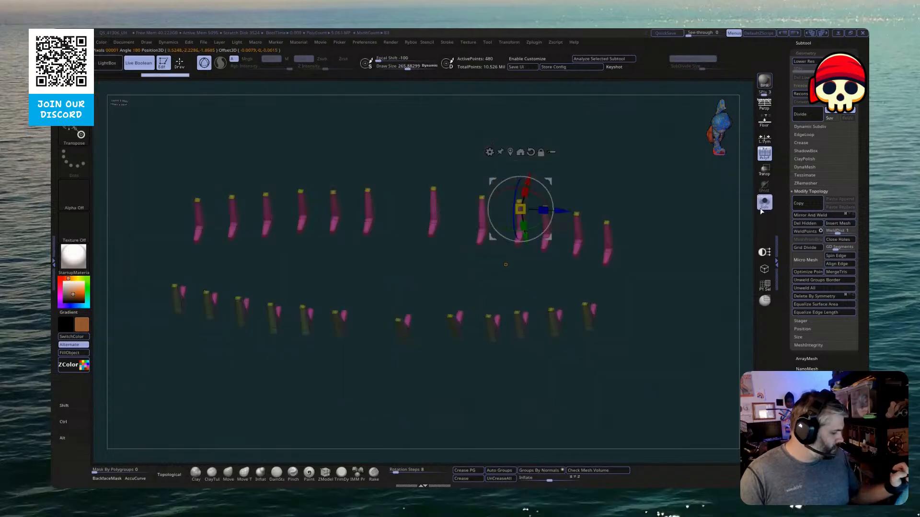
key("b")
key("z")
key("m")
left_click(765, 155)
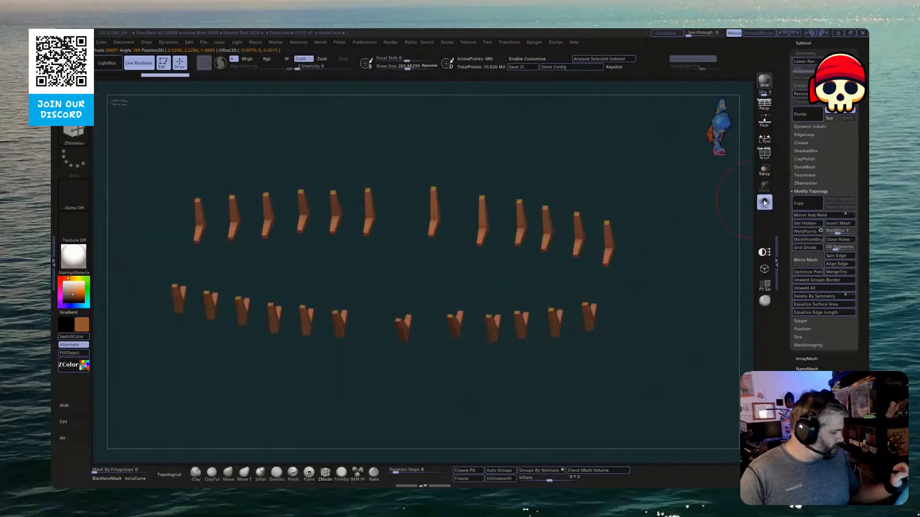
left_click(765, 201)
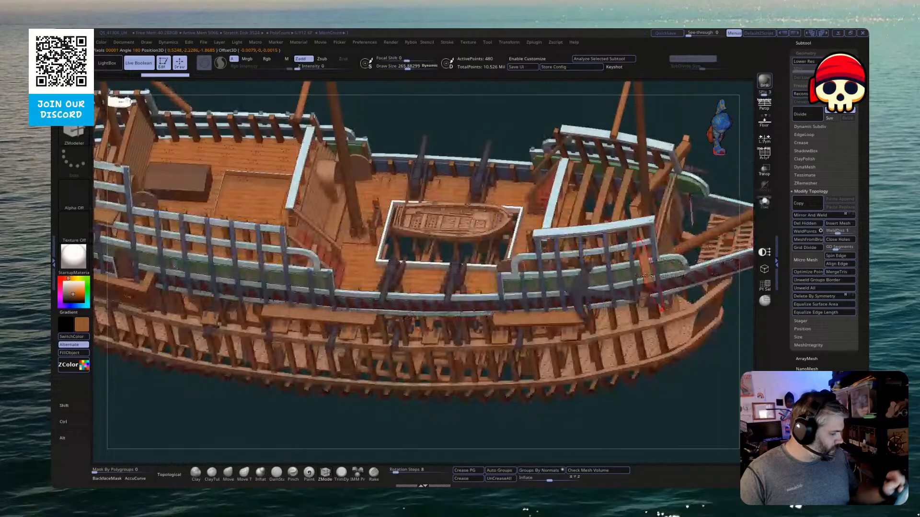
Select the rim around the main deck opening, PolyMesh3D_57, and fill it with the brown sampled from the chest on the aft deck
left_click(489, 266, "alt")
left_click(800, 43)
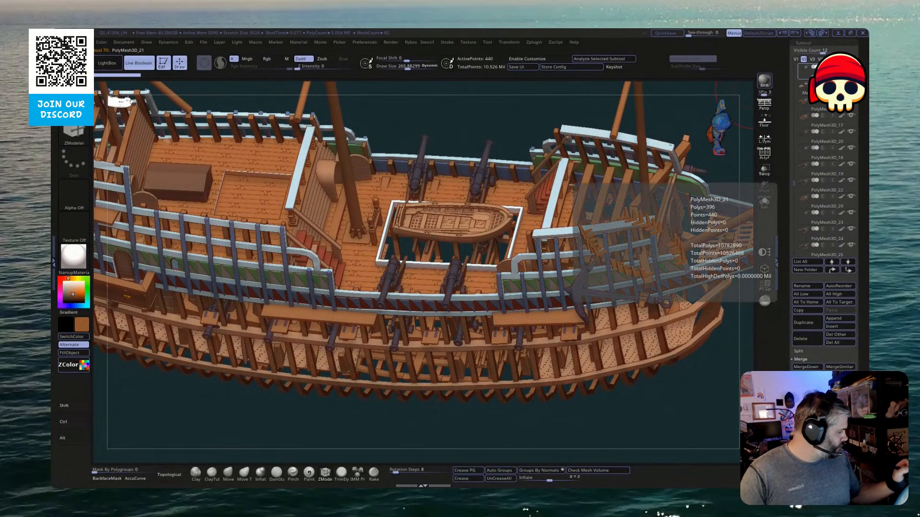
left_click(455, 209, "alt")
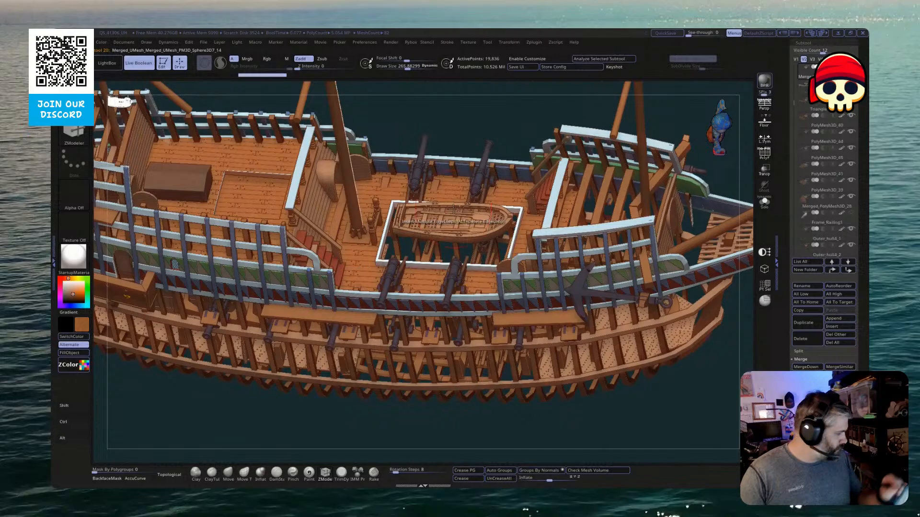
left_click(353, 274, "alt")
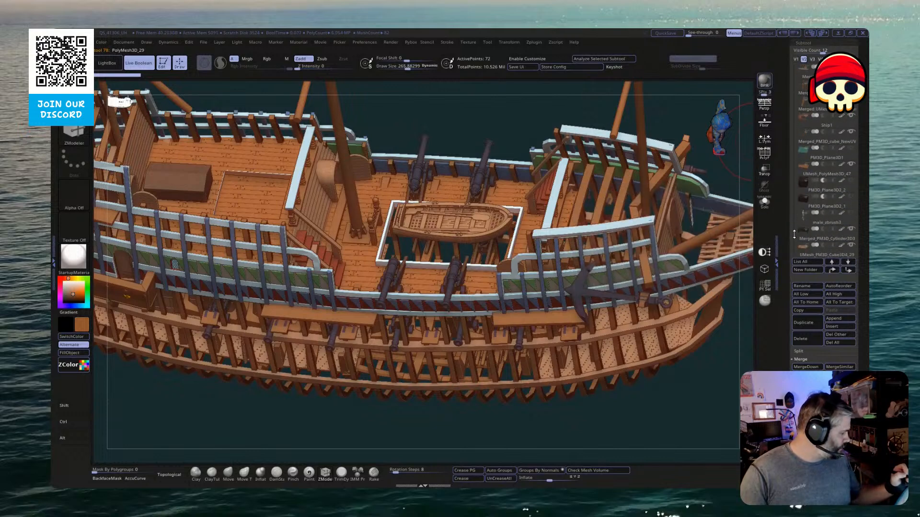
left_click_drag(793, 247, 809, 66)
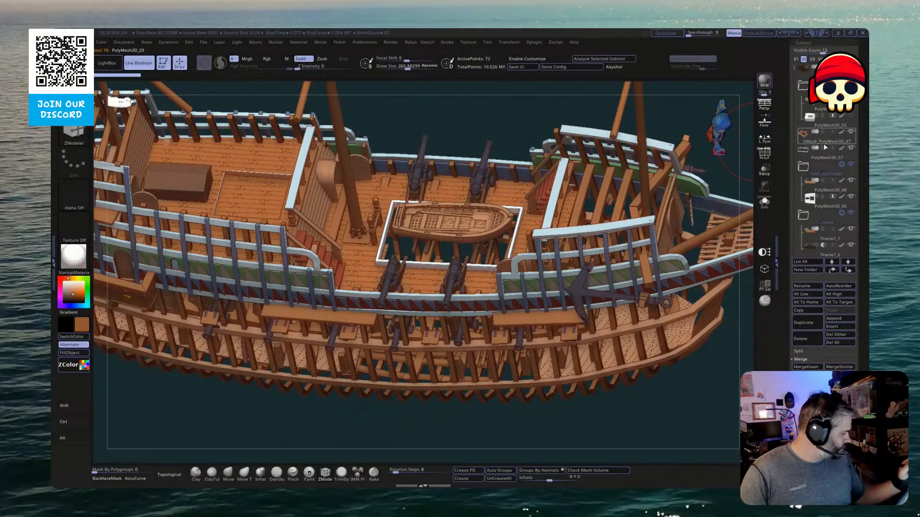
left_click(817, 157)
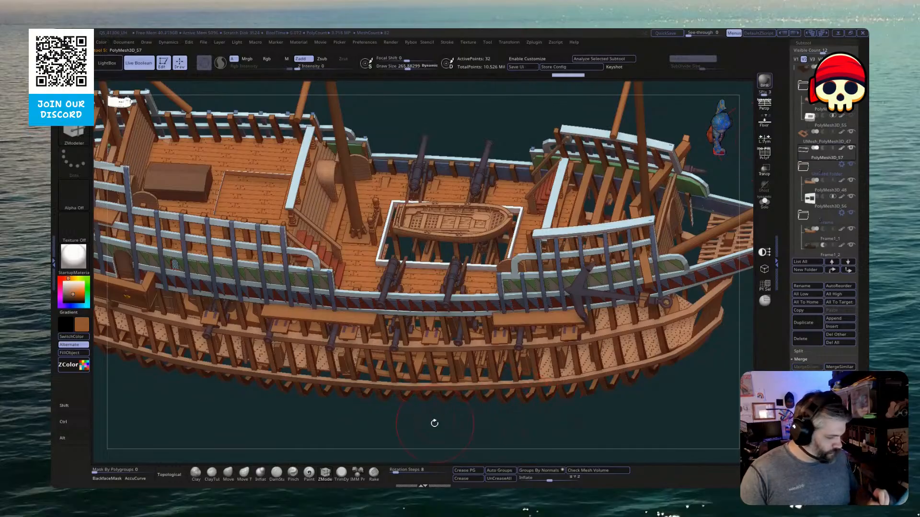
left_click_drag(435, 423, 370, 396)
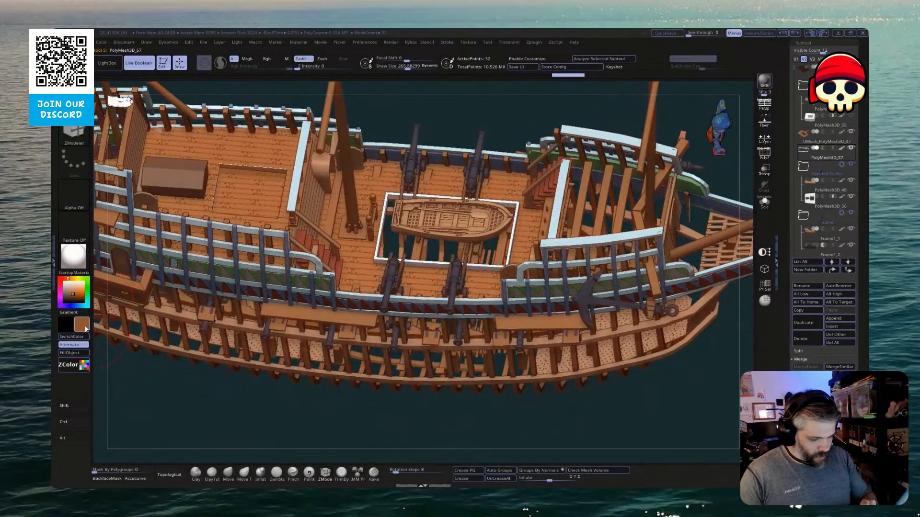
left_click_drag(86, 328, 171, 178)
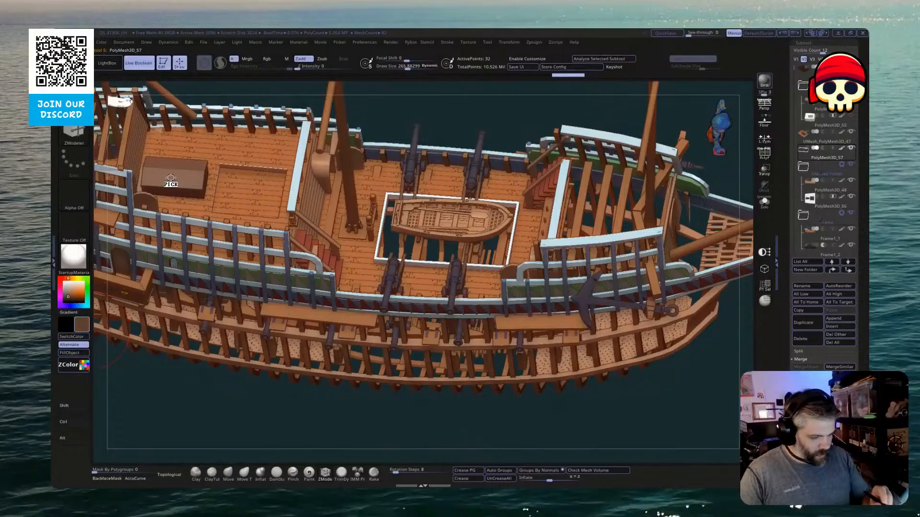
left_click(86, 354)
Duplicate the rim subtool and replace the copy's mesh with a cube primitive
mouse_move(350, 415)
left_mouse_down()
mouse_move(352, 431)
mouse_move(344, 417)
mouse_move(361, 397)
left_mouse_up()
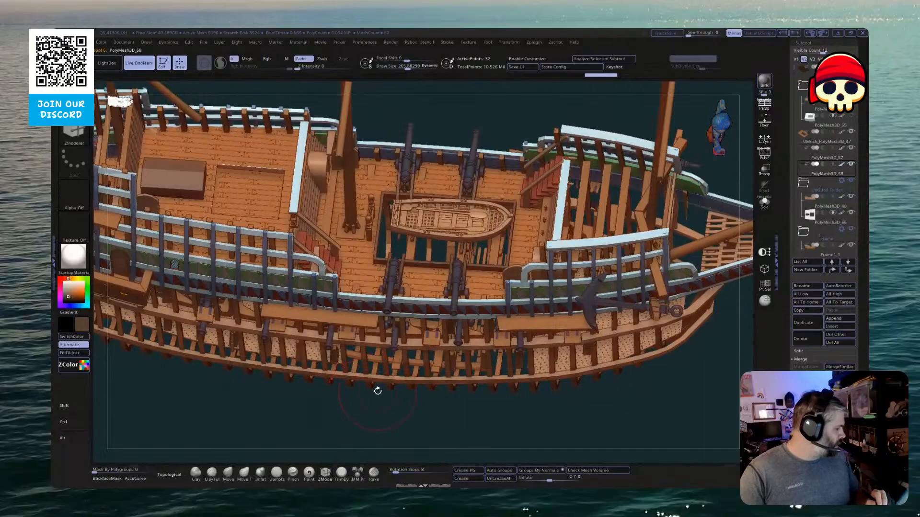
key("w")
left_click(393, 174)
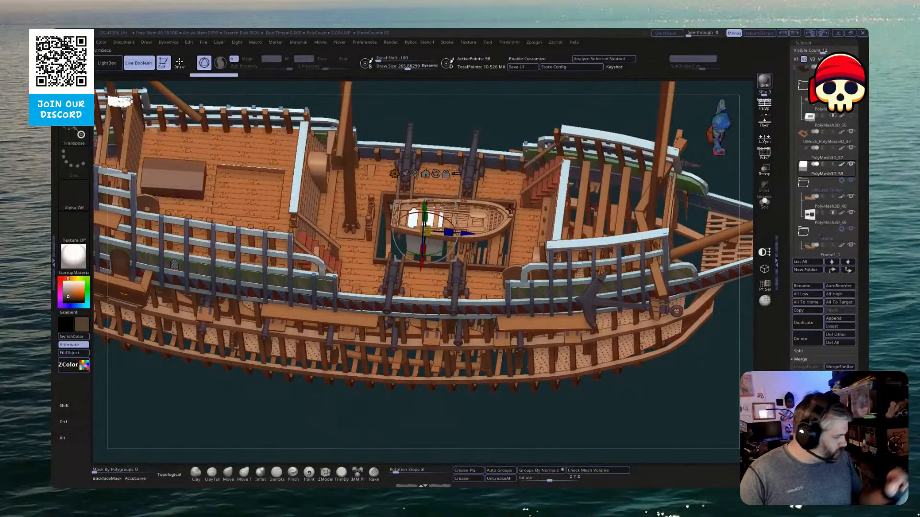
Isolate the cube and delete its surplus edge loops with ZModeler, leaving two segments per side
left_click(764, 152)
left_click(764, 203)
key("b")
key("z")
key("m")
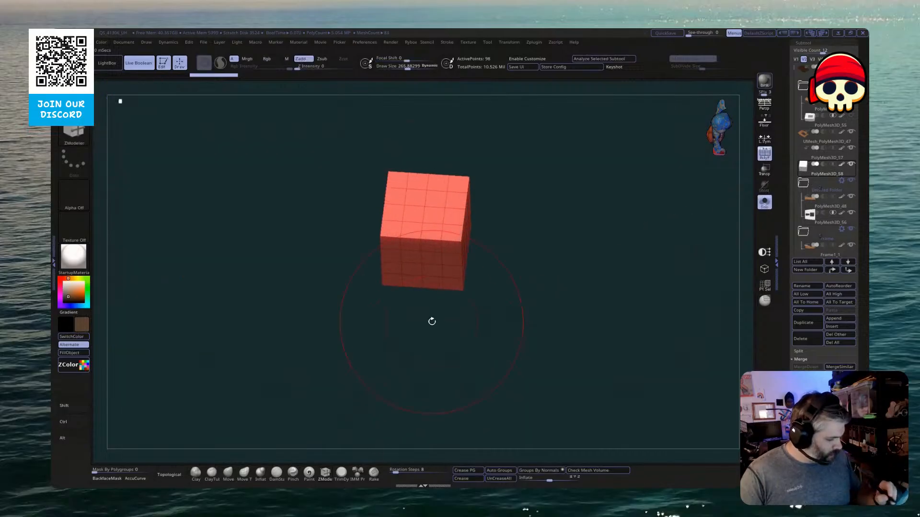
key("alt")
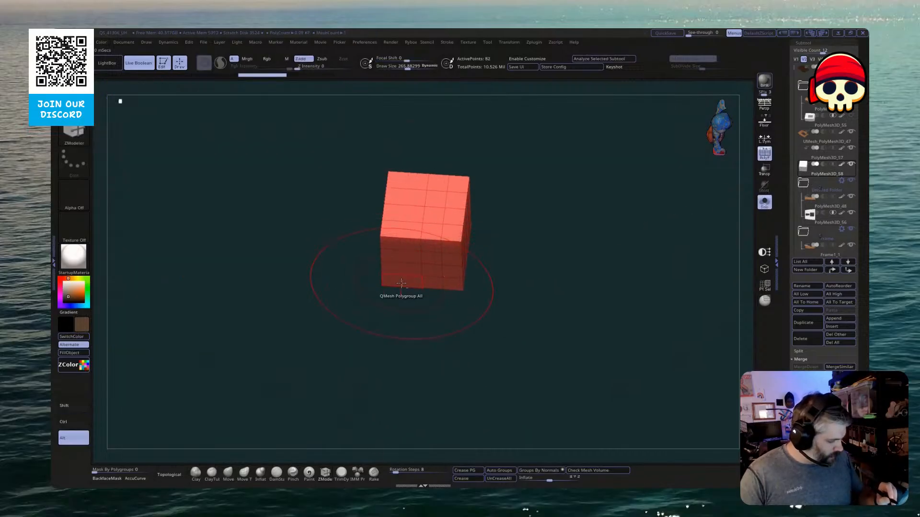
left_click(443, 282, "alt")
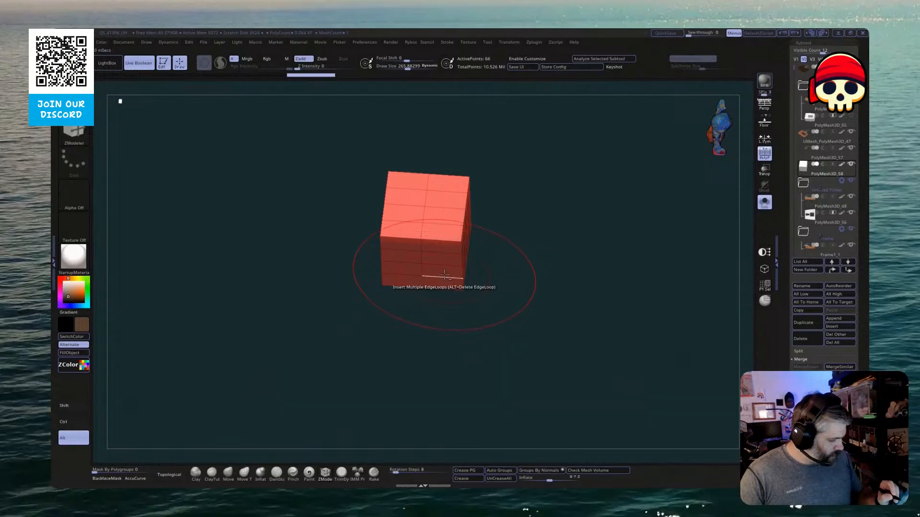
left_click(444, 276, "alt")
left_click(443, 252, "alt")
left_click_drag(426, 327, 425, 302, "alt")
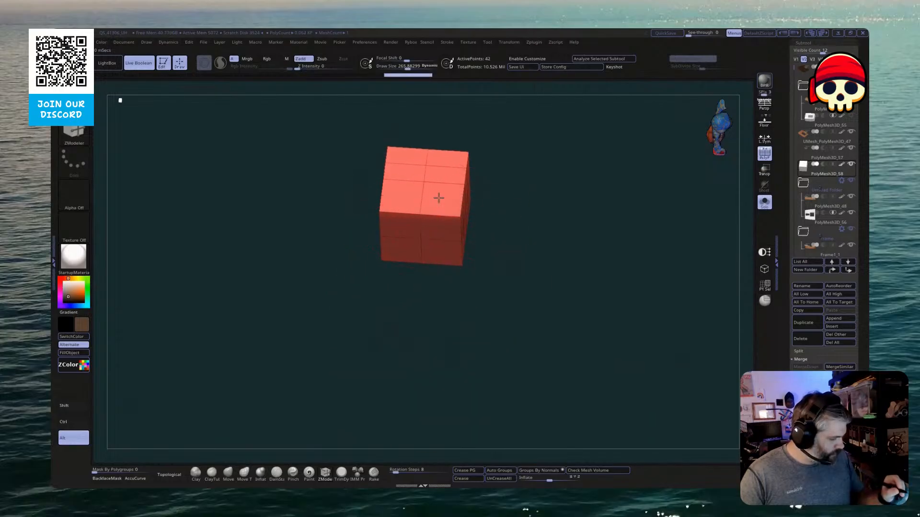
left_click(438, 167, "alt")
Reshape the cube into a thin slat spanning the main deck opening's width and place it at the opening's aft end
key("w")
left_click_drag(422, 224, 512, 122, "alt")
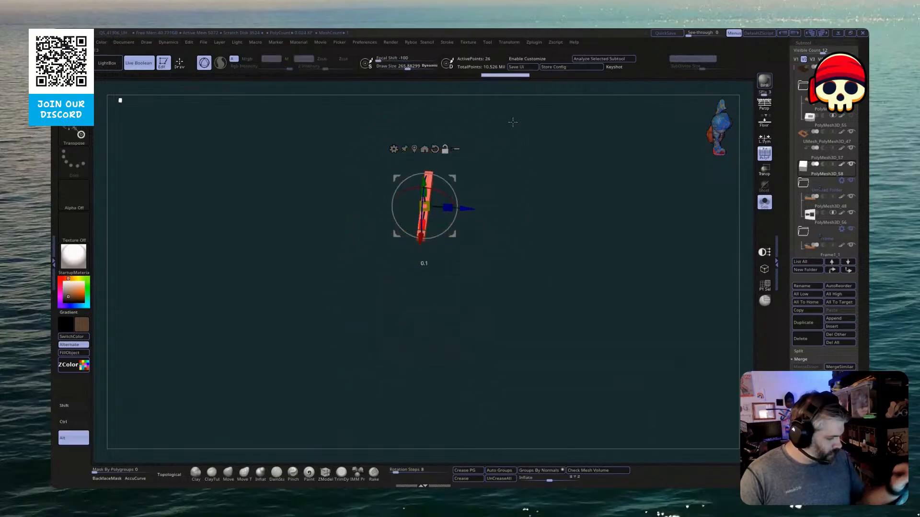
left_click(764, 203)
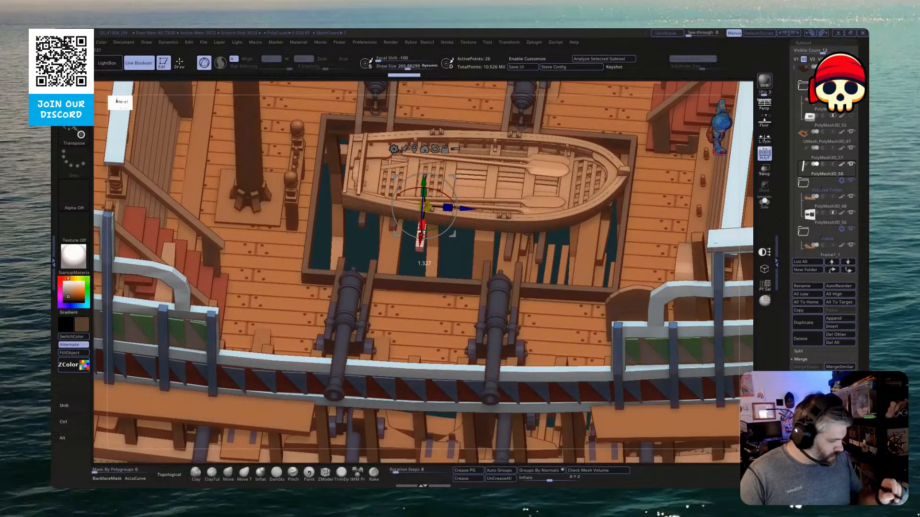
left_click_drag(421, 250, 424, 269)
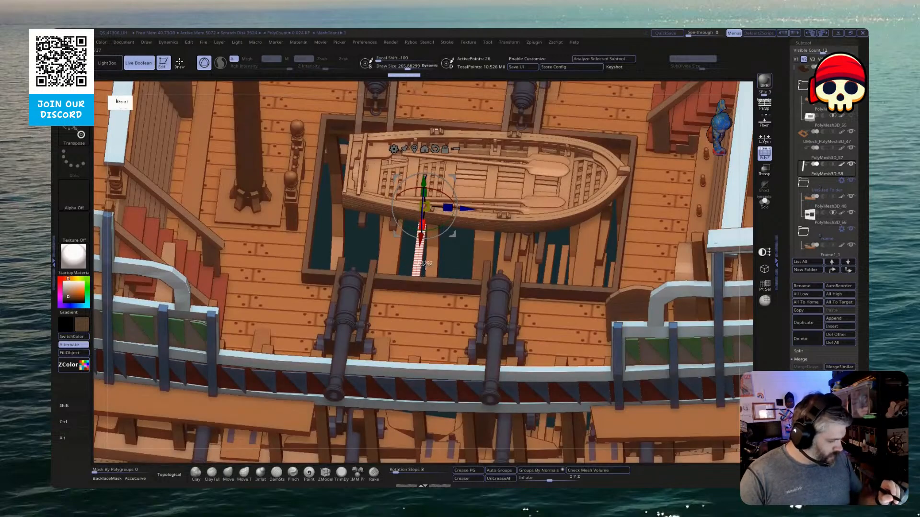
left_click_drag(424, 183, 425, 180)
left_click_drag(425, 220, 425, 223)
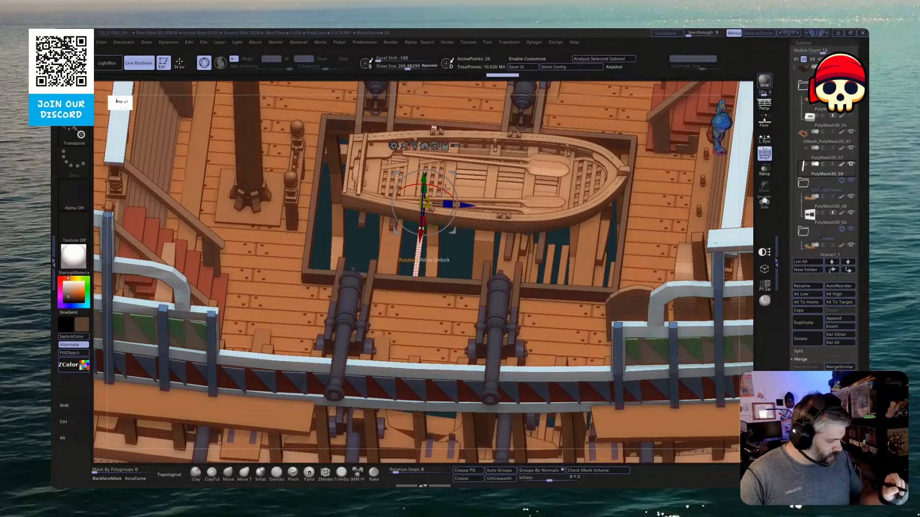
left_click_drag(464, 207, 363, 214)
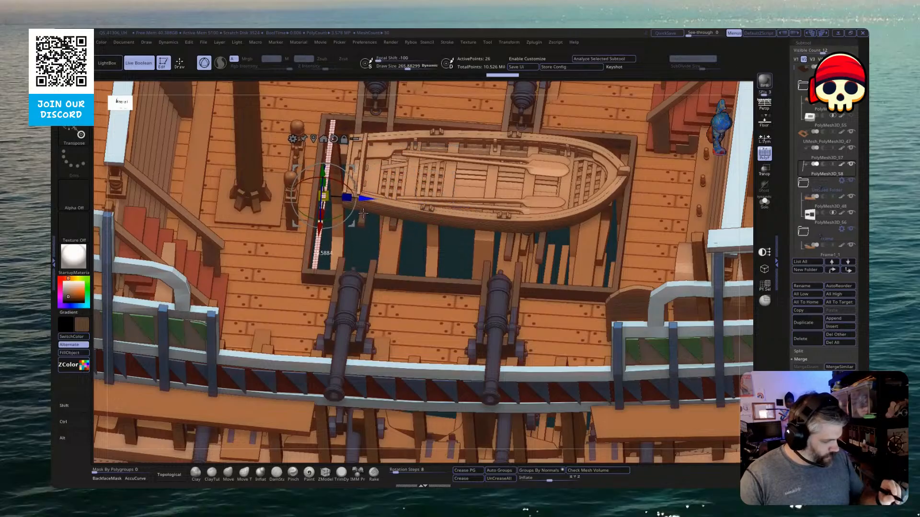
Repeat the slat in an evenly spaced row along the full length of the main deck opening and nudge the row into place
key("ctrl")
left_click_drag(362, 199, 660, 219, "ctrl")
key("alt")
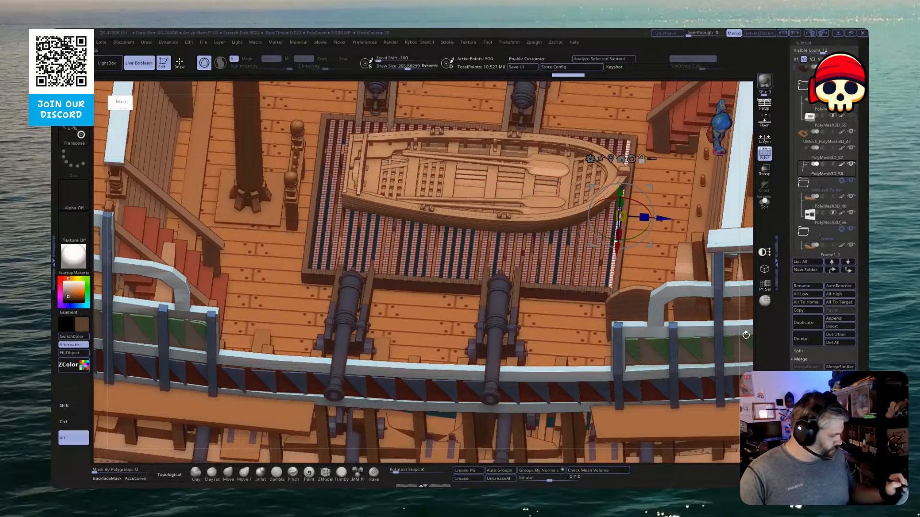
mouse_move(746, 335)
left_mouse_down()
mouse_move(453, 451)
mouse_move(565, 310)
left_mouse_up()
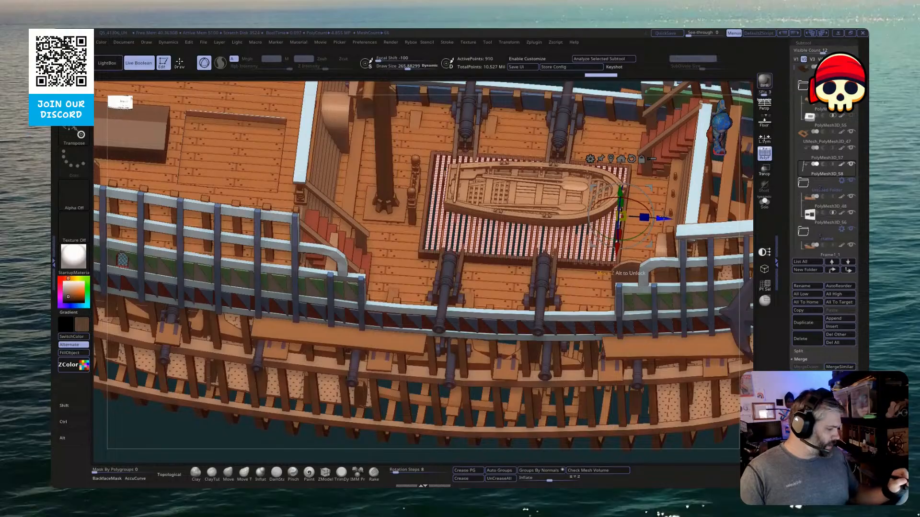
left_click_drag(664, 218, 663, 222)
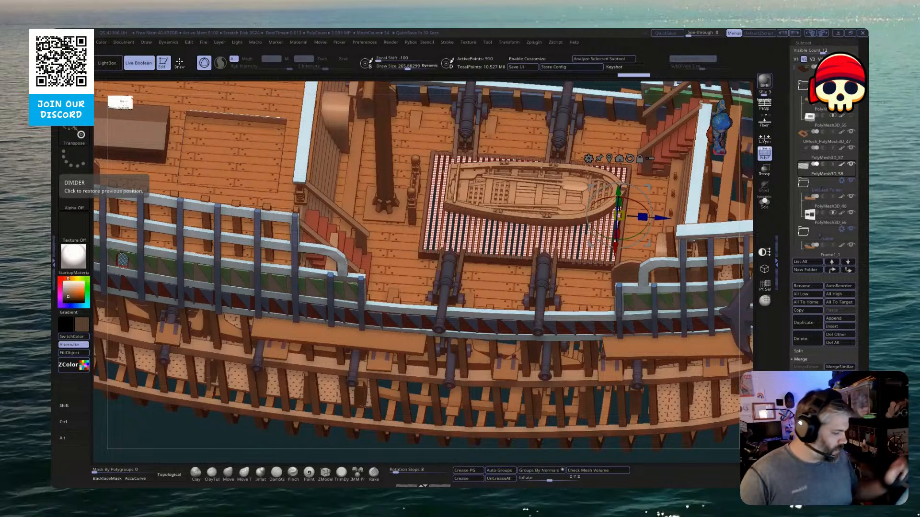
Select the rim around the main deck opening and duplicate its subtool
left_click(574, 266, "alt")
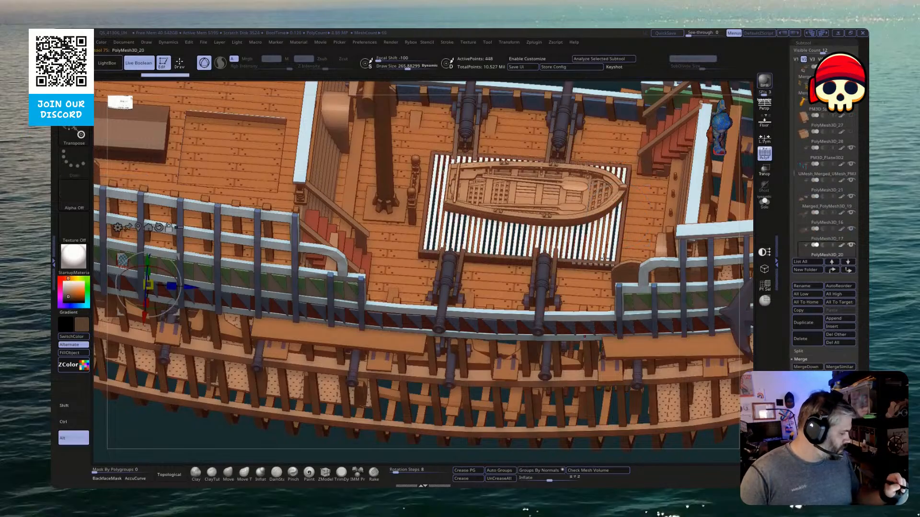
left_click(618, 271, "alt")
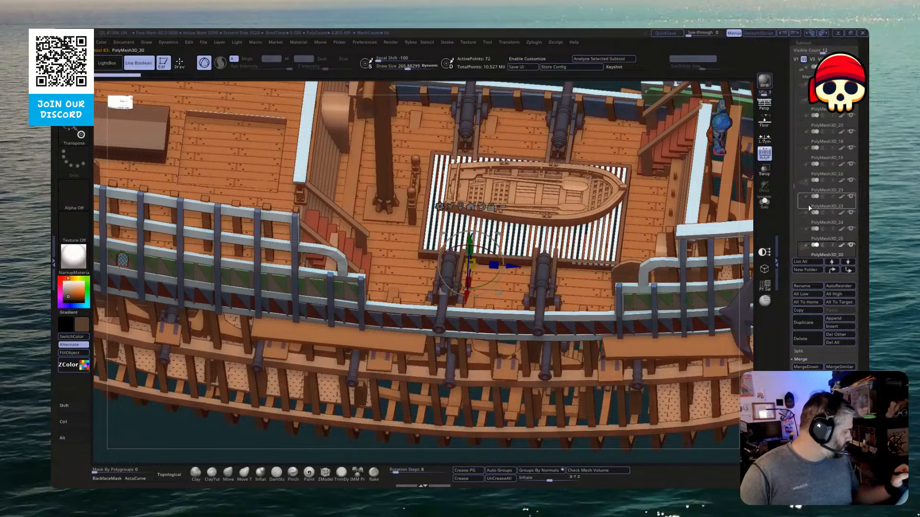
left_click_drag(795, 182, 814, 62)
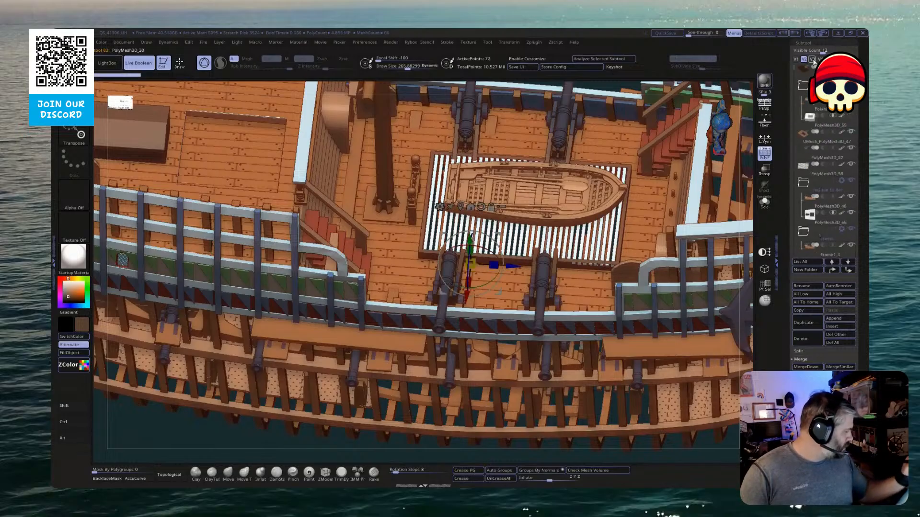
left_click(817, 161)
key("ctrl+shift+d")
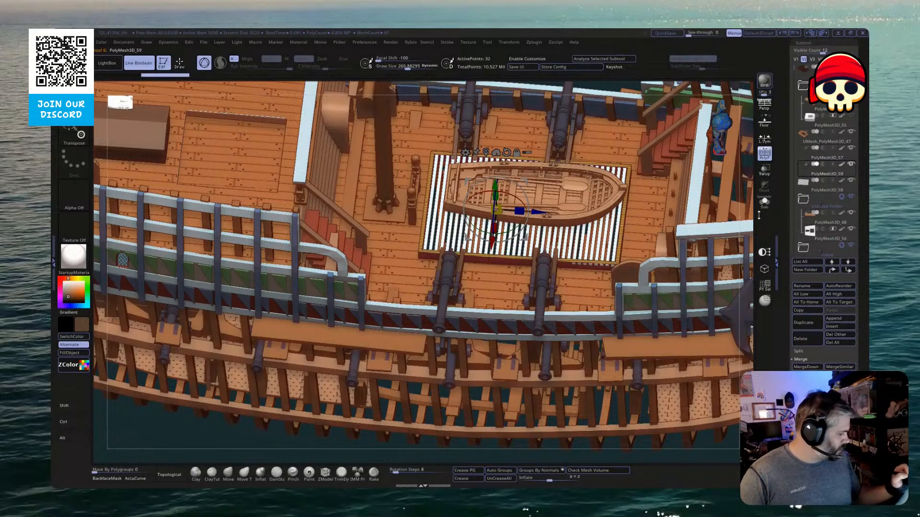
Isolate the duplicated rim frame, mask its opposite side and shift the long sides inward to sit inside the original rim
left_click(765, 201)
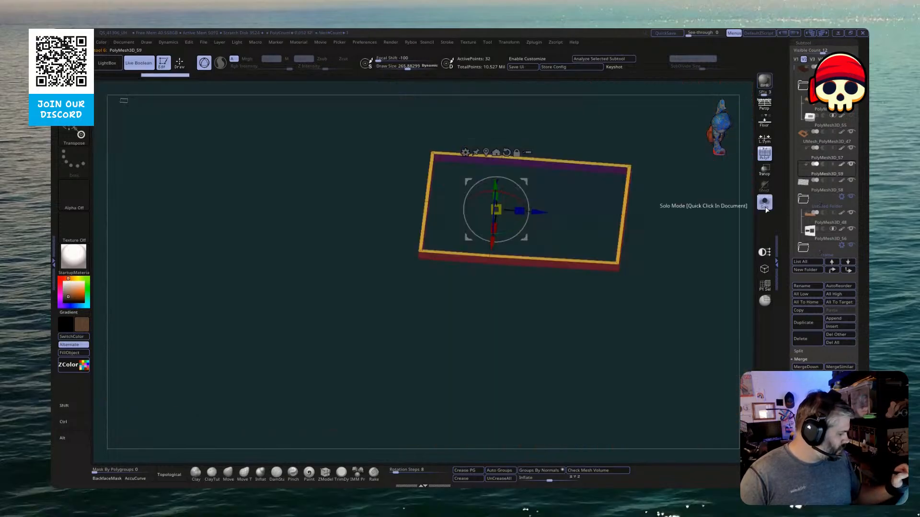
left_click_drag(716, 295, 690, 251)
left_click_drag(665, 162, 355, 121, "ctrl")
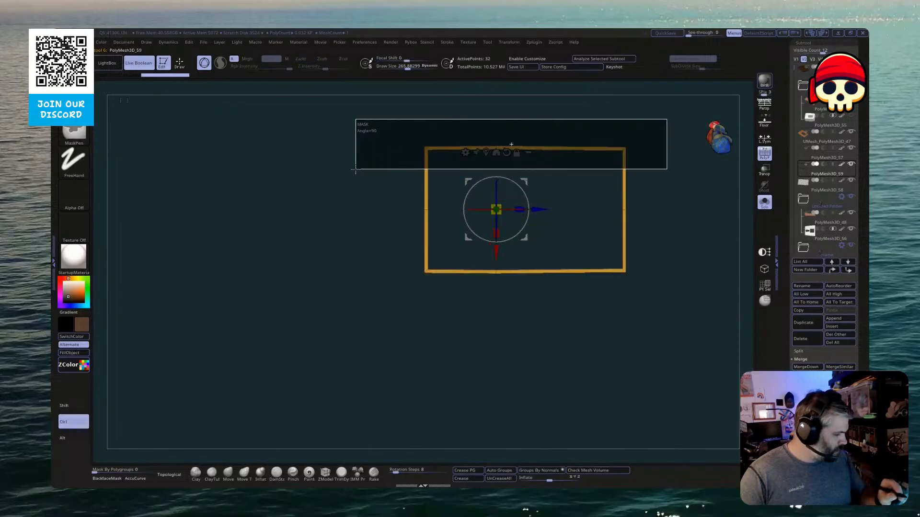
left_click_drag(351, 341, 613, 266, "ctrl")
left_click_drag(660, 113, 439, 155, "ctrl")
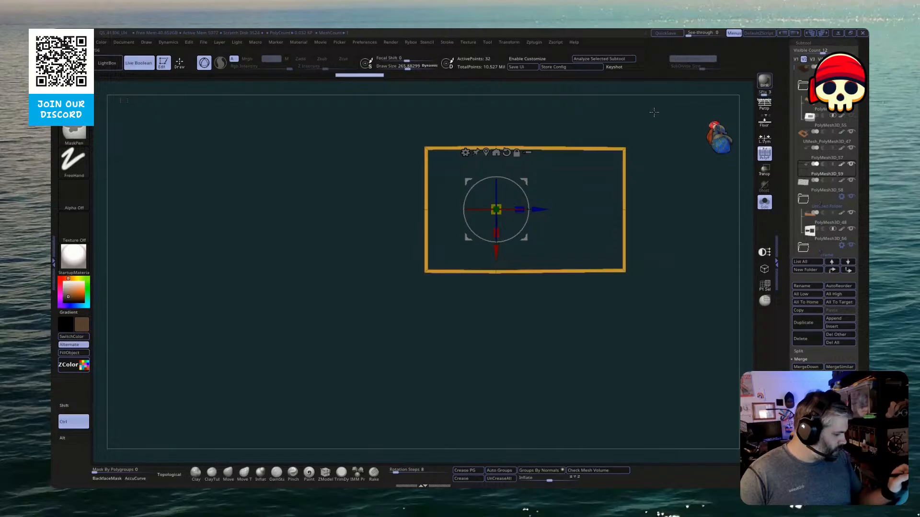
left_click_drag(654, 112, 357, 153, "ctrl")
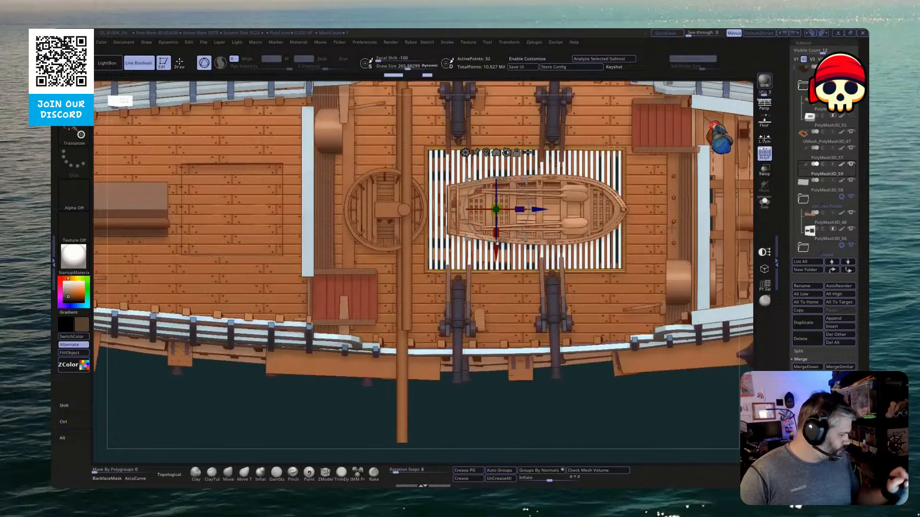
key("alt+s")
left_click_drag(497, 249, 499, 245)
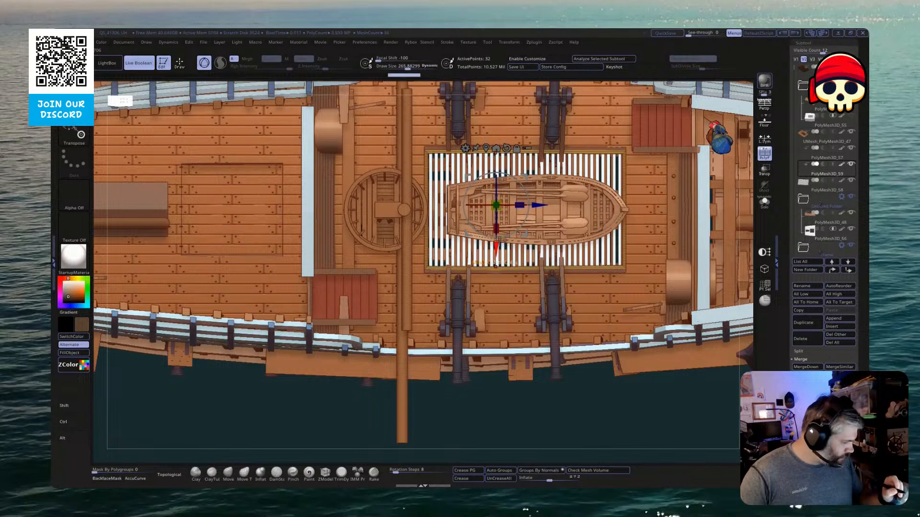
Mask the rest of the duplicate frame and shift its aft end inward against the original rim
left_click(764, 204)
key("ctrl")
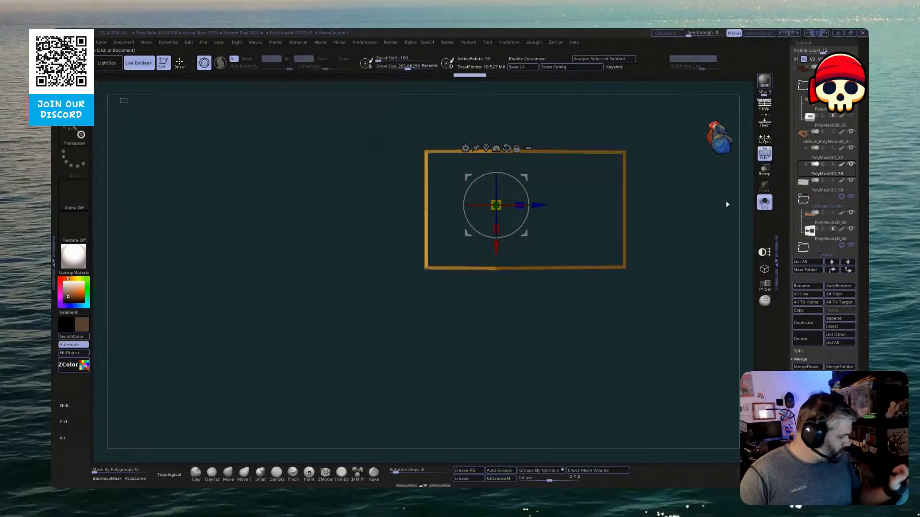
left_click(764, 203)
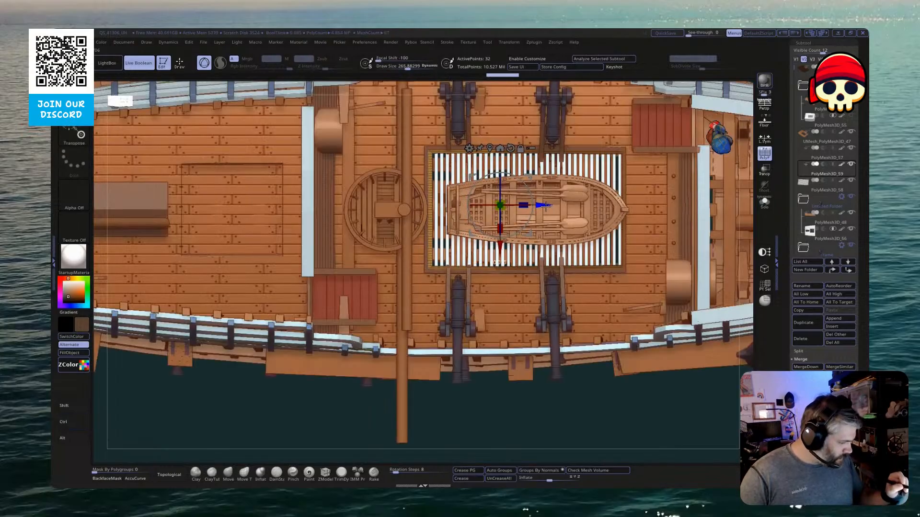
key("ctrl")
key("ctrl+shift+s")
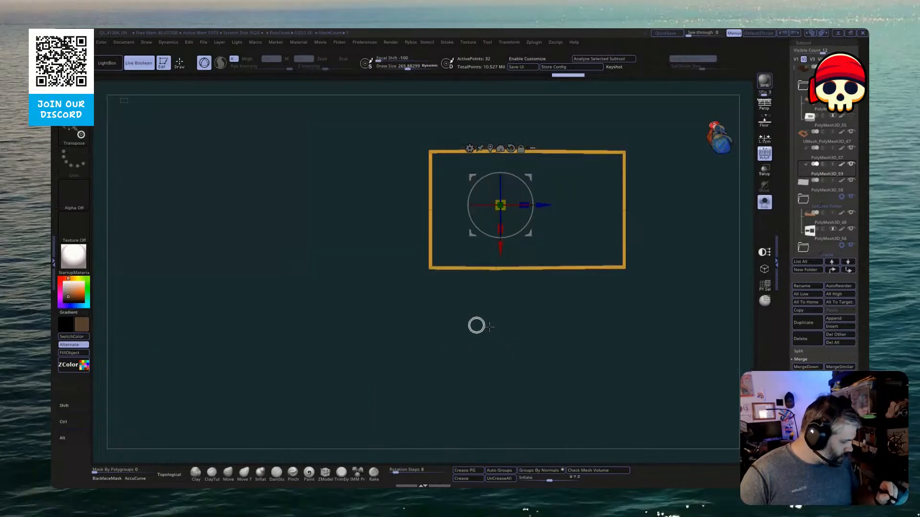
Shift the duplicate frame's forward end slightly inward so it fits inside the original rim
key("f")
key("q")
left_click_drag(485, 316, 490, 288)
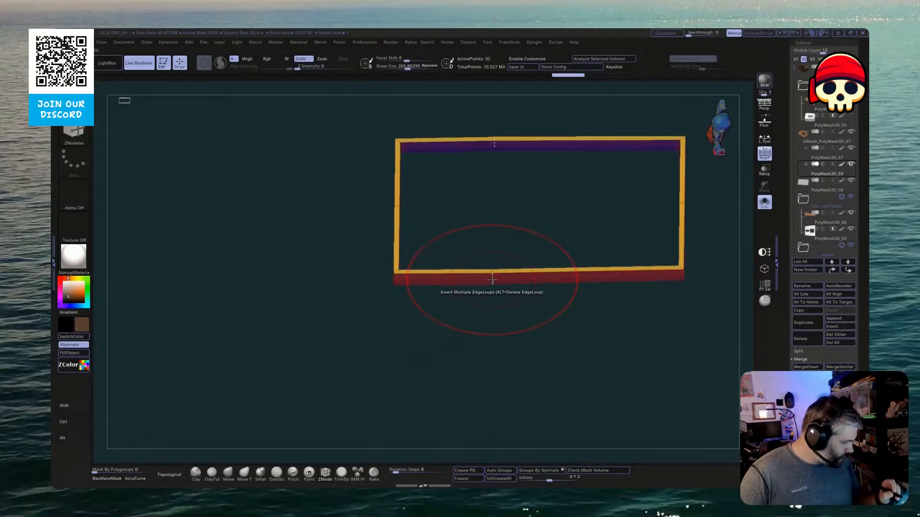
left_click_drag(499, 338, 496, 375)
left_click(766, 204)
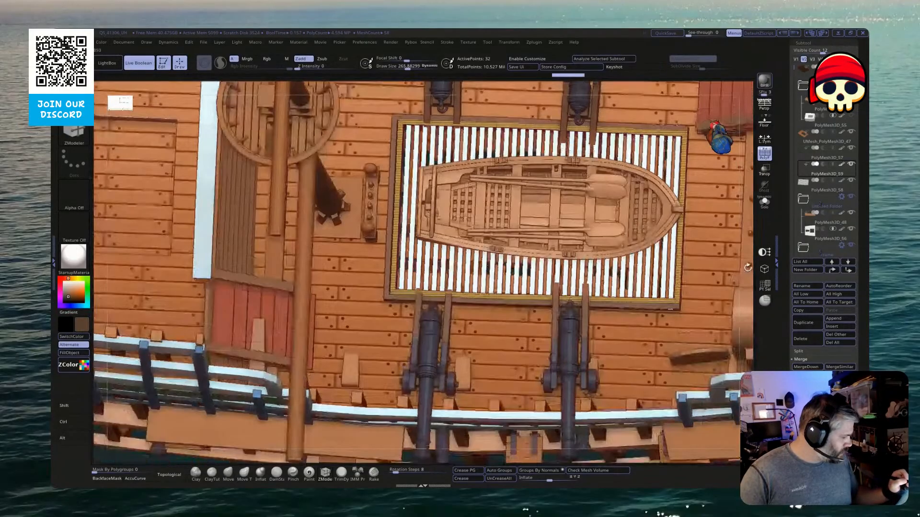
mouse_move(719, 262)
left_mouse_down()
mouse_move(705, 269)
mouse_move(717, 259)
left_mouse_up()
key("w")
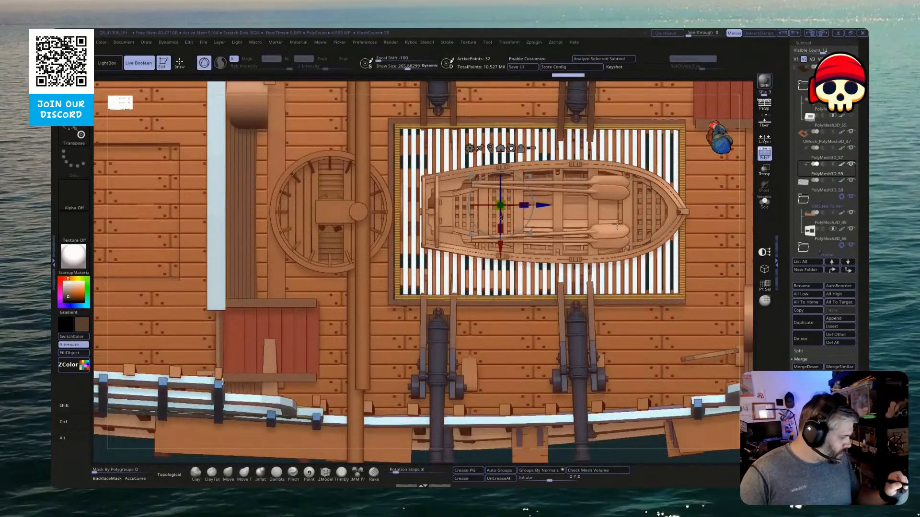
left_click_drag(547, 205, 546, 205)
Isolate the inner frame and delete the surplus edge loop midway along its long sides with ZModeler
left_click(764, 201)
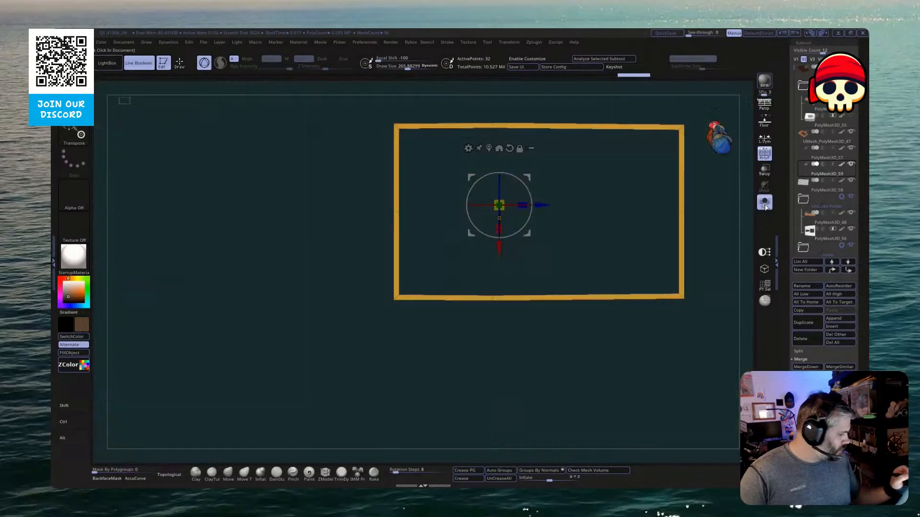
key("b")
key("z")
key("m")
mouse_move(492, 328)
left_mouse_down()
mouse_move(481, 312)
mouse_move(458, 365)
left_mouse_up()
left_click(497, 286, "alt")
Mask the frame's aft end and pull the forward end aft, leaving a narrow frame over about a quarter of the opening
left_click_drag(621, 360, 714, 95, "ctrl")
left_click(660, 325, "ctrl")
key("w")
left_click_drag(552, 201, 312, 277)
left_click(765, 203)
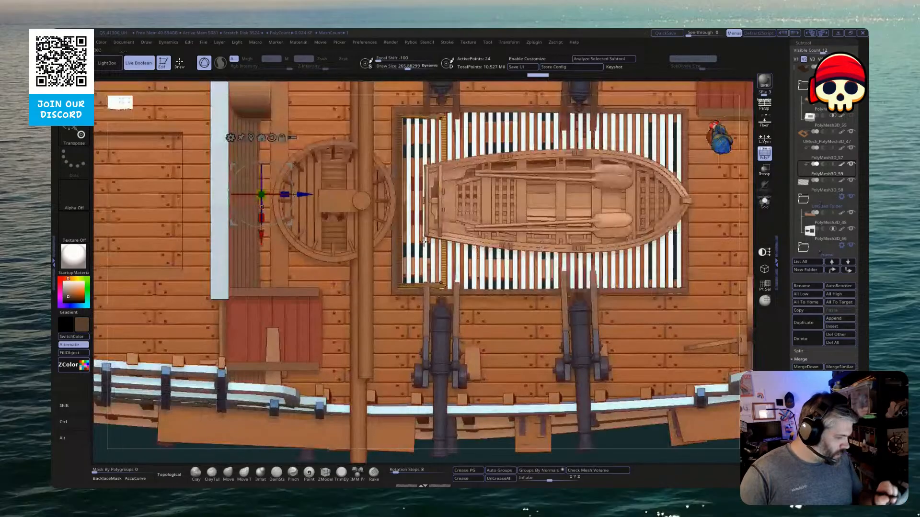
left_click_drag(313, 197, 345, 196)
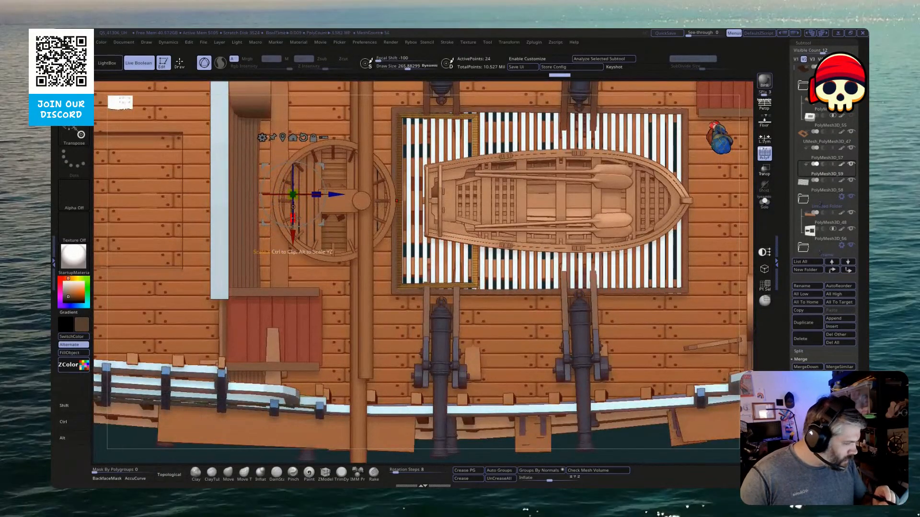
left_click_drag(297, 218, 297, 218)
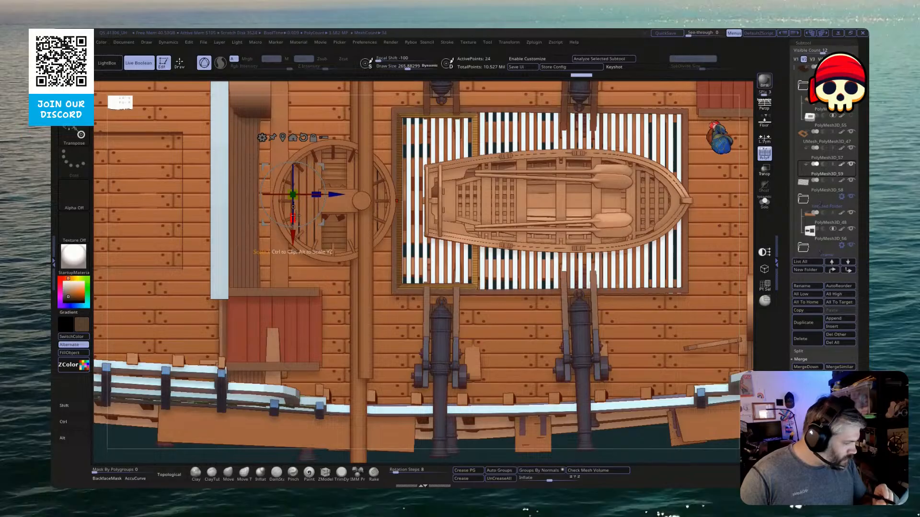
Try to repeat the narrow frame along the main deck opening's length
left_click_drag(746, 196, 728, 135, "alt")
left_click_drag(449, 363, 456, 397, "alt")
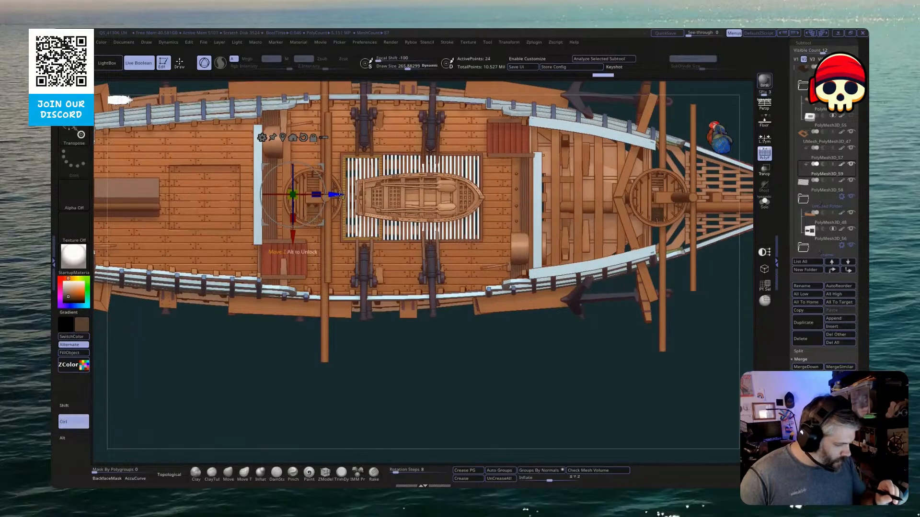
left_click_drag(336, 196, 420, 211, "ctrl")
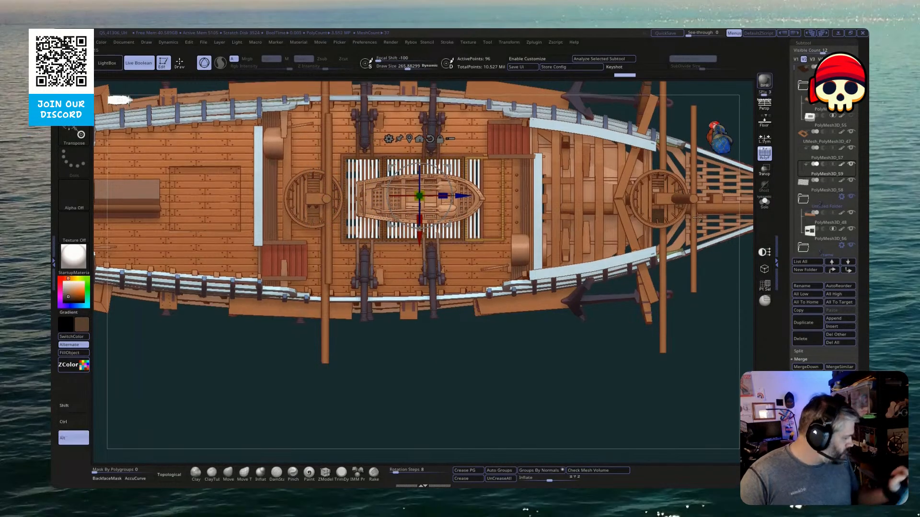
key("ctrl+shift+s")
key("ctrl+z")
key("ctrl+z")
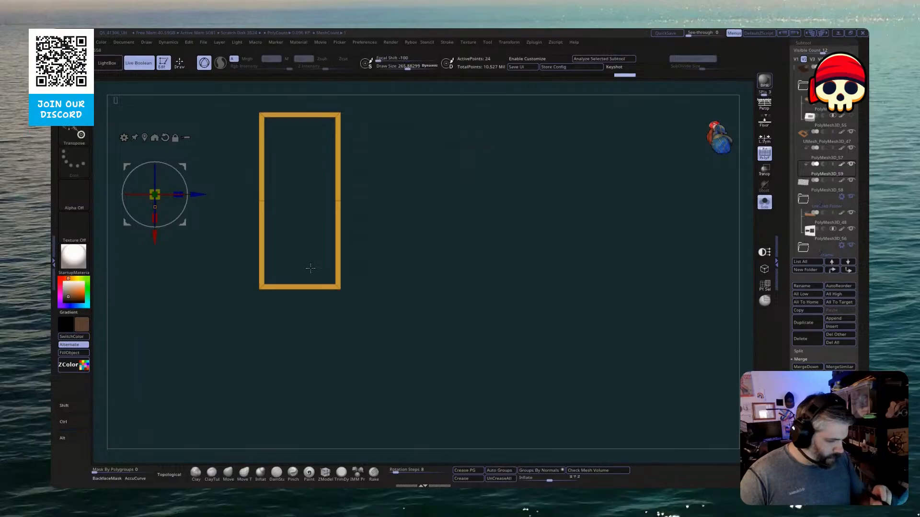
Repeat the isolated narrow frame side by side into a row of four and set ZModeler's edge action to Bevel with EdgeLoop Complete
left_click_drag(203, 213, 453, 222, "ctrl")
key("b")
key("z")
key("m")
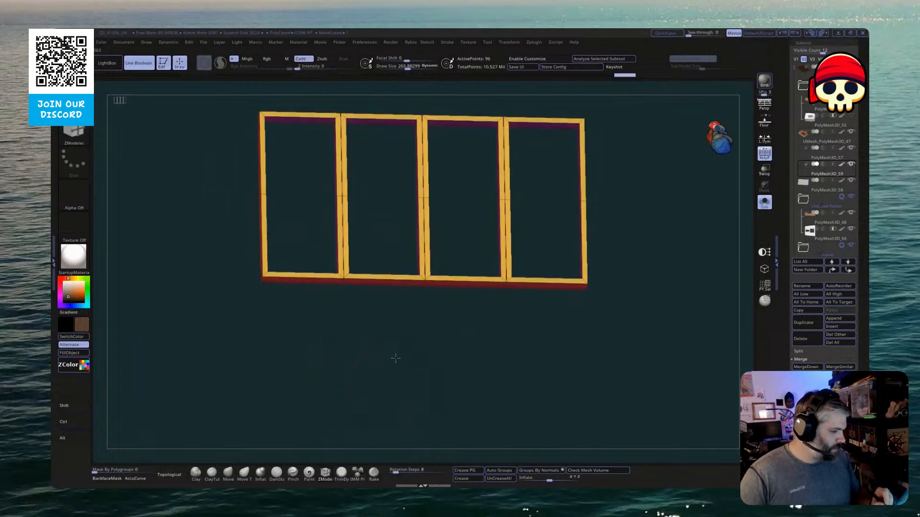
key("f")
left_click_drag(390, 371, 378, 329)
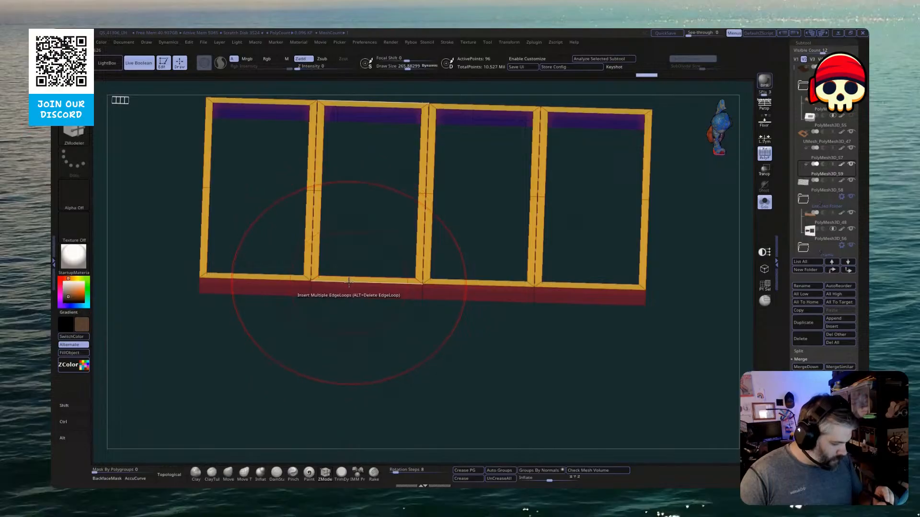
key("space")
left_click(262, 257)
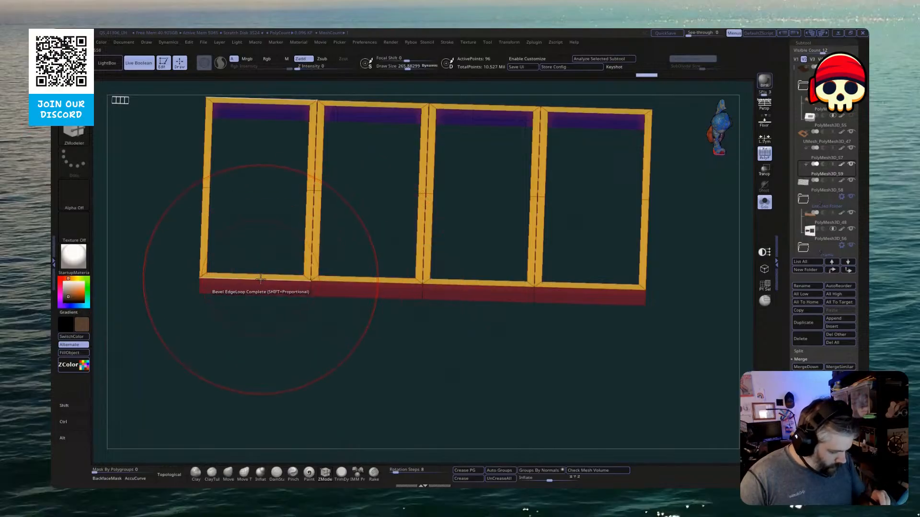
Bevel the upper and lower outer edge loops of all four frames
left_click(261, 279)
key("ctrl+z")
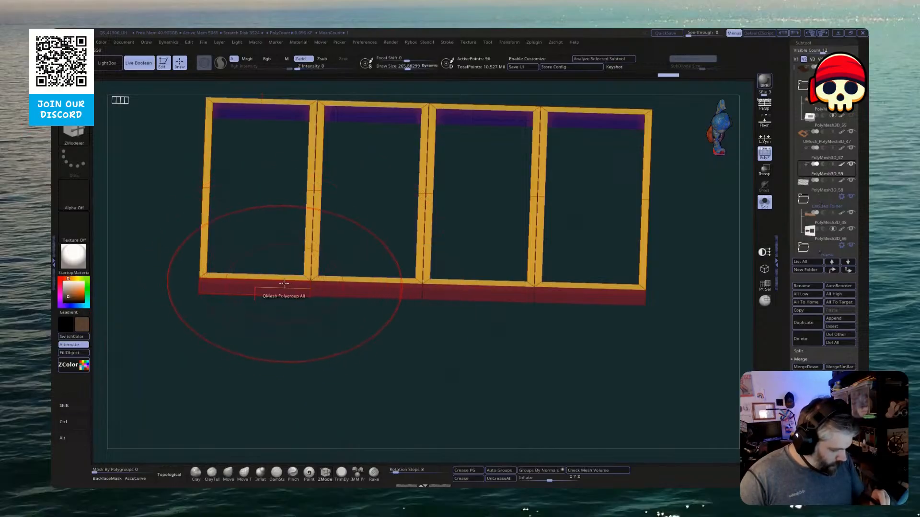
scroll(232, 297, "up", 3)
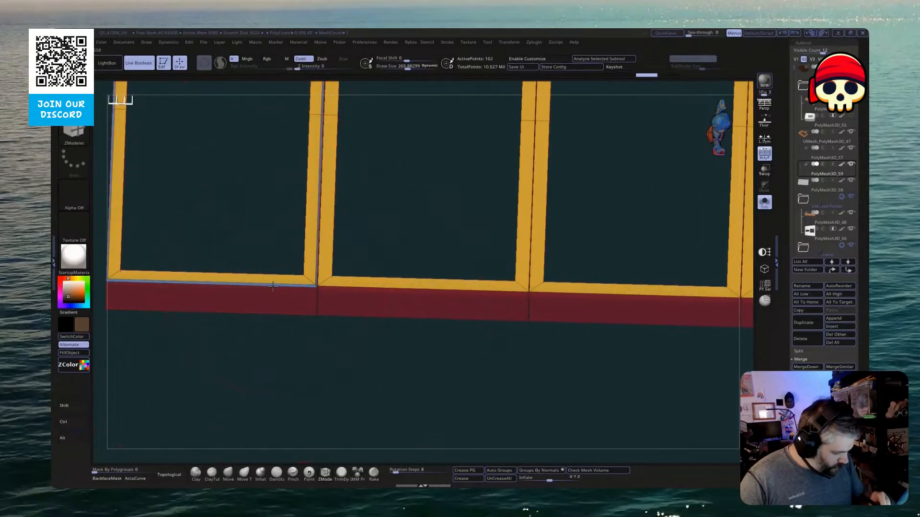
left_click(353, 288)
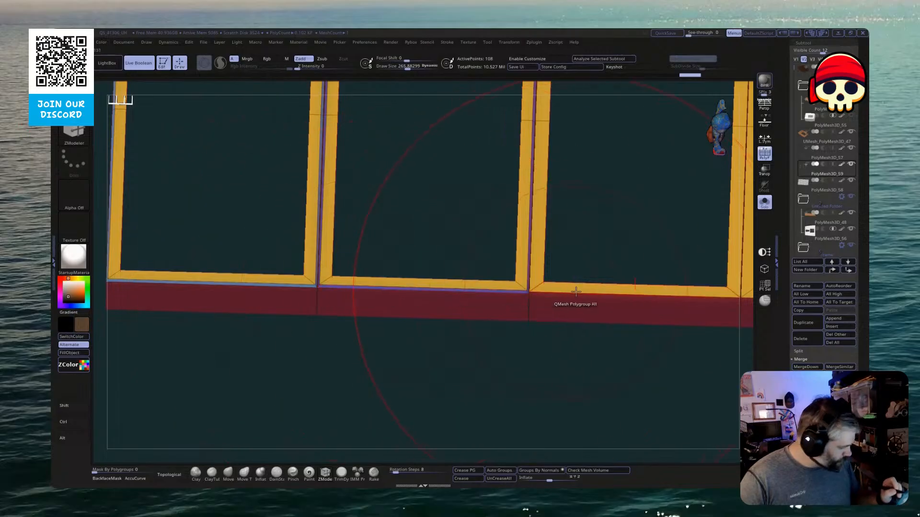
left_click(571, 291)
left_click_drag(514, 394, 455, 380)
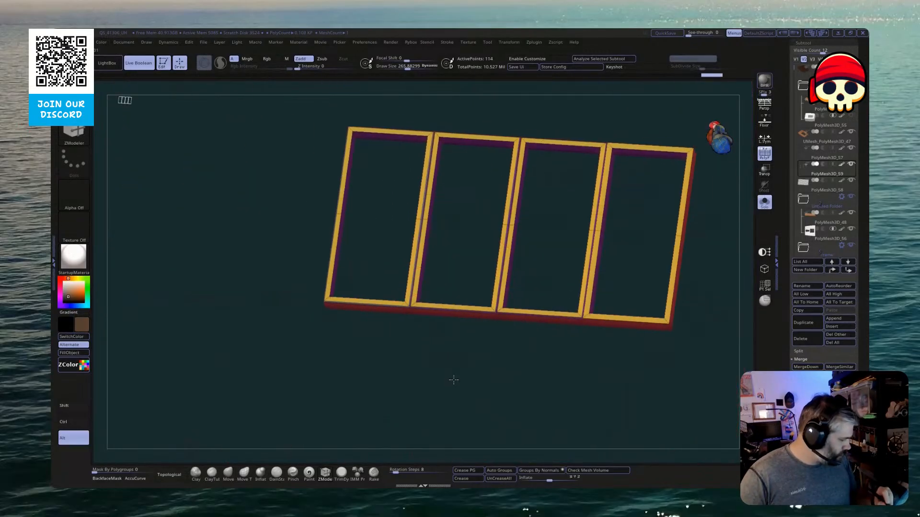
left_click_drag(506, 385, 594, 331)
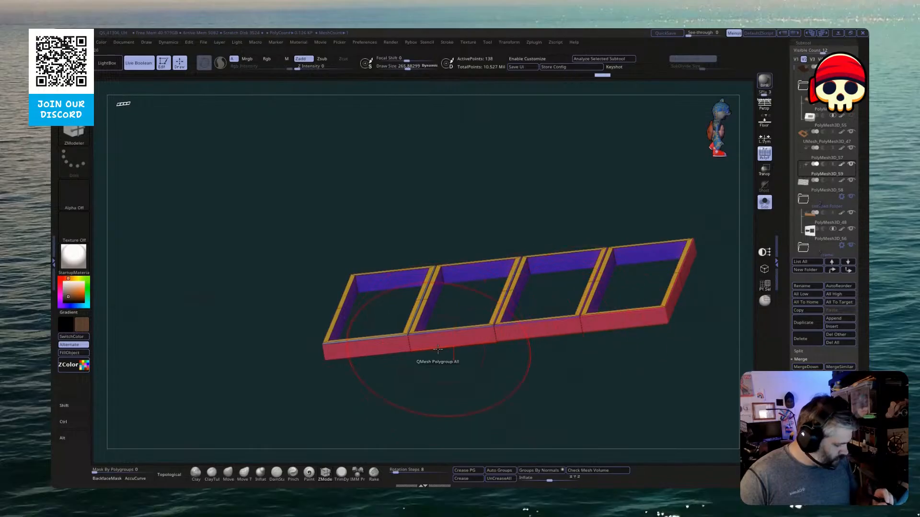
left_click_drag(379, 376, 383, 414)
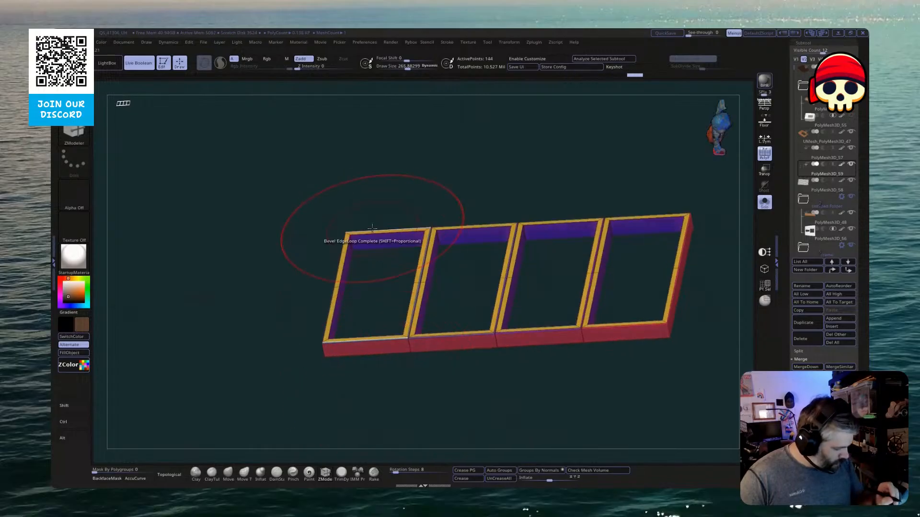
Bevel the upper and lower inner edge loops of all four frames
left_click(335, 241)
left_click(461, 227)
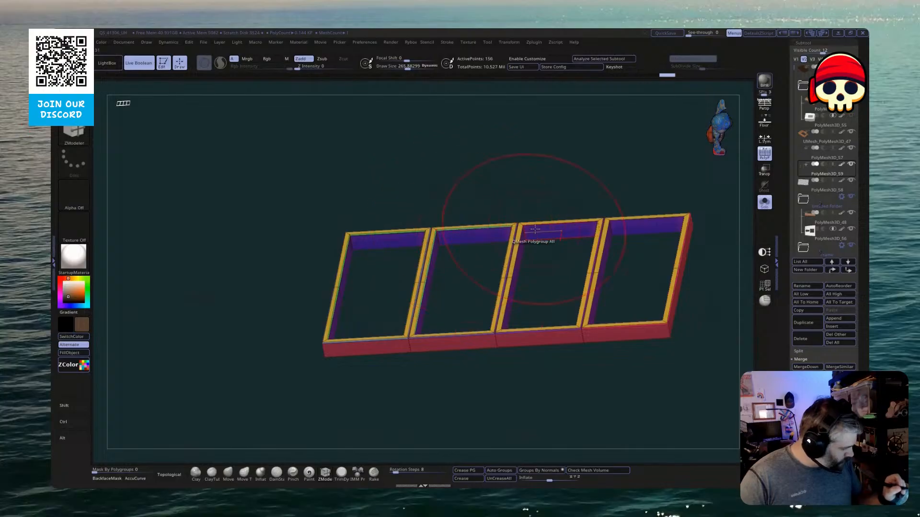
left_click(556, 223)
left_click(642, 219)
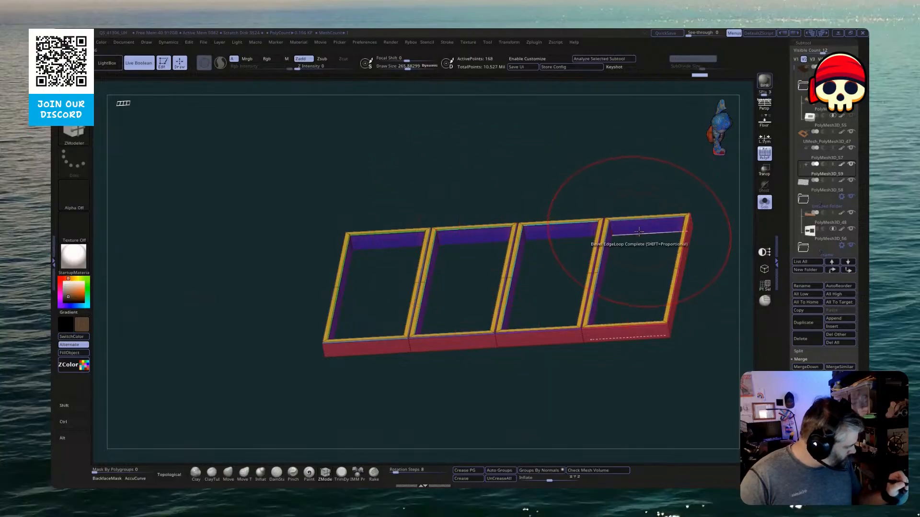
left_click(559, 237)
left_click(559, 239)
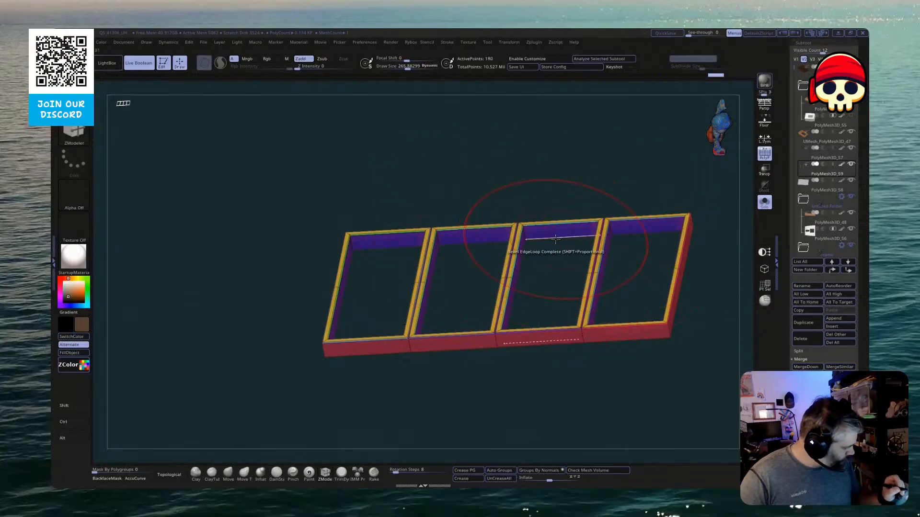
left_click(469, 242)
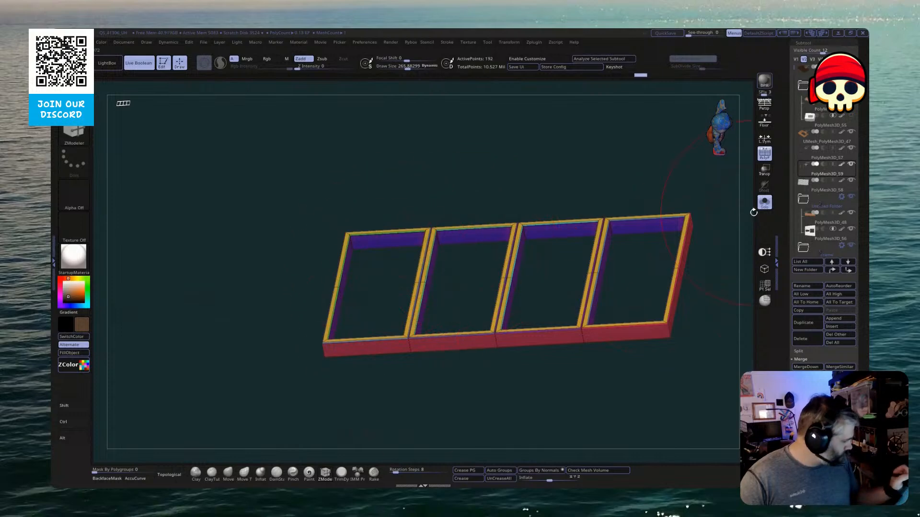
Show the whole ship again and squeeze the row of four frames lengthwise to fit inside the main deck opening's rim
left_click_drag(754, 212, 705, 263)
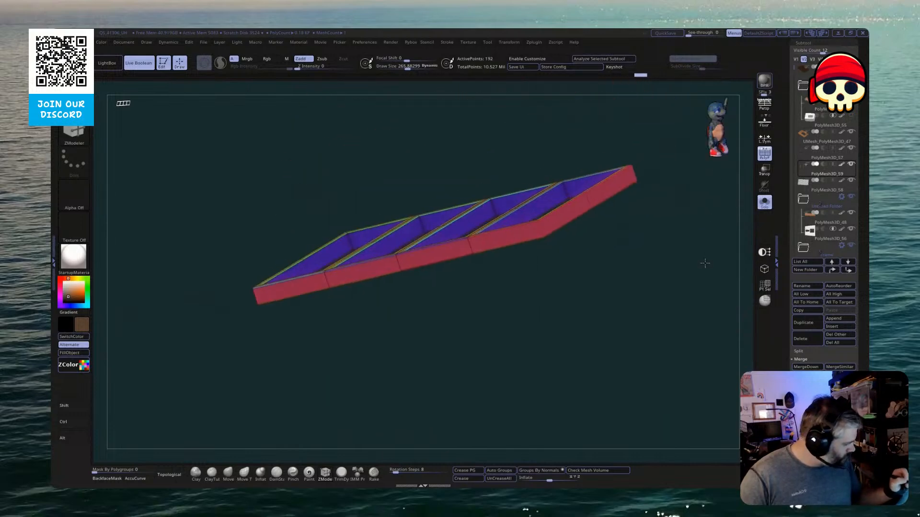
left_click(764, 207)
mouse_move(748, 288)
left_mouse_down()
mouse_move(755, 314)
mouse_move(747, 312)
left_mouse_up()
key("w")
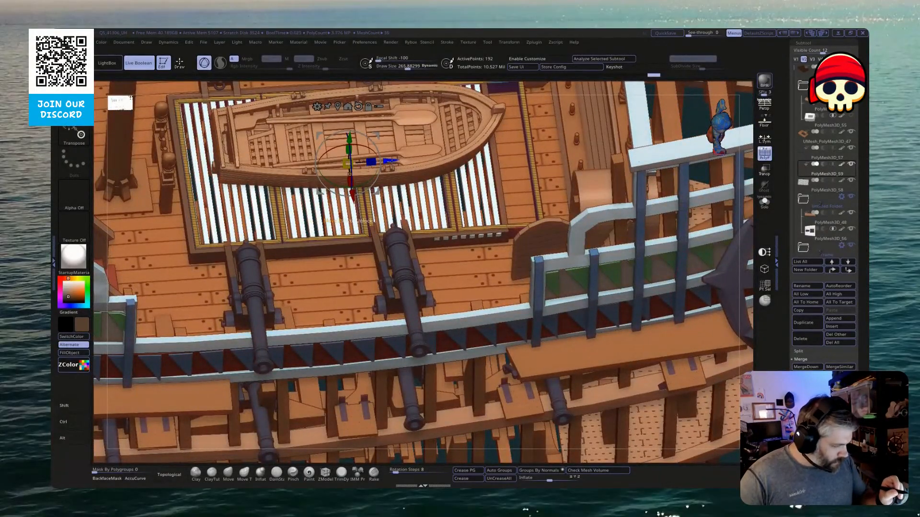
key("alt")
mouse_move(349, 163)
left_mouse_down("alt")
mouse_move(223, 171)
mouse_move(239, 177)
mouse_move(256, 168)
left_mouse_up("alt")
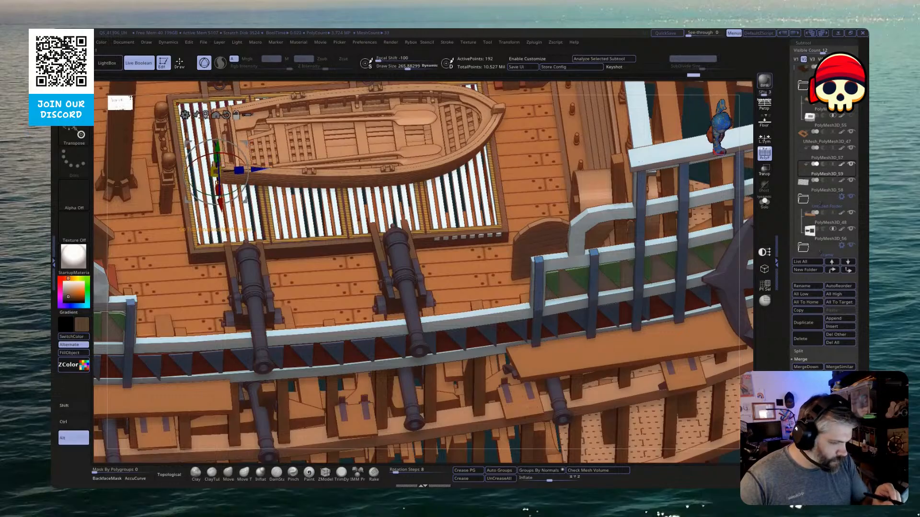
left_click(291, 185, "alt")
left_click_drag(354, 130, 352, 130)
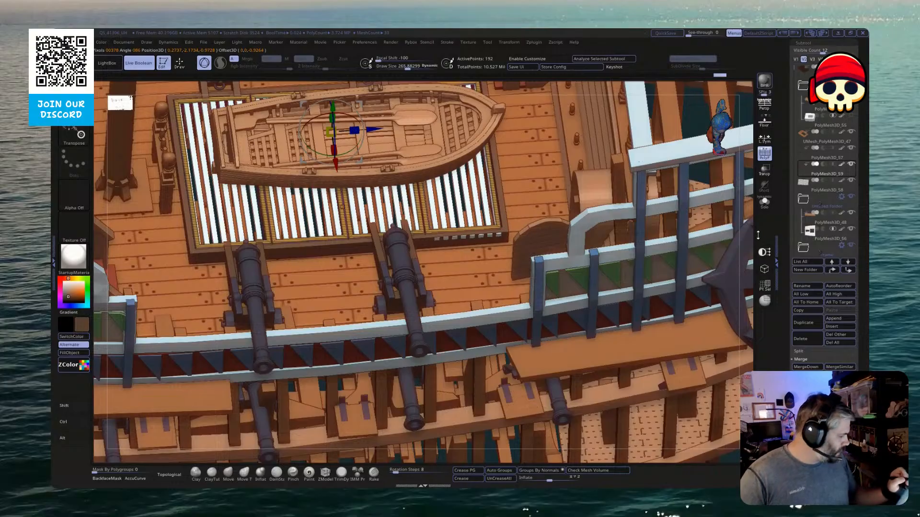
Select the slats of the main deck grating and shift them slightly toward the bow to line up inside the first frame
left_click_drag(342, 207, 448, 298)
left_click(448, 298, "alt")
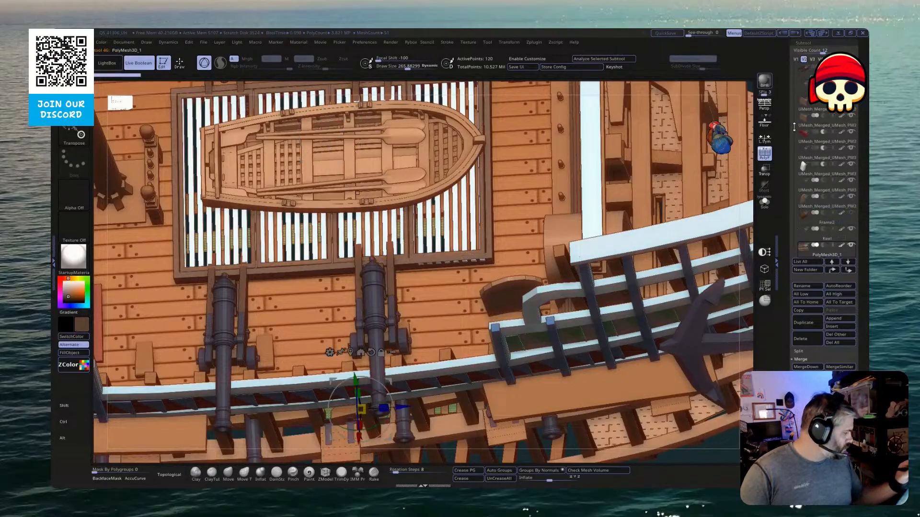
left_click_drag(793, 126, 794, 70)
left_click(804, 183)
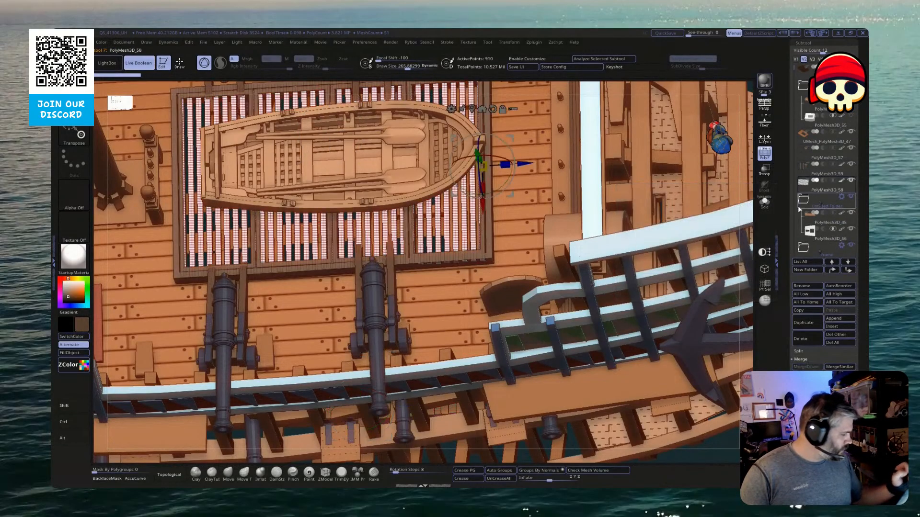
left_click(764, 201)
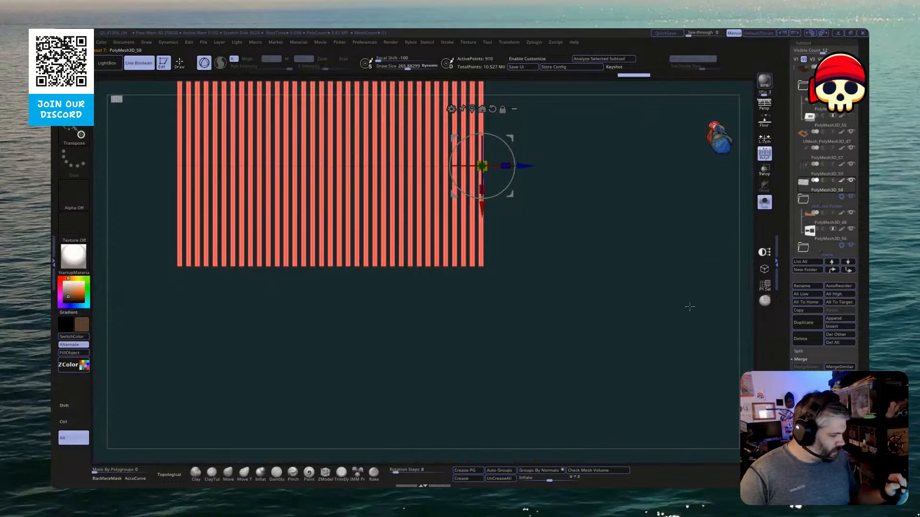
left_click_drag(690, 307, 727, 355, "alt")
left_click(765, 202)
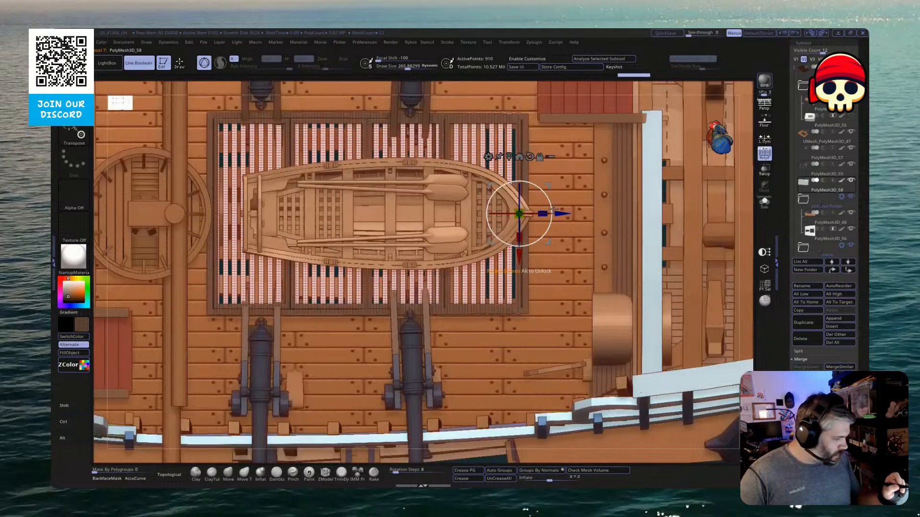
left_click(367, 214, "alt")
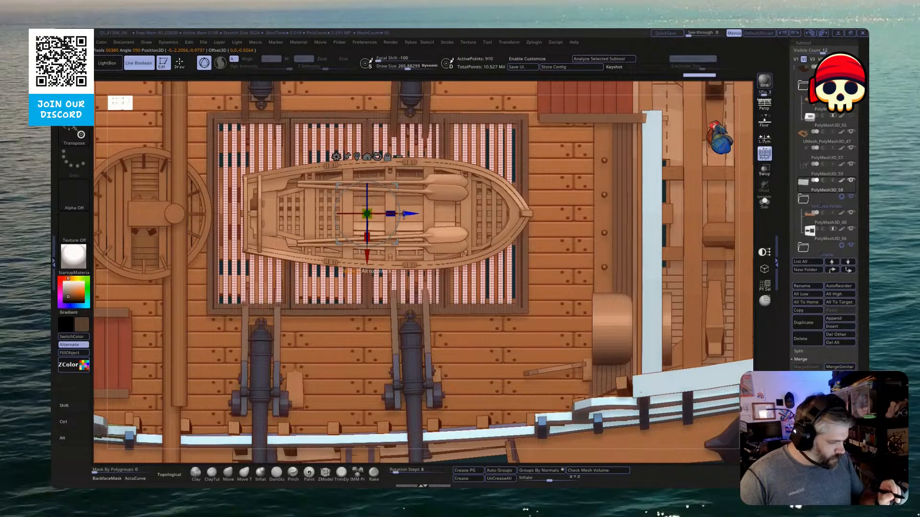
left_click_drag(411, 214, 427, 215)
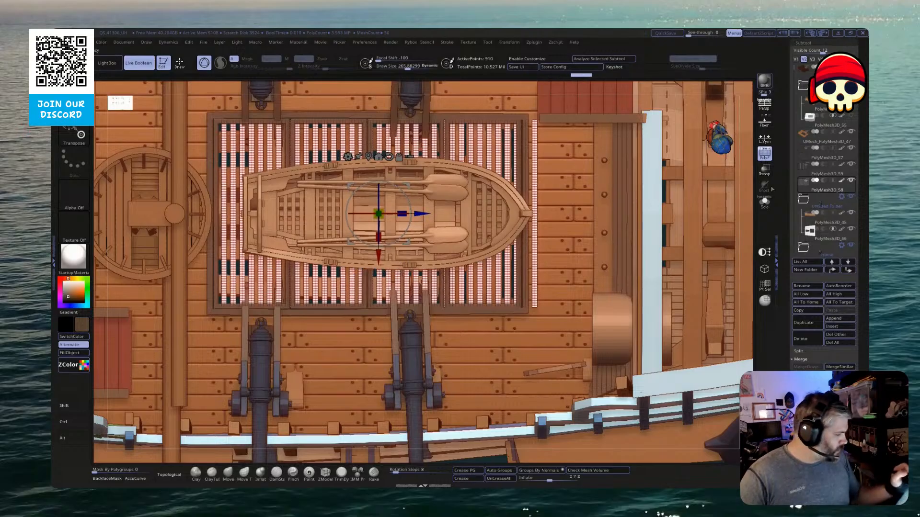
Hide all slats outside the first frame, keeping only the eight sternmost ones, and compare them with the frame
left_click(764, 202)
left_click(764, 202)
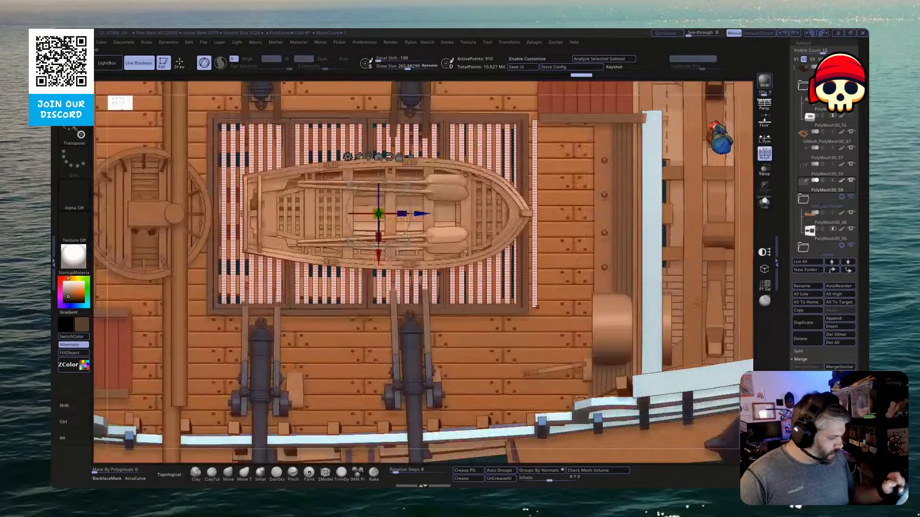
key("alt")
left_click_drag(628, 457, 627, 428, "alt")
left_click_drag(628, 426, 343, 109, "ctrl+alt+shift")
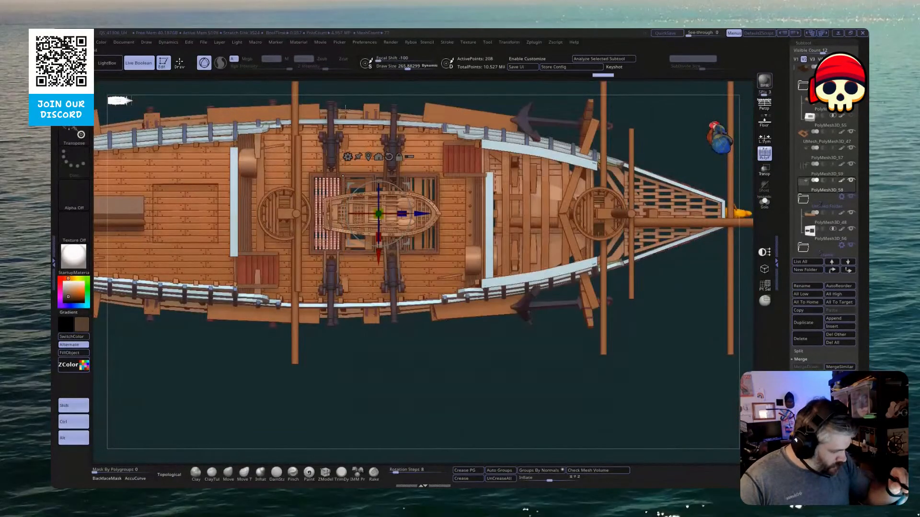
left_click(764, 201)
left_click(541, 395, "ctrl+shift")
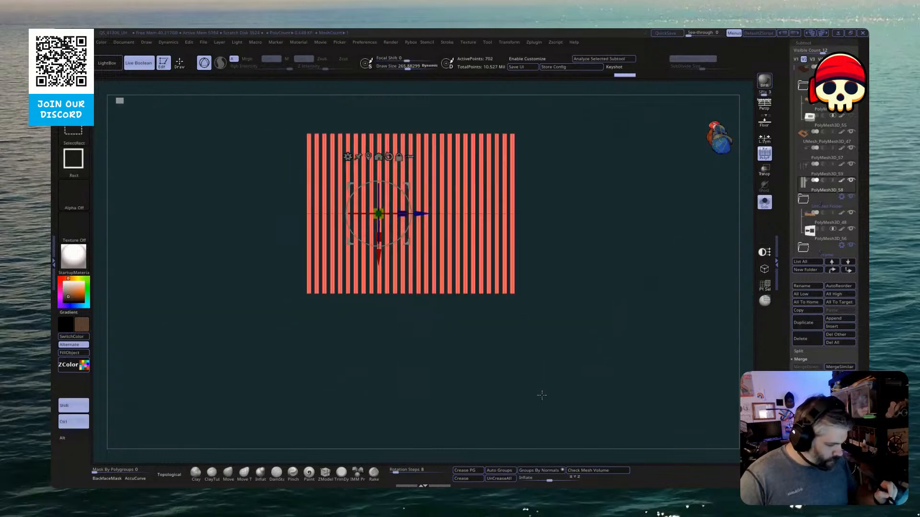
left_click(529, 376, "ctrl+shift")
left_click(530, 382, "ctrl+shift")
left_click(544, 383, "ctrl+shift")
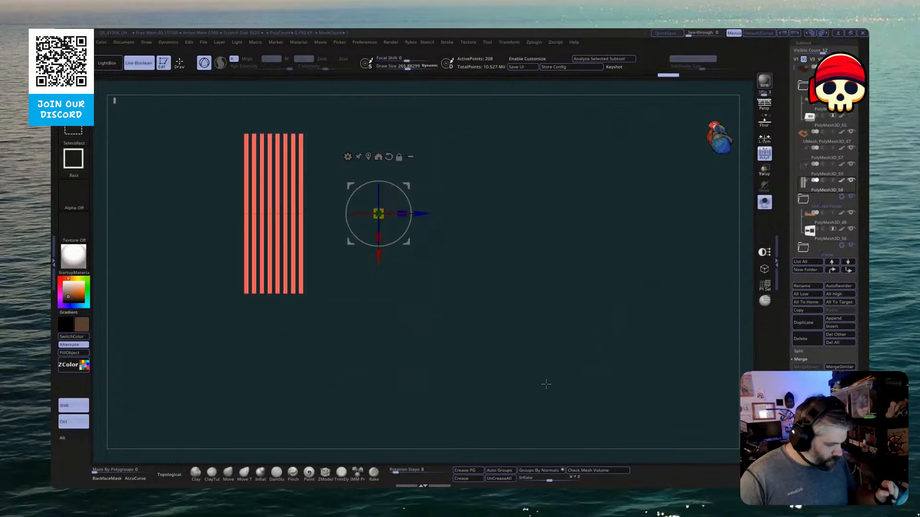
left_click(764, 203)
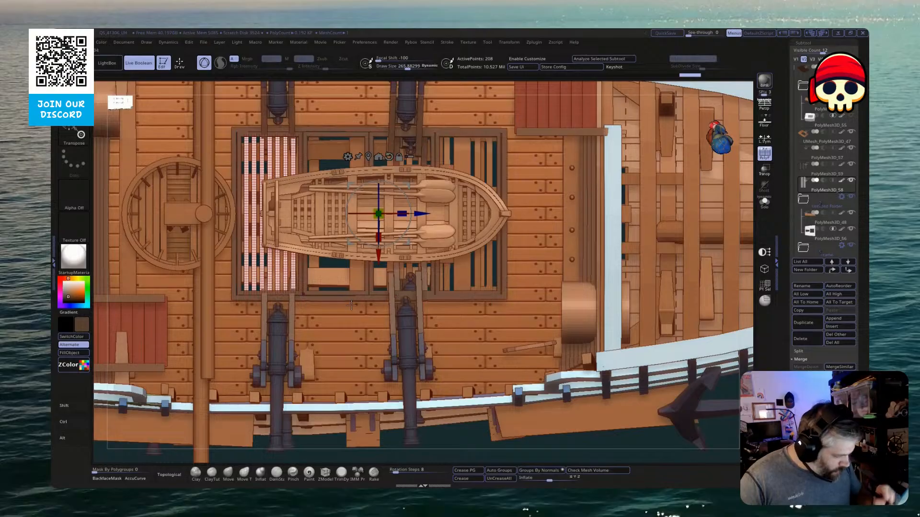
Hide the eighth slat as well and delete the hidden geometry, keeping seven slats in the first frame
left_click(765, 202)
left_click_drag(412, 393, 346, 296, "ctrl+shift")
left_click_drag(369, 367, 447, 437, "ctrl+shift")
left_click_drag(477, 407, 601, 368, "ctrl+shift")
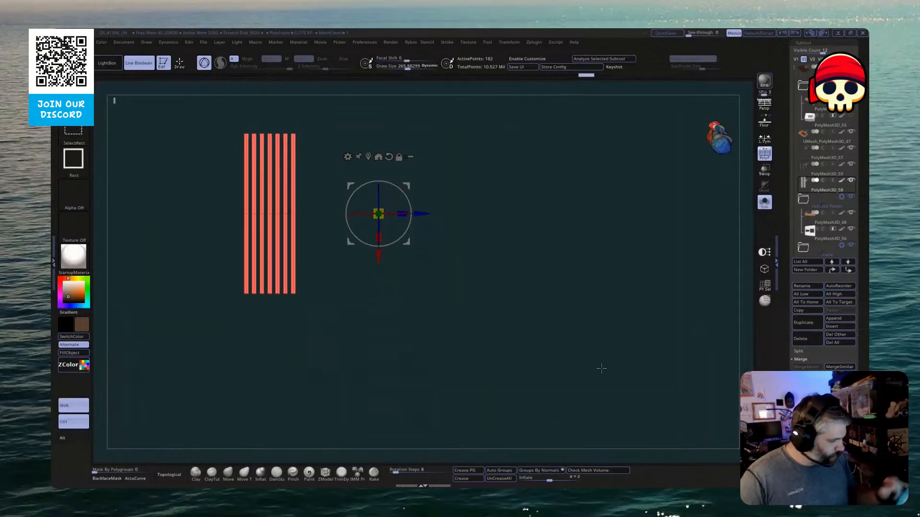
left_click(765, 203)
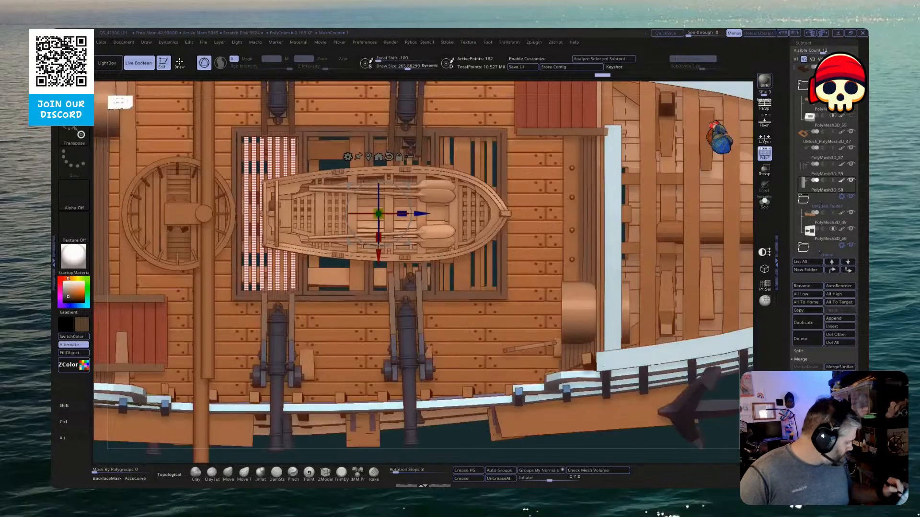
left_click(806, 454)
left_click(811, 192)
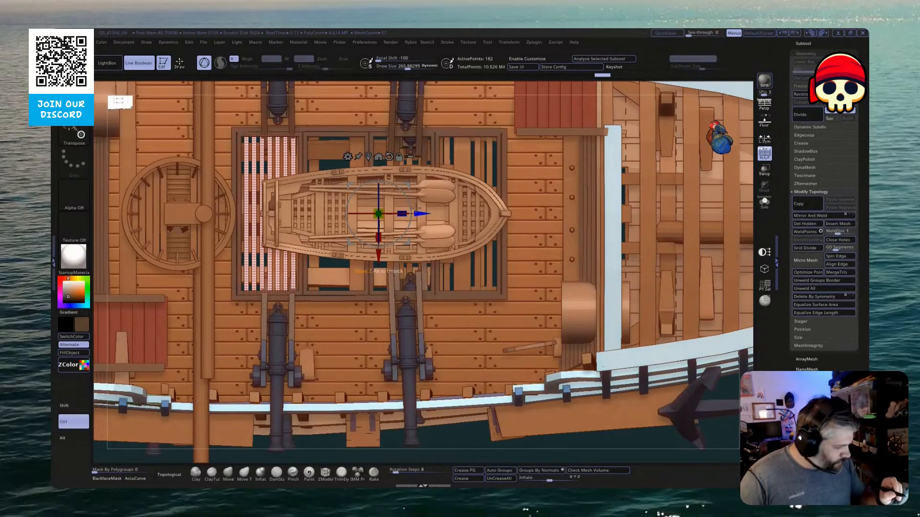
Repeat the seven-slat group across the other three frames and keep the result as a separate duplicate subtool
left_click_drag(422, 214, 629, 207, "ctrl")
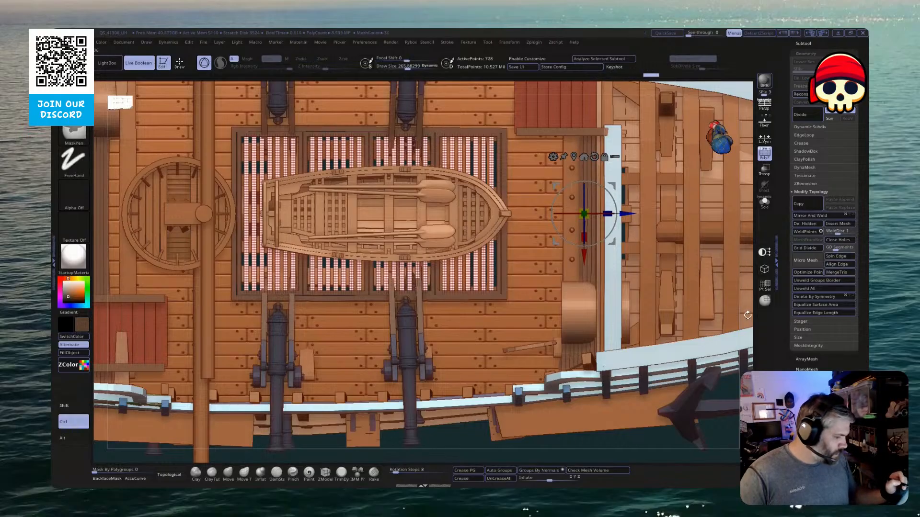
left_click(400, 226, "alt")
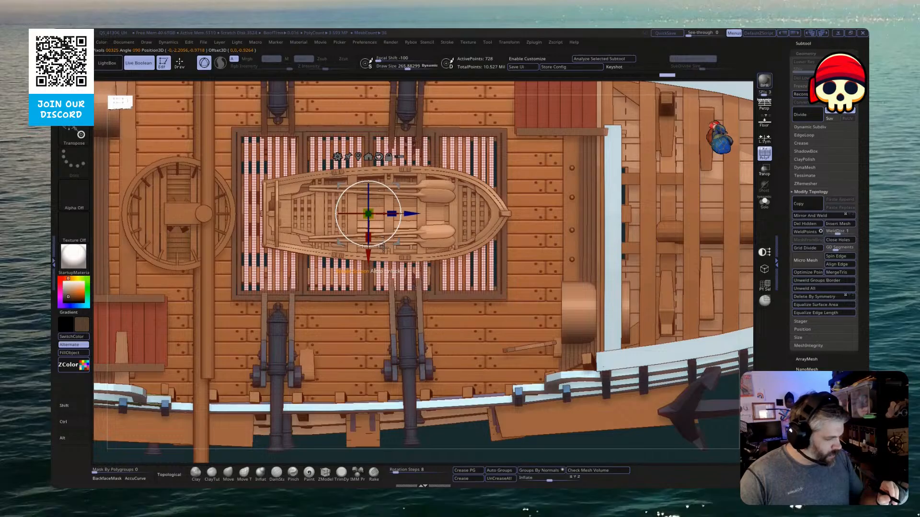
left_click(803, 44)
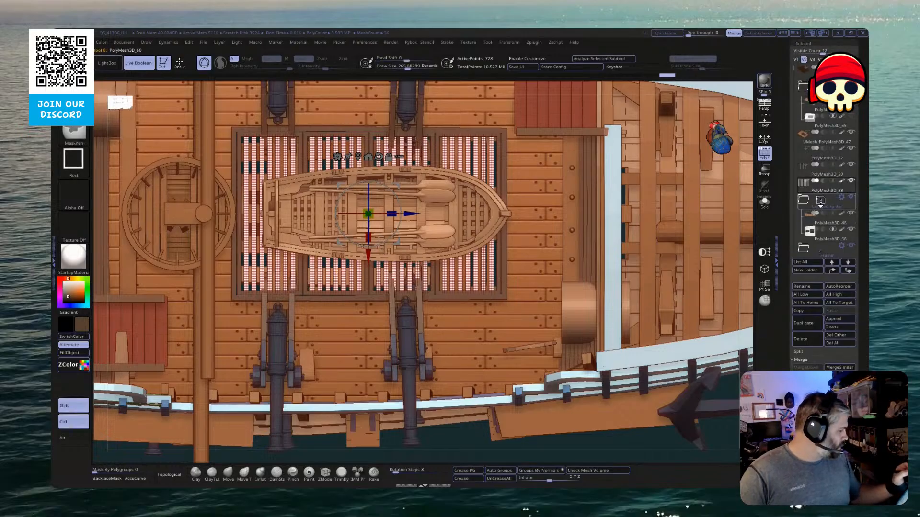
Restore the original full slat set and rotate it 90 degrees so its slats run lengthwise across the grating
left_click(765, 202)
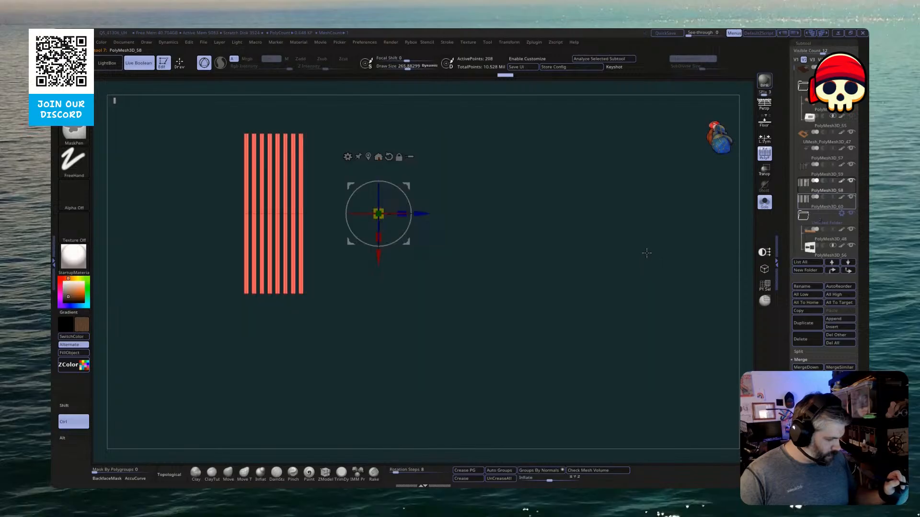
left_click(764, 203)
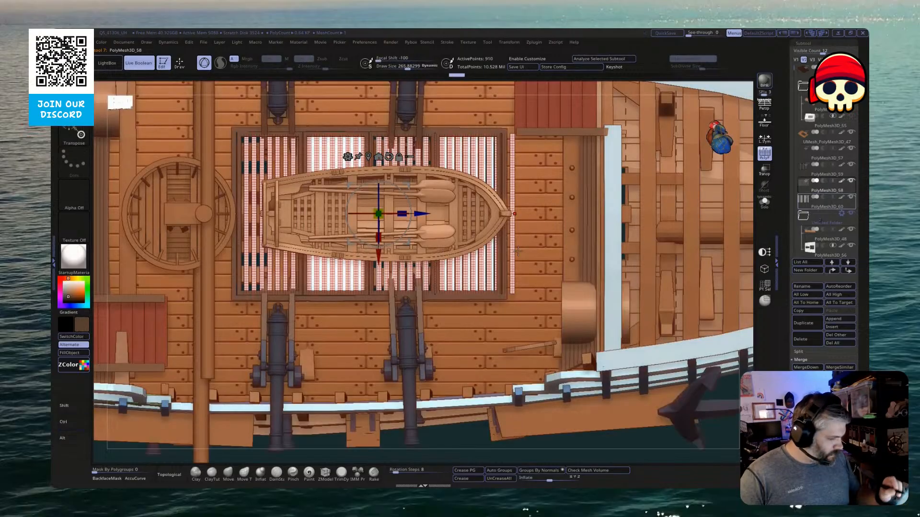
left_click_drag(402, 192, 281, 226)
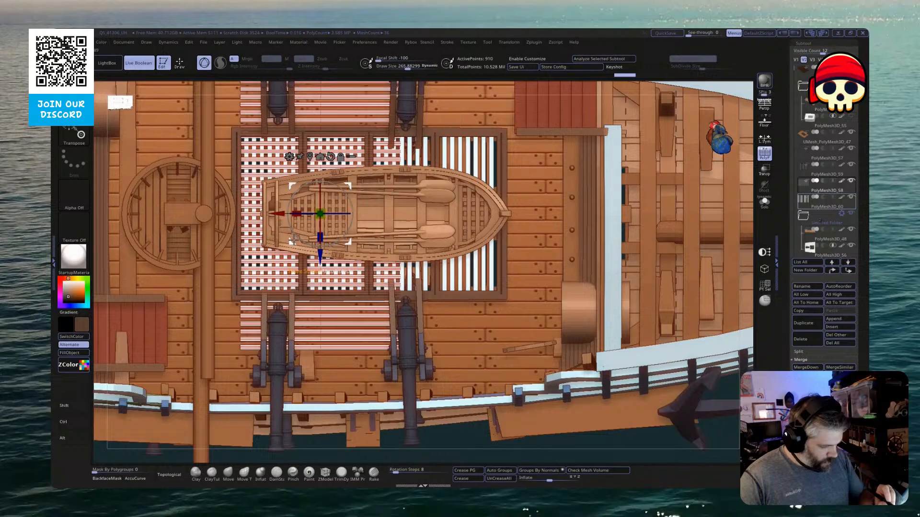
left_click_drag(320, 257, 320, 258)
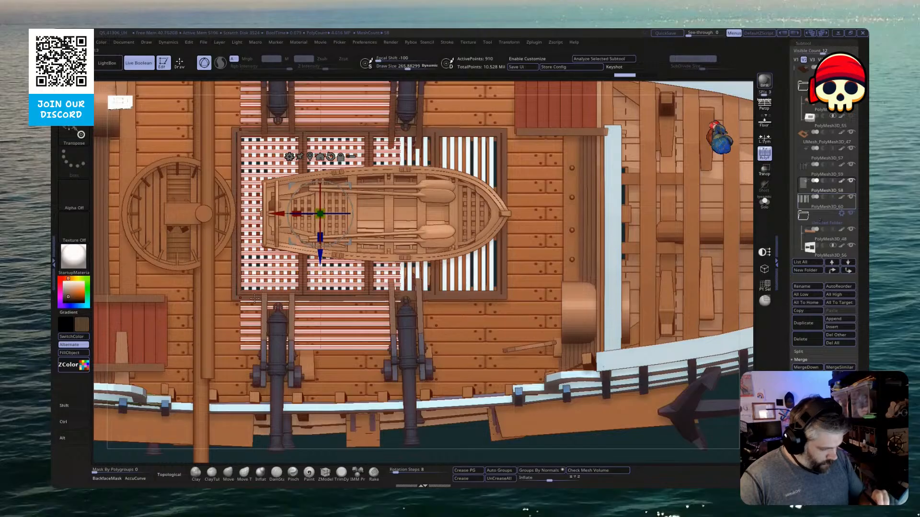
Hide the lengthwise slats that lie outside the grating's rim and delete the hidden geometry
left_click_drag(226, 457, 434, 287, "ctrl+alt+shift")
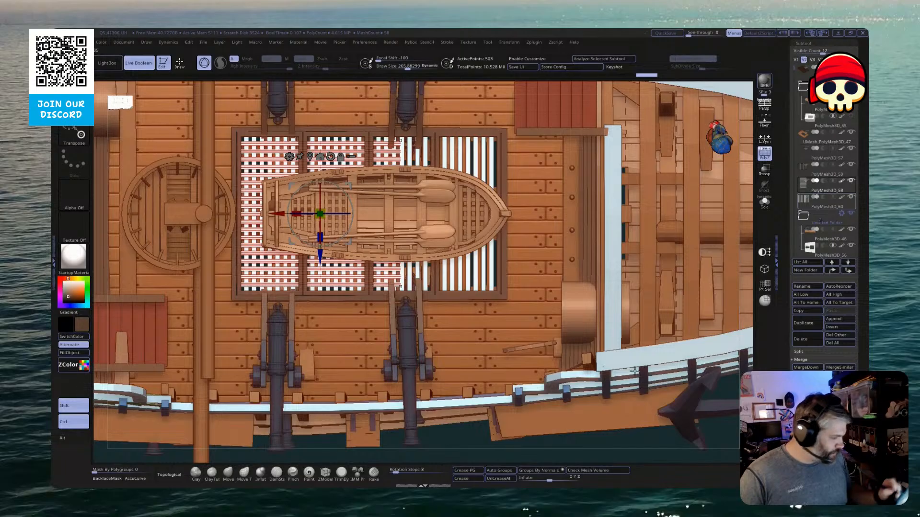
key("ctrl+shift")
left_click(713, 437, "ctrl+shift")
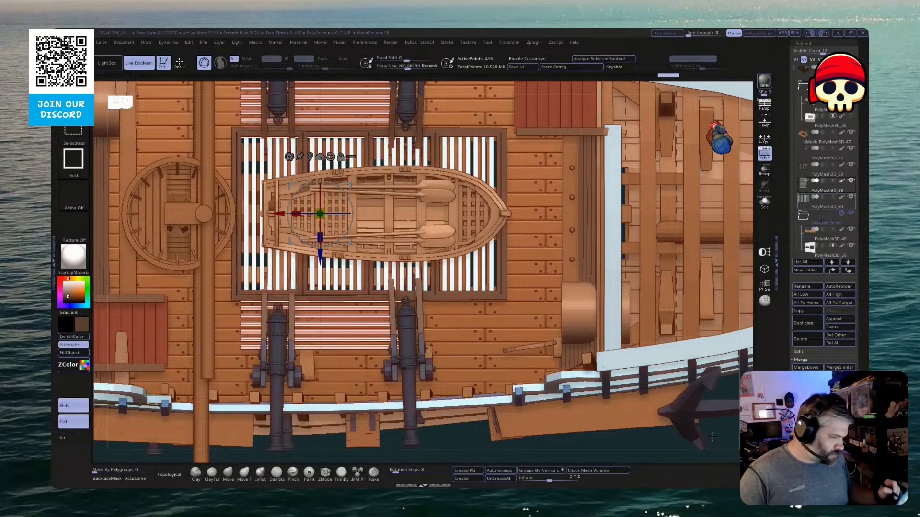
left_click(713, 437, "ctrl+shift")
key("g")
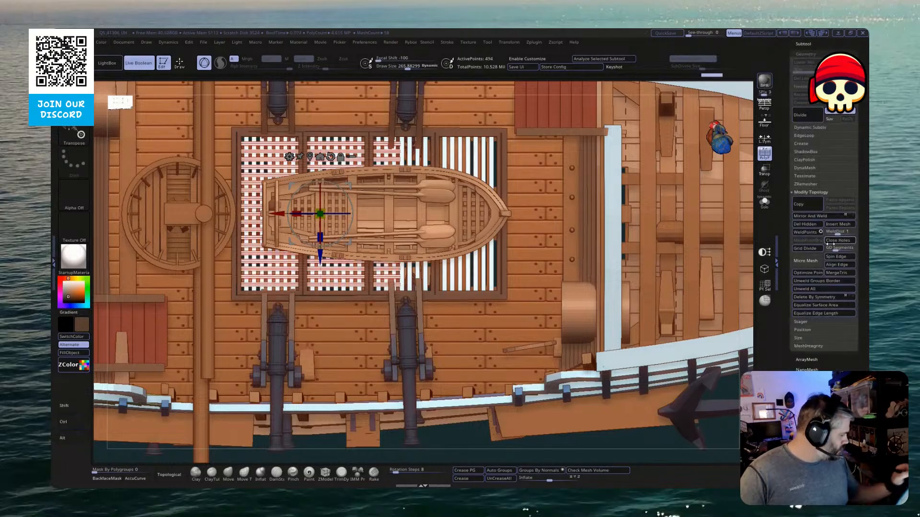
left_click(808, 225)
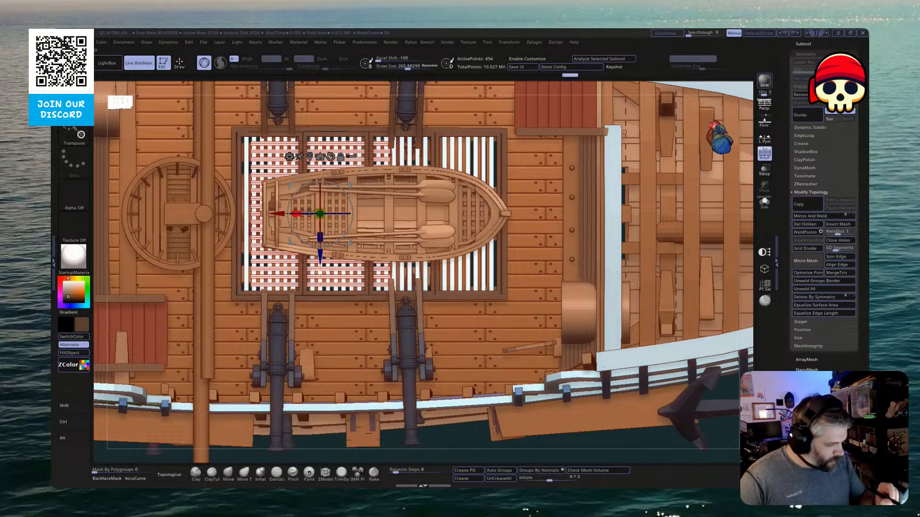
Shift and repeat the lengthwise slats along the ship until they span all four grating frames
left_click_drag(278, 214, 443, 225)
key("q")
key("f")
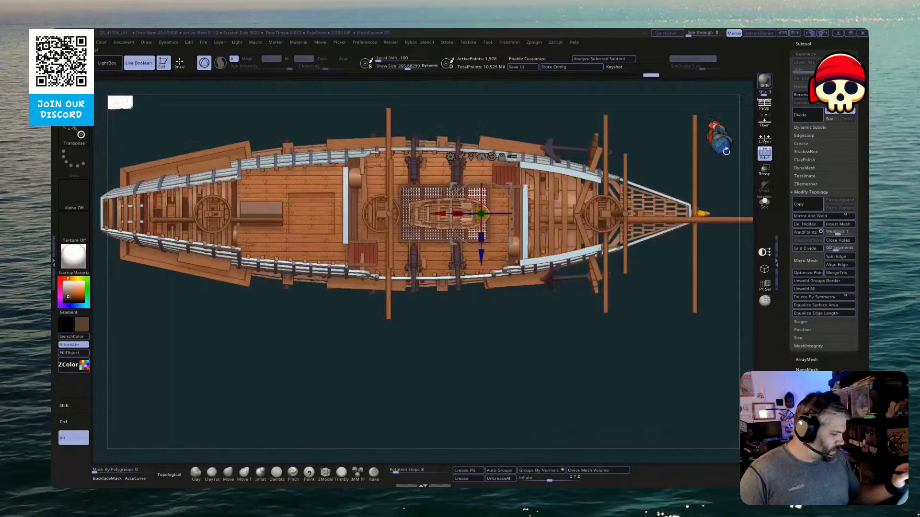
Fill the lengthwise slats with dark brown and select the crosswise slats to fill them with the same colour
mouse_move(636, 365)
left_mouse_down()
mouse_move(571, 343)
mouse_move(566, 319)
mouse_move(540, 411)
mouse_move(291, 394)
left_mouse_up()
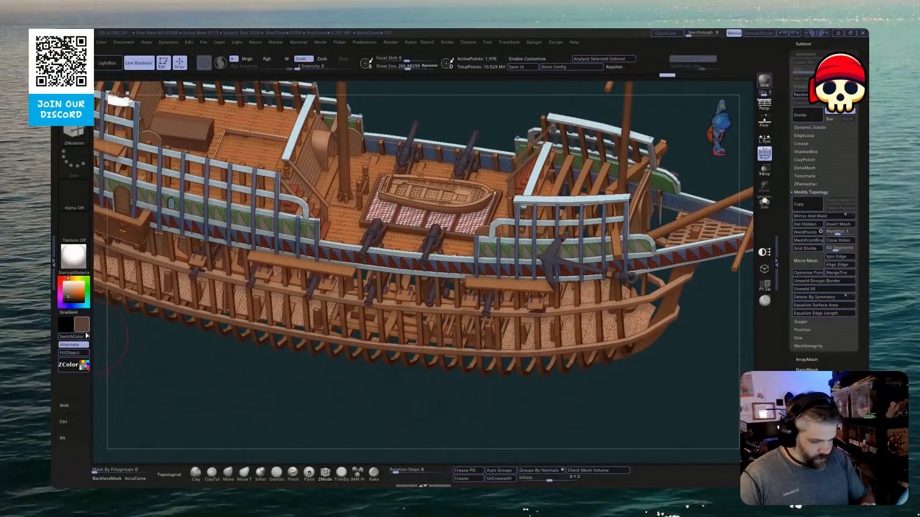
left_click_drag(153, 330, 422, 231)
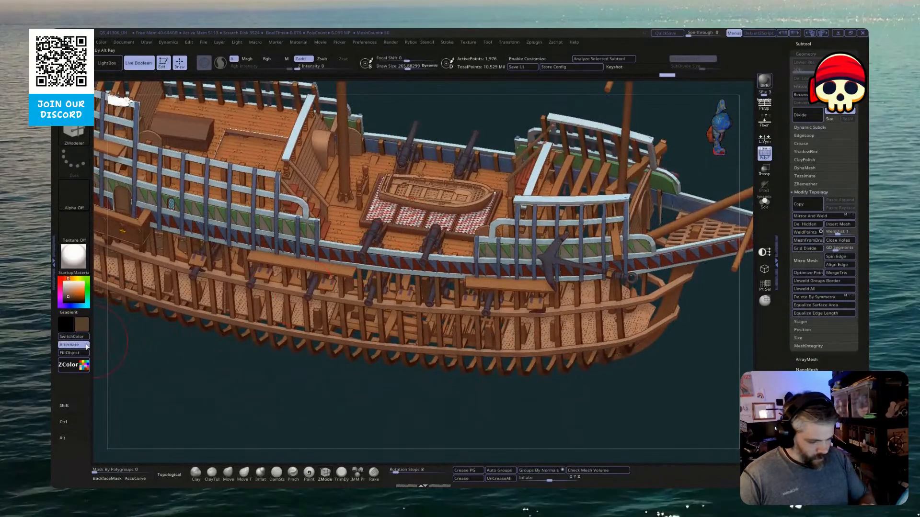
left_click(73, 353)
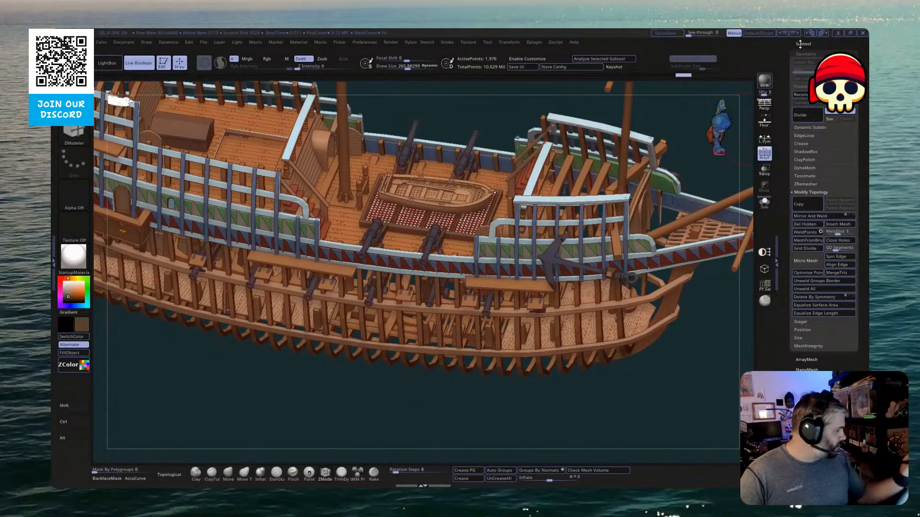
left_click(802, 44)
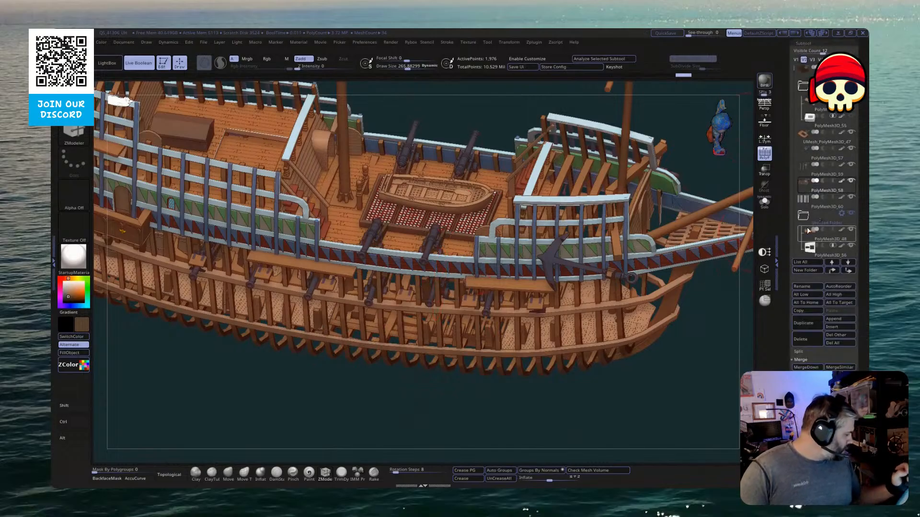
left_click(824, 204)
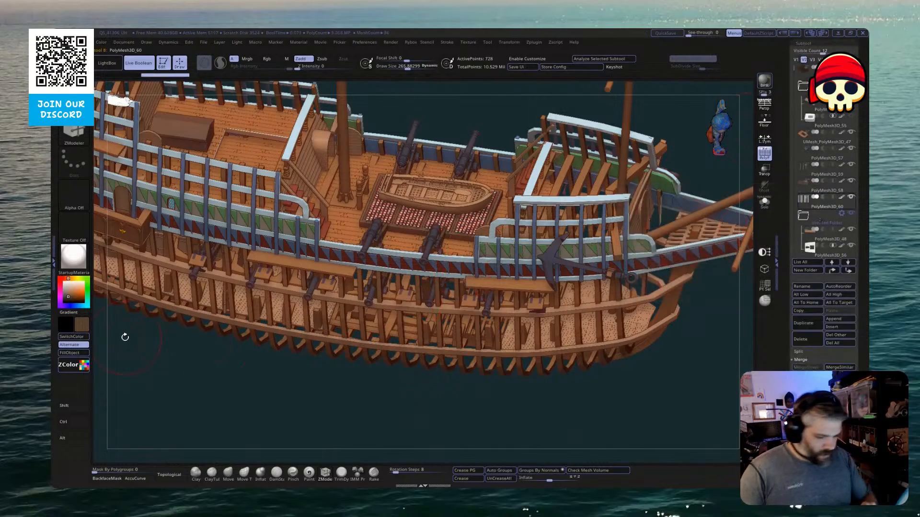
Reselect the lengthwise slats and lower them slightly beneath the tops of the crosswise slats
left_click(815, 194)
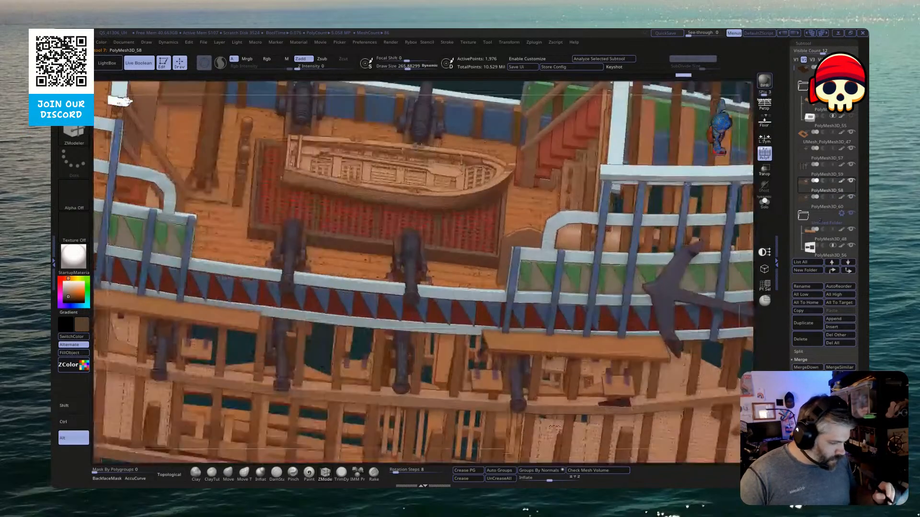
key("w")
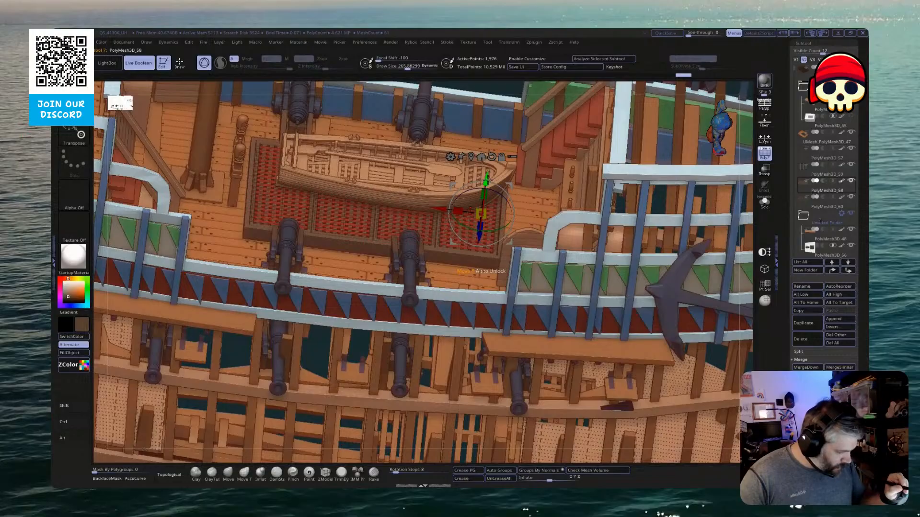
left_click_drag(487, 180, 488, 180)
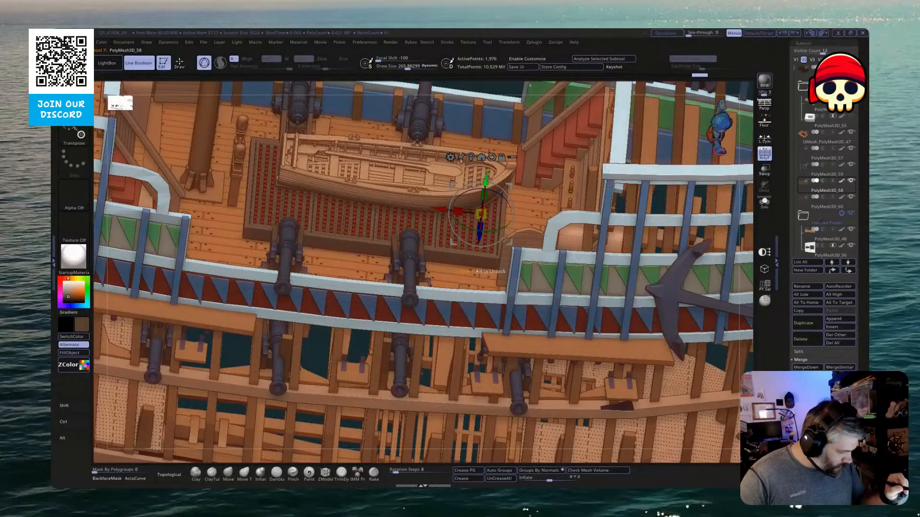
key("q")
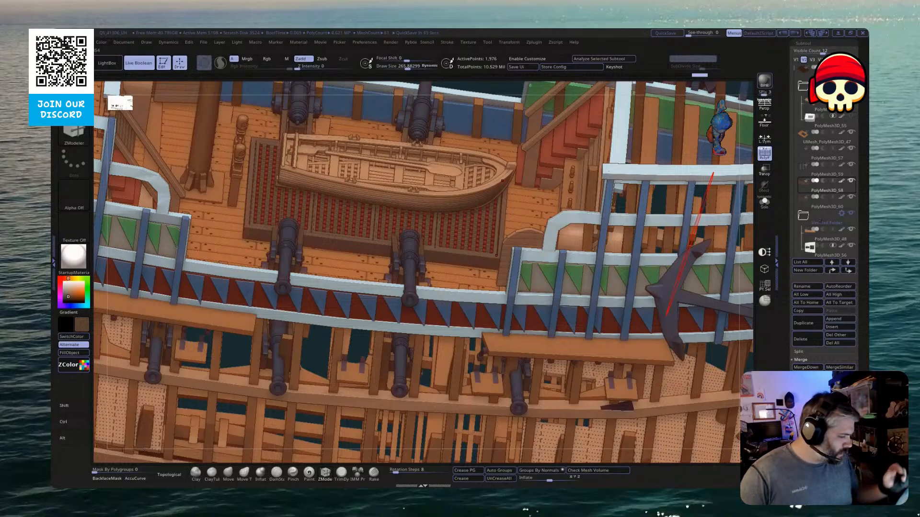
Select the grating's outer rim and fill it with the lighter orange-brown sampled from the deck planks
left_click_drag(749, 194, 741, 240)
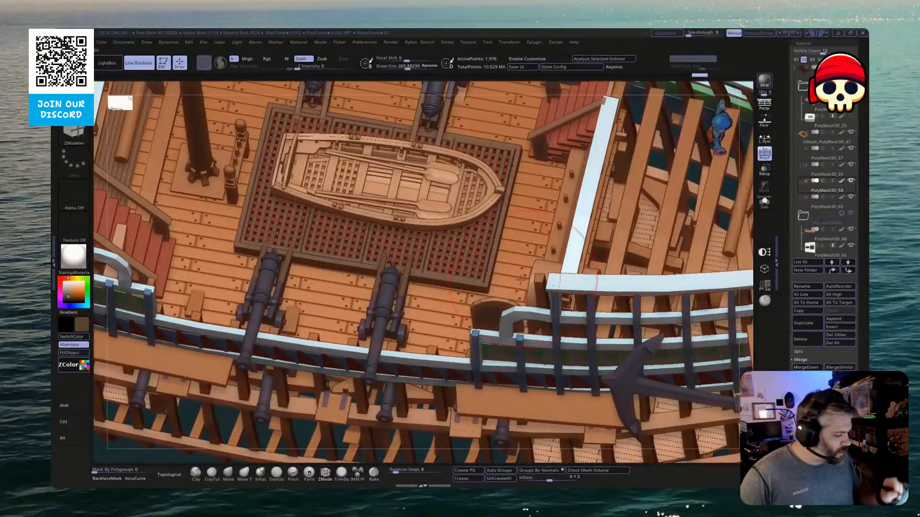
left_click(472, 286, "alt")
key("w")
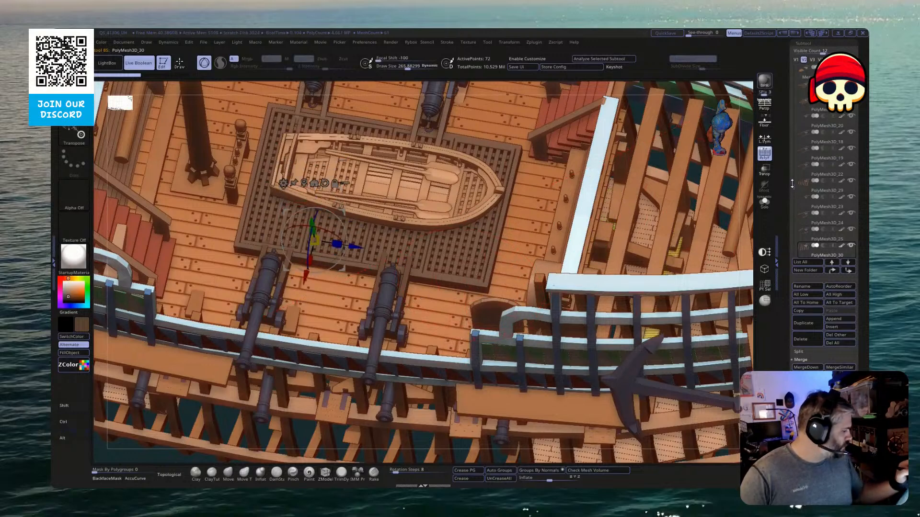
left_click_drag(792, 184, 825, 111)
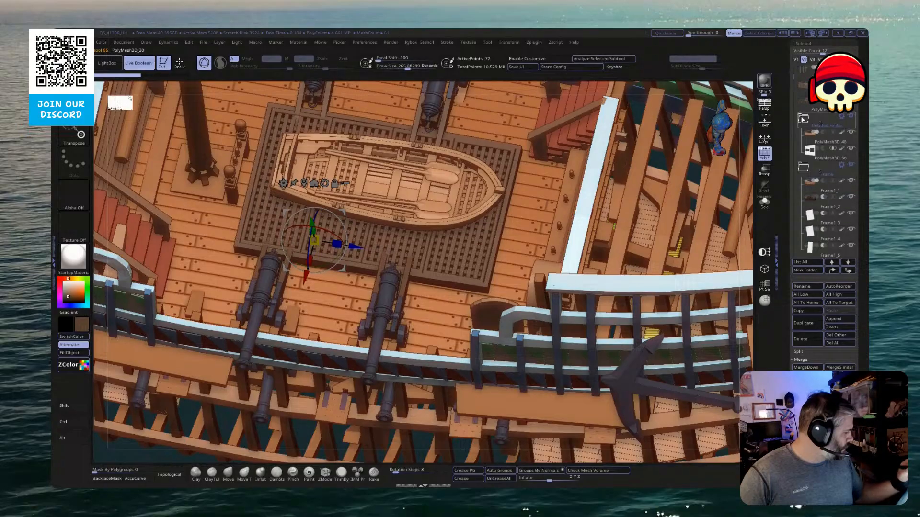
mouse_move(809, 77)
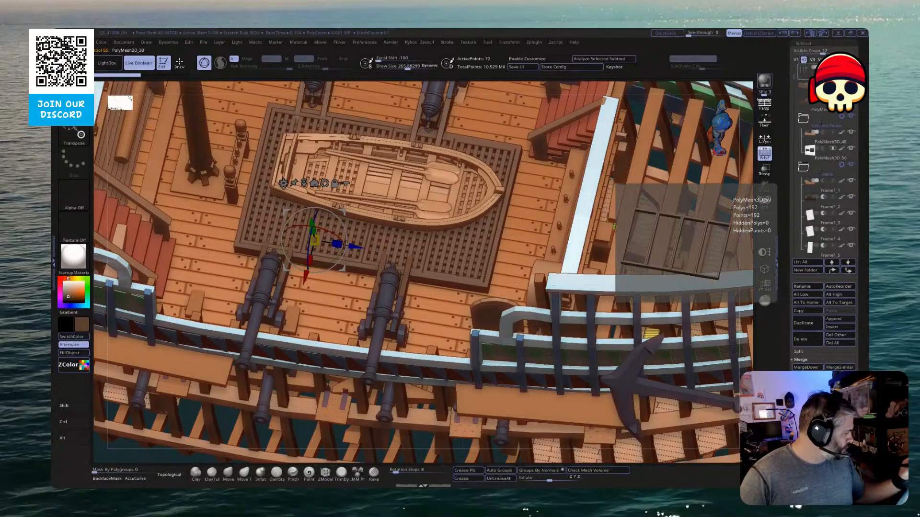
left_click(815, 111)
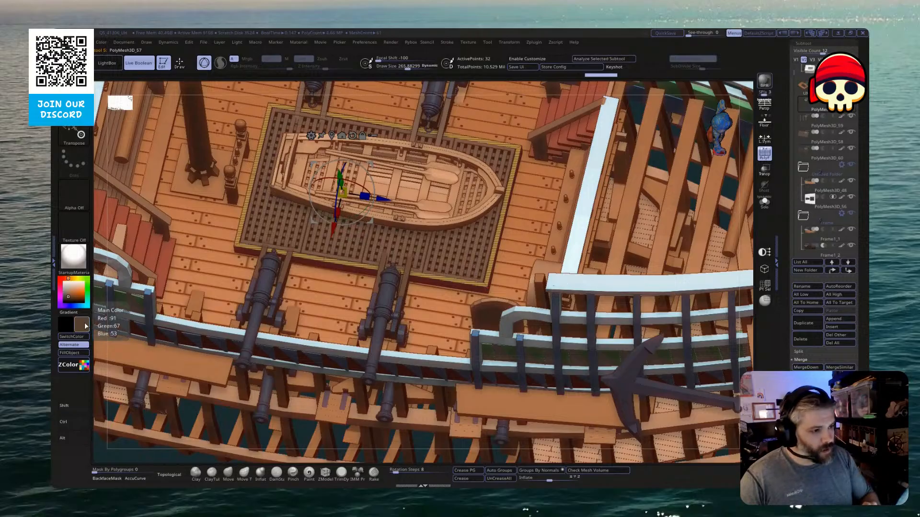
left_click_drag(86, 327, 190, 268)
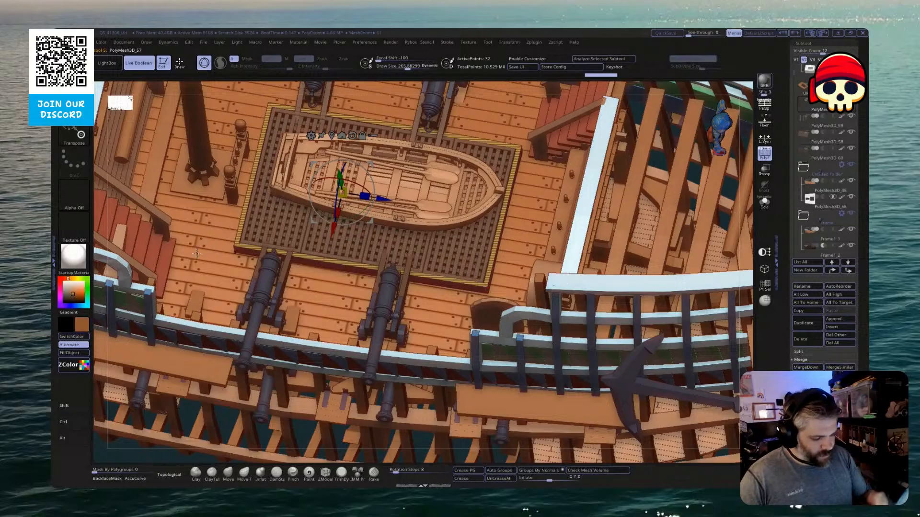
left_click(81, 353)
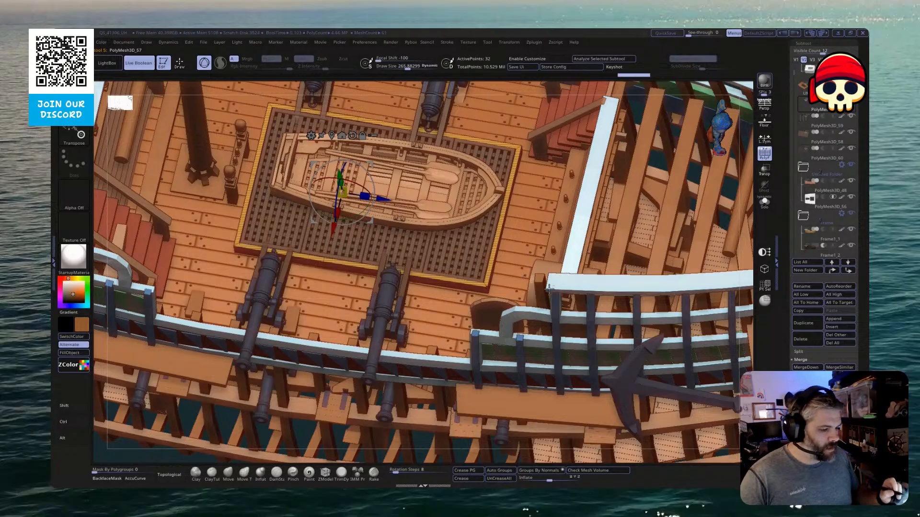
Select the main deck planking around the grating, isolate it, and turn off its polygroup wireframe display
left_click(249, 309, "alt")
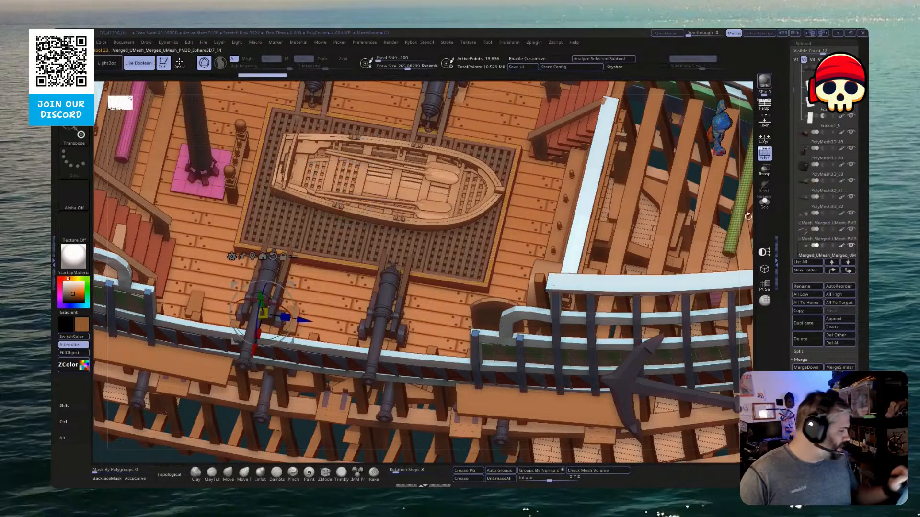
scroll(794, 88, "down", 3)
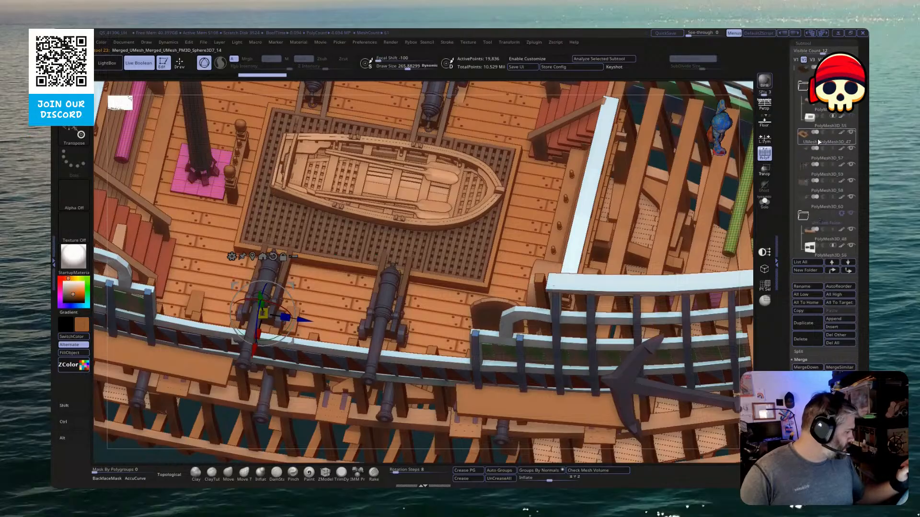
left_click(819, 142)
left_click(764, 202)
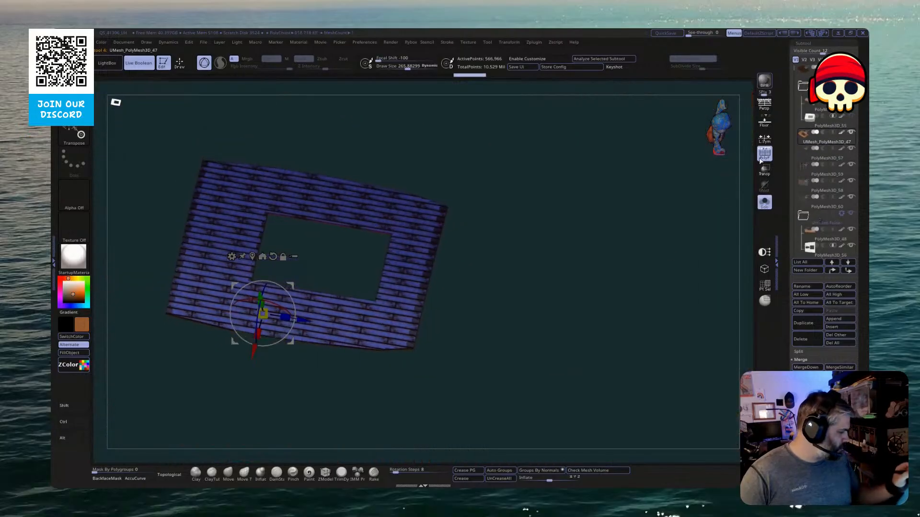
left_click(760, 161)
mouse_move(540, 311)
left_mouse_down()
mouse_move(451, 323)
mouse_move(426, 388)
left_mouse_up()
left_click_drag(406, 230, 403, 340, "alt")
key("q")
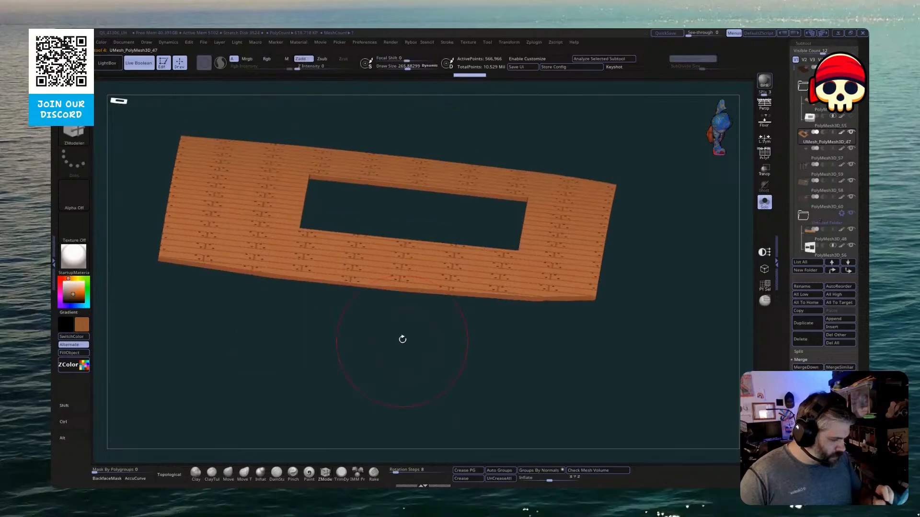
Hide the side-face polygroups of the main deck planking, leaving only the plank surfaces visible
key("ctrl+shift")
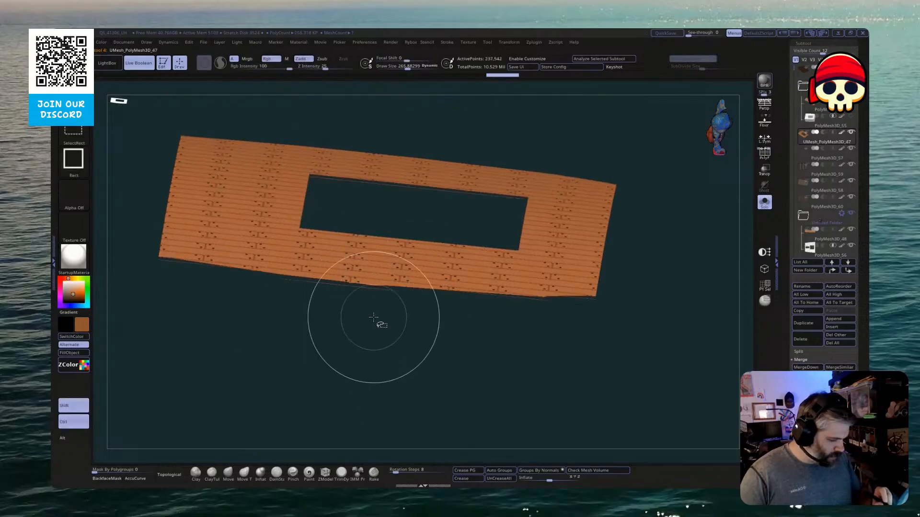
left_click(372, 289, "ctrl+shift")
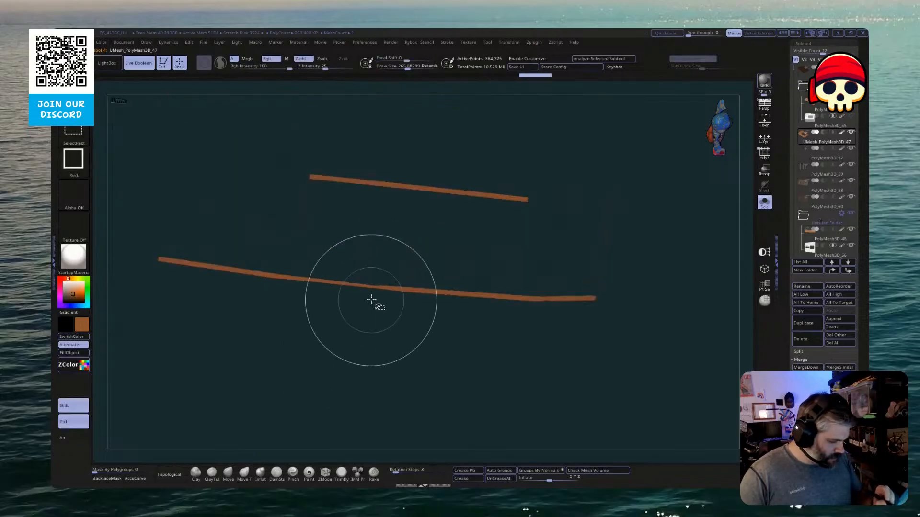
left_click(390, 289, "ctrl+alt+shift")
left_click(431, 191, "ctrl+alt+shift")
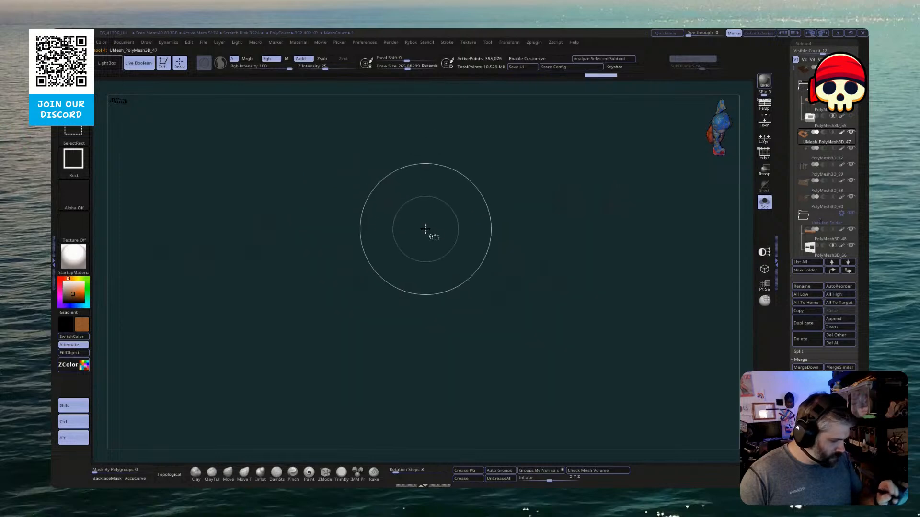
mouse_move(429, 361)
left_mouse_down()
mouse_move(396, 366)
mouse_move(464, 328)
mouse_move(405, 332)
mouse_move(404, 357)
left_mouse_up()
left_click(403, 394, "ctrl+shift")
left_click_drag(487, 320, 518, 419)
left_click_drag(449, 293, 435, 317, "ctrl+shift")
left_click(410, 353, "ctrl+shift")
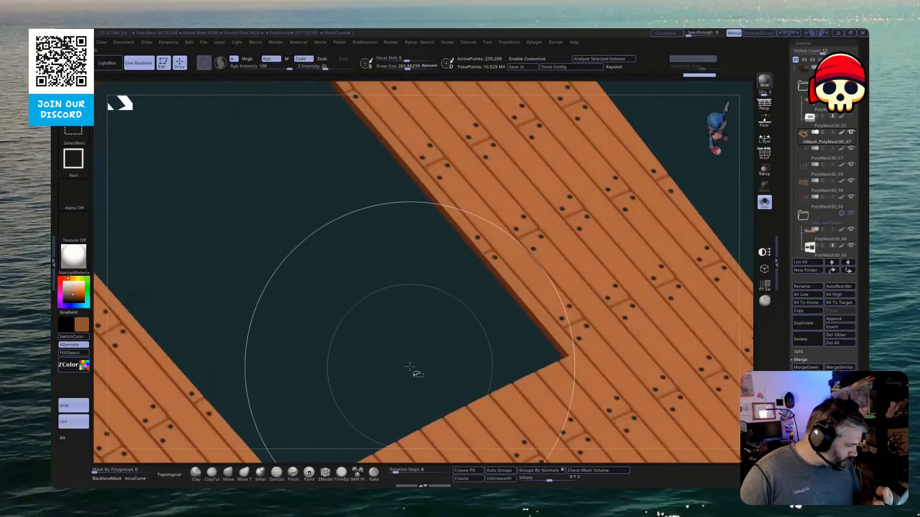
left_click_drag(409, 367, 422, 201, "alt")
left_click_drag(581, 299, 605, 319)
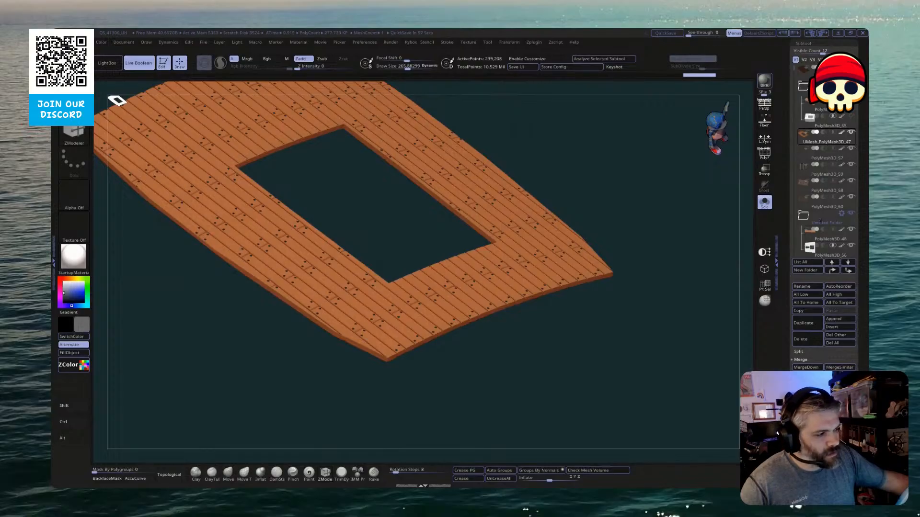
Fill the visible main deck plank surfaces with grey and show the whole ship again
left_click(72, 353)
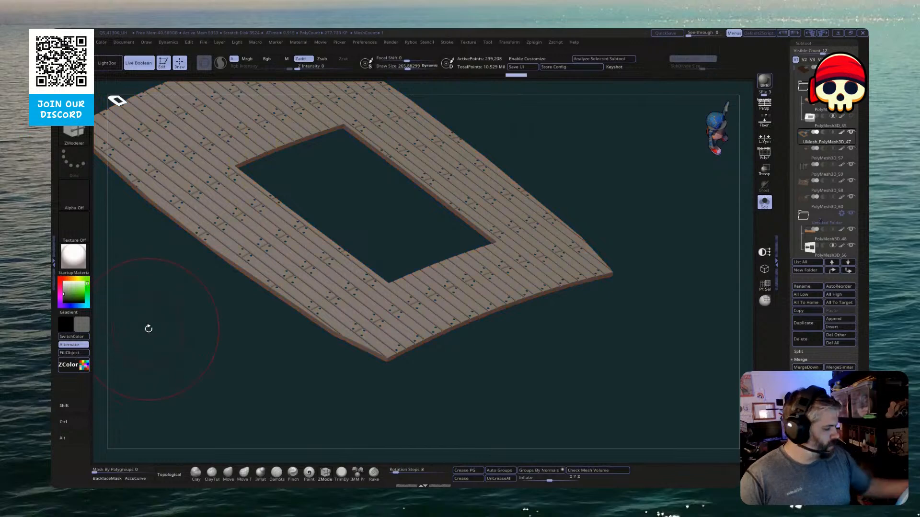
left_click(765, 202)
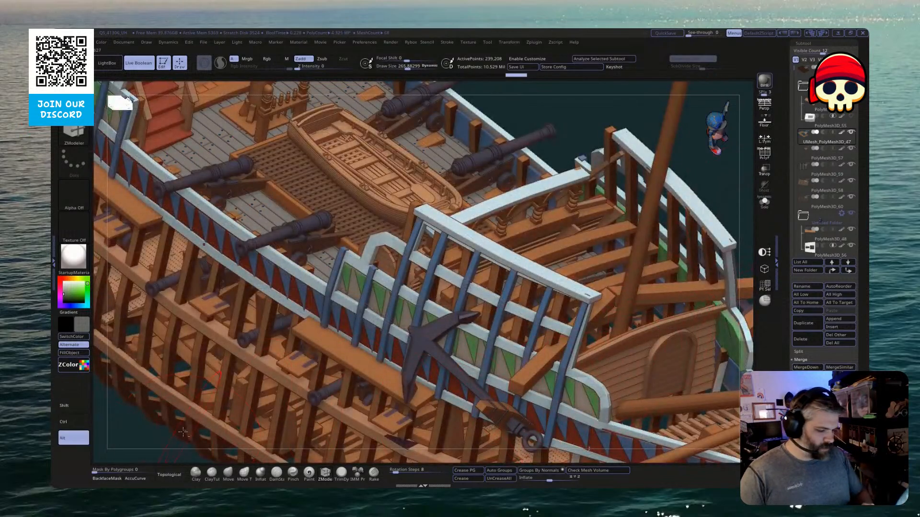
left_click_drag(178, 381, 259, 387, "alt")
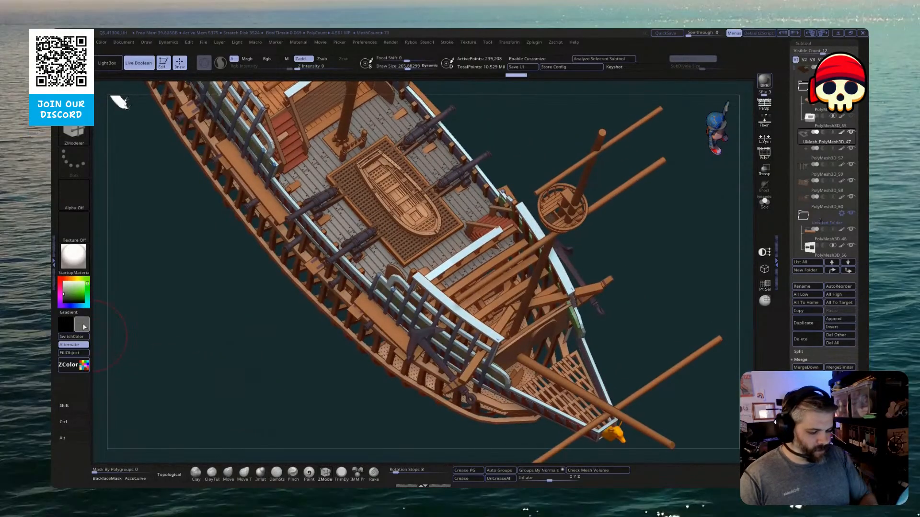
Mix a darker, slightly reddish grey-brown and refill the main deck planks with it
left_click_drag(83, 326, 114, 348)
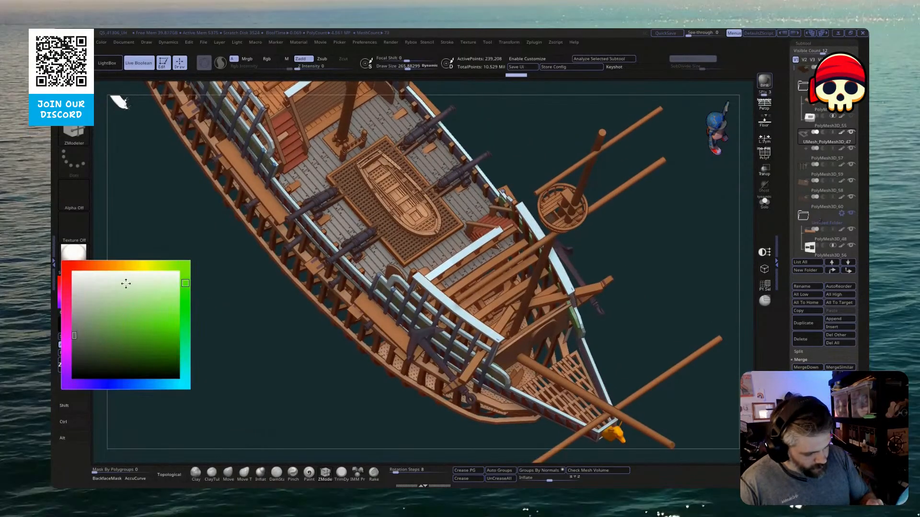
left_click_drag(112, 264, 86, 266)
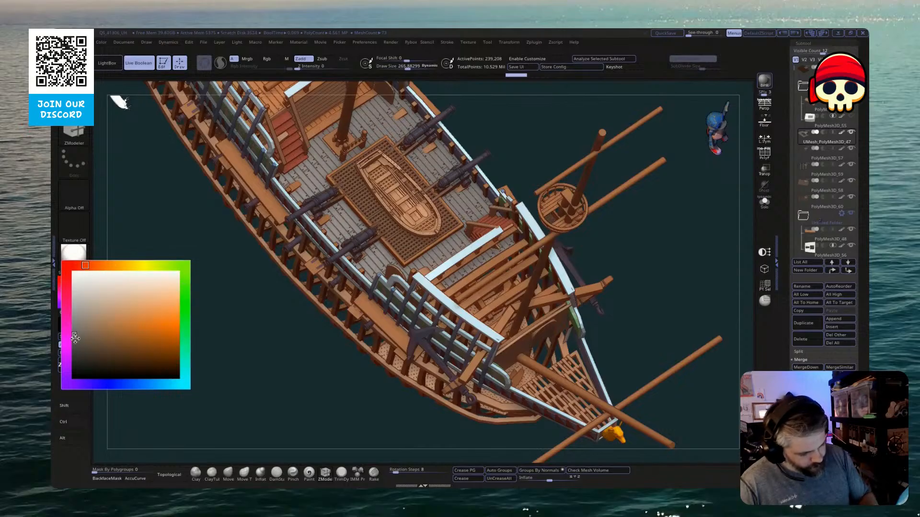
left_click_drag(75, 339, 78, 339)
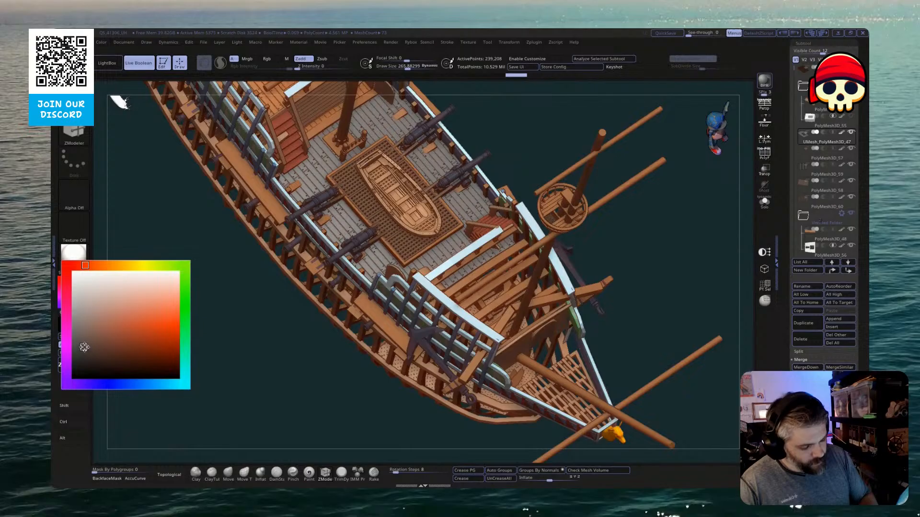
left_click_drag(80, 349, 81, 348)
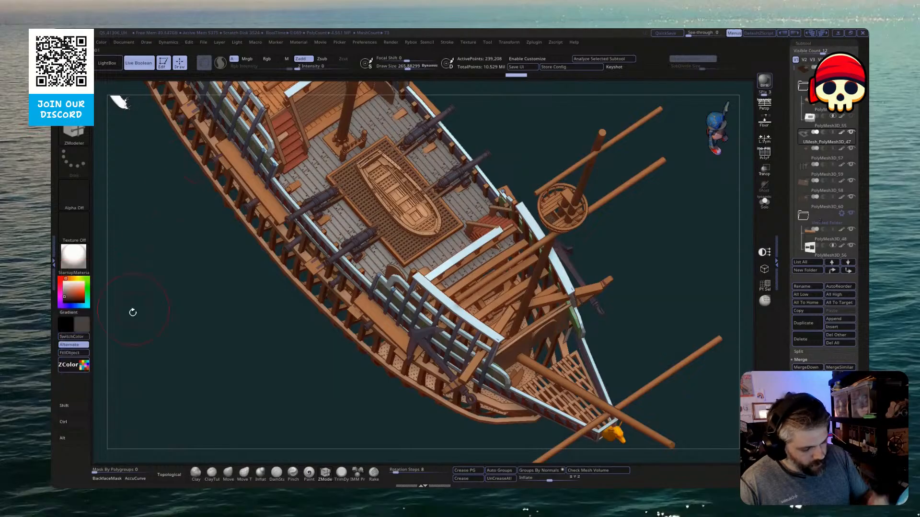
left_click(89, 353)
left_click_drag(155, 387, 343, 166)
left_click(343, 166, "alt")
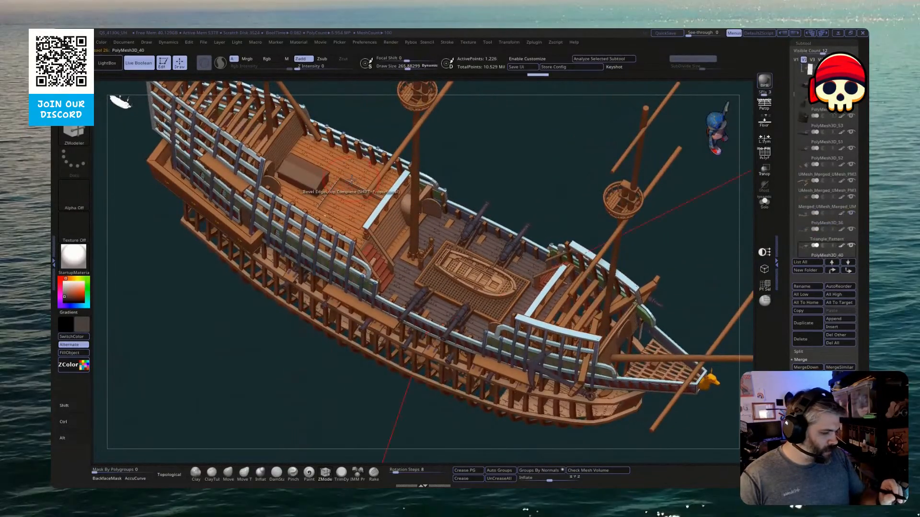
left_click(764, 202)
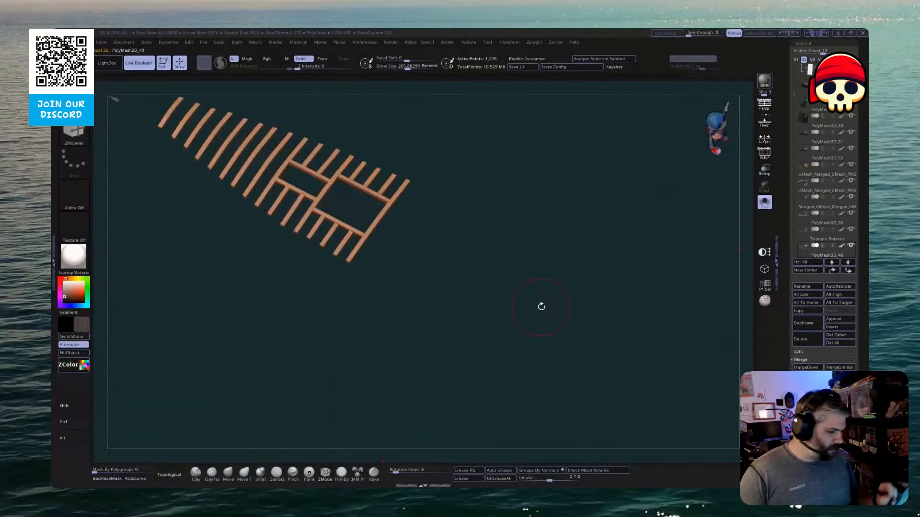
left_click(765, 202)
left_click_drag(286, 441, 428, 393)
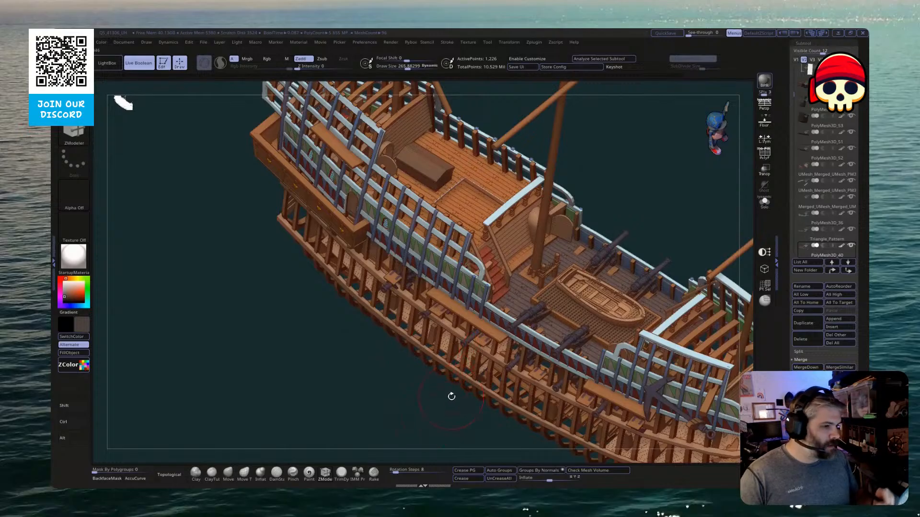
key("alt")
left_click(566, 321, "alt")
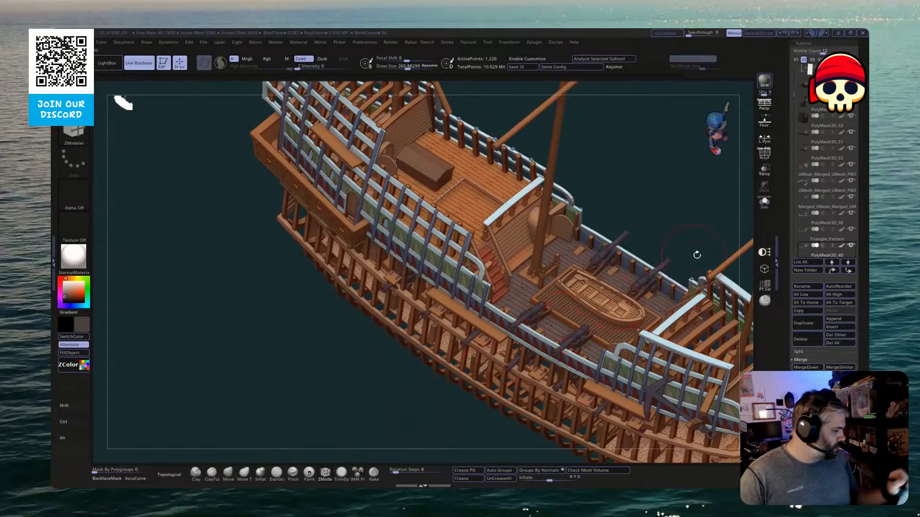
left_click(764, 202)
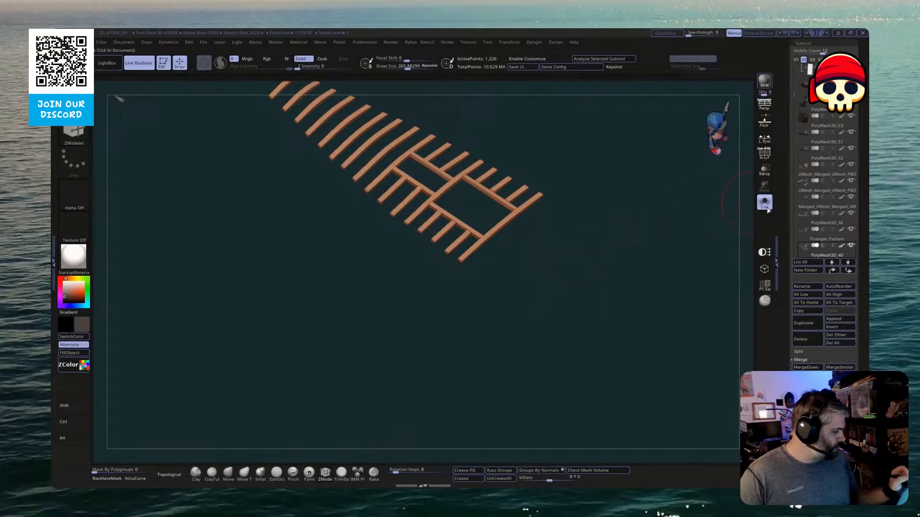
left_click(765, 203)
Select the raised aft deck's planking, PolyMesh3D_48, from the subtool list and isolate it
scroll(792, 90, "down", 3)
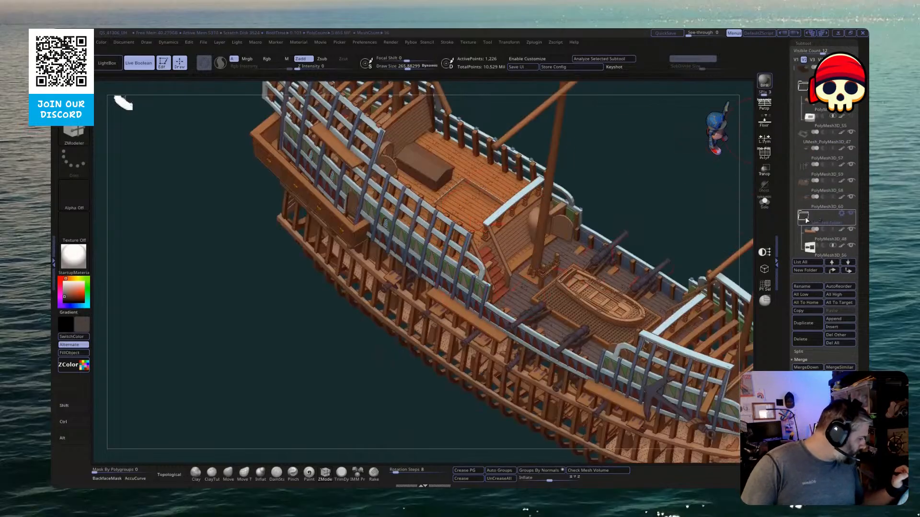
scroll(822, 159, "down", 3)
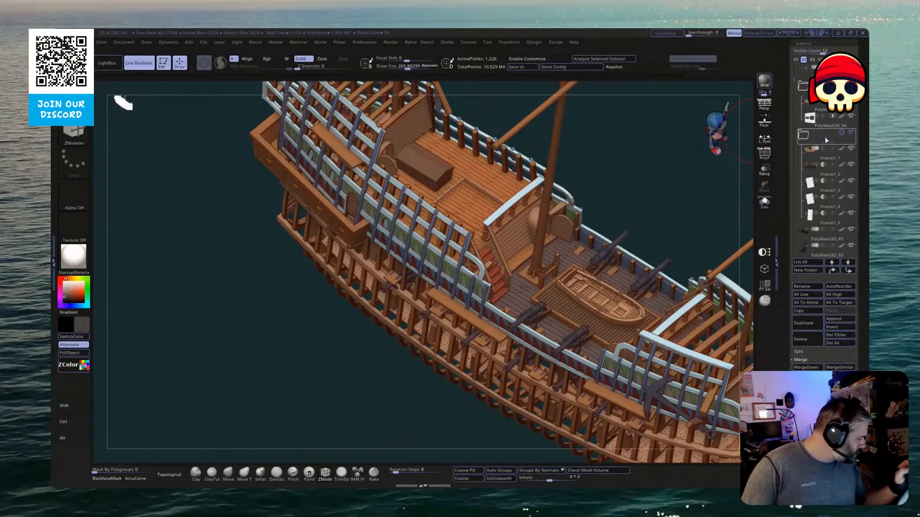
mouse_move(823, 159)
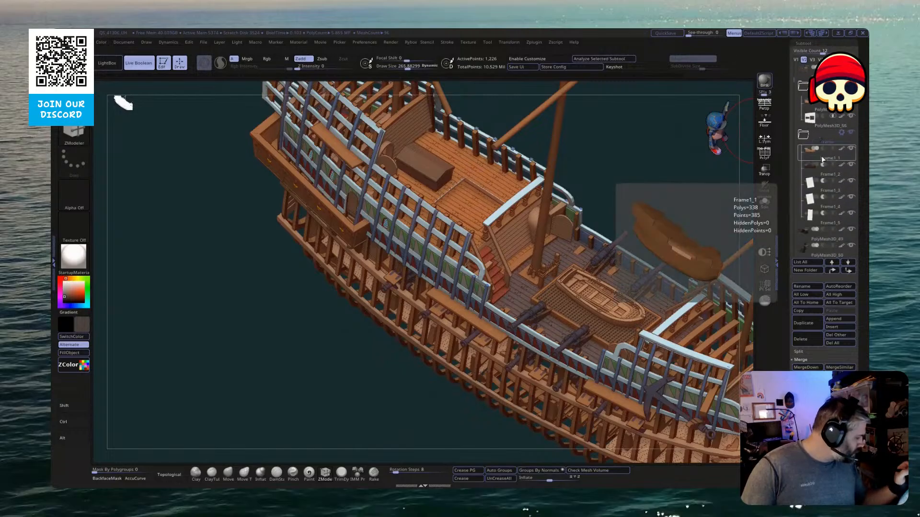
left_click(820, 111)
left_click(764, 202)
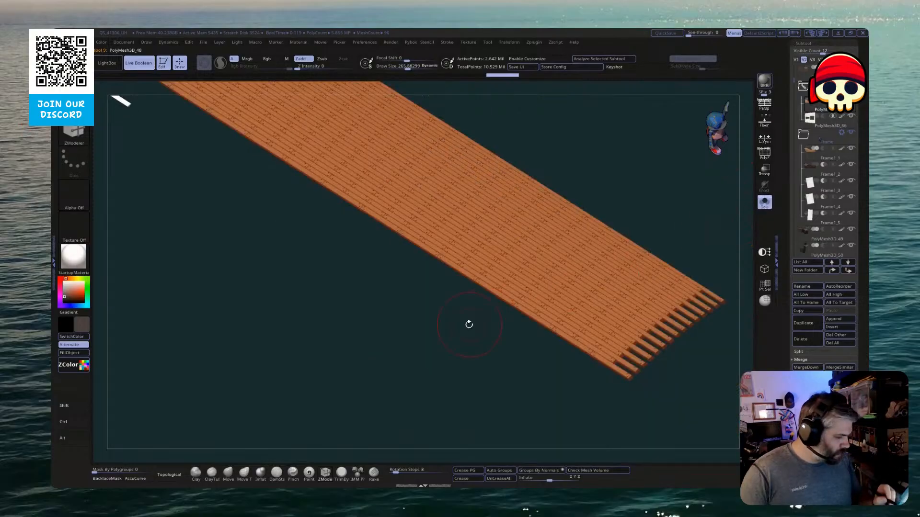
Show only the plank surfaces of the isolated aft decking, fill them with the dark grey-brown, and reveal the remaining faces
key("ctrl+shift")
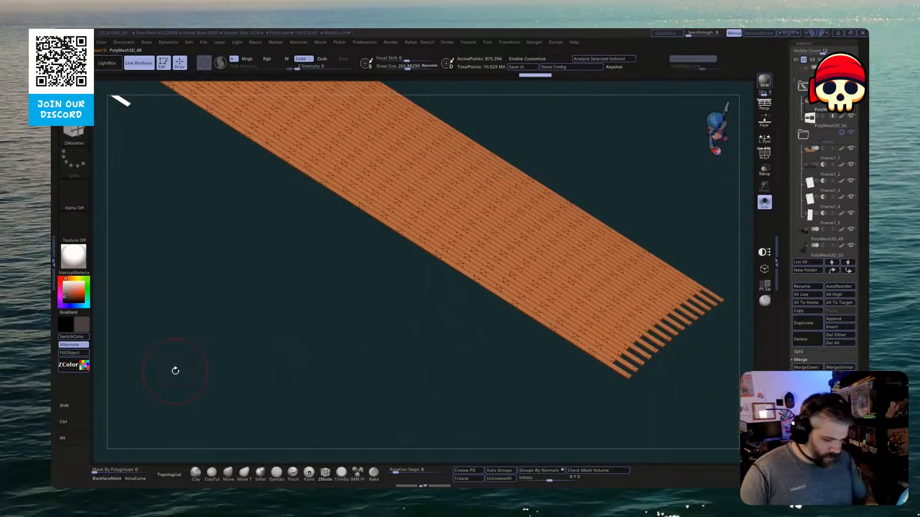
left_click(80, 356)
key("shift")
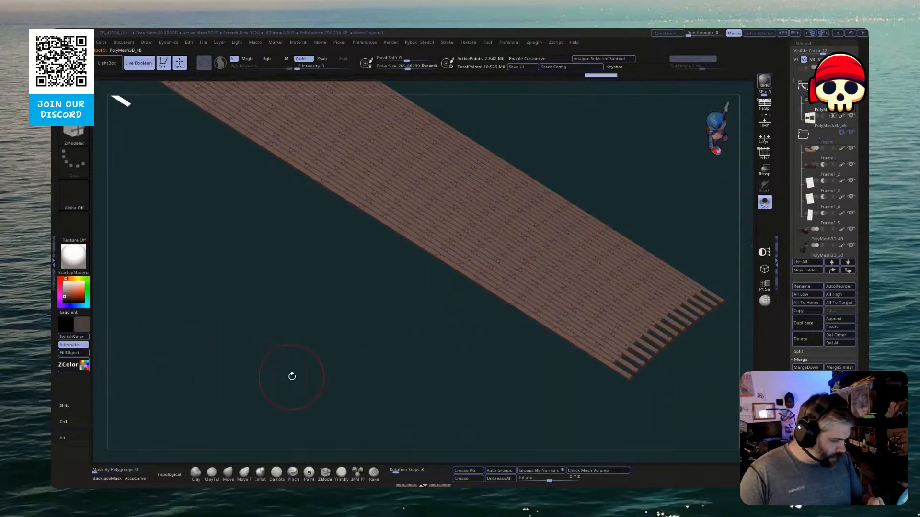
mouse_move(291, 375)
left_mouse_down()
mouse_move(307, 343)
mouse_move(479, 359)
left_mouse_up()
key("ctrl+shift")
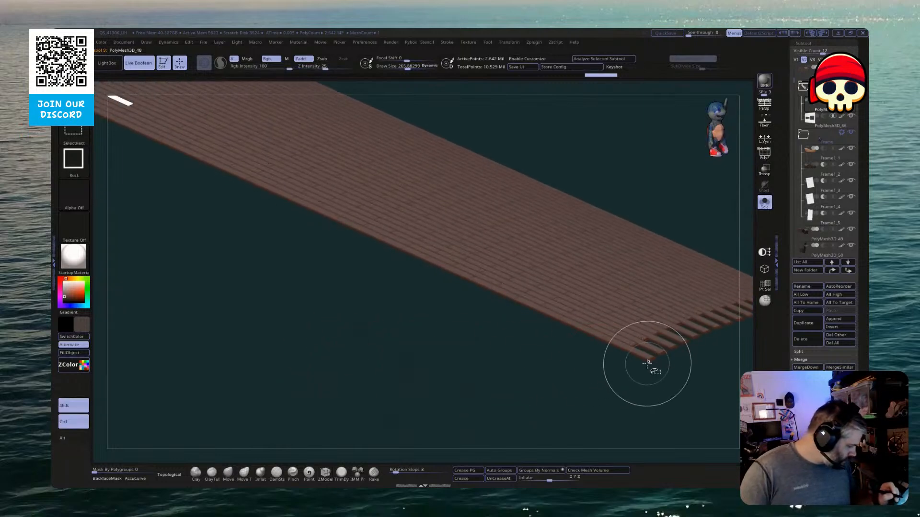
Isolate the remaining face groups of the aft decking, fill them with the dark grey-brown, and show the whole ship again
left_click(650, 362, "ctrl+shift")
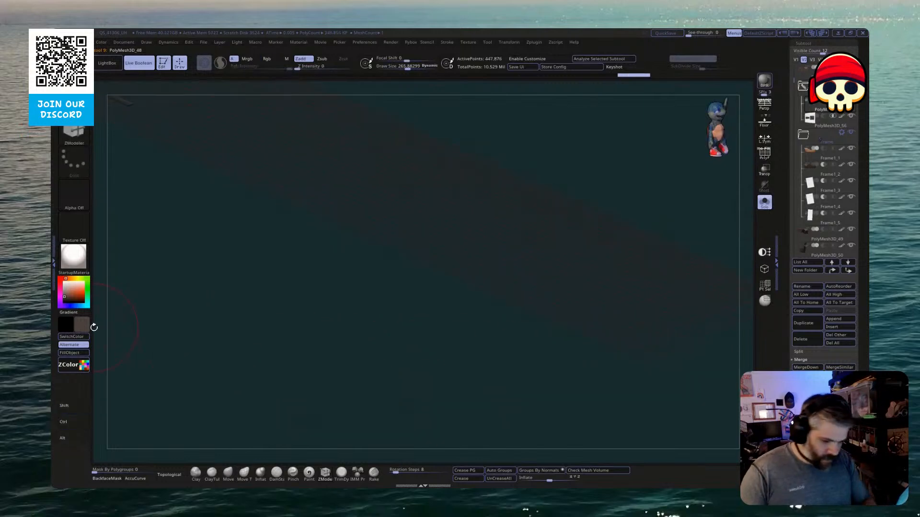
left_click(287, 353, "ctrl+shift")
left_click_drag(363, 361, 442, 371)
left_click(646, 368, "ctrl+shift")
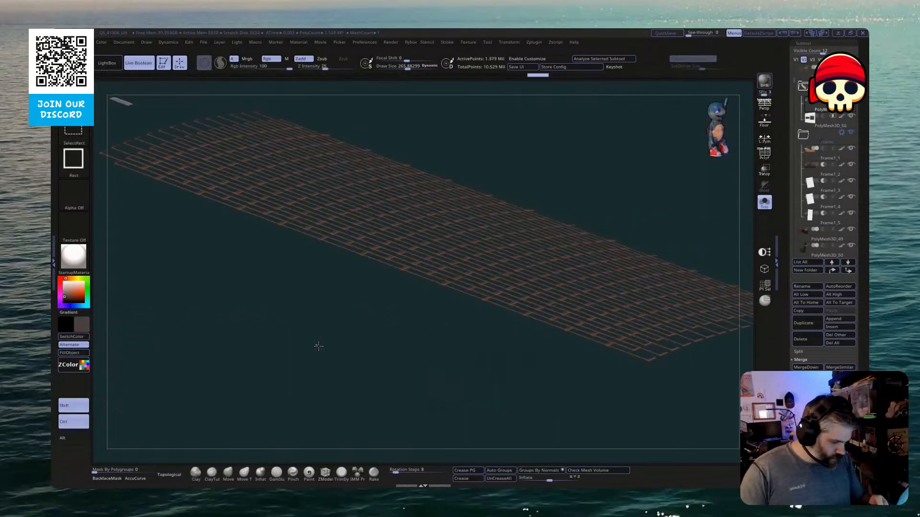
left_click(414, 366, "ctrl+shift")
left_click_drag(513, 376, 532, 364)
left_click(764, 202)
left_click_drag(431, 420, 378, 420)
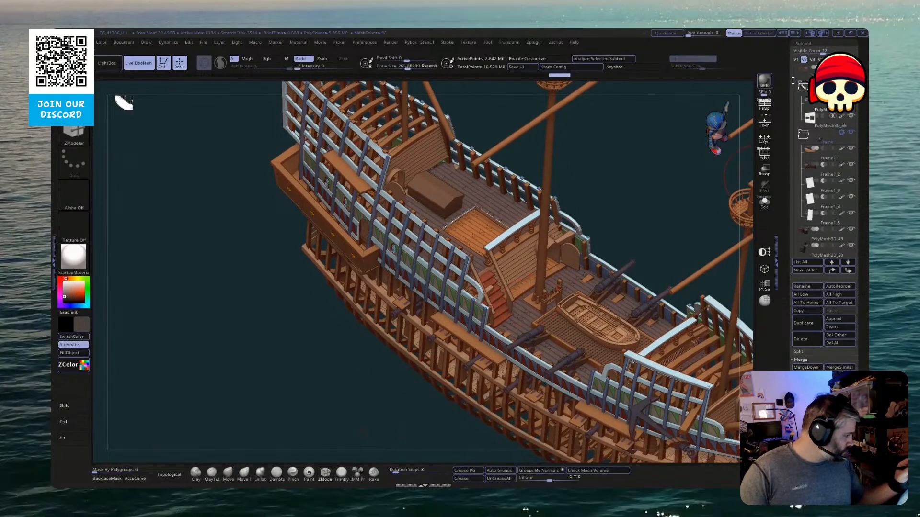
Isolate the PolyMesh3D_47 planking, fill its plank surfaces with the dark grey-brown, and bring back the hidden faces and the whole ship
scroll(793, 81, "up", 3)
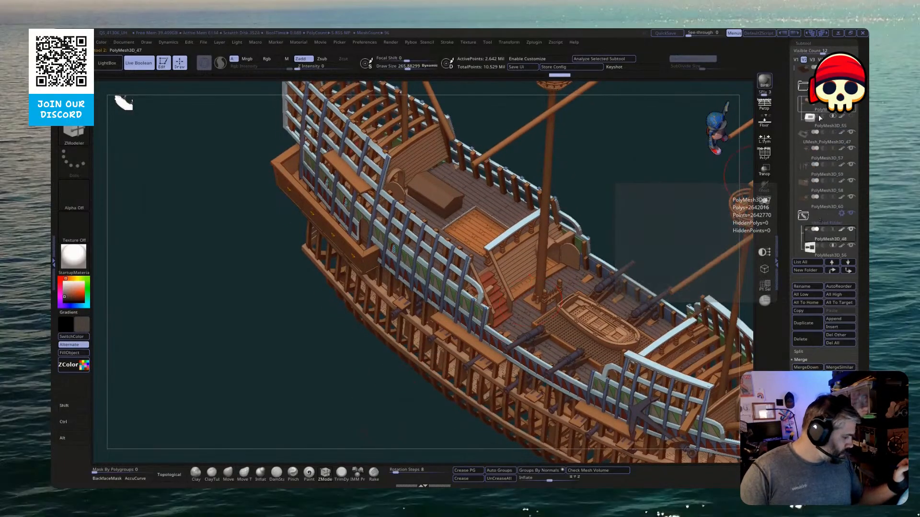
left_click(764, 201)
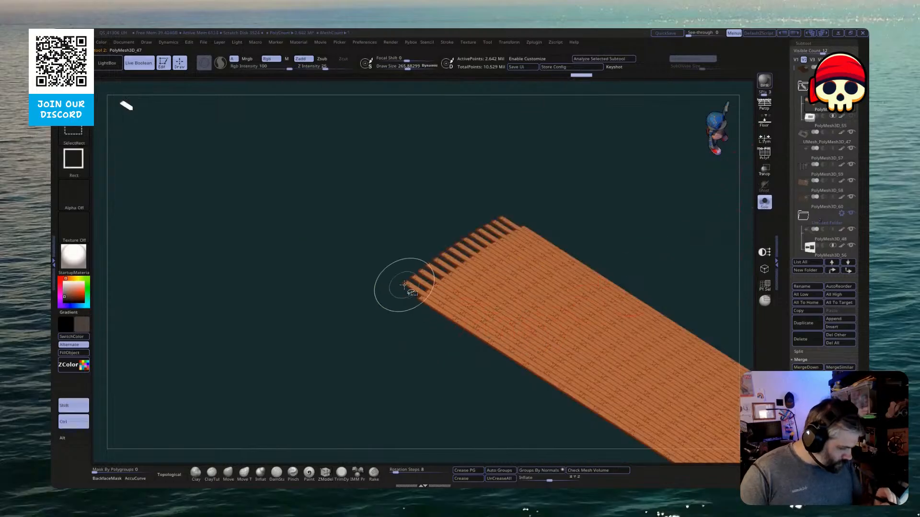
left_click(405, 287, "ctrl+shift")
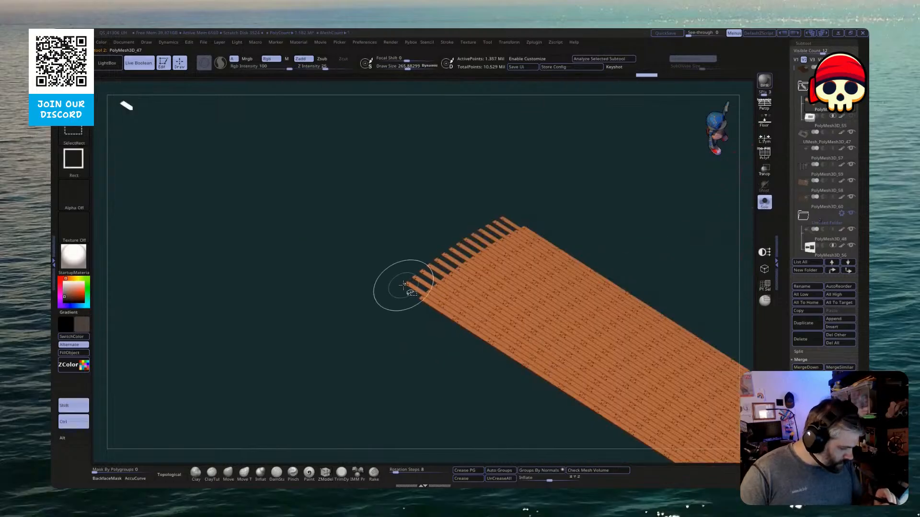
left_click(398, 293, "ctrl+shift")
left_click(318, 363, "ctrl+shift")
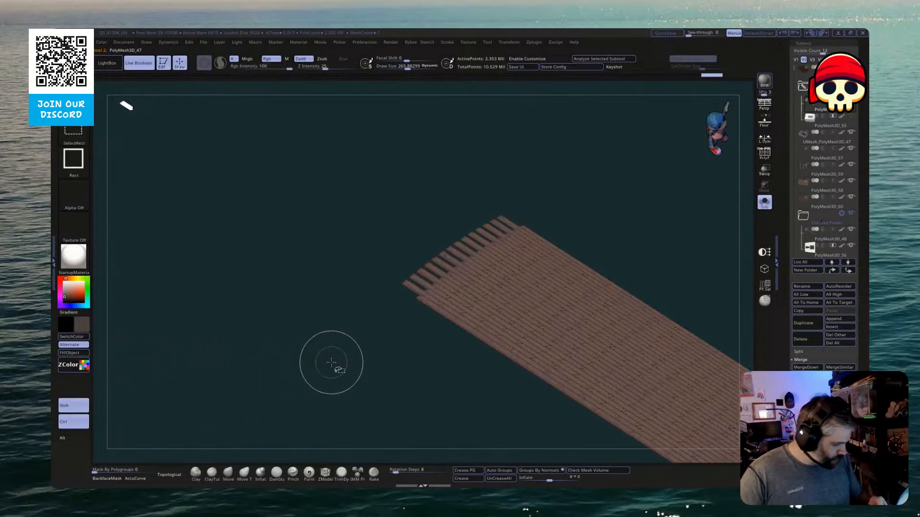
left_click(326, 385, "ctrl+shift")
left_click(328, 392, "ctrl+shift")
left_click(765, 201)
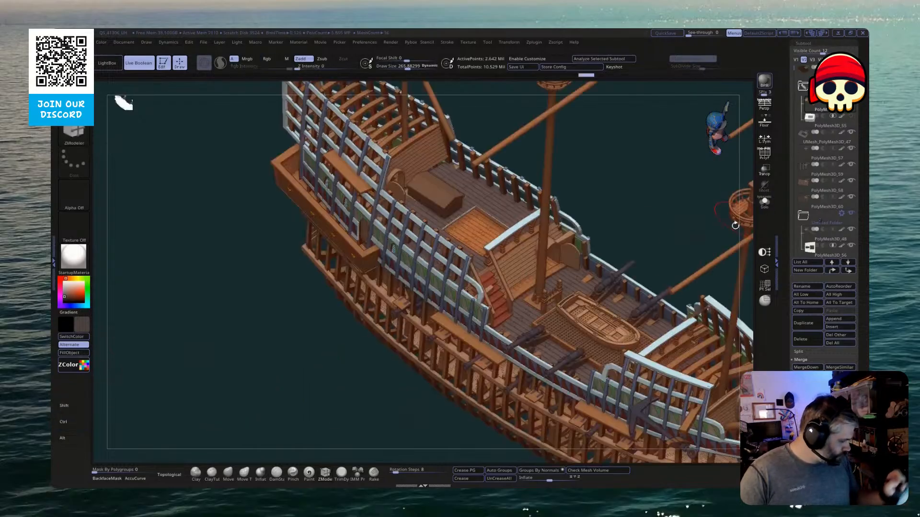
Try filling the plank surfaces of the orange aft hatch, UMesh_PolyMesh3D_47, with the dark grey-brown and show it within the ship
left_click_drag(412, 426, 460, 364)
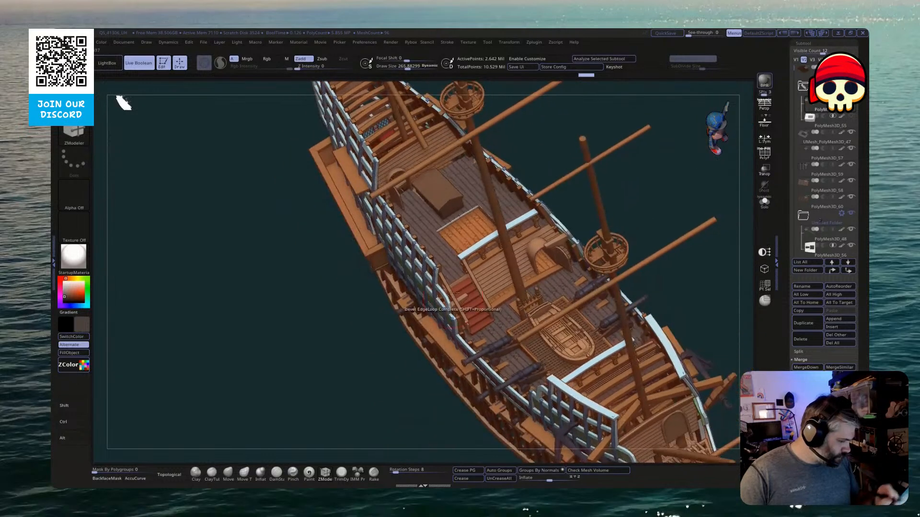
left_click(471, 232, "alt")
left_click(764, 201)
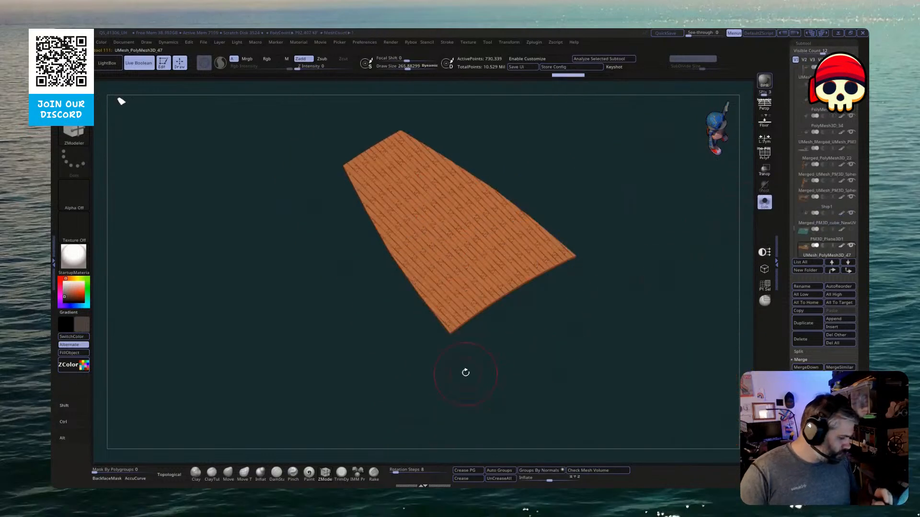
key("ctrl+shift")
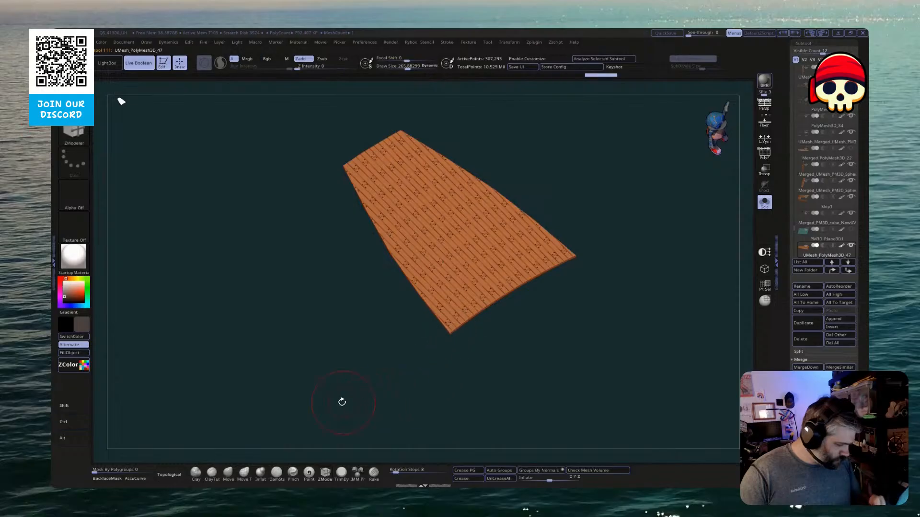
left_click_drag(90, 354, 132, 356)
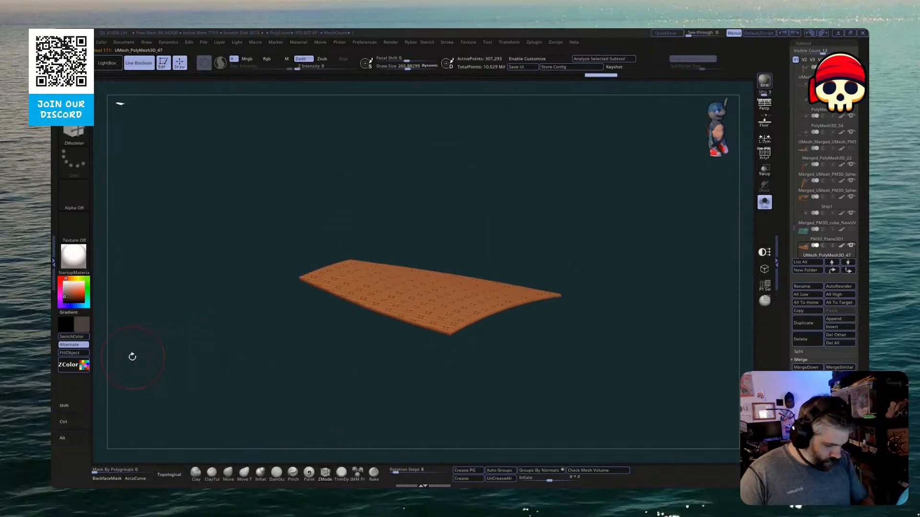
left_click(84, 355)
left_click(766, 205)
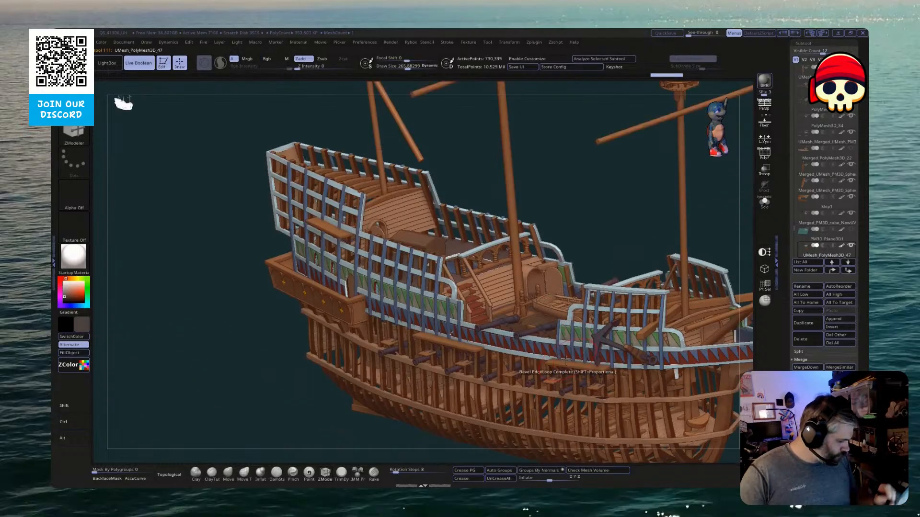
Undo the dark grey-brown fill on the isolated hatch planking and show the whole ship
left_click_drag(278, 380, 357, 352)
left_click(767, 208)
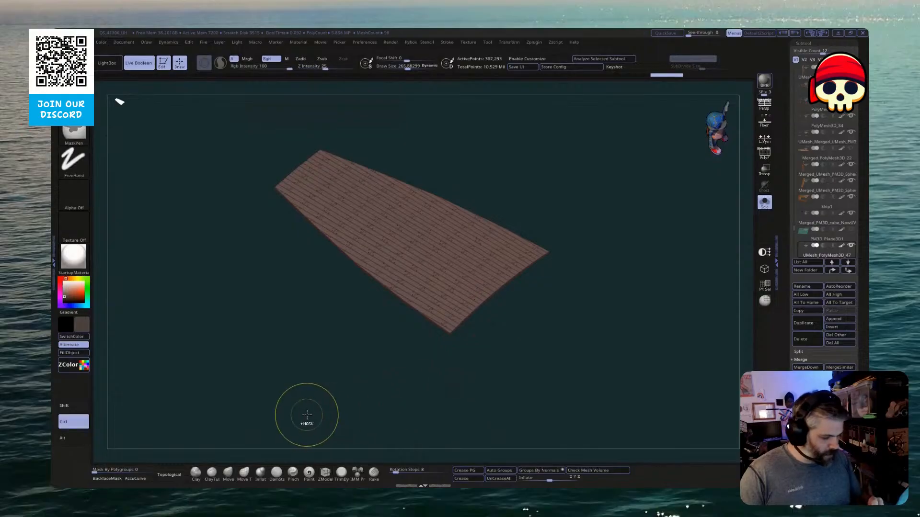
key("ctrl+z")
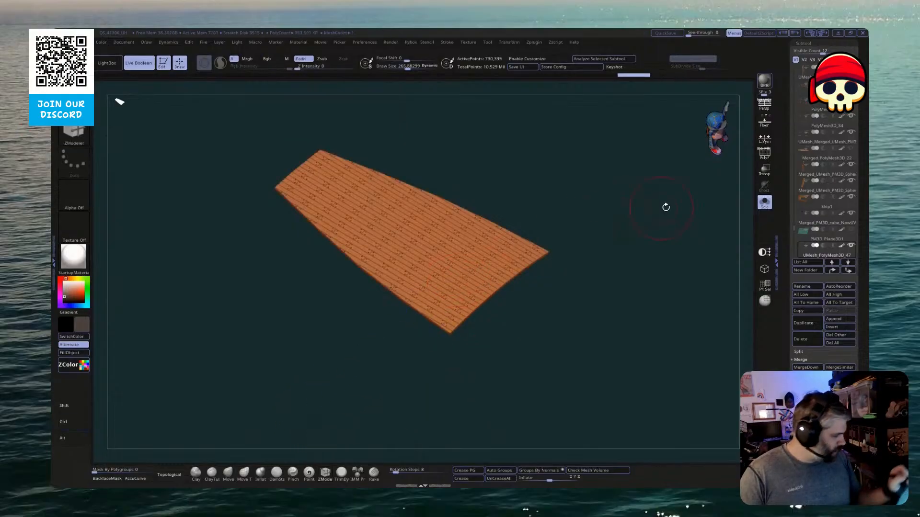
left_click(765, 203)
Isolate the main deck grating's rim, PolyMesh3D_57, with its polyframe shown, add geometry to it with ZModeler, and show the whole ship
mouse_move(350, 407)
left_mouse_down()
mouse_move(355, 371)
mouse_move(346, 402)
mouse_move(338, 374)
mouse_move(310, 417)
mouse_move(314, 407)
mouse_move(366, 431)
mouse_move(347, 417)
mouse_move(397, 287)
mouse_move(355, 384)
mouse_move(357, 412)
mouse_move(355, 383)
left_mouse_up()
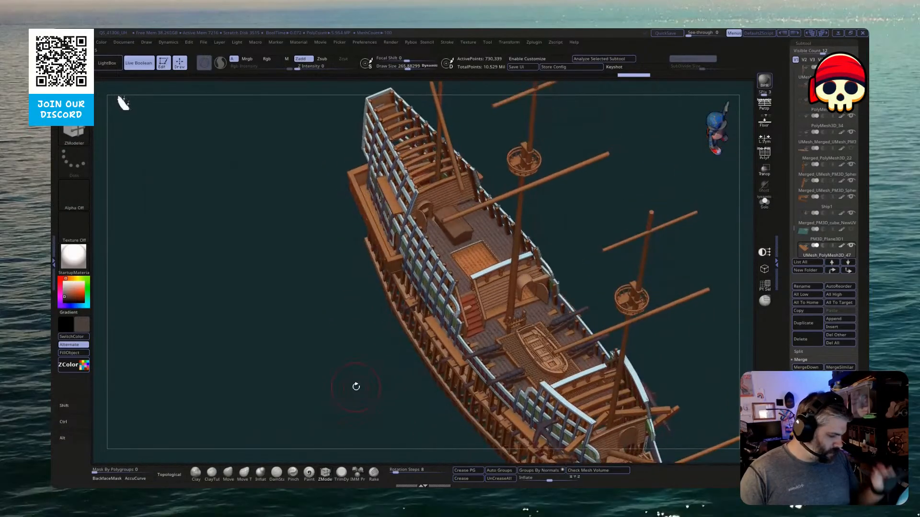
left_click_drag(401, 427, 396, 401)
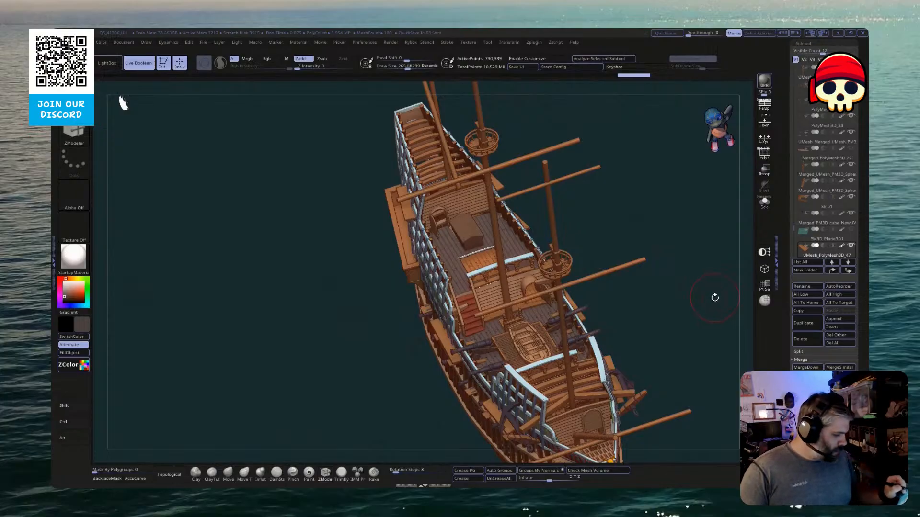
left_click_drag(715, 297, 737, 197)
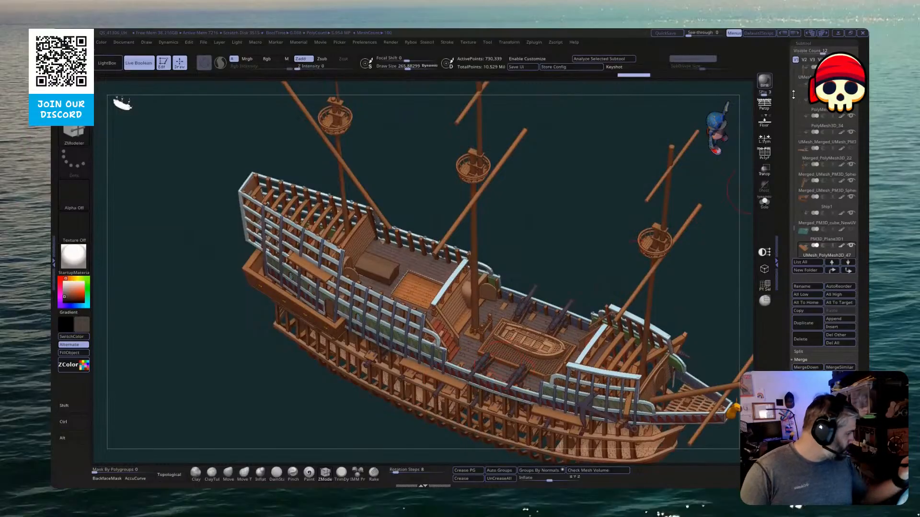
left_click_drag(790, 172, 794, 87)
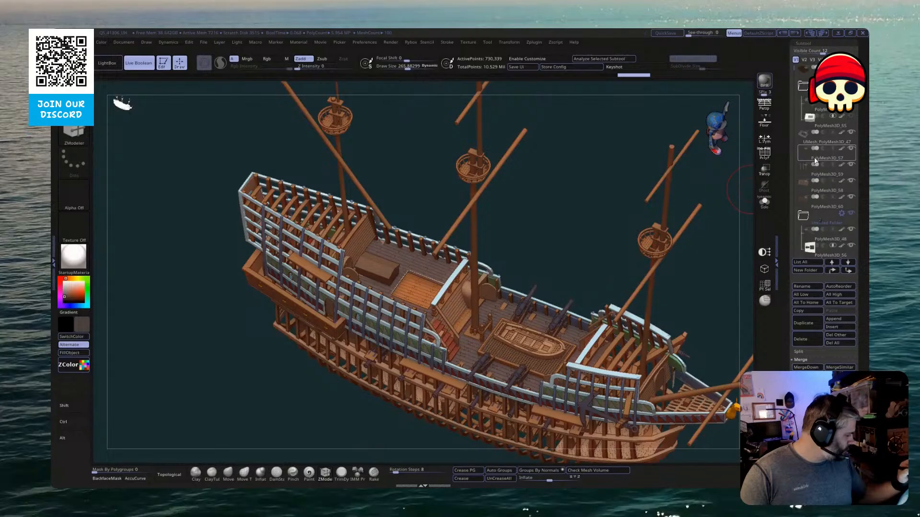
left_click(816, 160)
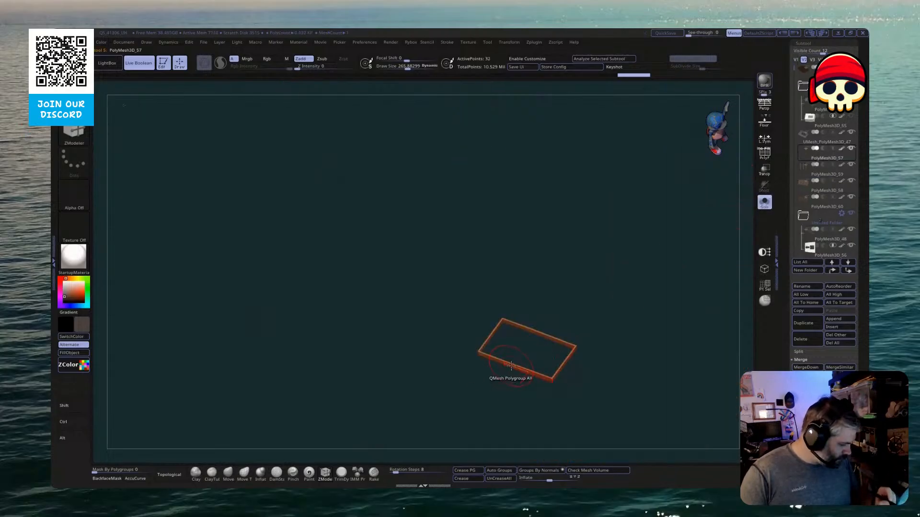
key("shift+f")
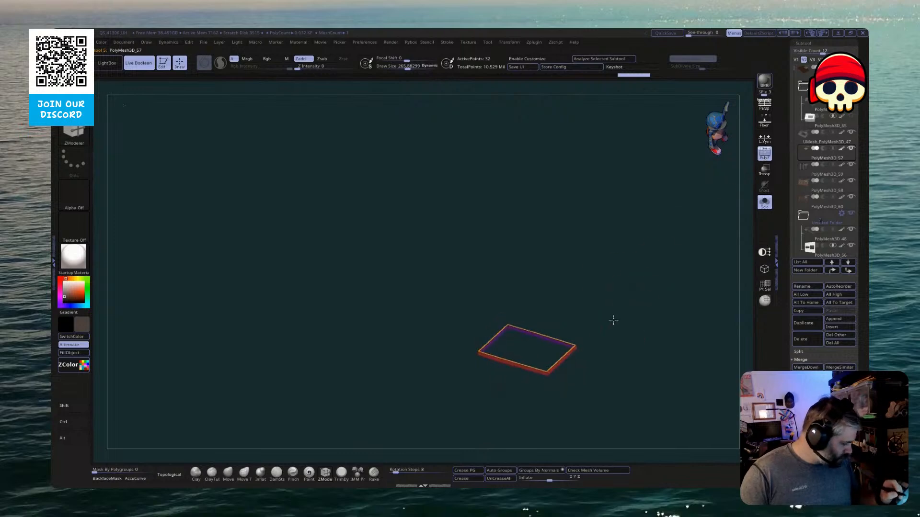
left_click_drag(610, 320, 592, 401)
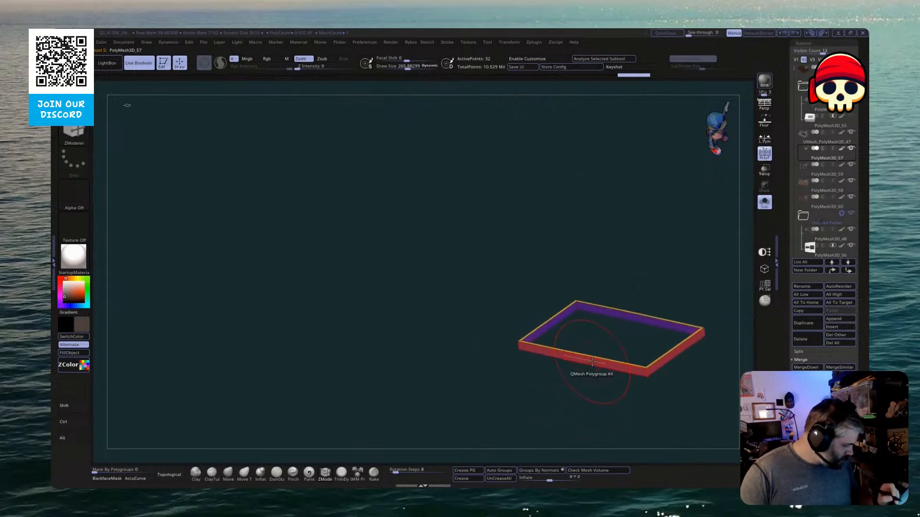
key("space")
left_click(765, 203)
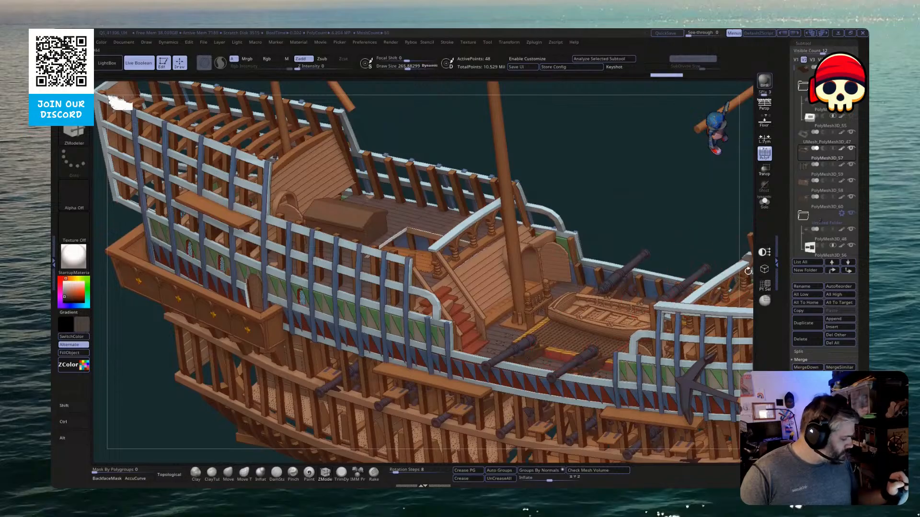
Merge the grating rim PolyMesh3D_57 down with the grating parts PolyMesh3D_59, PolyMesh3D_58 and PolyMesh3D_60
left_click_drag(745, 254, 752, 314)
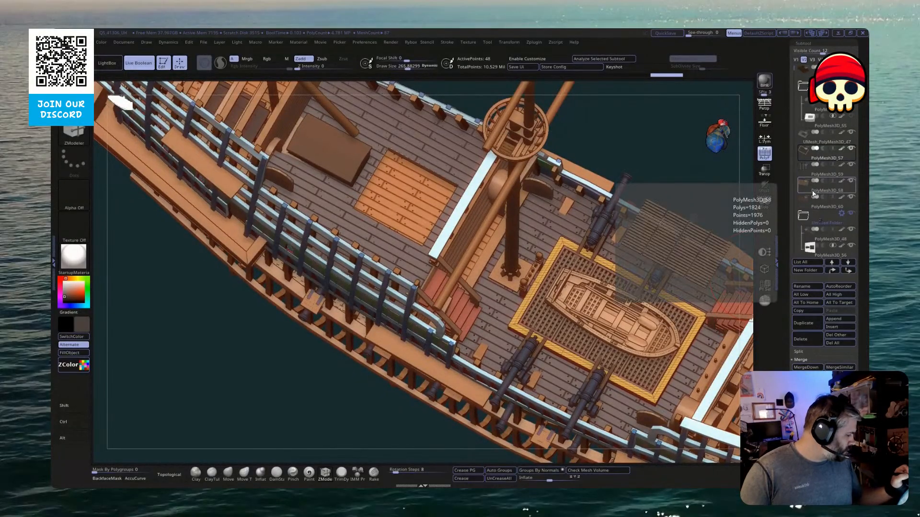
left_click(812, 368)
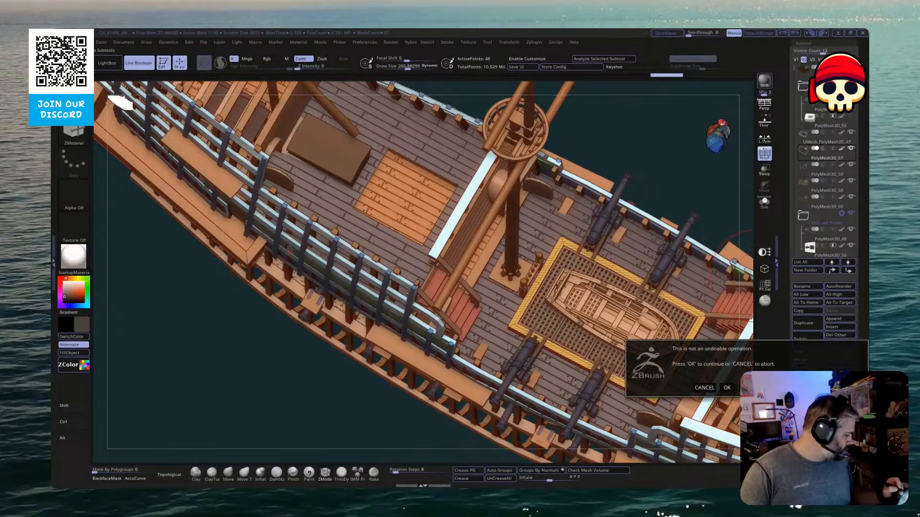
key("Return")
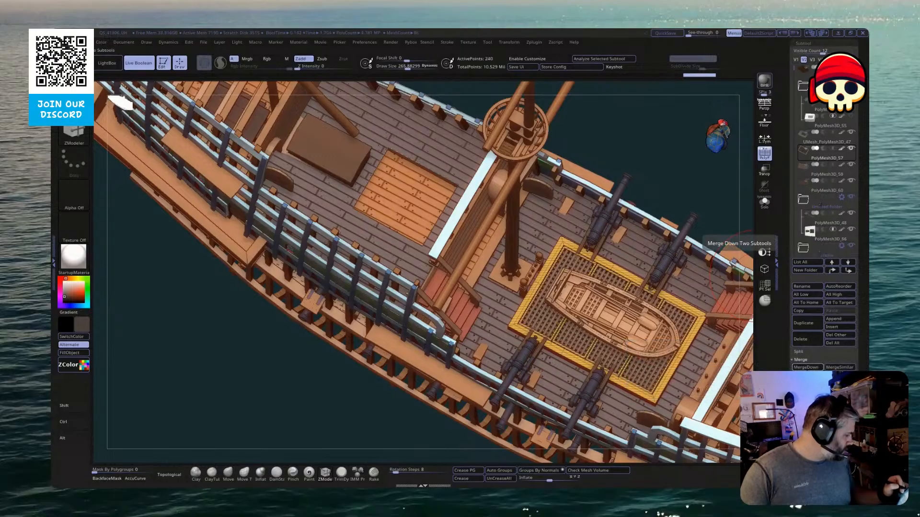
left_click(809, 368)
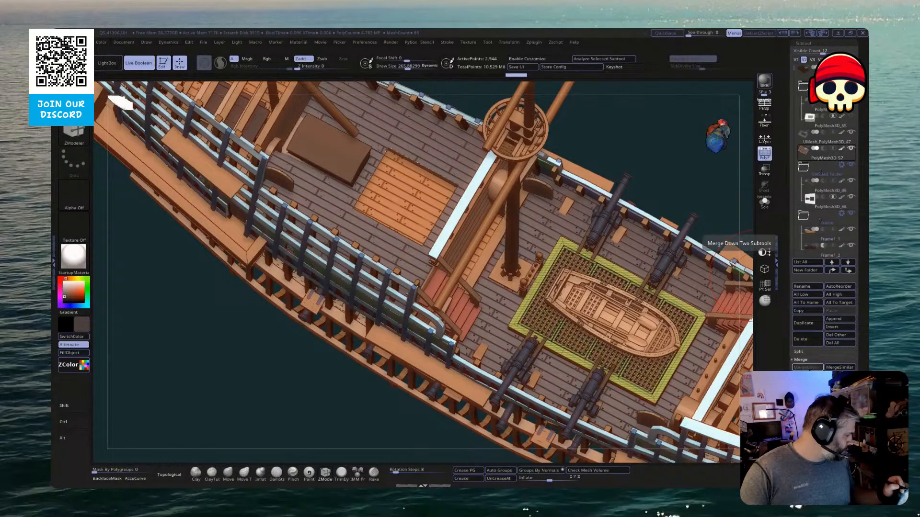
Check the merged grating on its own, show the ship again, and scale the grating down slightly beneath the rowboat
left_click(764, 201)
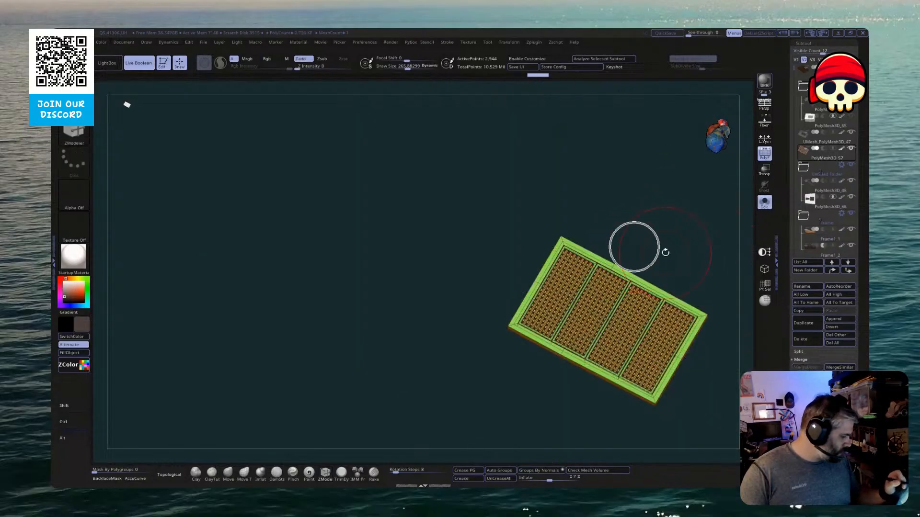
left_click(764, 206)
key("w")
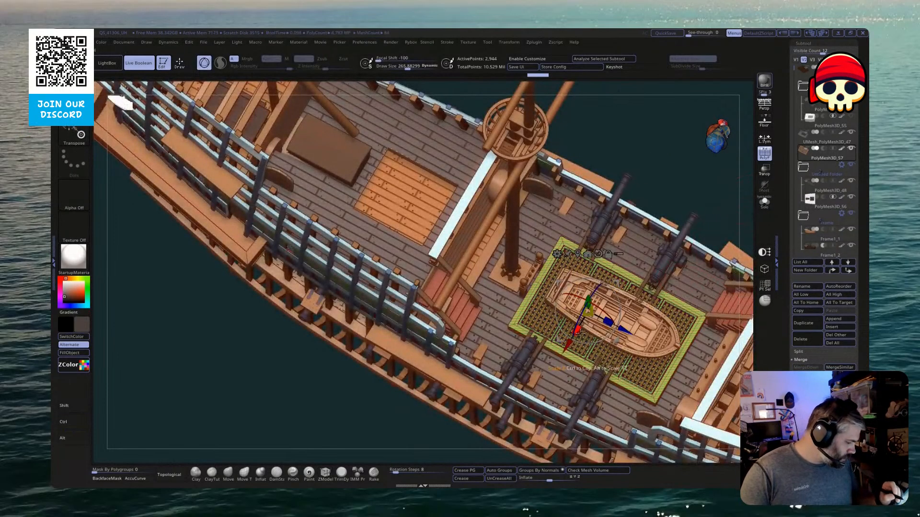
left_click_drag(589, 309, 588, 309, "alt")
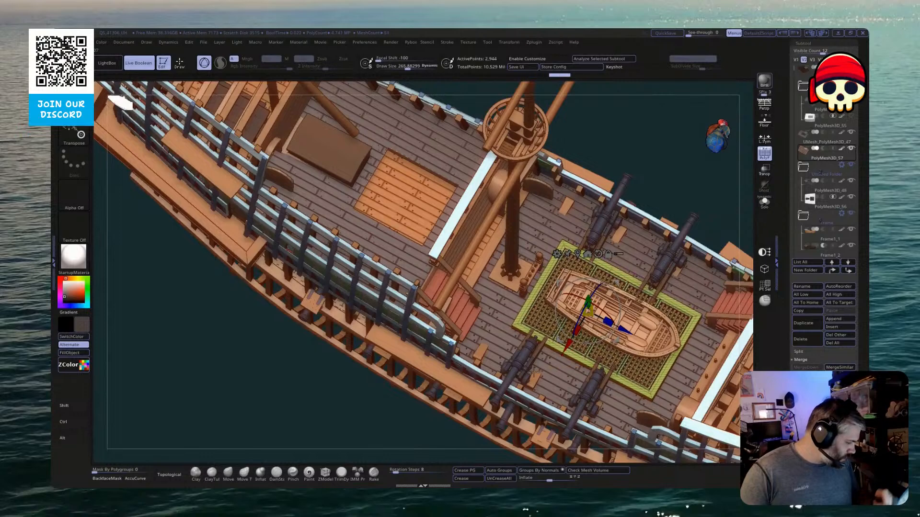
left_click_drag(418, 426, 412, 371)
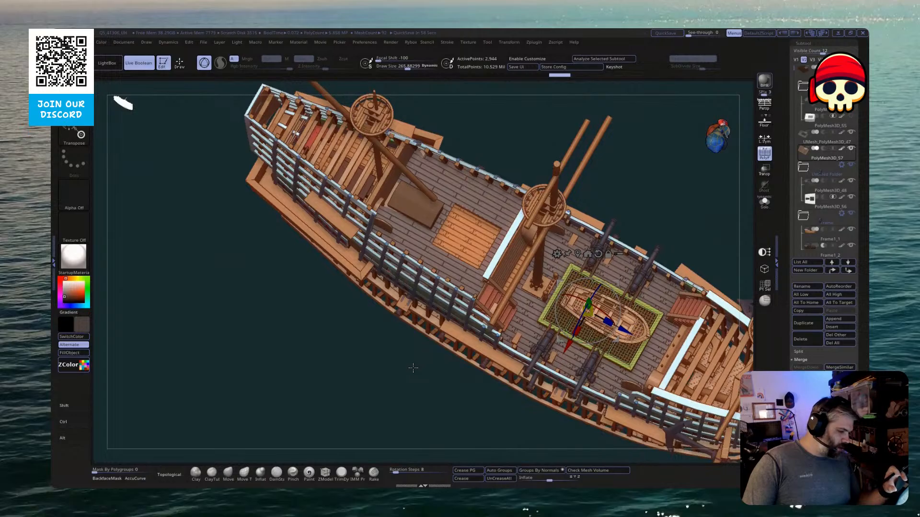
left_click_drag(413, 368, 487, 420)
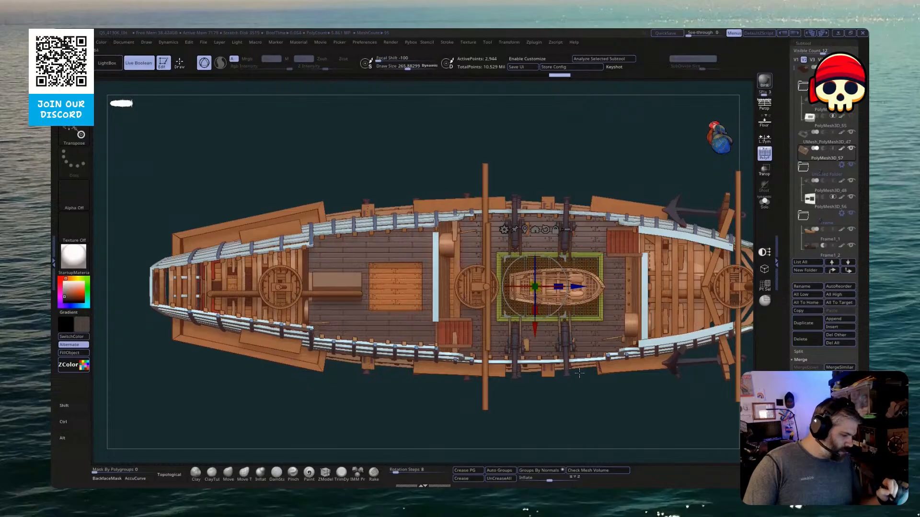
left_click_drag(579, 373, 580, 250)
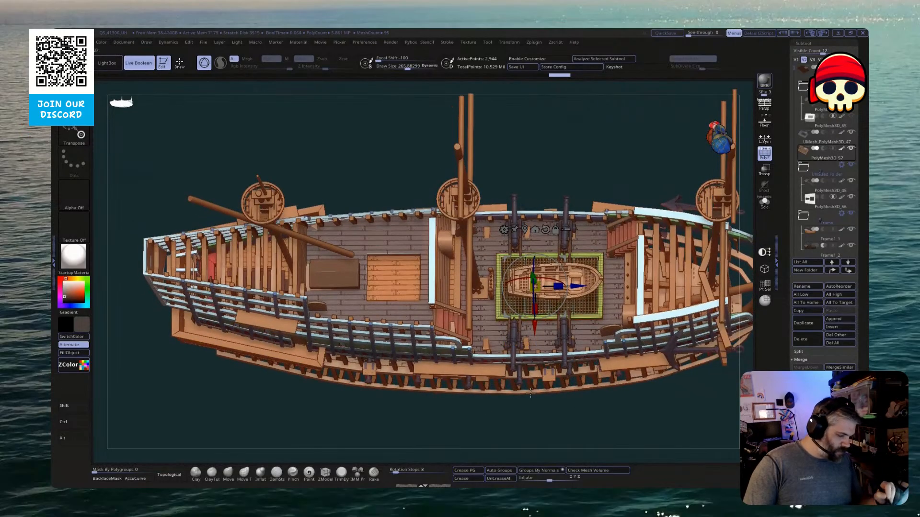
left_click_drag(531, 392, 516, 428)
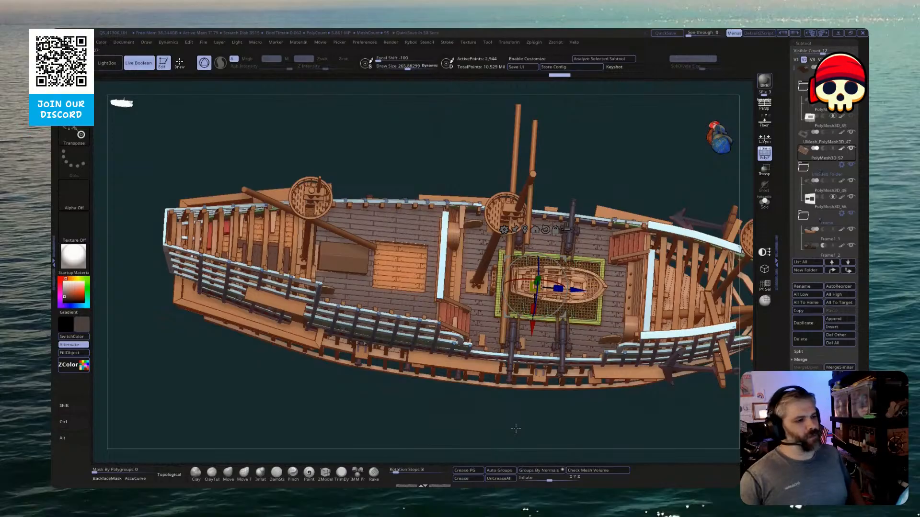
left_click_drag(431, 401, 448, 418)
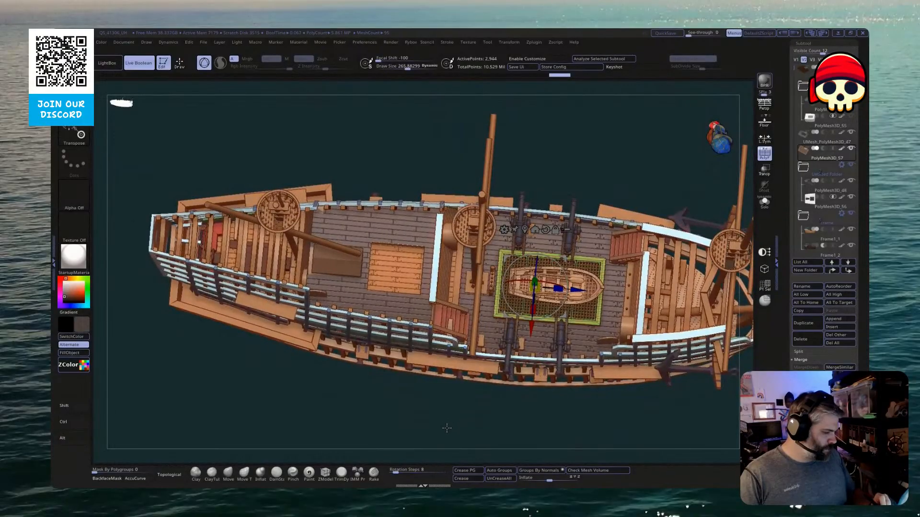
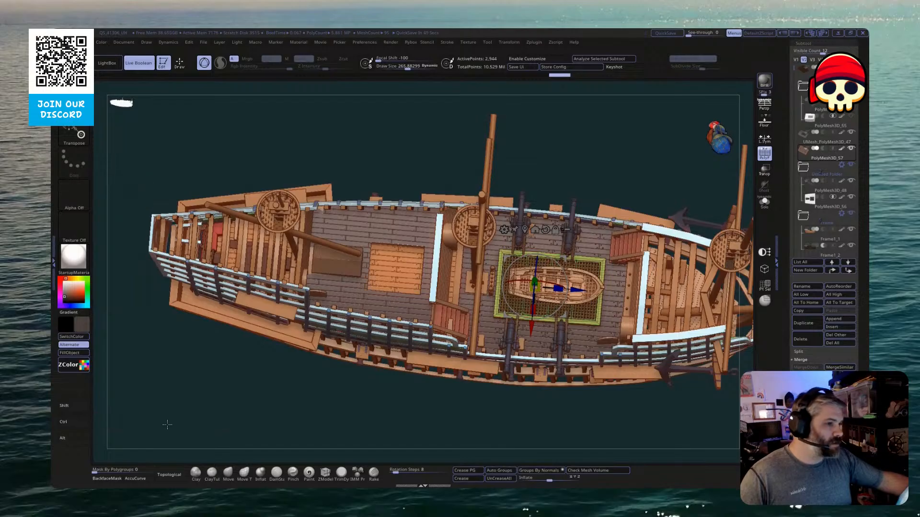
Isolate the merged grating PolyMesh3D_57 beneath the rowboat and frame it squarely from above
left_click_drag(515, 418, 520, 423)
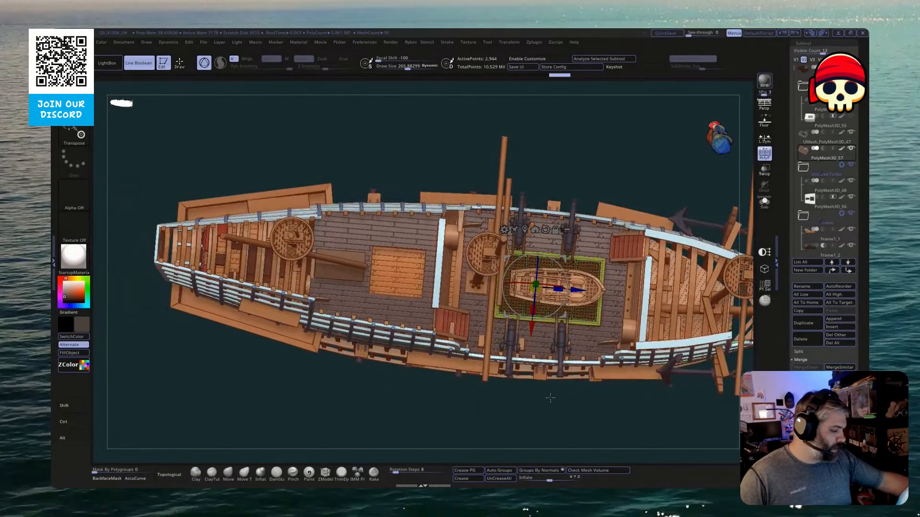
key("alt")
left_click_drag(565, 403, 594, 419, "alt")
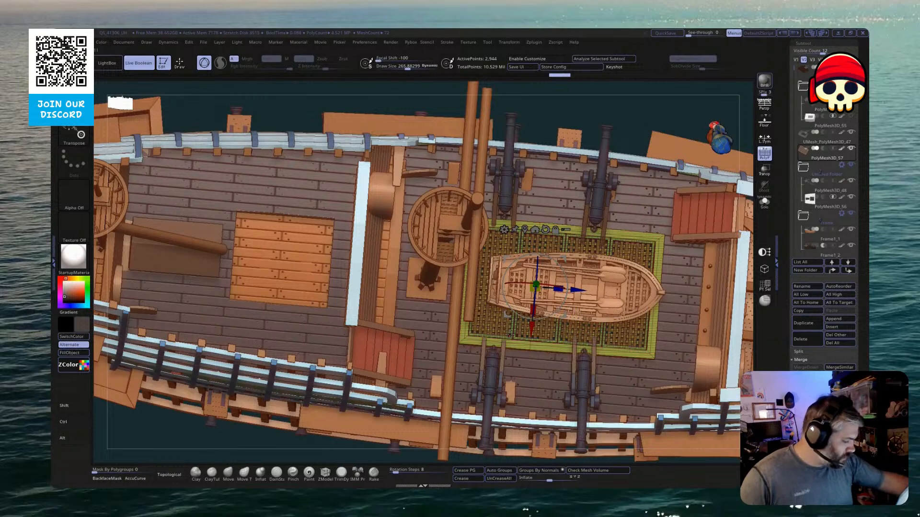
left_click(764, 203)
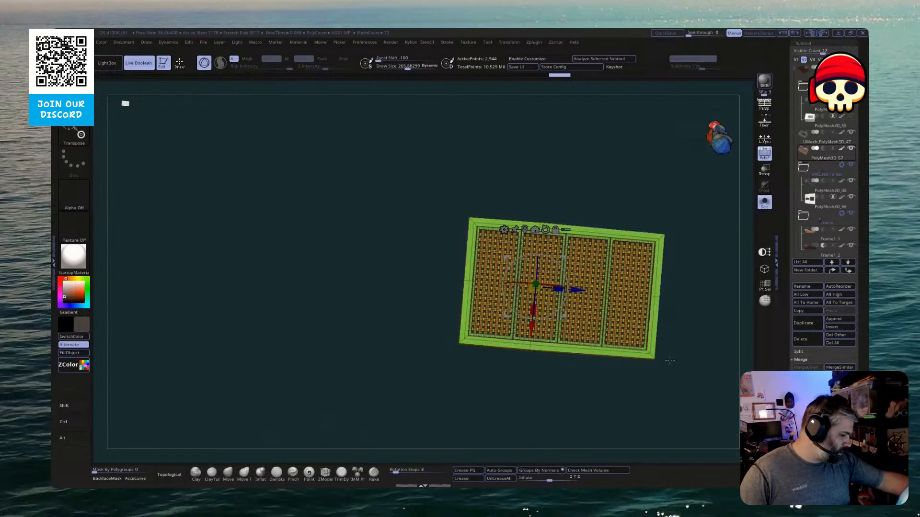
left_click_drag(667, 353, 624, 344)
key("f")
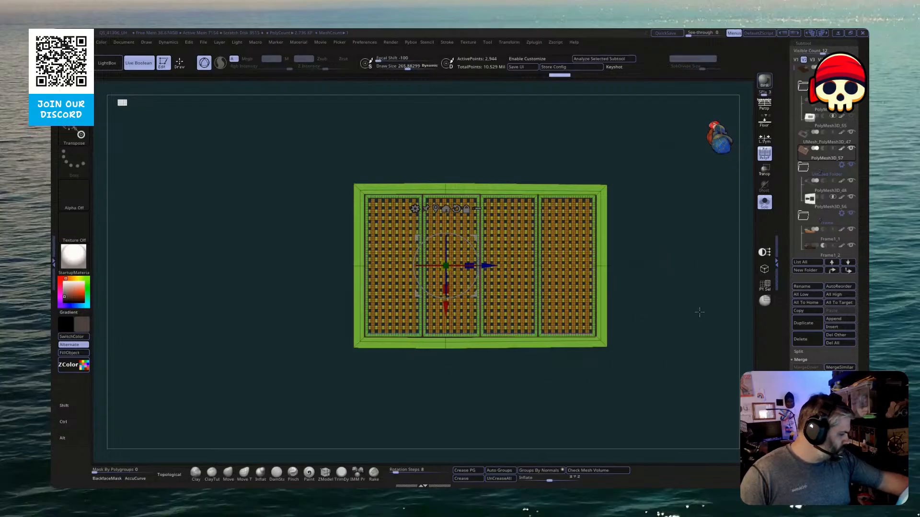
key("q")
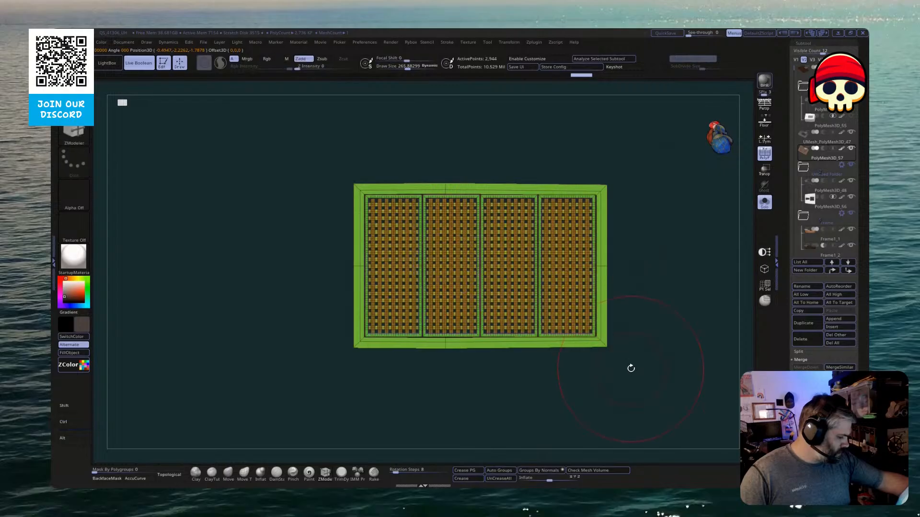
Hide the grating's outer rim and lattice bars, leaving only the four rectangular panel frames visible
left_click_drag(628, 382, 596, 335, "ctrl+shift")
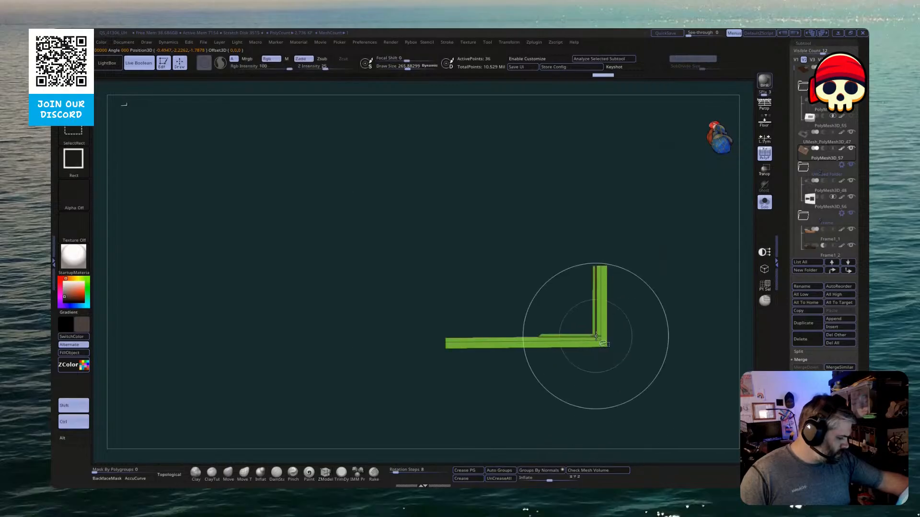
left_click(596, 335, "ctrl+shift")
left_click_drag(682, 362, 370, 345, "ctrl+shift")
left_click(608, 396, "ctrl+shift")
left_click(591, 433, "ctrl+shift")
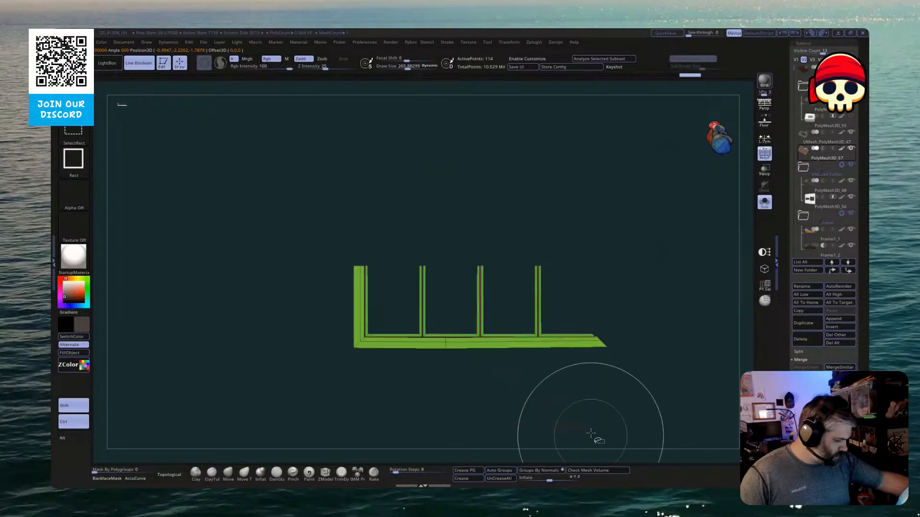
left_click(589, 427, "ctrl+shift")
left_click(627, 431, "ctrl+shift")
left_click(656, 431, "ctrl+shift")
left_click_drag(643, 390, 637, 361, "ctrl+alt+shift")
left_click(684, 404, "ctrl+shift")
left_click(694, 417, "ctrl+shift")
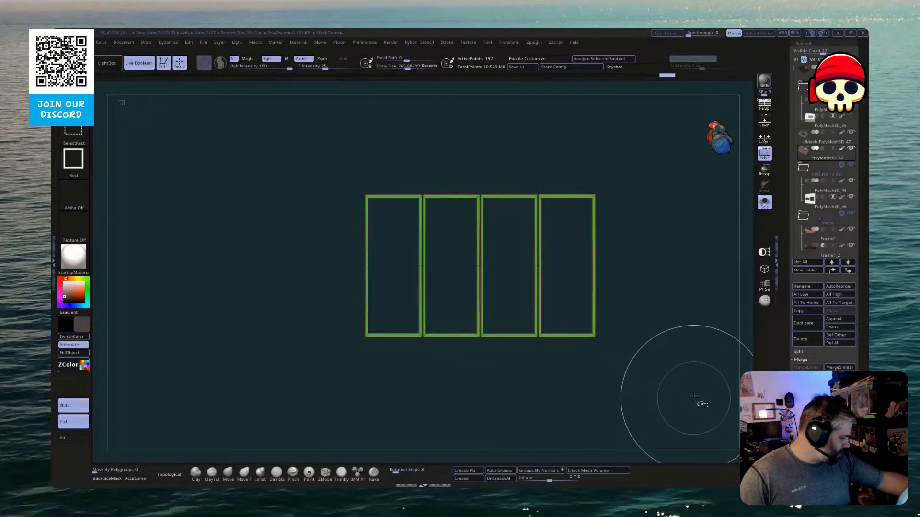
Invert the visibility, split the four hidden panel frames off the grating as a separate subtool, and select that subtool
left_click(681, 342, "ctrl+shift")
left_click(801, 352)
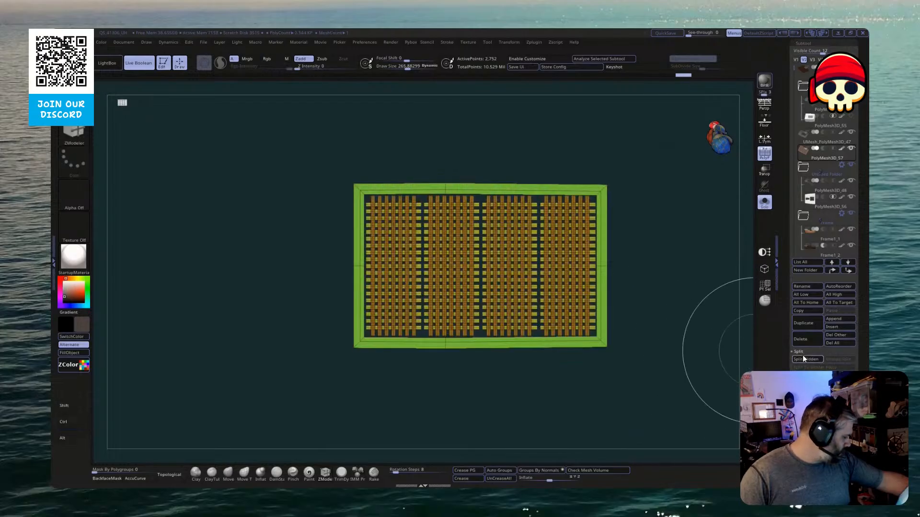
left_click(803, 359)
left_click(843, 167)
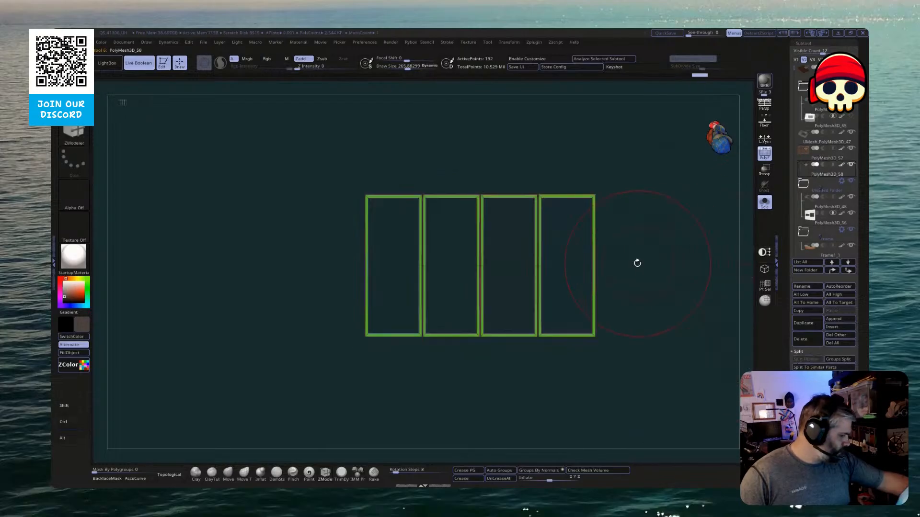
Try to scale the panel frames to about 0.79 of their combined length with the ship shown, and undo it
key("w")
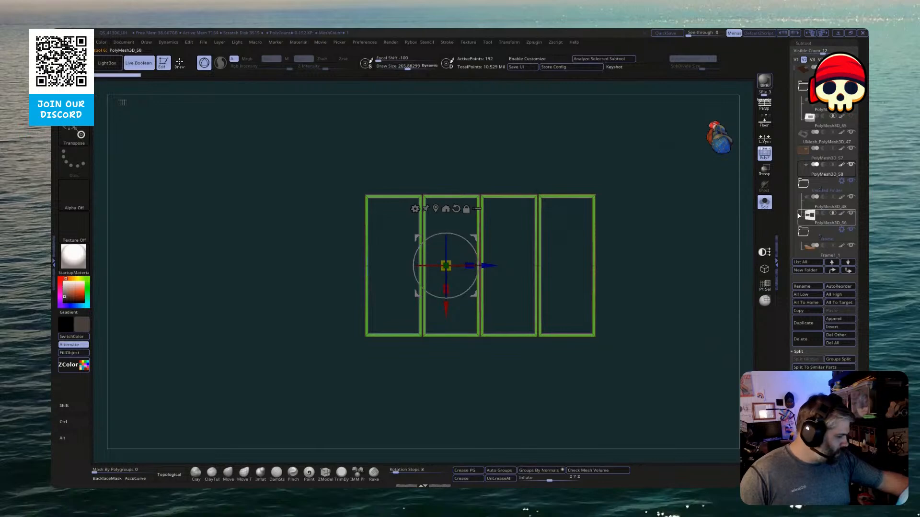
left_click(764, 201)
left_click_drag(470, 266, 454, 264)
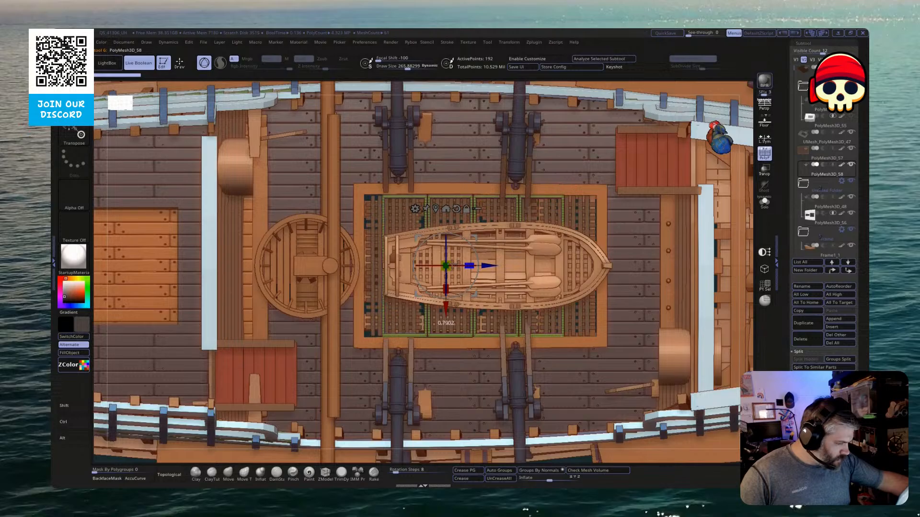
key("ctrl+z")
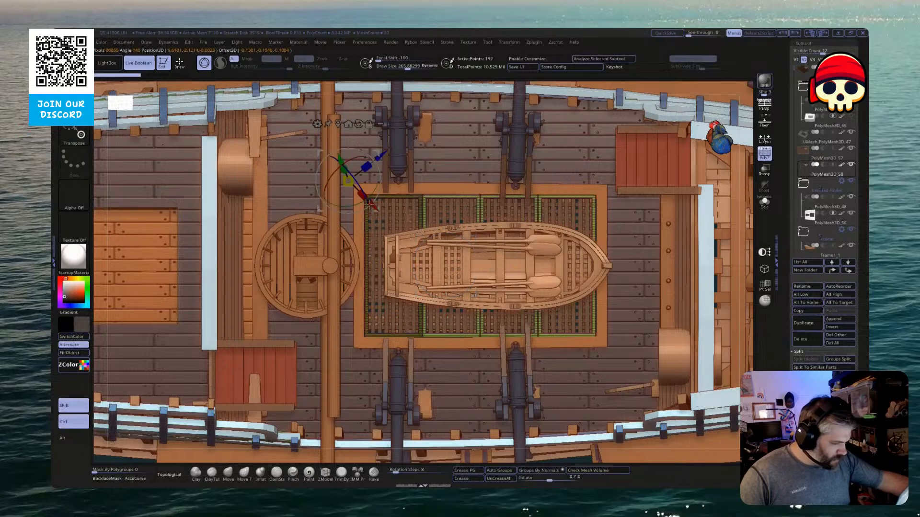
Set the gizmo at the panel frames' end nearest the mast and scale all four together to about half their combined length
left_click(765, 202)
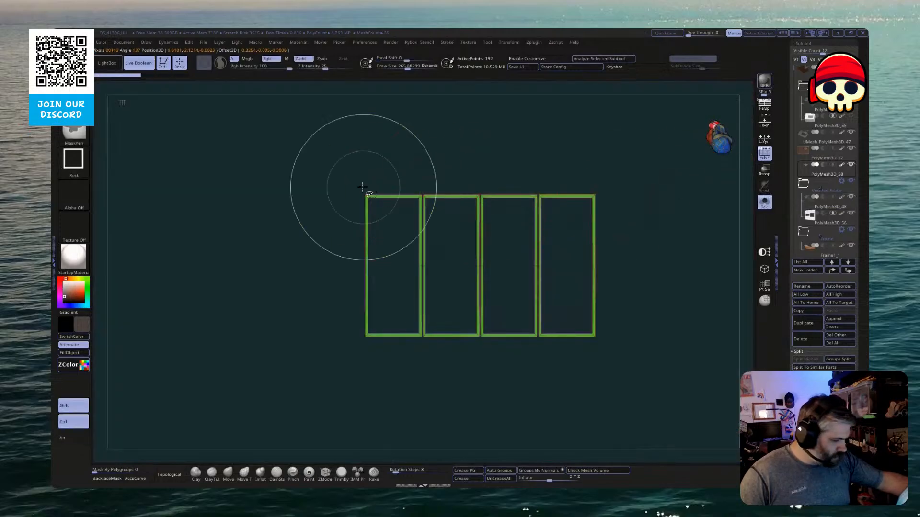
left_click(390, 216, "ctrl+shift")
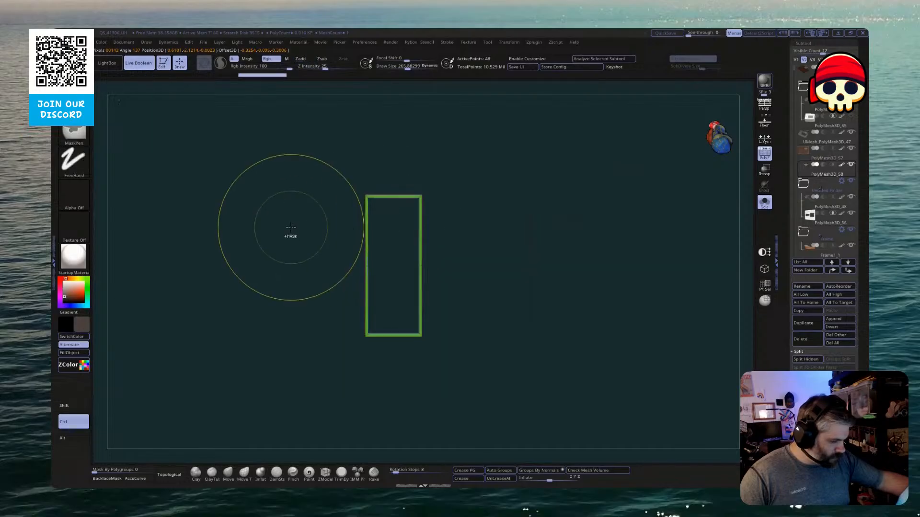
key("w")
left_click(405, 214, "ctrl+shift")
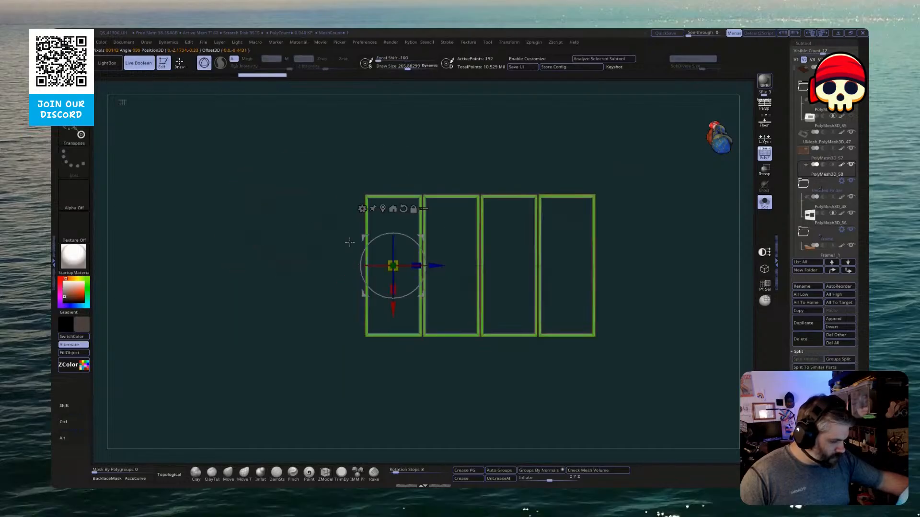
left_click(765, 202)
mouse_move(393, 265)
left_mouse_down()
mouse_move(435, 264)
mouse_move(374, 263)
left_mouse_up()
key("alt")
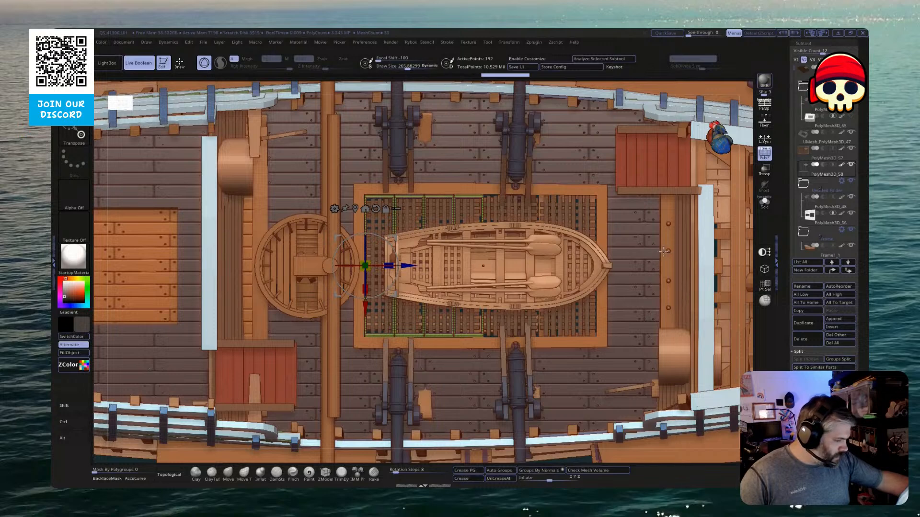
key("ctrl")
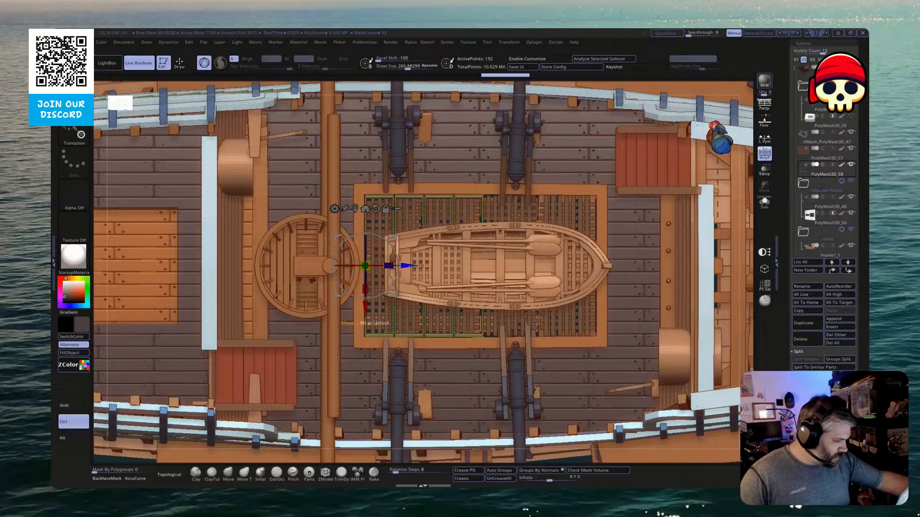
Isolate the outer side bar at the far end of the panel frames, inspect its thickness, and show all frames with the ship
left_click(764, 202)
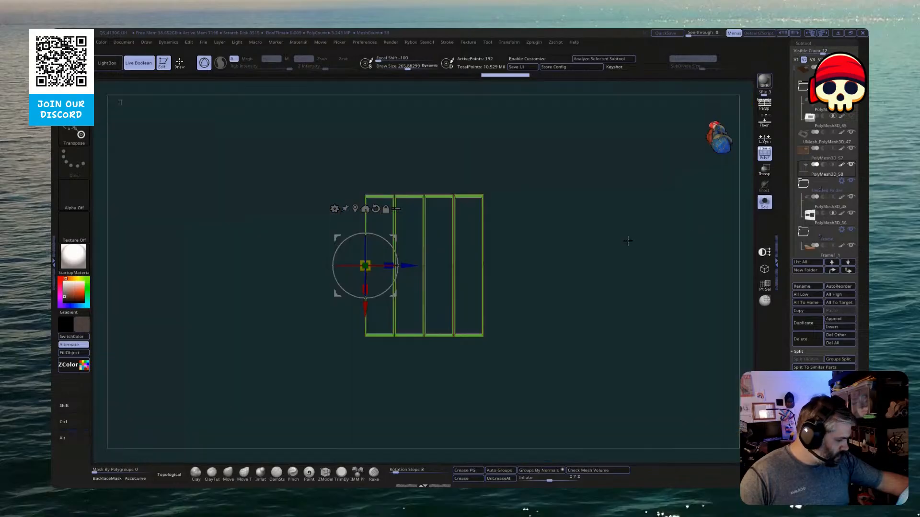
key("ctrl+shift")
left_click_drag(492, 262, 465, 274, "ctrl+shift")
key("ctrl+shift+a")
key("ctrl+z")
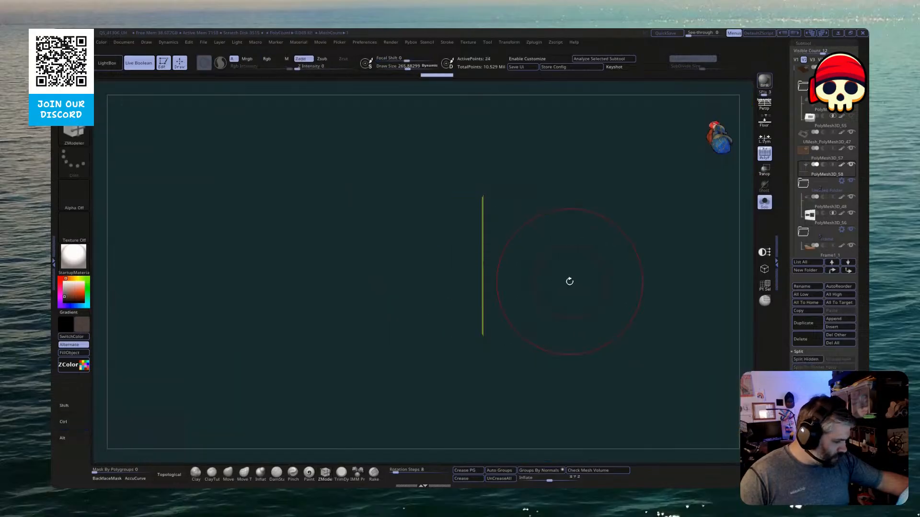
key("w")
left_click(483, 239, "alt")
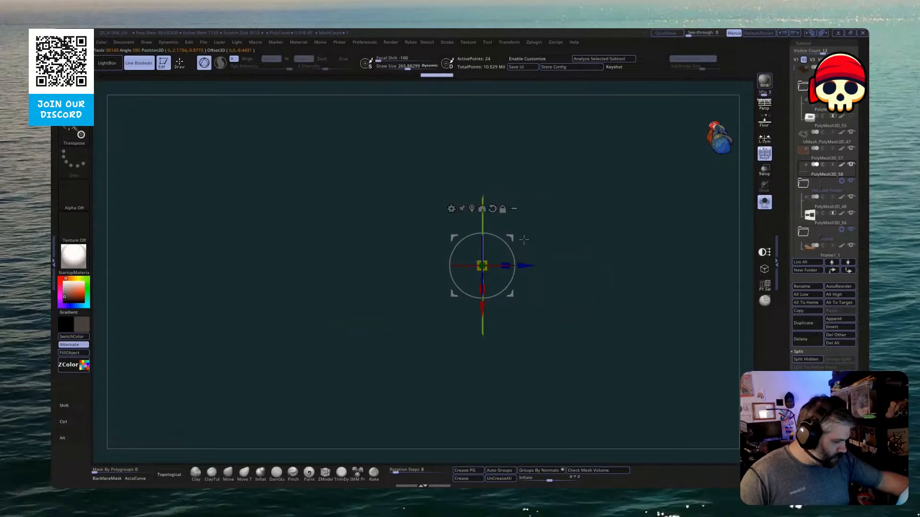
mouse_move(563, 256)
left_mouse_down()
mouse_move(616, 366)
mouse_move(604, 318)
left_mouse_up()
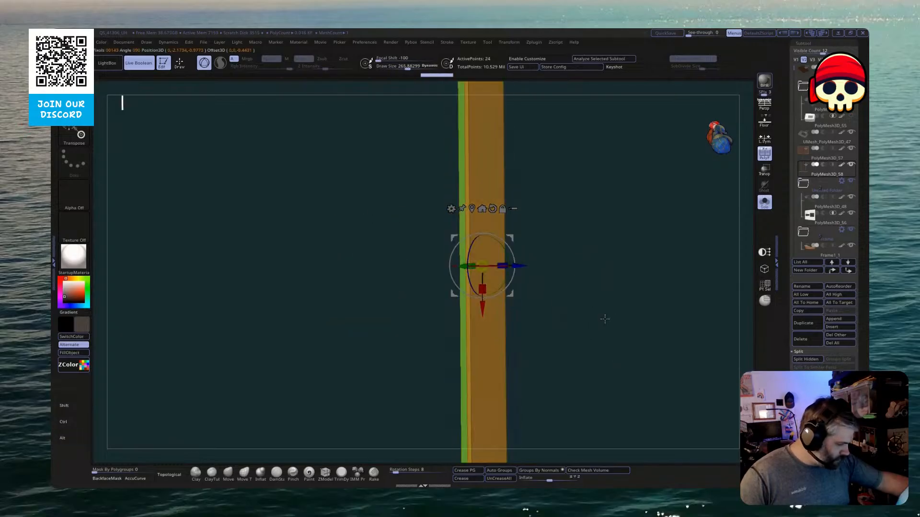
key("q")
left_click(621, 268, "ctrl+shift")
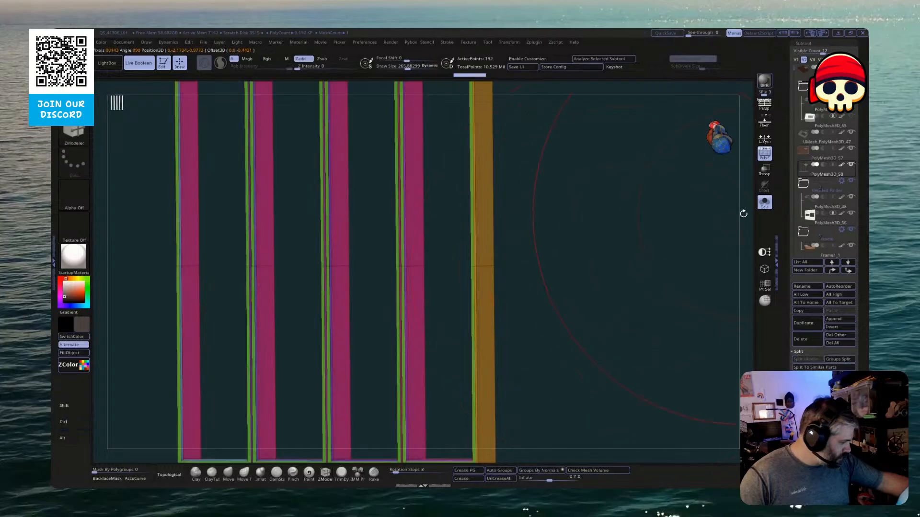
left_click(764, 205)
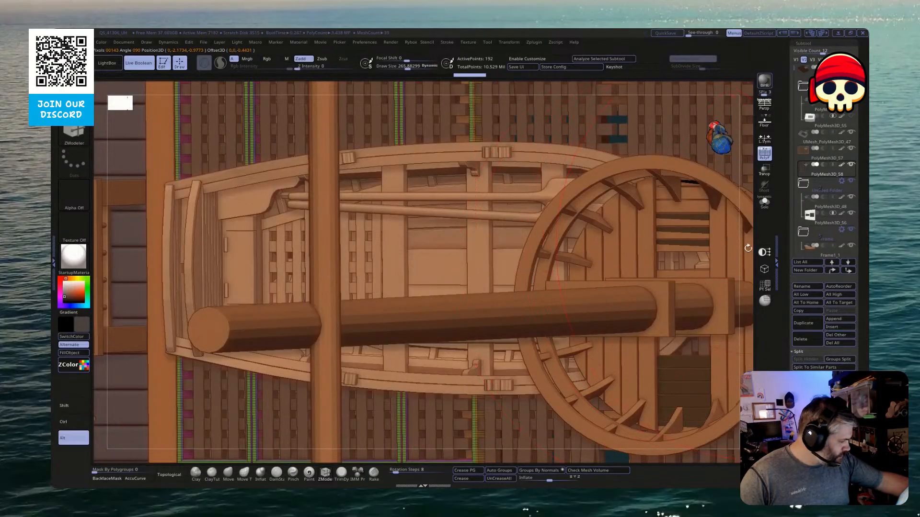
Compare the shortened panel frames with the lattice and rim around the rowboat, viewing them isolated and in place
left_click_drag(714, 154, 690, 206, "alt")
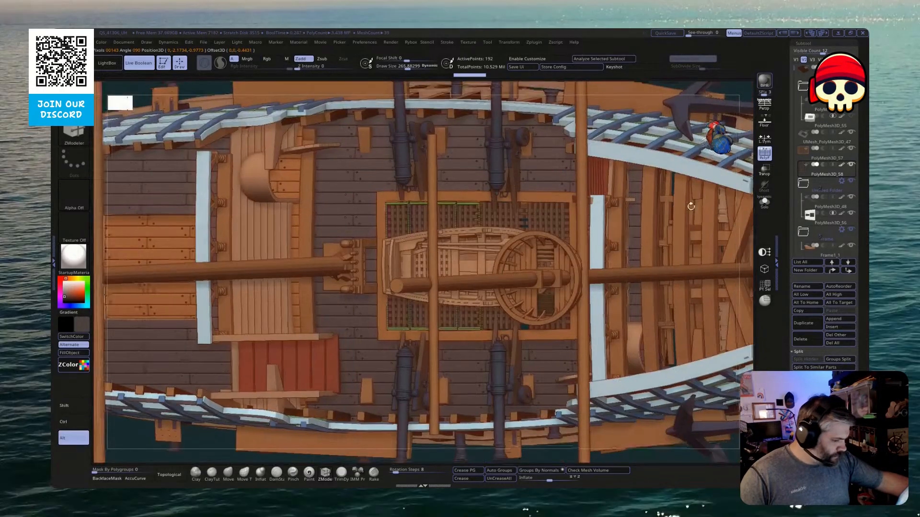
left_click(763, 208)
mouse_move(668, 234)
left_mouse_down()
mouse_move(599, 260)
mouse_move(622, 278)
mouse_move(626, 246)
mouse_move(614, 263)
mouse_move(613, 253)
left_mouse_up()
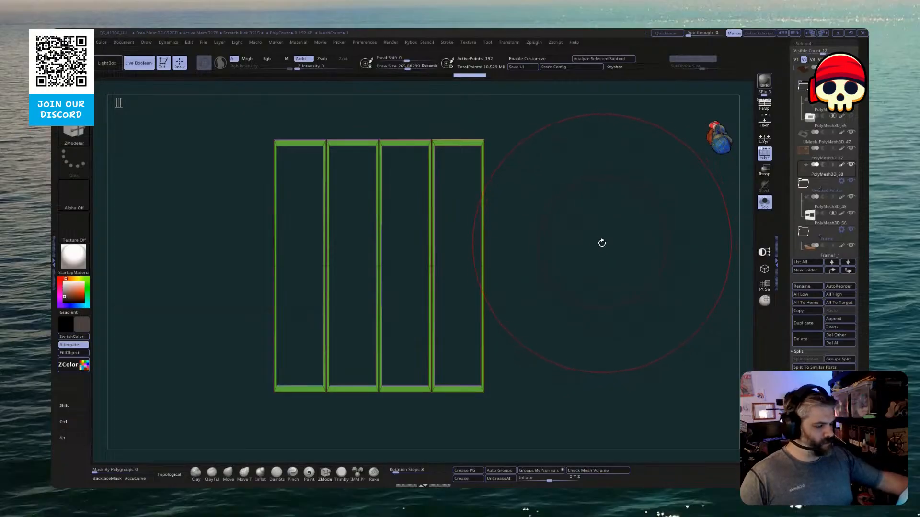
left_click(765, 206)
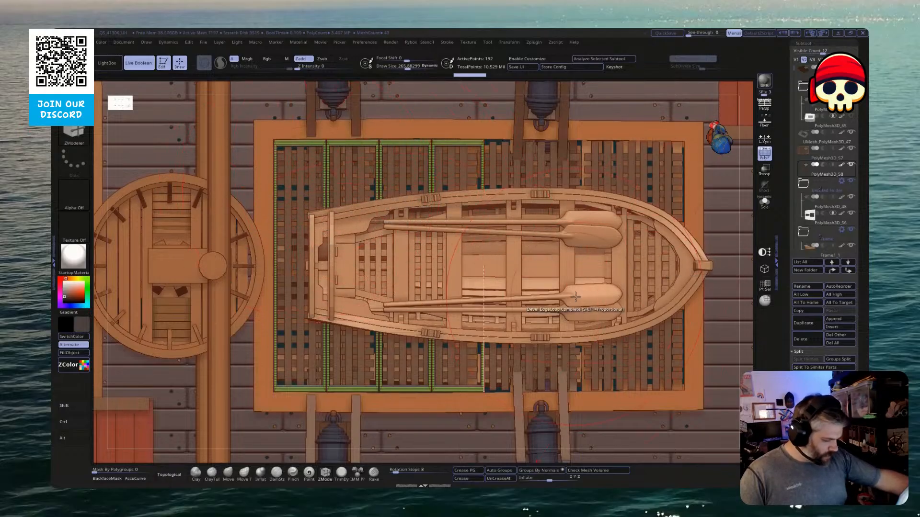
key("alt")
left_click_drag(744, 278, 740, 137, "alt")
key("ctrl")
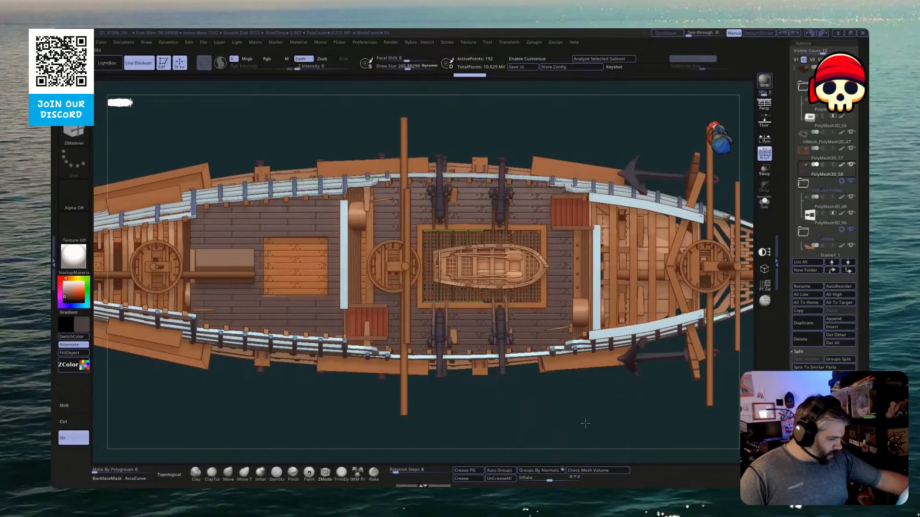
Isolate the panel frames and mask them so that only their short end bars stay unmasked
left_click_drag(585, 425, 556, 445, "alt")
left_click(765, 203)
left_click_drag(579, 187, 551, 208, "alt")
left_click_drag(544, 165, 144, 210, "ctrl")
left_click_drag(212, 360, 489, 358, "ctrl")
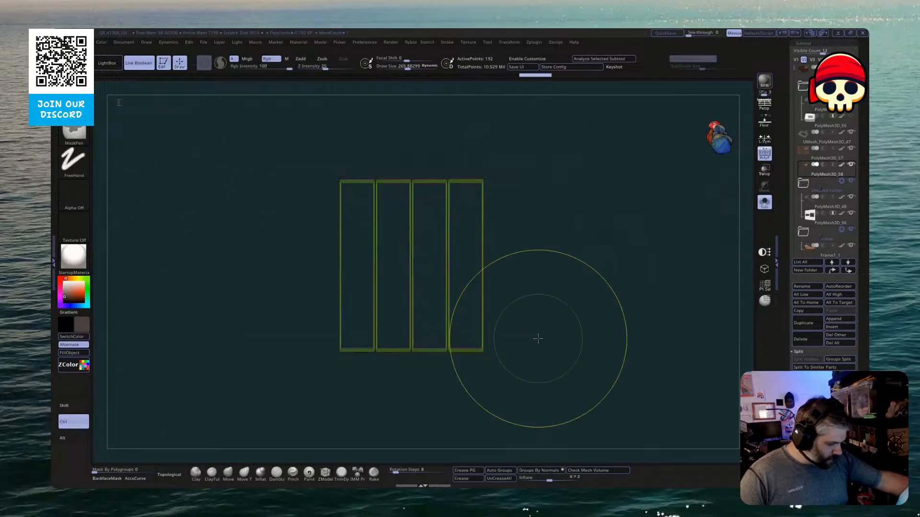
Set the gizmo at the centre of the unmasked short end bars and scale them along X to make the bars thinner
key("w")
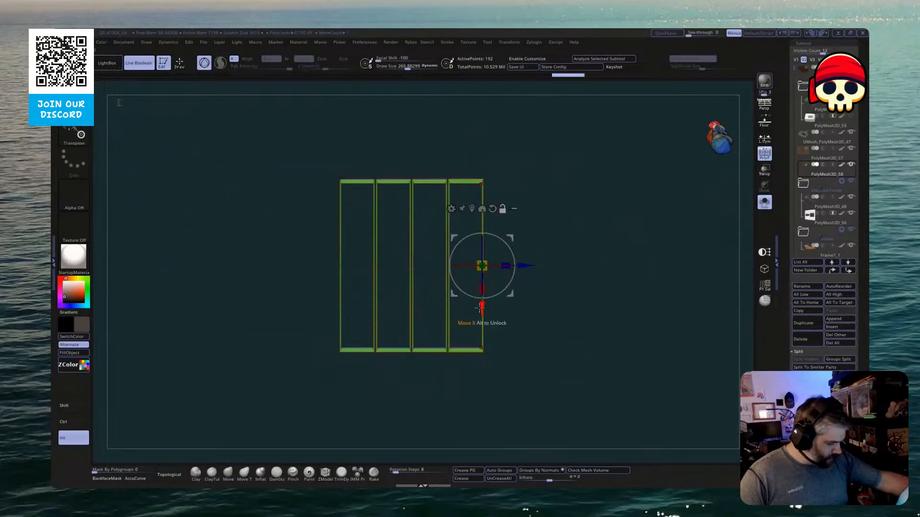
left_click_drag(474, 322, 489, 422, "alt")
left_click_drag(581, 415, 502, 349, "alt")
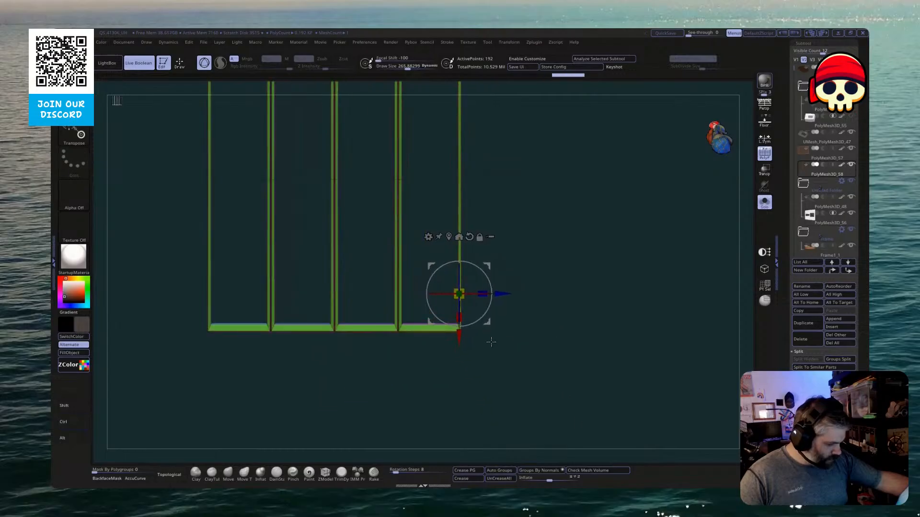
left_click(449, 236)
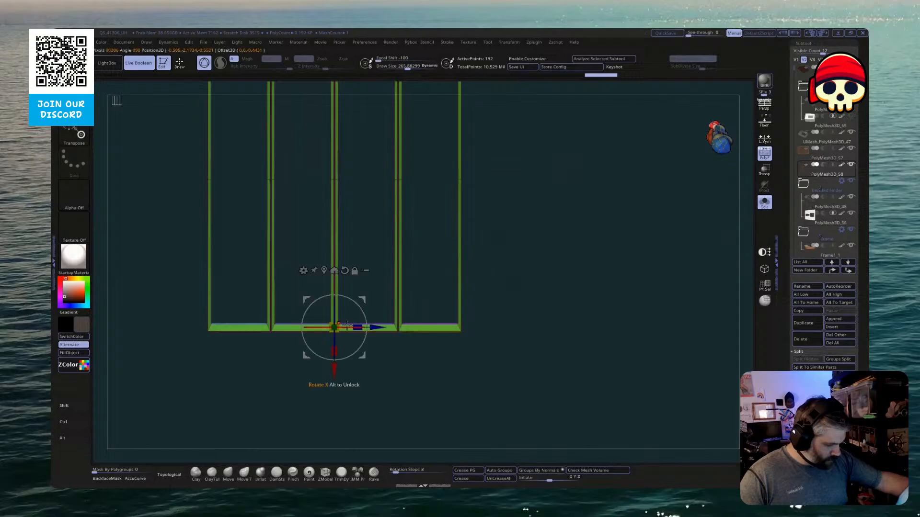
left_click_drag(431, 376, 460, 369, "alt")
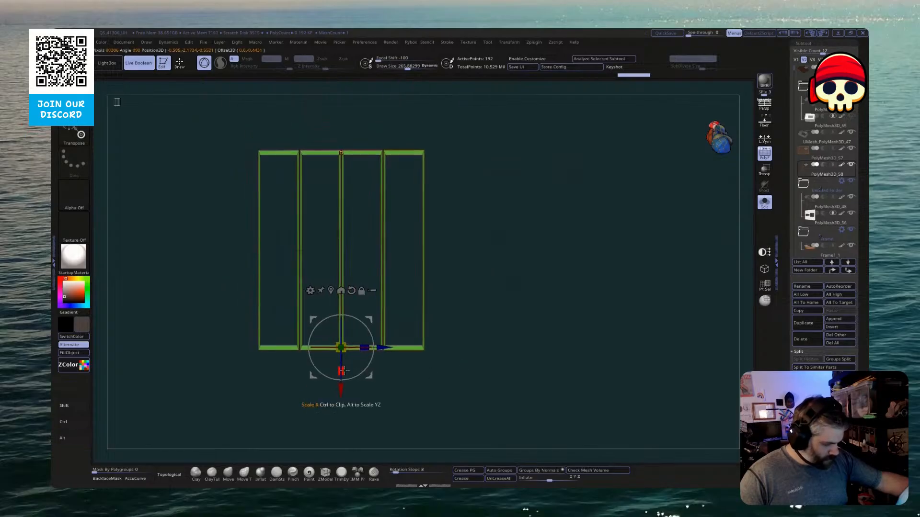
left_click_drag(567, 250, 479, 405, "alt")
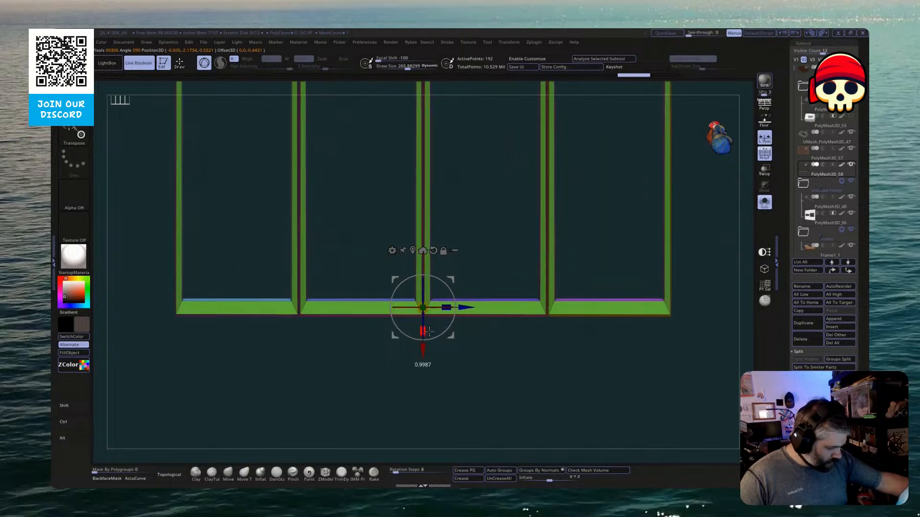
left_click_drag(429, 331, 460, 140)
Show the ship and move the frames' short end bars slightly outward to meet the rim, checking the fit around the rowboat
left_click(763, 201)
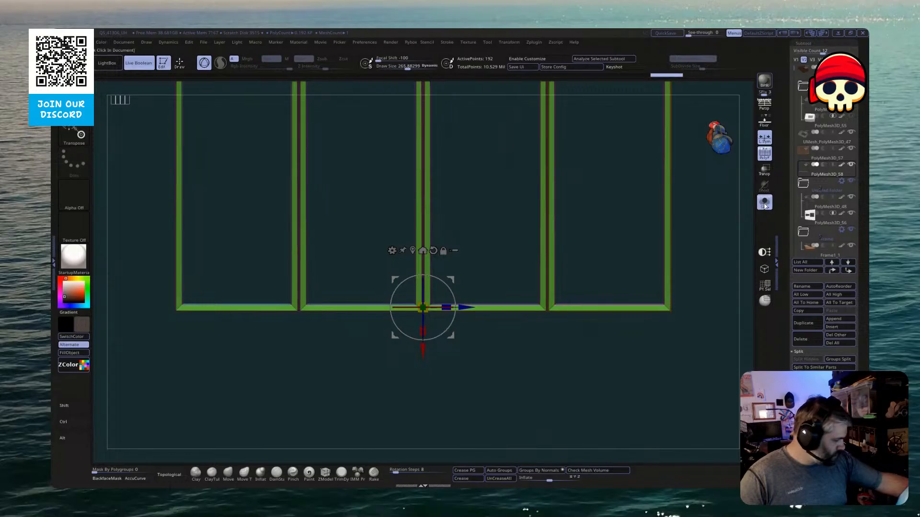
left_click_drag(421, 353, 416, 357)
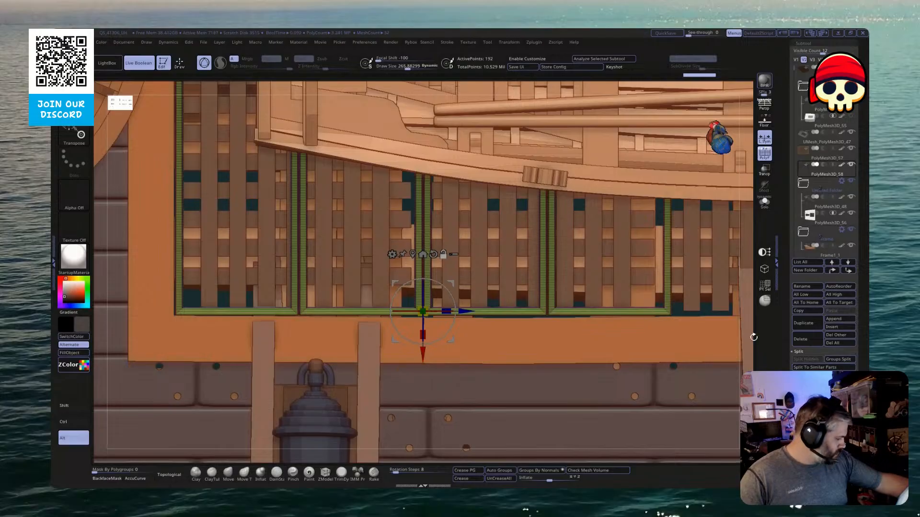
left_click_drag(753, 337, 685, 102, "alt")
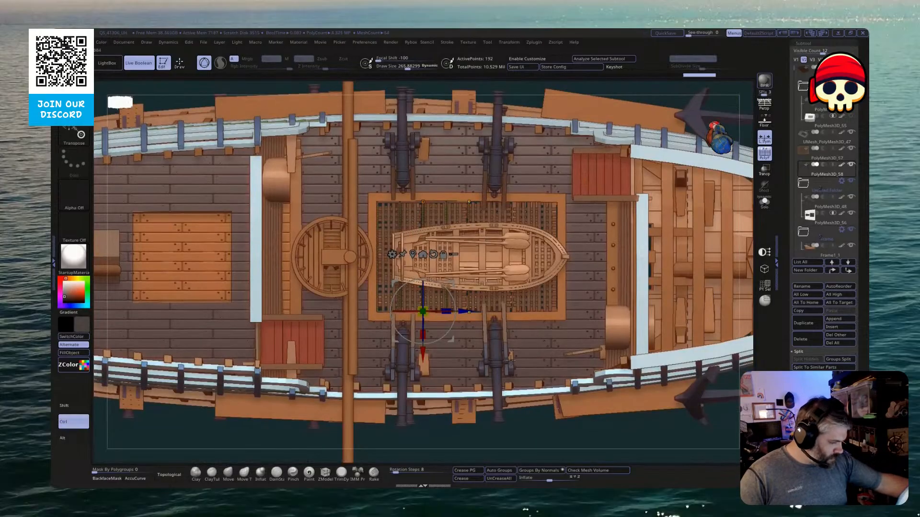
Isolate the four panel frames, clear their mask, and duplicate them along Z beside the originals to form a row of eight
left_click(763, 203)
left_click_drag(681, 234, 462, 370, "alt")
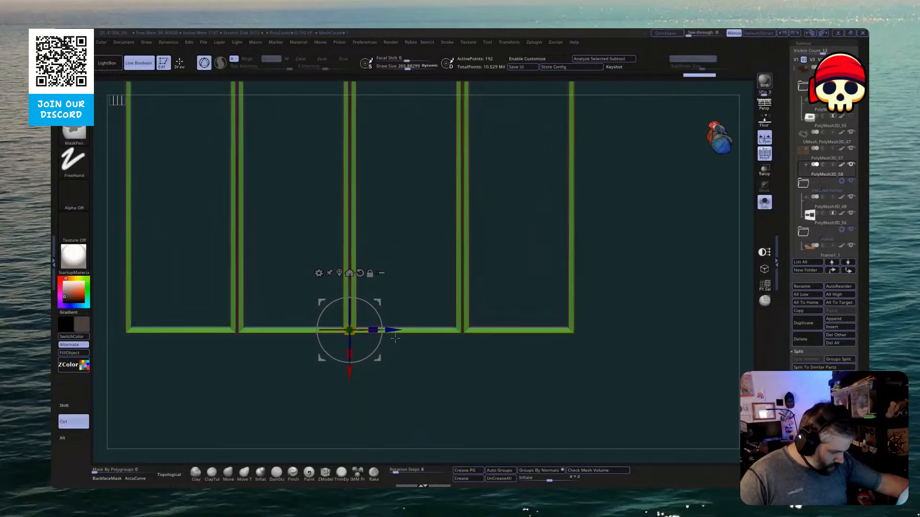
left_click_drag(393, 352, 423, 370, "ctrl")
left_click_drag(393, 334, 844, 351, "ctrl")
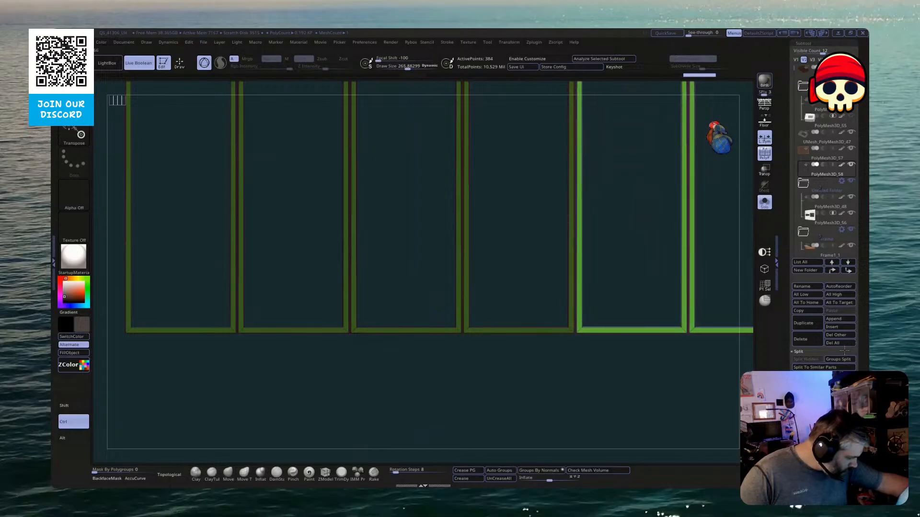
left_click_drag(844, 351, 842, 351, "ctrl")
right_click_drag(692, 423, 717, 337, "ctrl")
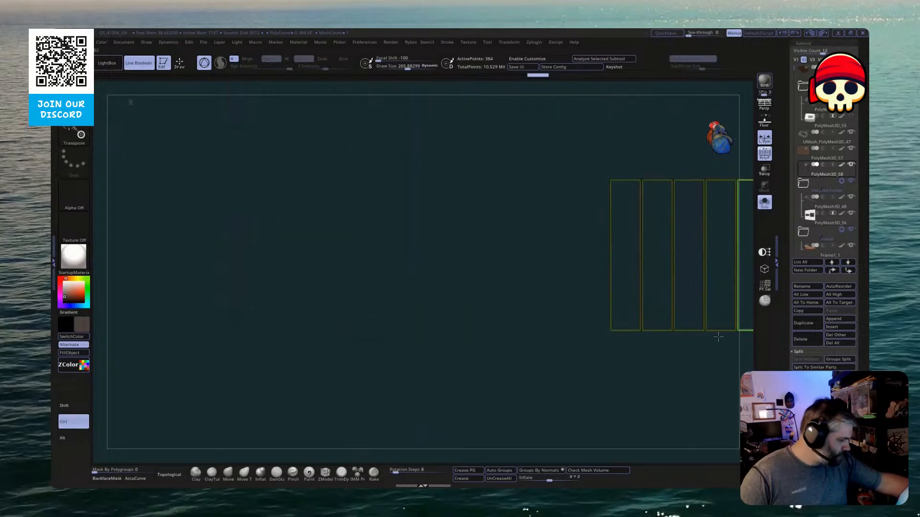
right_click_drag(675, 383, 366, 358, "alt")
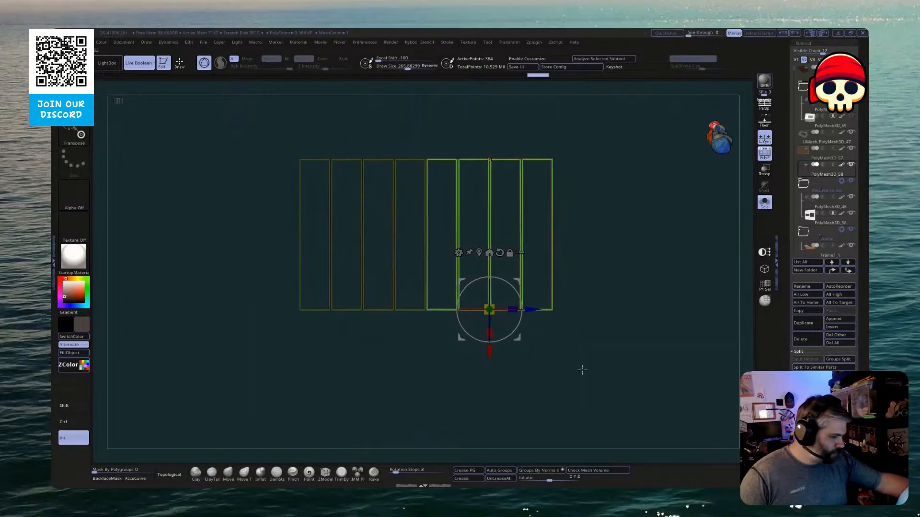
Clear the mask, reselect the panel frames subtool PolyMesh3D_58, and centre the gizmo on all eight frames
left_click(762, 203)
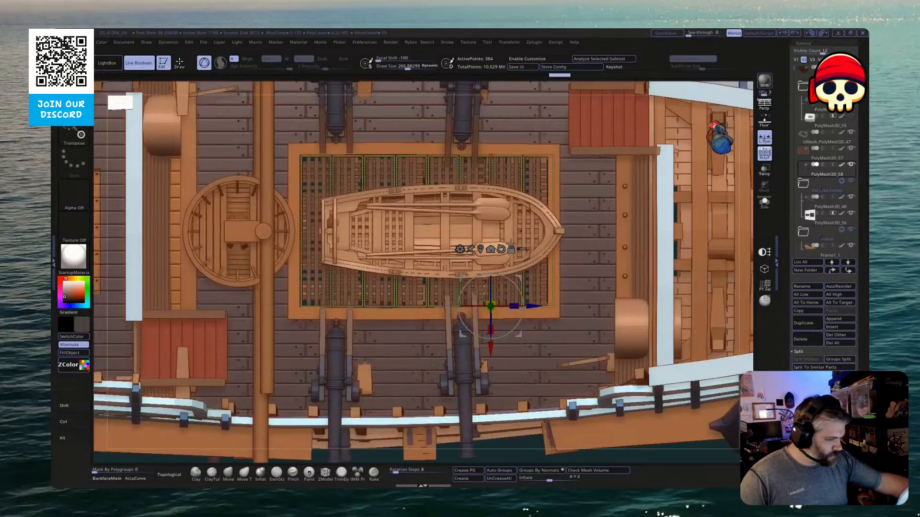
key("alt")
left_click(490, 250, "alt")
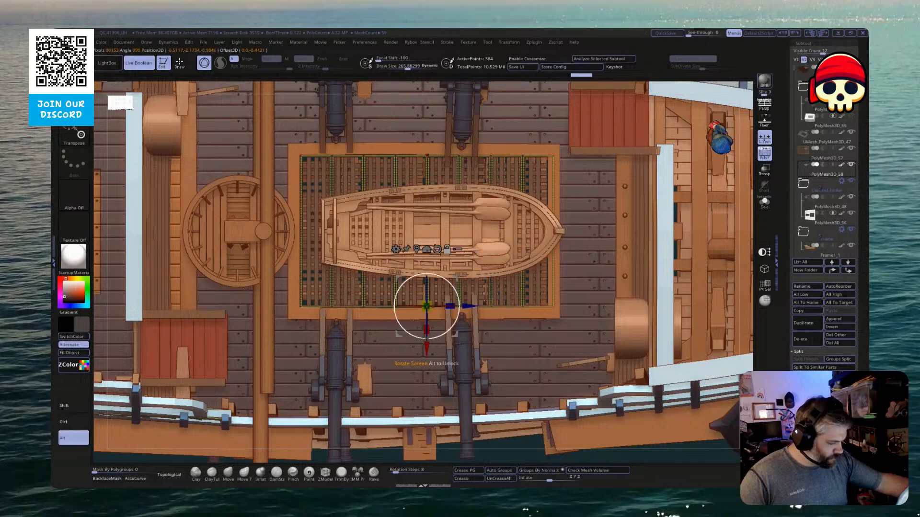
left_click(490, 250, "alt")
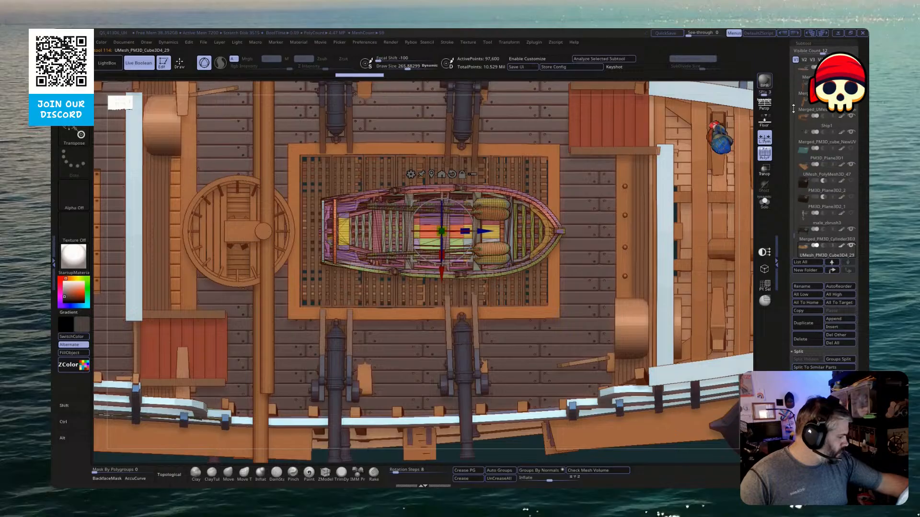
left_click_drag(794, 81, 794, 61)
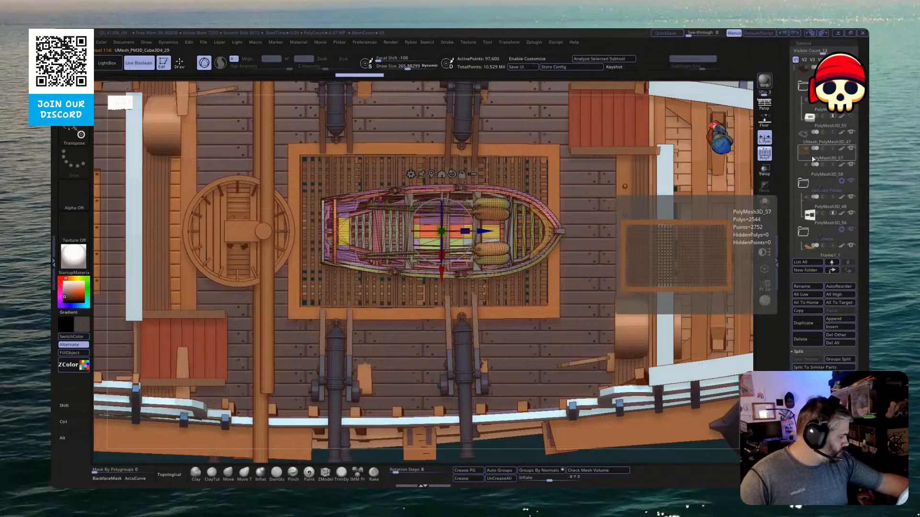
left_click(811, 176)
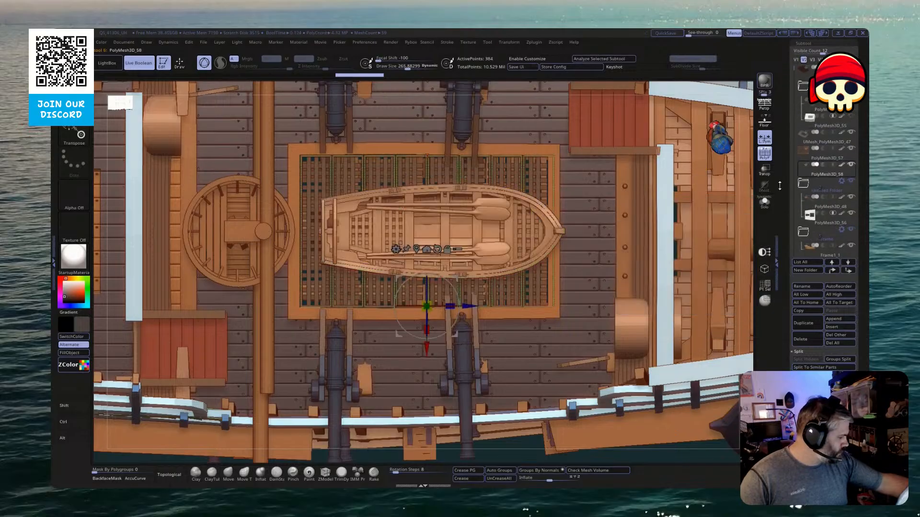
left_click(763, 206)
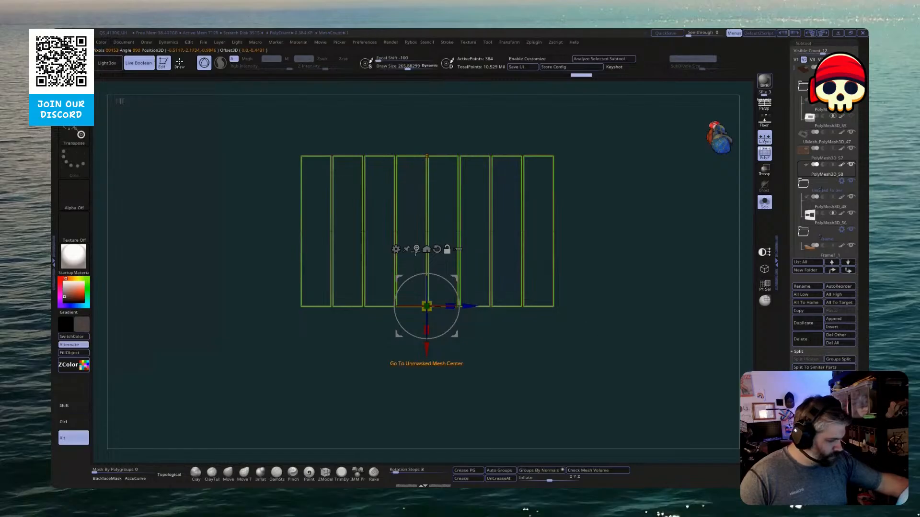
left_click(416, 249)
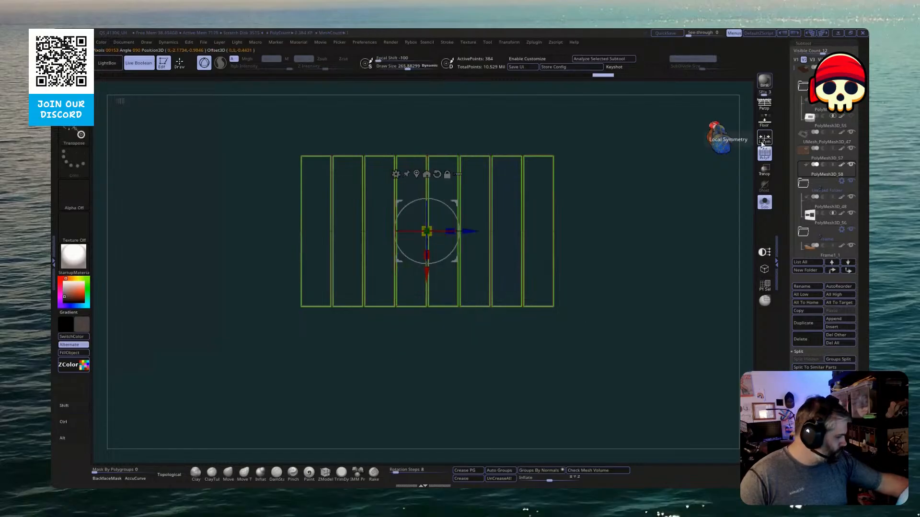
Show the ship and slightly scale and shift the eight frames along Z so the row fits inside the grating's rim
left_click(764, 203)
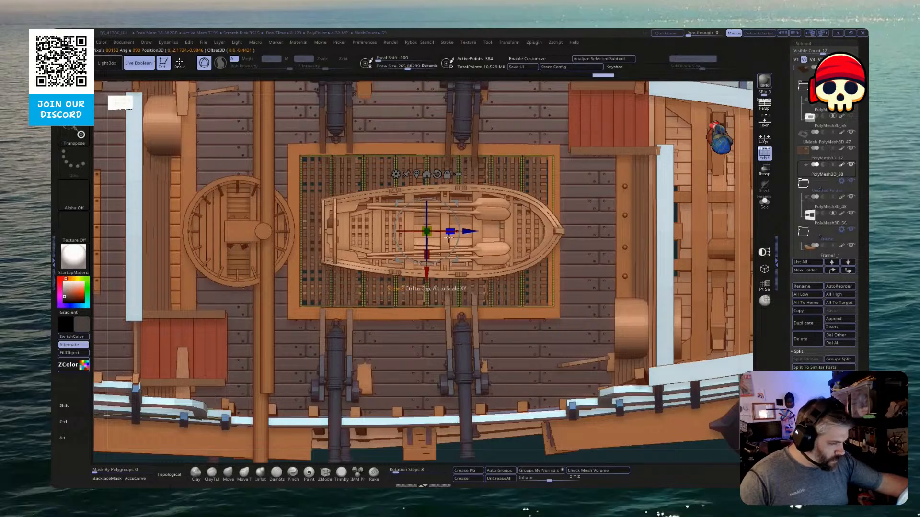
left_click_drag(451, 231, 472, 231)
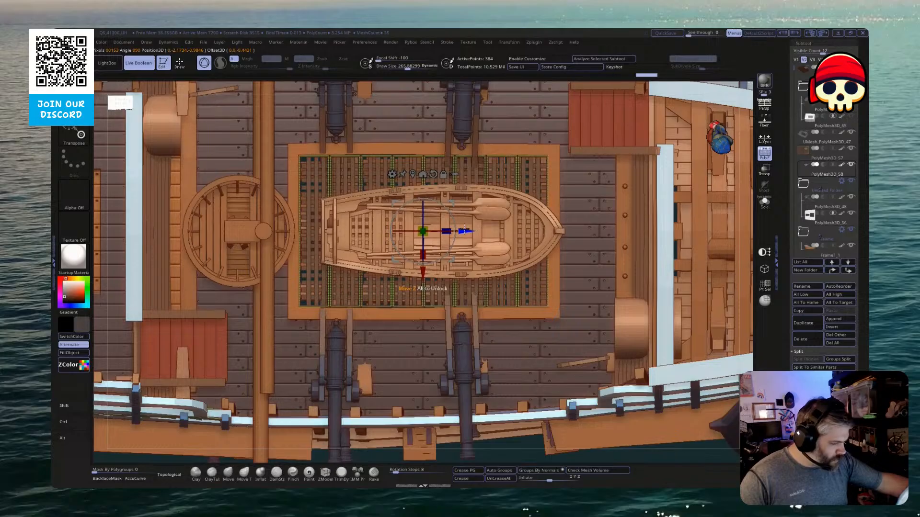
left_click_drag(448, 230, 467, 230)
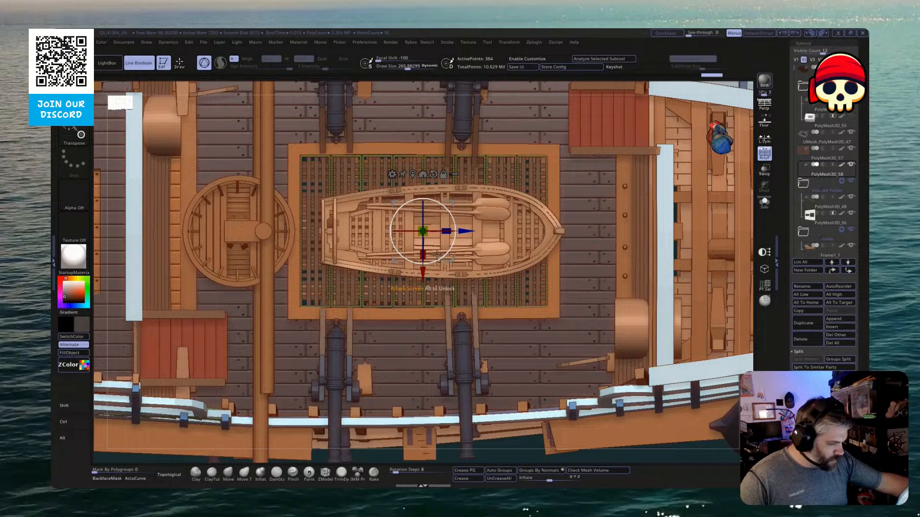
Split the outer border off the hatch grating PolyMesh3D_57 into its own subtool
left_click_drag(427, 255, 427, 254)
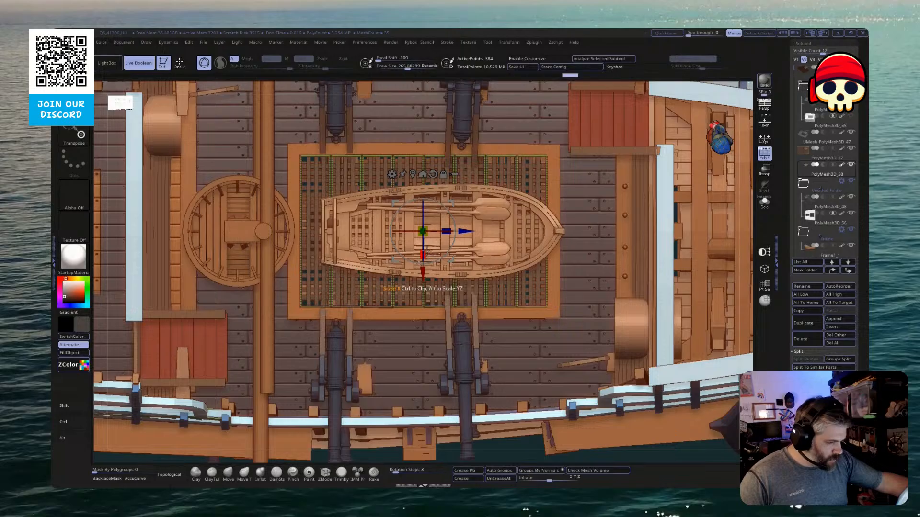
key("alt")
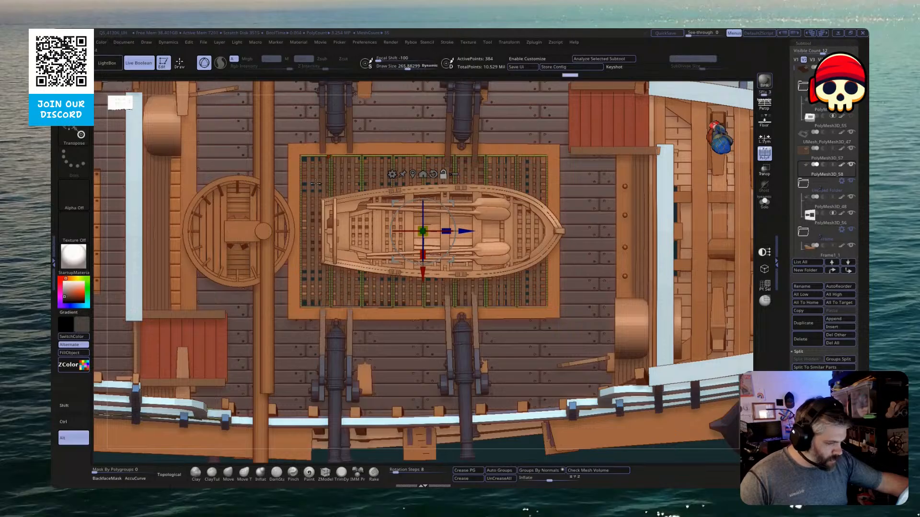
left_click(765, 202)
left_click(823, 163)
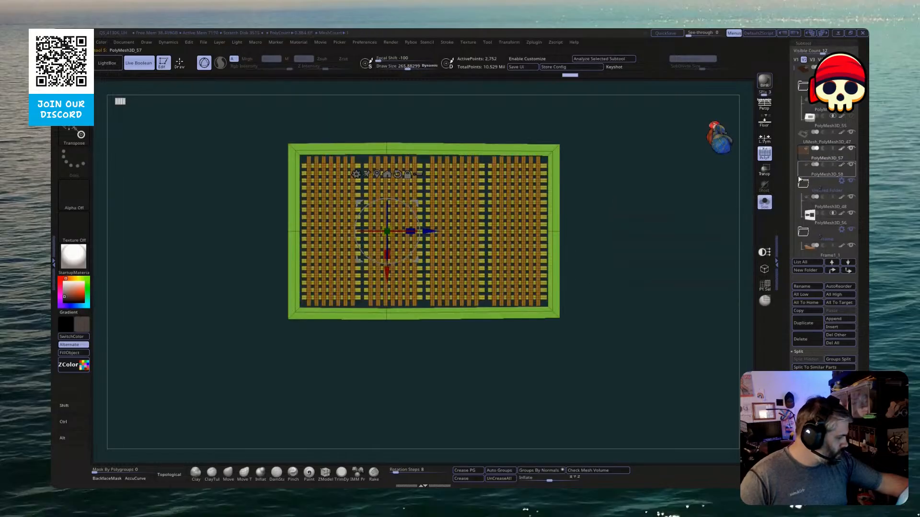
left_click(554, 314, "ctrl+shift")
left_click(679, 319, "ctrl+shift")
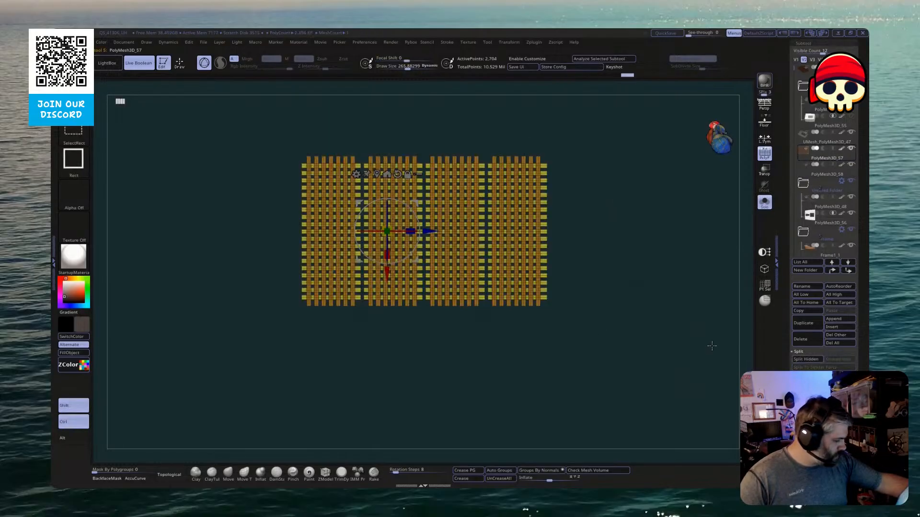
left_click(806, 359)
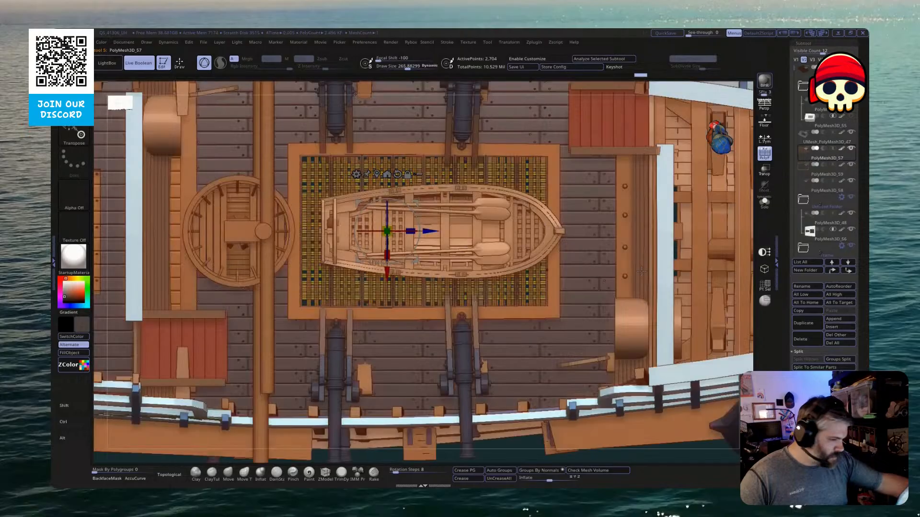
left_click(765, 201)
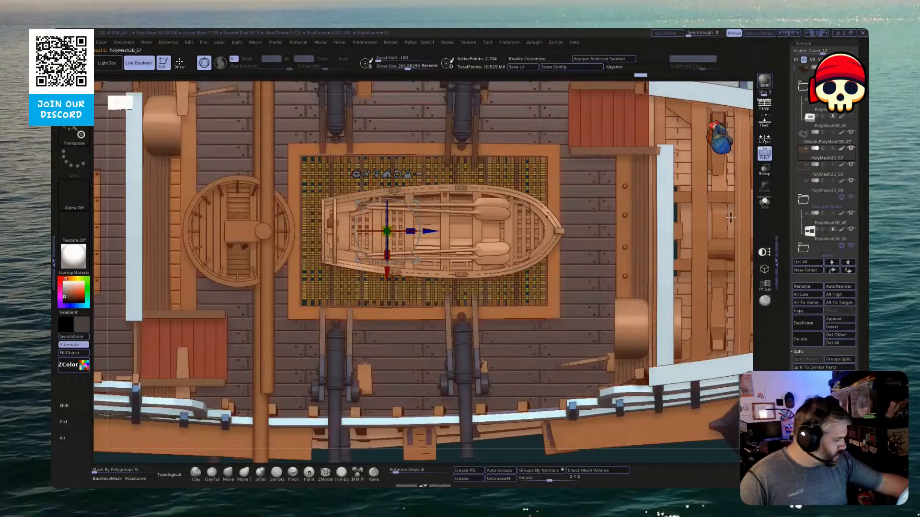
Isolate the three aftmost long slats and their crossbars in PolyMesh3D_57, and split the rest of the grating into a separate subtool
left_click(766, 203)
left_click_drag(306, 150, 311, 122, "ctrl+shift")
left_click(309, 333, "ctrl+shift")
left_click_drag(435, 404, 418, 382, "ctrl+shift")
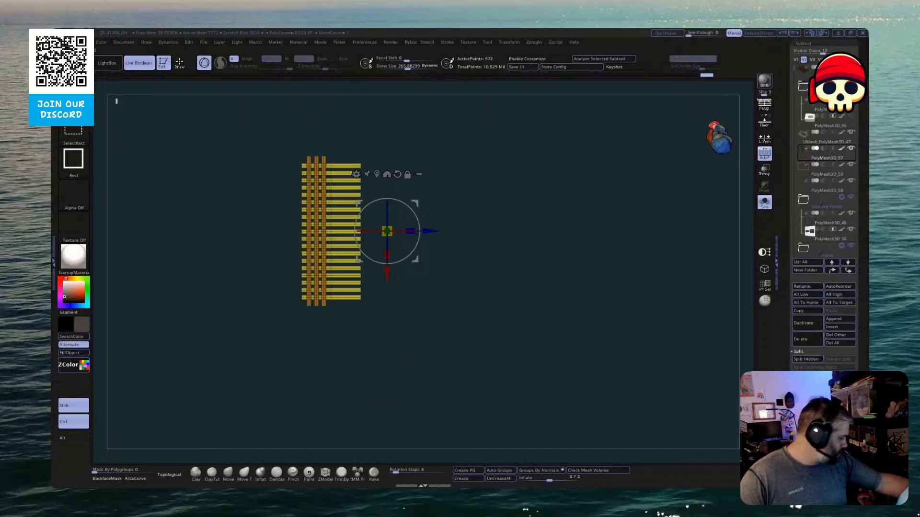
left_click(803, 359)
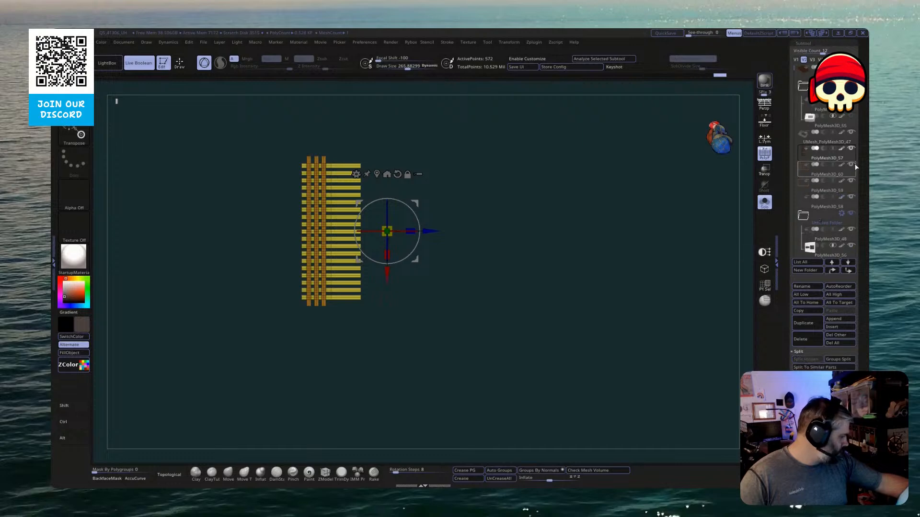
left_click(765, 202)
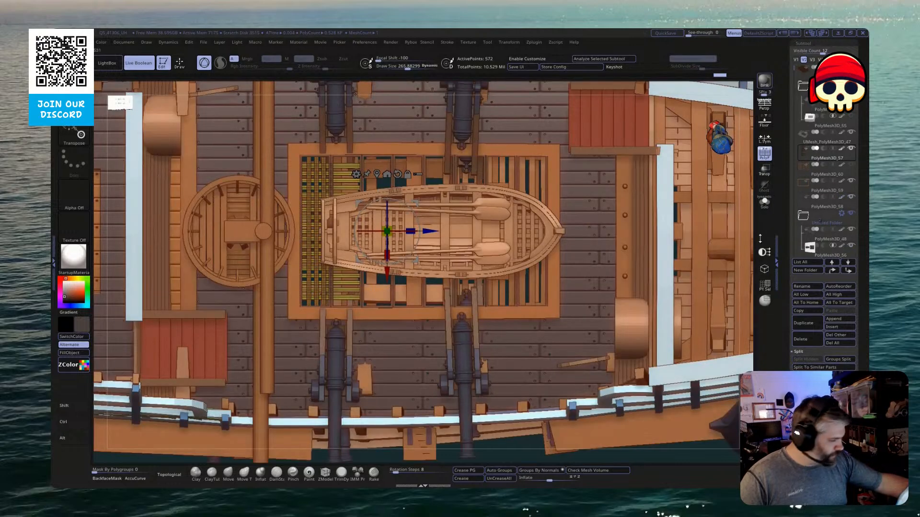
Center the crossbars on the three long slats, shorten them to fit that narrow strip, and clear the mask
left_click(765, 202)
left_click_drag(448, 391, 328, 134, "ctrl+shift")
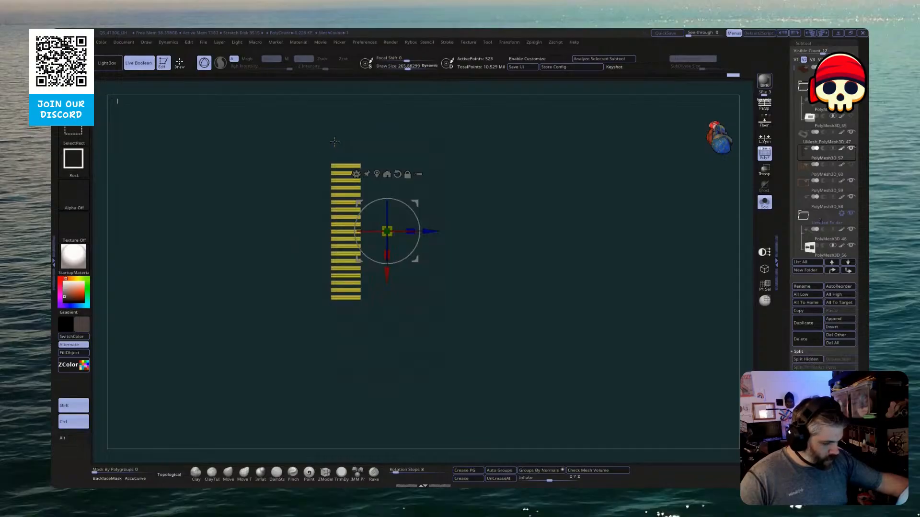
left_click(495, 187, "ctrl+shift")
left_click(377, 174, "alt")
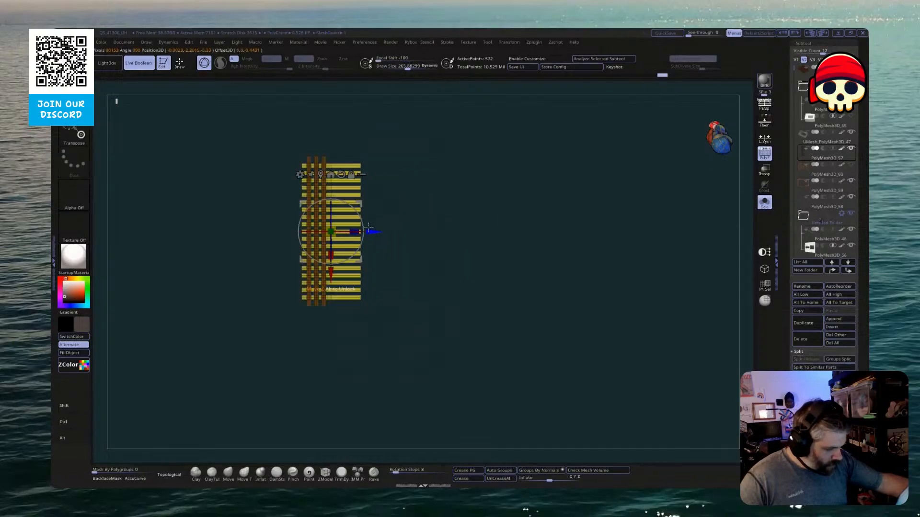
key("f")
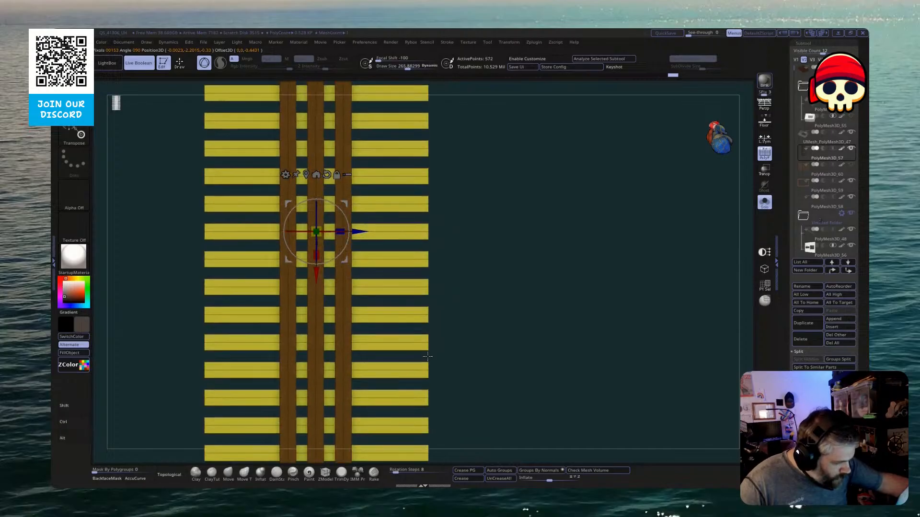
mouse_move(344, 230)
left_mouse_down()
mouse_move(332, 231)
mouse_move(359, 232)
left_mouse_up()
left_click(762, 205)
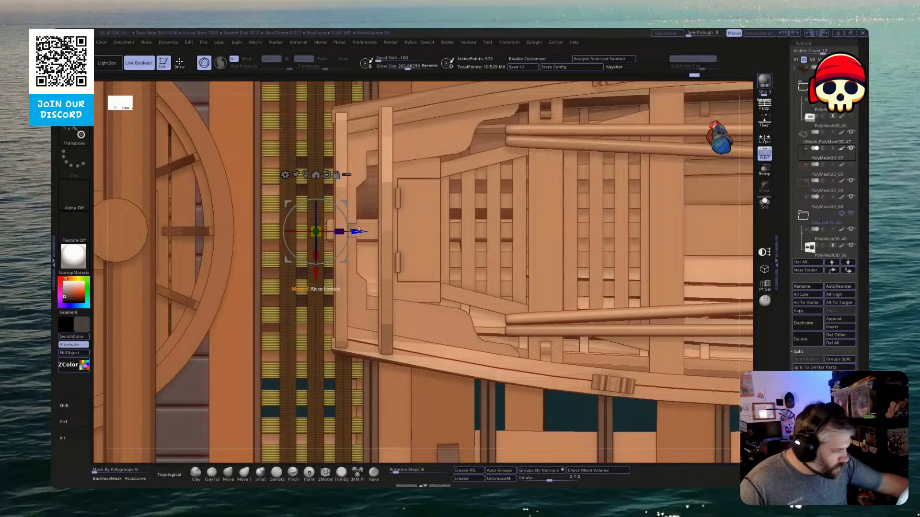
left_click_drag(747, 227, 657, 176, "alt")
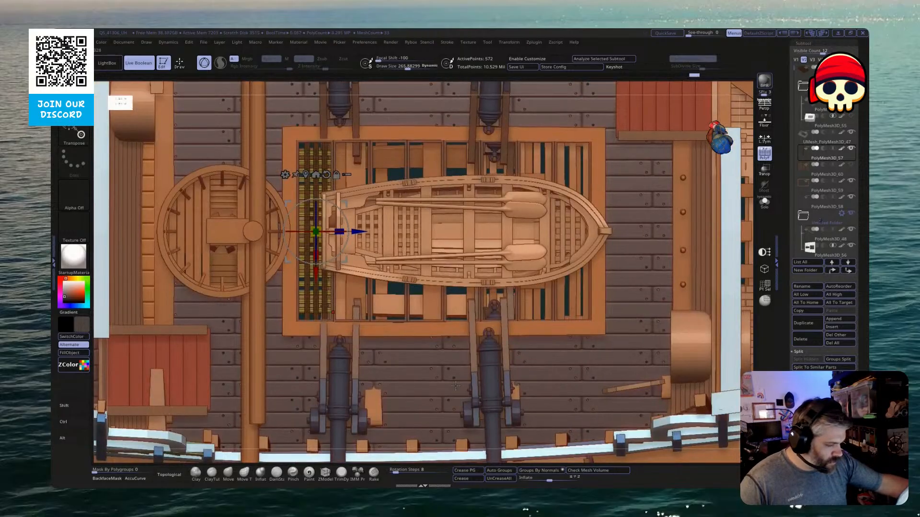
key("ctrl")
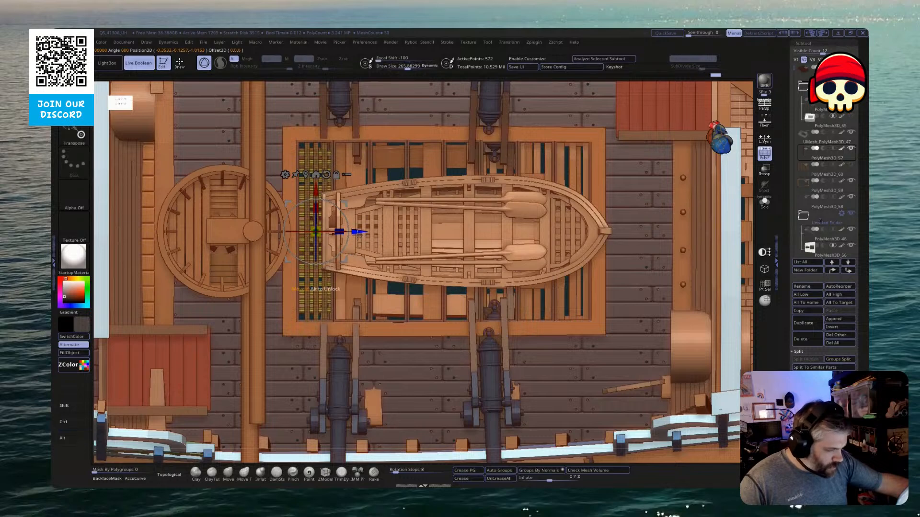
Try filling the hatch opening with repeated copies of the narrow grating strip, and undo the copies
left_click_drag(360, 236, 392, 240)
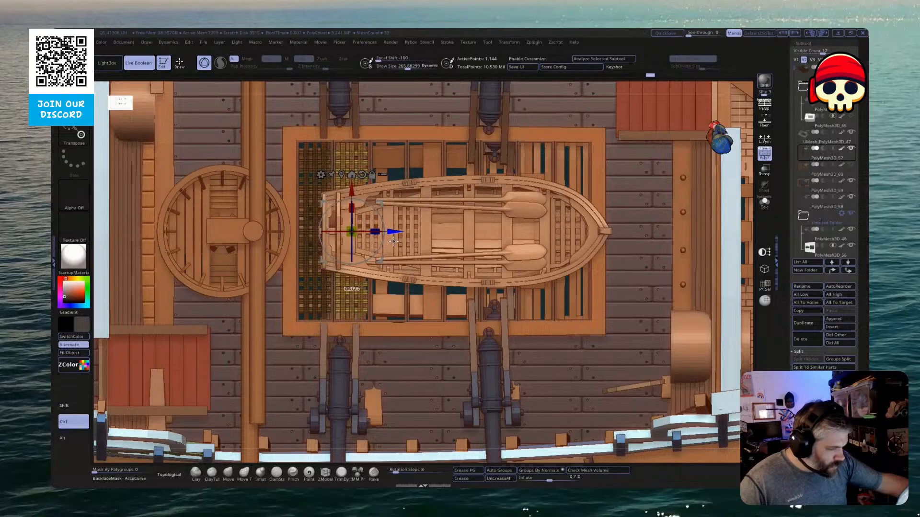
left_click_drag(394, 243, 394, 244, "ctrl")
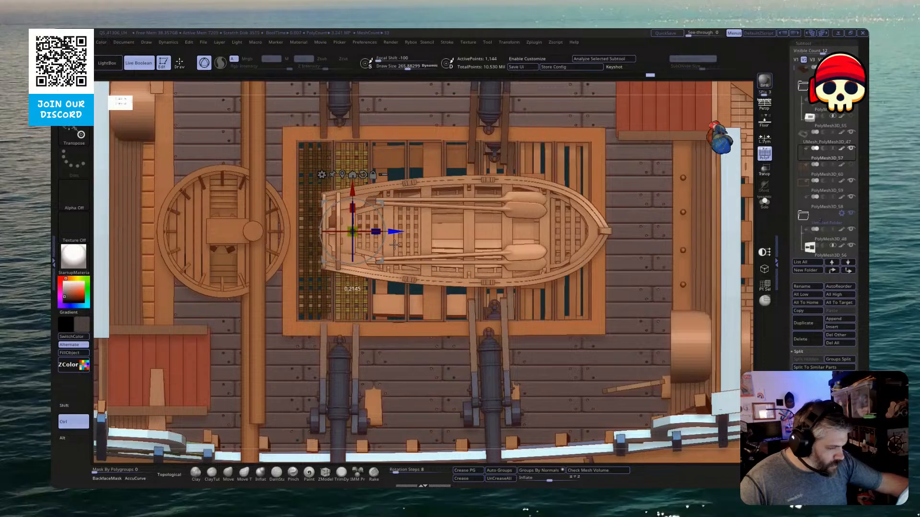
key("ctrl+z")
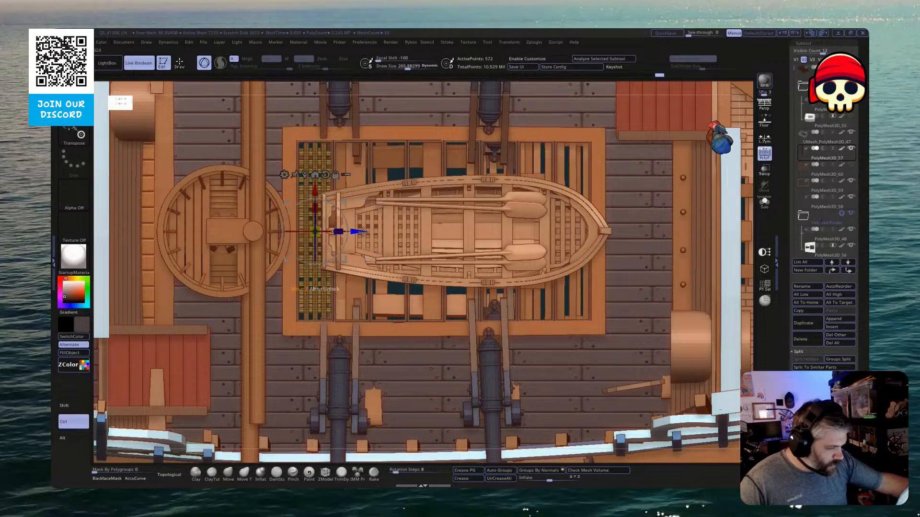
left_click_drag(360, 239, 630, 274, "ctrl")
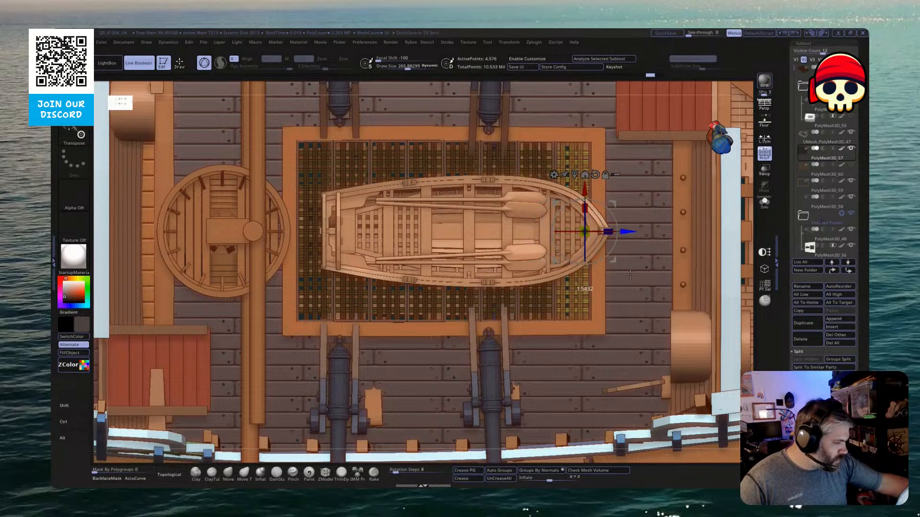
key("ctrl+z")
key("ctrl+z")
key("ctrl+z")
key("ctrl+z")
key("ctrl+z")
key("ctrl+z")
key("ctrl+z")
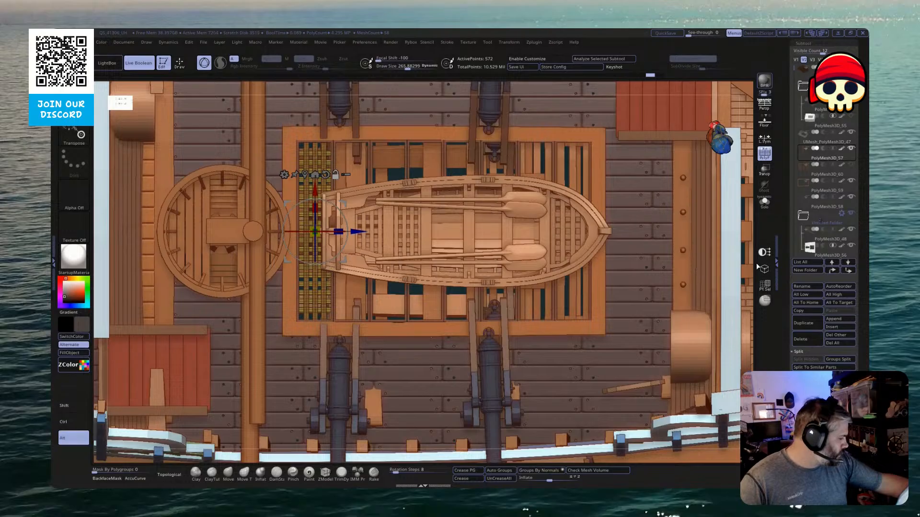
Isolate the aftmost thin frame in PolyMesh3D_58 and delete all the other frames
left_click_drag(748, 265, 745, 199, "alt")
left_click_drag(446, 401, 522, 437, "ctrl")
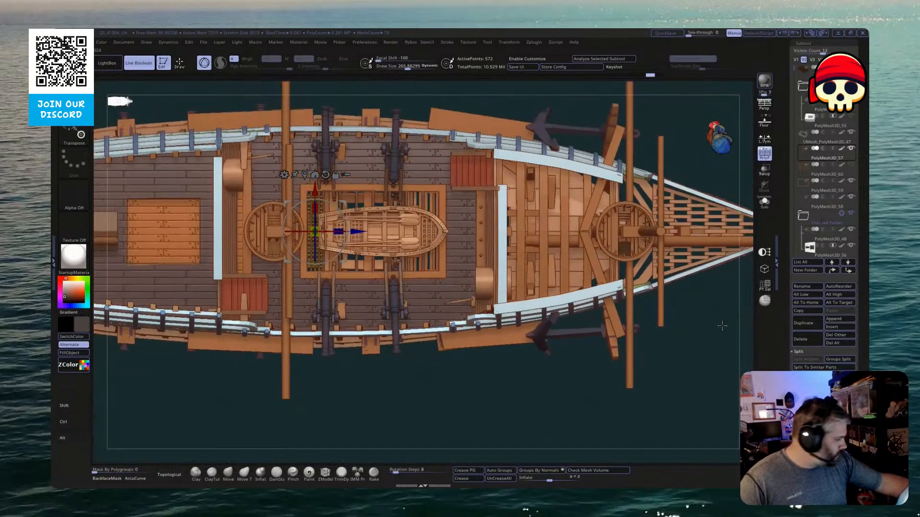
mouse_move(819, 173)
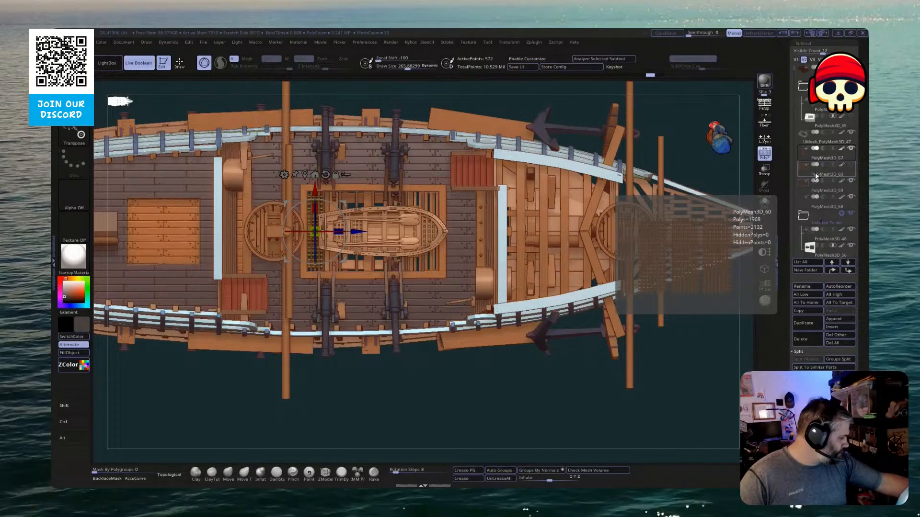
left_click(814, 201)
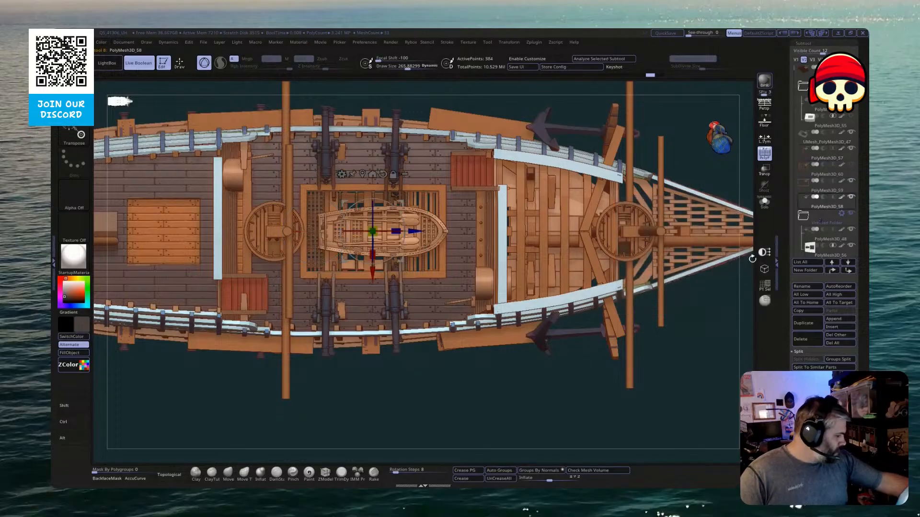
left_click(765, 207)
left_click_drag(560, 400, 328, 133, "ctrl+shift")
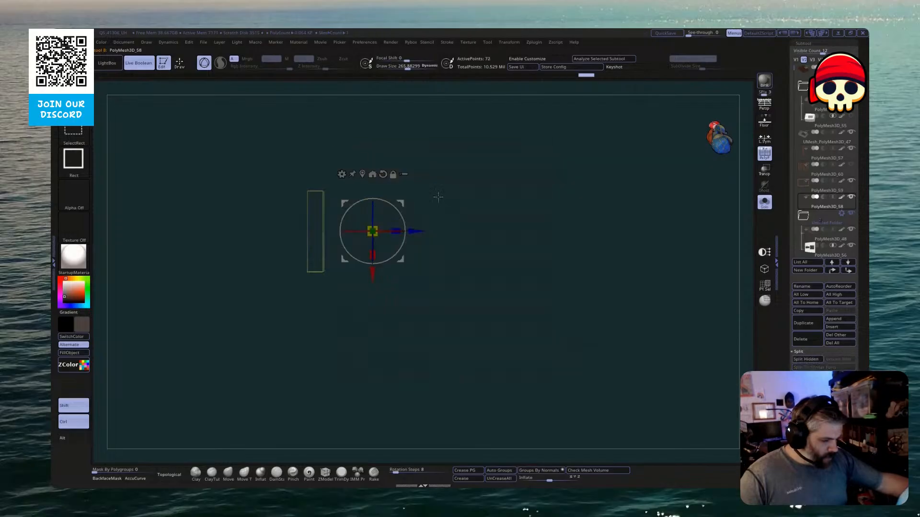
left_click(636, 399, "ctrl+shift")
left_click_drag(636, 399, 657, 427, "ctrl+shift")
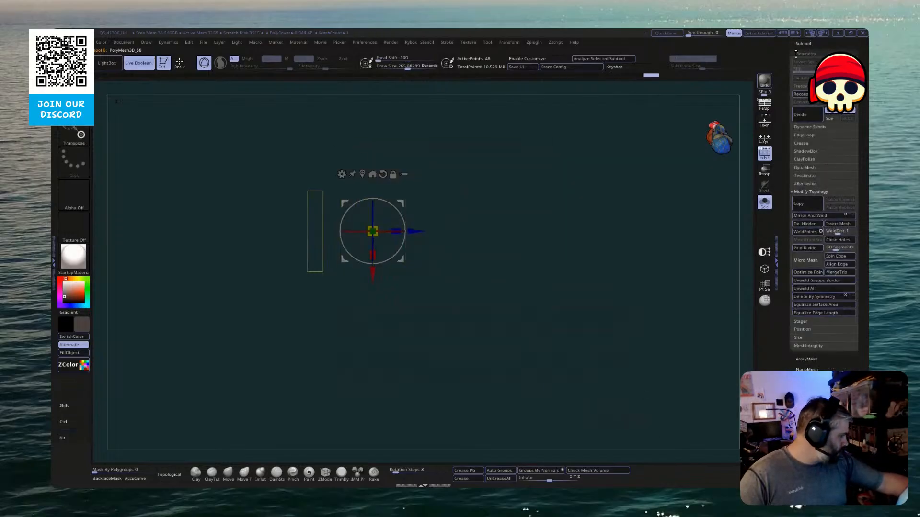
scroll(788, 219, "up", 5)
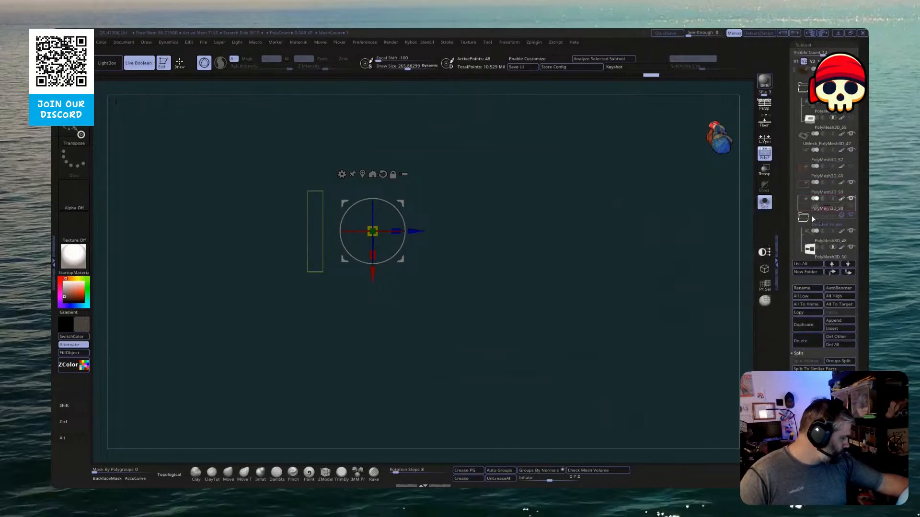
Snap the grating strip PolyMesh3D_57 and the frame PolyMesh3D_58 to the same axis and merge them into one subtool
left_click(805, 198)
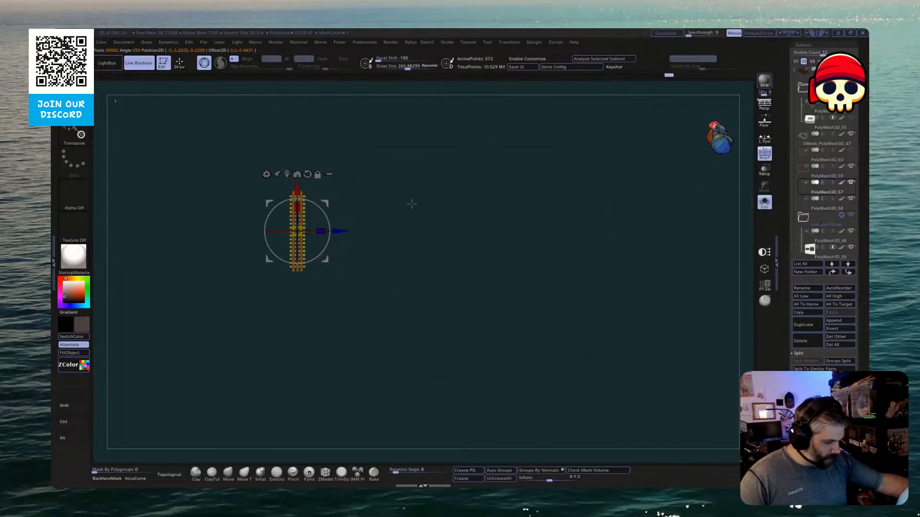
left_click(814, 203)
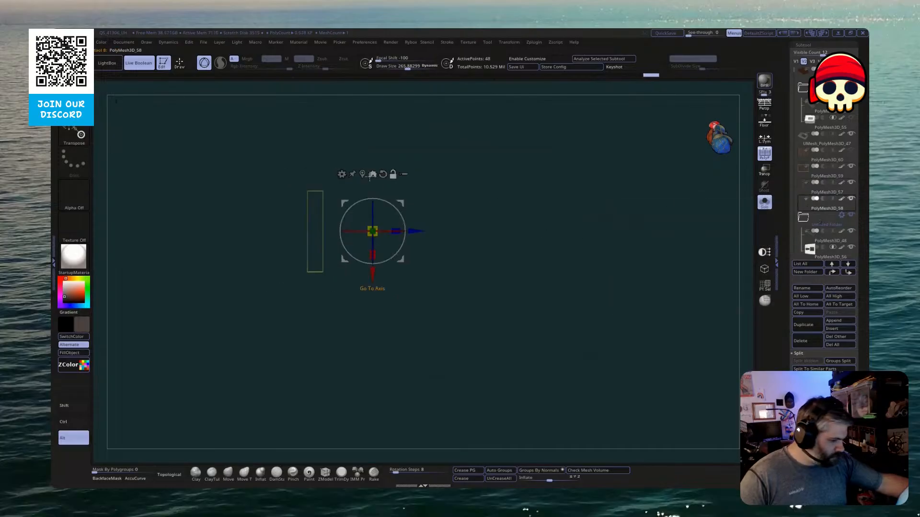
left_click(362, 174)
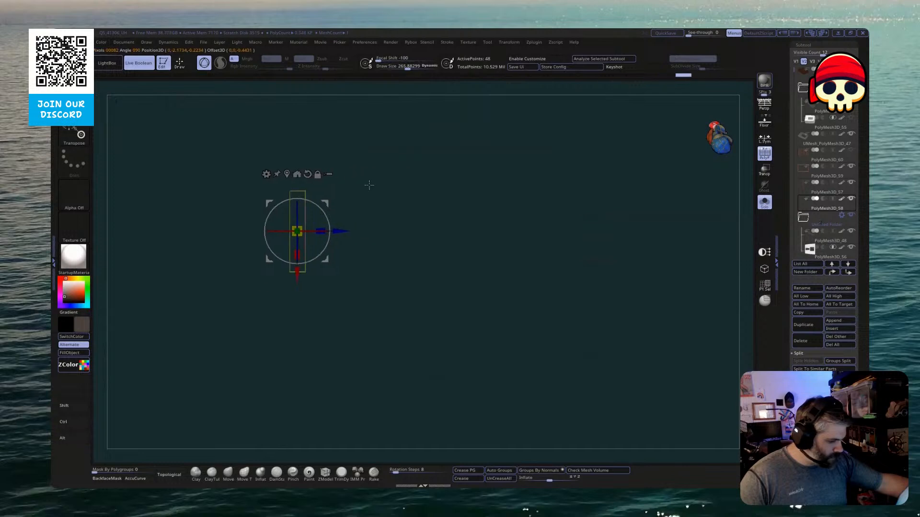
left_click(820, 188)
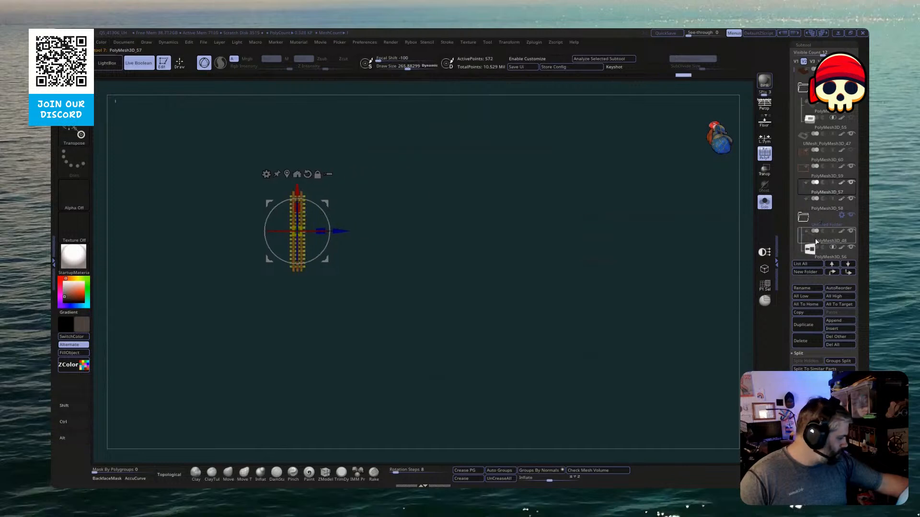
left_click(801, 361)
left_click(809, 369)
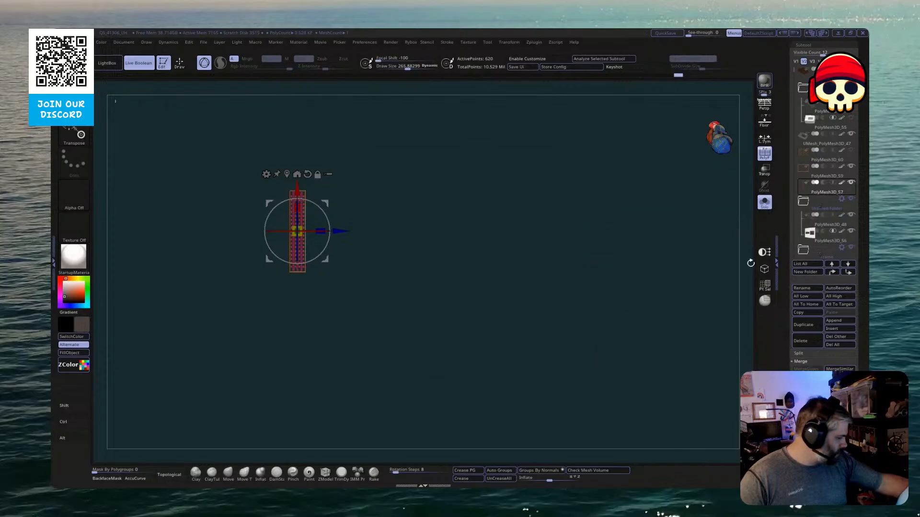
Raise the merged grating panel to the upper deck and slide it into the aft end of the hatch opening
left_click(764, 202)
left_click_drag(341, 231, 383, 242)
left_click_drag(401, 378, 400, 322)
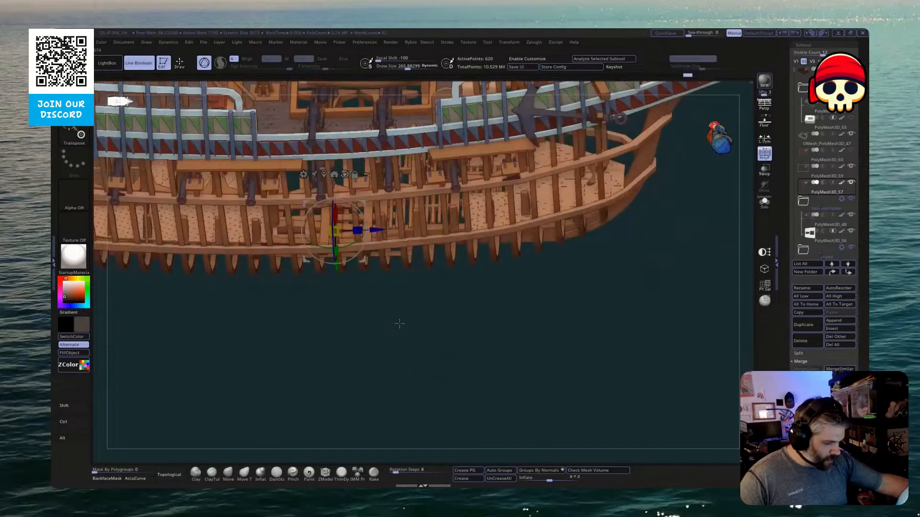
left_click_drag(335, 265, 329, 125)
left_click_drag(431, 331, 432, 417)
left_click_drag(382, 232, 362, 235)
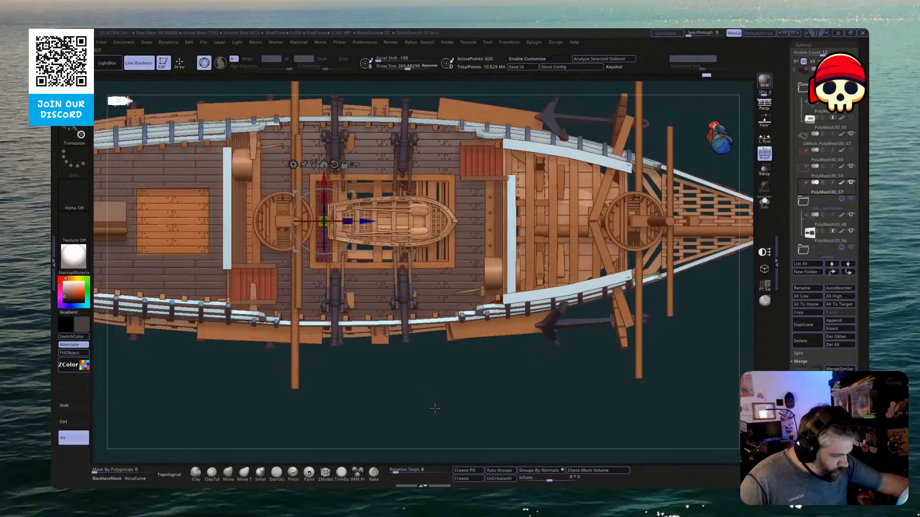
left_click_drag(361, 235, 394, 308, "alt")
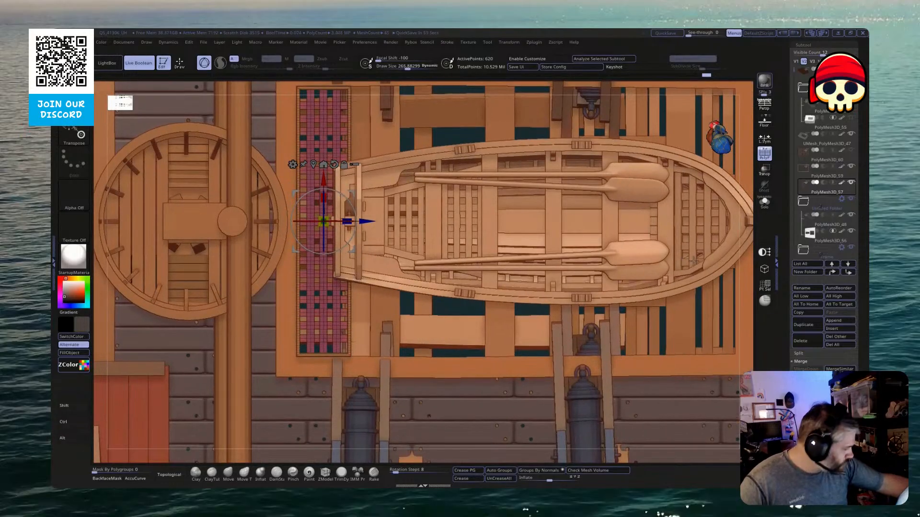
left_click_drag(753, 283, 751, 362)
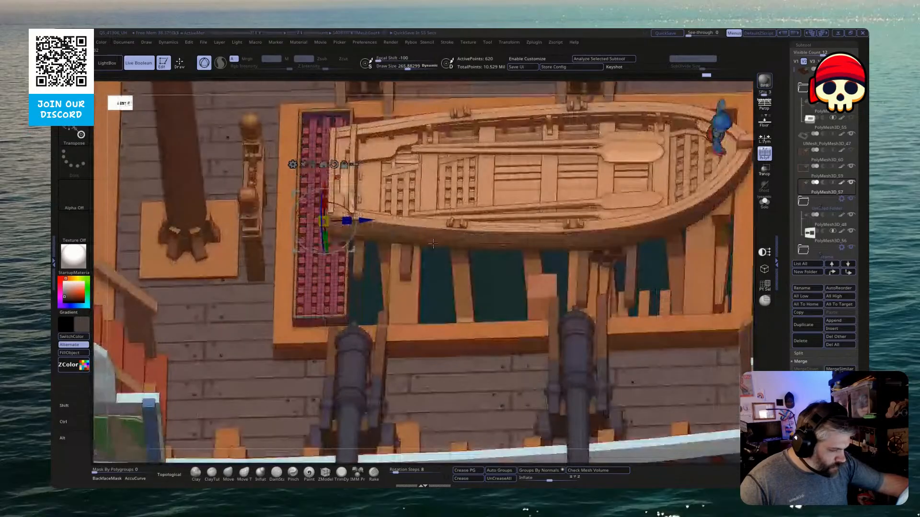
Lower the grating panel into the hatch opening and repeat it side by side into a row of eight panels
key("alt")
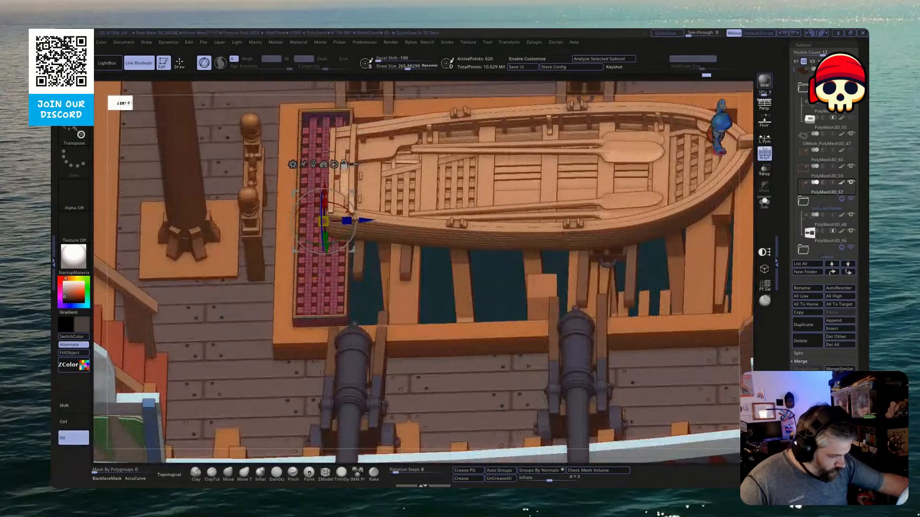
left_click_drag(321, 194, 321, 207)
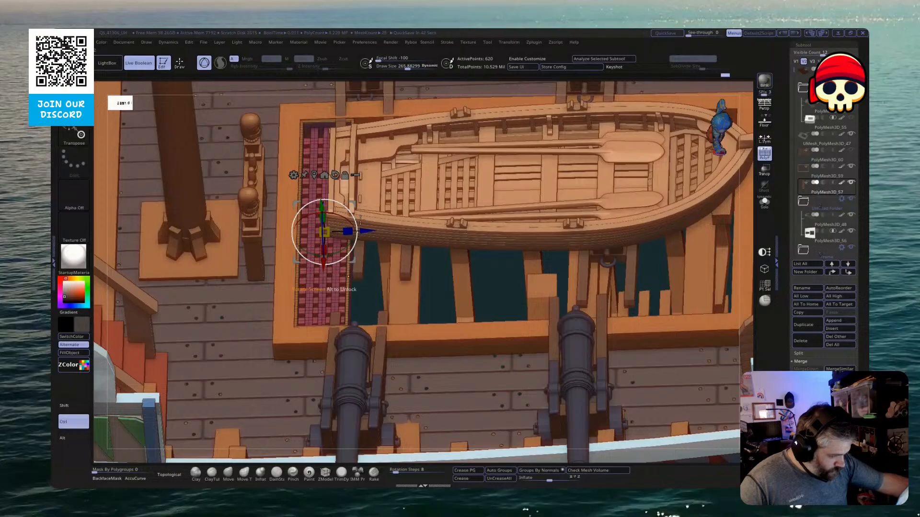
left_click_drag(365, 232, 424, 244, "ctrl")
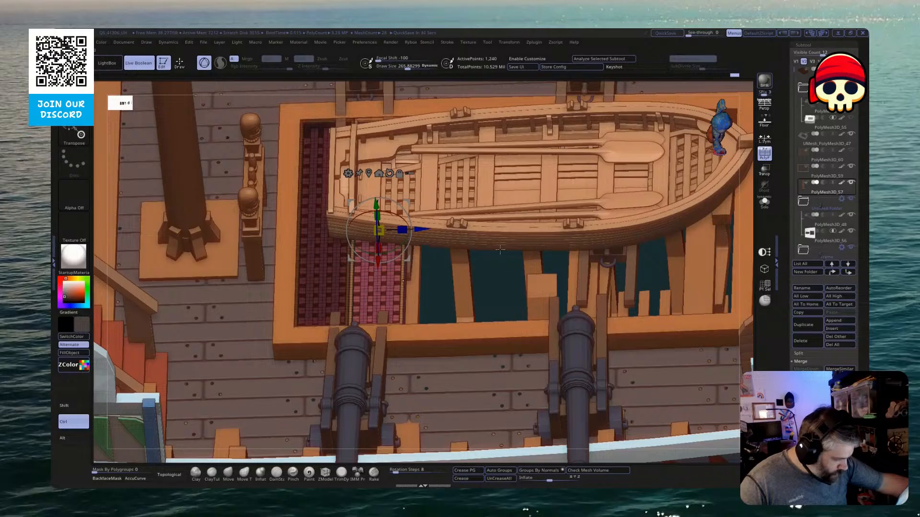
key("ctrl+z")
left_click(764, 203)
left_click_drag(586, 291, 527, 296, "alt")
left_click_drag(302, 250, 635, 297, "ctrl")
left_click(635, 296, "ctrl")
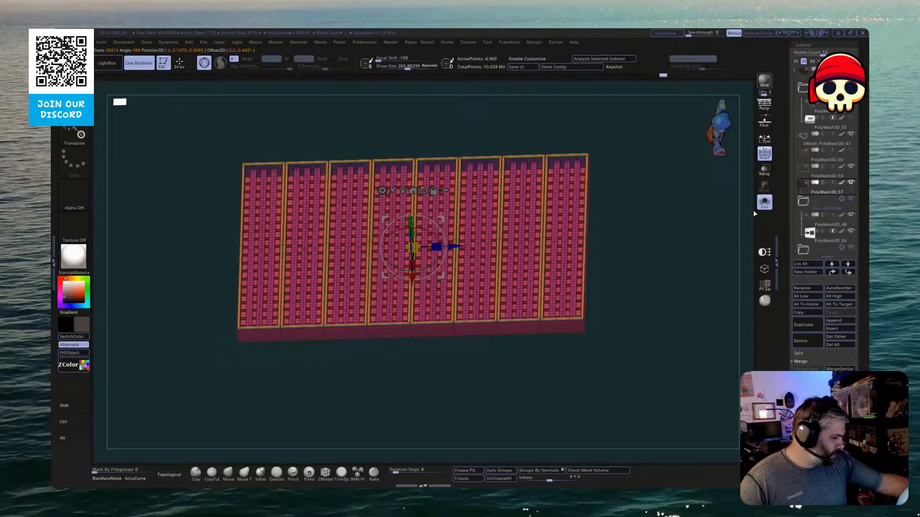
left_click(763, 203)
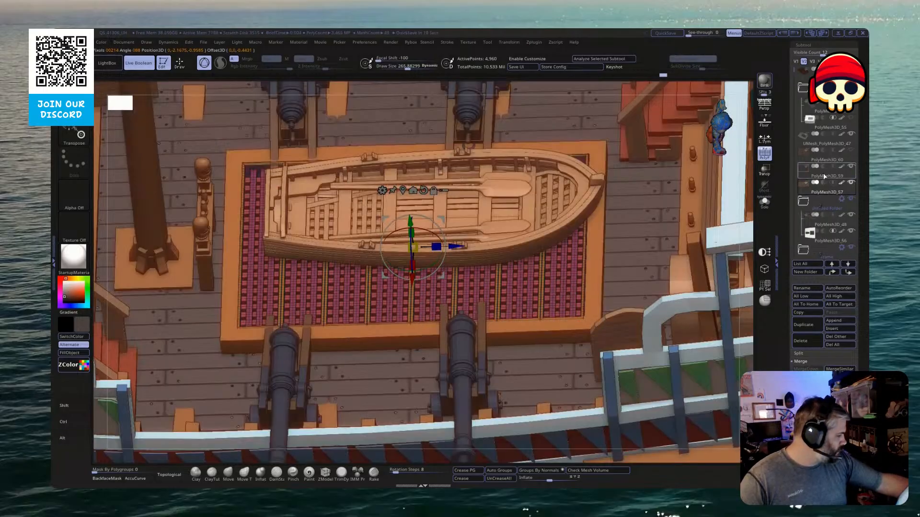
Isolate the hatch's outer frame PolyMesh3D_59 and insert a ZModeler edge loop around its inner walls
left_click(817, 158)
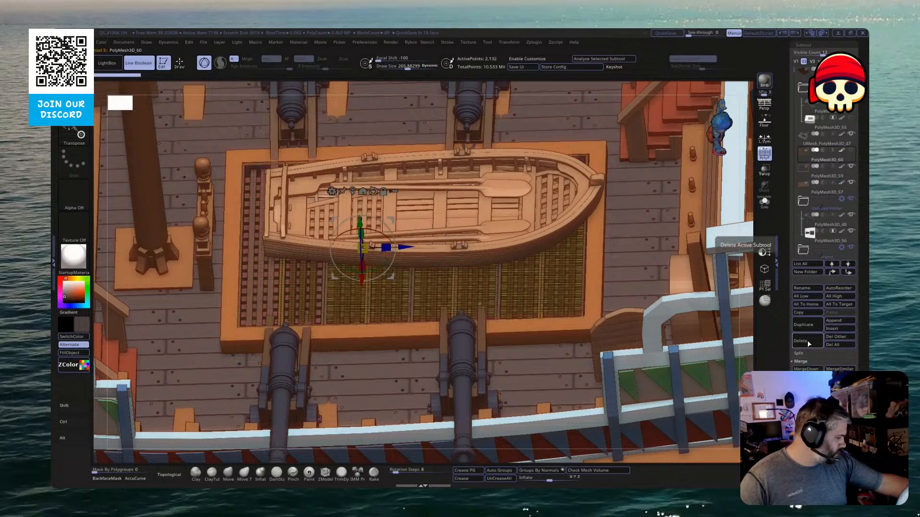
left_click(818, 172)
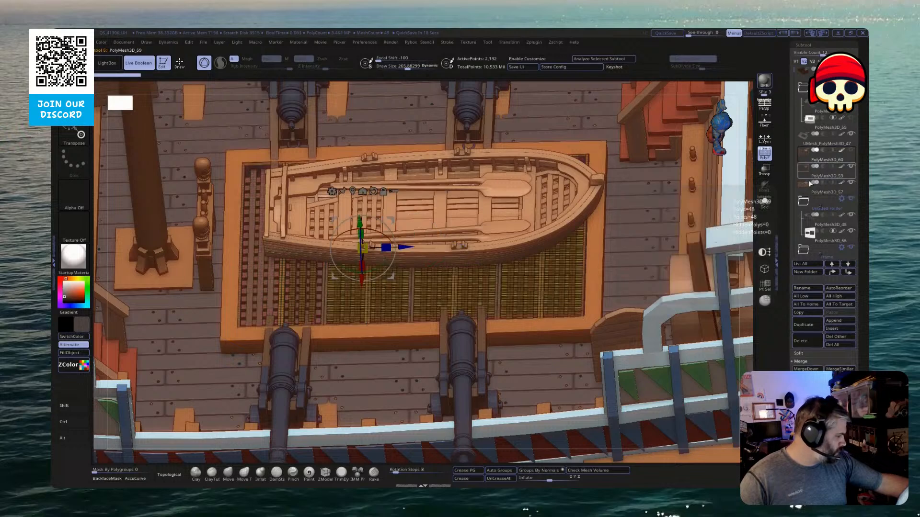
left_click(764, 202)
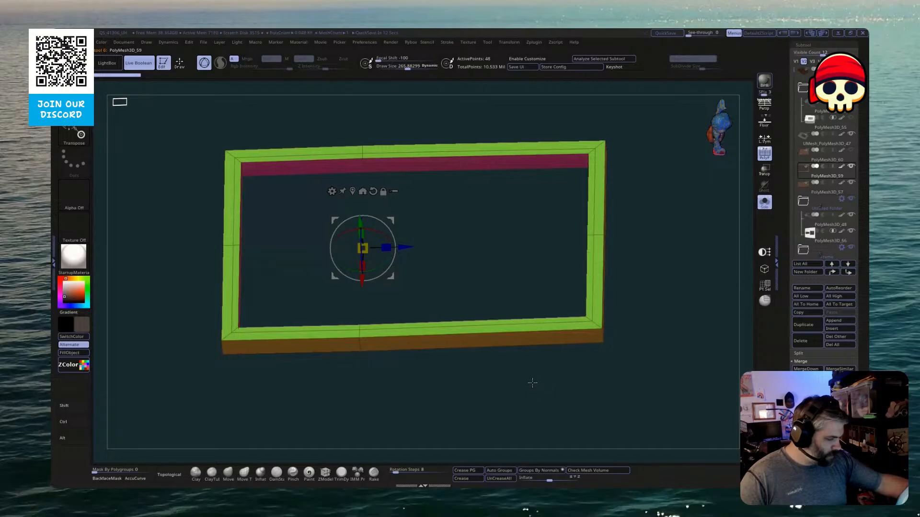
key("b")
key("z")
key("m")
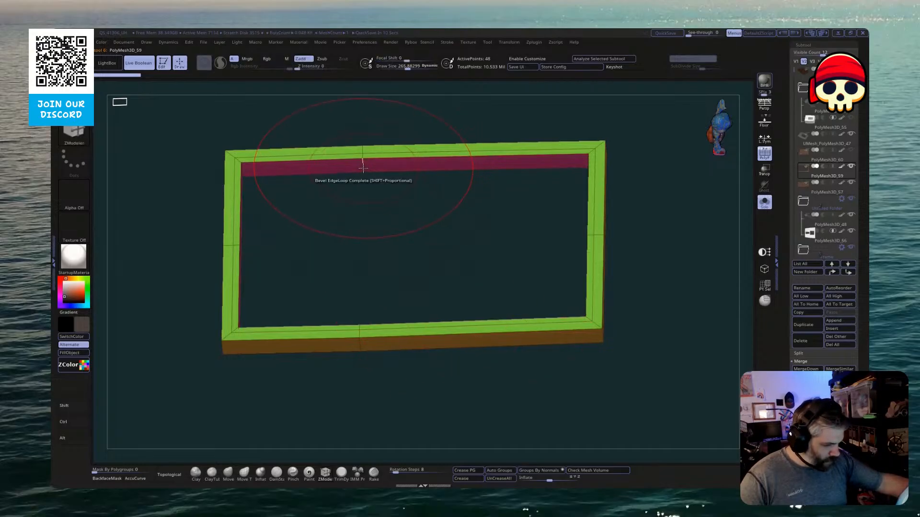
key("space")
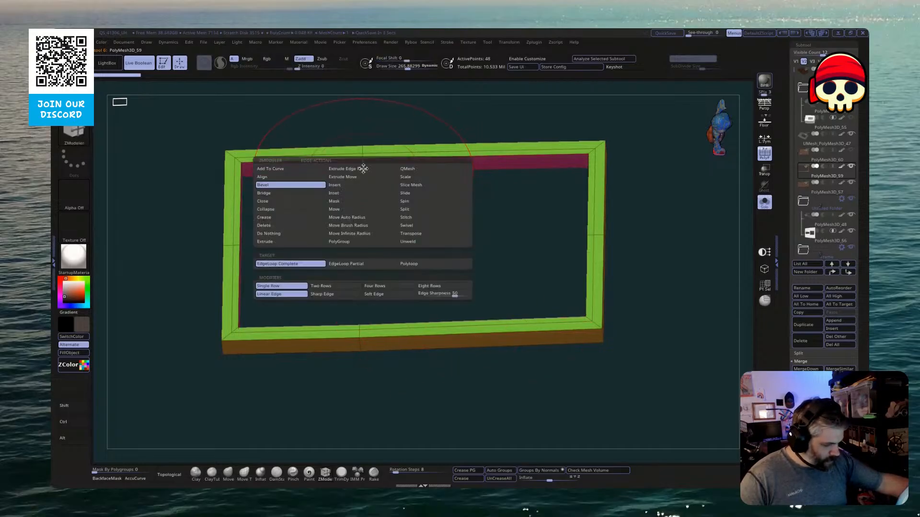
left_click(358, 188)
left_click(363, 166)
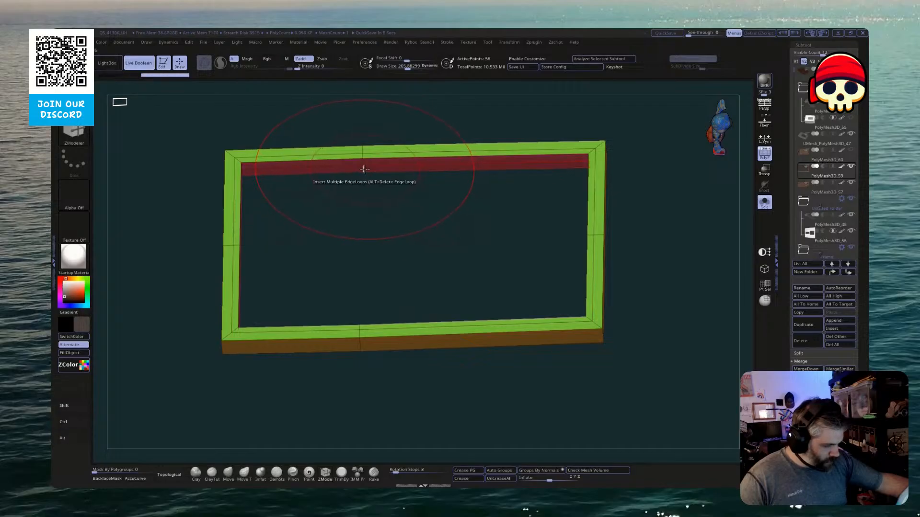
Extrude the lower inner band of the hatch frame inward with QMesh to form a thin ledge all around
key("space")
left_click(351, 226)
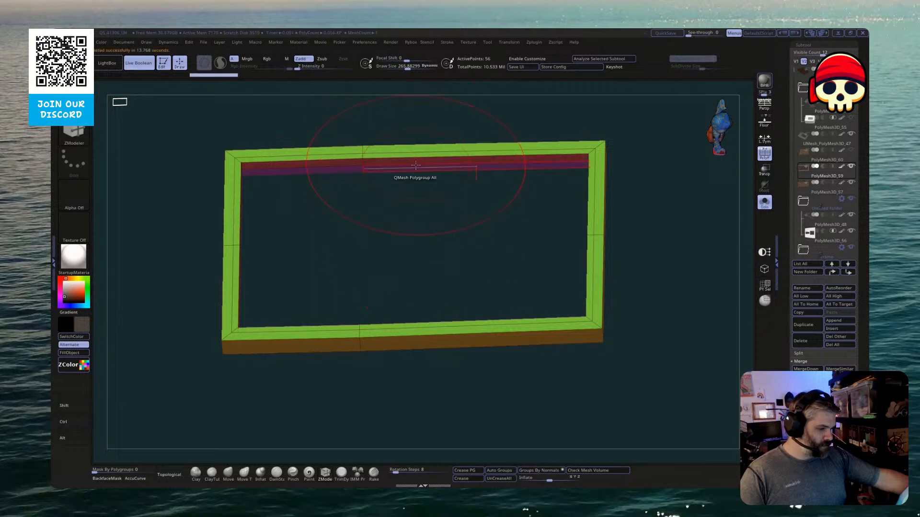
left_click_drag(415, 166, 528, 189)
key("ctrl+z")
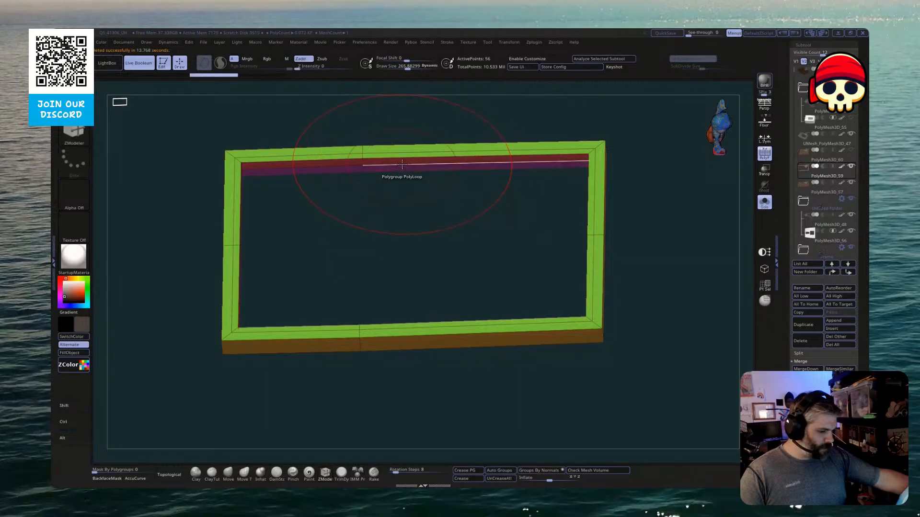
mouse_move(414, 169)
left_mouse_down()
mouse_move(418, 257)
mouse_move(424, 174)
left_mouse_up()
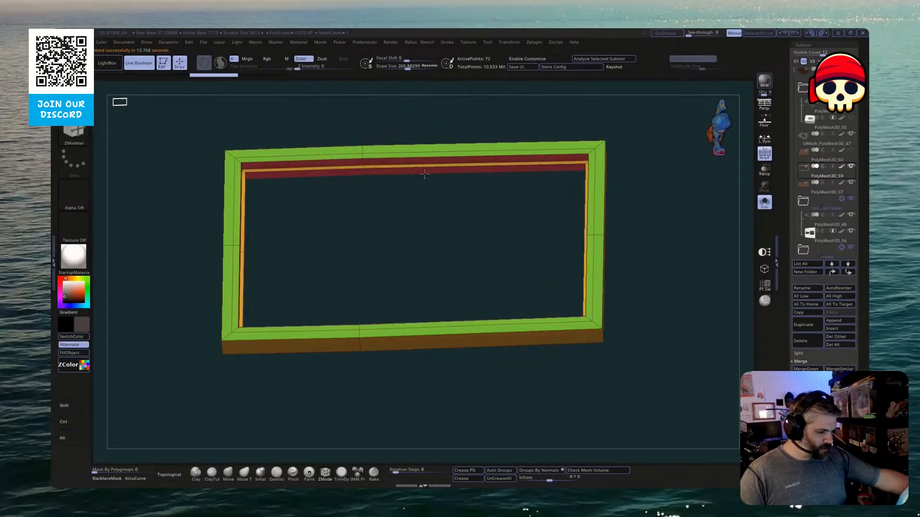
left_click(768, 204)
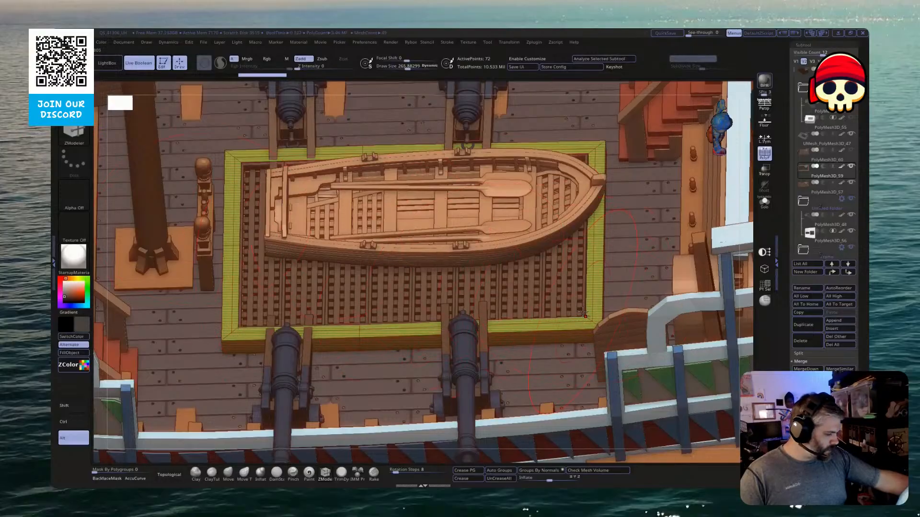
Mask only the gratings in PolyMesh3D_57, hiding the panel frames meanwhile so that they stay unmasked
left_click(806, 192)
left_click(765, 202)
left_click_drag(667, 298, 601, 279)
key("w")
left_click_drag(468, 287, 474, 268)
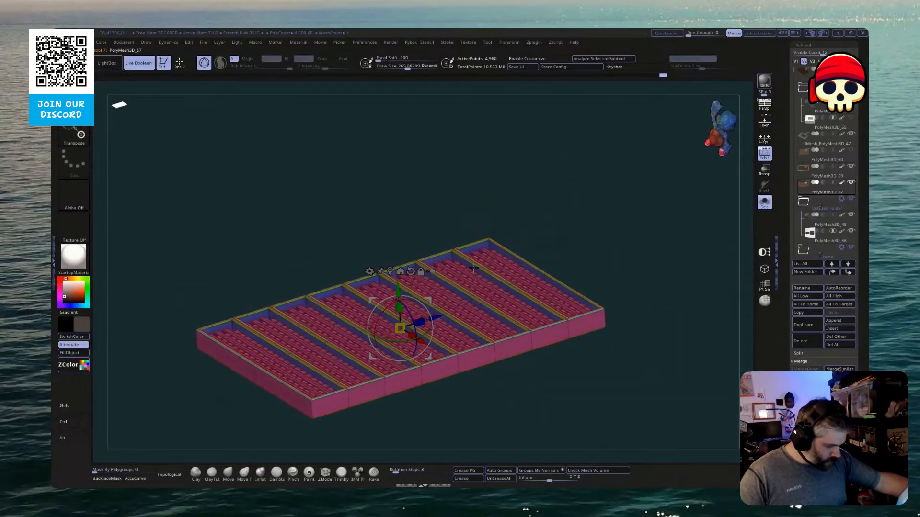
key("ctrl+shift")
left_click(481, 239, "ctrl+shift")
left_click(449, 246, "ctrl+shift")
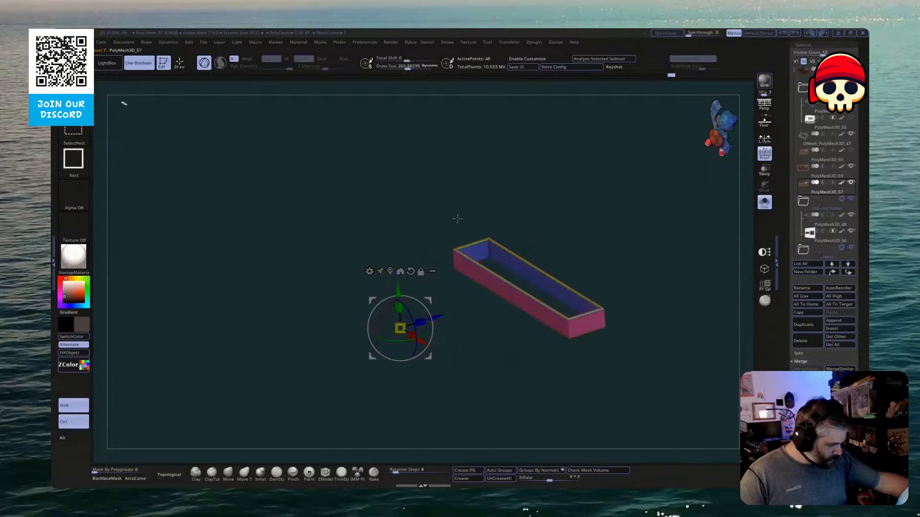
left_click(438, 230, "ctrl+shift")
key("alt")
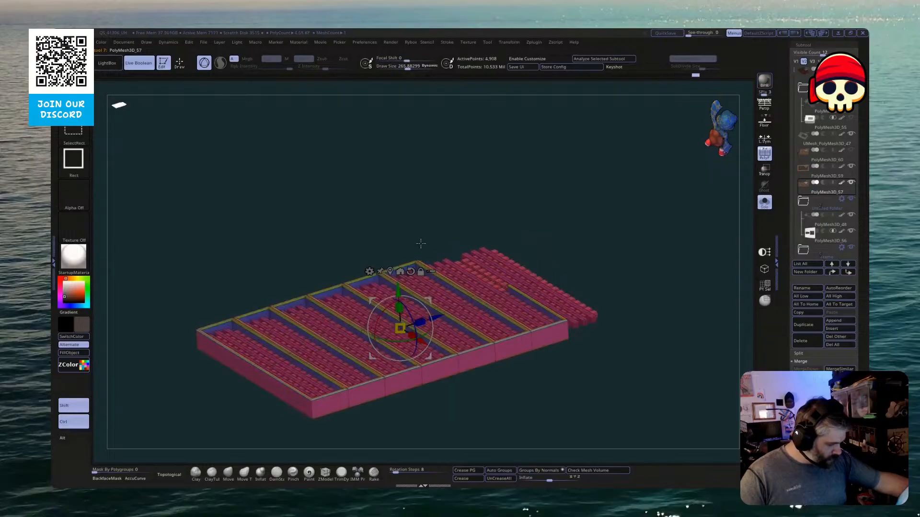
left_click(407, 256, "ctrl+alt+shift")
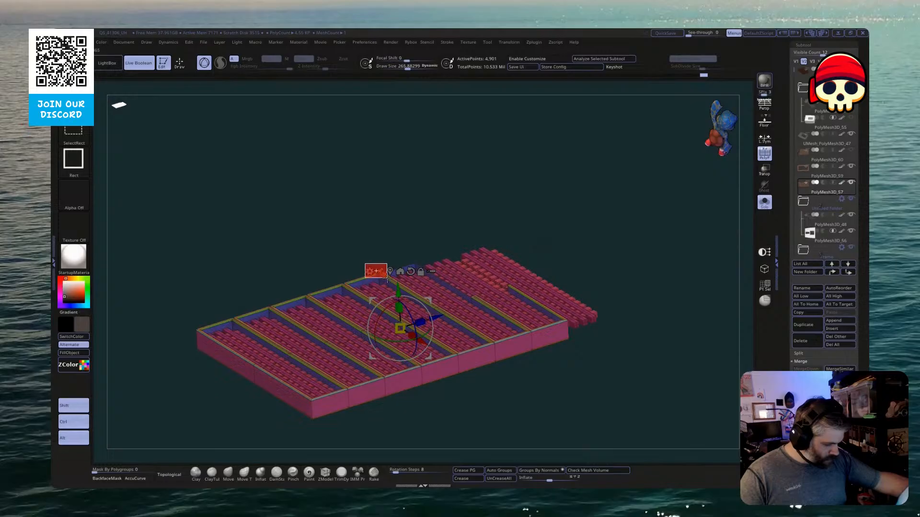
left_click_drag(388, 278, 386, 278, "ctrl+alt+shift")
left_click_drag(296, 269, 237, 324, "ctrl+alt+shift")
left_click(259, 240, "ctrl+shift")
left_click(297, 237, "ctrl+shift")
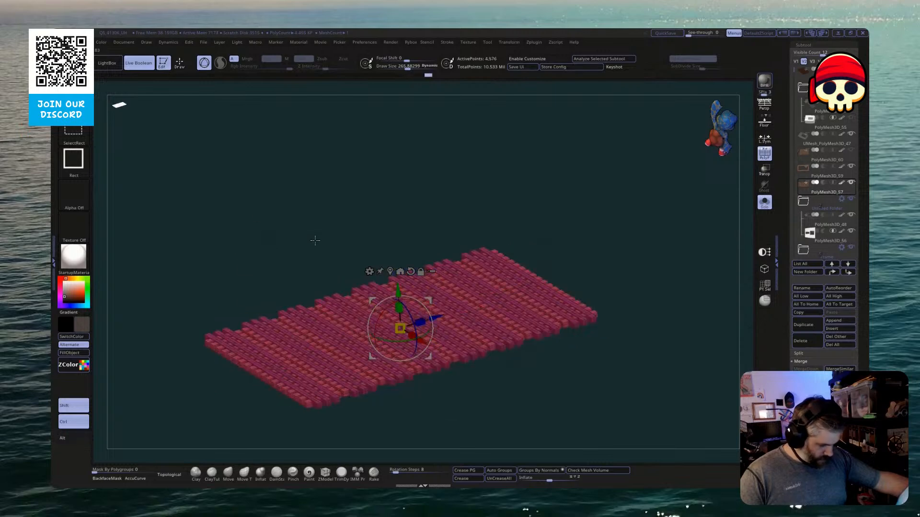
left_click(314, 227, "ctrl+shift")
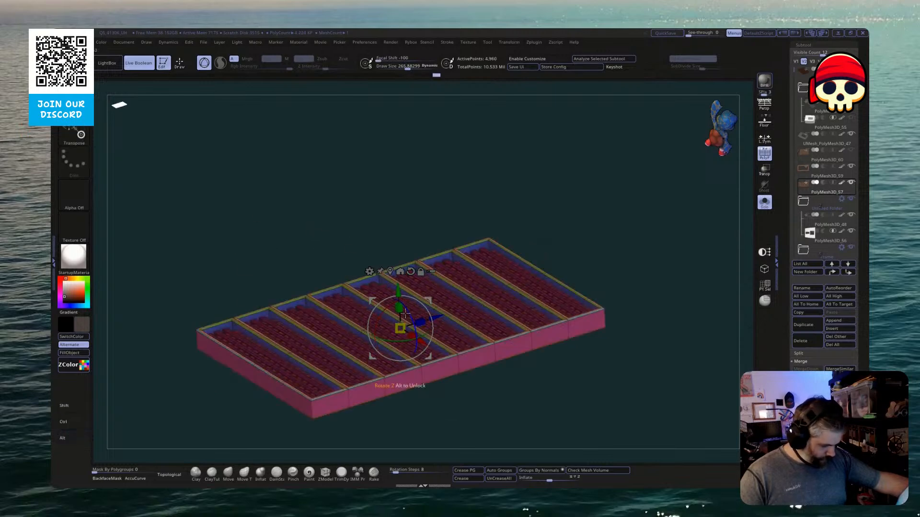
Reduce the panel frames to nearly flush with the gratings and adjust the whole grating's height in the hatch
left_click_drag(401, 318, 391, 377)
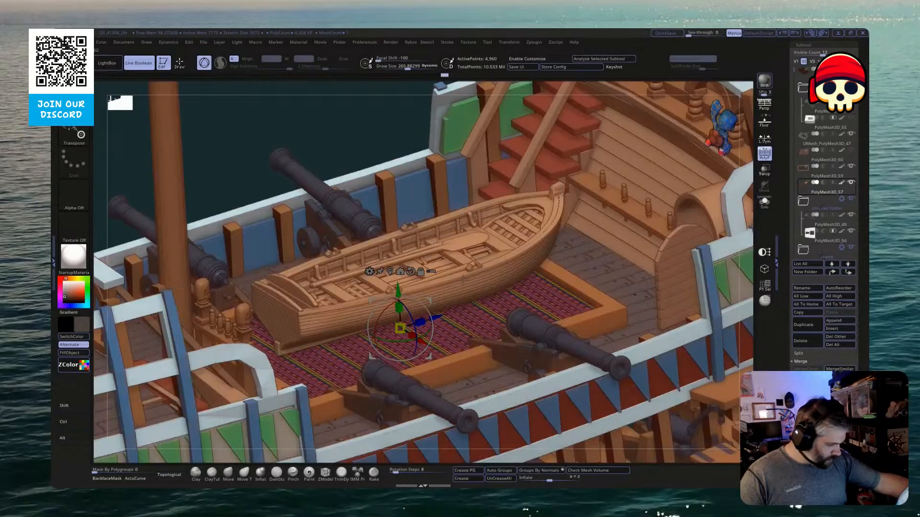
left_click_drag(397, 289, 399, 301)
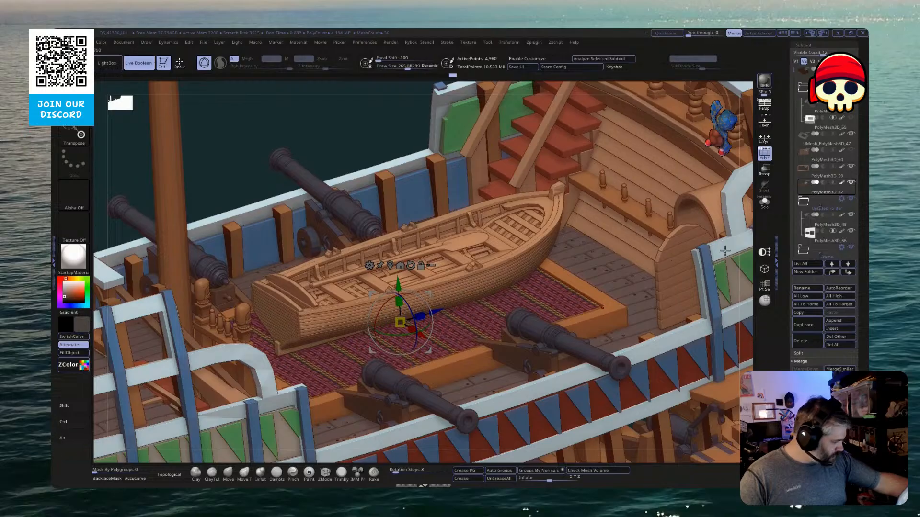
Fine-tune the fit of the grating panels across the width of the hatch opening
left_click_drag(724, 251, 600, 273)
left_click_drag(413, 342, 413, 338)
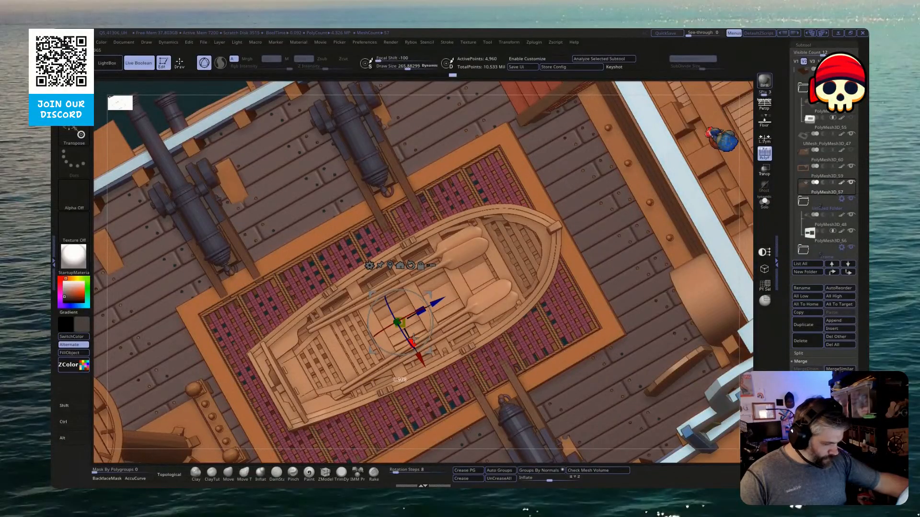
left_click_drag(414, 337, 413, 340)
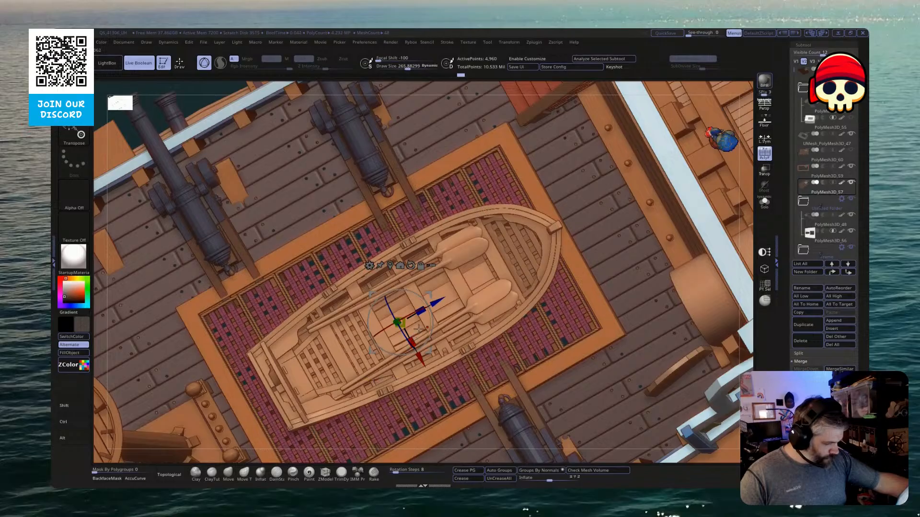
left_click_drag(401, 379, 401, 378)
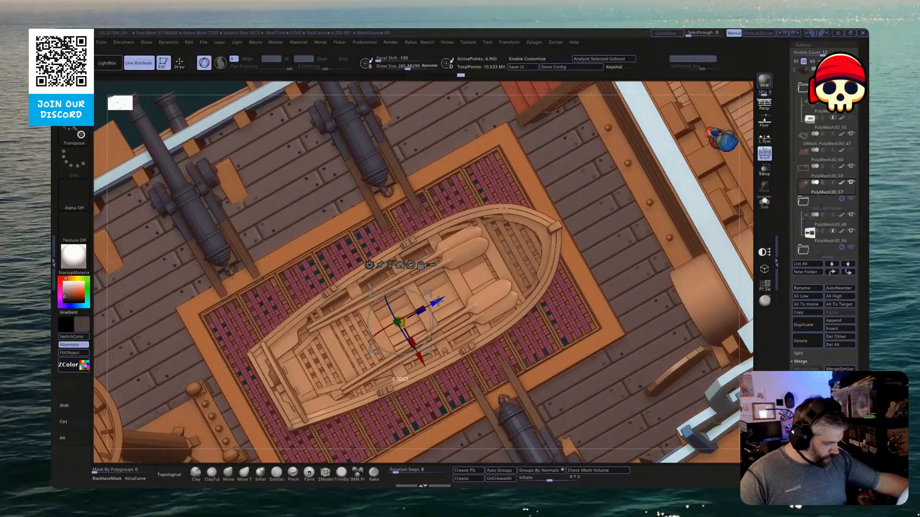
left_click(325, 240, "alt")
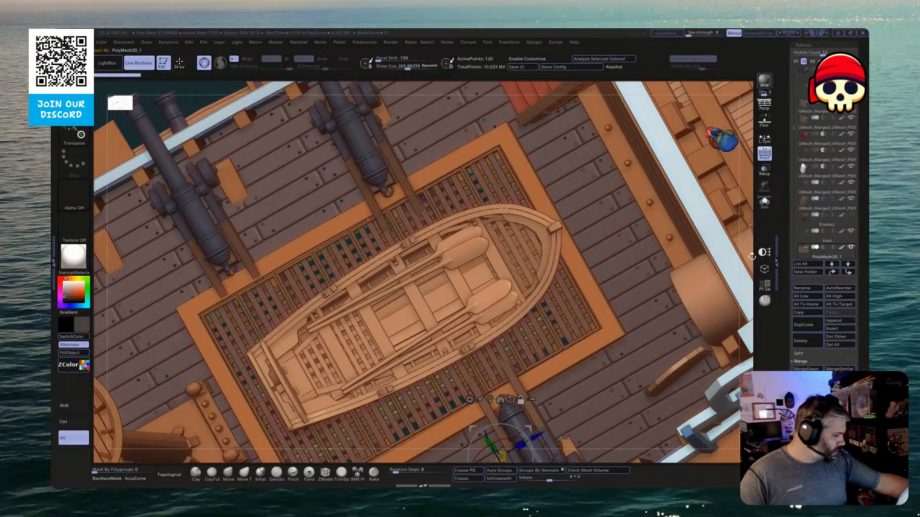
right_click_drag(690, 364, 638, 302, "alt")
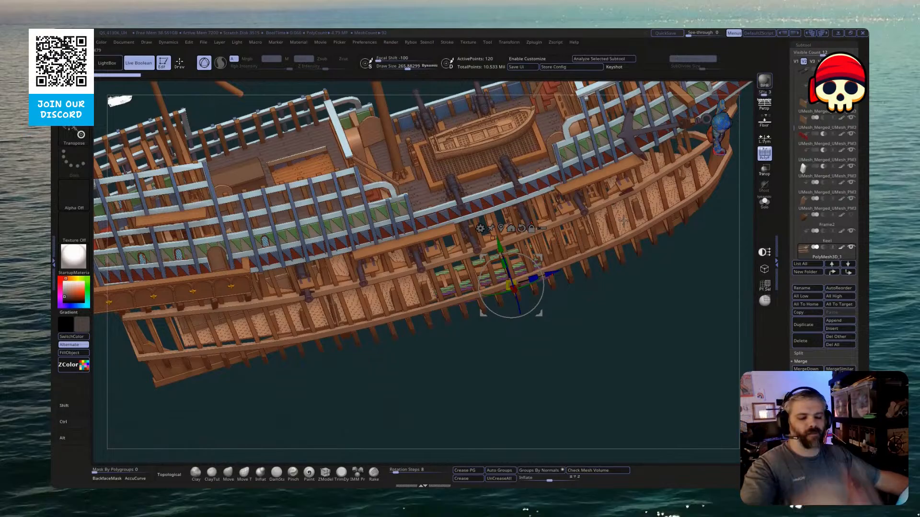
left_click_drag(598, 347, 513, 279)
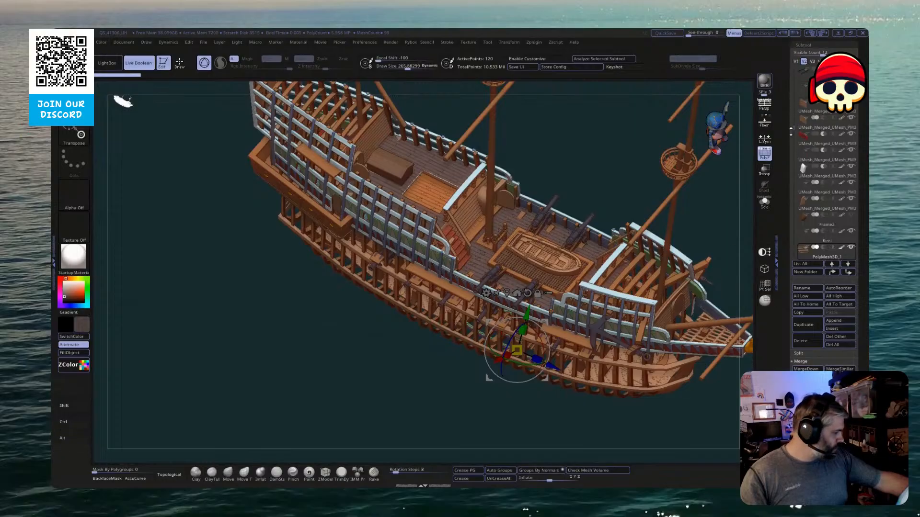
Duplicate the hatch frame PolyMesh3D_59 and move the copy aft, around the planked hatch
left_click_drag(791, 132, 796, 71)
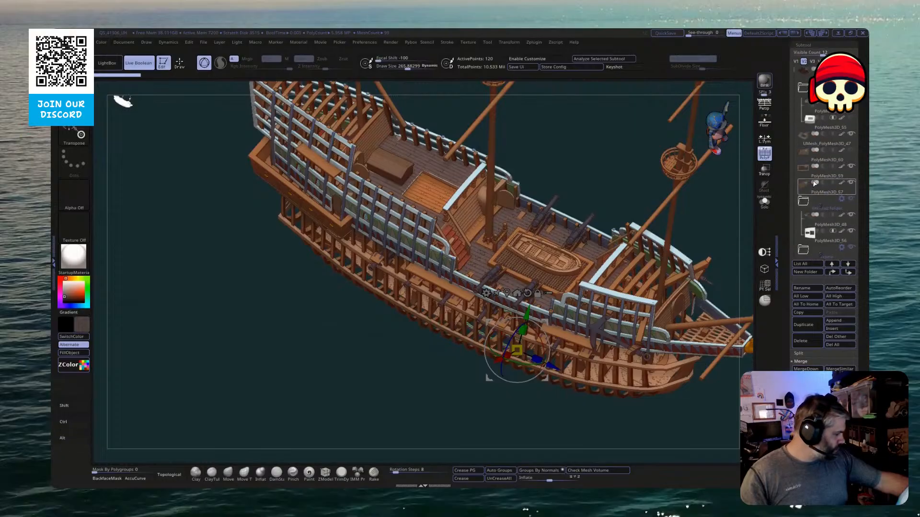
left_click(814, 176)
key("ctrl+shift+d")
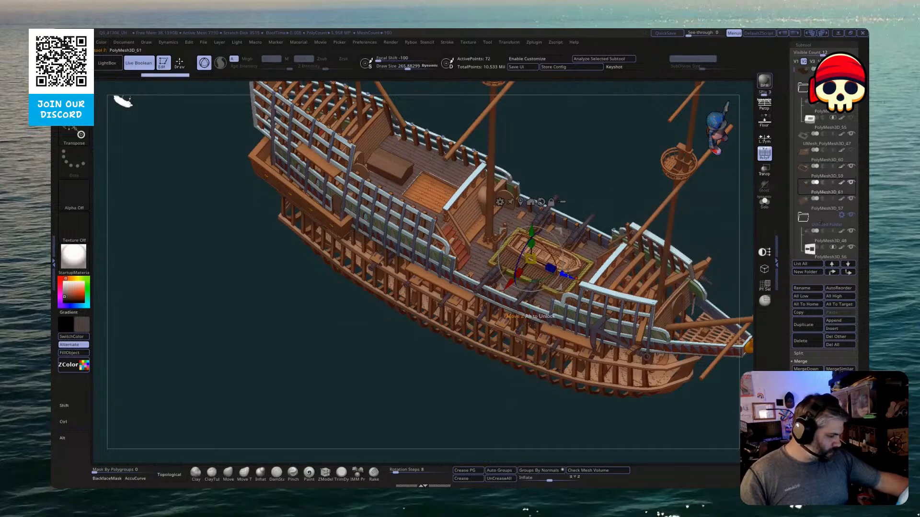
left_click_drag(568, 273, 472, 197)
left_click_drag(378, 311, 443, 427)
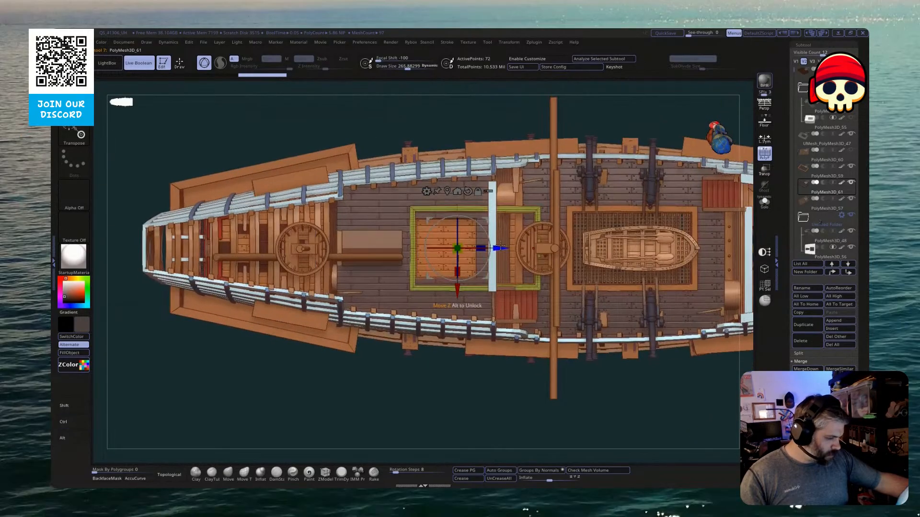
left_click_drag(500, 248, 491, 248)
Isolate the duplicated hatch frame and delete the edge loop crossing the middle of its long sides with ZModeler
key("q")
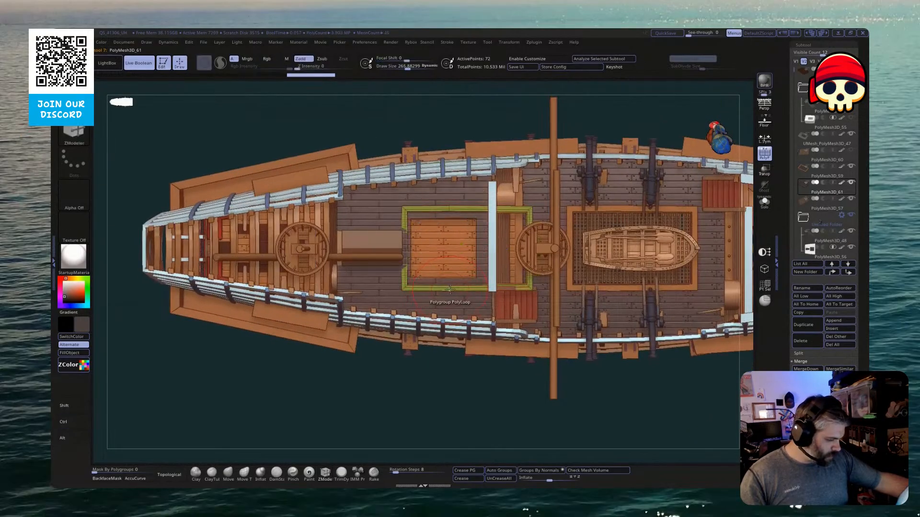
key("space")
left_click(439, 263)
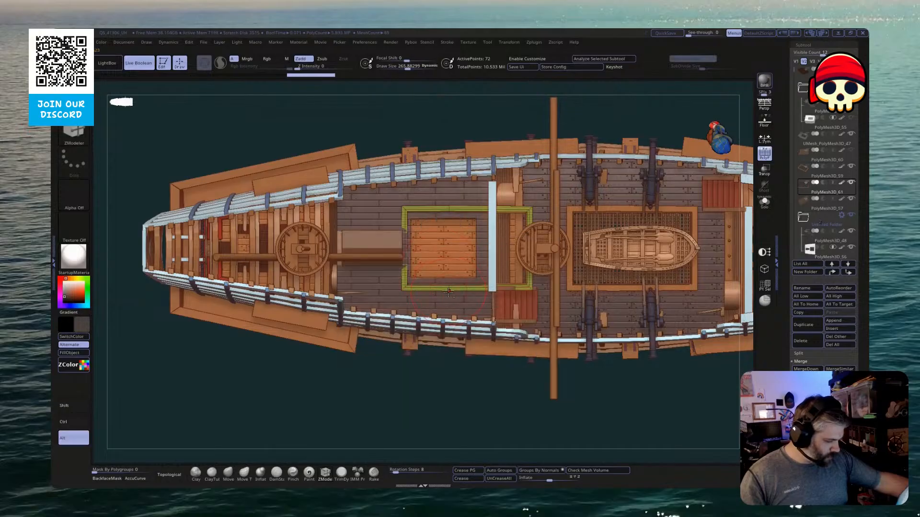
left_click_drag(449, 291, 453, 337, "alt")
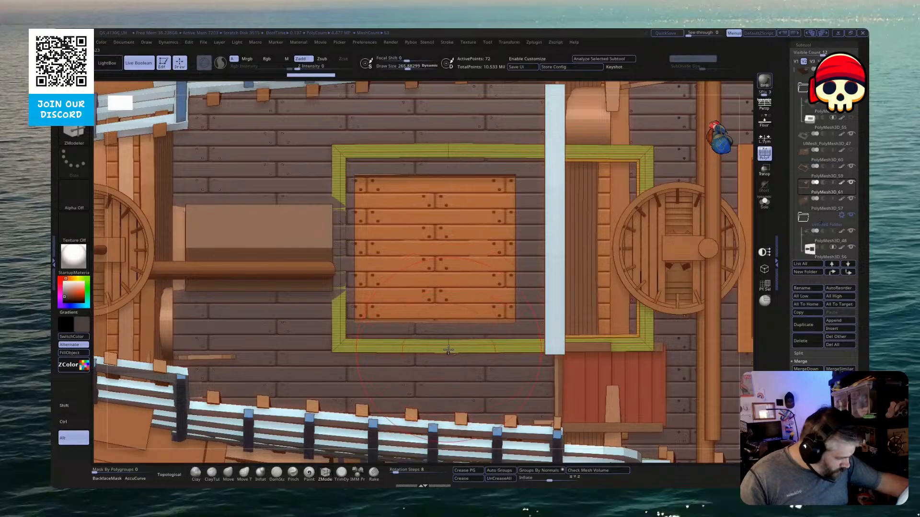
left_click(764, 201)
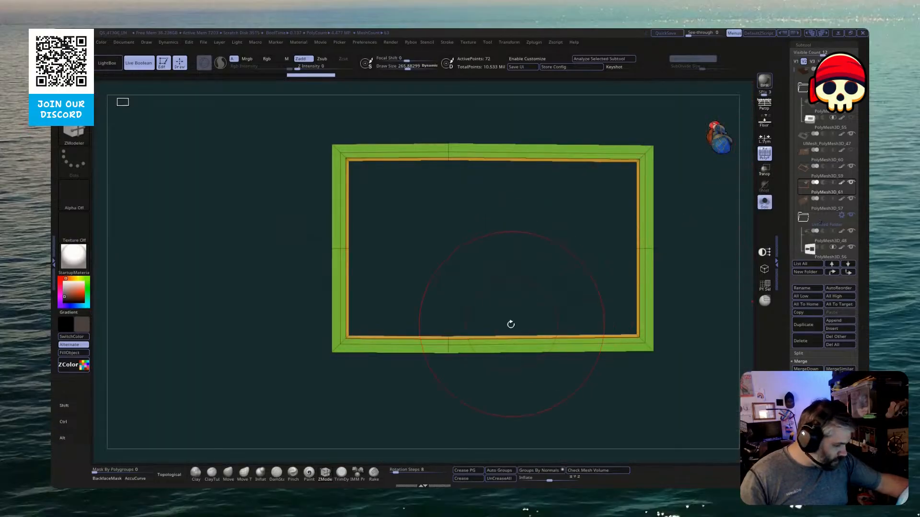
left_click(450, 349, "alt")
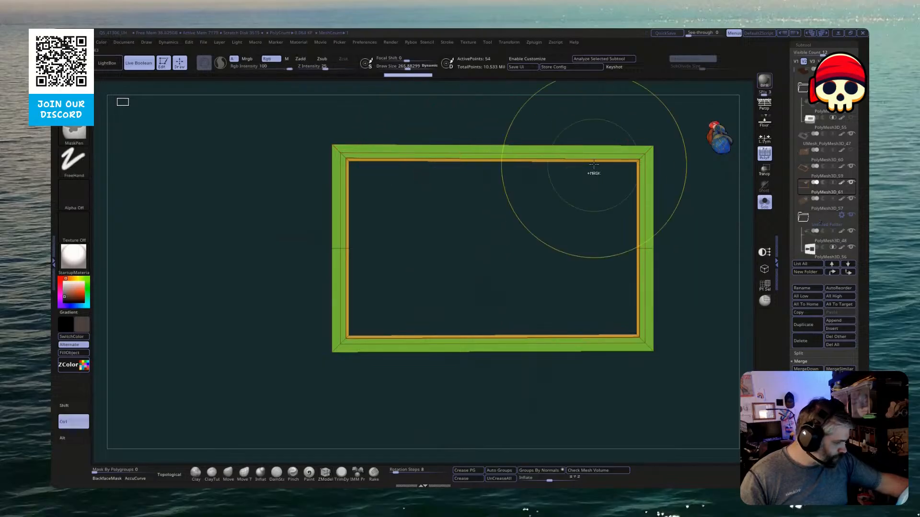
Rotate the frame a quarter turn, apply Mirror And Weld to make it symmetrical, and rotate it back
left_click_drag(610, 123, 684, 200, "ctrl")
key("w")
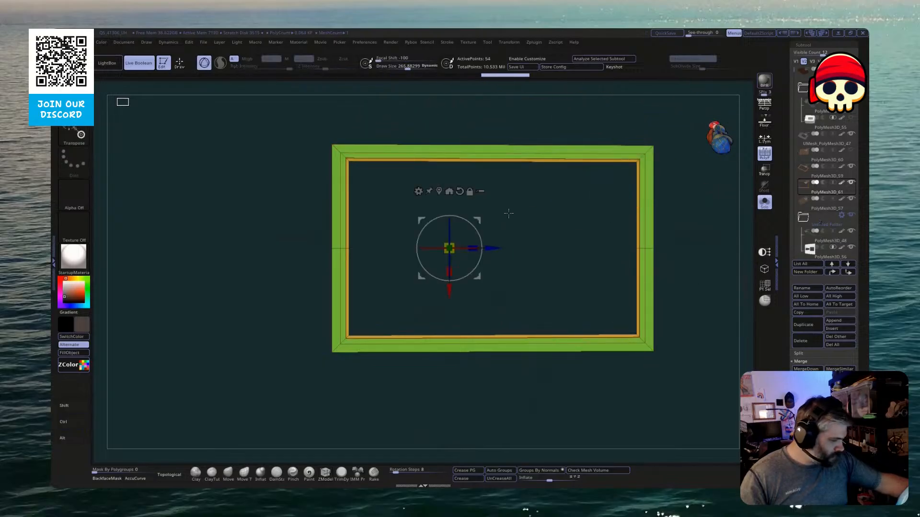
left_click_drag(472, 225, 472, 271)
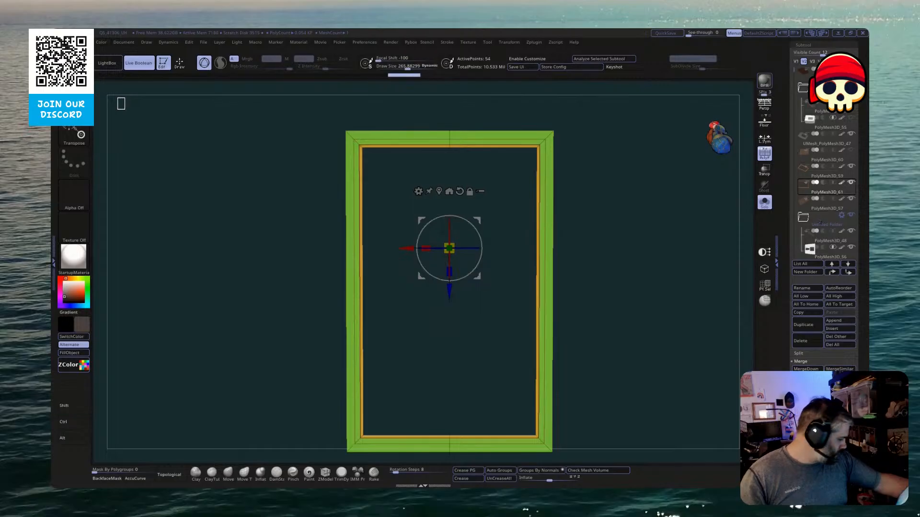
scroll(838, 260, "down", 10)
left_click(813, 226)
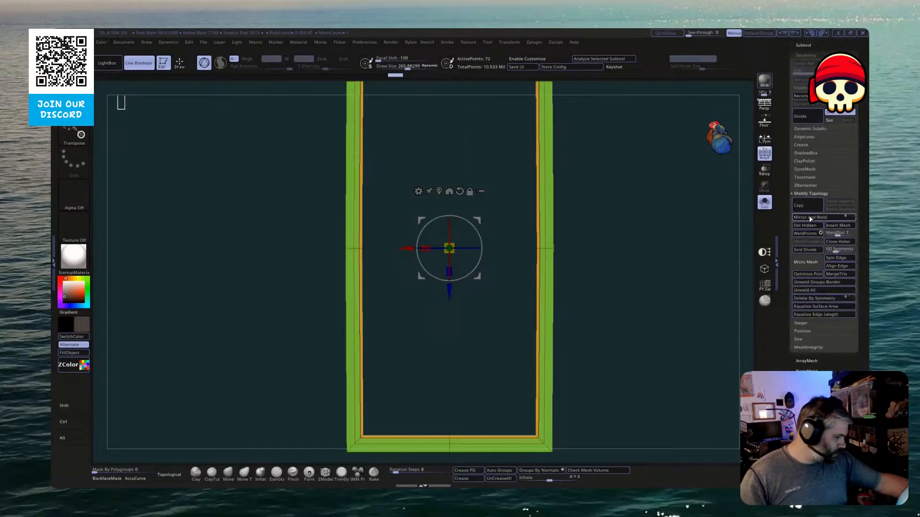
left_click(763, 205)
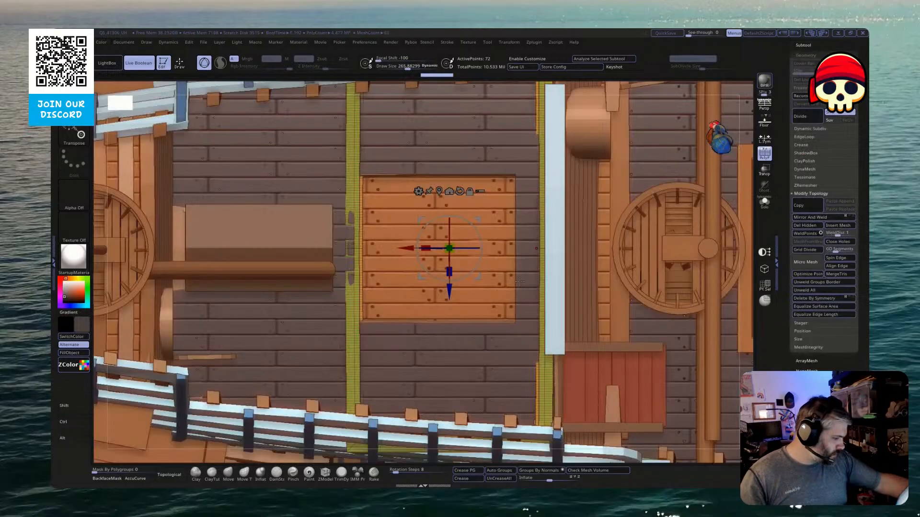
left_click_drag(480, 264, 491, 181)
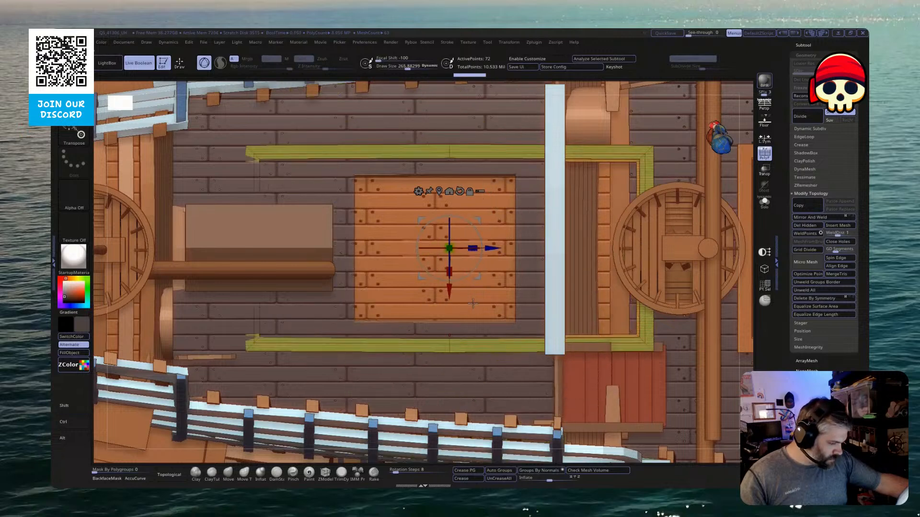
Delete the mirrored frame's central edge loop across its long sides
key("q")
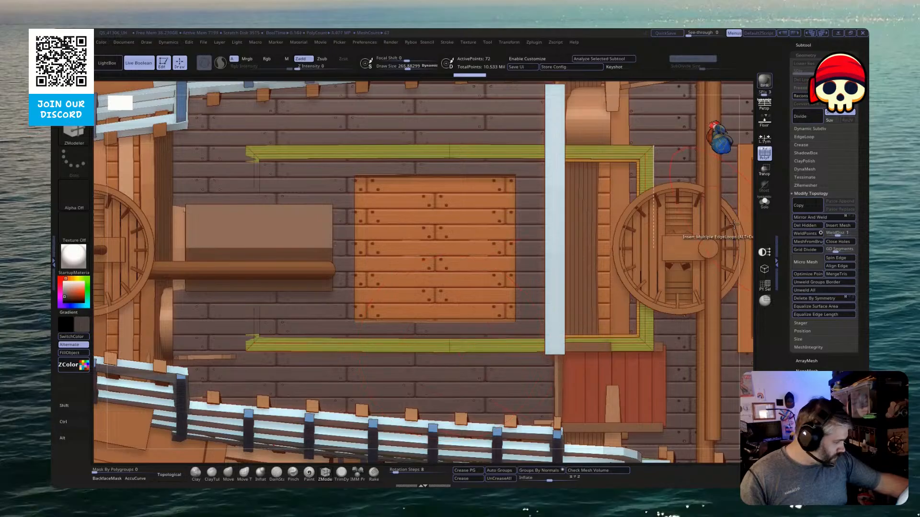
left_click(767, 205)
left_click(450, 349, "alt")
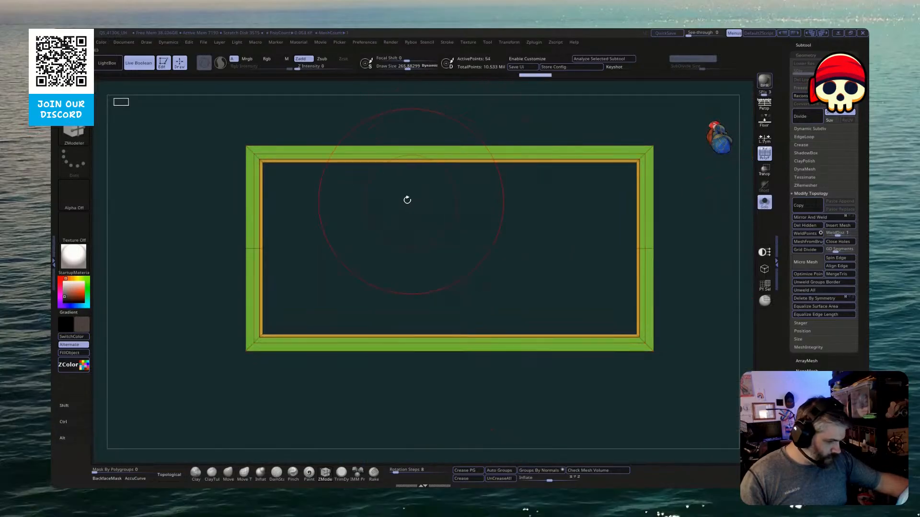
left_click(762, 203)
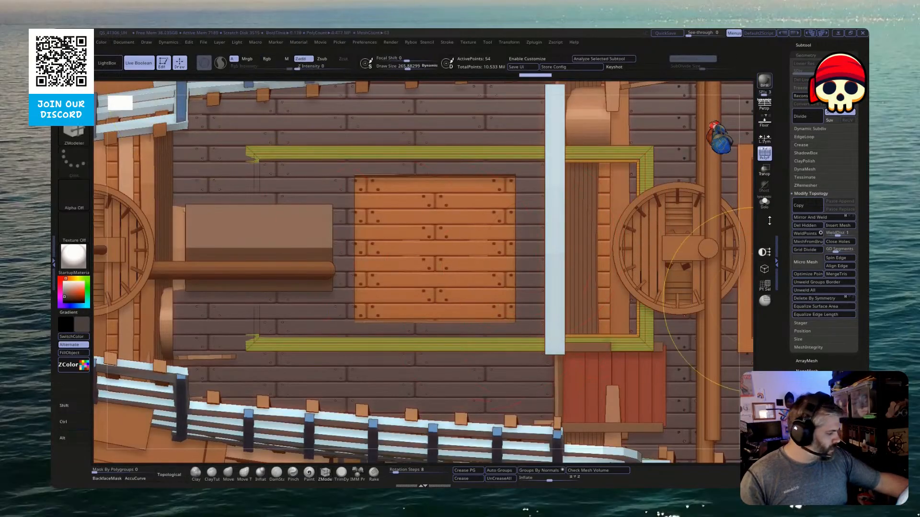
Mask the frame's forward end and move its aft end forward to the aft edge of the planked hatch
left_click(764, 202)
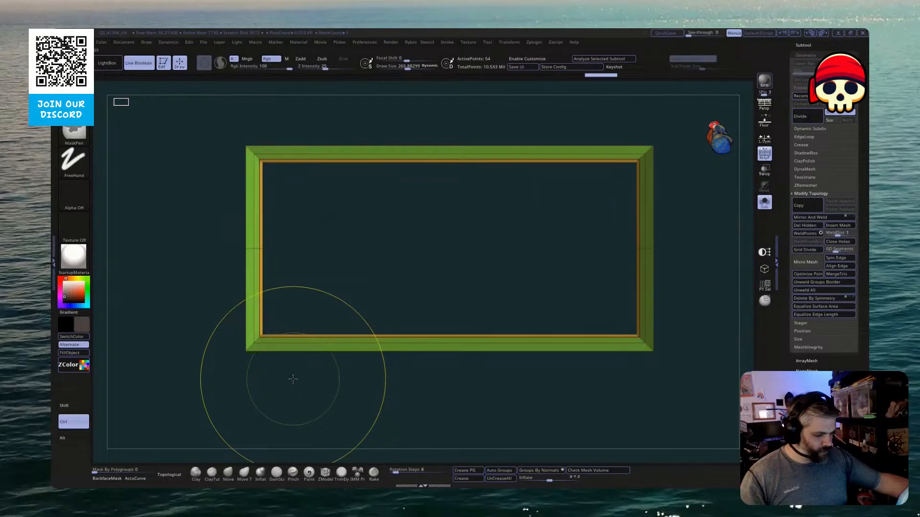
key("w")
mouse_move(494, 248)
left_mouse_down()
mouse_move(626, 249)
mouse_move(596, 251)
left_mouse_up()
left_click(764, 204)
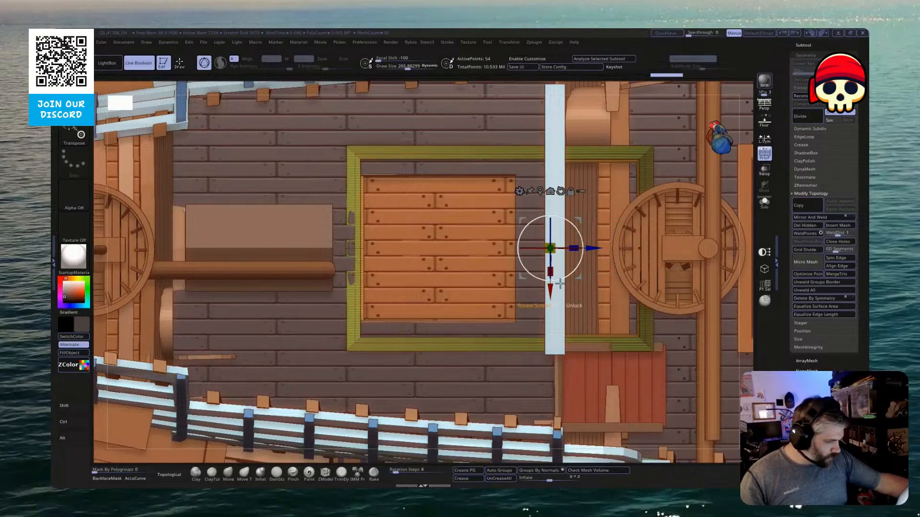
Mask the frame's aft end and pull its forward end back to the forward edge of the planked hatch
left_click(764, 202)
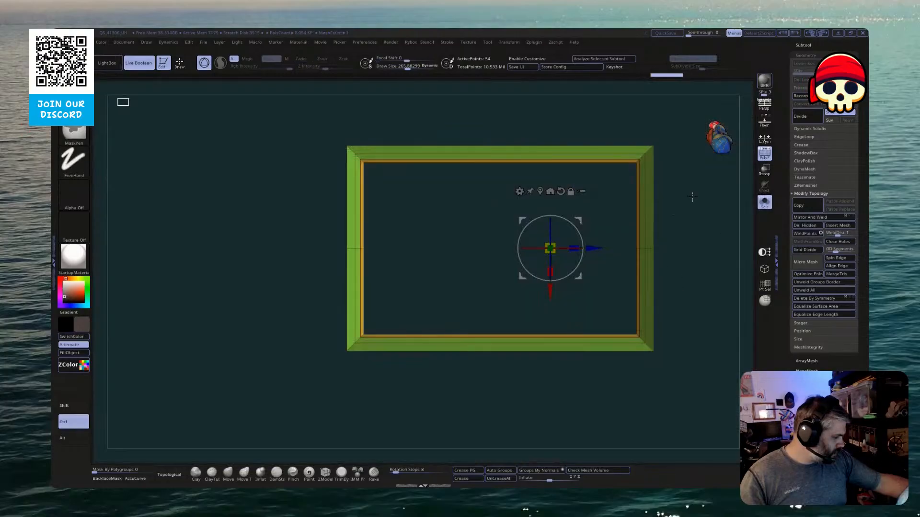
left_click_drag(592, 113, 729, 432, "ctrl")
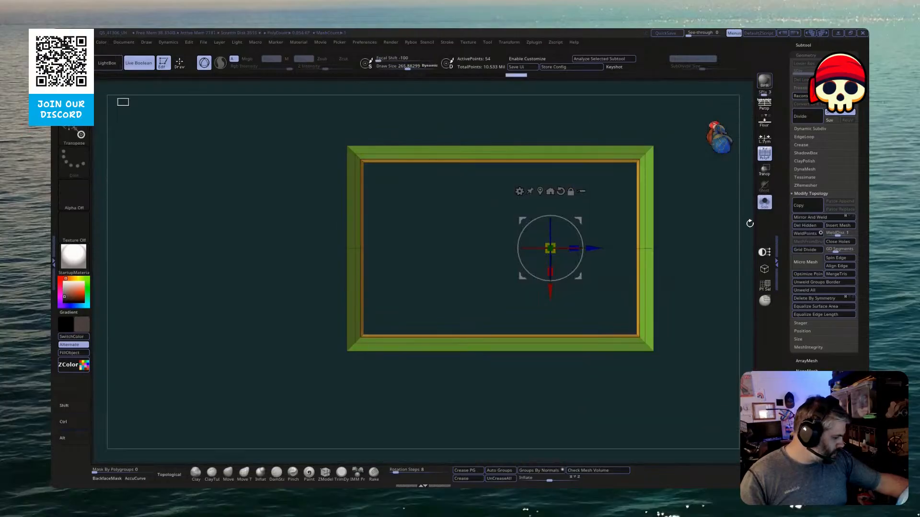
left_click(765, 202)
left_click_drag(594, 250, 466, 276)
left_click(764, 202)
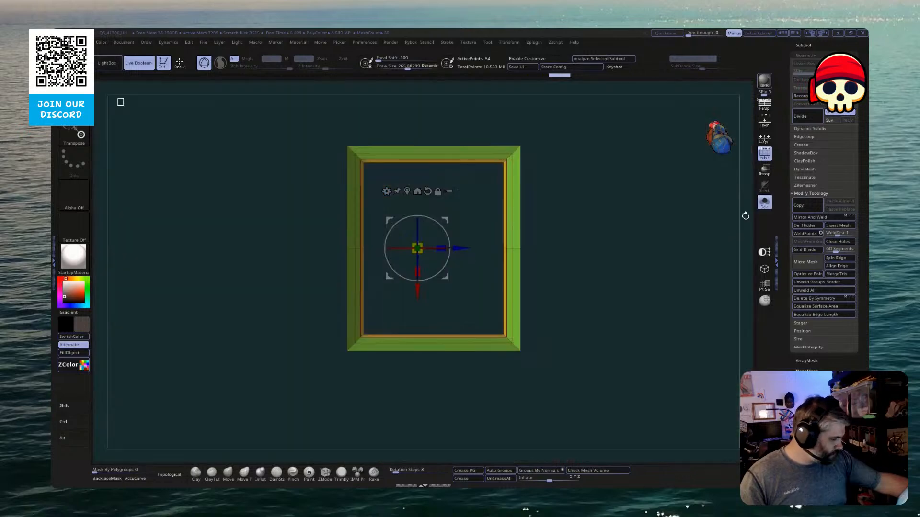
Mask half of the frame and move its long sides symmetrically inward to match the planked hatch's width
left_click_drag(569, 429, 306, 320, "ctrl")
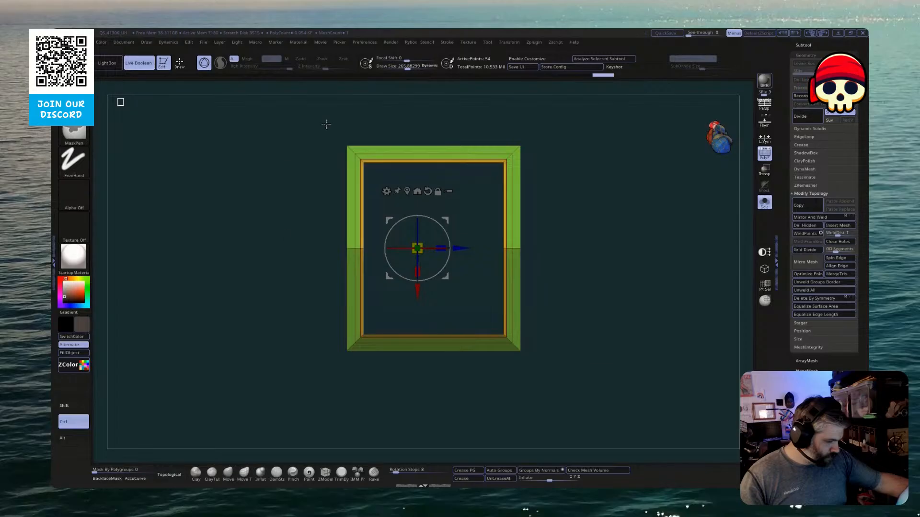
left_click_drag(326, 124, 577, 211, "ctrl")
left_click(583, 220, "ctrl")
left_click_drag(418, 291, 422, 328, "alt")
left_click(765, 204)
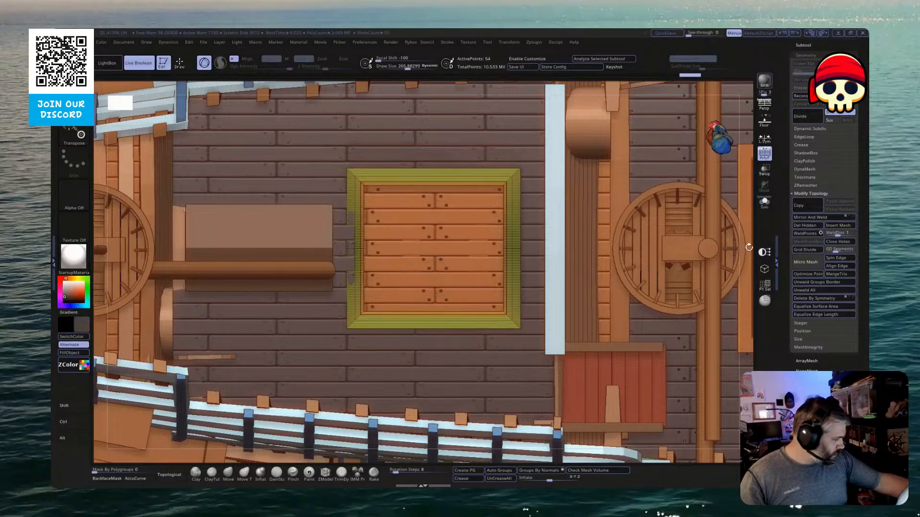
Raise the fitted frame slightly so that it stands above the deck around the planked hatch
left_click_drag(750, 243, 758, 211)
left_click(765, 205)
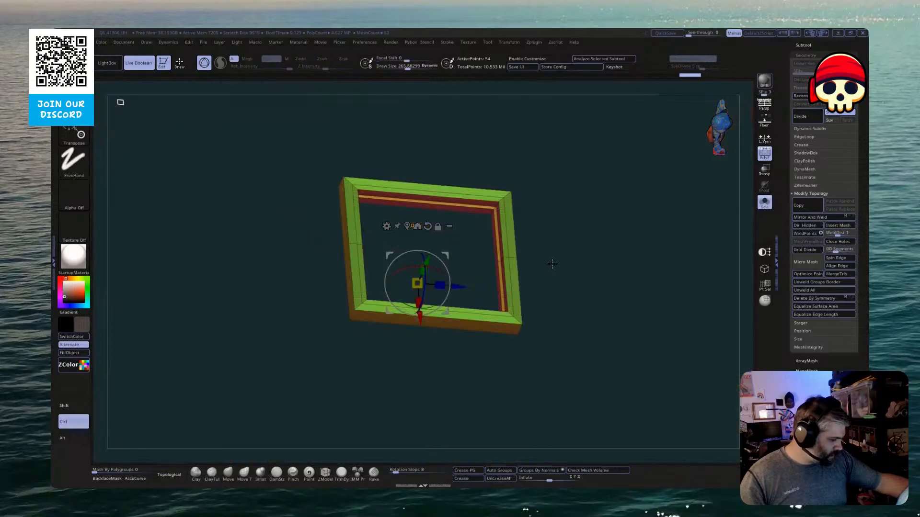
left_click(765, 204)
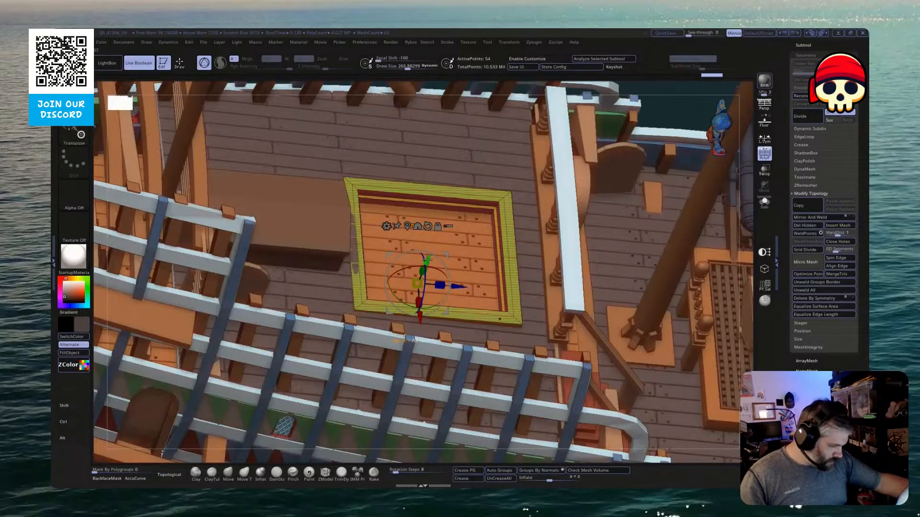
mouse_move(426, 259)
left_mouse_down()
mouse_move(433, 255)
mouse_move(411, 261)
mouse_move(437, 247)
mouse_move(434, 256)
left_mouse_up()
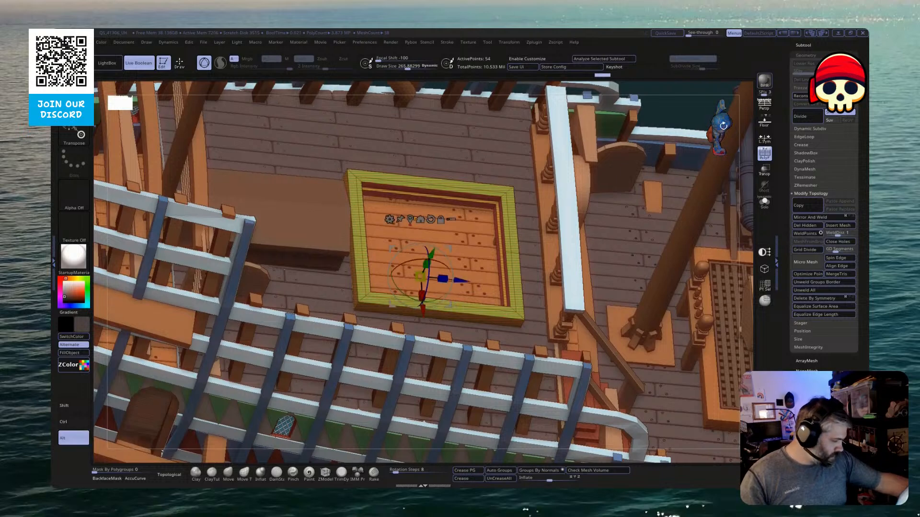
scroll(617, 453, "down", 5)
left_click_drag(616, 453, 656, 467)
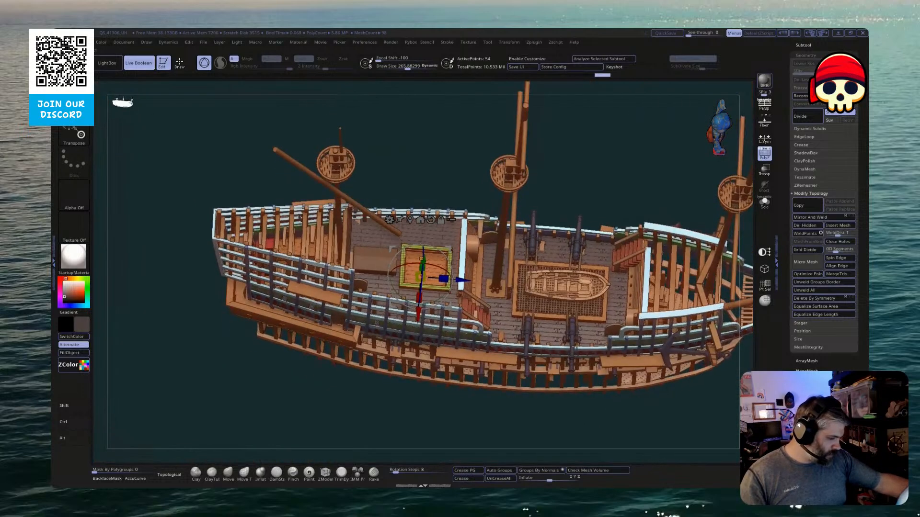
Find the leftover subtool PolyMesh3D_60 and delete it
left_click(529, 301, "alt")
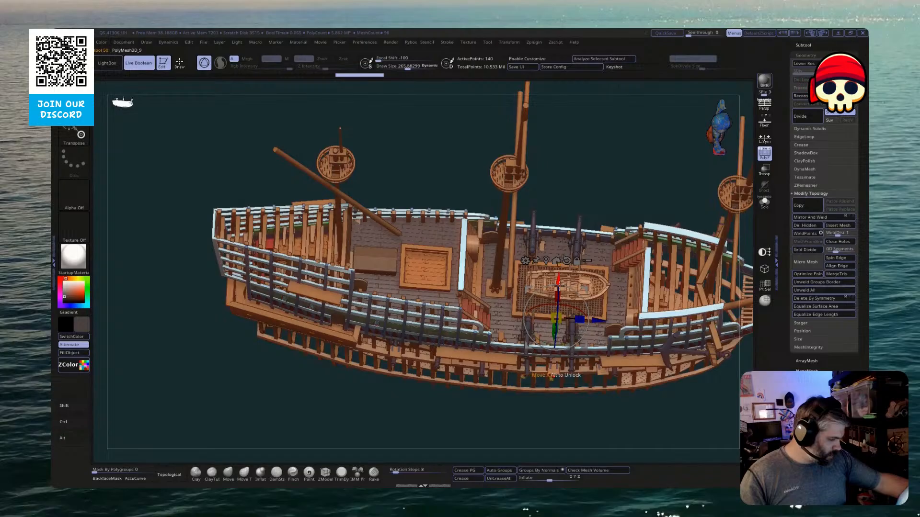
left_click(803, 45)
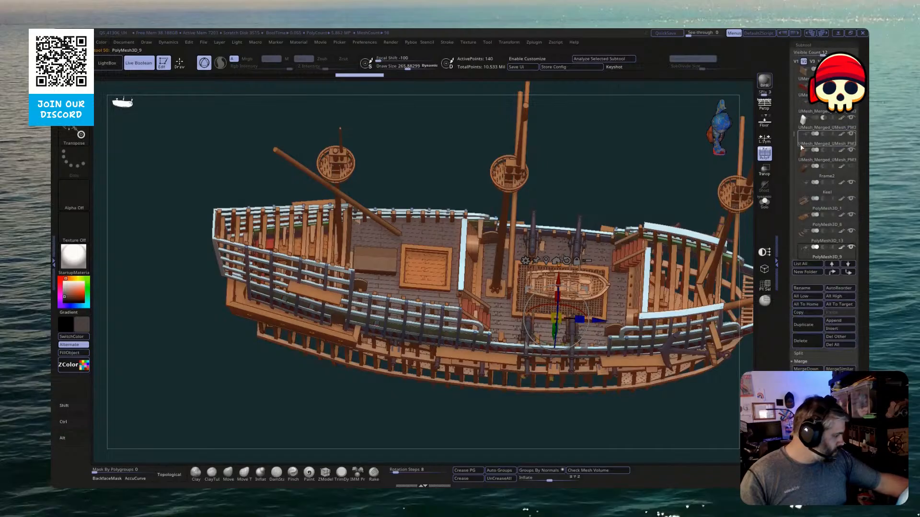
left_click_drag(791, 152, 792, 134)
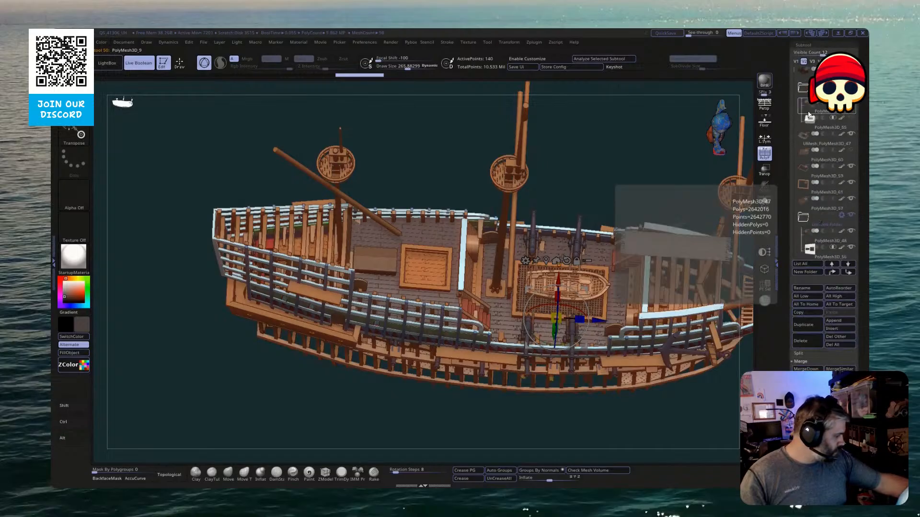
left_click(814, 161)
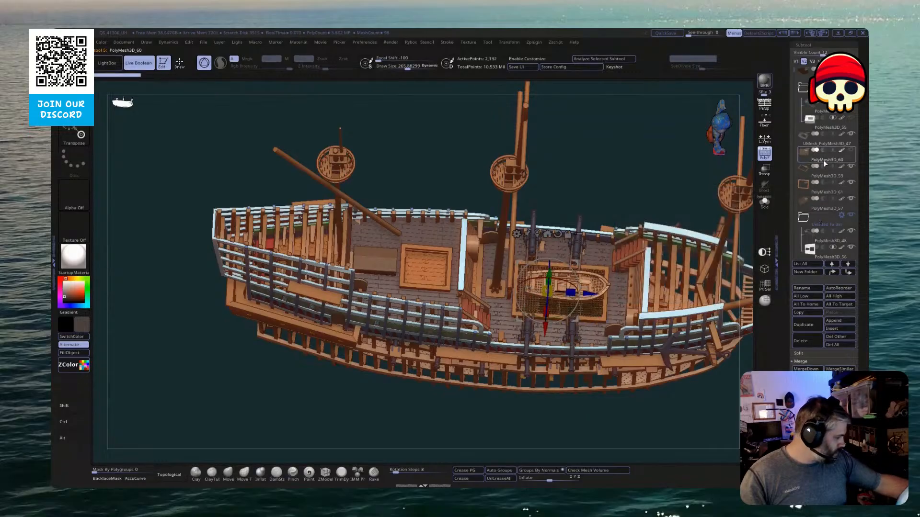
mouse_move(822, 162)
mouse_move(822, 209)
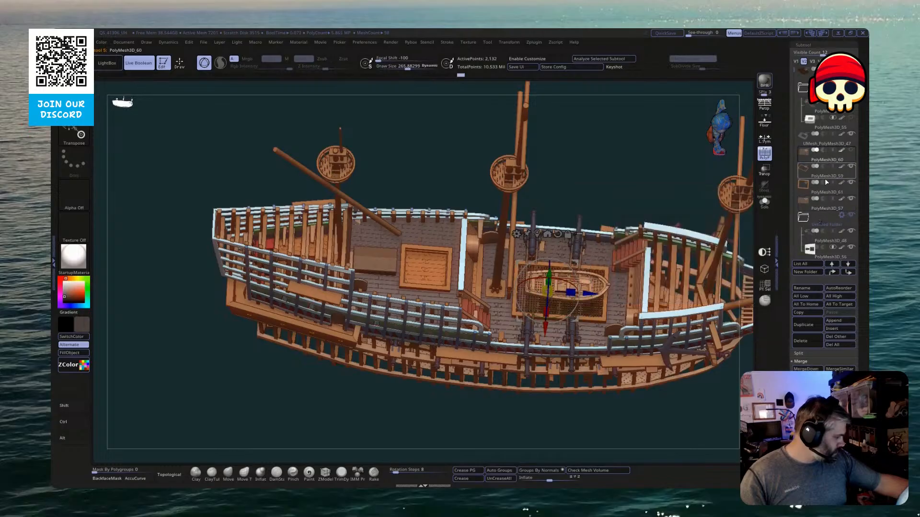
left_click(811, 344)
key("Return")
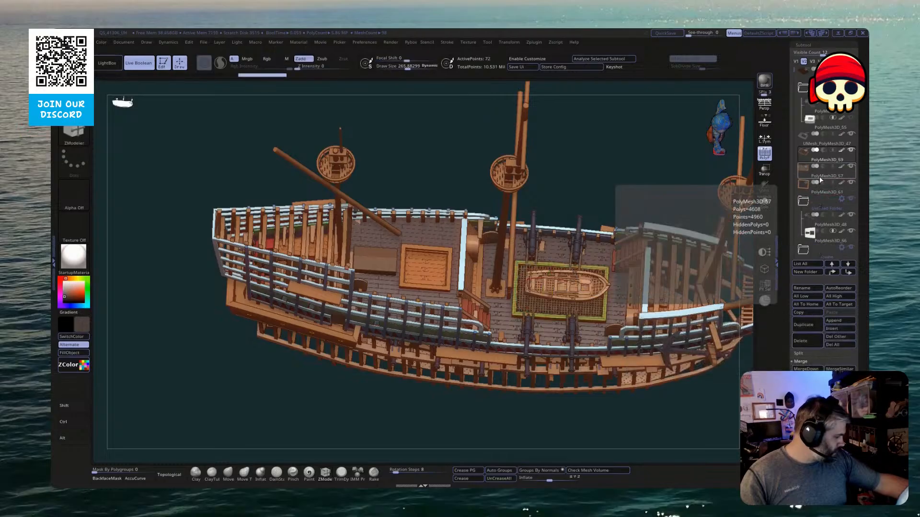
Duplicate the grating PolyMesh3D_57 and place the copy below the frame PolyMesh3D_61 in the subtool order
left_click(817, 196)
key("ctrl+z")
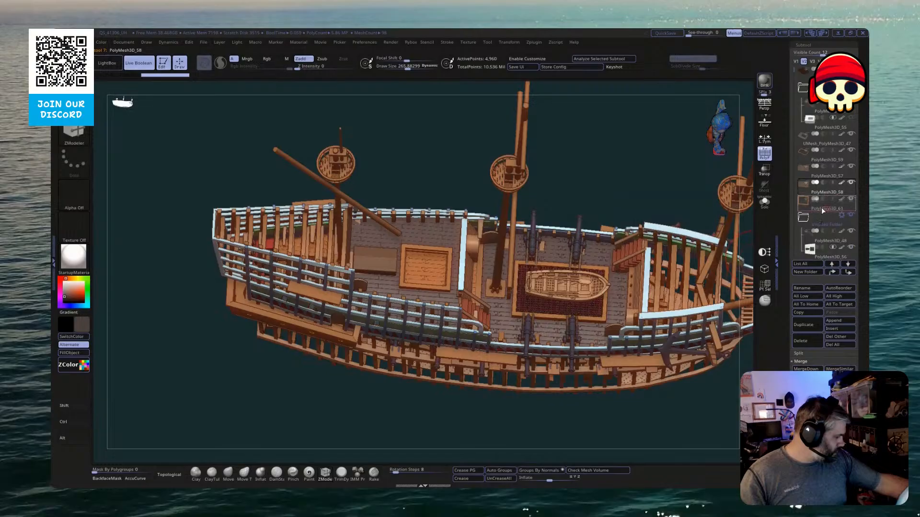
left_click_drag(822, 208, 821, 216)
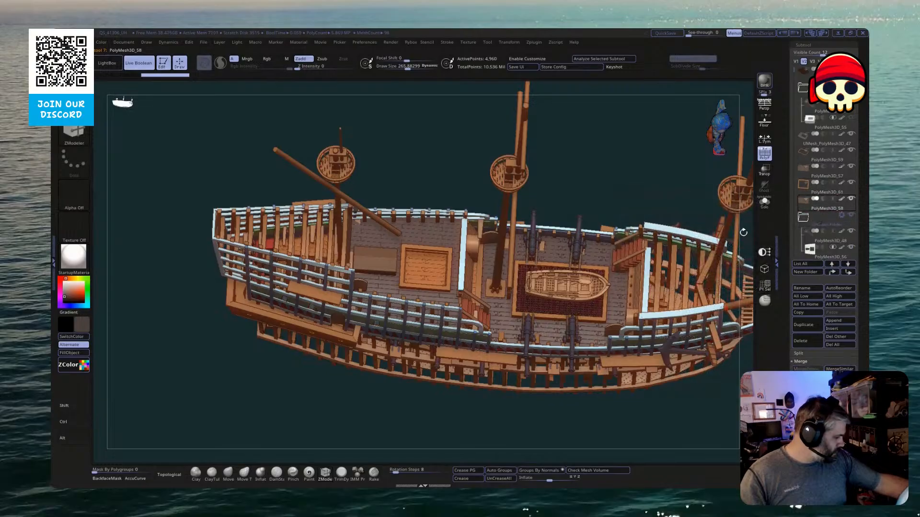
left_click(764, 201)
left_click_drag(661, 377, 541, 237, "ctrl+shift")
left_click_drag(651, 306, 540, 232, "ctrl+shift")
left_click(690, 353, "ctrl+shift")
left_click(707, 378, "ctrl+shift")
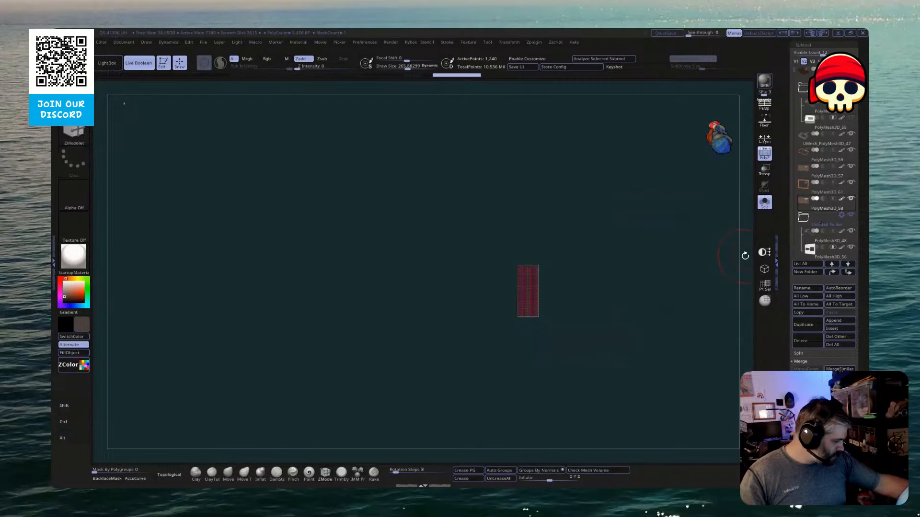
left_click(766, 202)
Move the duplicated grating up and aft to the planked hatch and scale it down to match the frame opening's width
key("w")
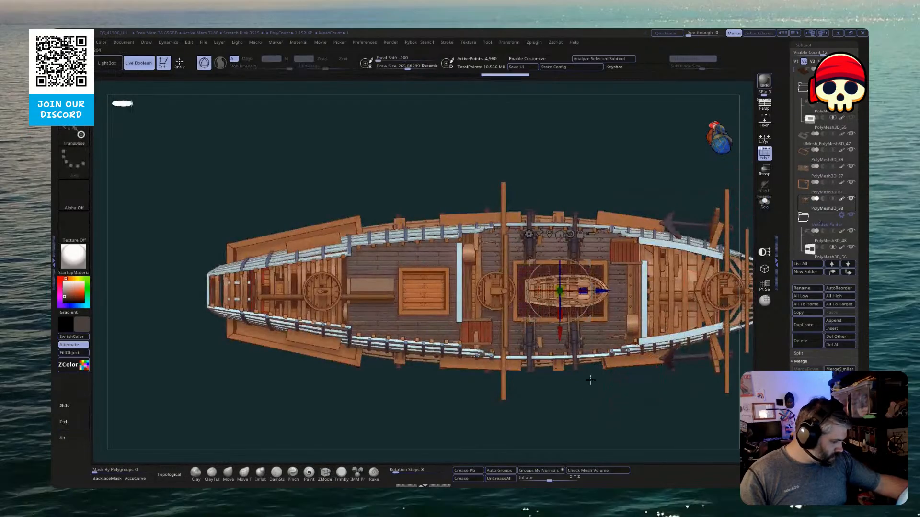
right_click_drag(565, 312, 594, 356)
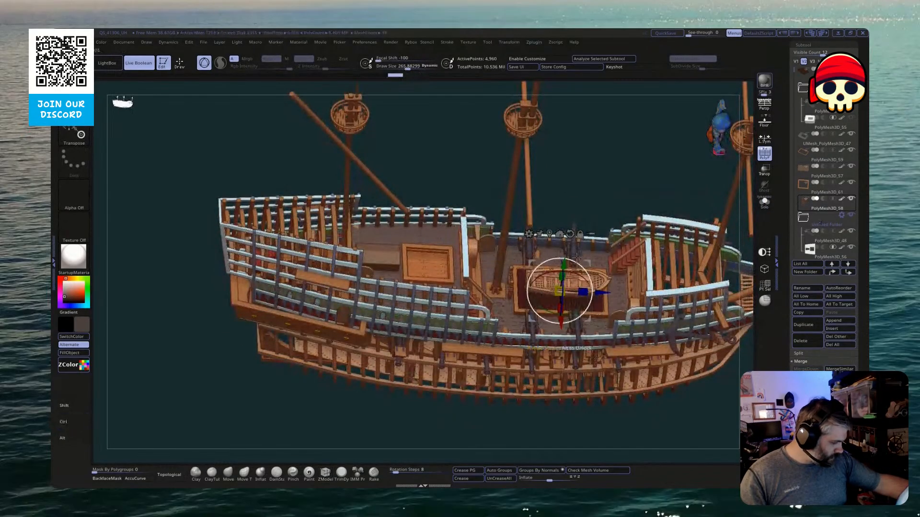
left_click_drag(565, 262, 566, 240)
left_click_drag(607, 265, 503, 266)
right_click_drag(503, 266, 426, 335, "shift")
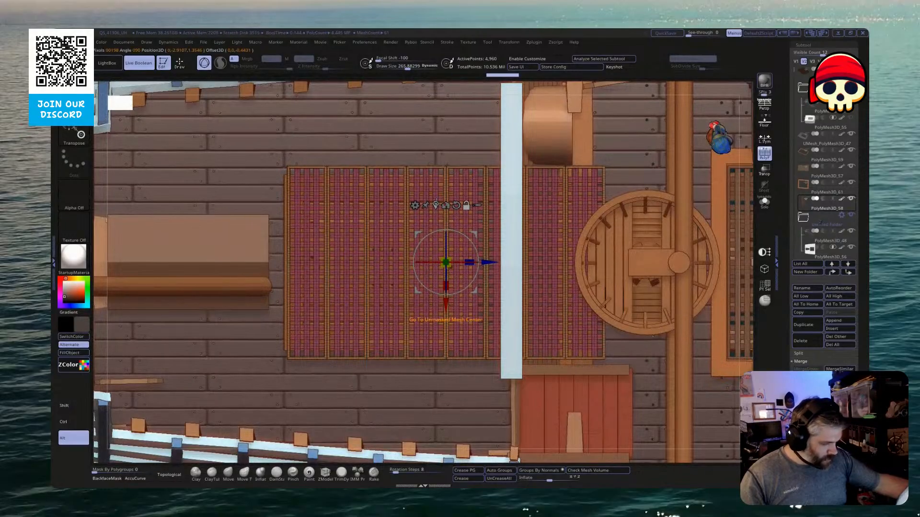
left_click_drag(448, 286, 495, 265)
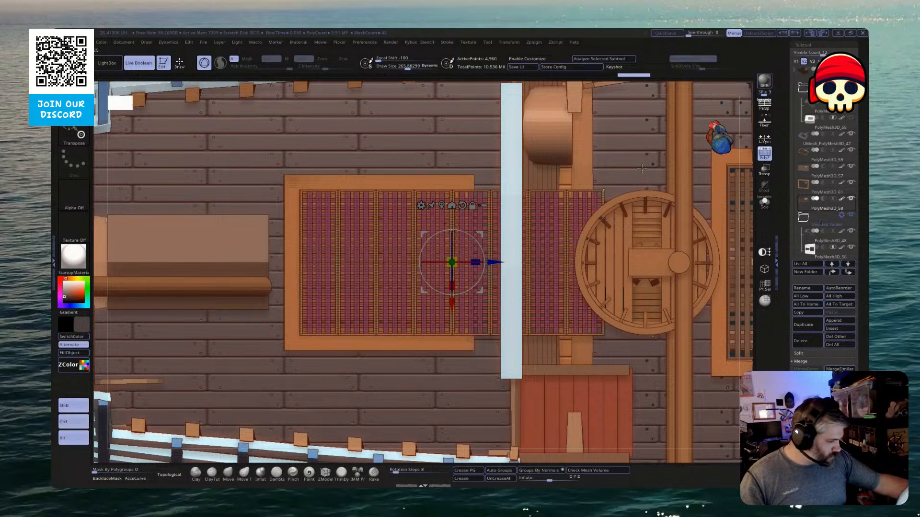
Isolate the duplicated grating, hide its four forward panels and delete the hidden geometry, keeping the four aft panels
left_click(765, 203)
left_click_drag(676, 163, 454, 374, "ctrl+shift")
left_click_drag(564, 405, 599, 421, "ctrl+shift")
key("ctrl+shift+a")
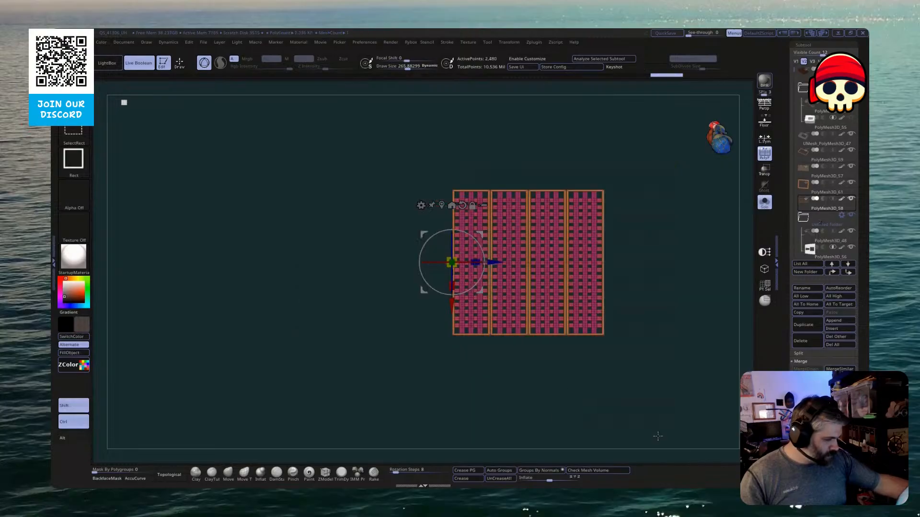
left_click_drag(655, 431, 690, 446, "ctrl+shift")
scroll(819, 222, "down", 5)
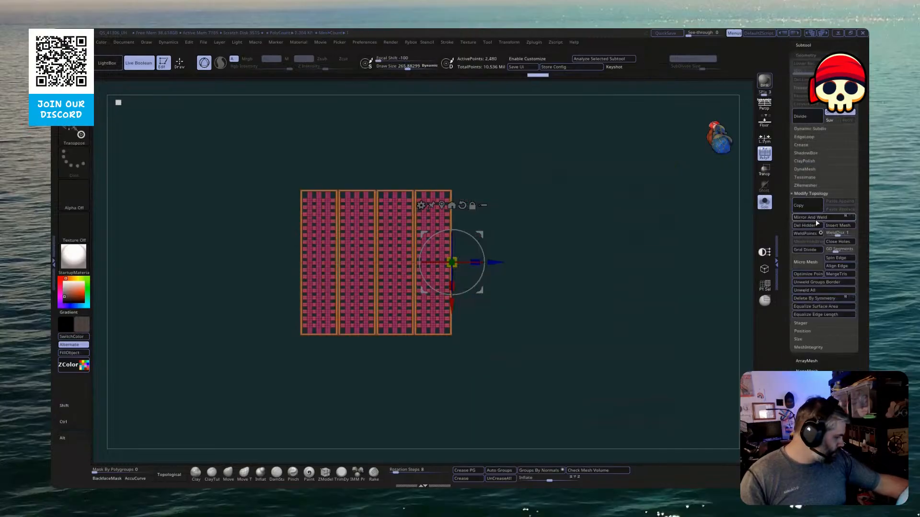
left_click(765, 202)
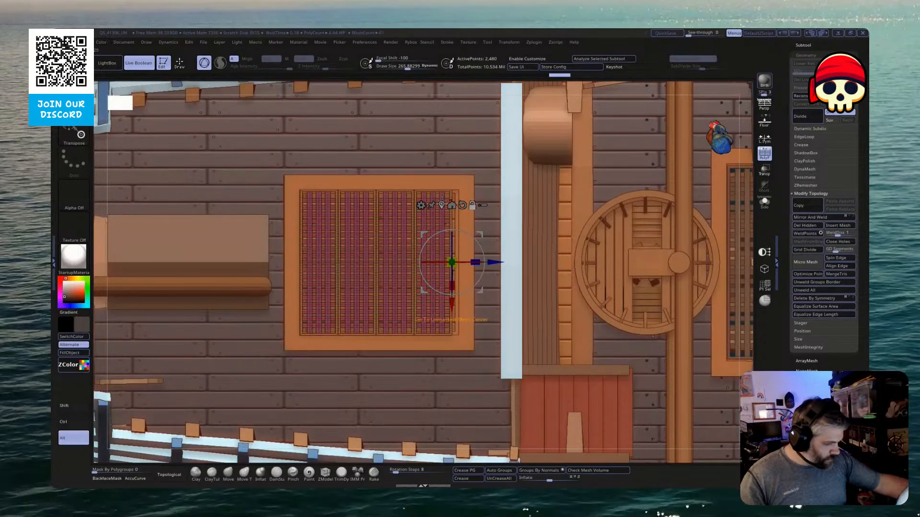
Centre the gizmo on the trimmed grating, then scale and reposition the grating to fill the aft hatch frame
left_click_drag(402, 256, 419, 268)
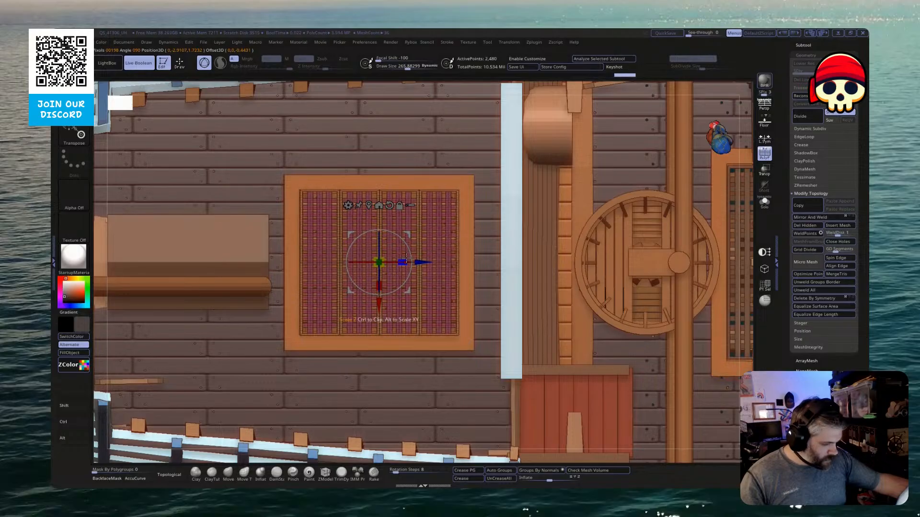
left_click_drag(383, 286, 383, 286)
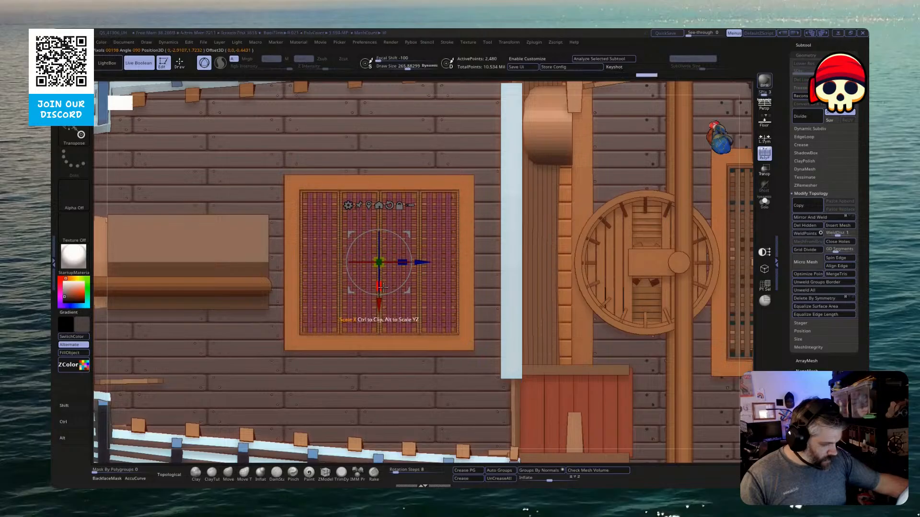
left_click_drag(746, 263, 621, 254)
left_click_drag(366, 241, 376, 239)
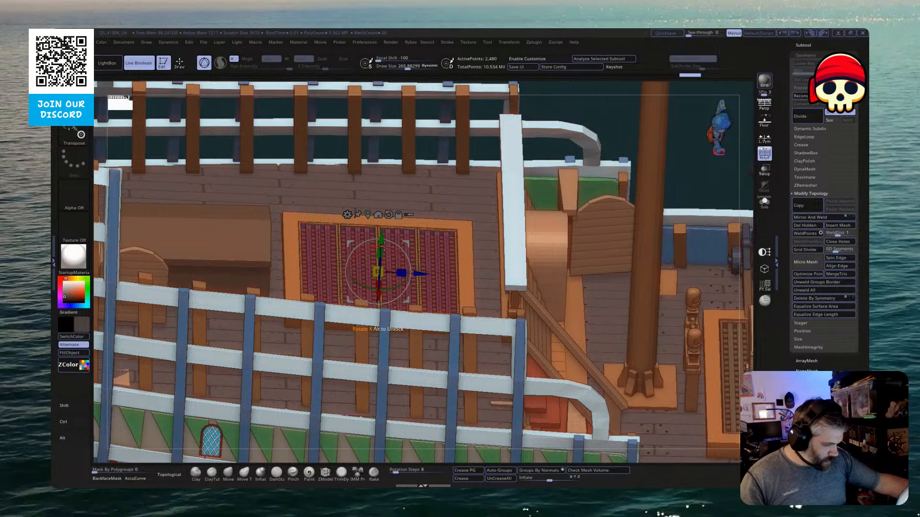
left_click_drag(561, 139, 546, 179)
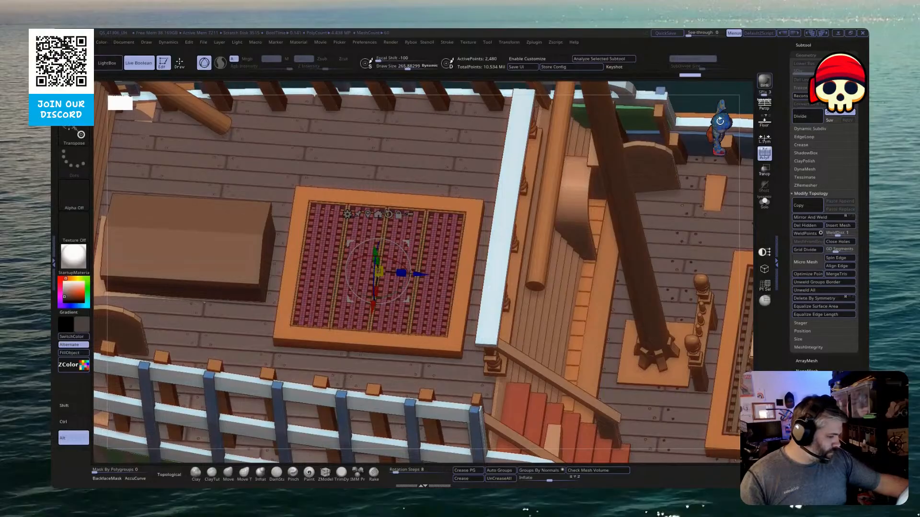
Turn off the polyframe display and examine the whole ship with its fitted hatches from several angles
key("f")
key("q")
left_click_drag(318, 438, 680, 148)
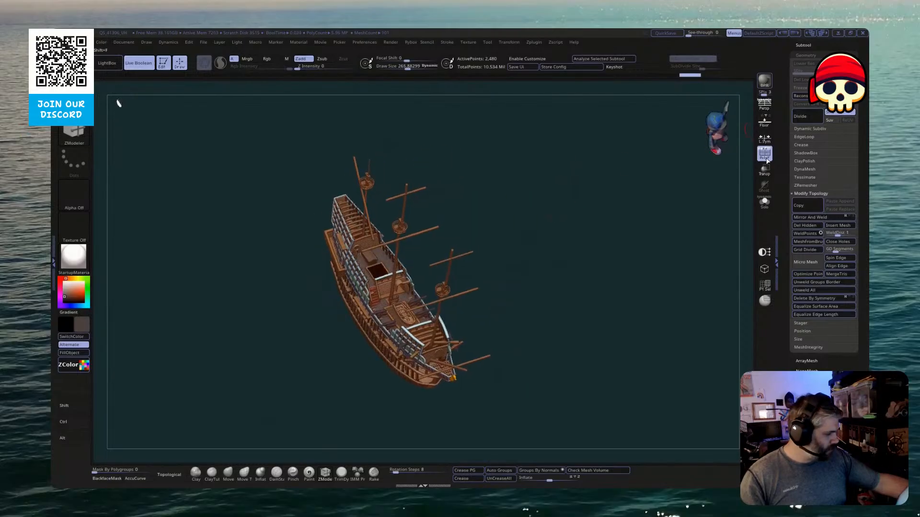
left_click_drag(608, 212, 622, 290)
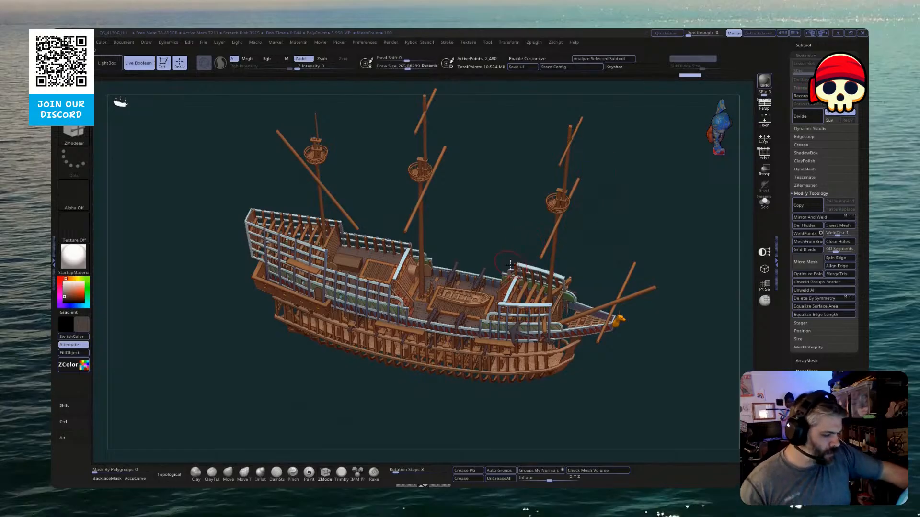
left_click_drag(353, 373, 520, 311)
left_click_drag(290, 390, 329, 390)
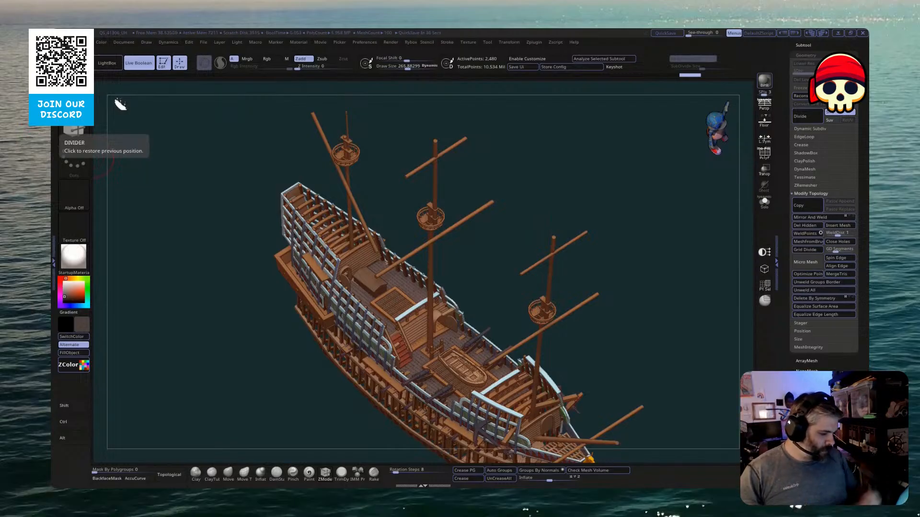
left_click_drag(616, 309, 721, 259)
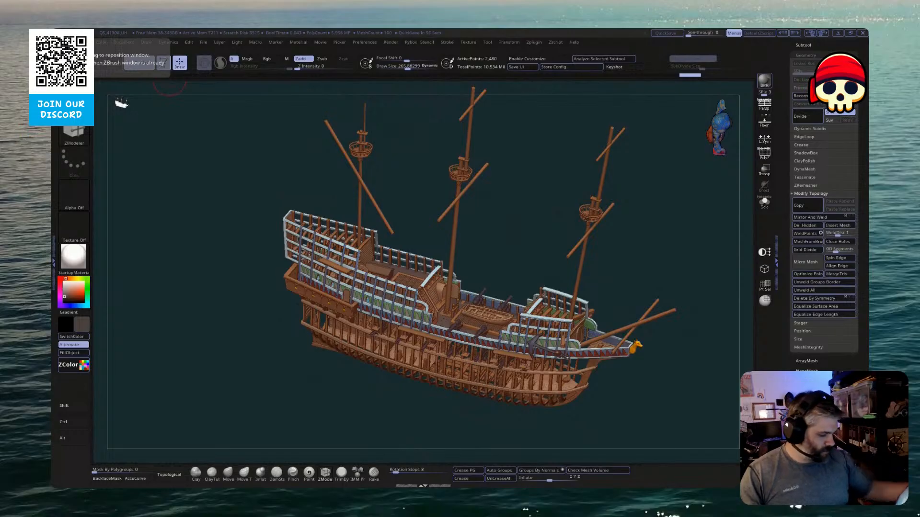
left_click_drag(607, 400, 612, 284)
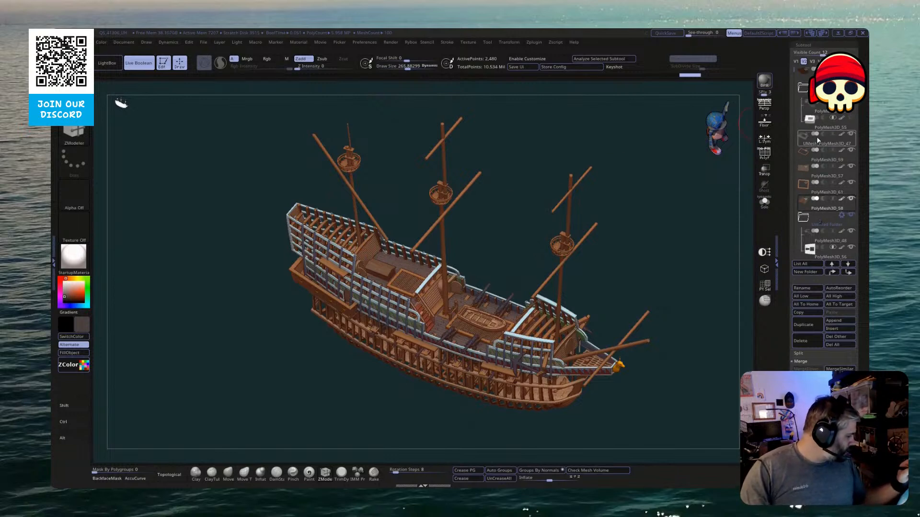
Run Boolean Folder on the subtool folder containing PolyMesh3D_48 and PolyMesh3D_56
mouse_move(816, 142)
mouse_move(815, 244)
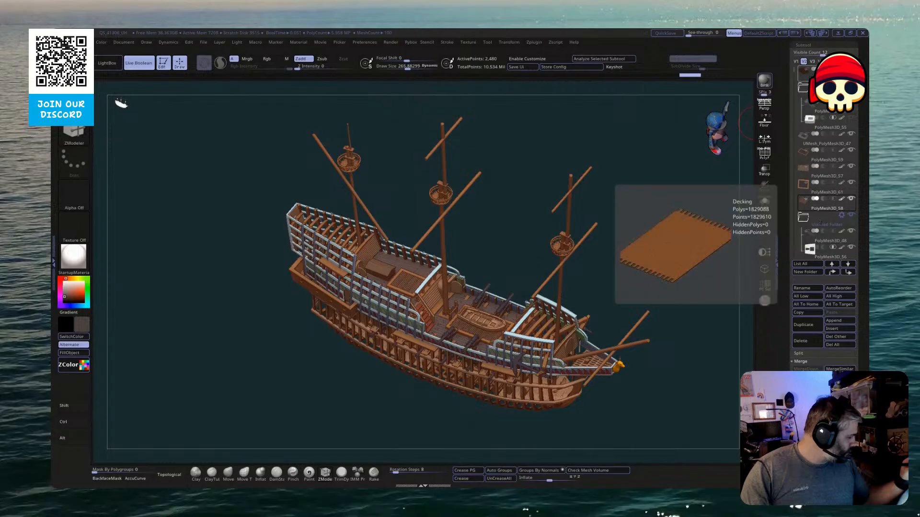
left_click(811, 223)
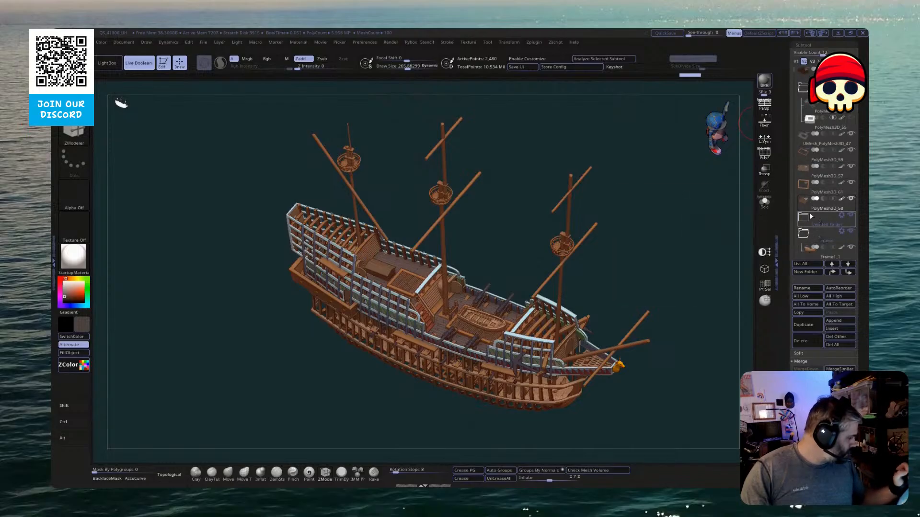
left_click(808, 221)
left_click_drag(794, 67, 796, 96)
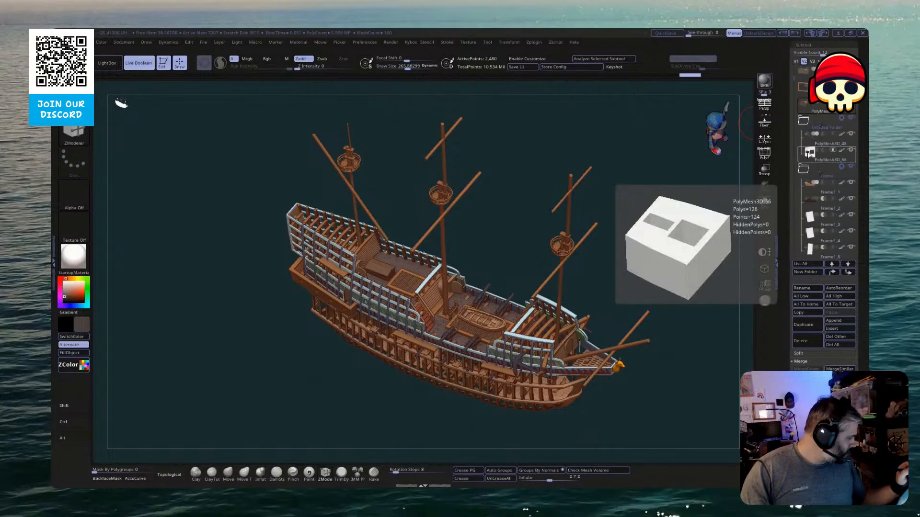
left_click(841, 118)
left_click(821, 215)
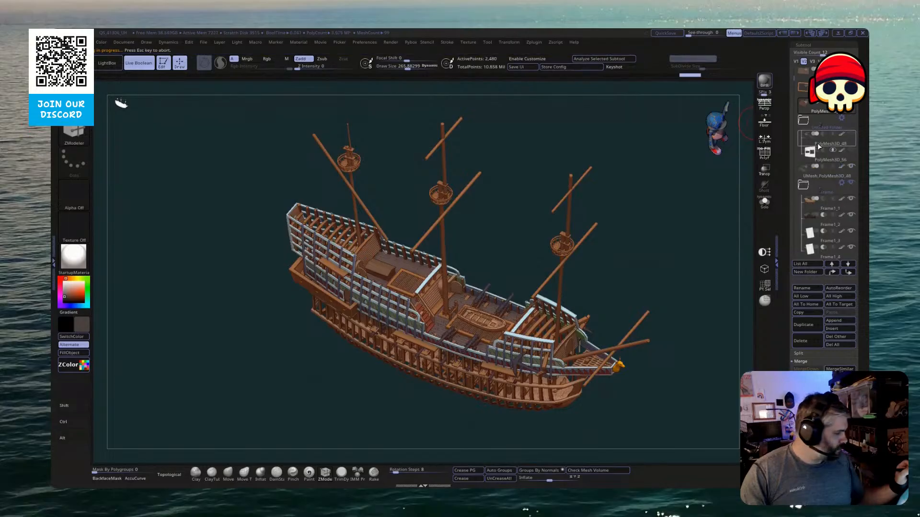
mouse_move(815, 174)
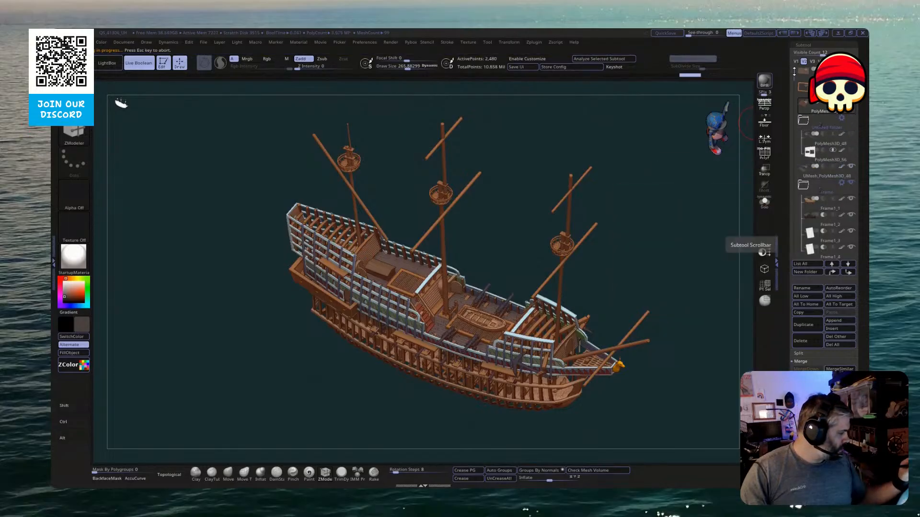
Move the boolean source folder above UMesh_PolyMesh3D_47 in the subtool order and rename it Deck2
scroll(797, 70, "up", 3)
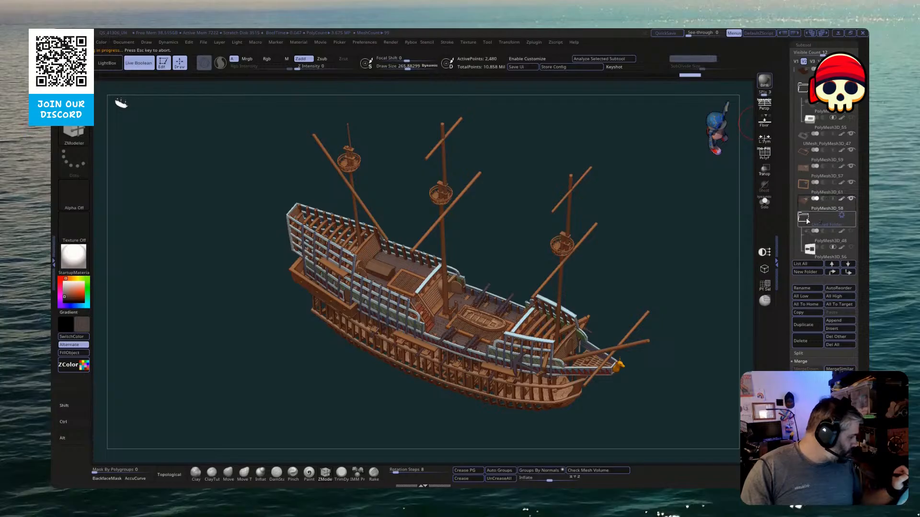
scroll(814, 135, "down", 2)
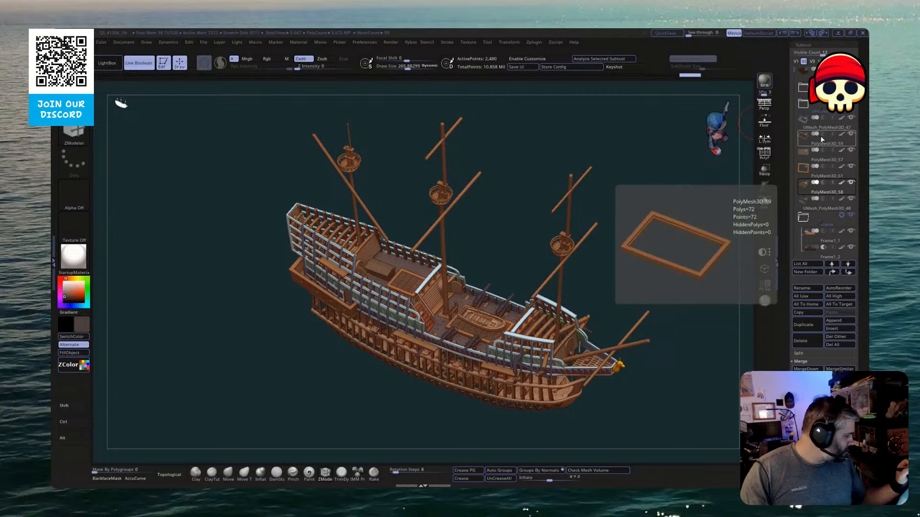
left_click(803, 102)
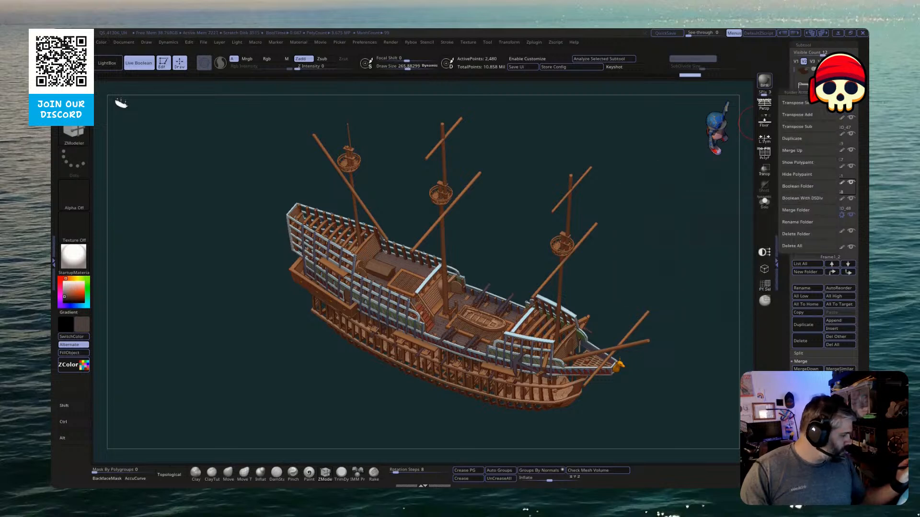
left_click(803, 222)
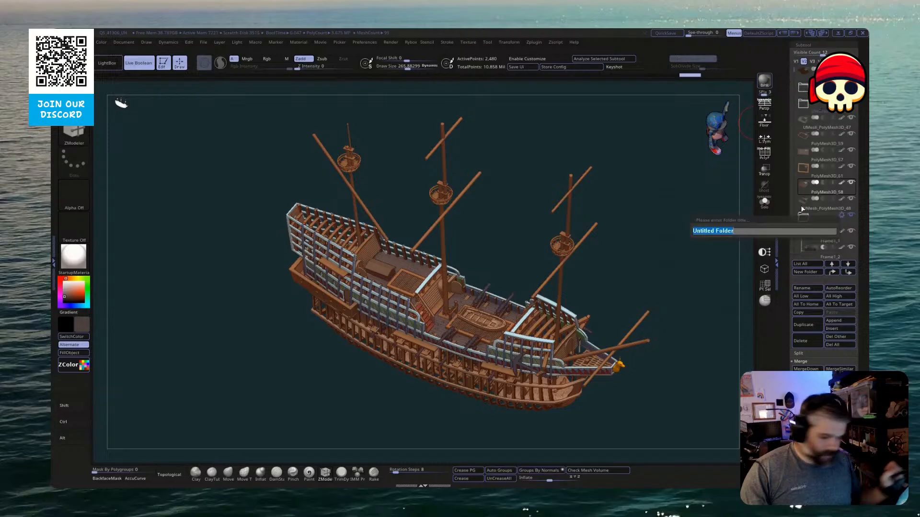
type("Deck2")
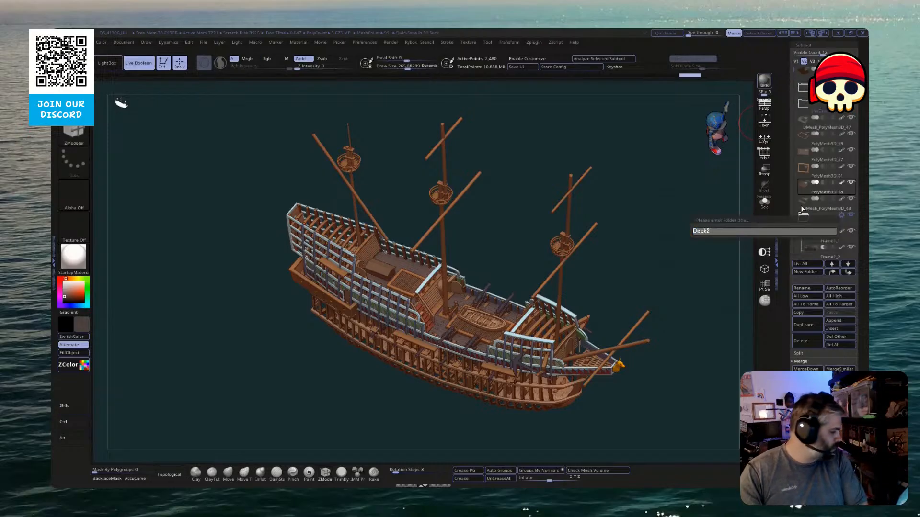
key("Return")
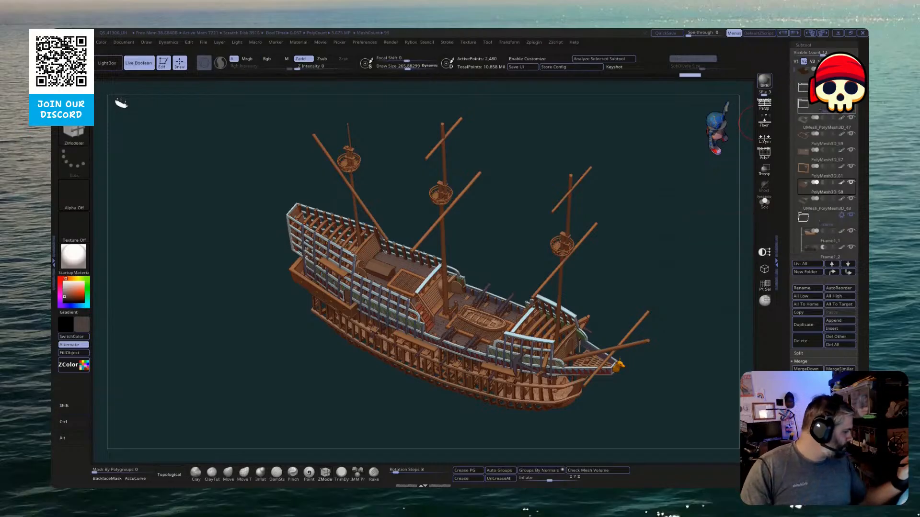
Move the boolean deck mesh UMesh_PolyMesh3D_48 between PolyMesh3D_57 and the frame PolyMesh3D_61 in the subtool order
mouse_move(818, 126)
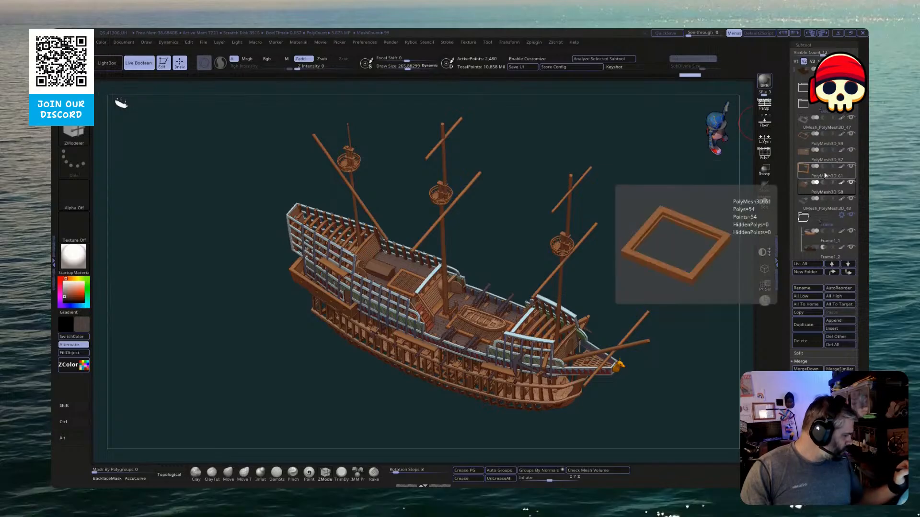
mouse_move(818, 209)
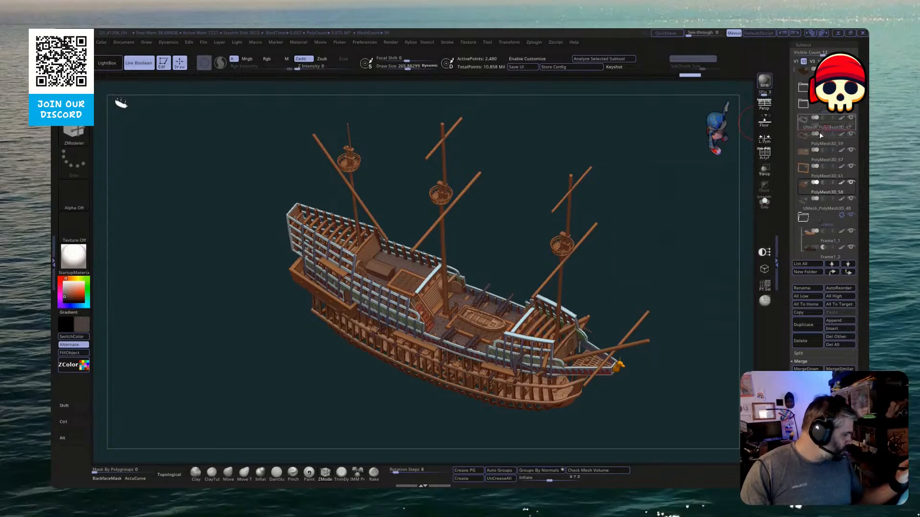
left_click_drag(820, 162, 821, 162)
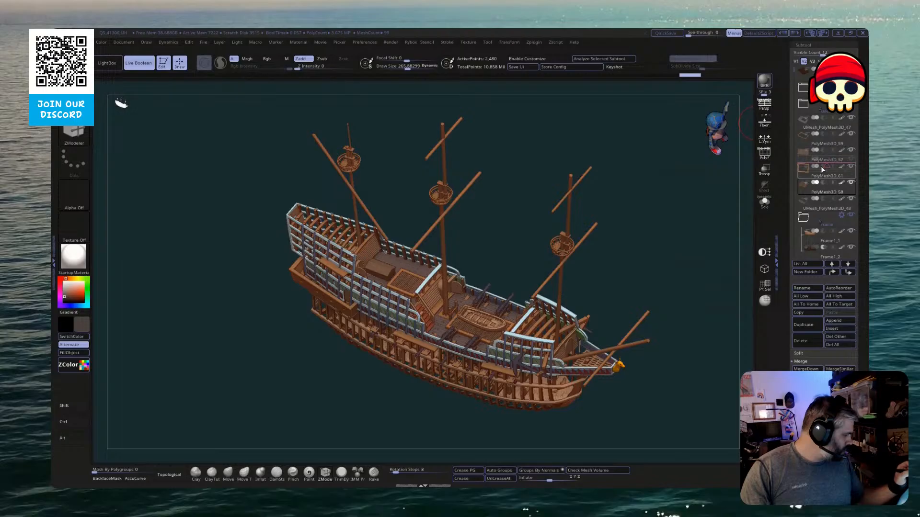
mouse_move(820, 190)
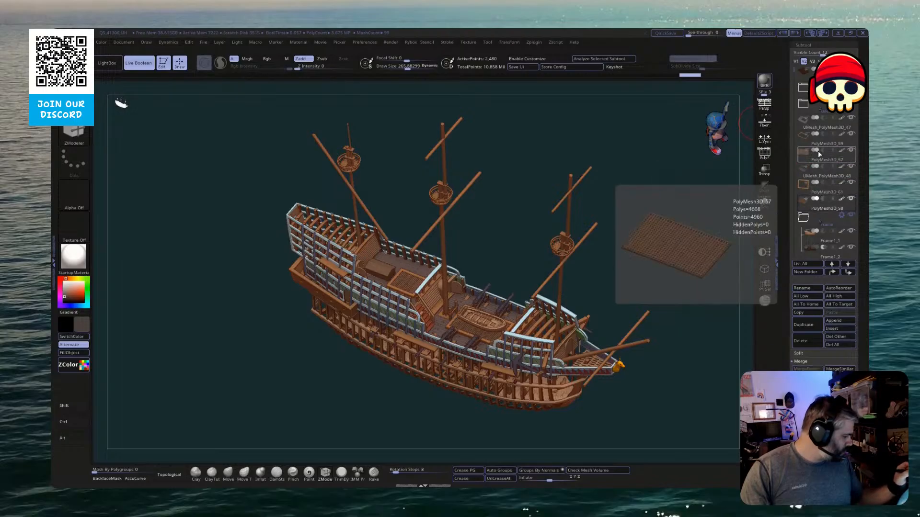
Reveal the hidden polygons of UMesh_PolyMesh3D_47 and merge PolyMesh3D_59 and PolyMesh3D_57 into it
mouse_move(821, 126)
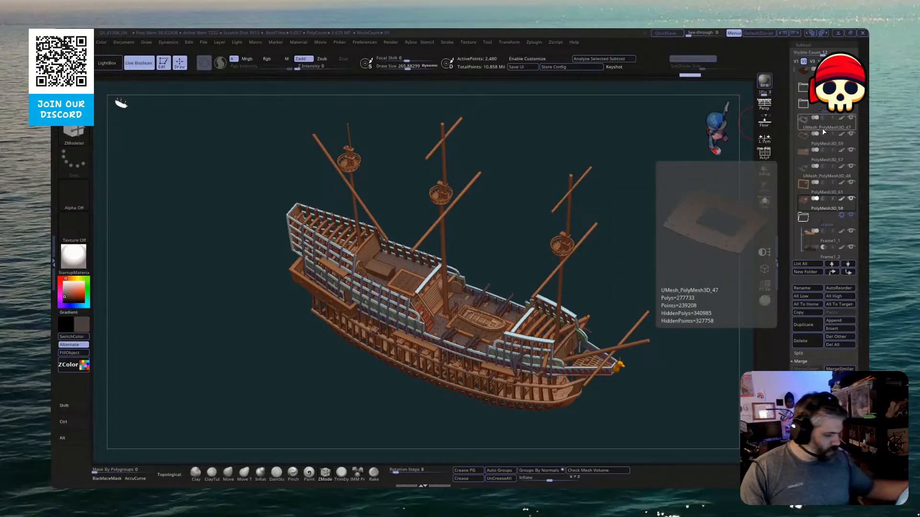
left_click_drag(623, 383, 637, 355)
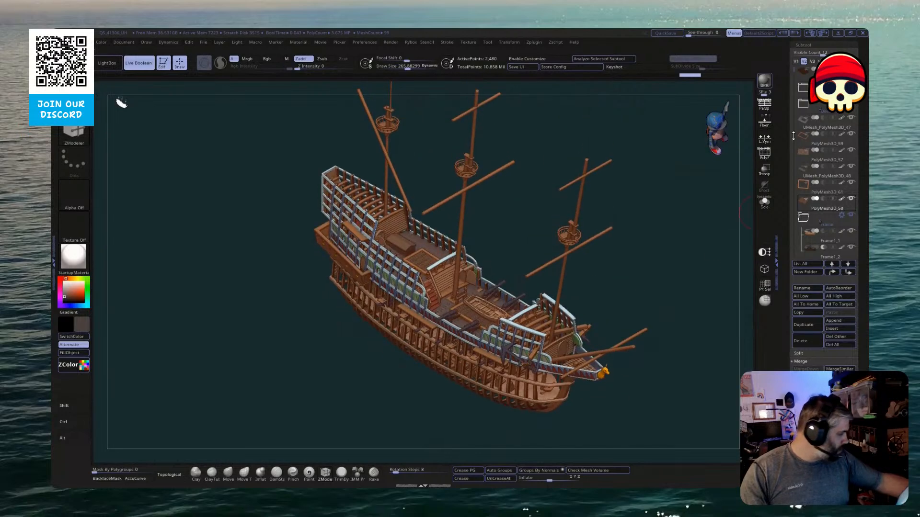
left_click(819, 125)
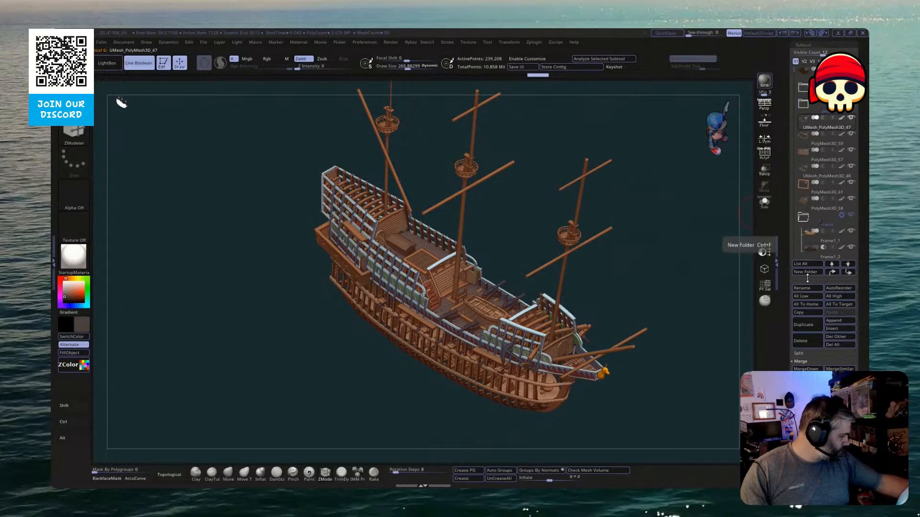
left_click(809, 370)
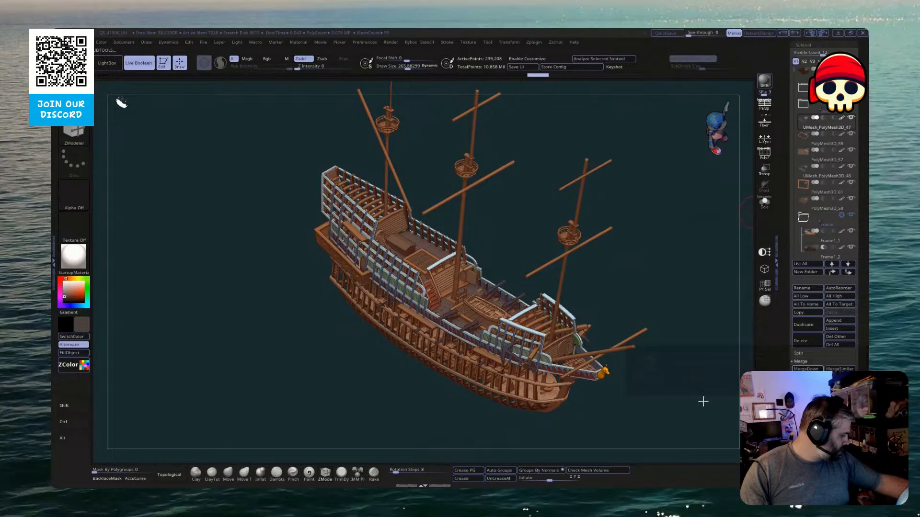
left_click(765, 201)
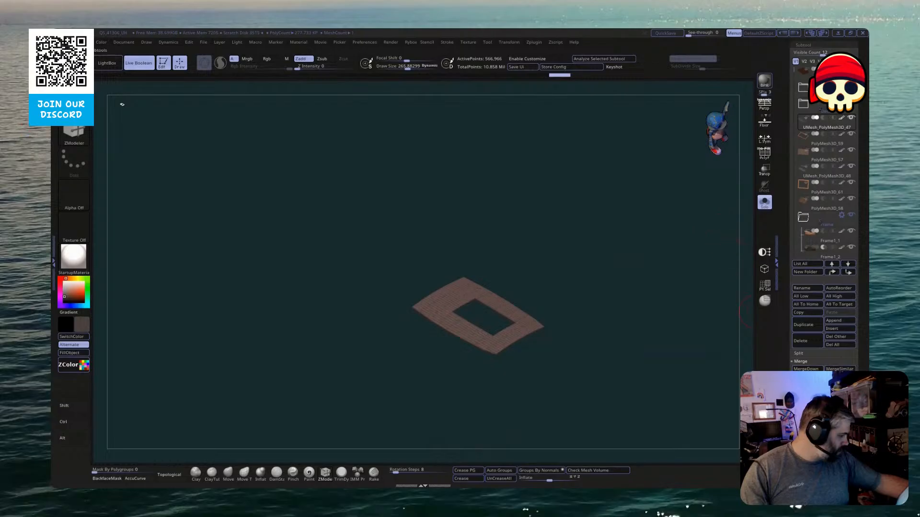
left_click(765, 252)
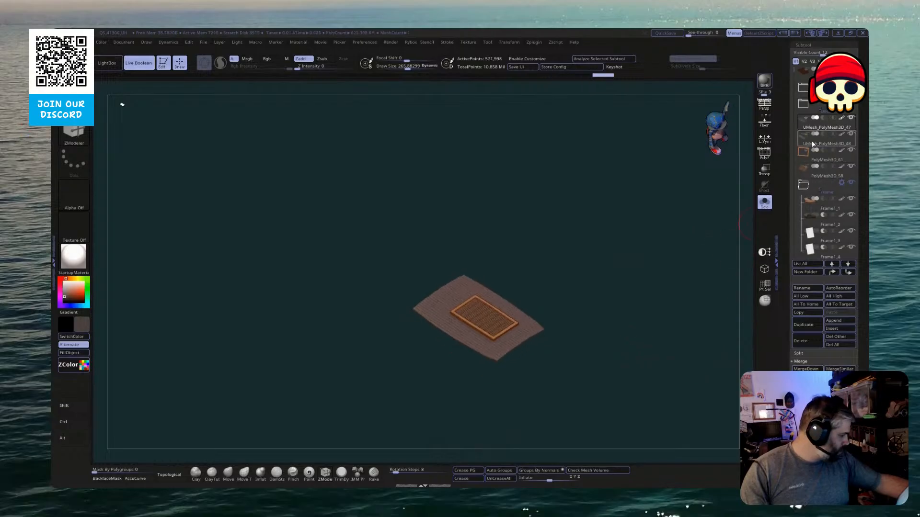
left_click(765, 252)
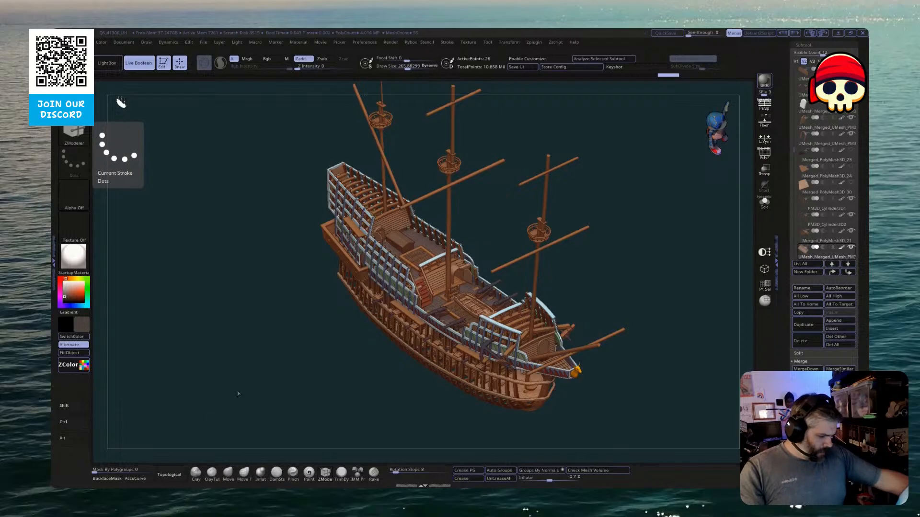
Move the small gabled box on the aft deck about 0.22 towards the stern, away from the grated hatch
left_click_drag(238, 394, 279, 431)
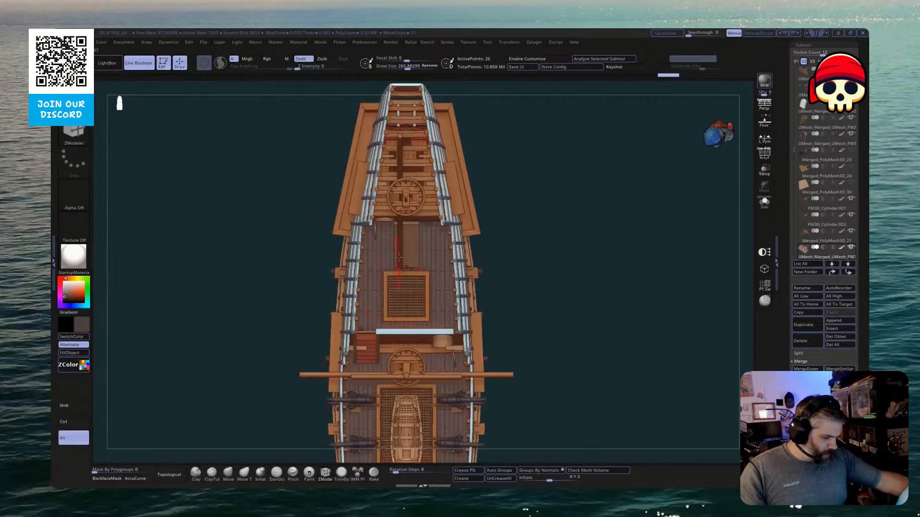
left_click_drag(496, 320, 427, 385)
key("w")
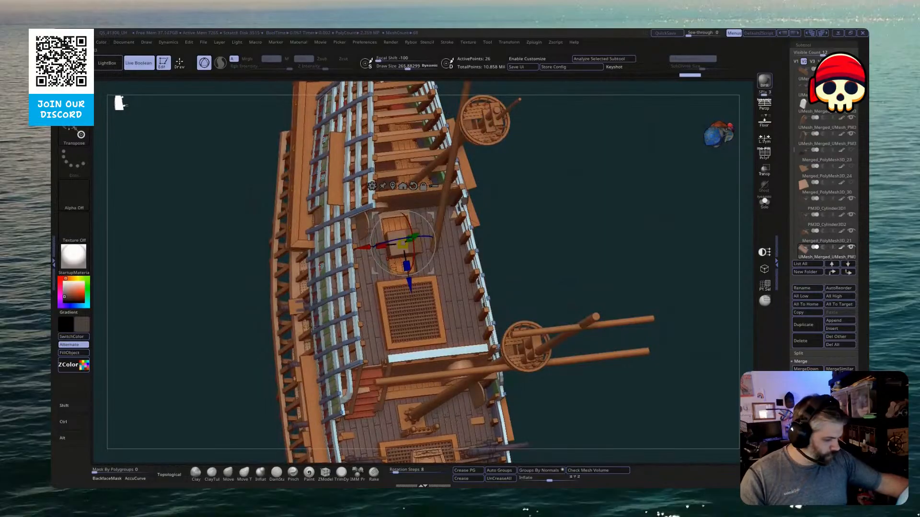
left_click_drag(409, 285, 409, 269)
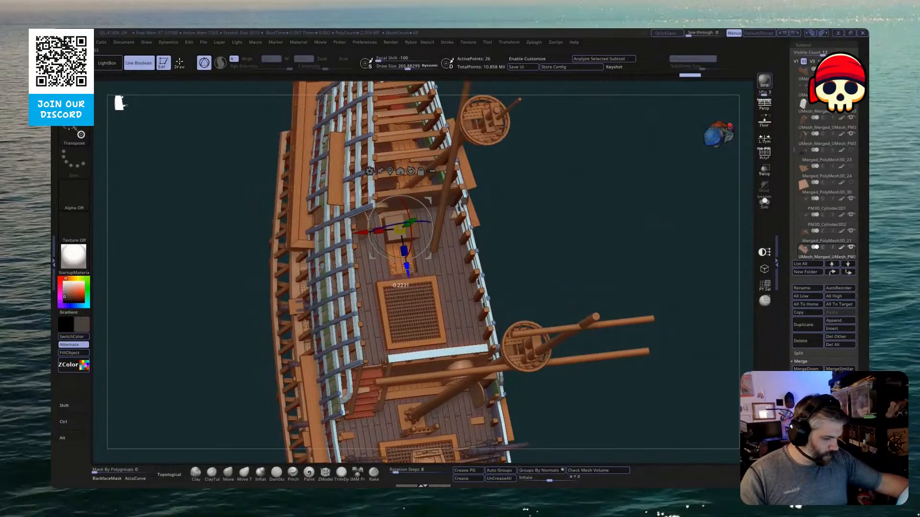
Examine the gabled box, the grated hatch and the surrounding aft deck from several angles
left_click_drag(528, 259, 566, 277)
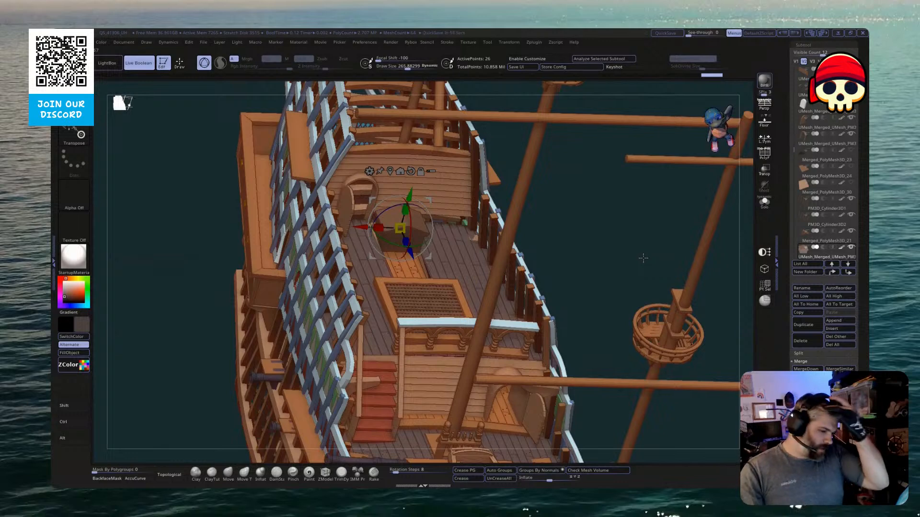
left_click_drag(644, 258, 530, 254, "shift")
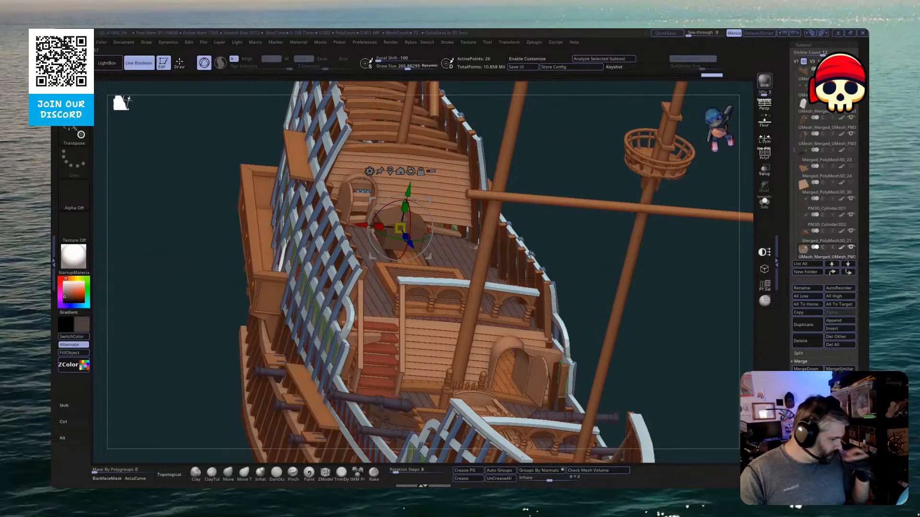
left_click_drag(672, 259, 570, 207)
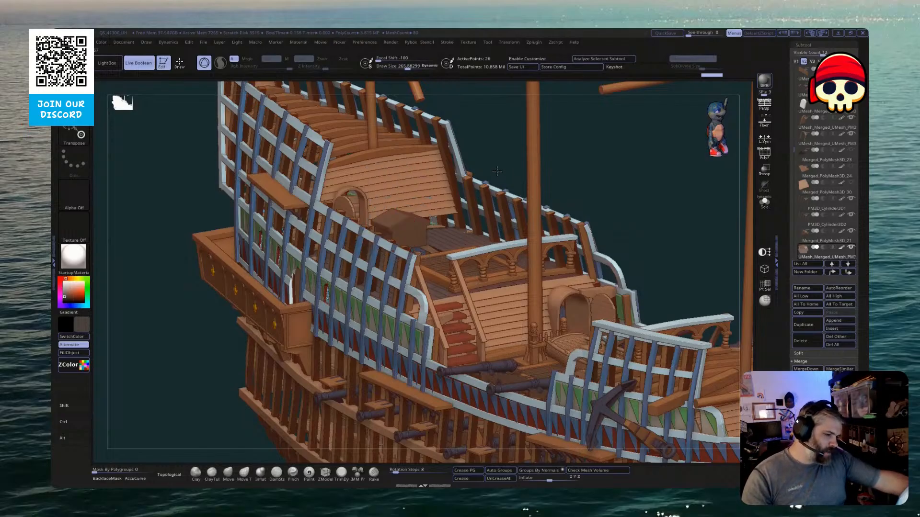
left_click_drag(500, 168, 497, 173)
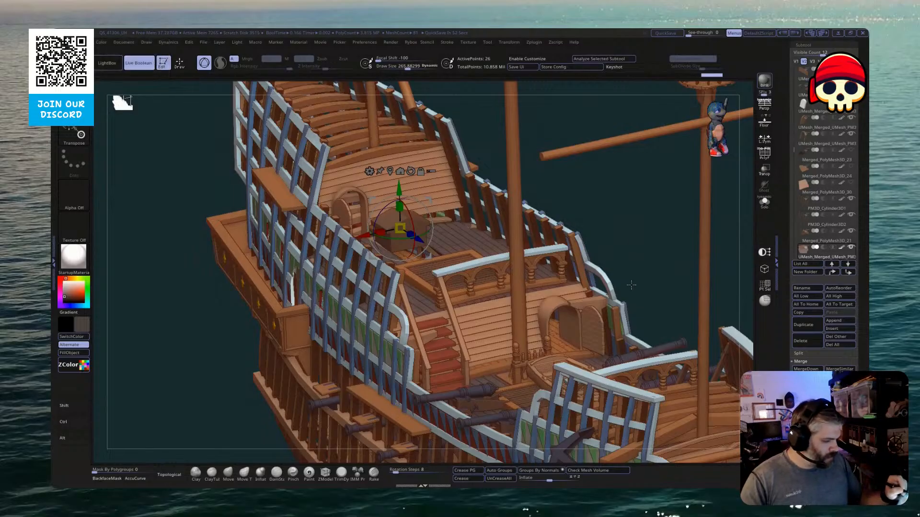
mouse_move(633, 287)
left_mouse_down()
mouse_move(637, 318)
mouse_move(629, 301)
left_mouse_up()
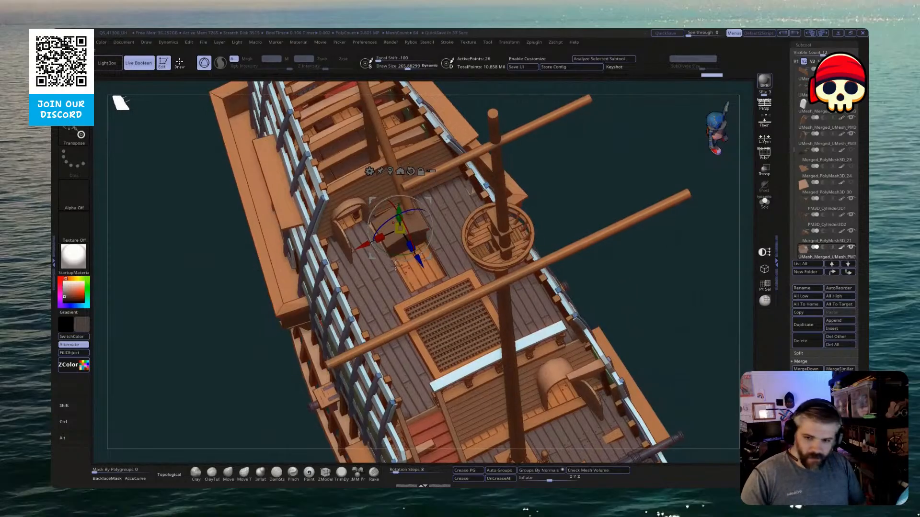
left_click_drag(637, 302, 508, 226)
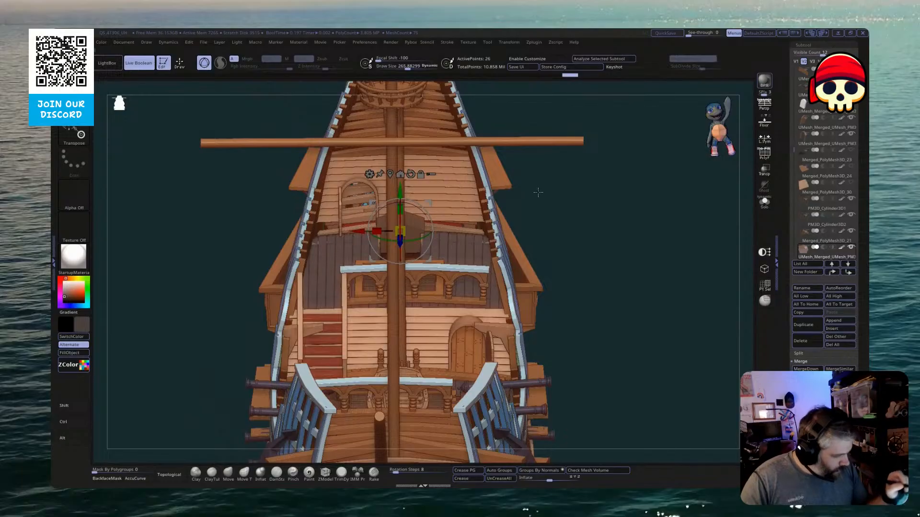
left_click_drag(577, 205, 676, 191)
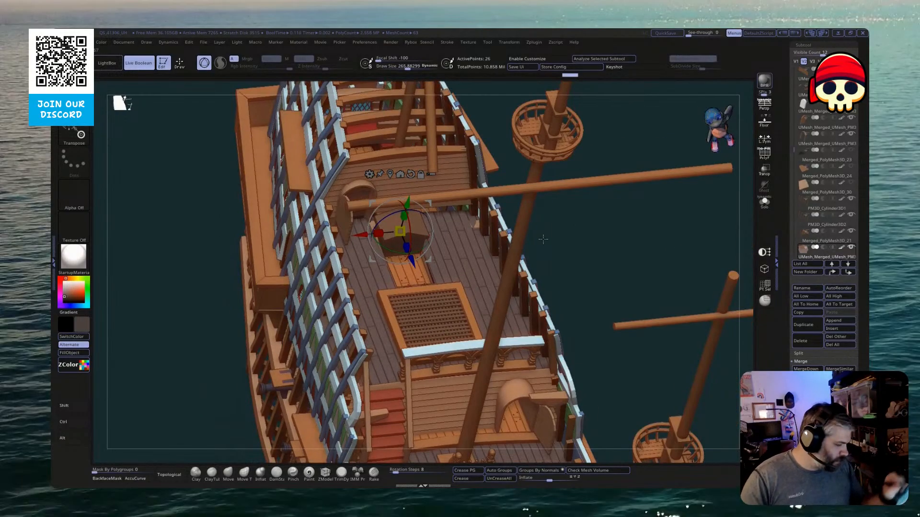
left_click_drag(665, 257, 421, 312)
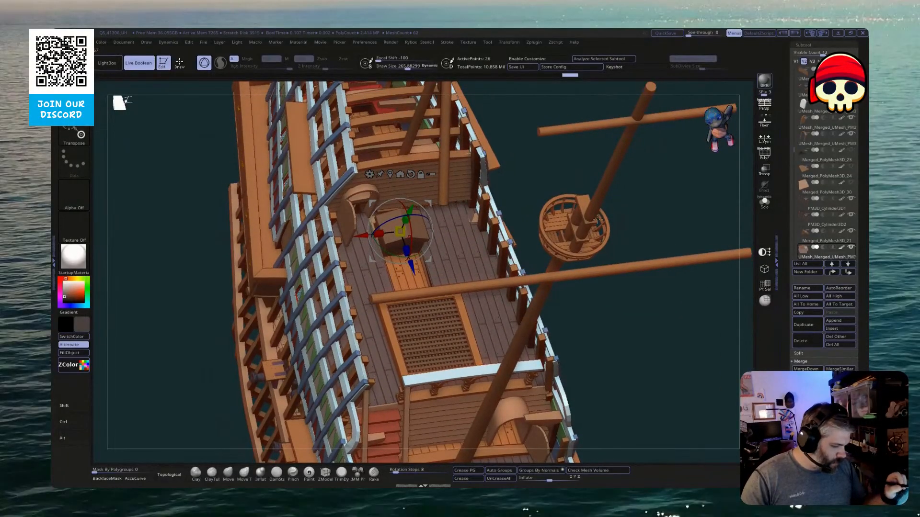
mouse_move(598, 220)
left_mouse_down()
mouse_move(613, 271)
mouse_move(605, 185)
mouse_move(602, 395)
mouse_move(598, 219)
left_mouse_up()
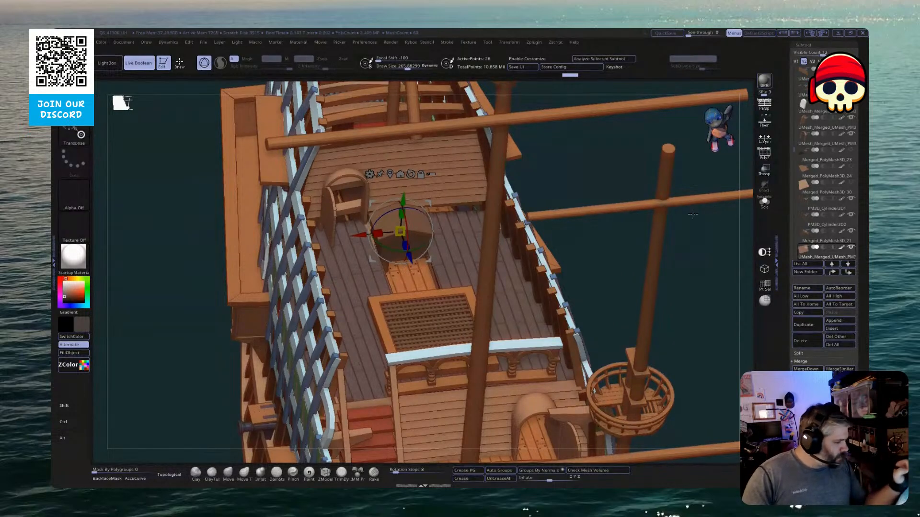
Isolate the gabled box to inspect its shape from the front and at an angle, and show the whole ship again
left_click(765, 201)
left_click_drag(617, 268, 596, 286, "shift")
mouse_move(596, 287)
left_mouse_down()
mouse_move(583, 292)
mouse_move(611, 283)
left_mouse_up()
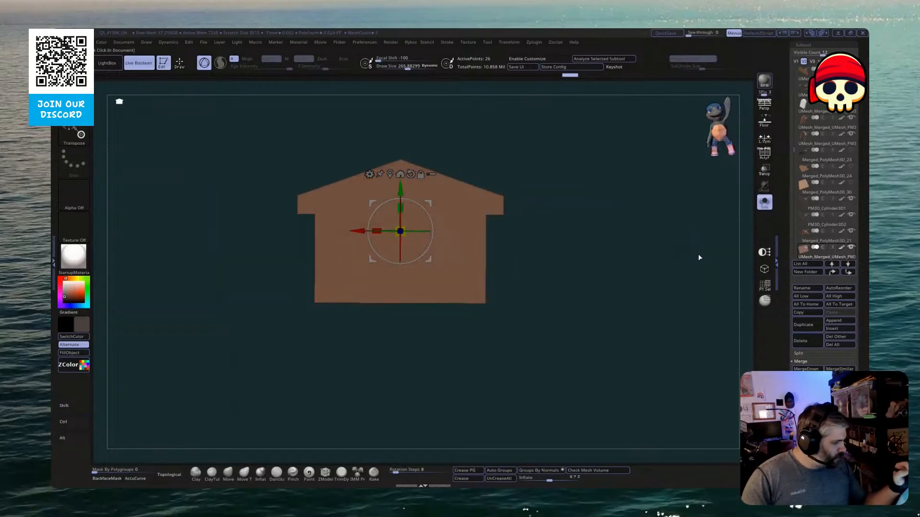
left_click(764, 202)
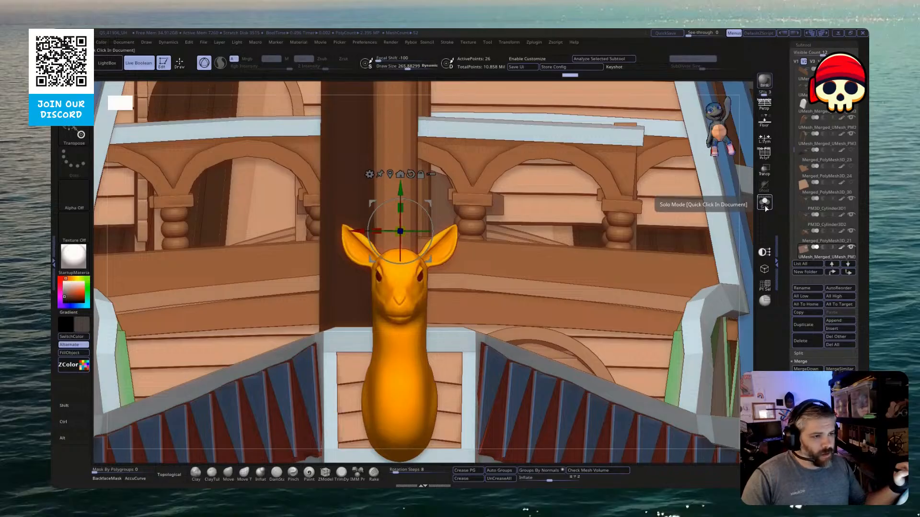
left_click(765, 205)
left_click_drag(695, 268, 589, 257)
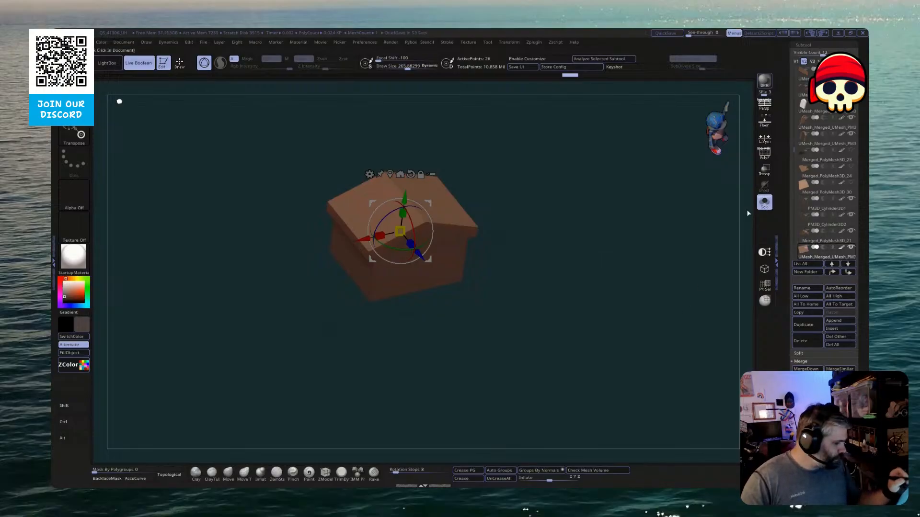
left_click(767, 205)
Duplicate the gabled box subtool and delete the visible copy from the aft deck
key("ctrl+shift+d")
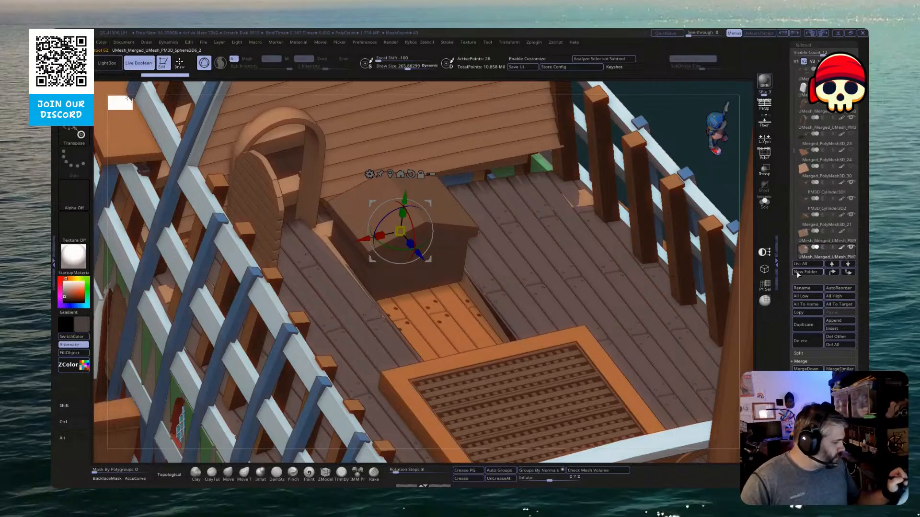
left_click(810, 342)
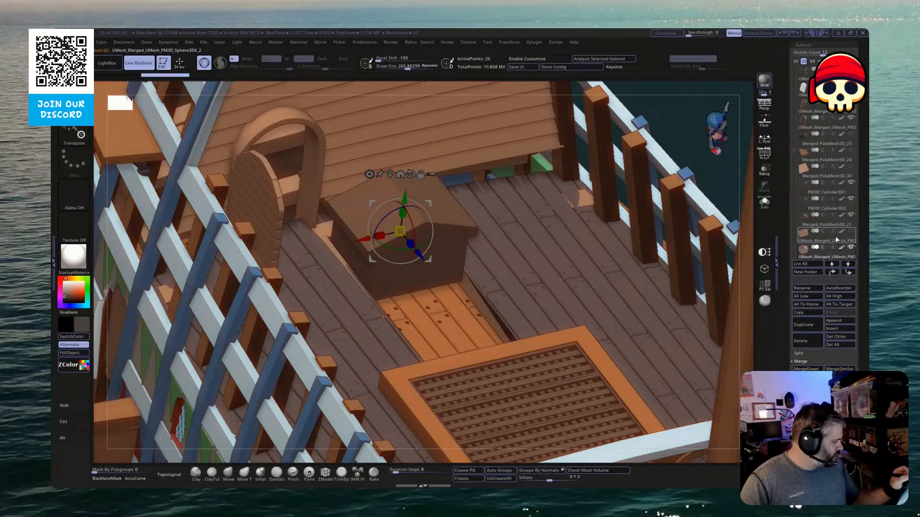
left_click(806, 341)
left_click(726, 363)
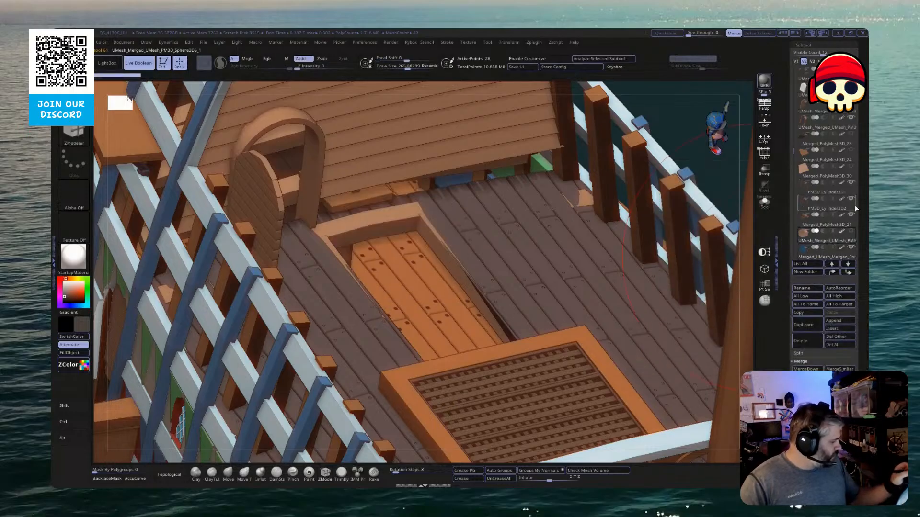
Switch to the PolyMesh3D_1 star tool, append the gabled box to it and remove the star subtool
scroll(843, 128, "up", 3)
left_click(831, 114)
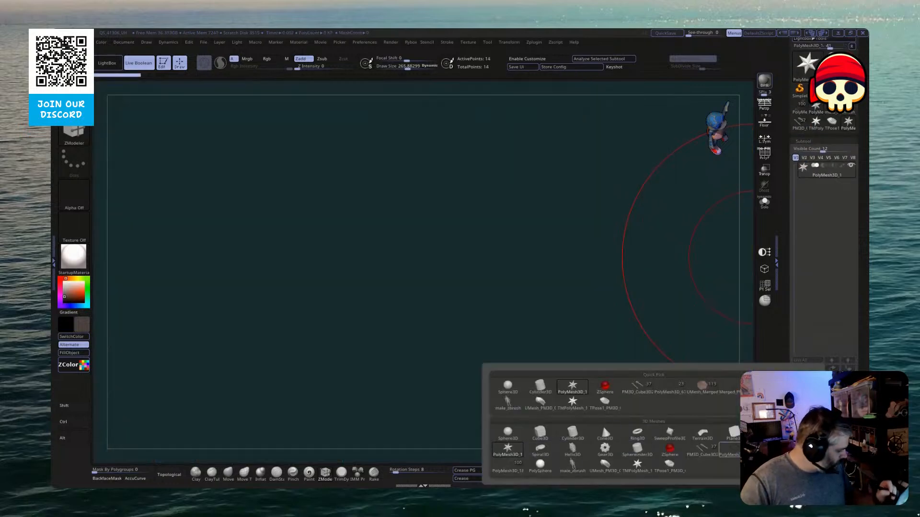
left_click(702, 385)
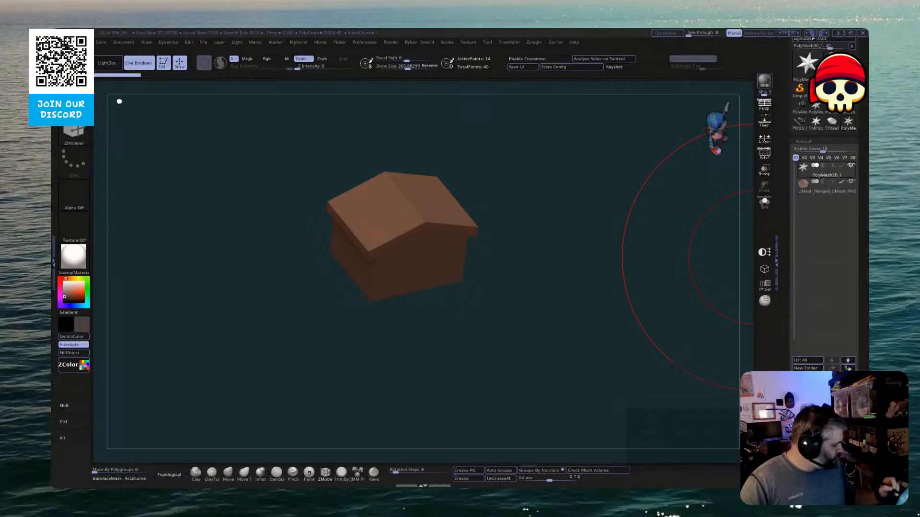
left_click_drag(692, 322, 573, 314)
key("f")
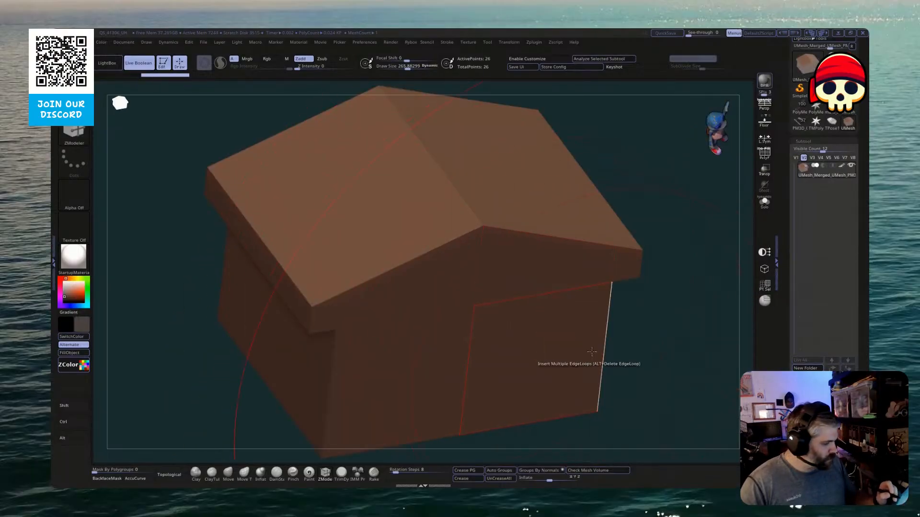
mouse_move(652, 361)
left_mouse_down("alt")
mouse_move(651, 318)
mouse_move(662, 331)
left_mouse_up("alt")
left_click_drag(612, 430, 643, 400, "ctrl")
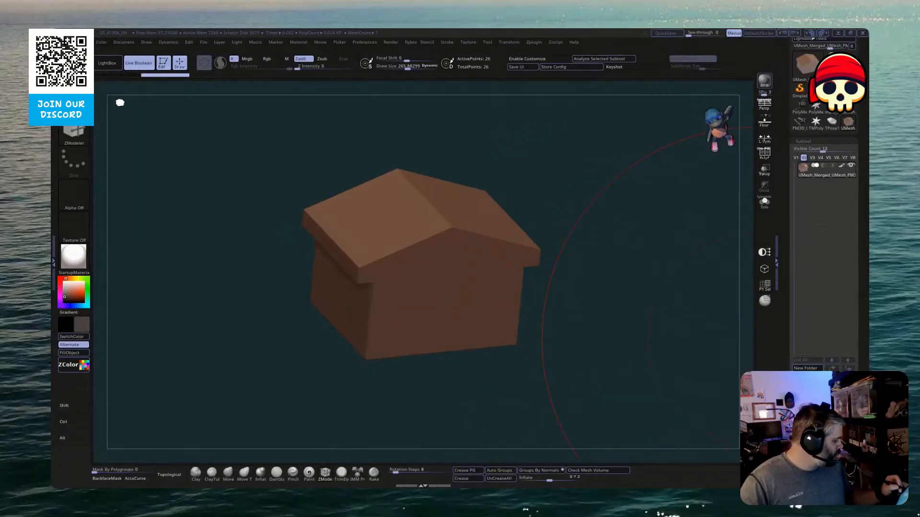
Duplicate the gabled box, replace the copy with a PolyCube primitive and reshape it into a long, thin beam
key("w")
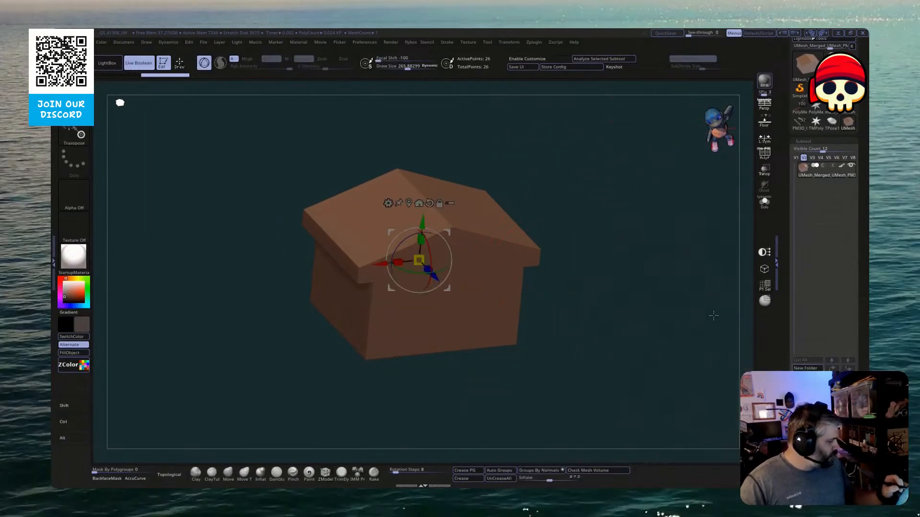
left_click(388, 203)
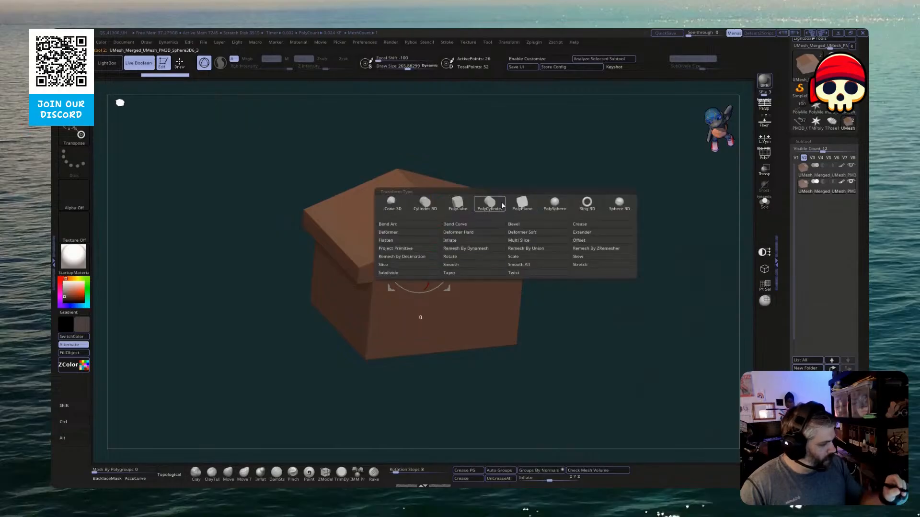
left_click(456, 204)
left_click_drag(485, 283, 653, 251, "shift")
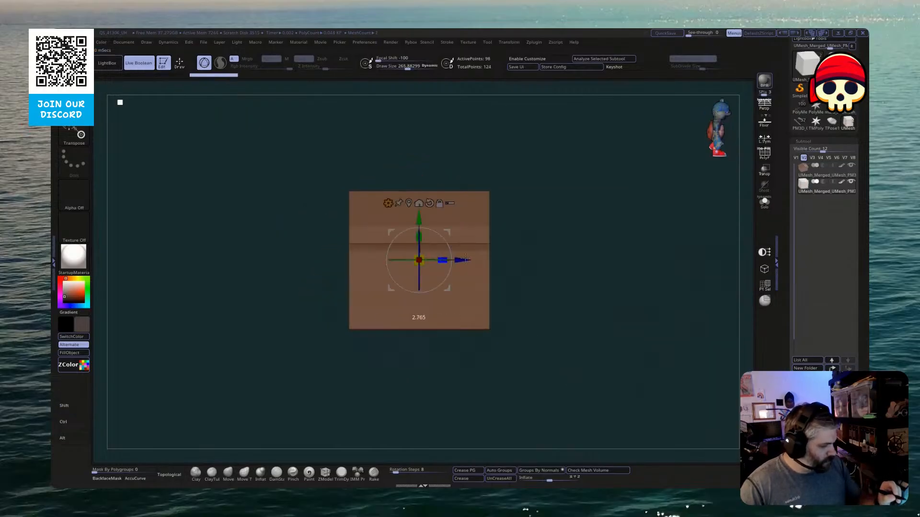
mouse_move(695, 236)
left_mouse_down()
mouse_move(579, 296)
mouse_move(579, 345)
left_mouse_up()
Delete the surplus edge loops from the long beam with ZModeler, leaving one centre loop across its width and height, and flatten it
key("q")
key("shift+f")
left_click_drag(690, 203, 589, 293)
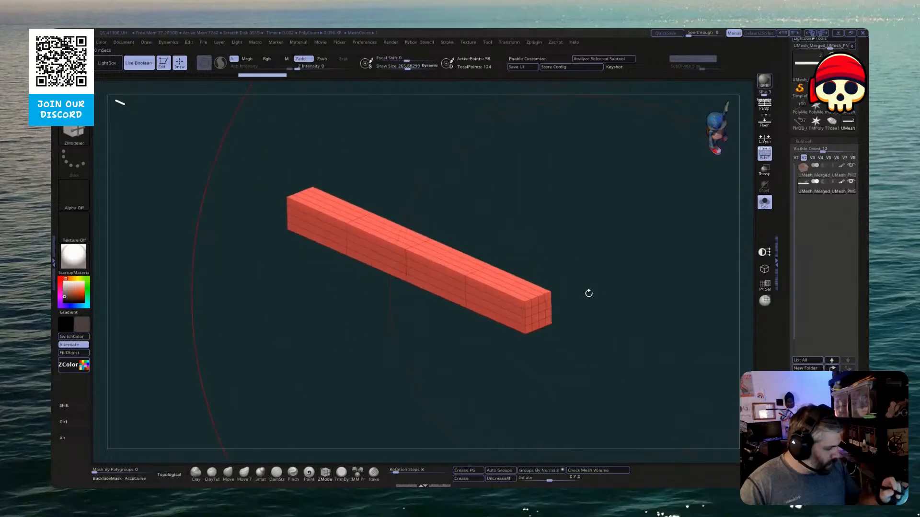
left_click(493, 294, "alt")
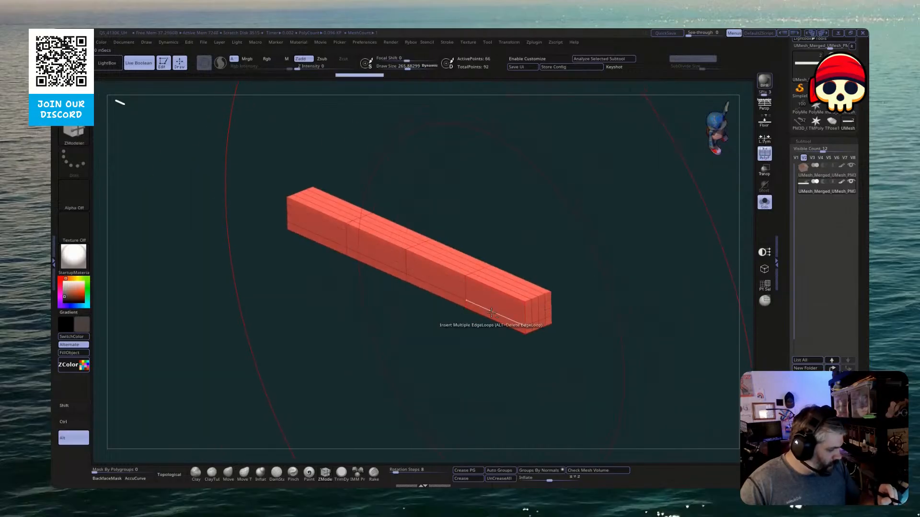
left_click(496, 313)
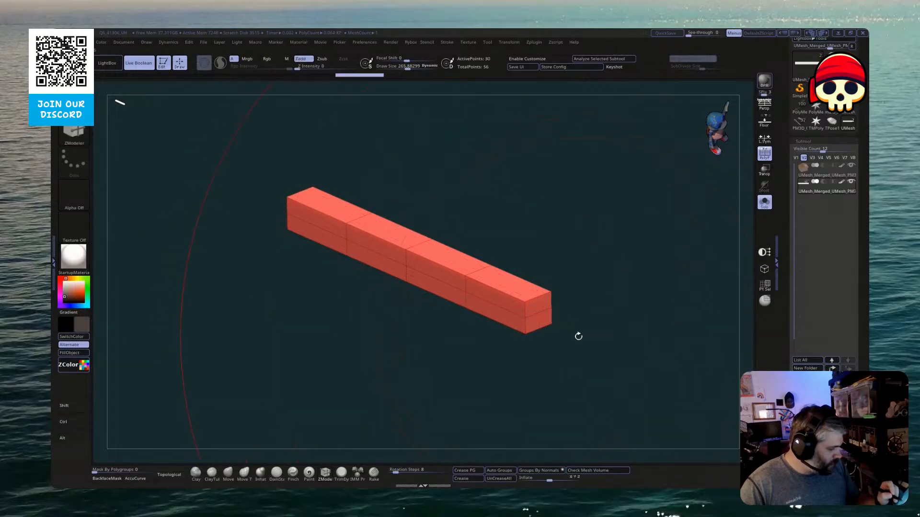
left_click(575, 338)
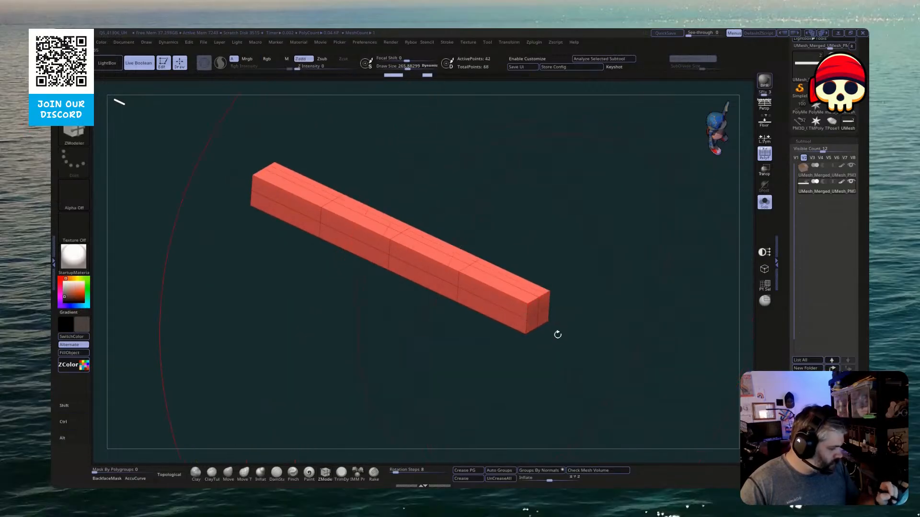
key("w")
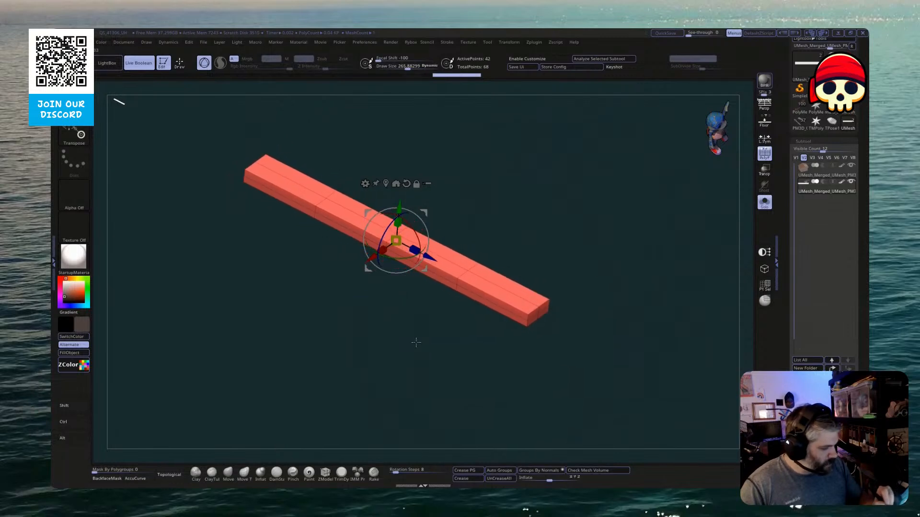
left_click_drag(415, 343, 394, 311)
Show the gabled box again and fit the flat beam as a level plank at the roof's left eave, undoing the trial rotation
left_click(765, 203)
left_click_drag(622, 306, 645, 285, "shift")
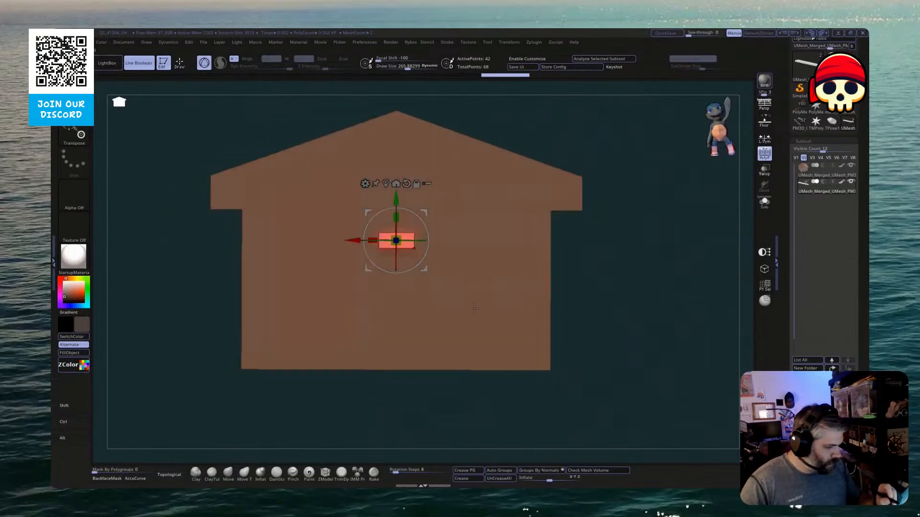
left_click_drag(426, 260, 269, 193)
mouse_move(233, 153)
left_mouse_down()
mouse_move(230, 126)
mouse_move(233, 149)
left_mouse_up()
left_click_drag(187, 284, 307, 252)
left_click_drag(508, 242, 435, 230)
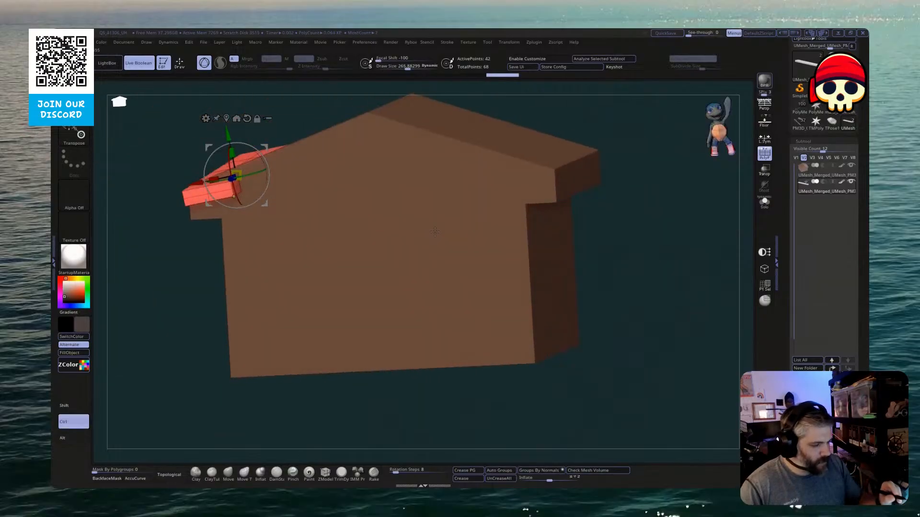
key("ctrl+z")
left_click_drag(348, 410, 366, 390, "shift")
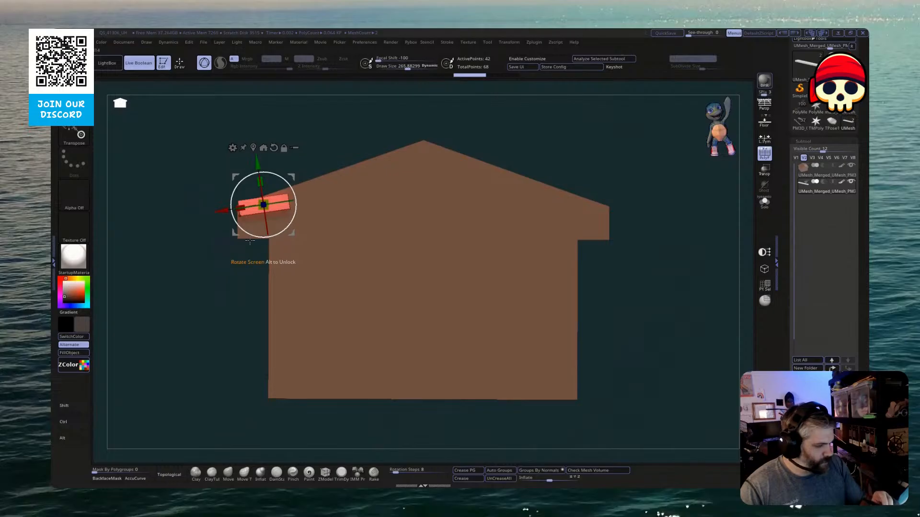
key("ctrl+z")
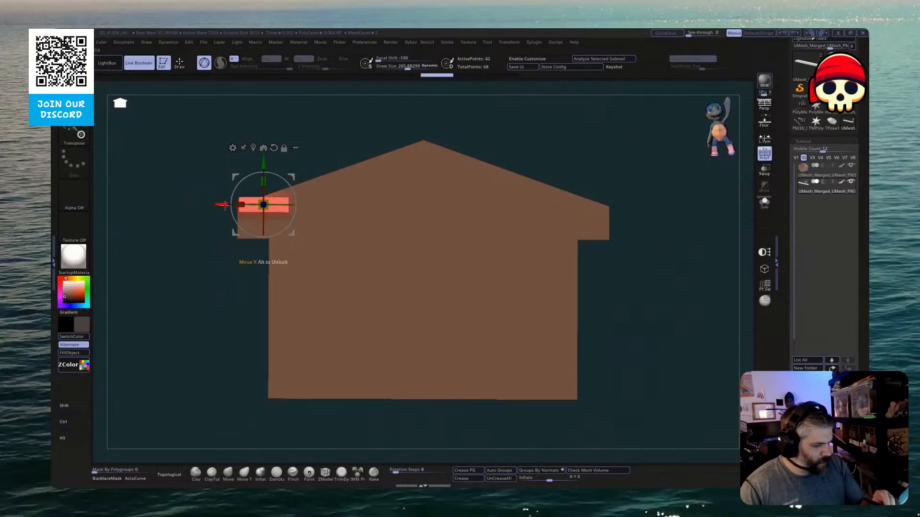
Copy the plank sideways into a row of eight across the roof and centre the gizmo on the whole row
left_click_drag(222, 207, 594, 312, "ctrl")
left_click(593, 307, "alt")
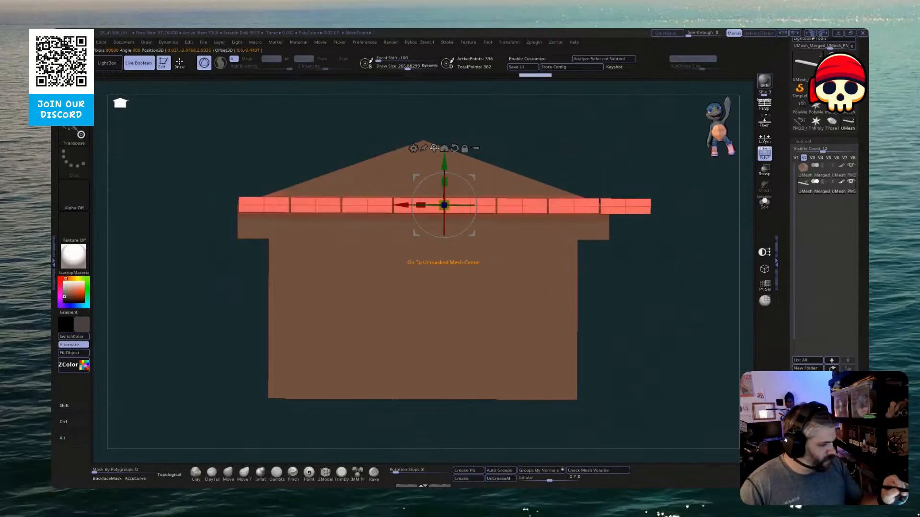
left_click(443, 152)
left_click_drag(416, 427, 470, 405)
left_click_drag(572, 428, 251, 89, "alt")
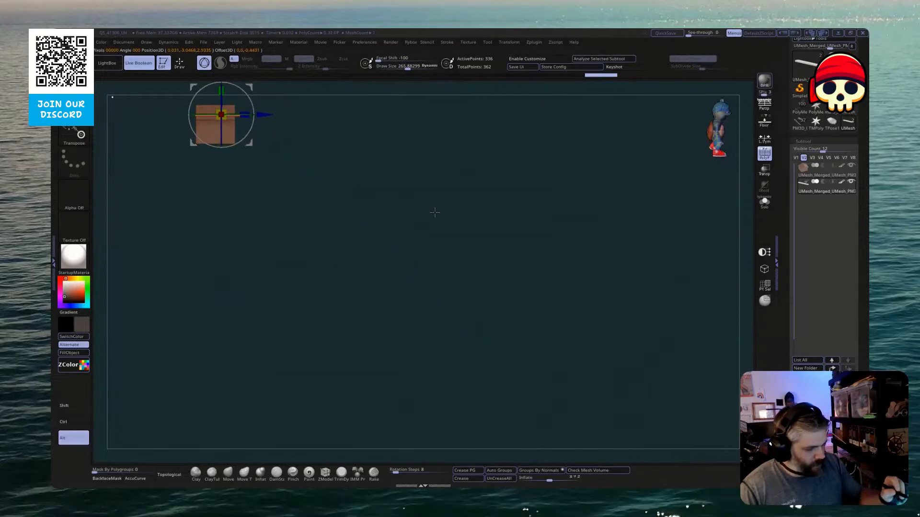
left_click_drag(435, 211, 579, 290, "alt")
left_click_drag(580, 290, 501, 434)
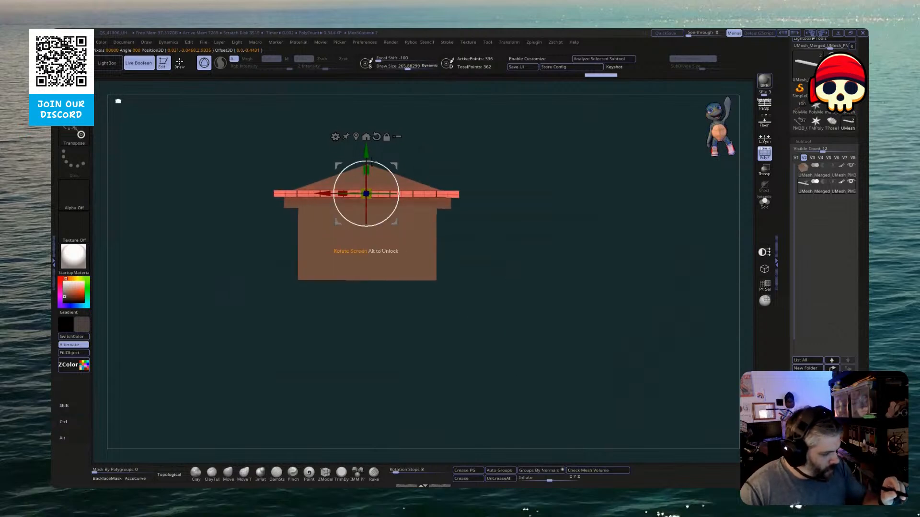
Raise the plank row to the roof's peak and arch it downward at both ends with the Bend Curve deformer
left_click_drag(371, 161, 373, 122)
left_click(334, 108)
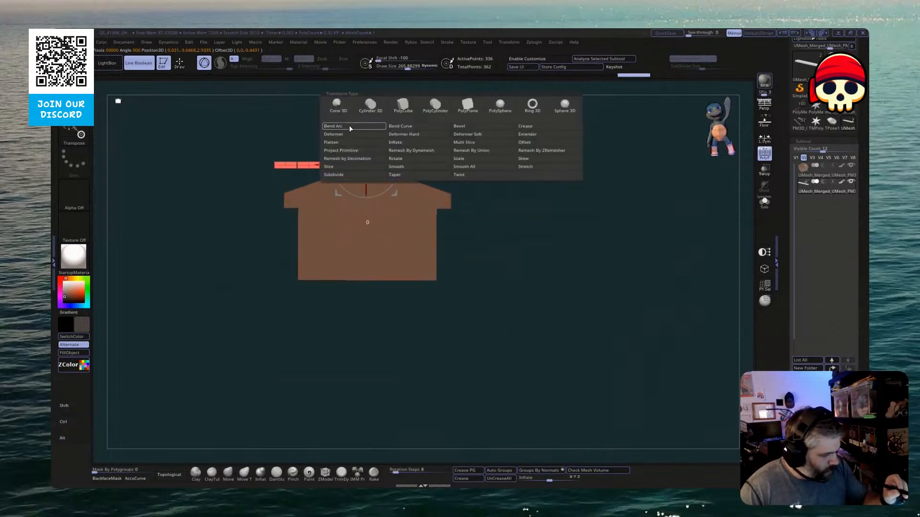
left_click(398, 125)
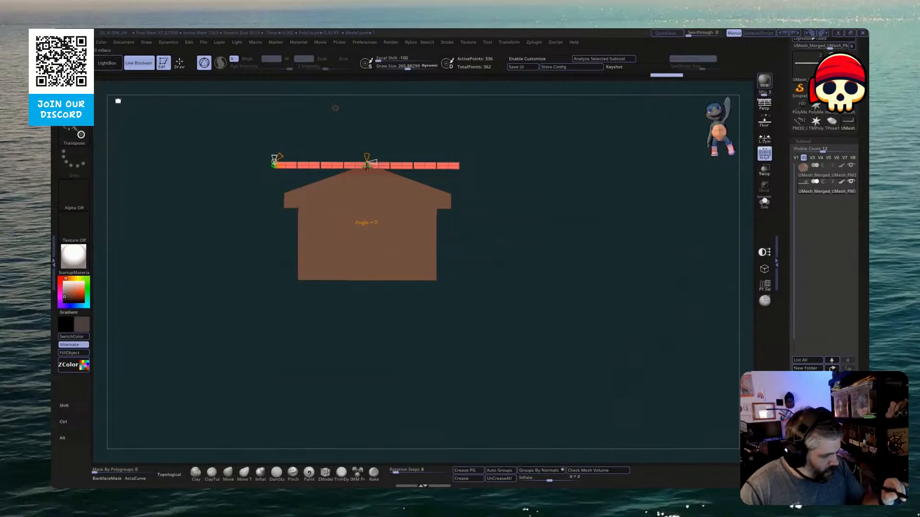
mouse_move(367, 170)
left_mouse_down()
mouse_move(347, 167)
mouse_move(330, 177)
mouse_move(366, 184)
left_mouse_up()
left_click_drag(331, 287, 378, 417)
left_click_drag(369, 345, 385, 259, "alt")
Tilt the arched roof planks slightly lengthwise and move them down and back to centre over the box's roof
key("w")
left_click_drag(392, 223, 392, 229)
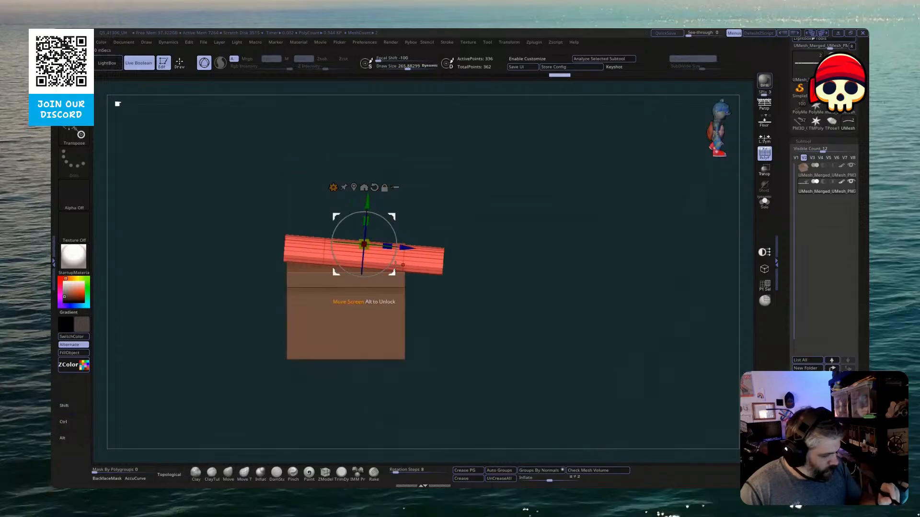
left_click_drag(396, 265, 379, 286)
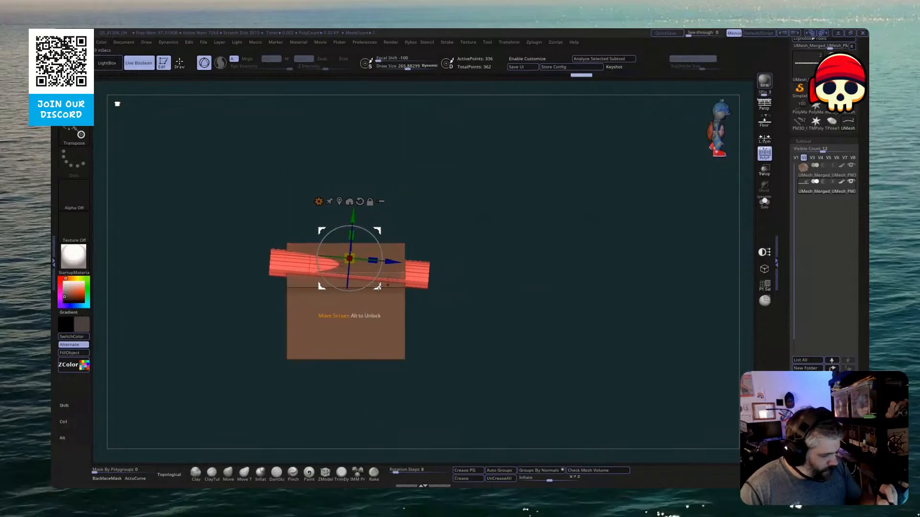
left_click_drag(358, 407, 361, 432)
left_click_drag(373, 260, 360, 260)
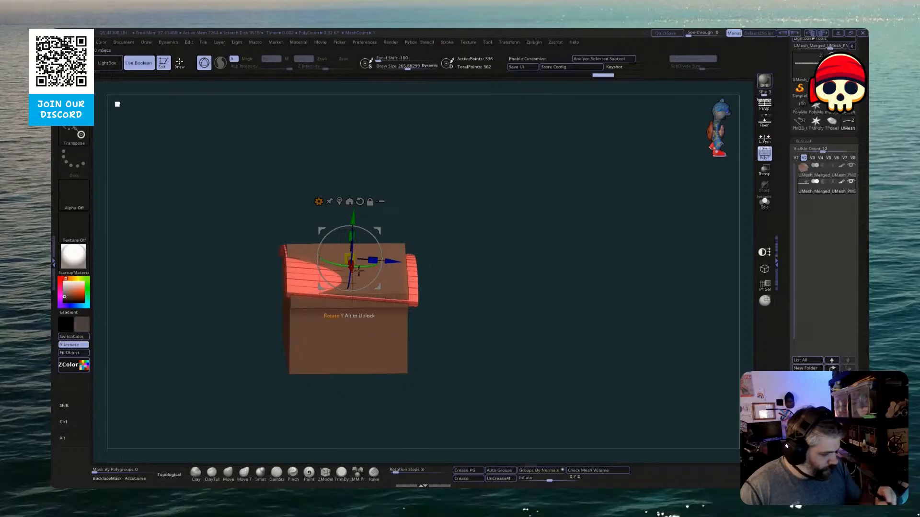
left_click_drag(336, 386, 390, 396)
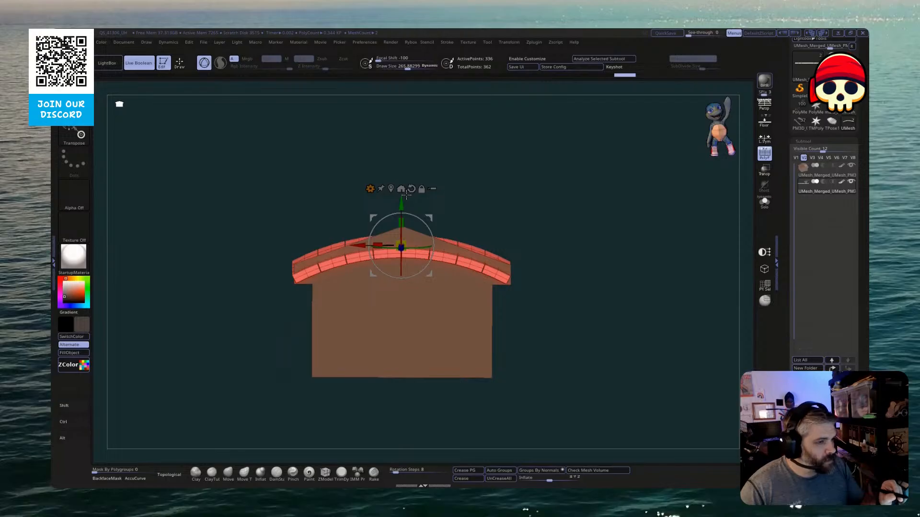
left_click_drag(401, 203, 401, 210)
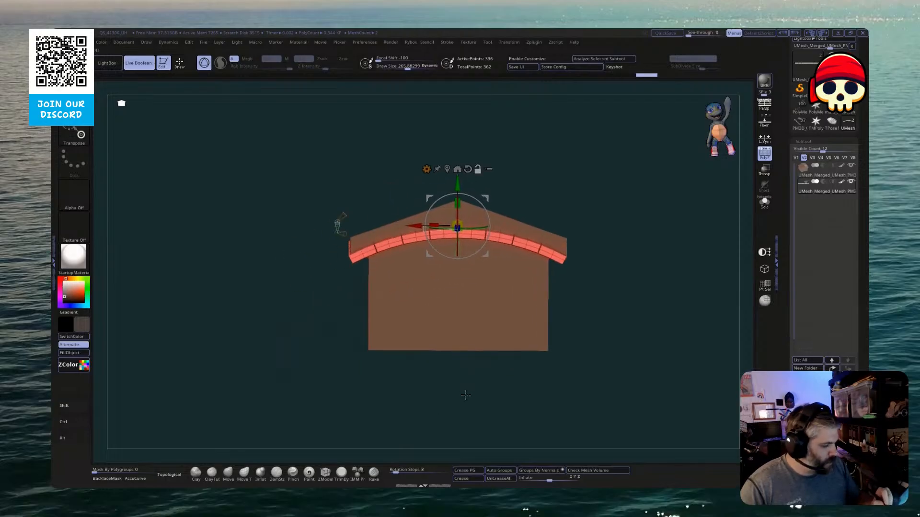
left_click_drag(465, 390, 474, 372)
Add a PolyCube as a new subtool and delete its extra edge loops, keeping one centre loop in each direction
key("shift+f")
left_click_drag(492, 285, 533, 296)
left_click(466, 228)
left_click(534, 228)
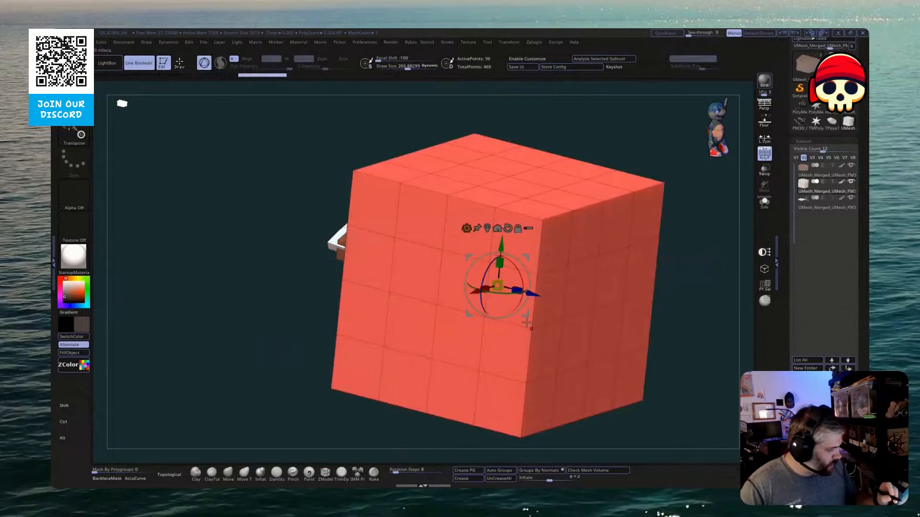
key("q")
left_click(385, 331, "alt")
left_click(413, 245, "alt")
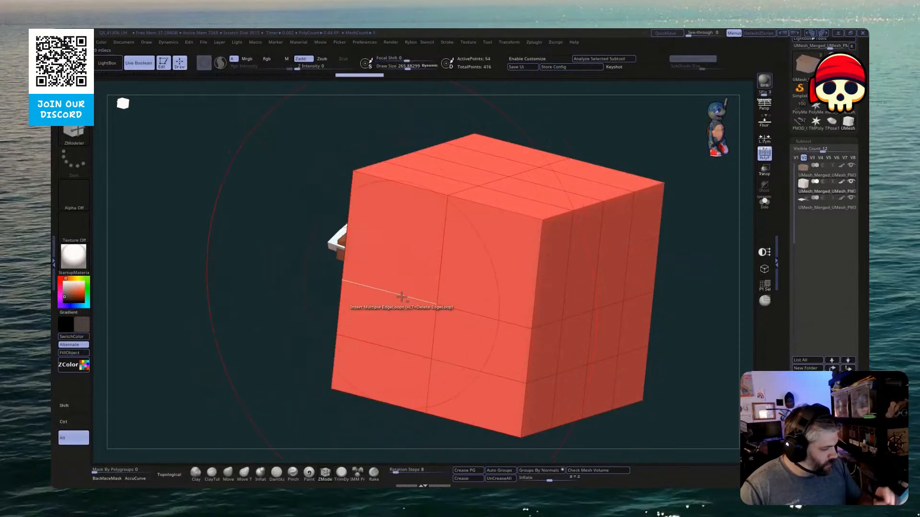
left_click(397, 355, "alt")
left_click(565, 266, "alt")
left_click(623, 256, "alt")
key("w")
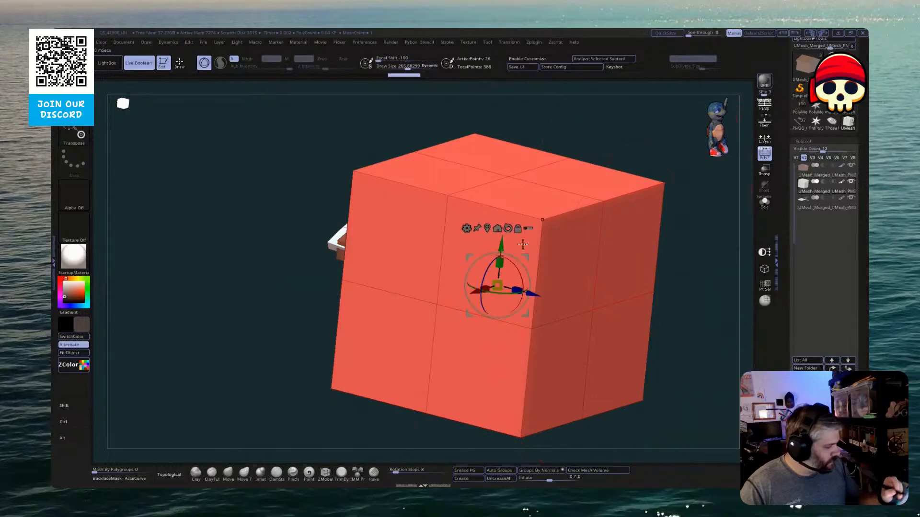
Scale the cube into a narrow beam, rotate it 90 degrees to run lengthwise, and place it at the box's lower left wall edge
left_click_drag(487, 290, 410, 287)
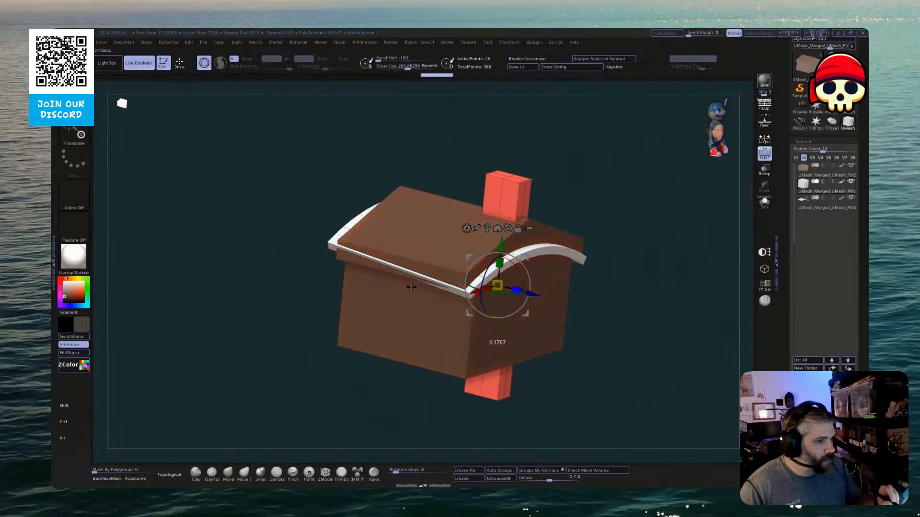
left_click_drag(503, 264, 525, 319)
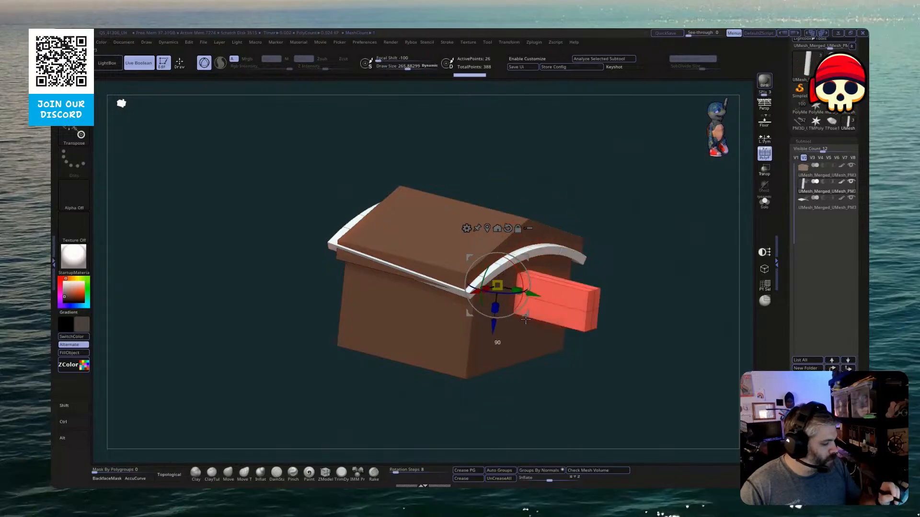
left_click_drag(529, 400, 476, 399)
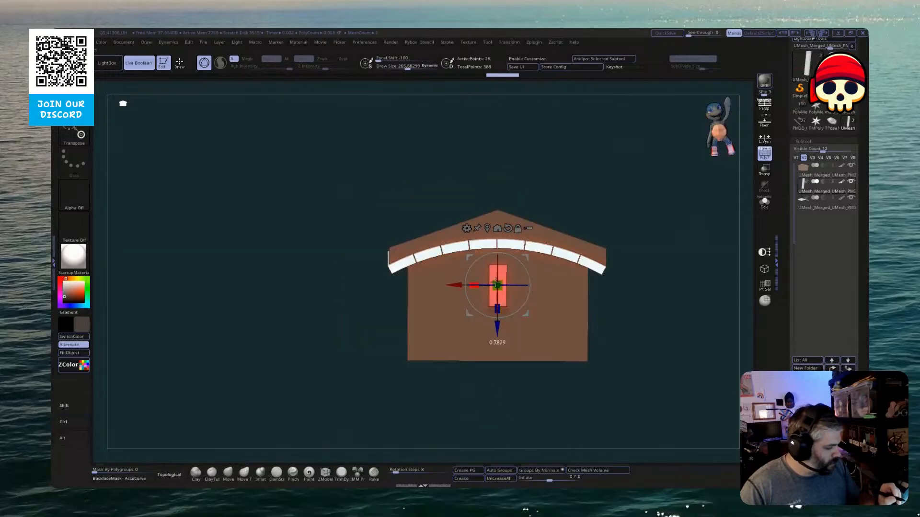
left_click_drag(533, 316, 433, 373)
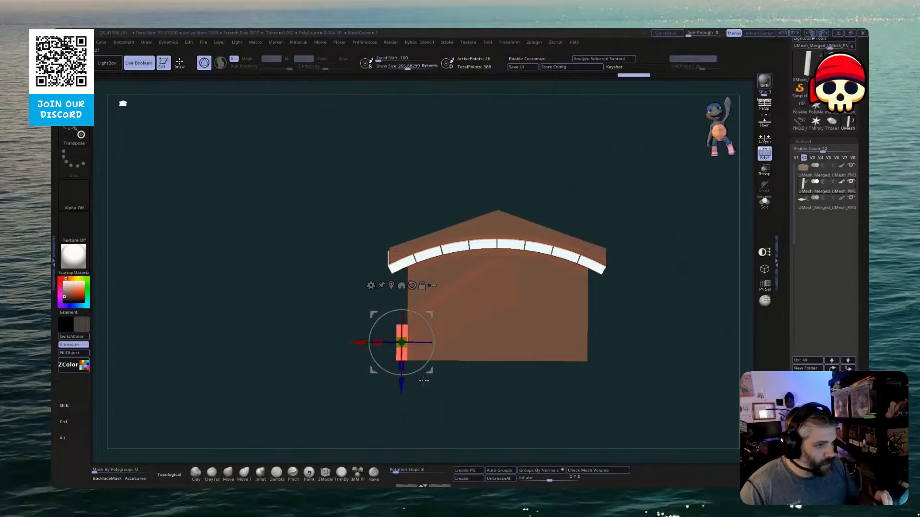
Copy the wall plank upward into a stack of three reaching the roof and mirror the stack to the opposite wall
left_click_drag(403, 386, 410, 317)
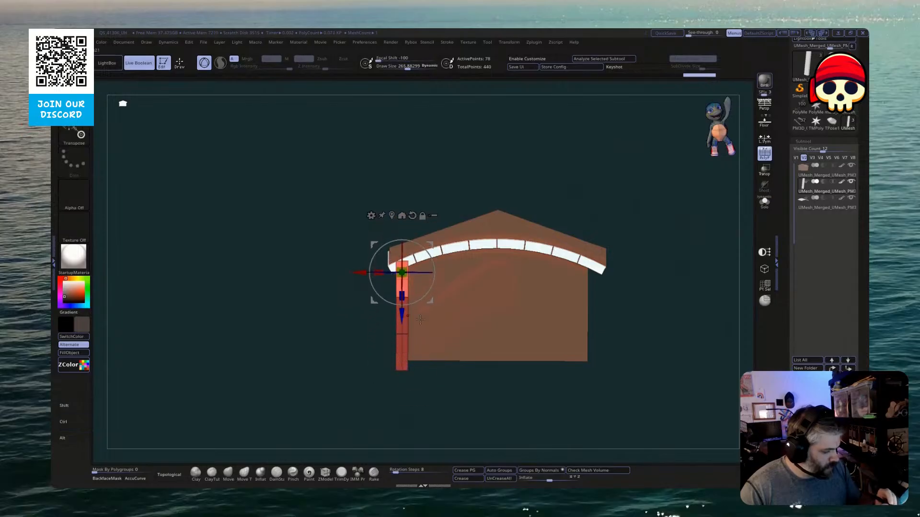
left_click_drag(380, 382, 378, 403, "ctrl")
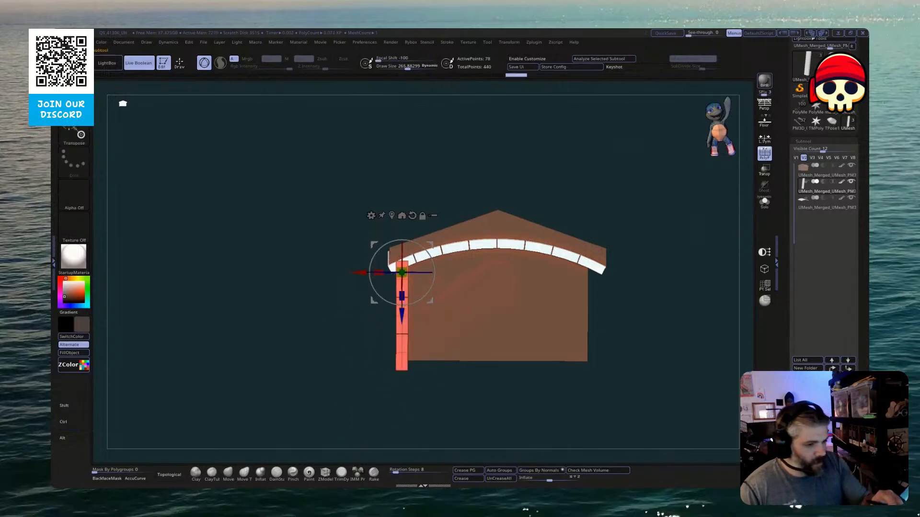
key("ctrl+shift+m")
key("Return")
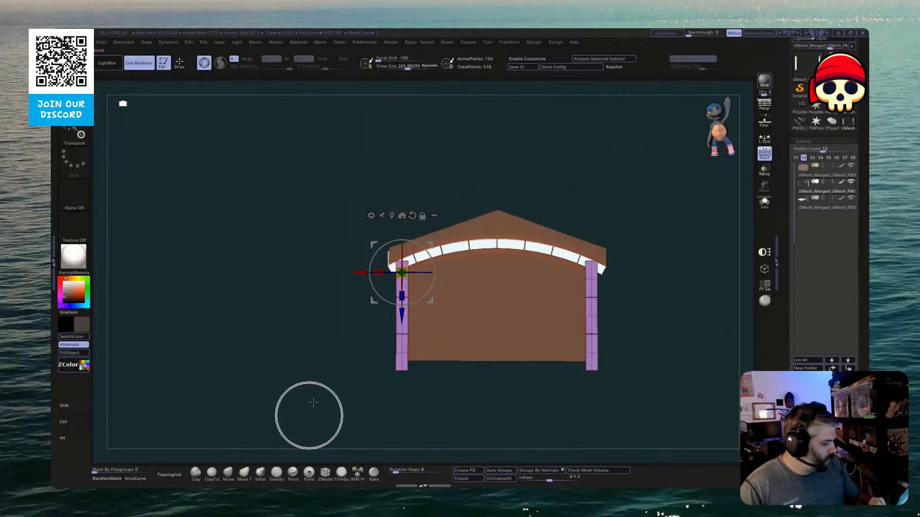
Raise both plank walls slightly in side view so they meet the tilted roof planks
left_click_drag(310, 413, 347, 383, "shift")
left_click_drag(453, 277, 411, 278)
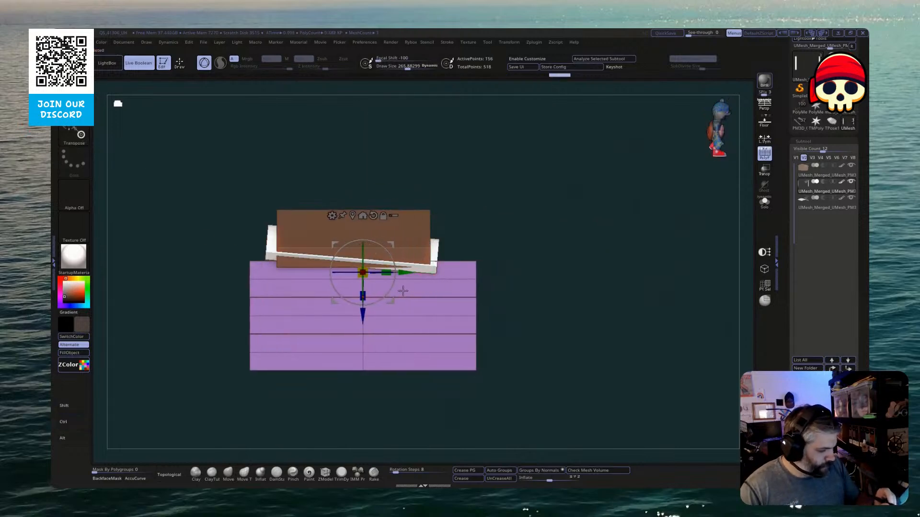
left_click_drag(363, 318, 363, 312)
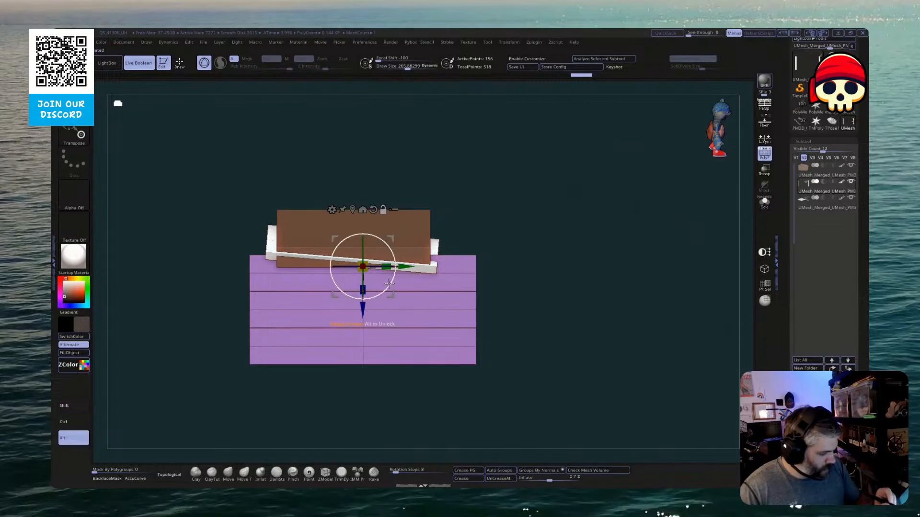
Undo the trial slant of the walls' top edges and shorten both plank walls to match the depth of the roof planks
mouse_move(371, 286)
left_mouse_down("alt")
mouse_move(388, 288)
mouse_move(362, 296)
left_mouse_up("alt")
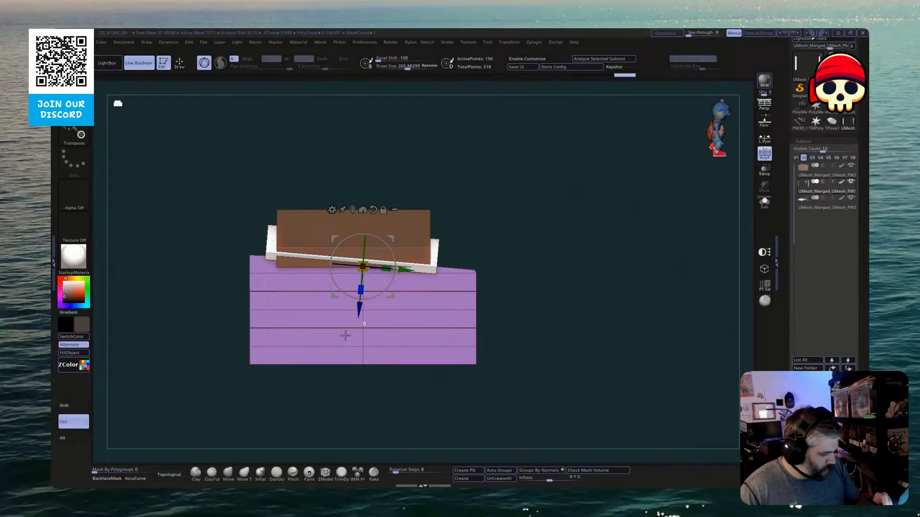
key("ctrl+z")
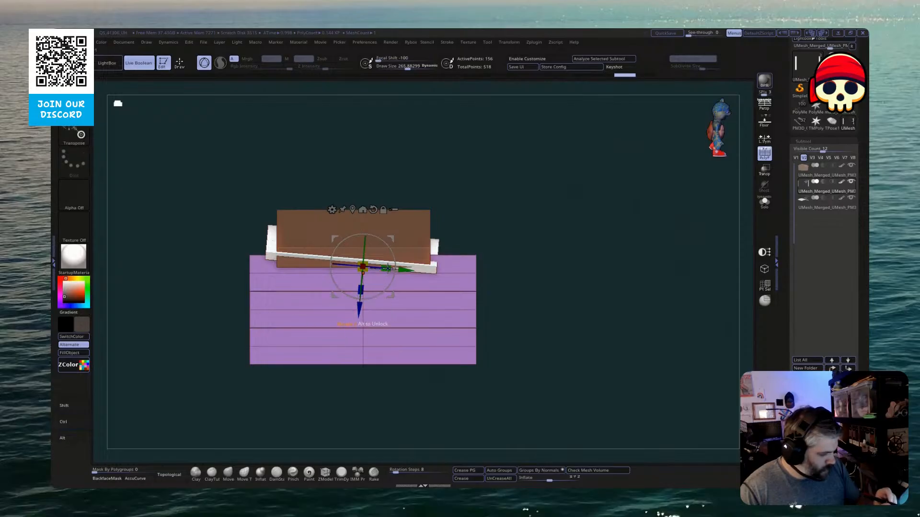
key("ctrl+z")
key("ctrl+shift+z")
key("ctrl+z")
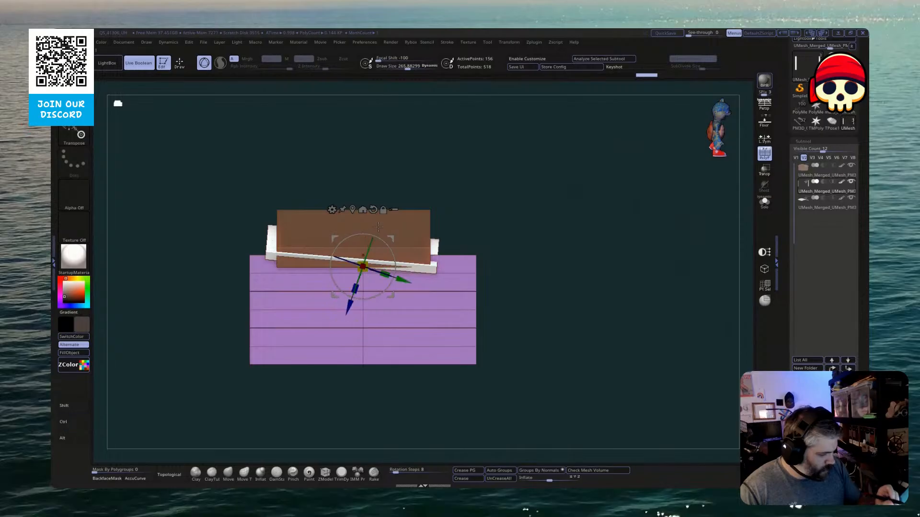
mouse_move(385, 265)
left_mouse_down()
mouse_move(367, 274)
mouse_move(388, 270)
left_mouse_up()
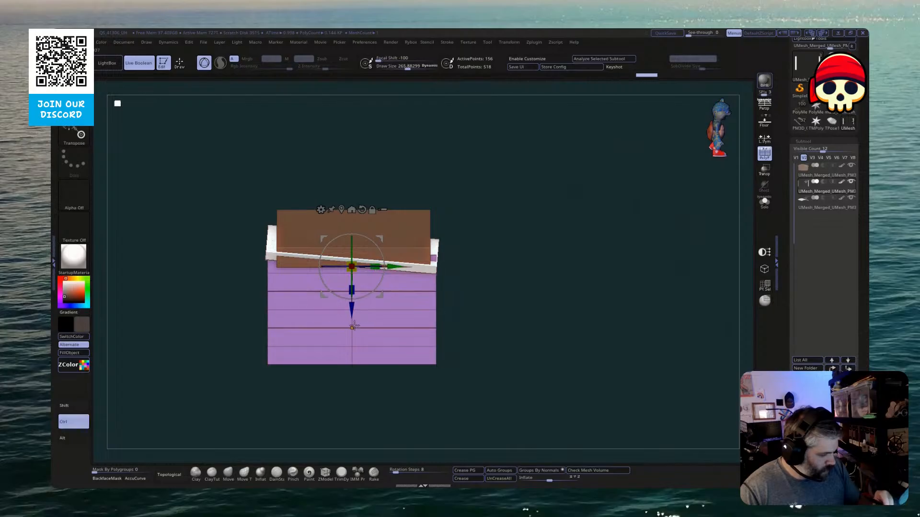
Shift the plank side walls slightly outward beneath the edges of the arched roof
key("alt")
key("ctrl")
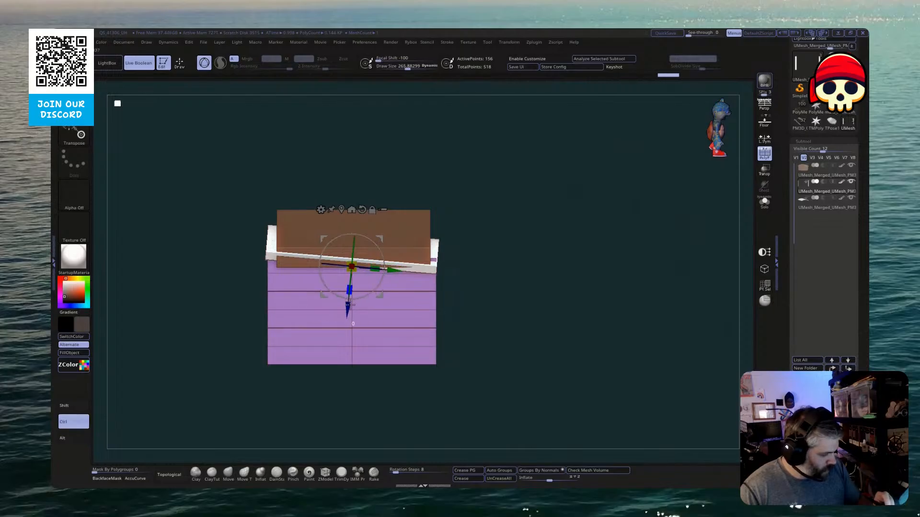
left_click_drag(340, 407, 316, 425, "shift")
left_click(363, 212, "alt")
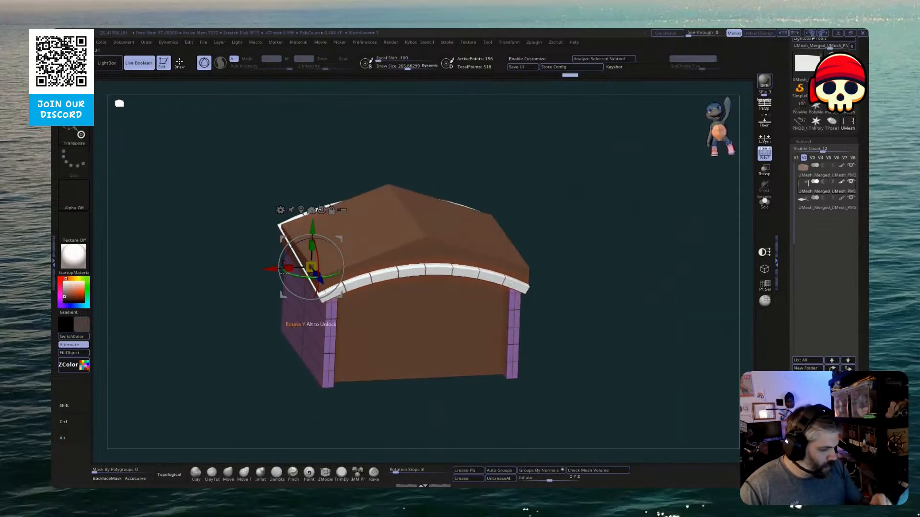
left_click_drag(270, 269, 267, 269)
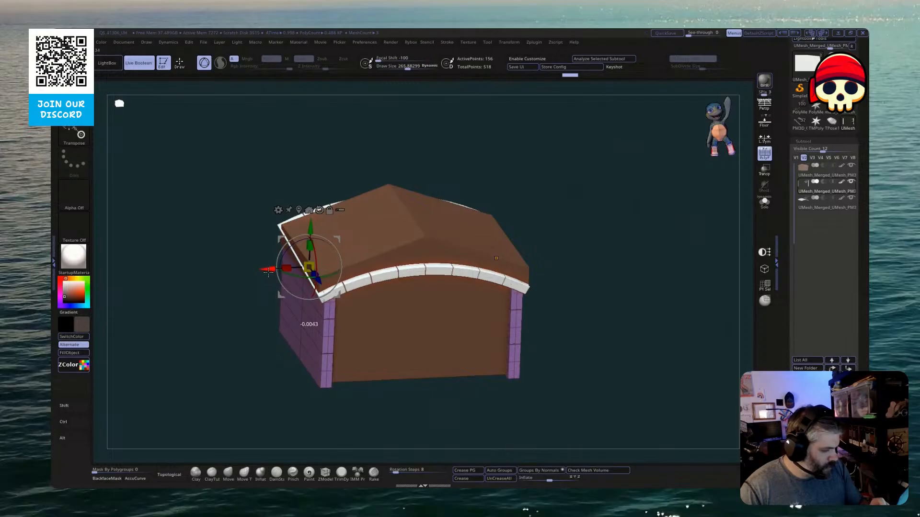
key("ctrl")
mouse_move(244, 374)
left_mouse_down("shift")
mouse_move(232, 398)
mouse_move(256, 386)
left_mouse_up("shift")
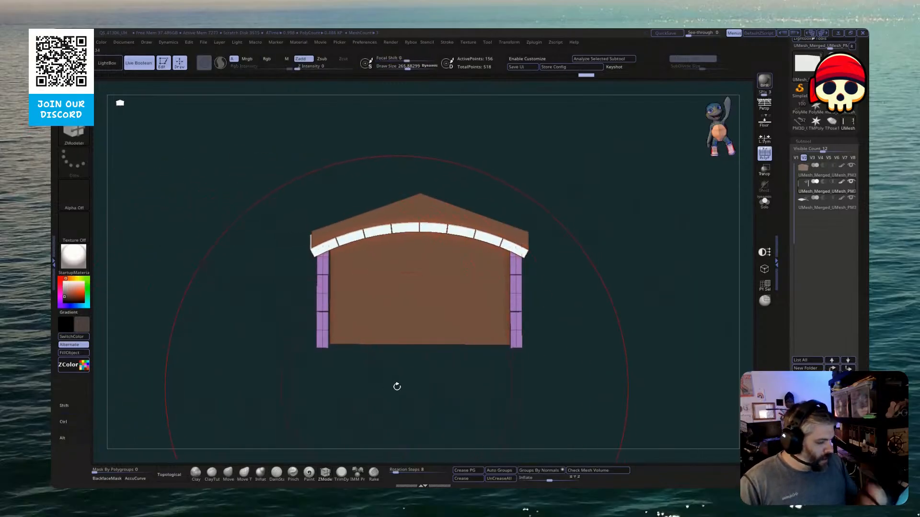
Duplicate the brown gabled box, pull the copy forward out of the walls and replace it with a PolyCube
left_click_drag(396, 387, 519, 411)
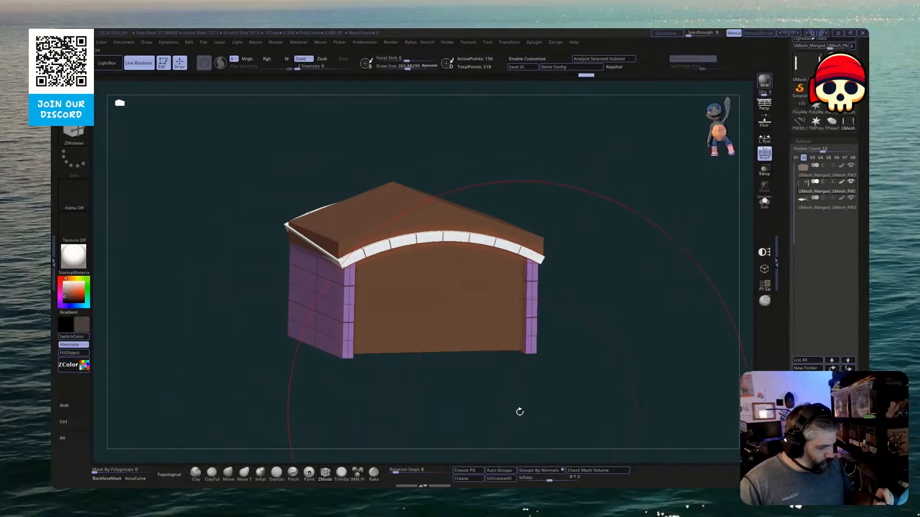
key("w")
left_click(428, 323, "alt")
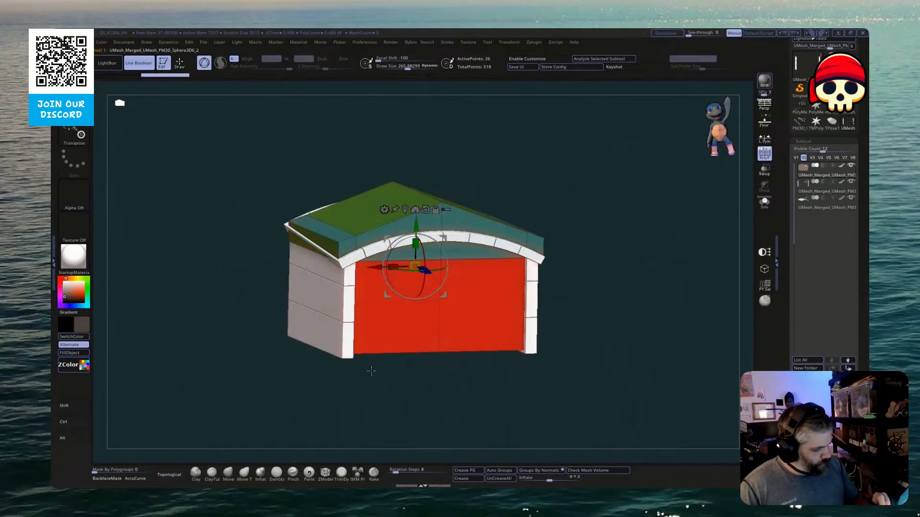
key("ctrl+shift+d")
left_click_drag(425, 271, 464, 287)
left_click(423, 227)
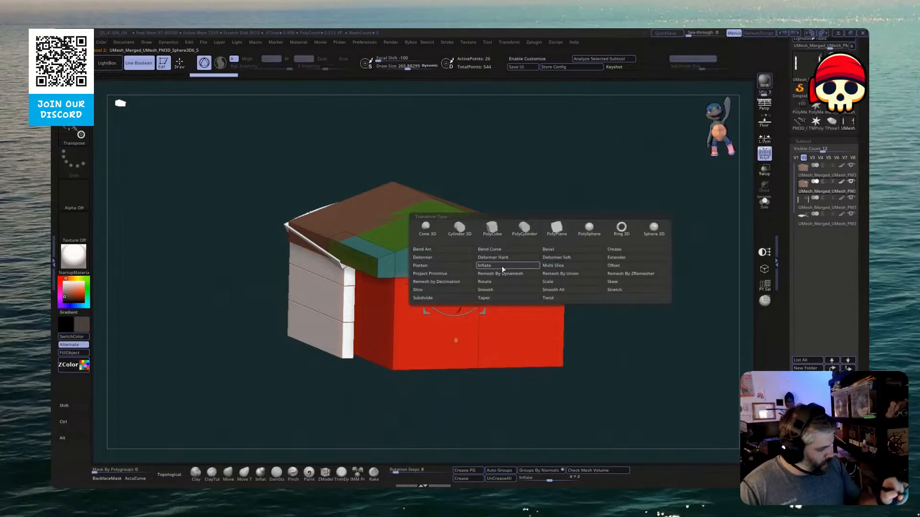
left_click(492, 227)
left_click_drag(551, 383, 486, 386)
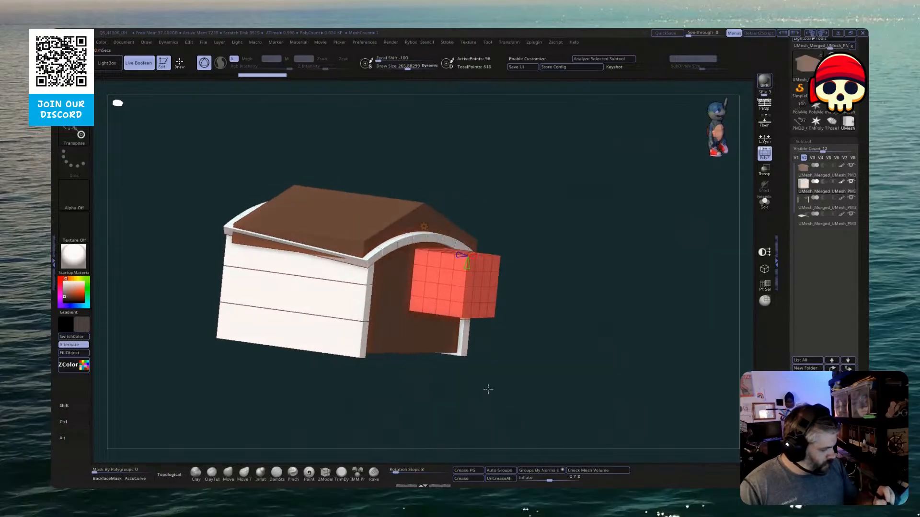
Delete the new cube's extra edge loops, leaving one central division per side
key("q")
left_click(454, 295, "alt")
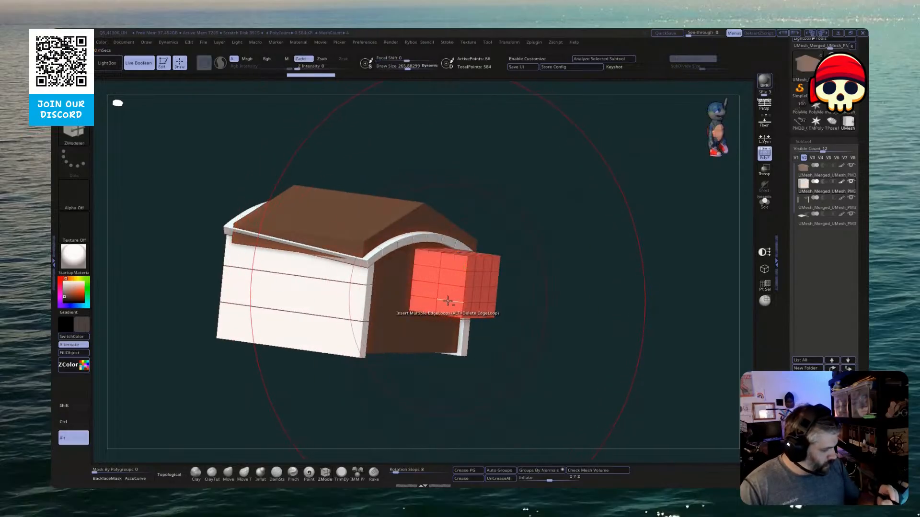
left_click(449, 302, "alt")
left_click(453, 271, "alt")
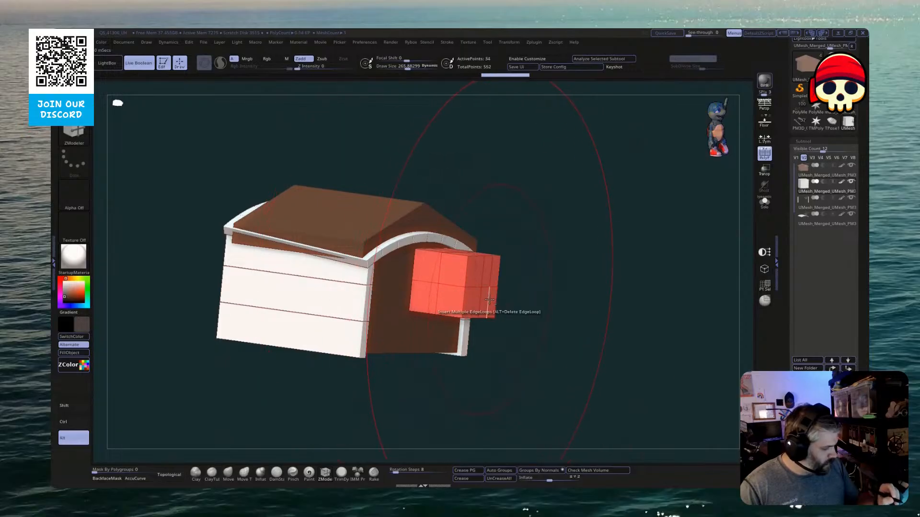
left_click(489, 299, "alt")
Flatten the cube into a thin plank and stretch it across the base between the two side walls, matching their lowest plank
left_click_drag(517, 273, 524, 302)
key("w")
mouse_move(464, 291)
left_mouse_down()
mouse_move(436, 275)
mouse_move(458, 280)
left_mouse_up()
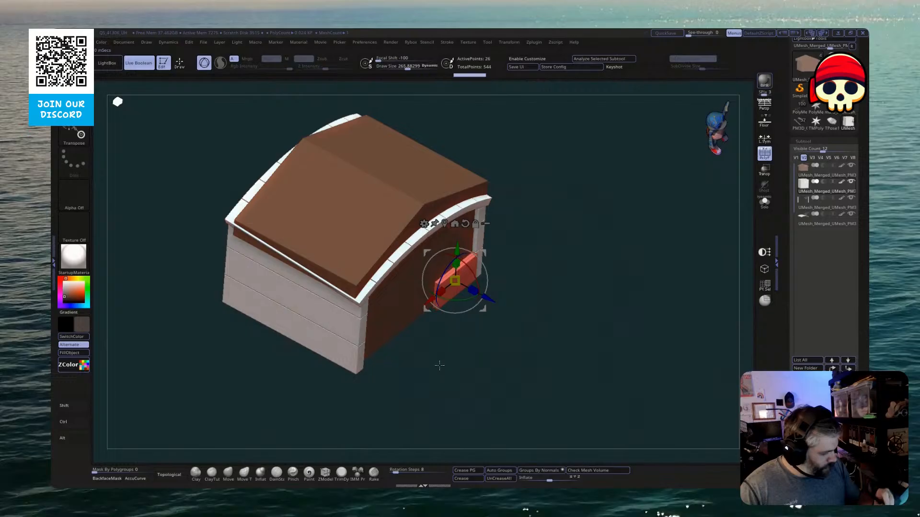
left_click_drag(439, 366, 449, 361, "shift")
left_click_drag(485, 307, 419, 368)
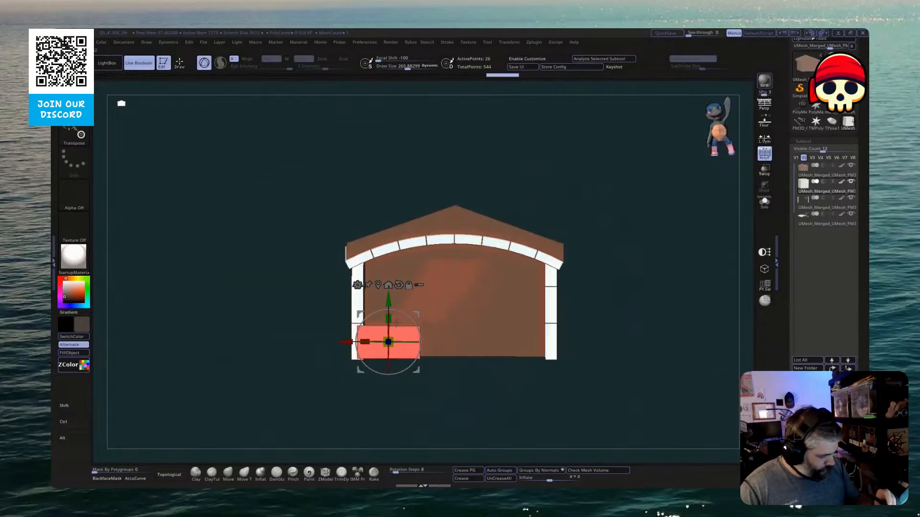
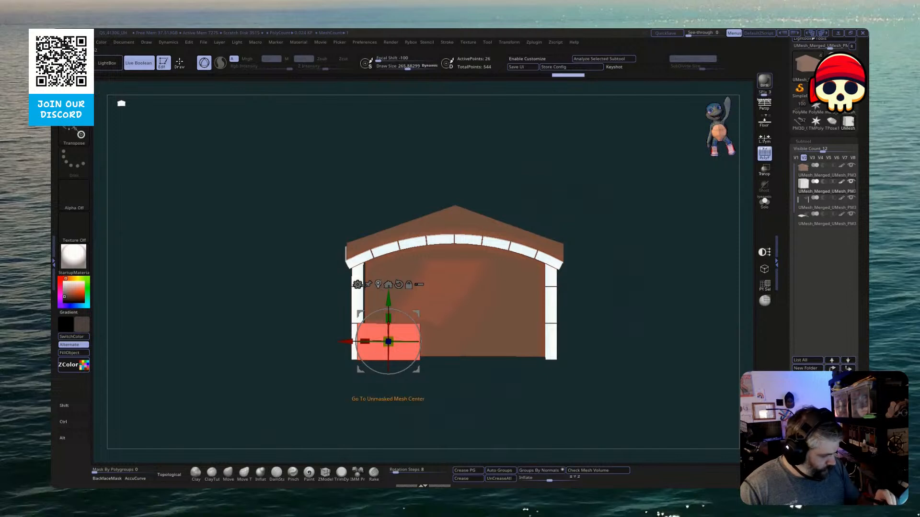
key("ctrl")
left_click_drag(411, 312, 476, 309, "ctrl")
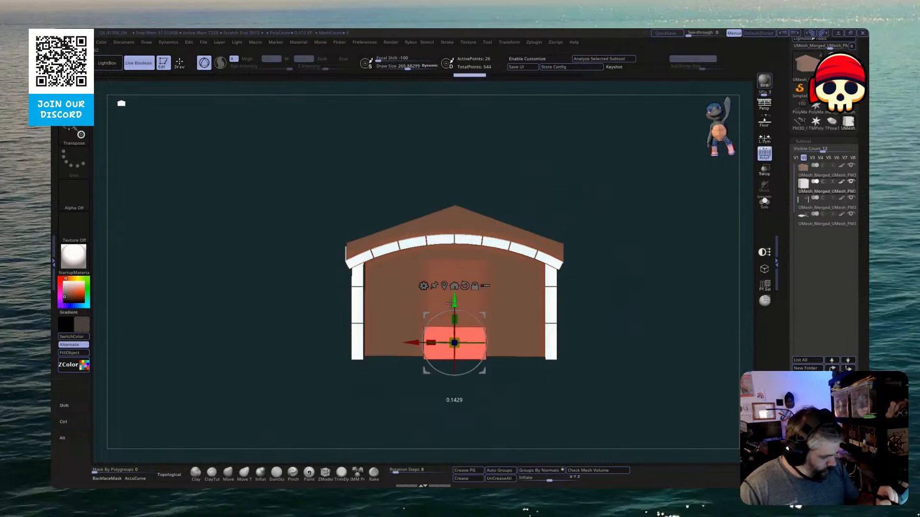
left_click_drag(424, 338, 373, 366)
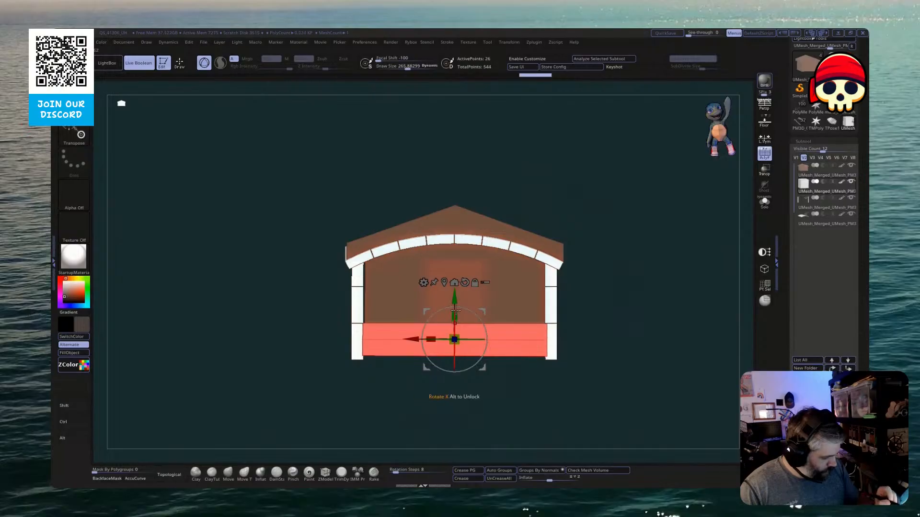
Copy the cross plank upward into a stack of four and move the stack to the box's rear end
left_click_drag(454, 299, 455, 177)
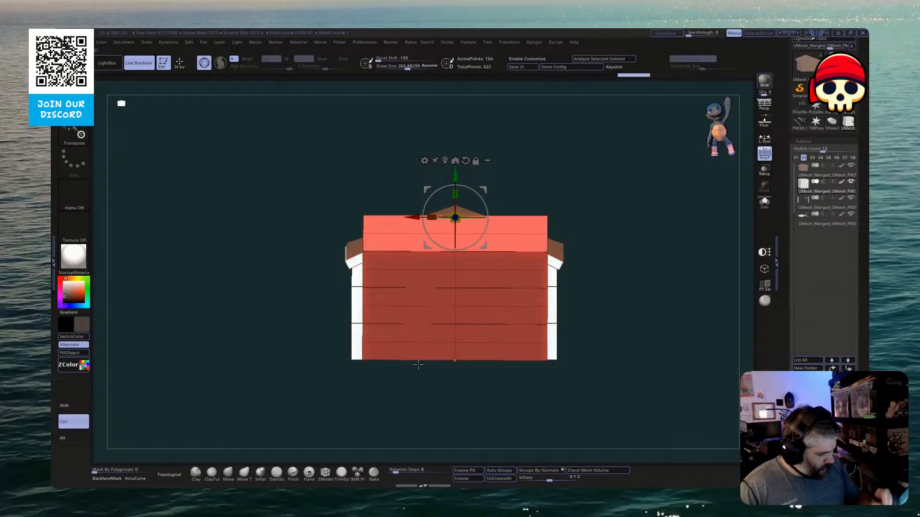
left_click_drag(456, 424, 493, 421, "shift")
left_click_drag(500, 218, 296, 266)
left_click_drag(304, 400, 648, 243)
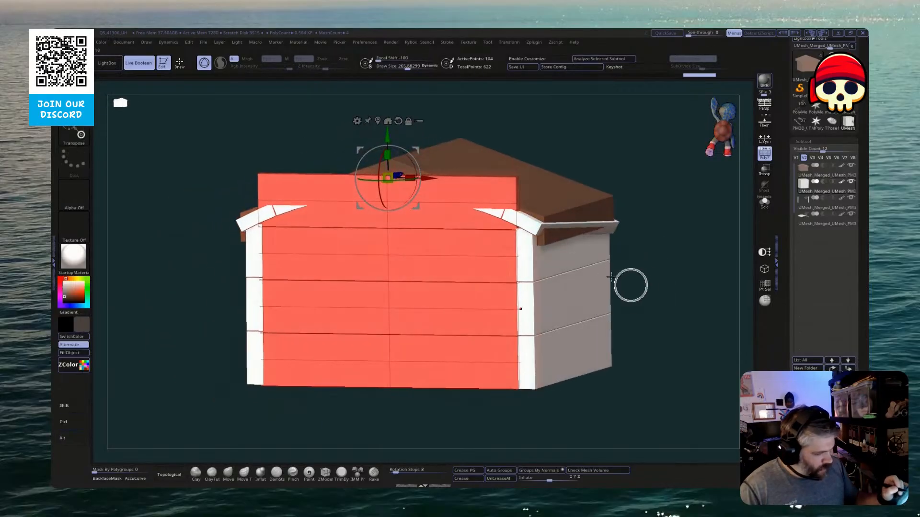
Mask the rear wall except the top plank's upper outer corners and lower those corners so the plank slopes down from its centre
left_click_drag(631, 285, 656, 206, "shift")
key("ctrl")
mouse_move(587, 165)
left_mouse_down("ctrl")
mouse_move(512, 211)
mouse_move(574, 189)
mouse_move(508, 210)
mouse_move(252, 218)
left_mouse_up("ctrl")
left_click(571, 191, "ctrl")
left_click(568, 161, "ctrl")
left_click(561, 182, "ctrl")
key("alt")
left_click_drag(388, 178, 252, 188, "alt")
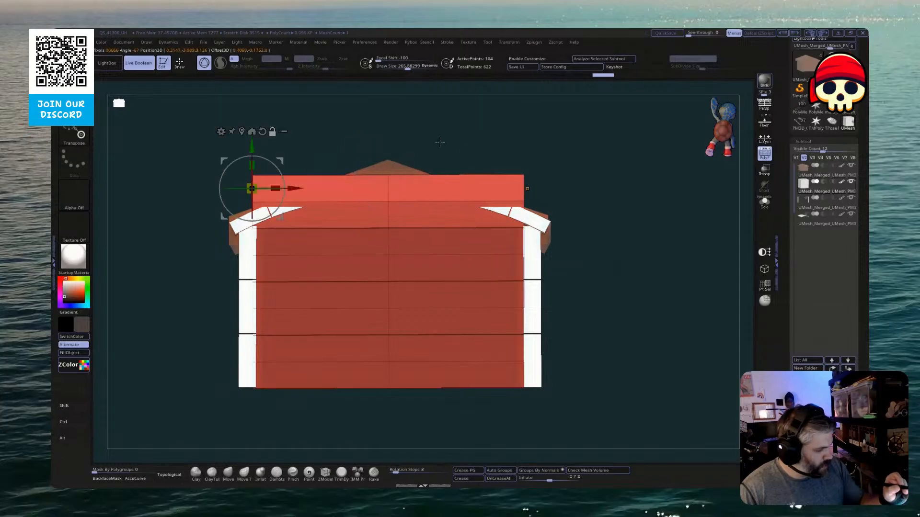
left_click_drag(252, 144, 258, 174)
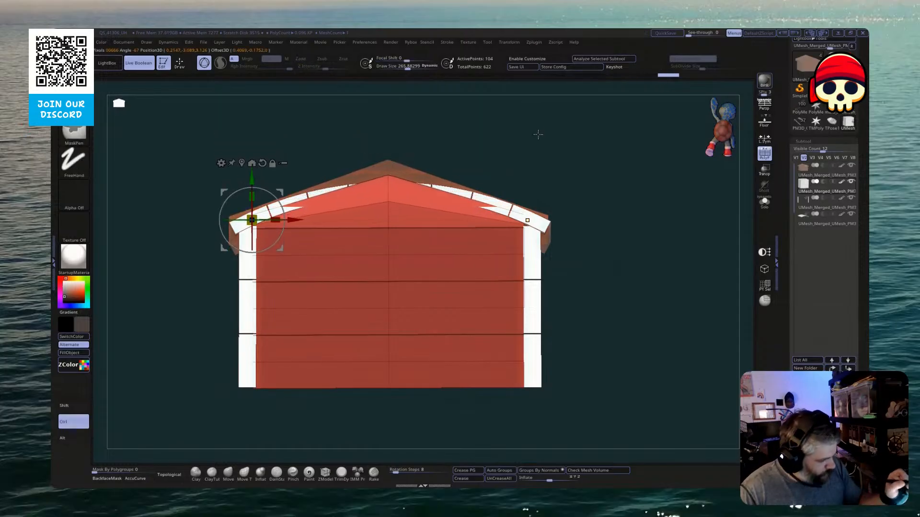
Lower the top plank's whole upper edge to sit beneath the arched roof planks and clear the mask
left_click_drag(424, 146, 419, 143, "ctrl")
key("ctrl+z")
left_click_drag(252, 178, 253, 196)
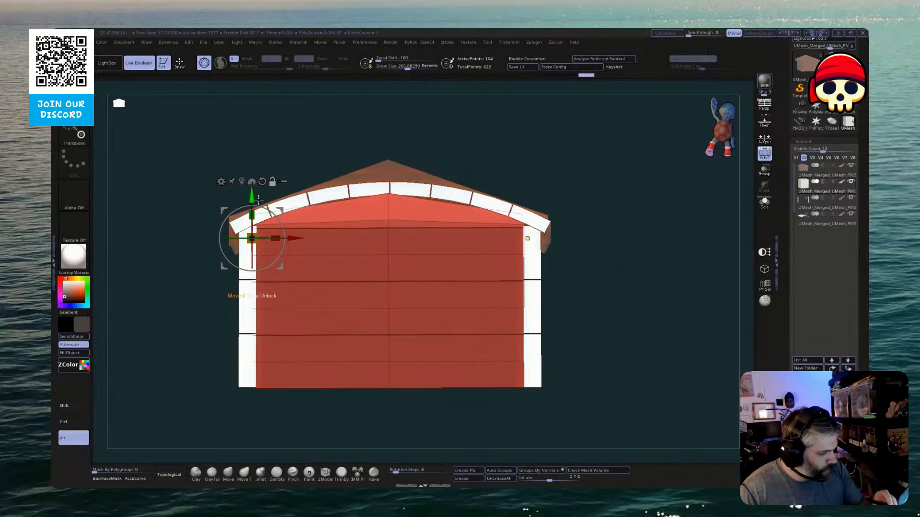
left_click(242, 182, "alt")
left_click_drag(395, 179, 388, 152)
left_click(450, 122, "ctrl")
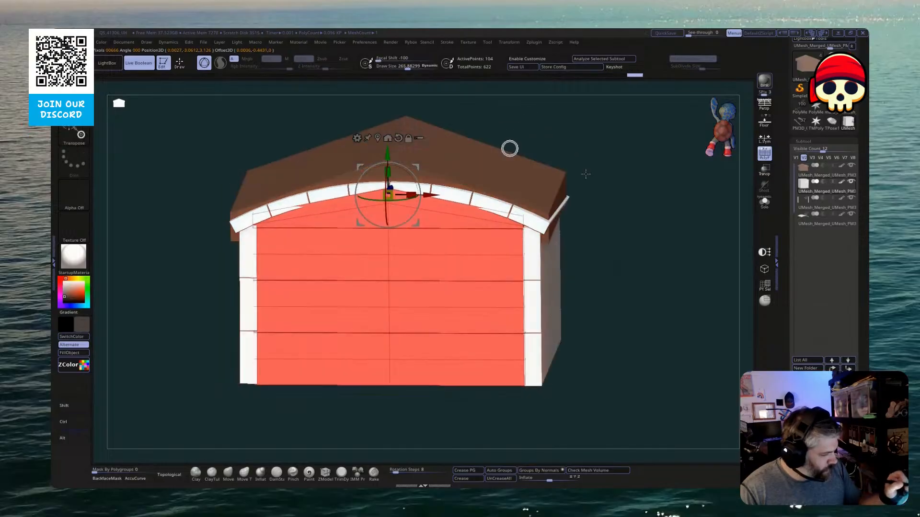
Examine the fit of the rear plank wall and the arched roof from several angles
left_click_drag(509, 149, 496, 237)
left_click_drag(427, 304, 369, 408)
left_click_drag(490, 142, 495, 138)
left_click_drag(378, 403, 393, 336, "shift")
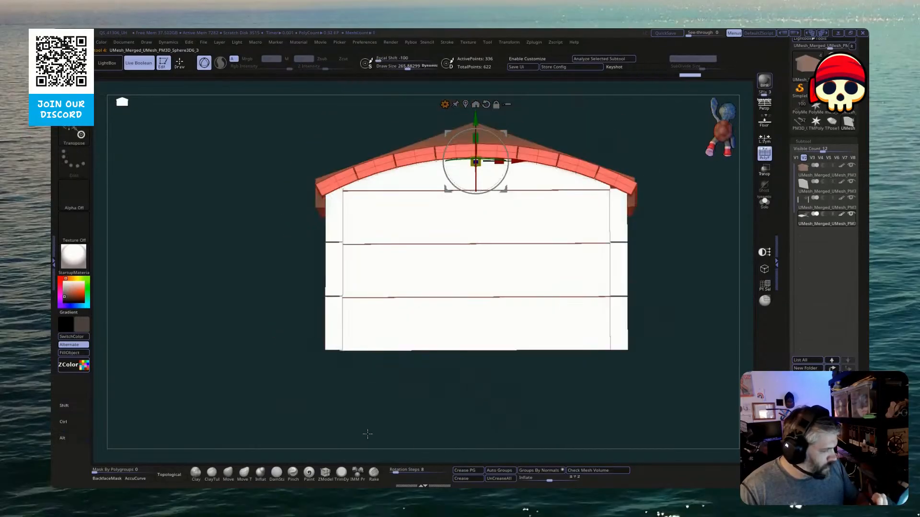
key("q")
mouse_move(366, 433)
left_mouse_down()
mouse_move(421, 403)
mouse_move(465, 421)
mouse_move(399, 406)
mouse_move(412, 404)
mouse_move(398, 369)
mouse_move(403, 388)
mouse_move(378, 395)
left_mouse_up()
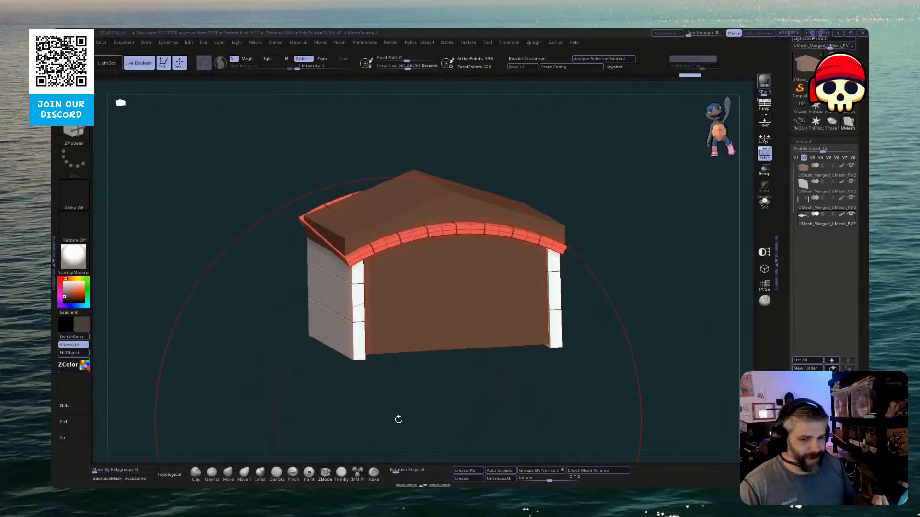
left_click_drag(511, 386, 537, 372)
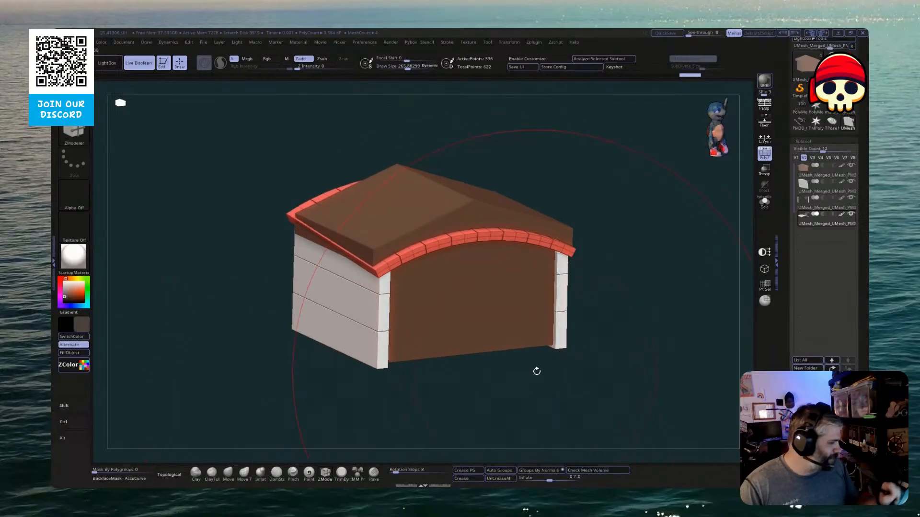
left_click(811, 193)
left_click_drag(727, 265, 494, 406)
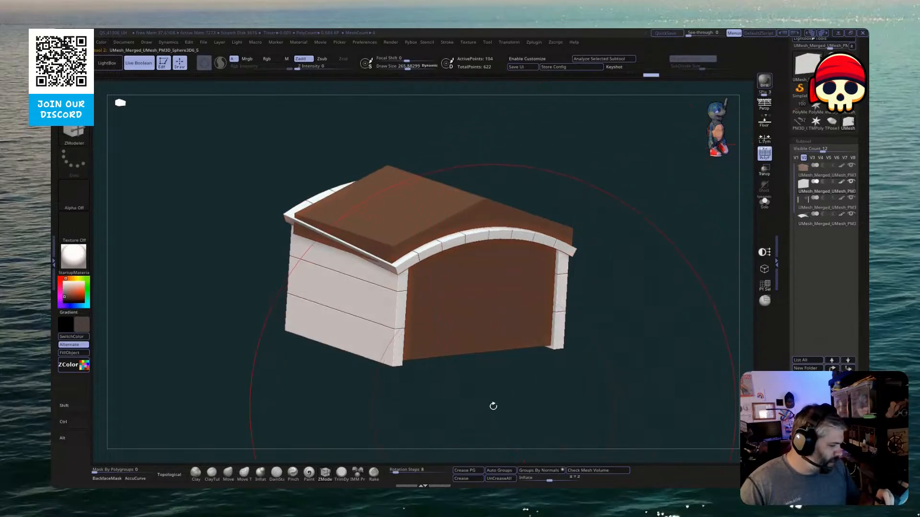
Duplicate the brown gabled box again, move the copy out in front and turn it into a PolyCube
left_click(439, 352, "alt")
key("ctrl+shift+d")
key("w")
left_click_drag(456, 267, 555, 299)
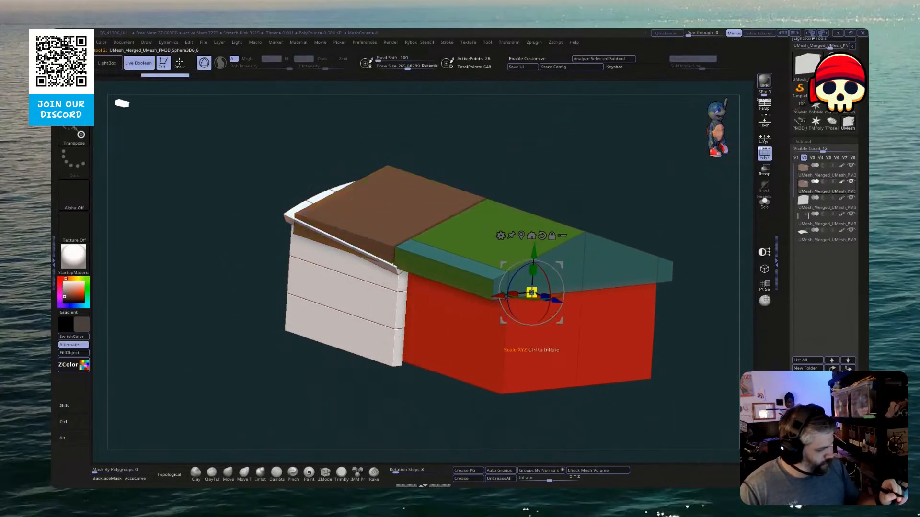
left_click(501, 235)
left_click(565, 242)
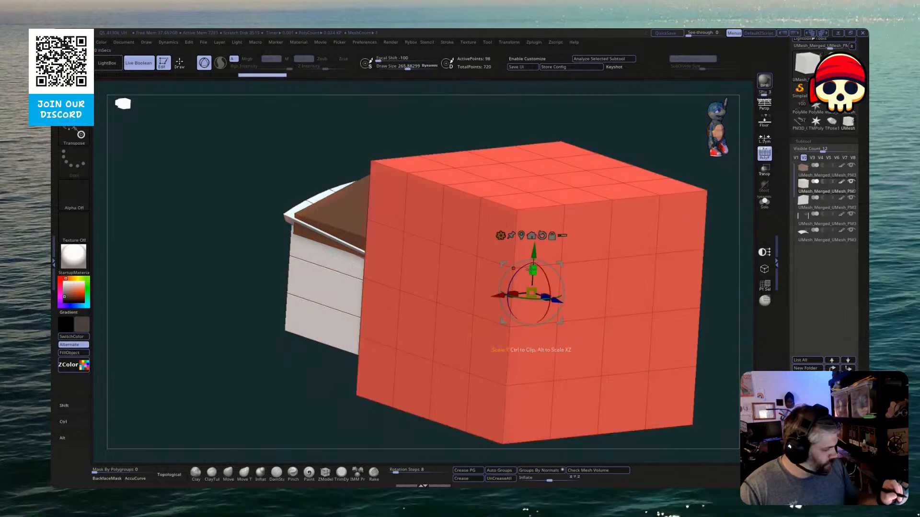
Flatten the large cube in height and depth into a long beam across the box's front
left_click_drag(532, 270, 531, 288)
left_click_drag(589, 383, 594, 426)
left_click_drag(549, 304, 534, 295)
Delete the surplus edge loops from the long front beam with ZModeler
key("q")
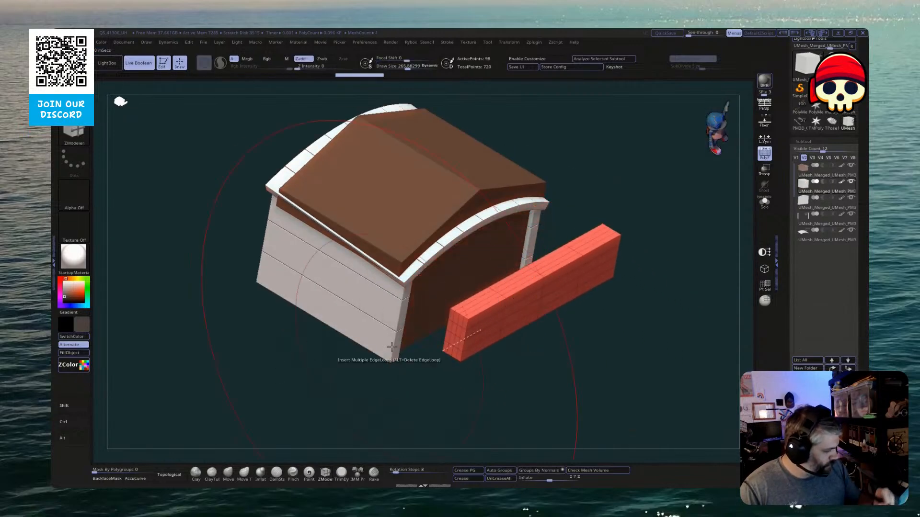
left_click(463, 321, "alt")
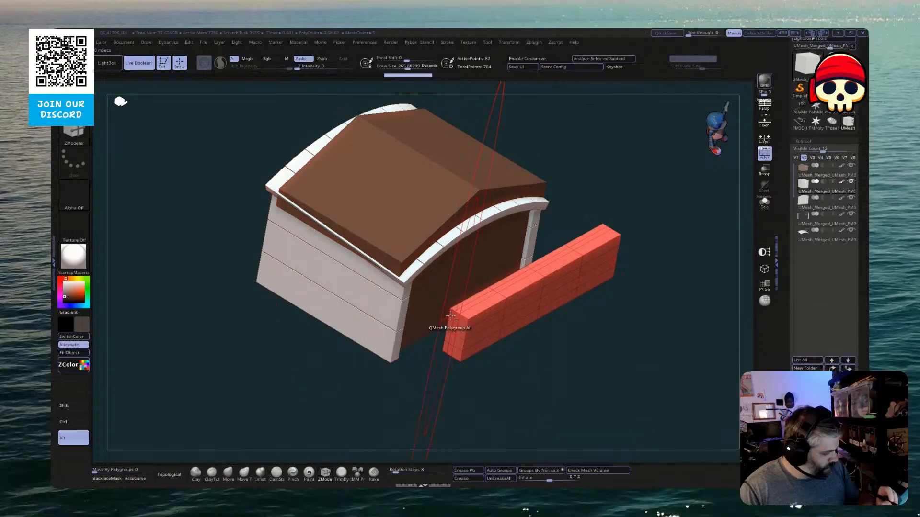
key("w")
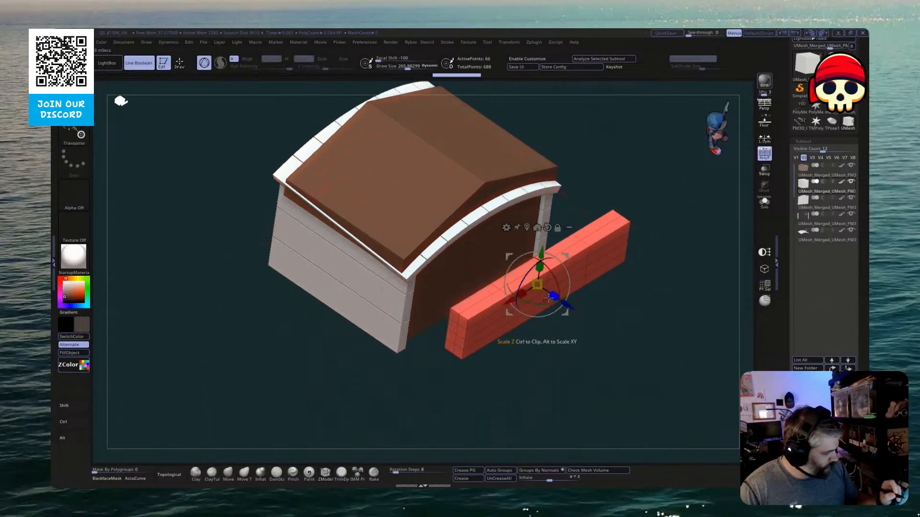
key("ctrl+shift+z")
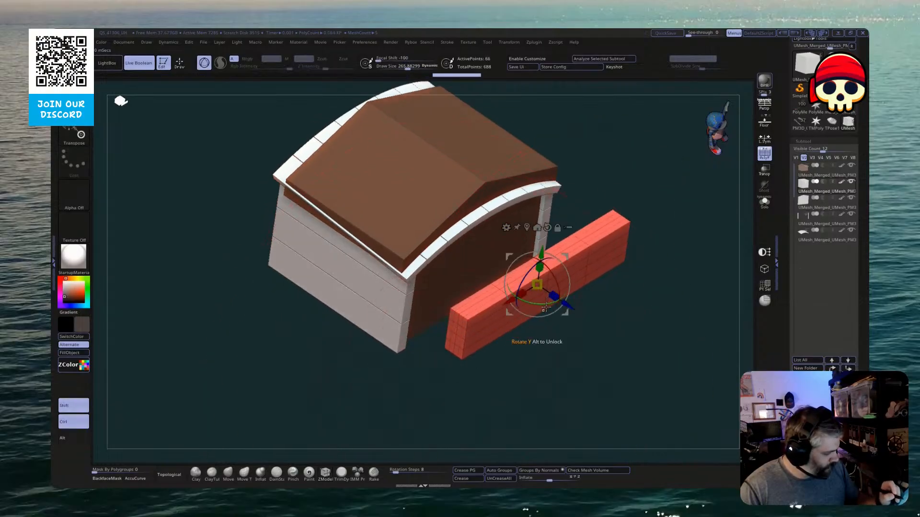
key("q")
left_click(487, 324, "alt")
left_click(487, 334, "alt")
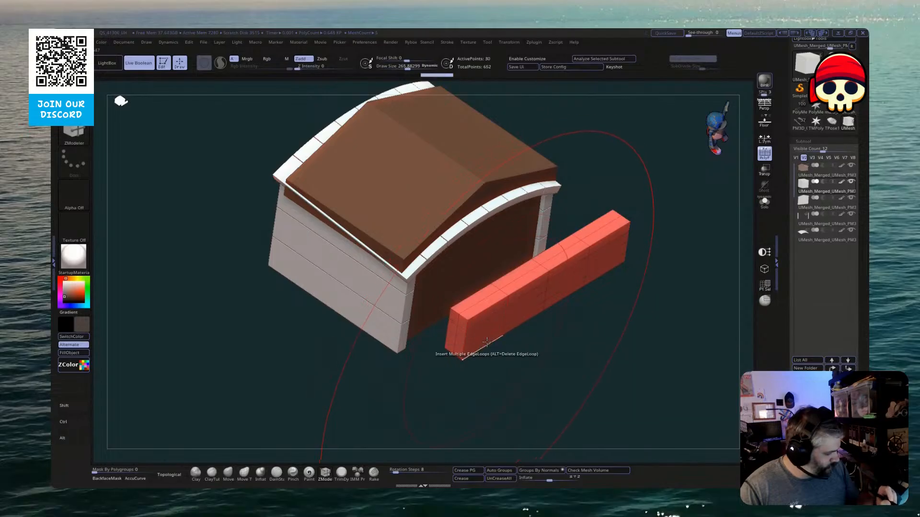
Insert single edge loops across the front beam to divide its length into even segments
key("space")
left_click(487, 340)
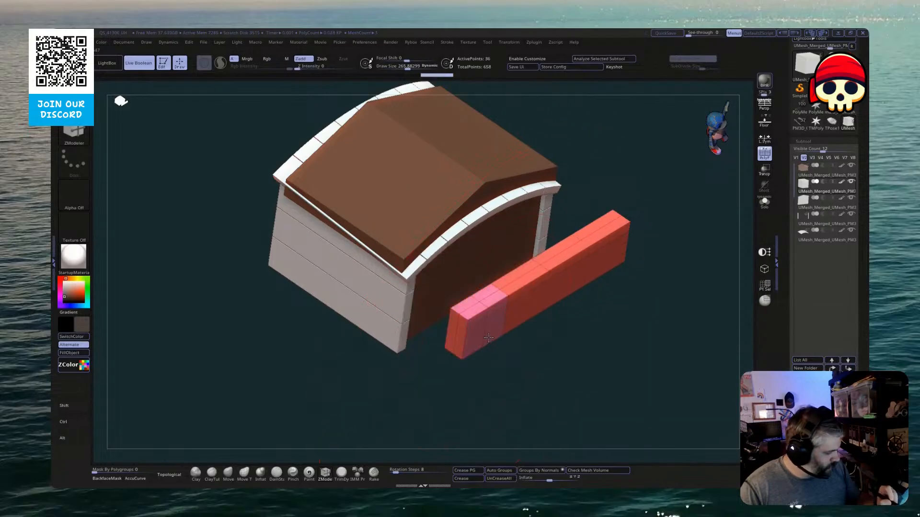
left_click(527, 320)
left_click(553, 301)
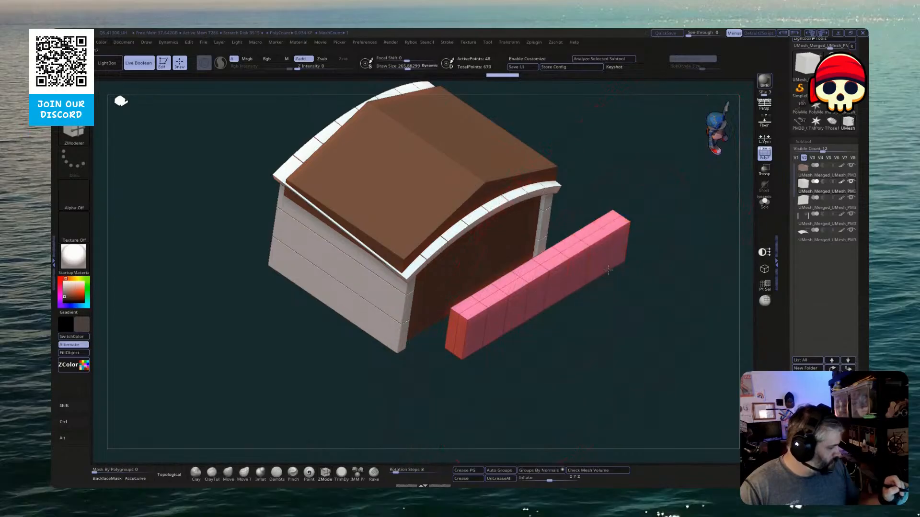
Move the segmented beam back against the box's front and reduce its height
key("w")
left_click_drag(539, 279, 538, 284)
left_click_drag(583, 352, 623, 326, "shift")
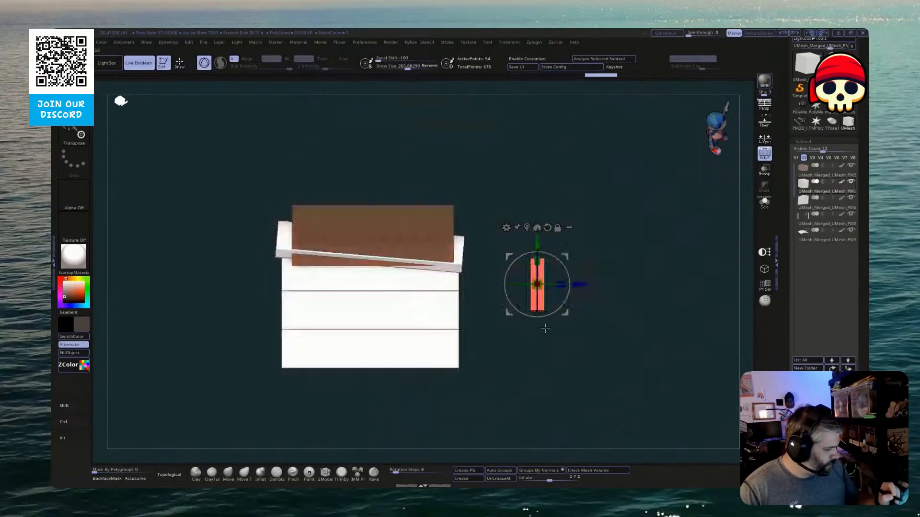
left_click_drag(579, 284, 494, 313)
left_click_drag(508, 352, 435, 387)
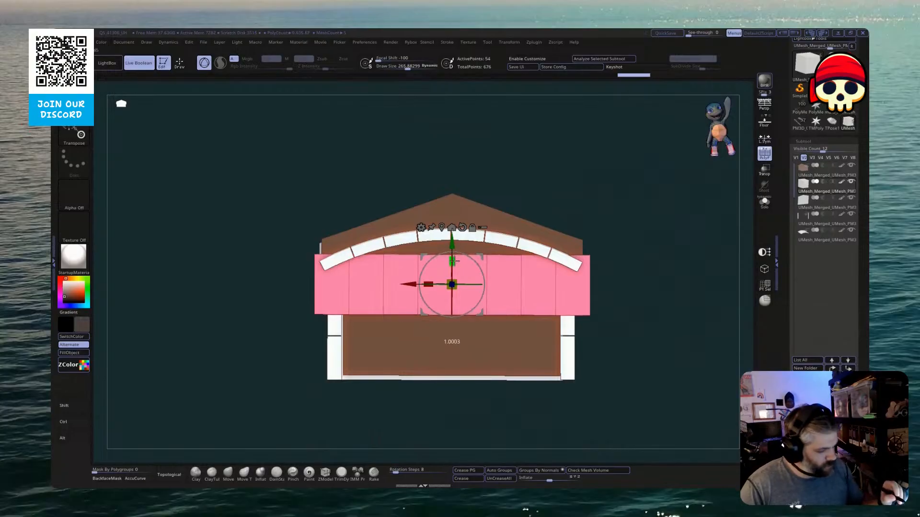
left_click_drag(452, 261, 452, 278)
Raise the front beam to the roof edge and bend it into an arch matching the curved roof with a bend deformer
left_click_drag(452, 242, 405, 176)
left_click(405, 176)
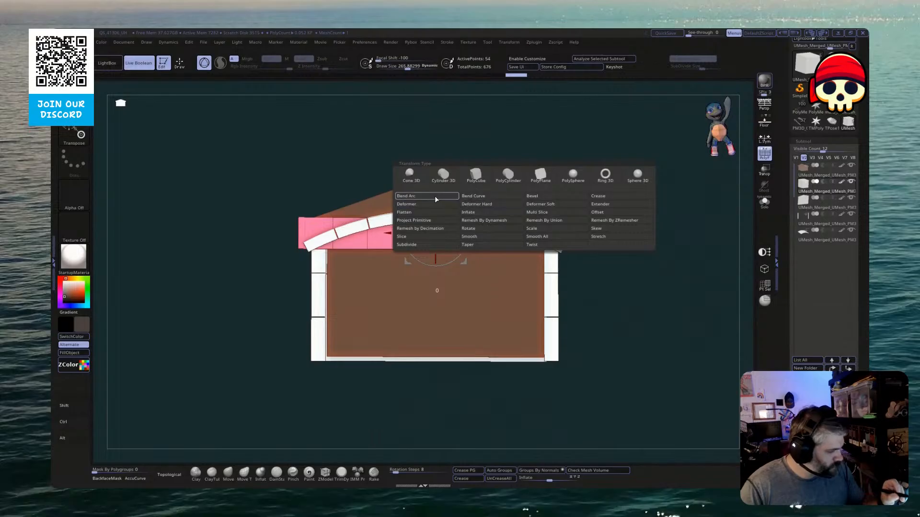
left_click(493, 197)
mouse_move(436, 226)
left_mouse_down()
mouse_move(435, 243)
mouse_move(423, 229)
mouse_move(436, 223)
mouse_move(435, 234)
left_mouse_up()
key("w")
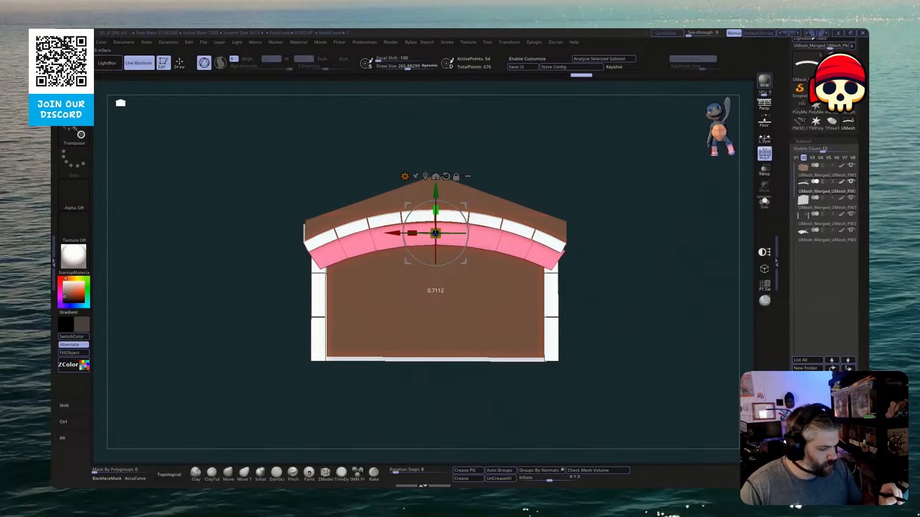
Straighten one end of the arched beam to vertical against the side wall, and mirror and weld it to the opposite end
key("ctrl")
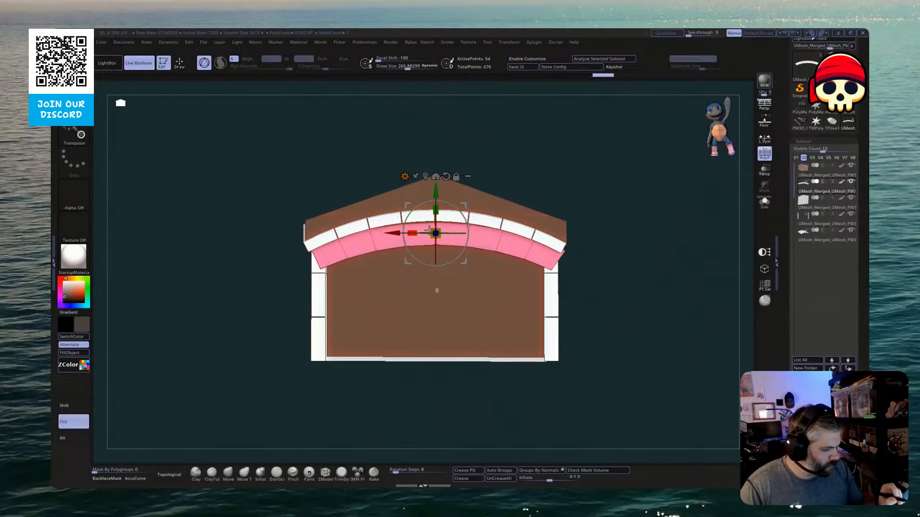
left_click_drag(465, 230, 464, 226, "ctrl")
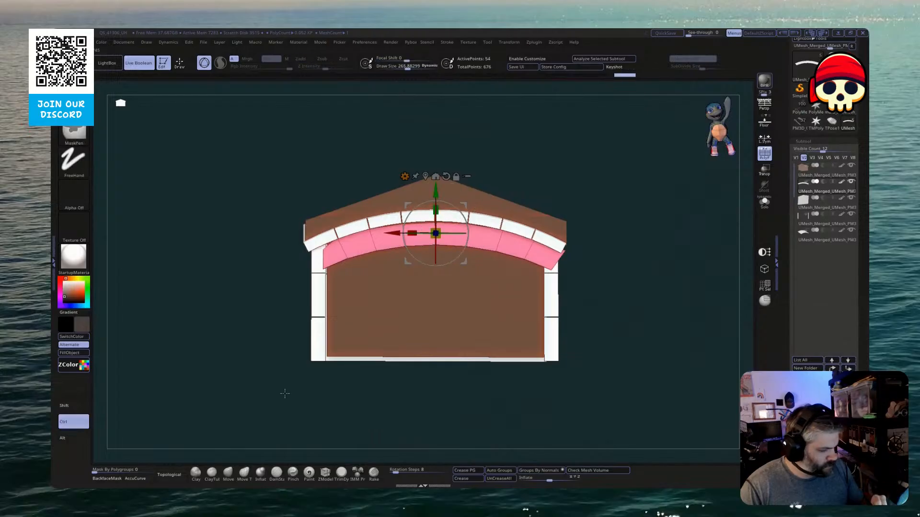
left_click_drag(288, 223, 345, 268, "ctrl")
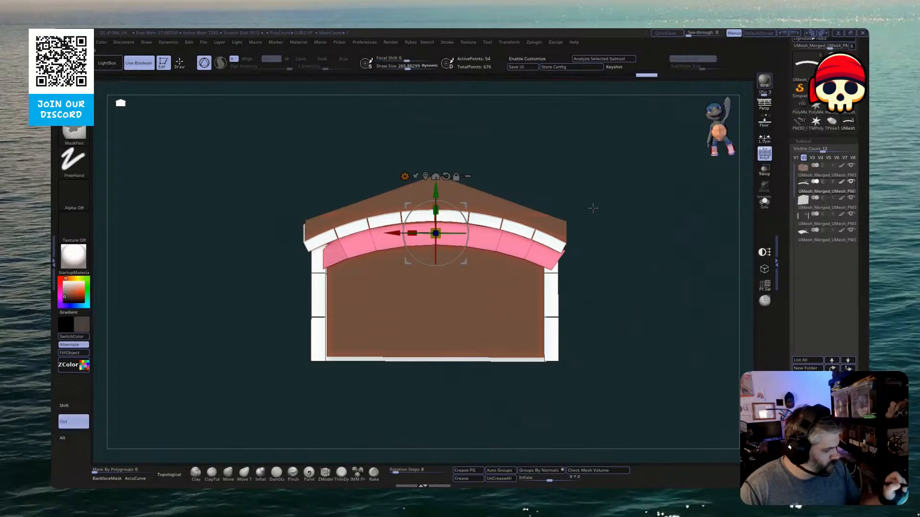
left_click_drag(601, 214, 610, 244, "ctrl")
left_click_drag(861, 306, 861, 201)
left_click(806, 443)
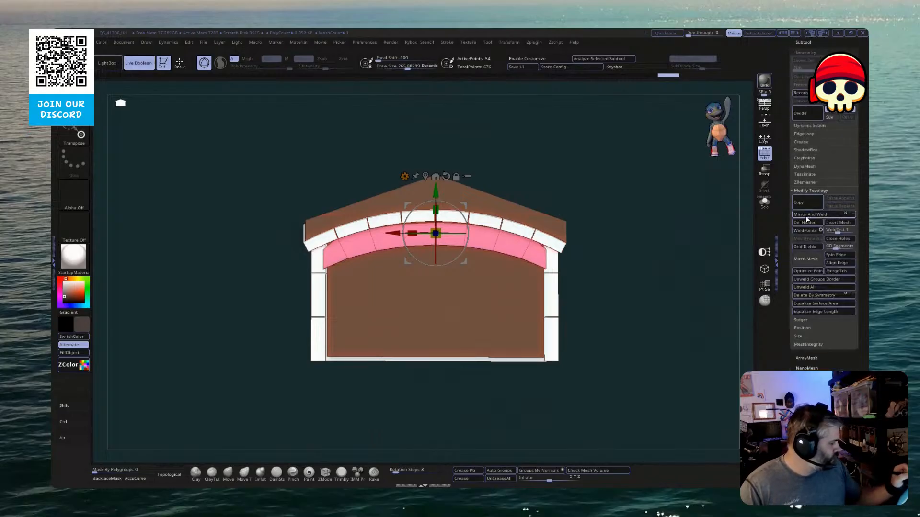
Mask the arched beam's two ends, raise its middle, clear the mask and nudge the beam up under the roof planks
key("ctrl")
left_click_drag(582, 238, 536, 267, "ctrl")
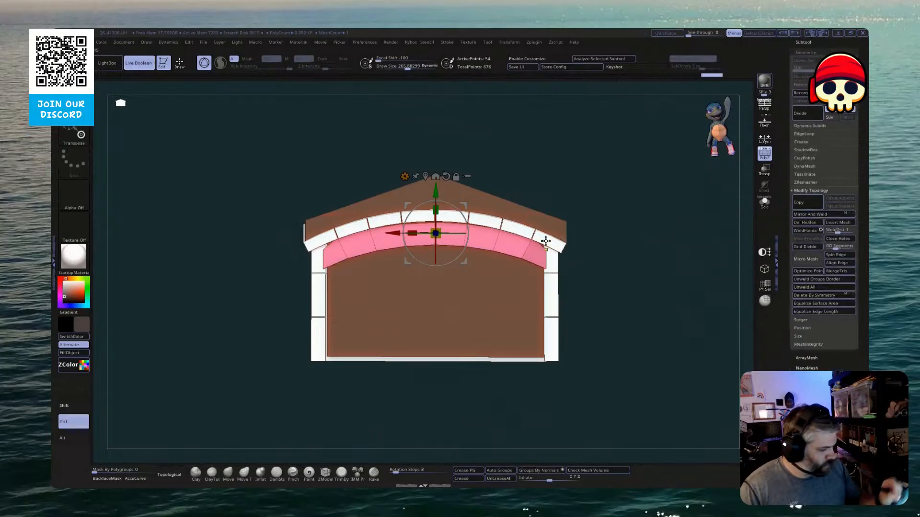
left_click_drag(290, 238, 334, 266, "ctrl")
left_click(295, 339, "ctrl")
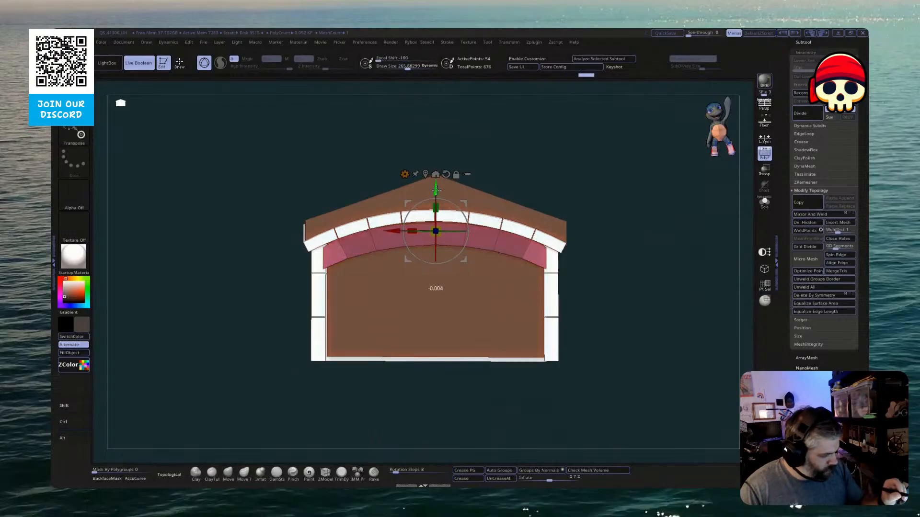
left_click_drag(436, 193, 436, 186)
left_click_drag(410, 385, 397, 436, "ctrl")
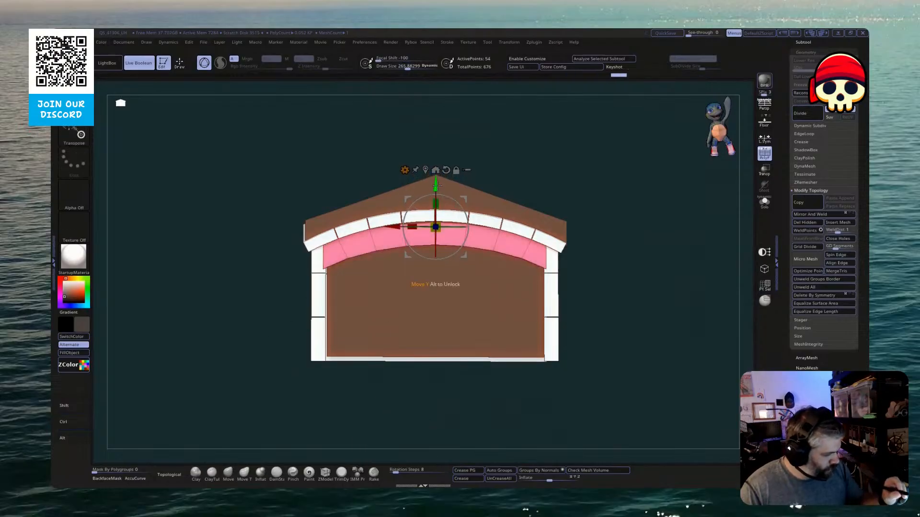
left_click_drag(436, 183, 436, 180)
key("q")
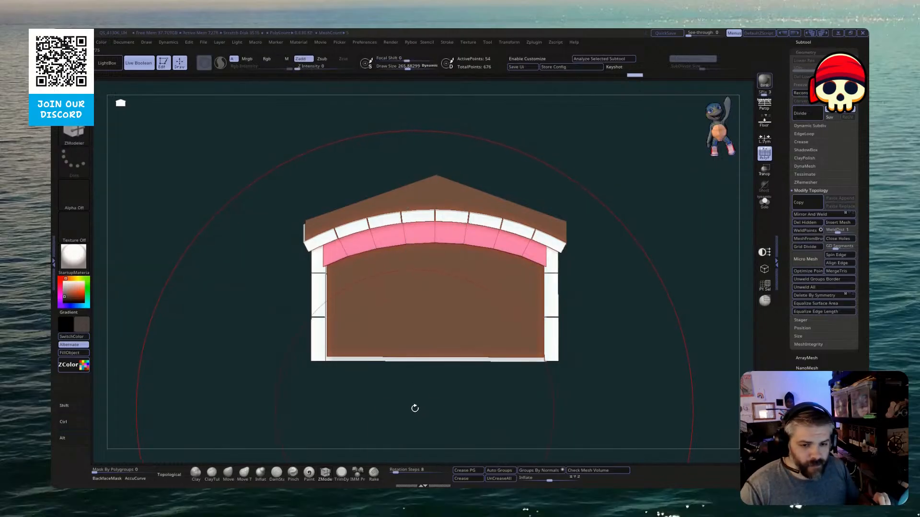
Shift the arched beam slightly in depth so it sits properly at the box's front
left_click_drag(415, 408, 427, 390)
key("w")
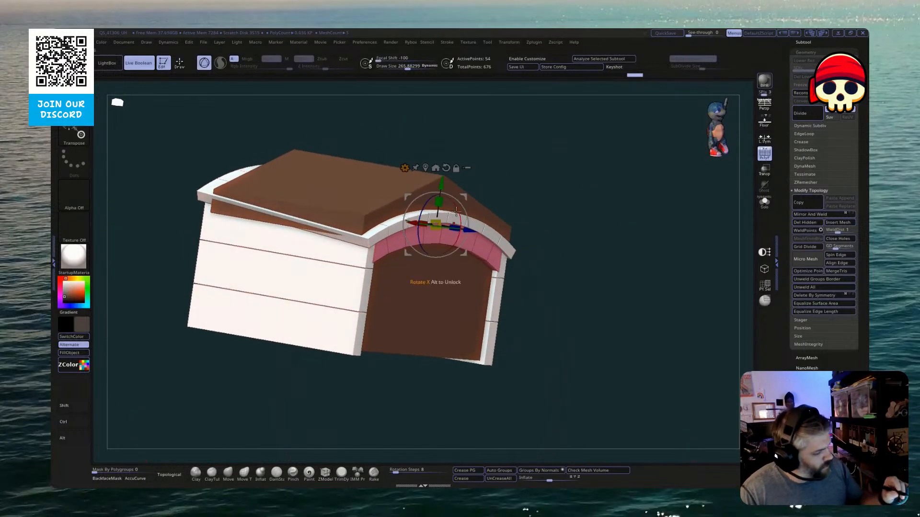
left_click_drag(468, 231, 467, 230)
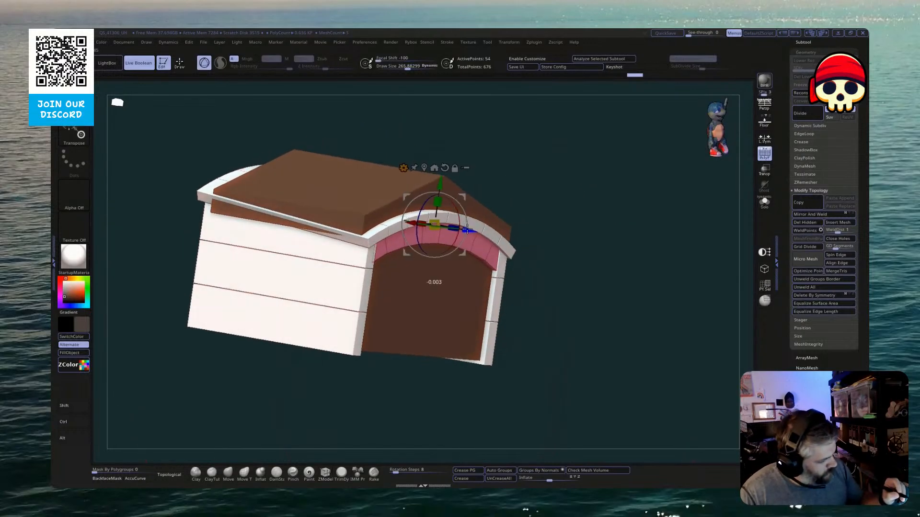
key("q")
mouse_move(551, 354)
left_mouse_down("shift")
mouse_move(540, 381)
mouse_move(396, 394)
mouse_move(394, 403)
left_mouse_up("shift")
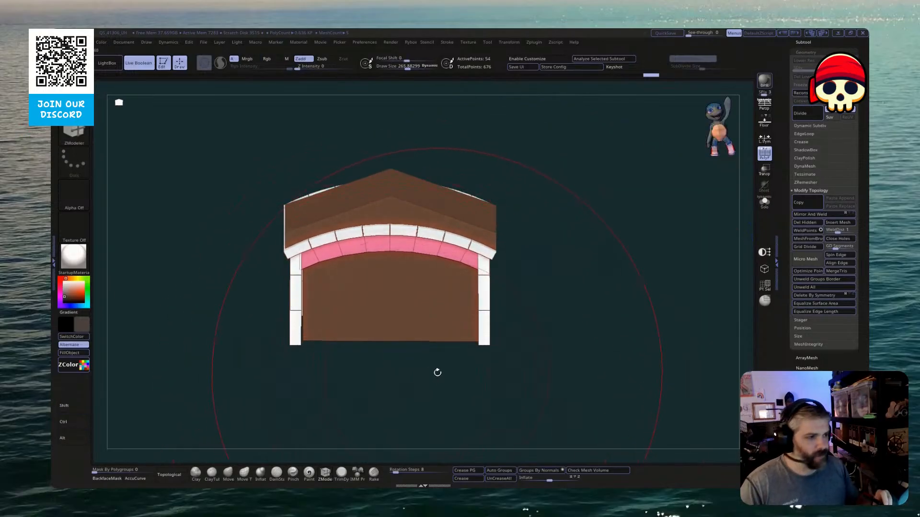
left_click_drag(408, 396, 513, 380)
Duplicate the back wall, keep only its lowest plank as a front sill, and center the gizmo on that plank
left_click_drag(598, 304, 635, 306)
key("w")
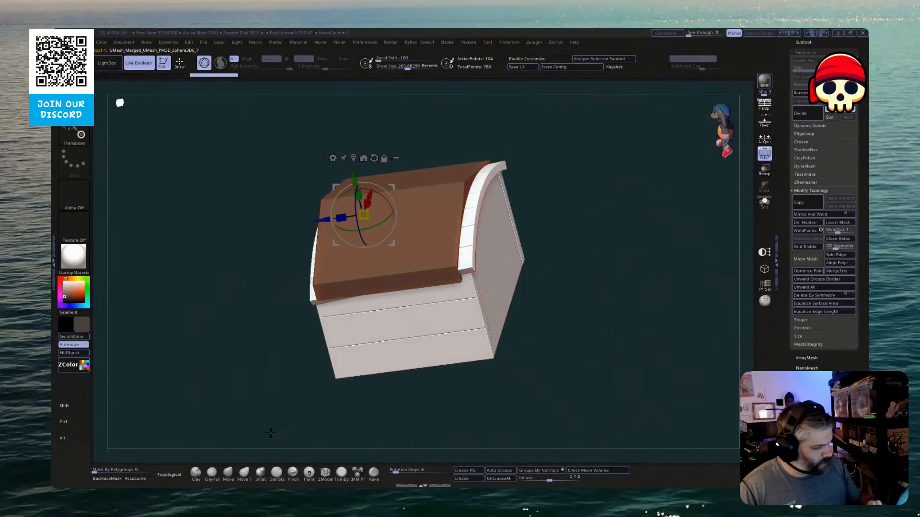
left_click_drag(271, 433, 306, 383)
left_click_drag(514, 194, 224, 294, "ctrl+alt+shift")
left_click_drag(627, 342, 570, 430, "ctrl+shift")
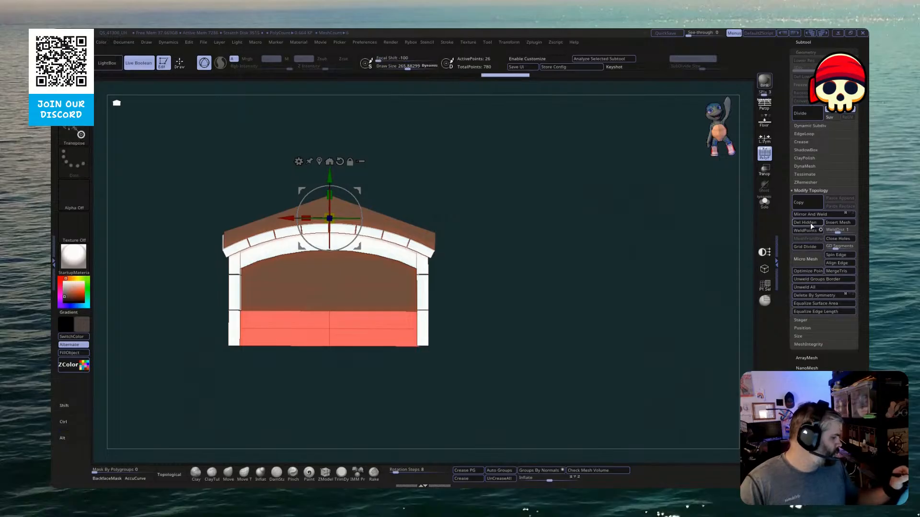
left_click(319, 162)
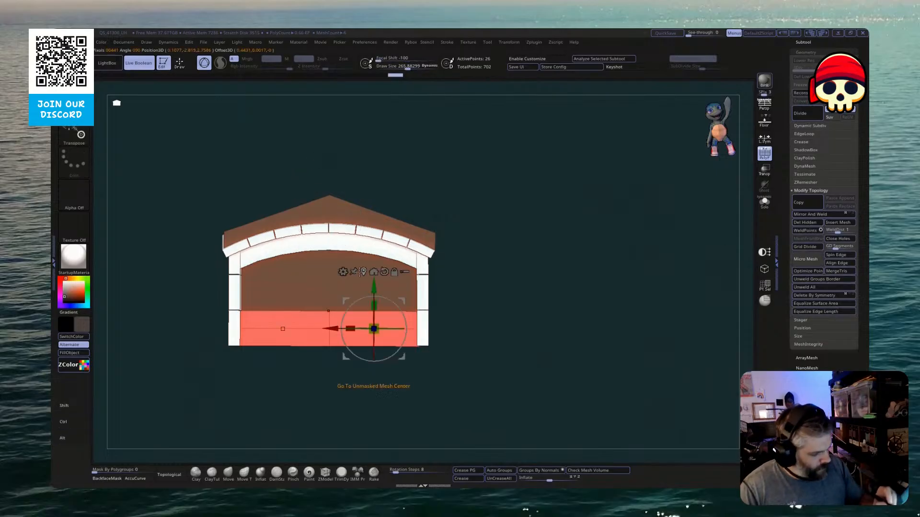
Copy the front sill plank, rotate the copy upright and scale it to form a post under the arch beside the opening's center
left_click_drag(376, 300, 375, 249)
key("ctrl")
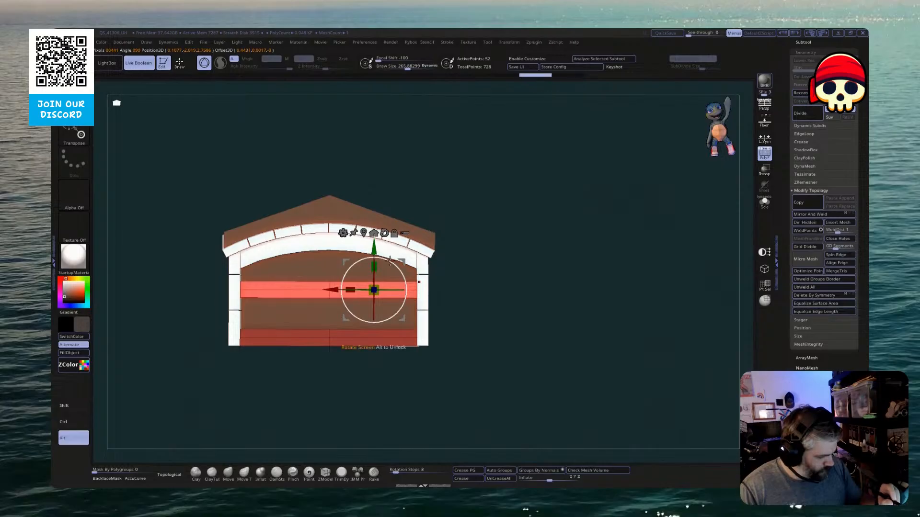
left_click_drag(390, 260, 389, 300)
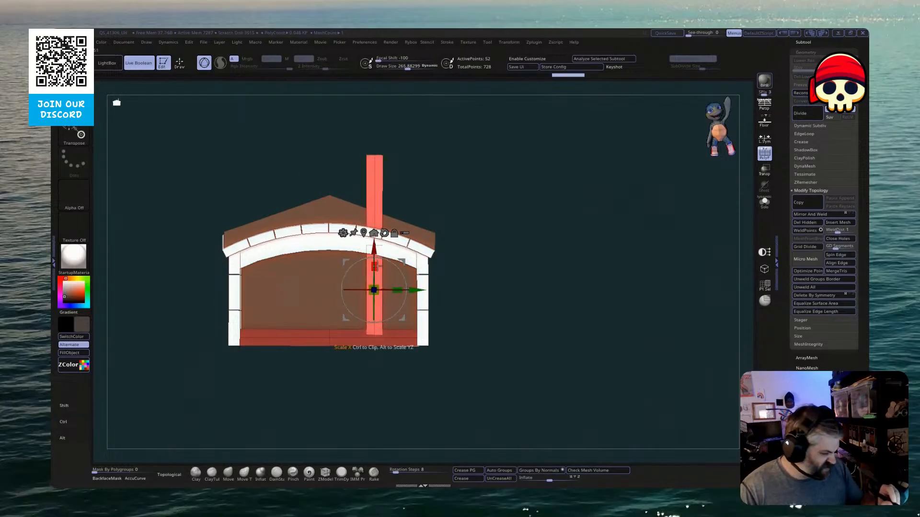
left_click_drag(376, 266, 376, 281)
mouse_move(364, 367)
left_mouse_down()
mouse_move(369, 383)
mouse_move(383, 388)
mouse_move(391, 364)
mouse_move(373, 386)
mouse_move(375, 376)
left_mouse_up()
left_click_drag(402, 314, 404, 315)
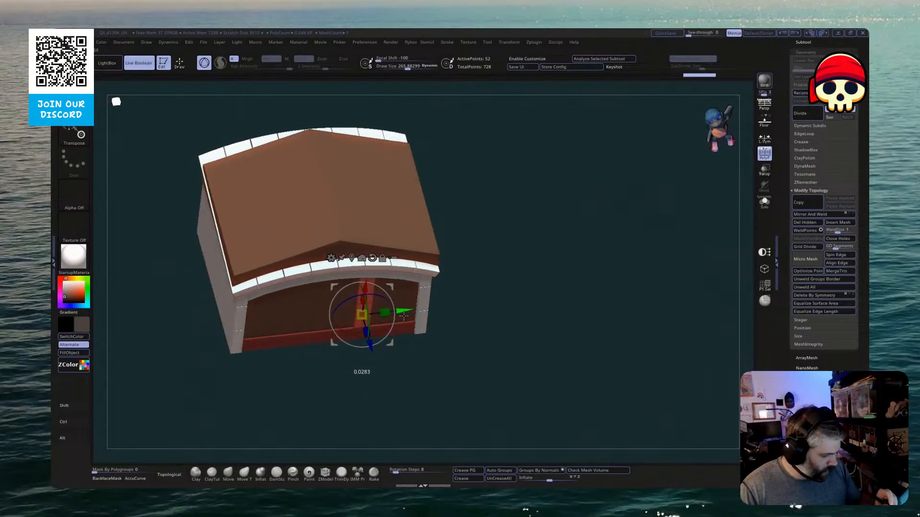
mouse_move(386, 382)
left_mouse_down()
mouse_move(377, 367)
mouse_move(391, 382)
mouse_move(378, 394)
left_mouse_up()
Clear the mask and mirror and weld the front frame to get a matching post on the other side
key("ctrl+z")
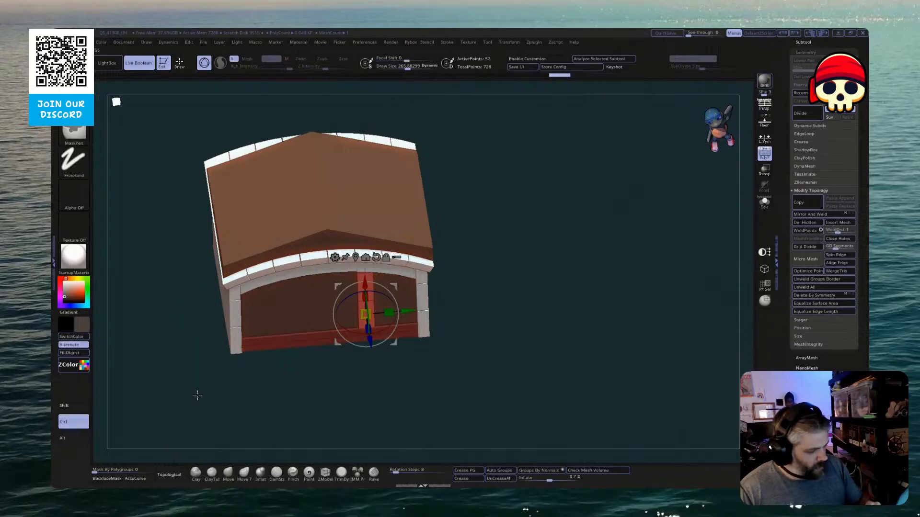
left_click_drag(244, 372, 253, 376, "ctrl")
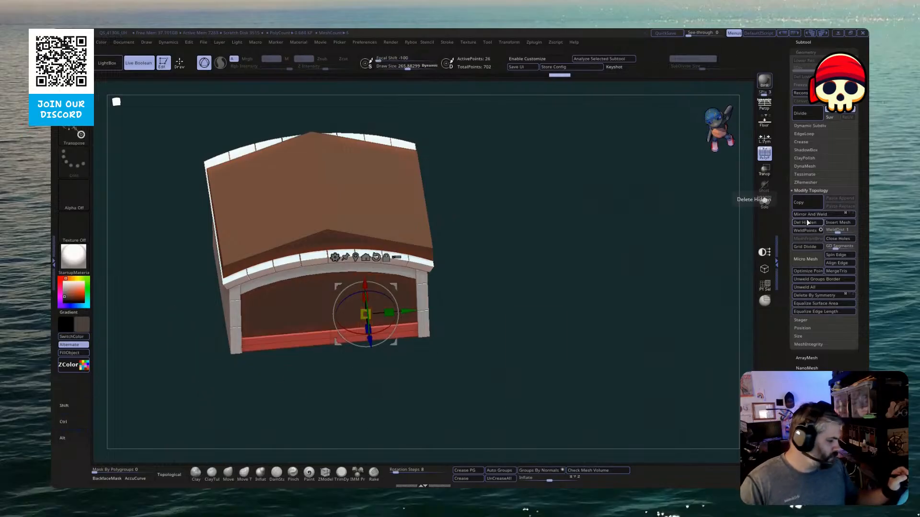
left_click(805, 54)
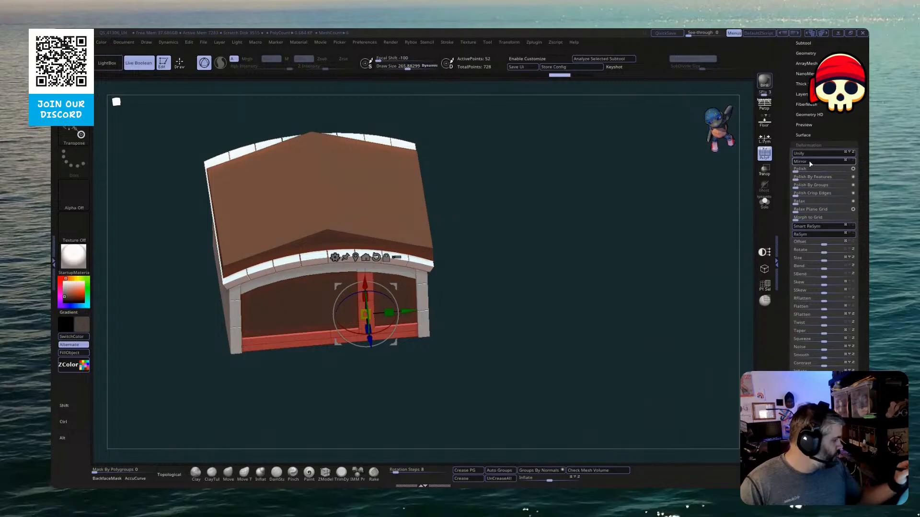
left_click(806, 54)
left_click(808, 217)
key("q")
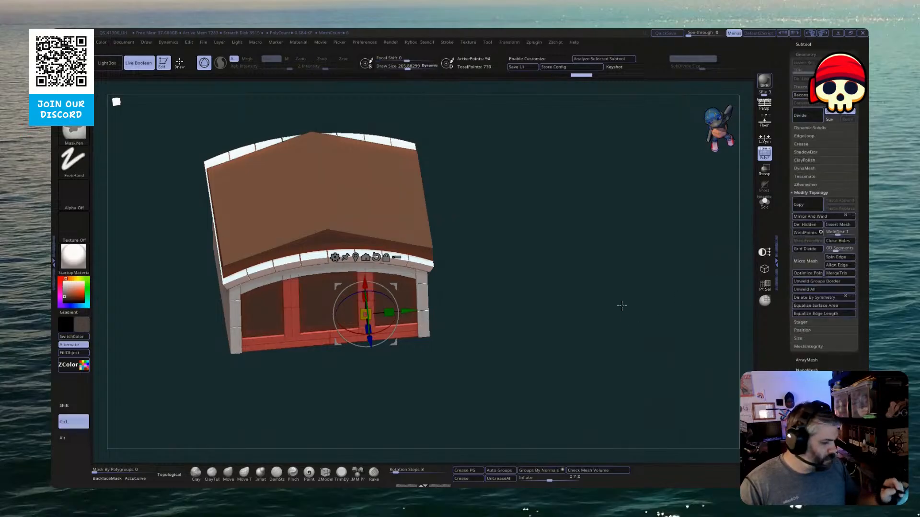
mouse_move(484, 436)
left_mouse_down()
mouse_move(498, 422)
mouse_move(512, 369)
mouse_move(592, 347)
left_mouse_up()
key("w")
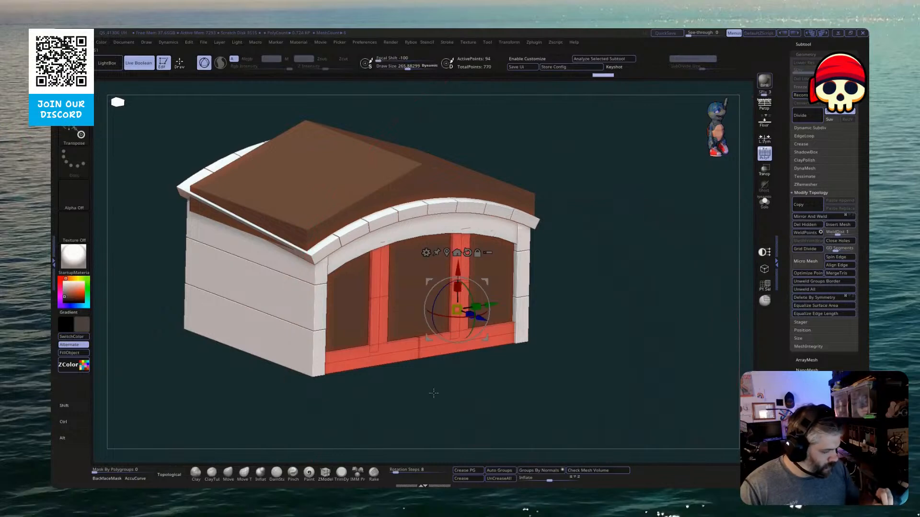
Shorten the side walls in height, and raise the front sill and posts to meet their lower edge
left_click_drag(434, 393, 421, 394, "shift")
left_click(411, 393, "ctrl+shift")
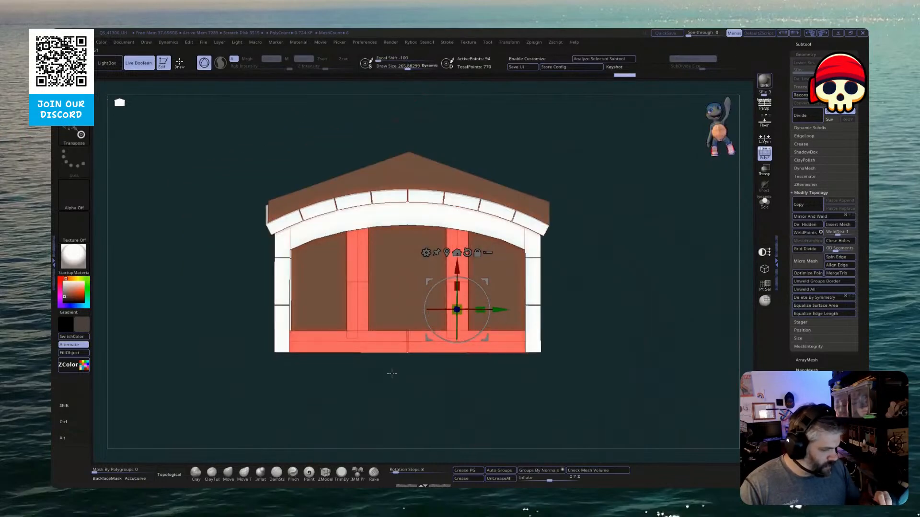
left_click(283, 302, "alt")
left_click_drag(282, 202, 283, 211)
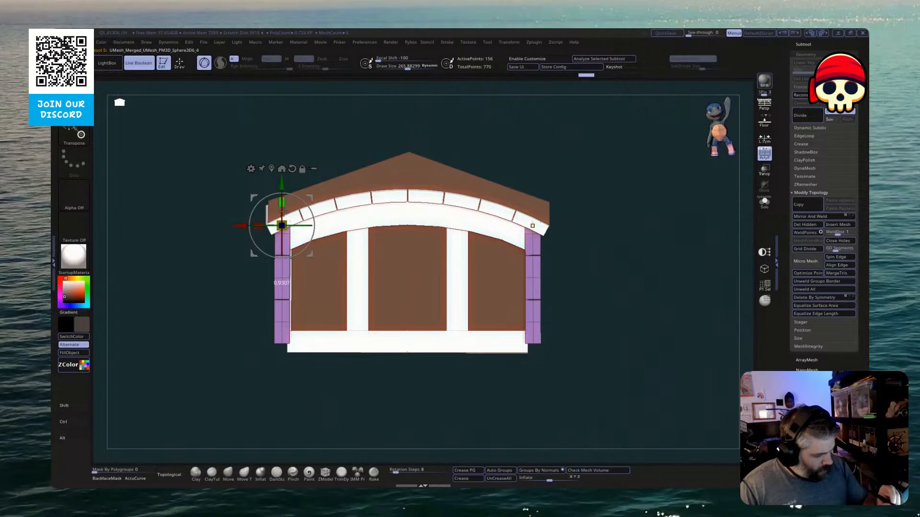
left_click(370, 341, "alt")
left_click_drag(457, 267, 464, 235)
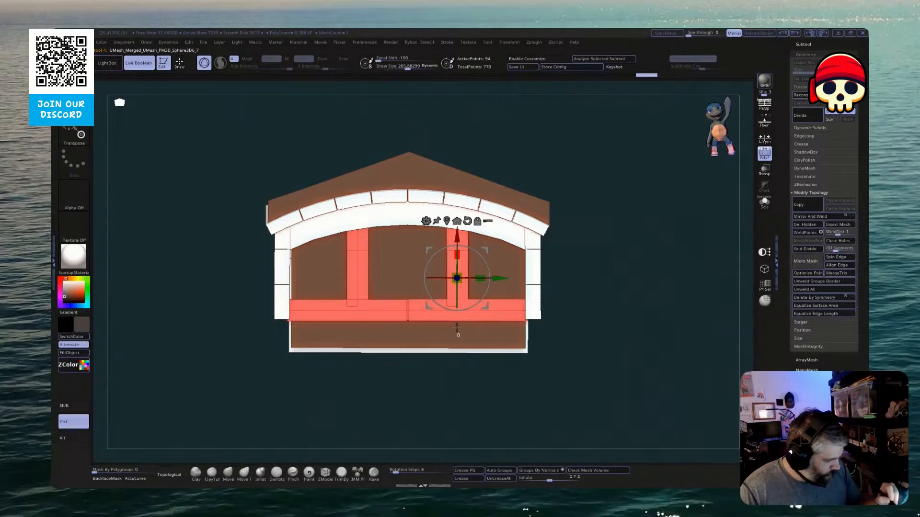
Scale down the plank back wall in height so its lower edge lines up with the shortened side walls
left_click_drag(436, 367, 462, 413)
left_click(400, 372, "alt")
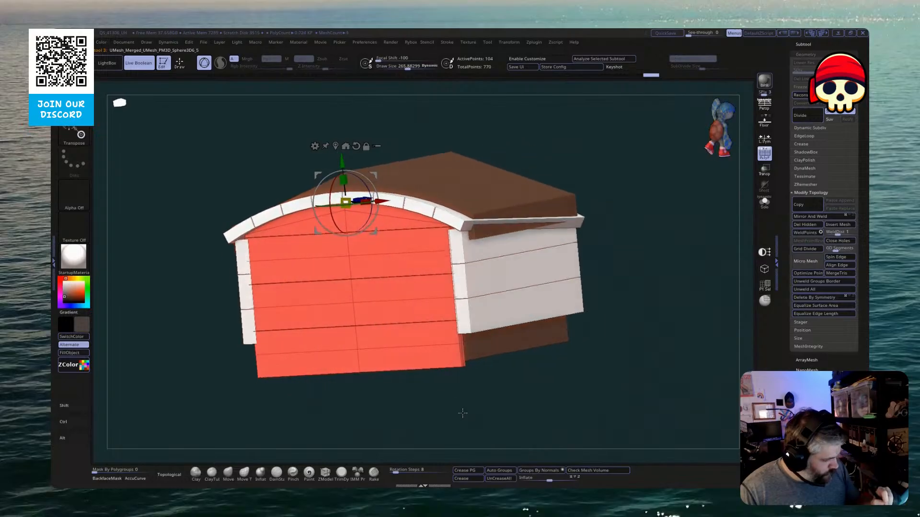
mouse_move(343, 180)
left_mouse_down()
mouse_move(344, 194)
mouse_move(346, 185)
left_mouse_up()
left_click_drag(458, 394, 526, 460, "ctrl")
left_click_drag(526, 457, 425, 404)
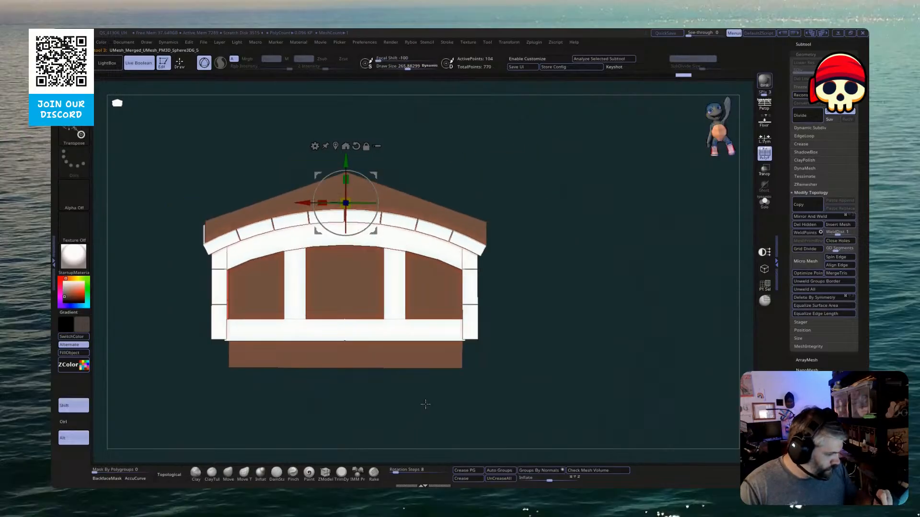
Select the box's first plank part and create a new folder for its roof, walls and front frame
left_click(493, 334)
left_click_drag(491, 386, 481, 371)
left_click_drag(655, 337, 674, 391)
left_click(802, 44)
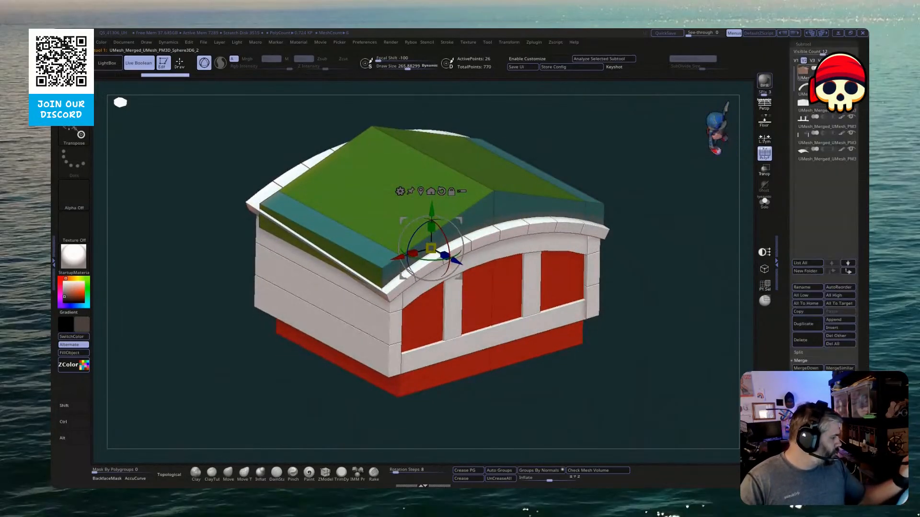
left_click(817, 90)
left_click(813, 272)
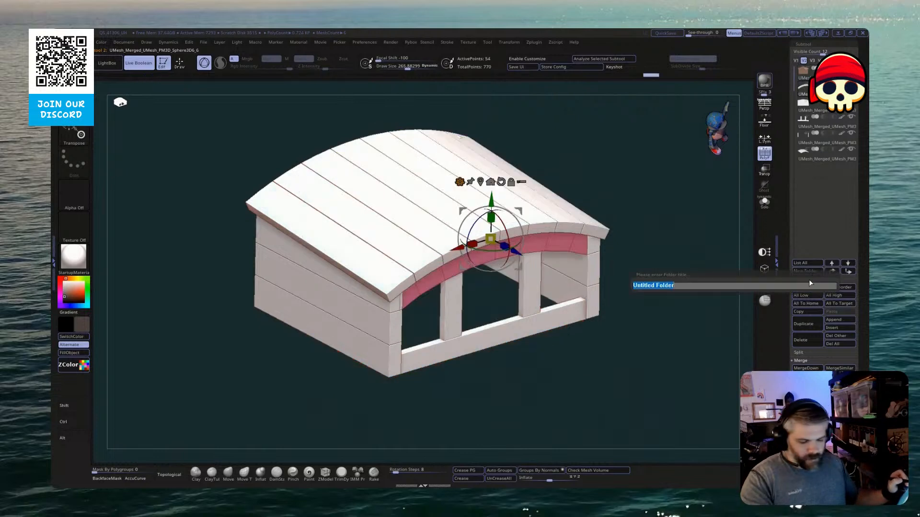
key("Return")
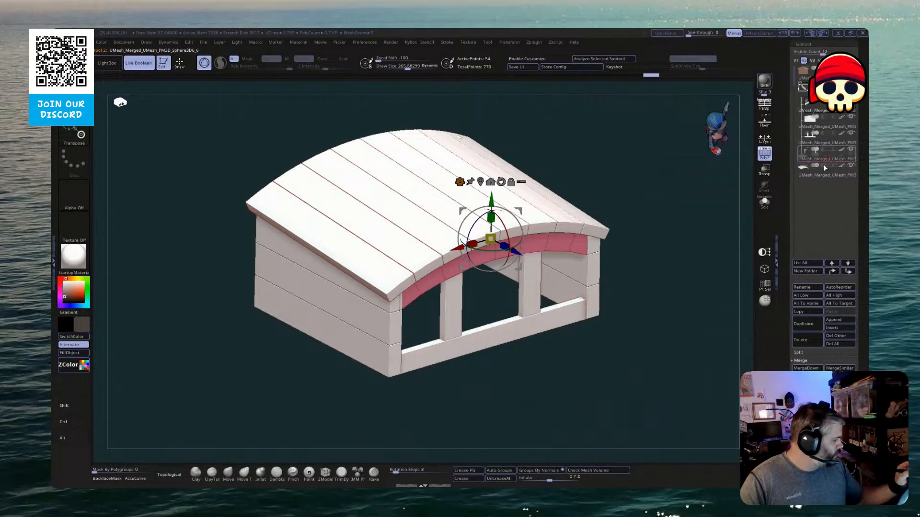
Merge the folder's parts into a single mesh and fill the merged arched box with the current brown color
left_click_drag(751, 234, 681, 258)
left_click(802, 87)
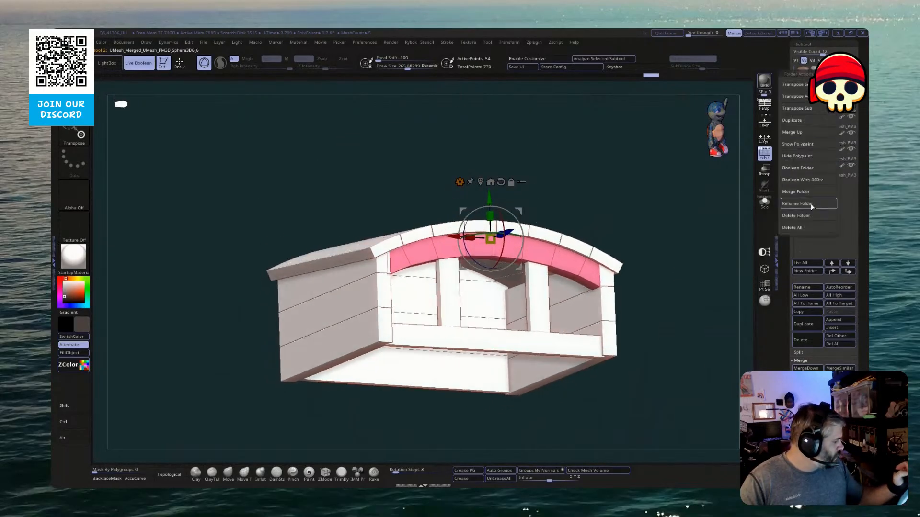
left_click(801, 193)
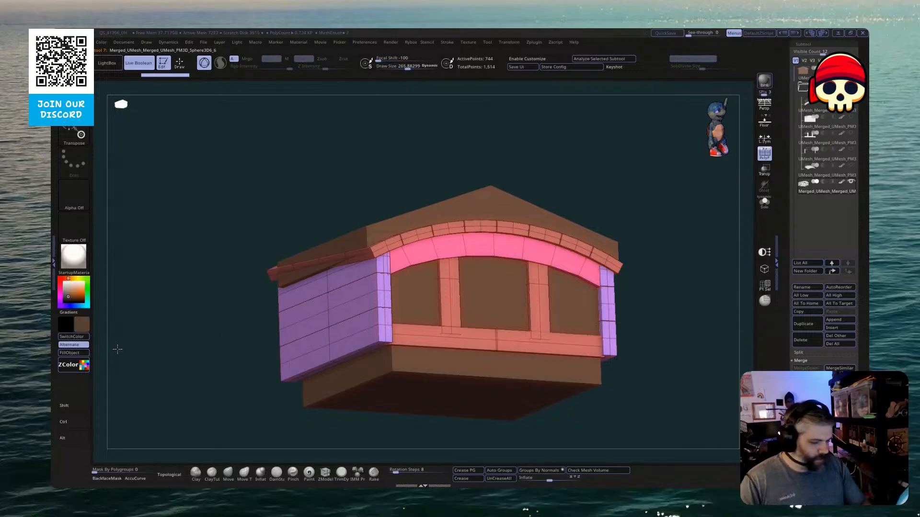
left_click(84, 353)
left_click(765, 202)
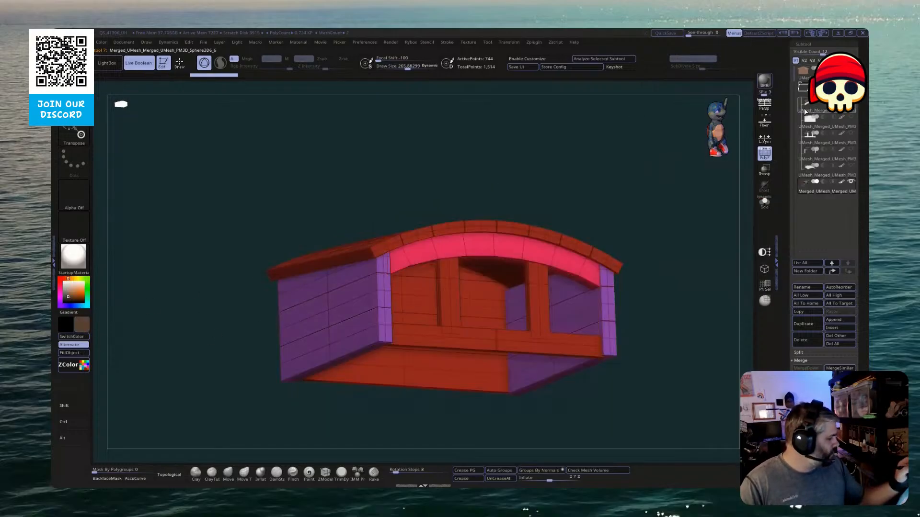
key("f")
scroll(832, 145, "up", 5)
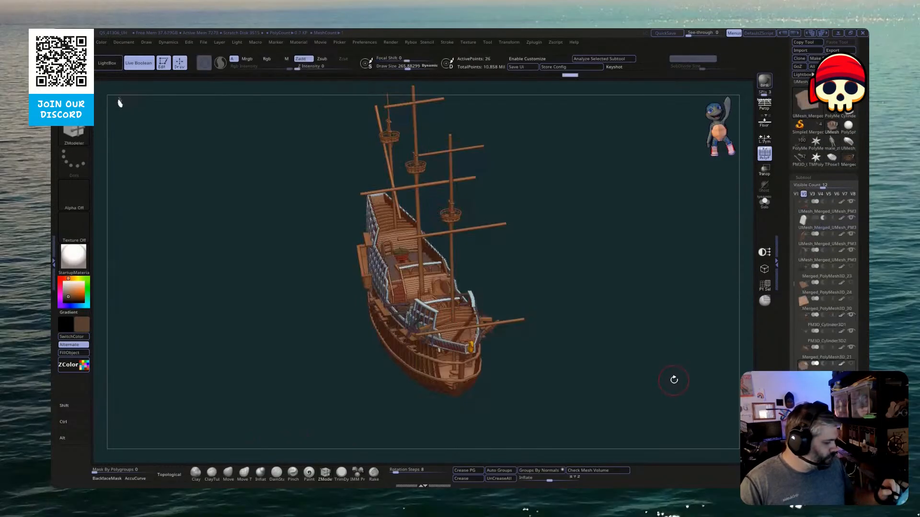
Insert the merged arched box into the ship model and delete the old gabled box from the aft deck
left_click_drag(673, 379, 690, 379)
key("F1")
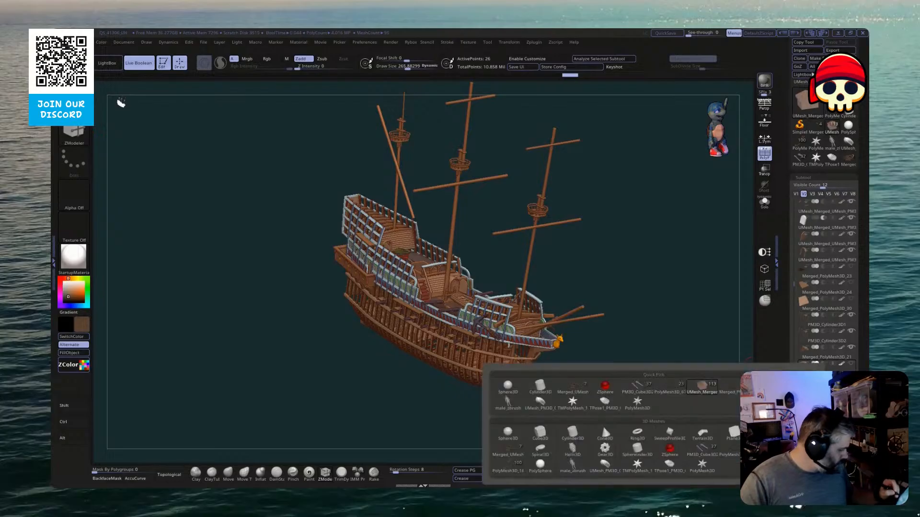
left_click_drag(618, 324, 665, 431)
left_click_drag(675, 313, 700, 336)
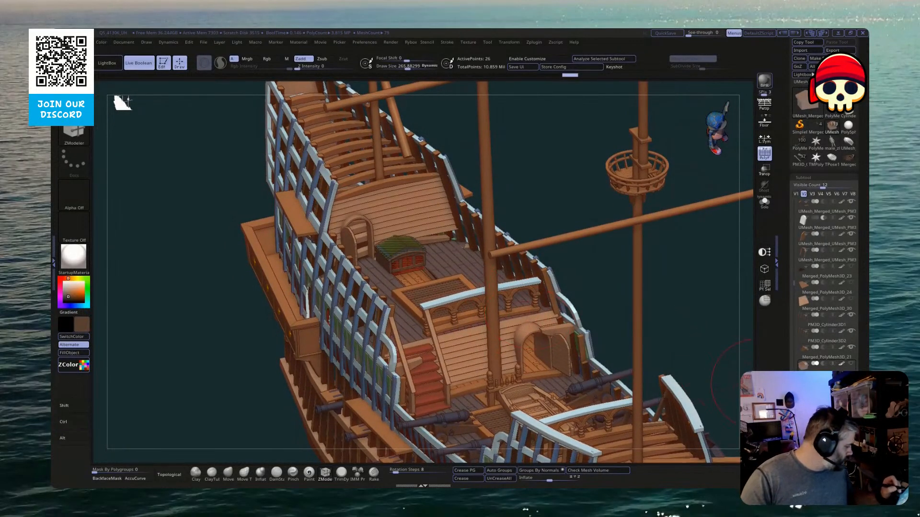
left_click(807, 461)
left_click(708, 476)
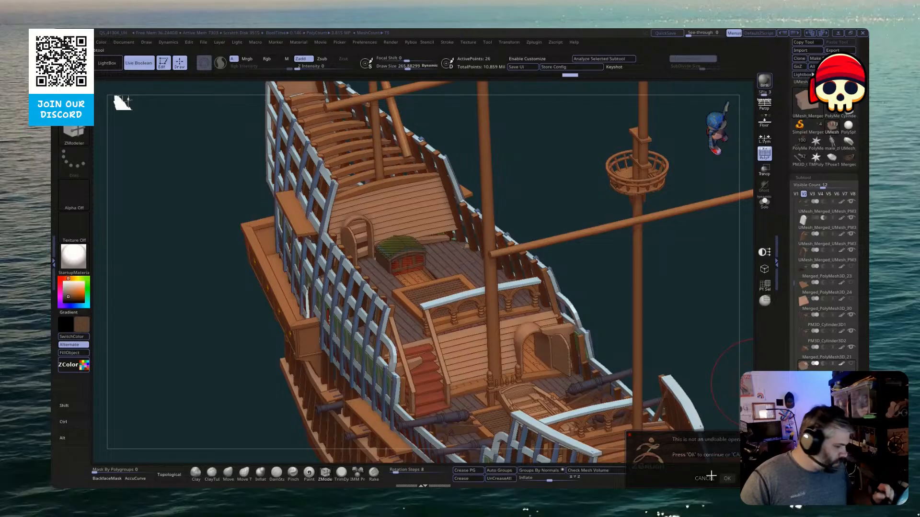
left_click_drag(588, 286, 603, 297)
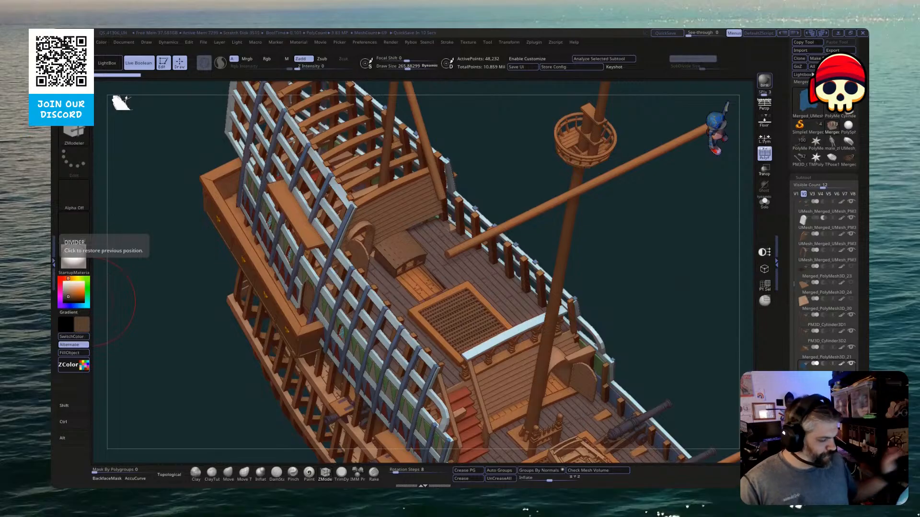
Select the aft deck's combined plank and grating mesh, UMesh_PolyMesh3D_48, and isolate it
mouse_move(663, 308)
left_mouse_down()
mouse_move(657, 333)
mouse_move(647, 293)
mouse_move(700, 275)
mouse_move(697, 266)
left_mouse_up()
left_click(489, 305, "alt")
key("w")
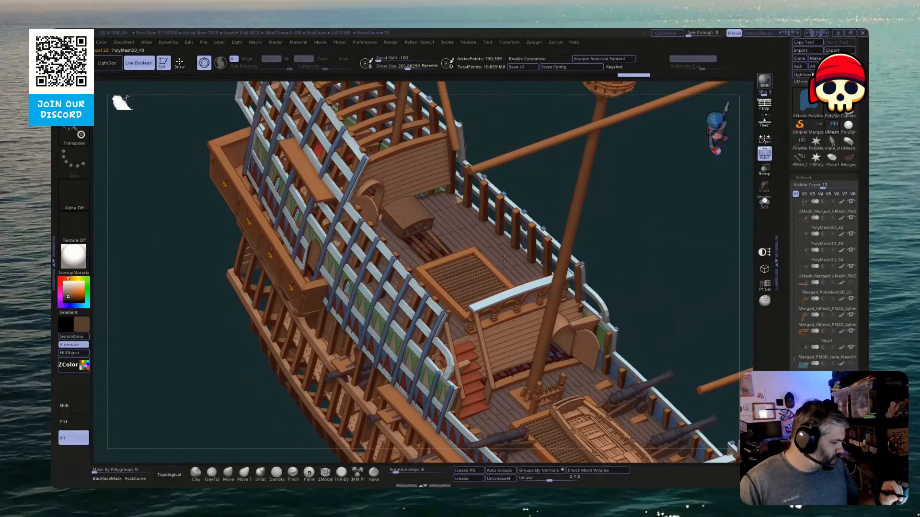
left_click(504, 262, "alt")
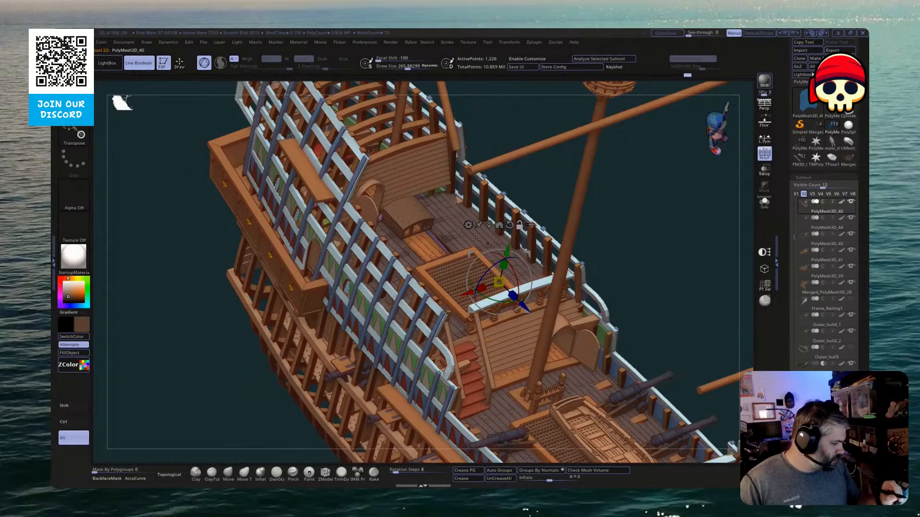
left_click_drag(794, 238, 796, 198)
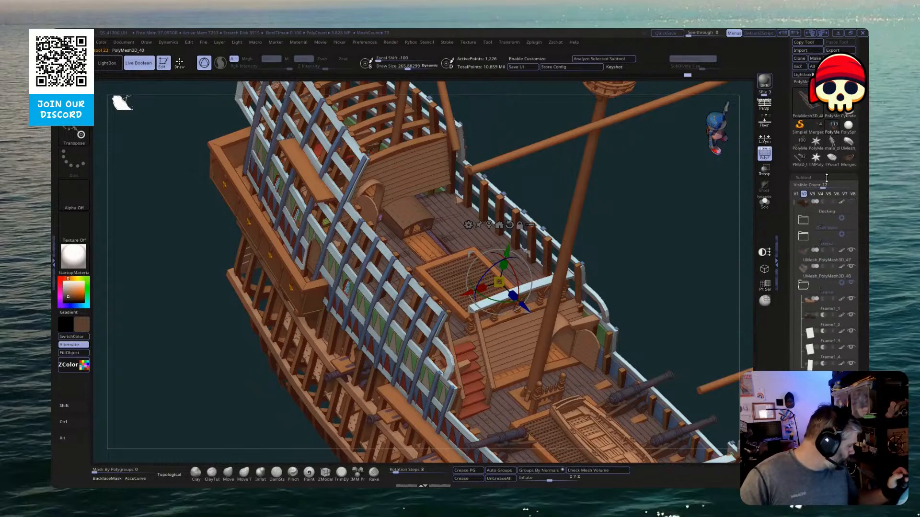
mouse_move(815, 278)
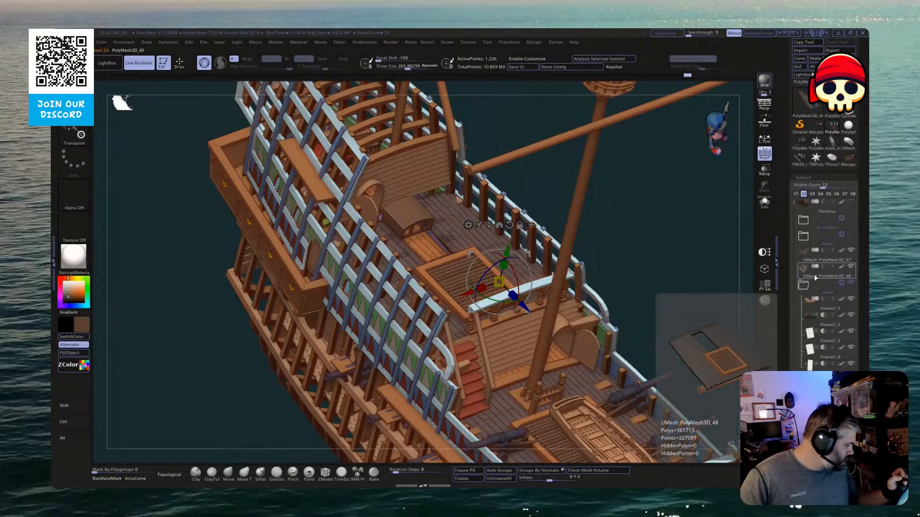
left_click(816, 278)
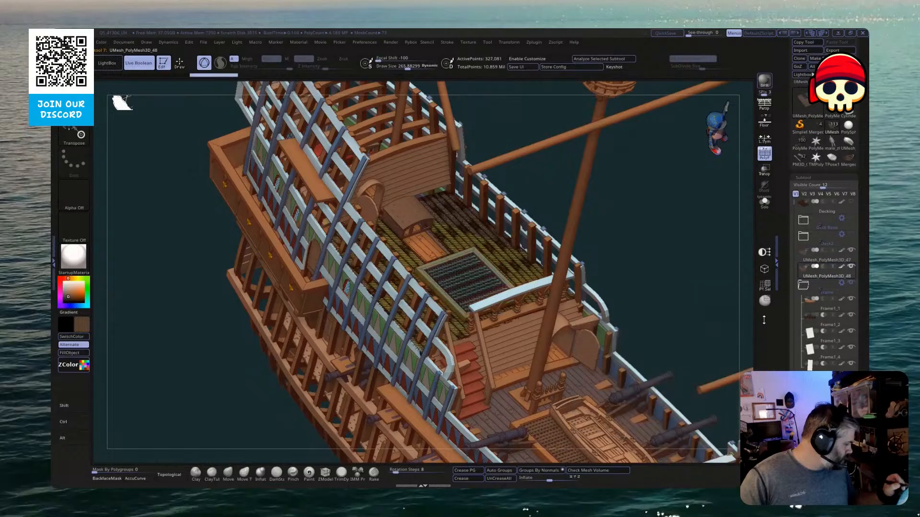
left_click(765, 201)
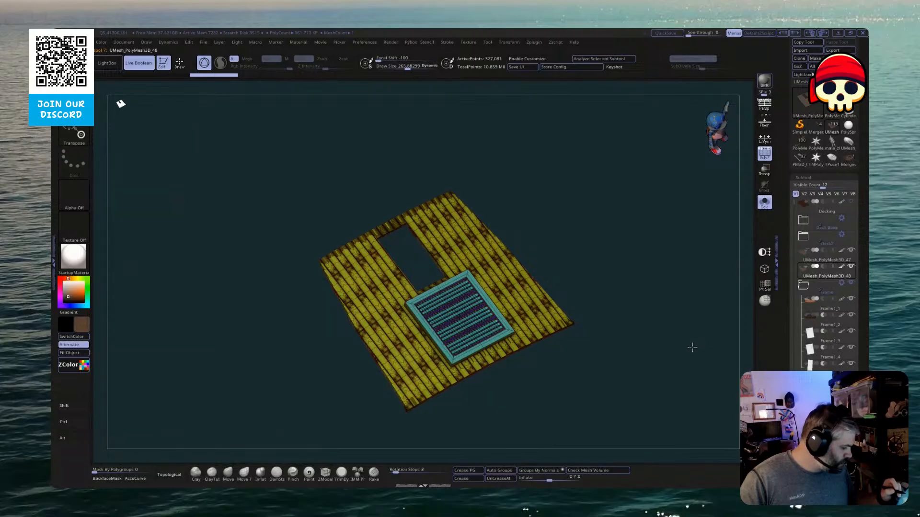
Hide the deck planks so only the grating and its frame stay visible, and delete the hidden geometry
key("b")
key("z")
key("m")
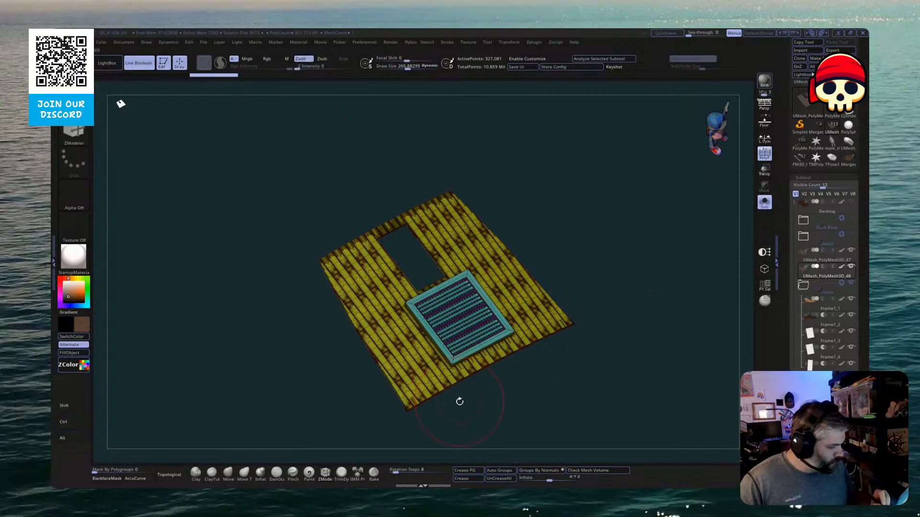
left_click_drag(394, 420, 455, 386, "ctrl+shift")
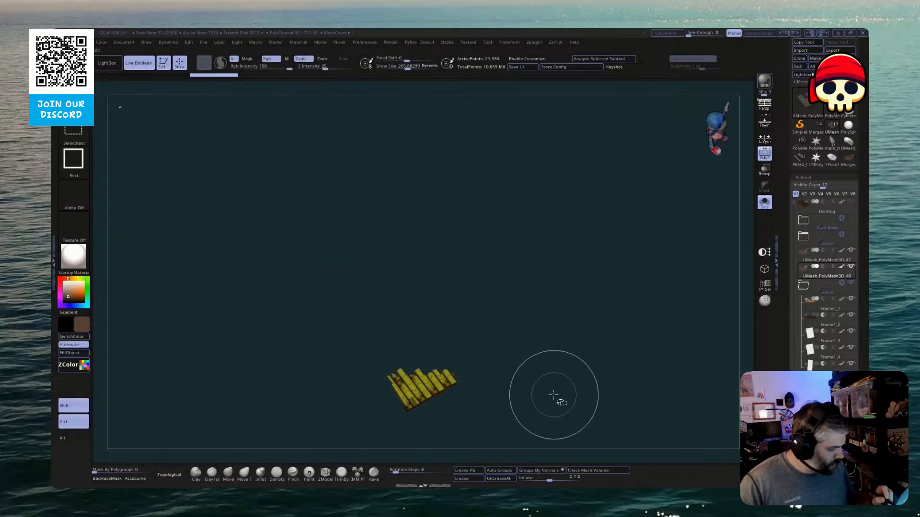
left_click(515, 400, "ctrl+shift")
left_click(420, 401, "ctrl+shift")
left_click(420, 400, "ctrl+shift")
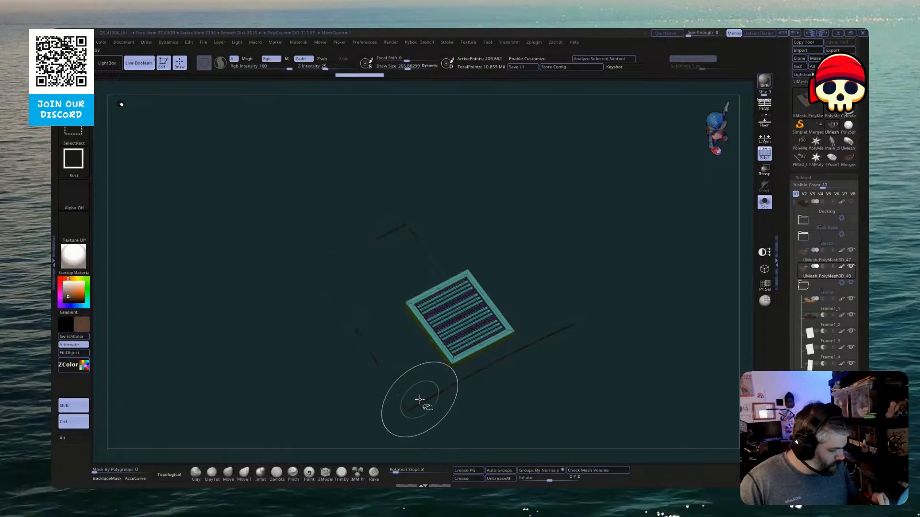
left_click(422, 401, "ctrl+shift")
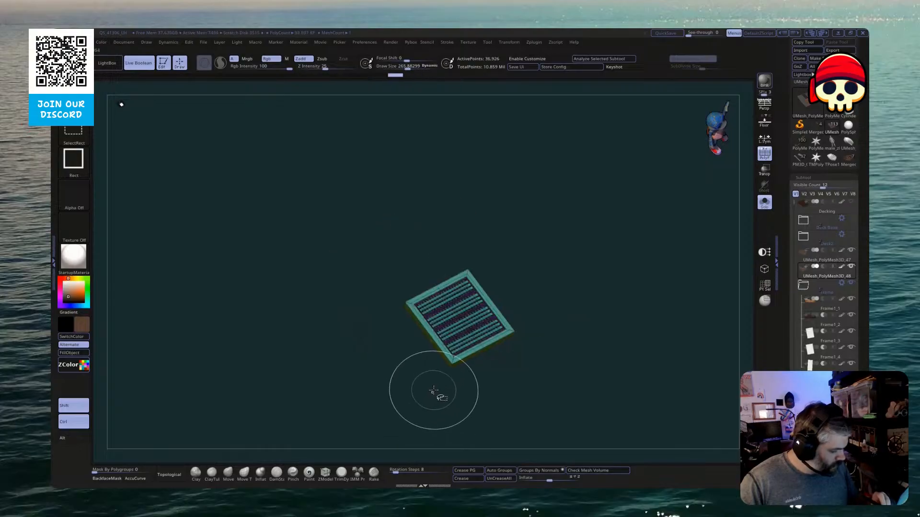
left_click(480, 407, "ctrl+shift")
left_click(496, 426, "ctrl+shift")
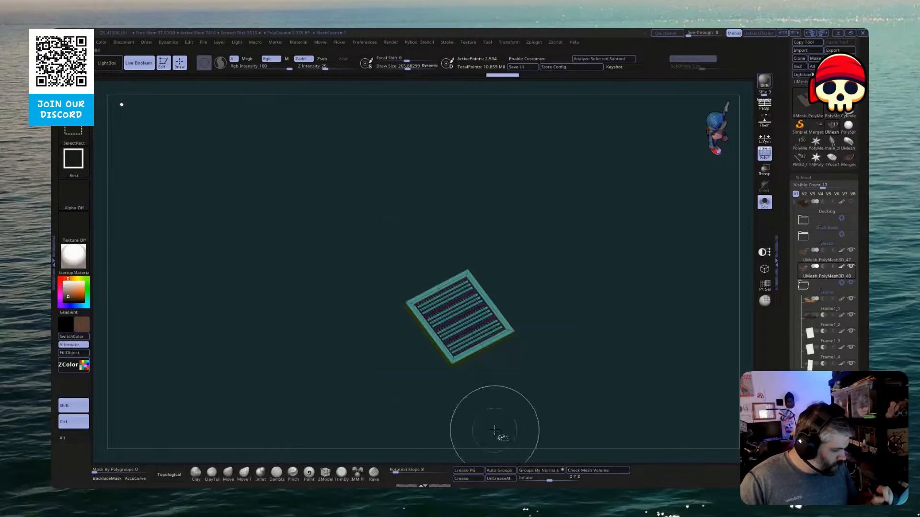
mouse_move(633, 356)
left_mouse_down()
mouse_move(631, 398)
mouse_move(691, 324)
left_mouse_up()
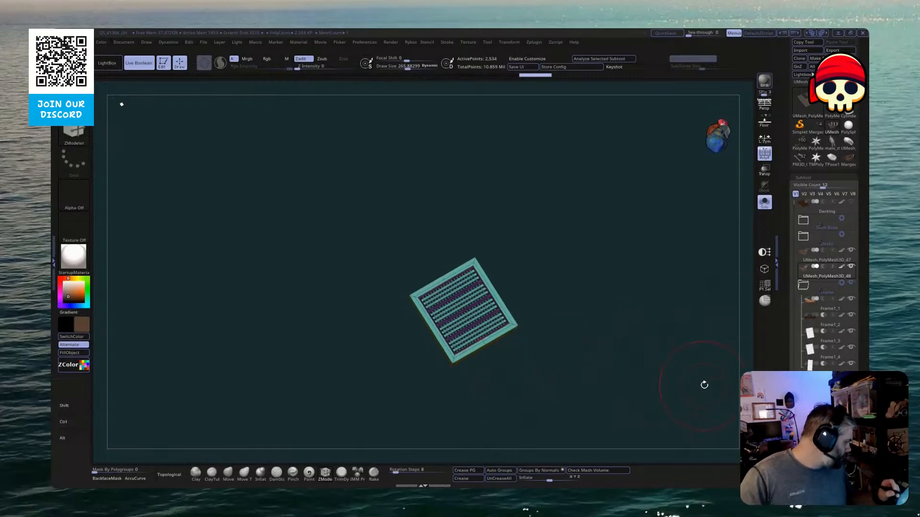
left_click(659, 420, "ctrl+shift")
left_click(676, 425, "ctrl+shift")
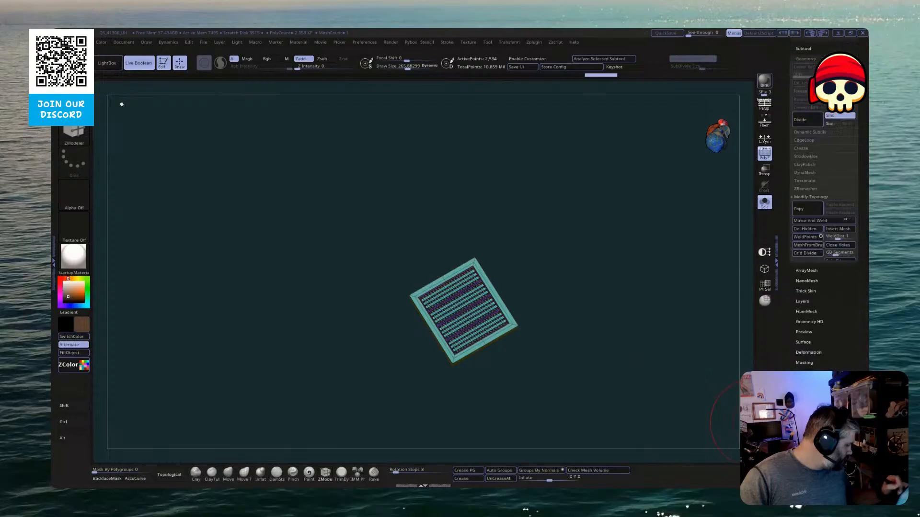
Expand the Deck2 folder, show the whole ship again and select the deck shape PolyMesh3D_56
scroll(823, 111, "up", 5)
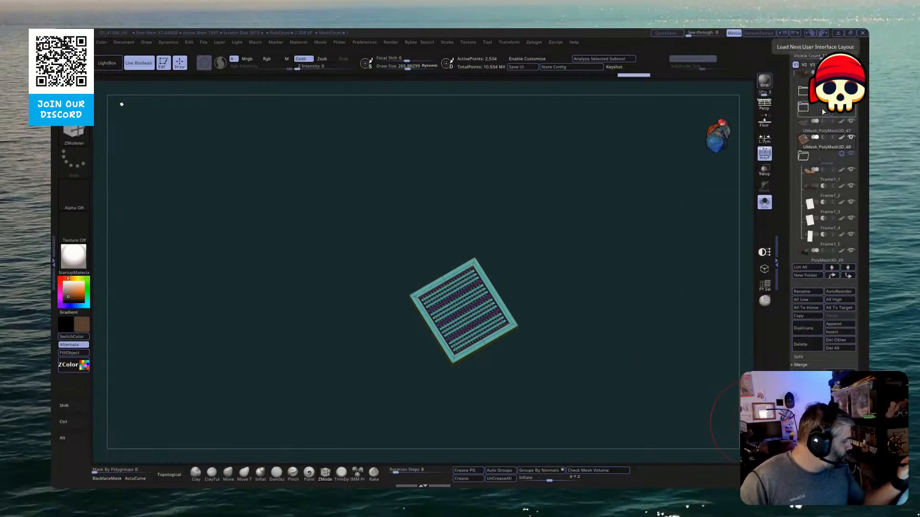
mouse_move(852, 112)
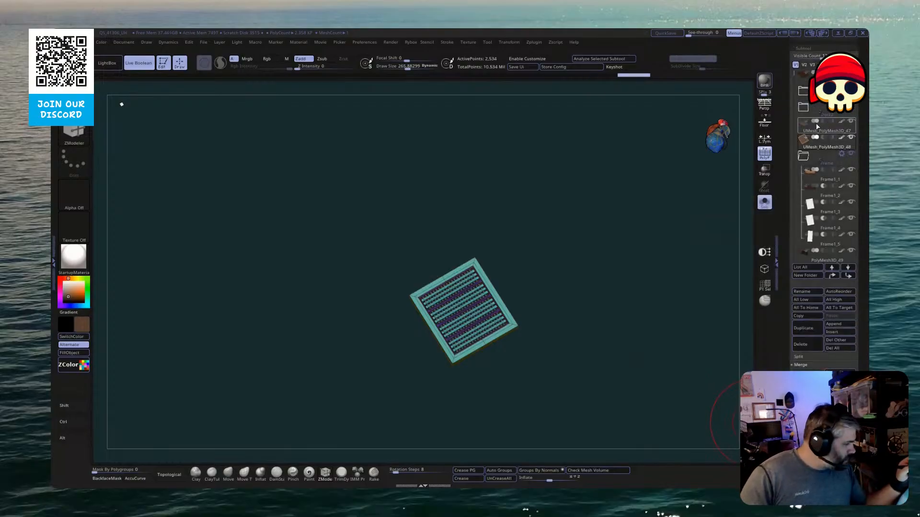
left_click(804, 110)
left_click(765, 203)
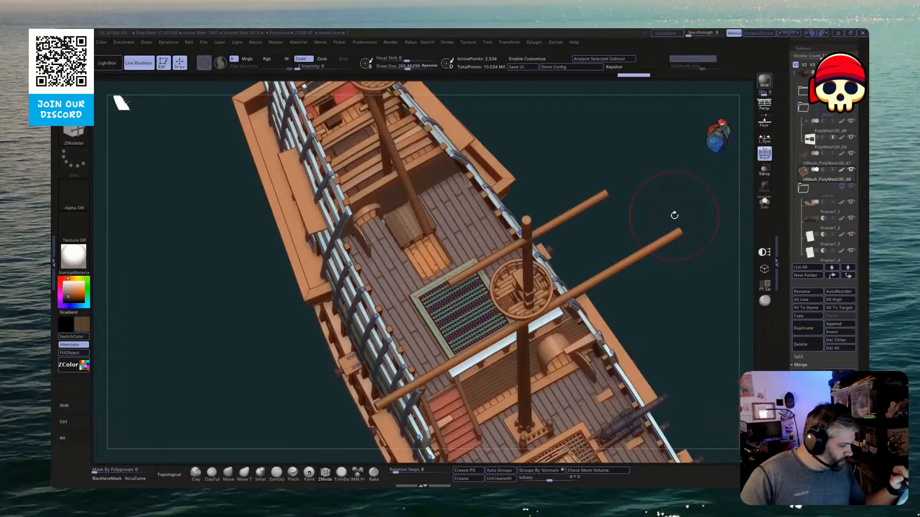
left_click(821, 149)
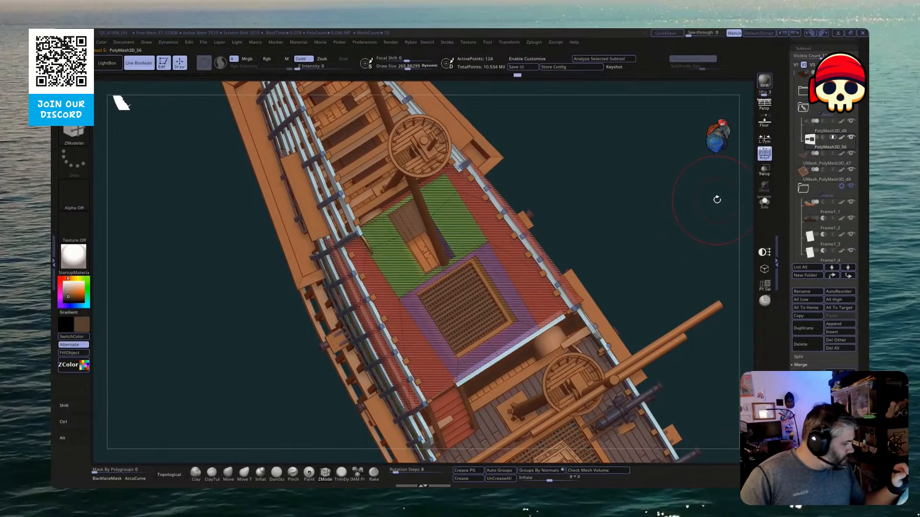
Isolate the deck shape and mask it so only the strip between its two openings can move, then restore the ship view
left_click(762, 205)
left_click_drag(651, 228, 528, 275, "shift")
left_click_drag(355, 302, 565, 309, "ctrl")
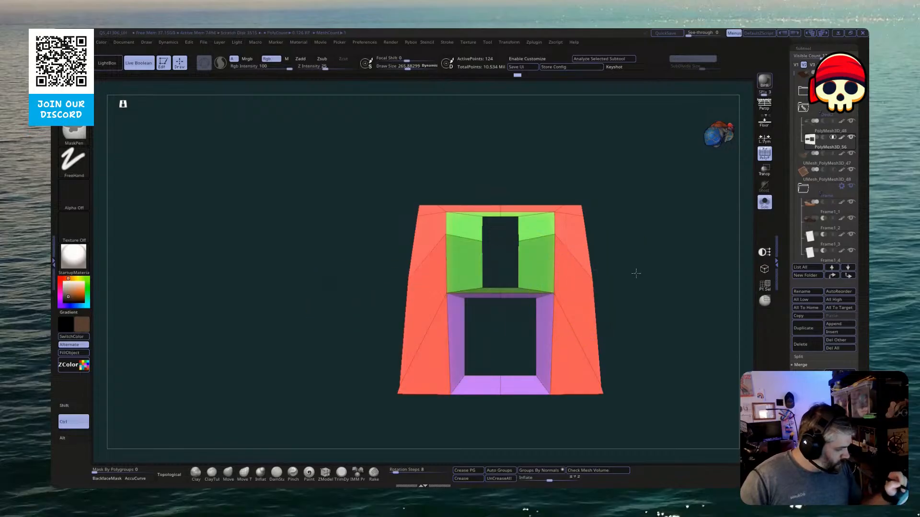
left_click(661, 212, "ctrl")
key("w")
left_click(764, 201)
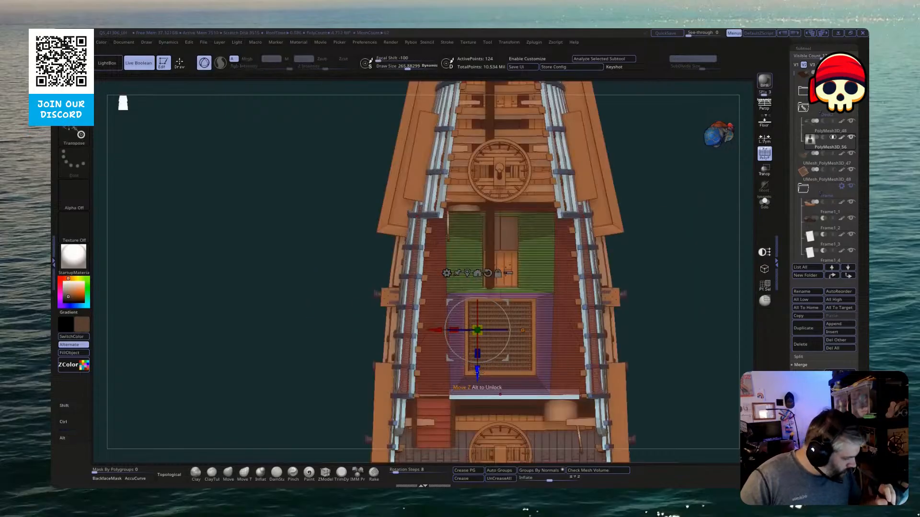
Move the strip between the two openings aft along the deck and fine-tune its position behind the grating
left_click_drag(477, 370, 481, 355)
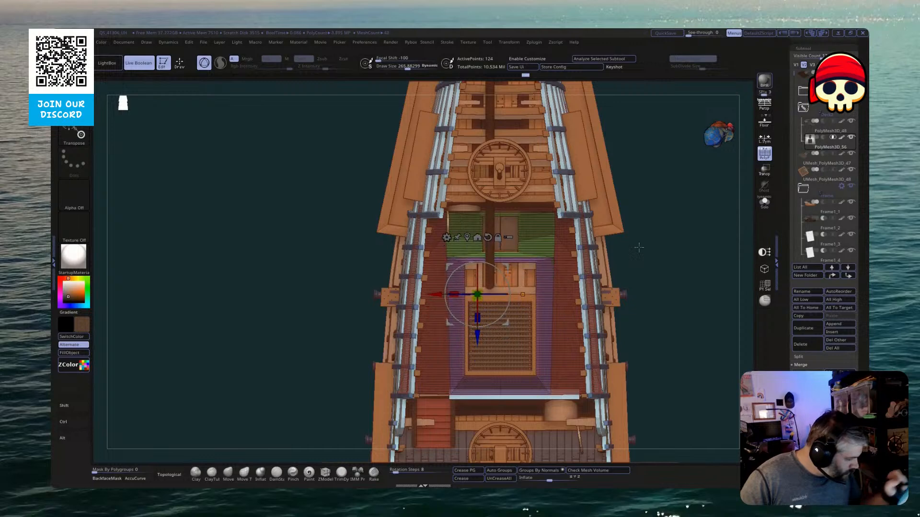
mouse_move(639, 248)
left_mouse_down()
mouse_move(681, 207)
mouse_move(679, 229)
left_mouse_up()
left_click_drag(476, 334, 477, 336)
left_click_drag(669, 237, 734, 161)
left_click_drag(705, 199, 698, 197)
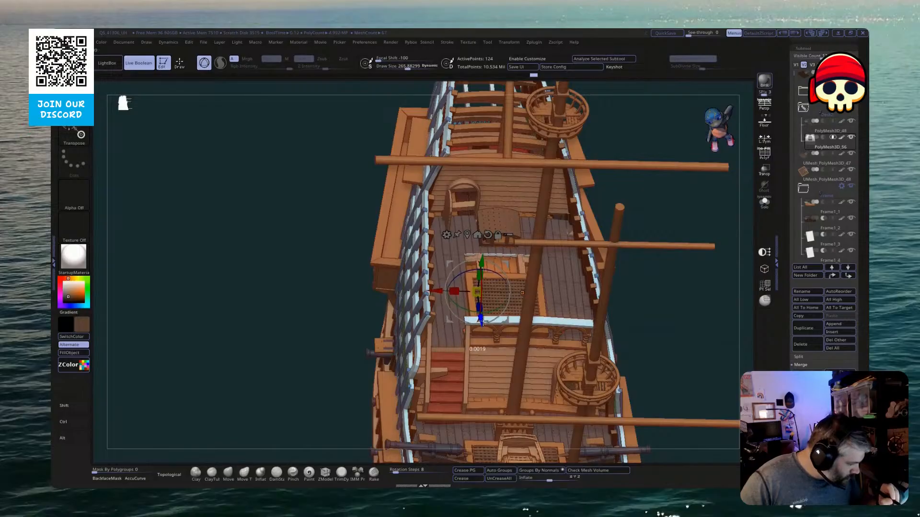
left_click_drag(481, 319, 482, 320, "ctrl")
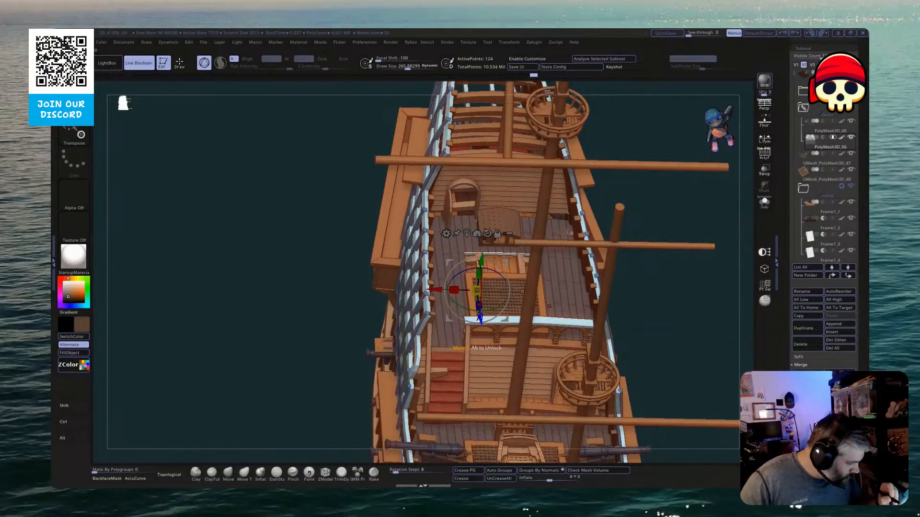
Run the boolean on the Deck2 folder to generate the recut deck mesh, and select the resulting mesh
left_click_drag(673, 295, 676, 322)
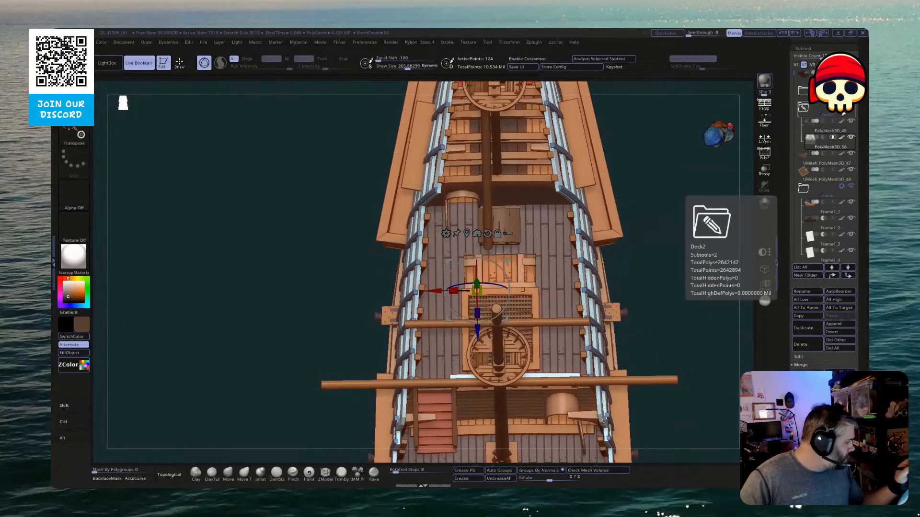
left_click_drag(705, 224, 690, 290, "ctrl")
left_click(841, 185)
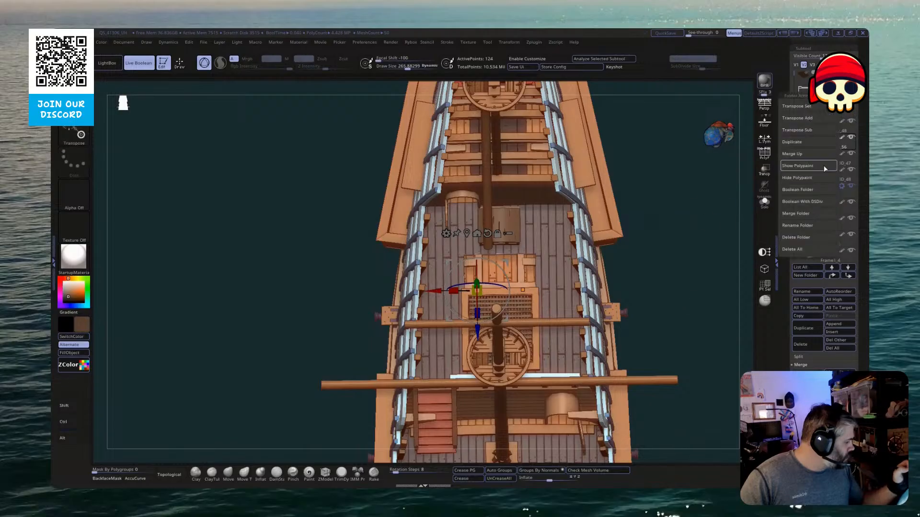
left_click(809, 203)
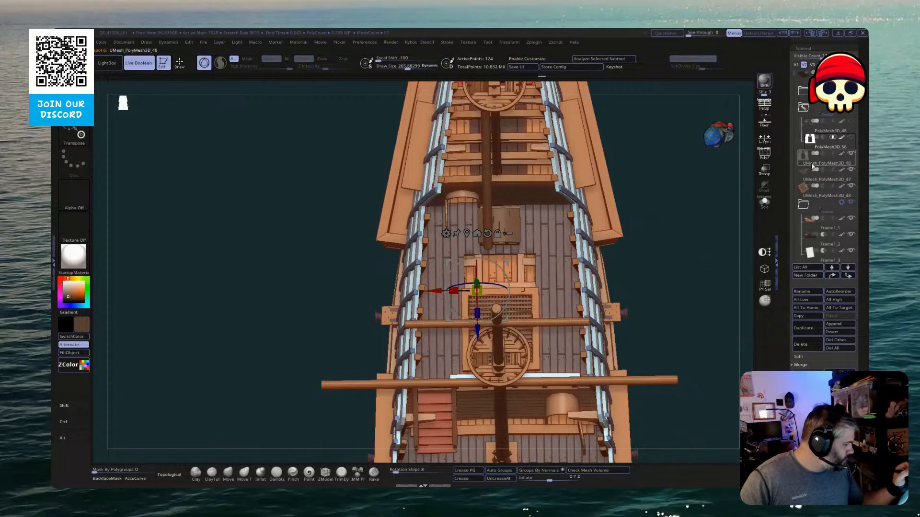
left_click(813, 166)
left_click_drag(700, 250, 812, 188)
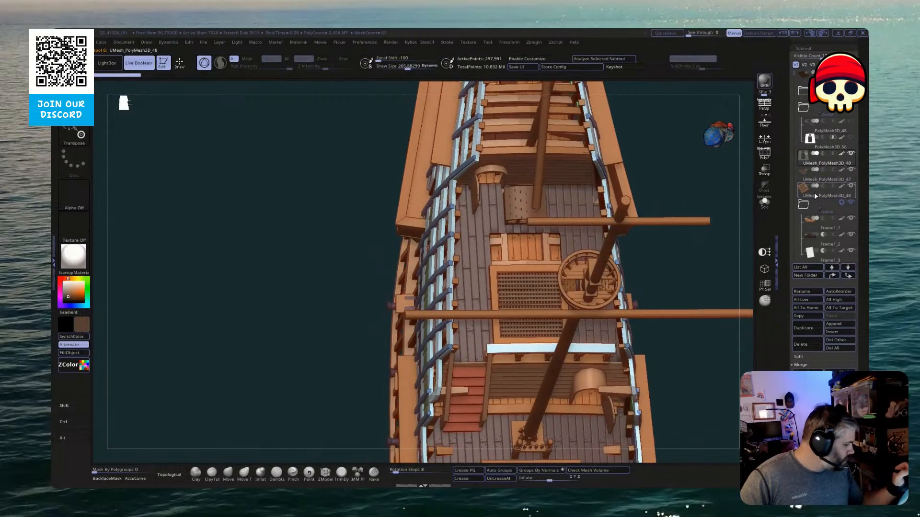
Mask the hatch grating and its frame except for the frame's aft edge, and stretch the frame aft over the deck opening
left_click(815, 195)
left_click_drag(723, 249, 716, 304)
left_click(766, 205)
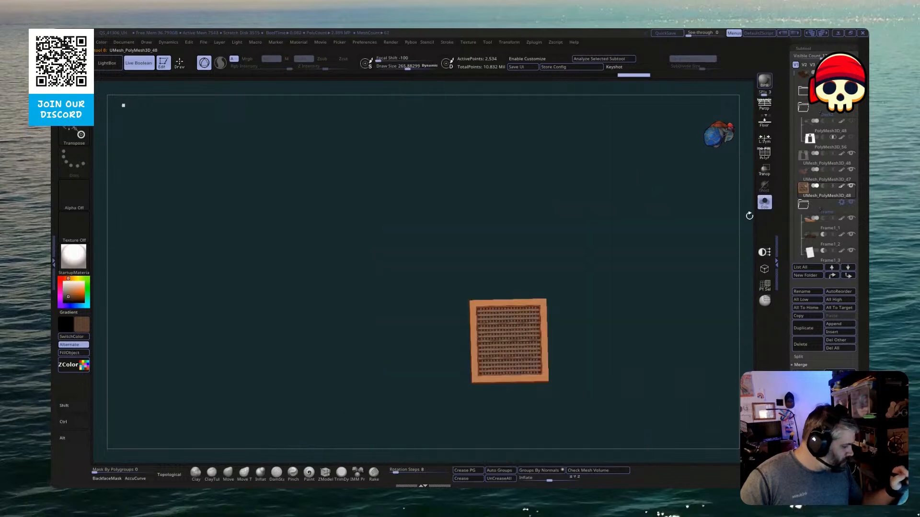
left_click_drag(749, 216, 562, 328, "shift")
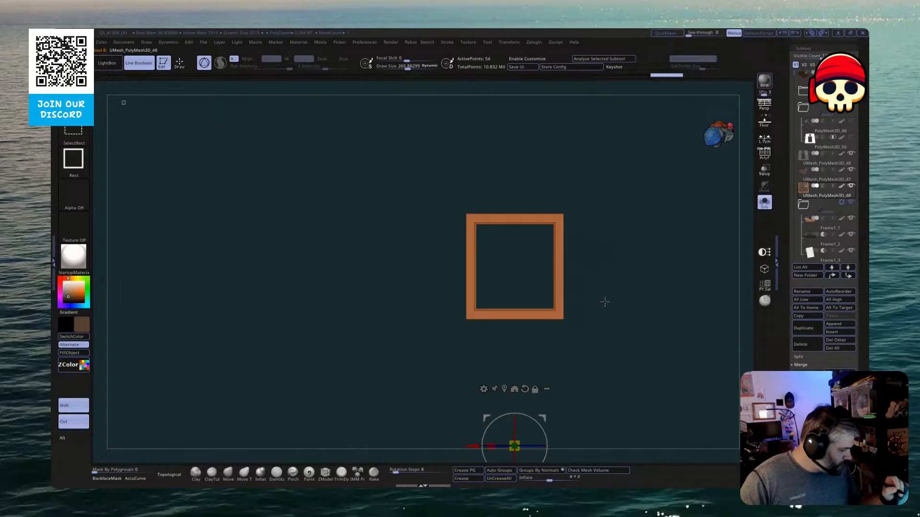
left_click(621, 273, "ctrl+shift")
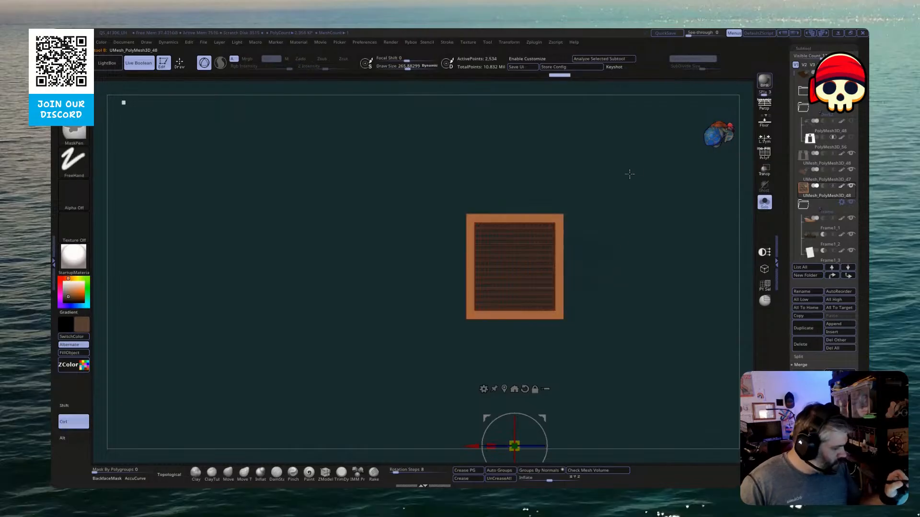
left_click_drag(599, 375, 419, 235, "ctrl")
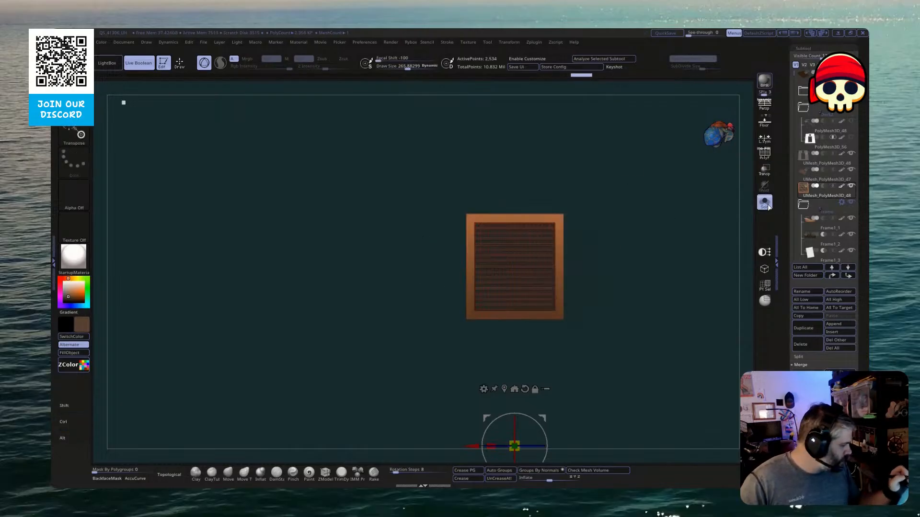
left_click(765, 202)
right_click_drag(528, 387, 533, 352, "alt")
left_click_drag(519, 447, 519, 396)
Isolate the hatch, leave only the aftmost grating rows unmasked and copy them aft to fill the lengthened frame
left_click(765, 202)
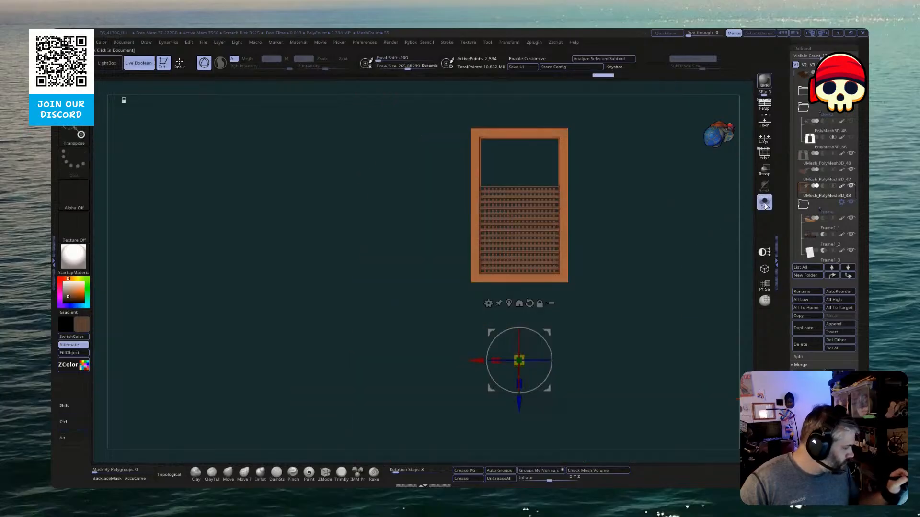
left_click_drag(509, 177, 528, 204, "ctrl+shift")
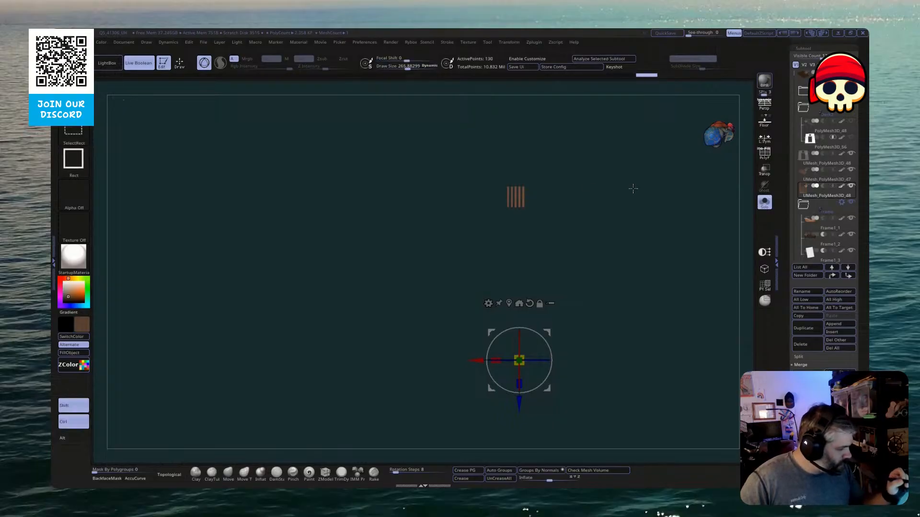
left_click(638, 190, "ctrl+shift")
left_click_drag(598, 184, 618, 166, "ctrl+shift")
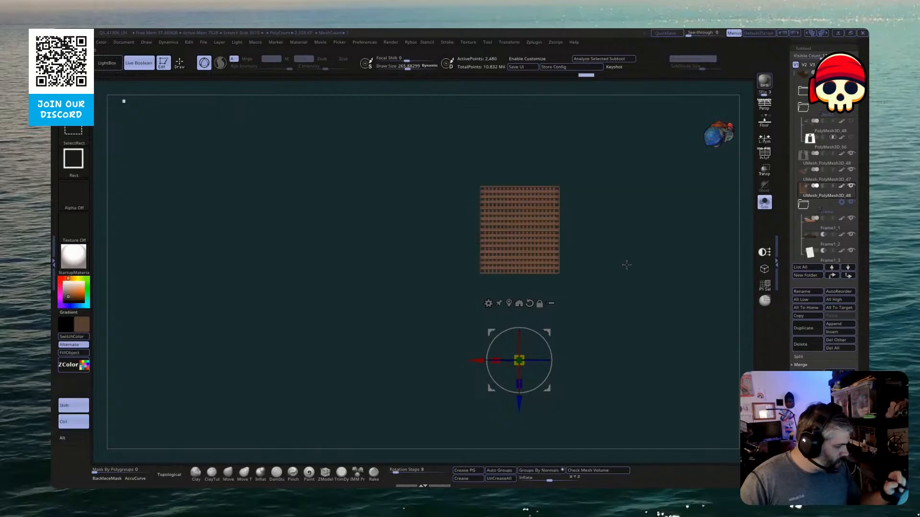
left_click_drag(585, 294, 437, 211, "ctrl+alt+shift")
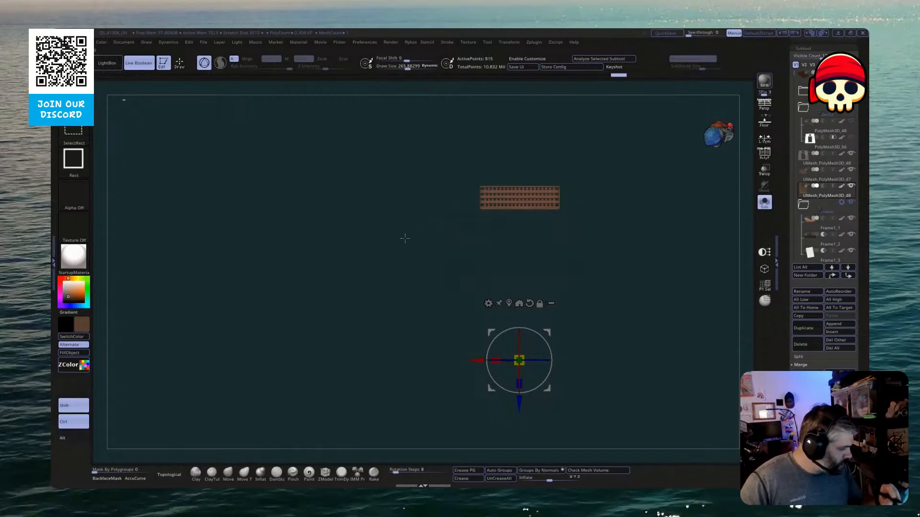
left_click(396, 322, "ctrl+shift")
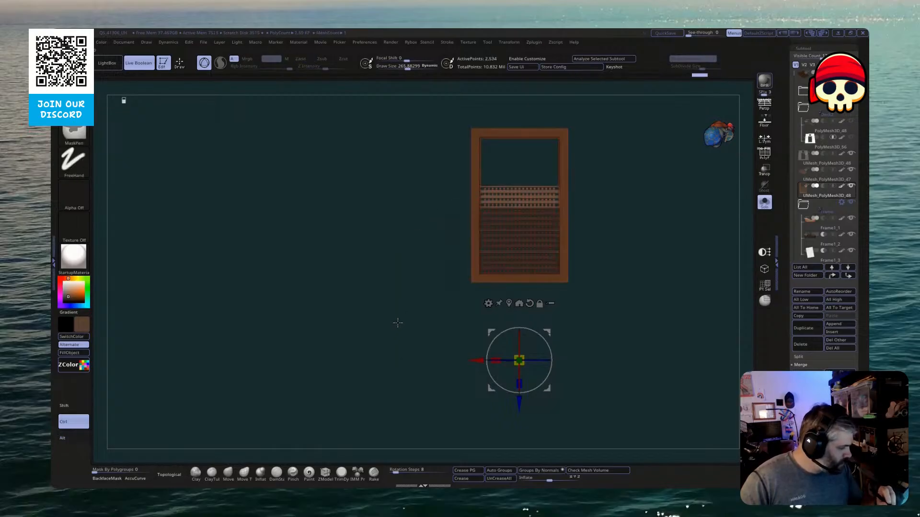
left_click_drag(519, 404, 522, 354)
Mask all but the frame's aft edge, pull it in to close the gap to the grating, and clear the mask
left_click_drag(590, 339, 638, 240, "alt")
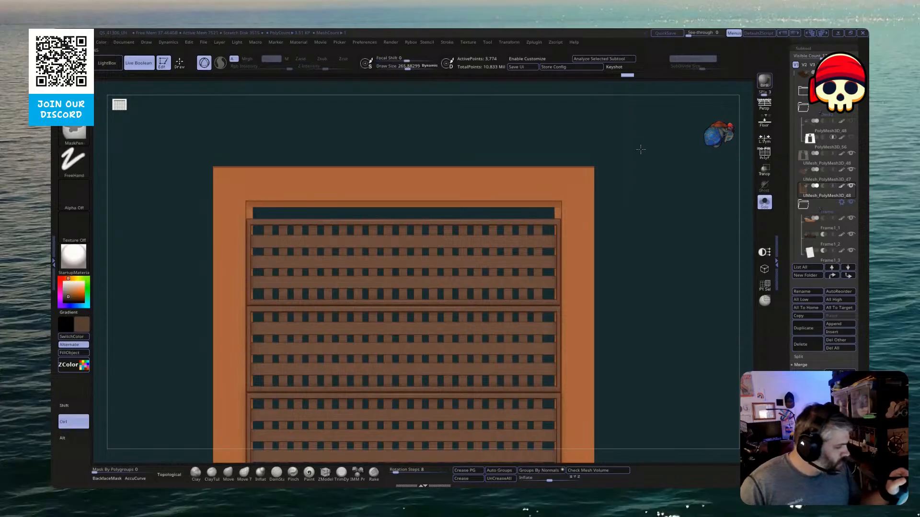
left_click_drag(638, 138, 598, 110, "ctrl")
left_click_drag(590, 270, 567, 228, "alt")
left_click_drag(436, 424, 605, 364, "alt")
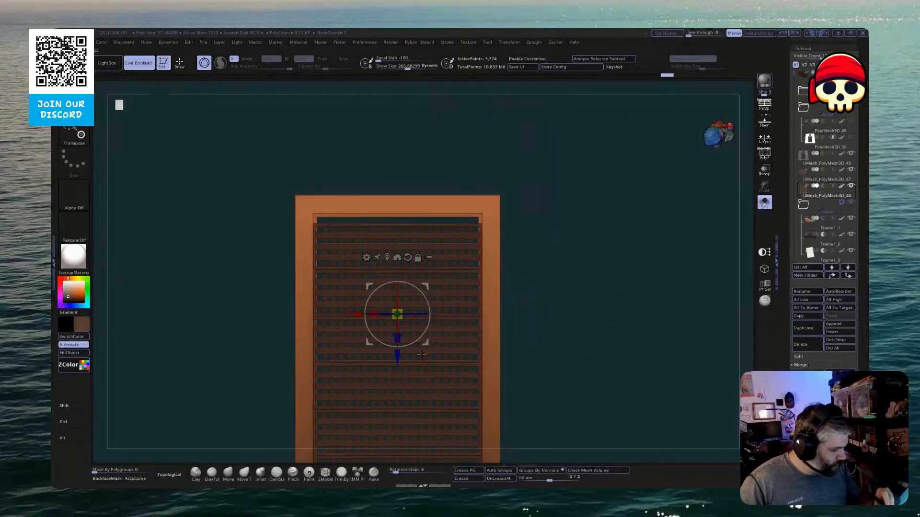
left_click_drag(400, 354, 400, 363)
left_click_drag(573, 384, 764, 219, "ctrl")
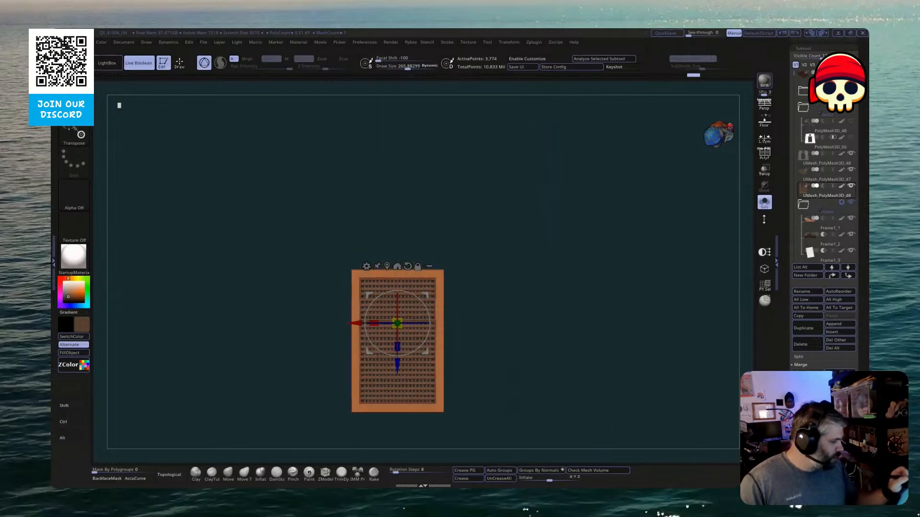
Show the whole ship again and examine the lengthened hatch and recut deck from several angles
left_click(765, 203)
left_click_drag(664, 331, 686, 251)
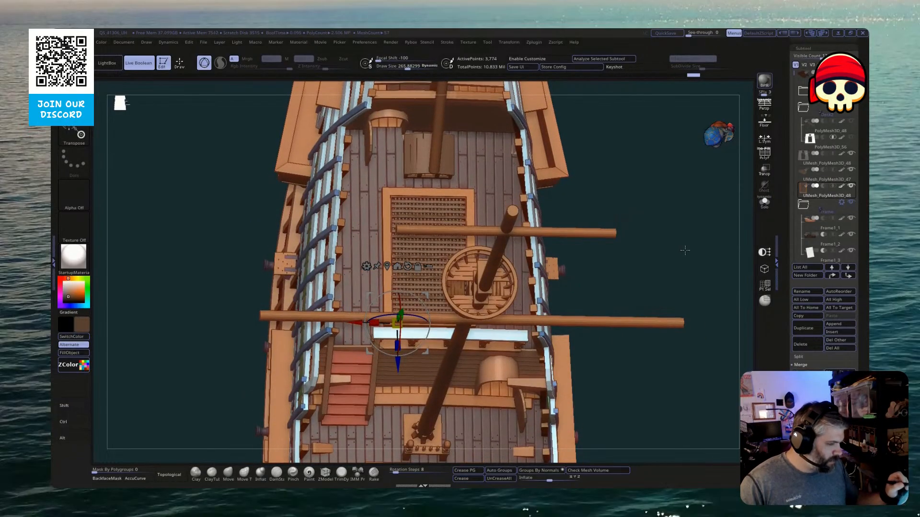
key("f")
key("f")
left_click_drag(694, 333, 623, 345)
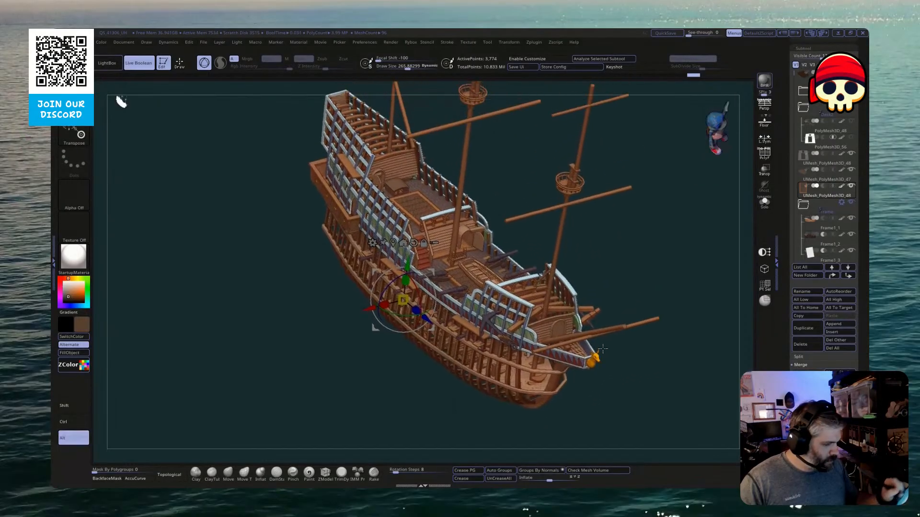
left_click_drag(653, 318, 643, 289)
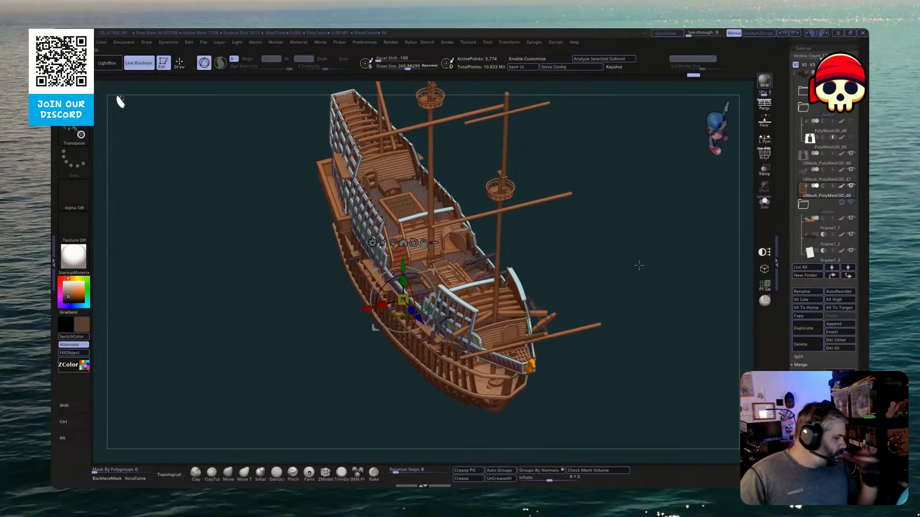
mouse_move(592, 234)
left_mouse_down()
mouse_move(593, 285)
mouse_move(590, 249)
mouse_move(618, 238)
mouse_move(607, 227)
left_mouse_up()
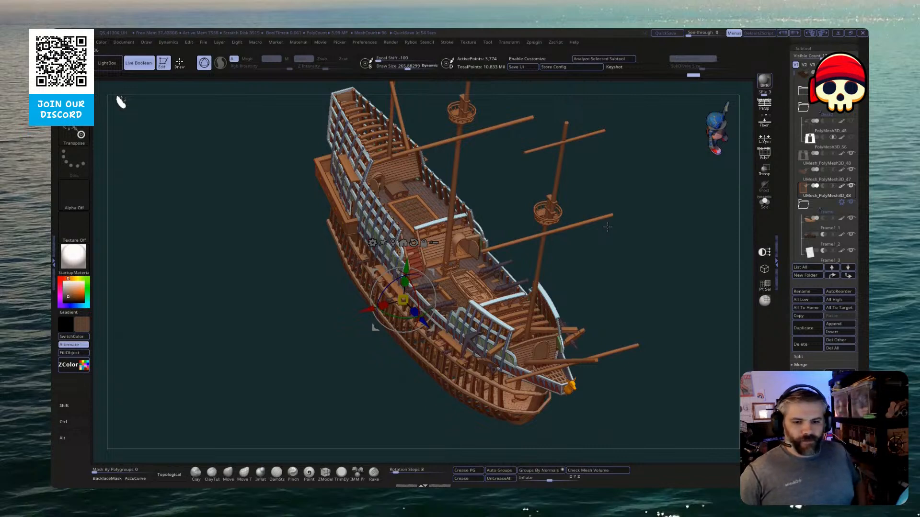
left_click_drag(607, 228, 652, 303)
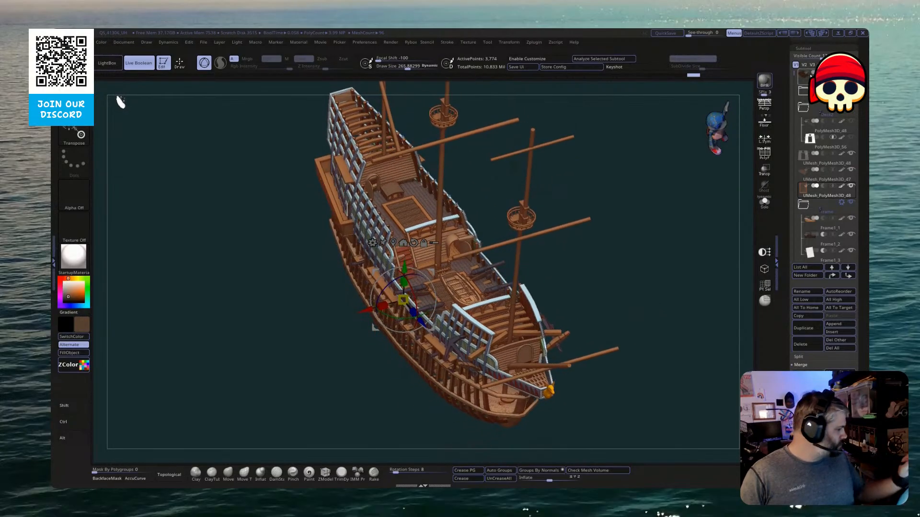
Duplicate the Deck2 folder with its deck planks and cutting shape
mouse_move(820, 137)
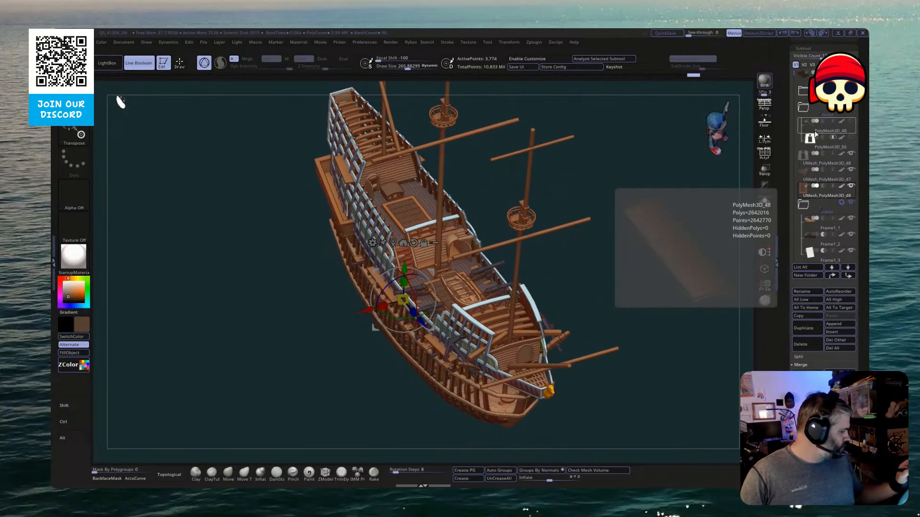
left_click(841, 106)
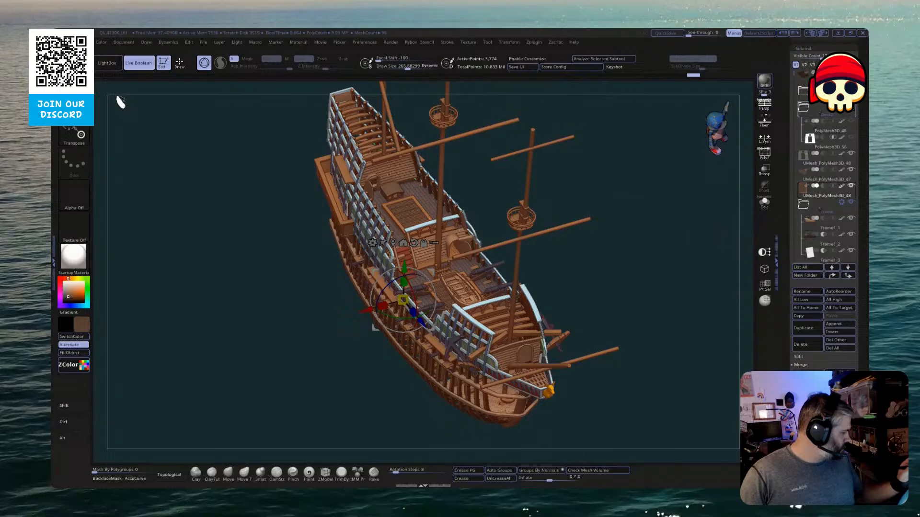
left_click(841, 203)
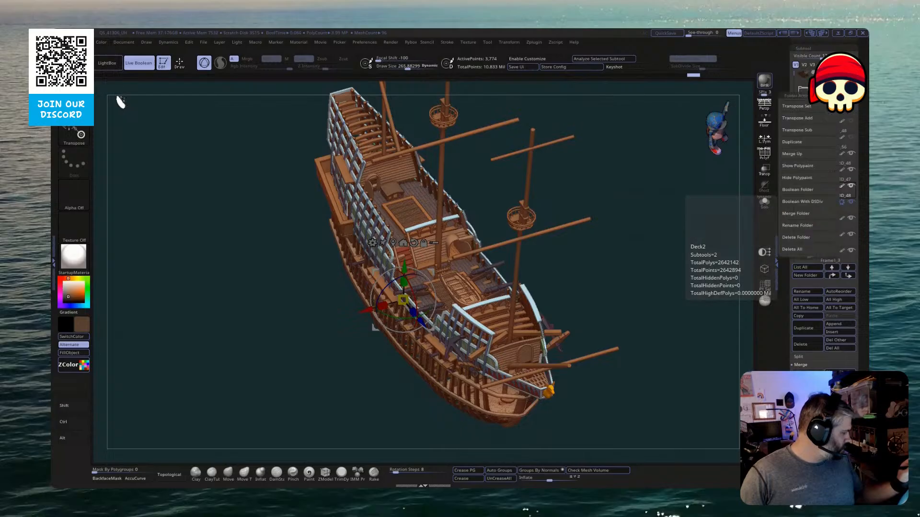
left_click(802, 191)
left_click(727, 159)
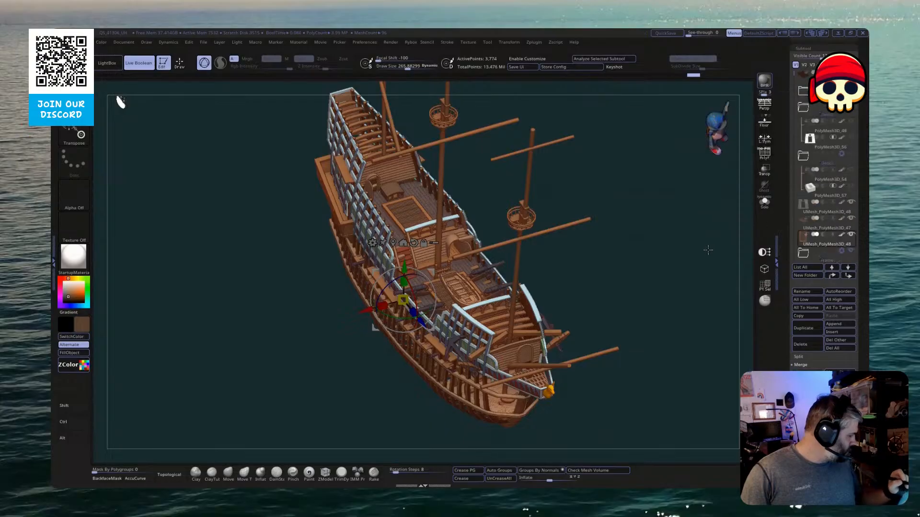
Move the recut deck mesh below UMesh_PolyMesh3D_47 in the subtool order and merge it with the grating hatch beneath it
left_click(818, 213)
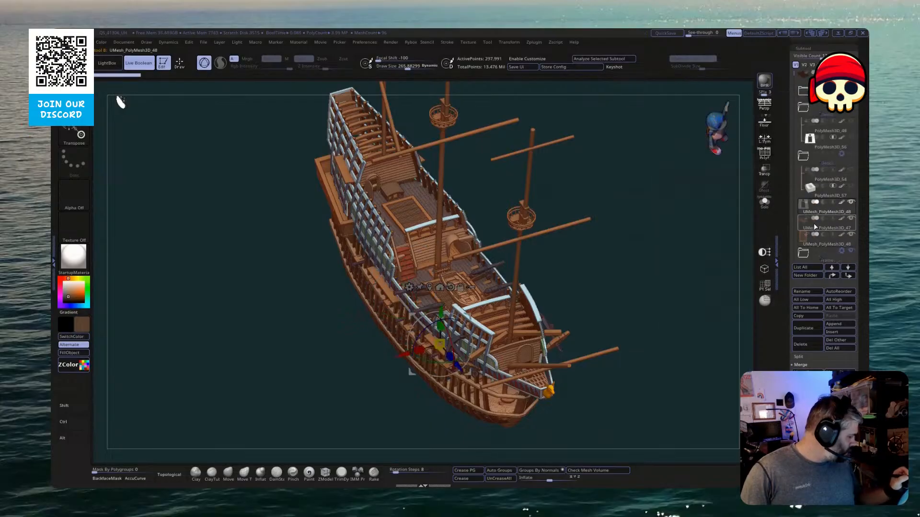
left_click_drag(818, 234, 818, 235)
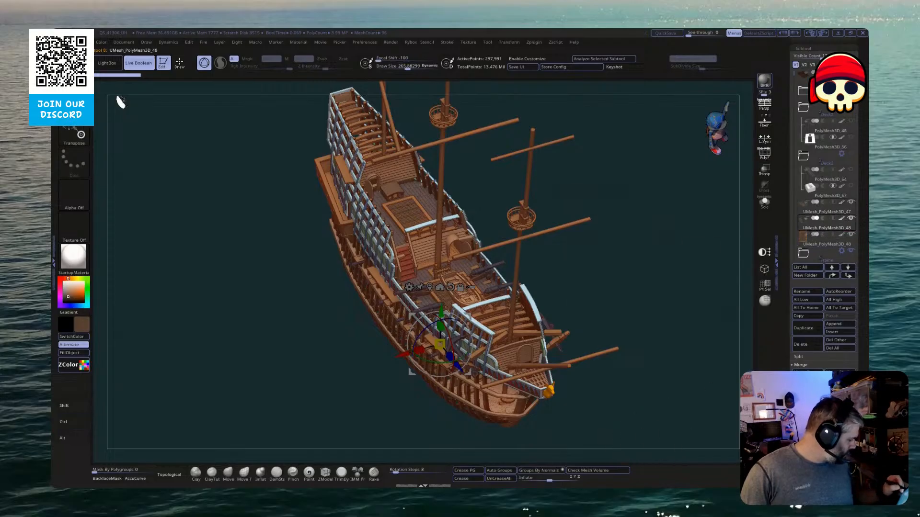
left_click(765, 209)
left_click_drag(658, 276, 661, 317)
left_click(765, 206)
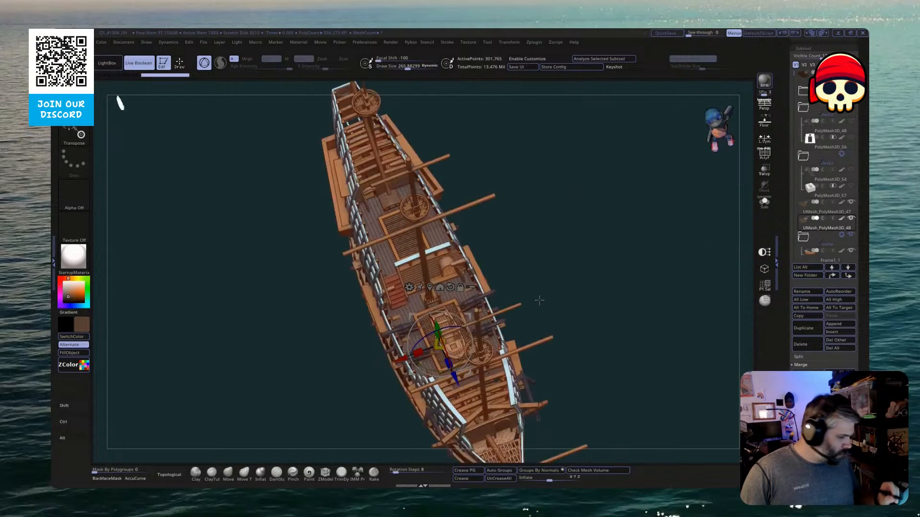
Select the white crossbar at the aft deck's forward edge, find the deck mesh UMesh_PolyMesh3D_48 in the subtool list and merge the two
left_click(437, 245, "alt")
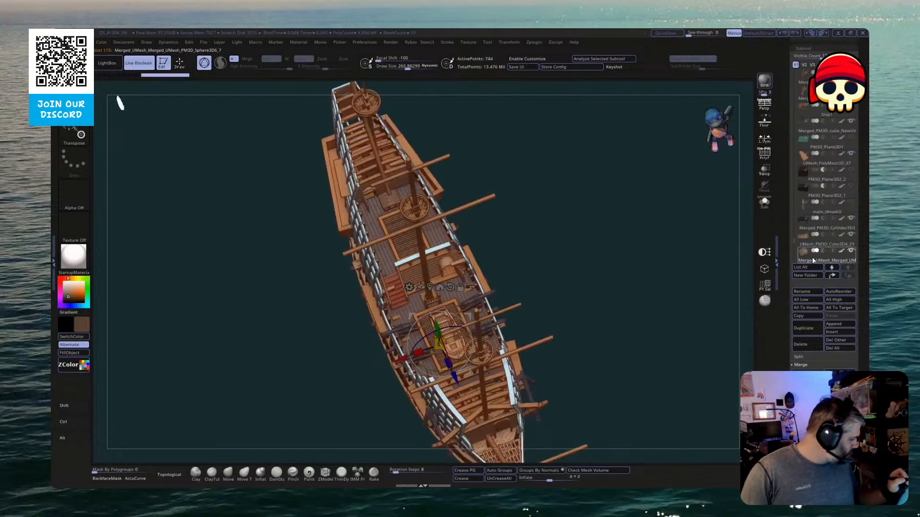
scroll(810, 240, "up", 5)
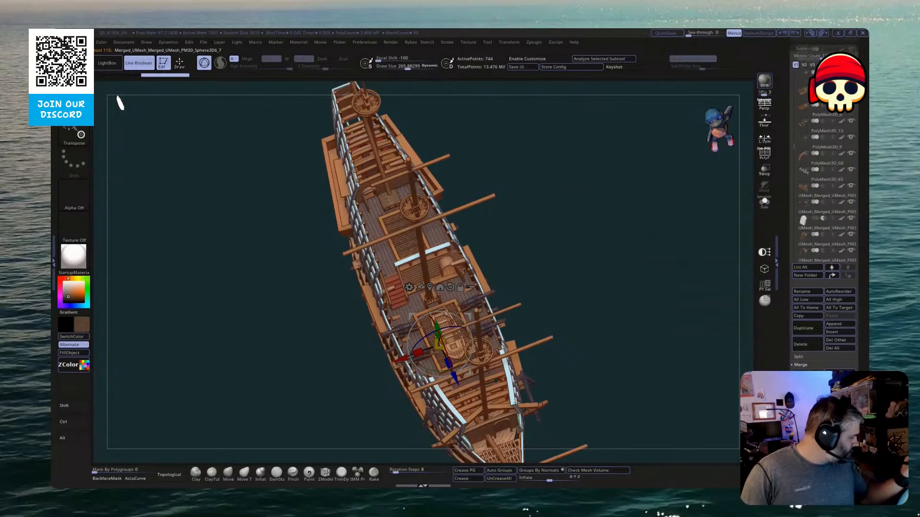
scroll(824, 232, "up", 15)
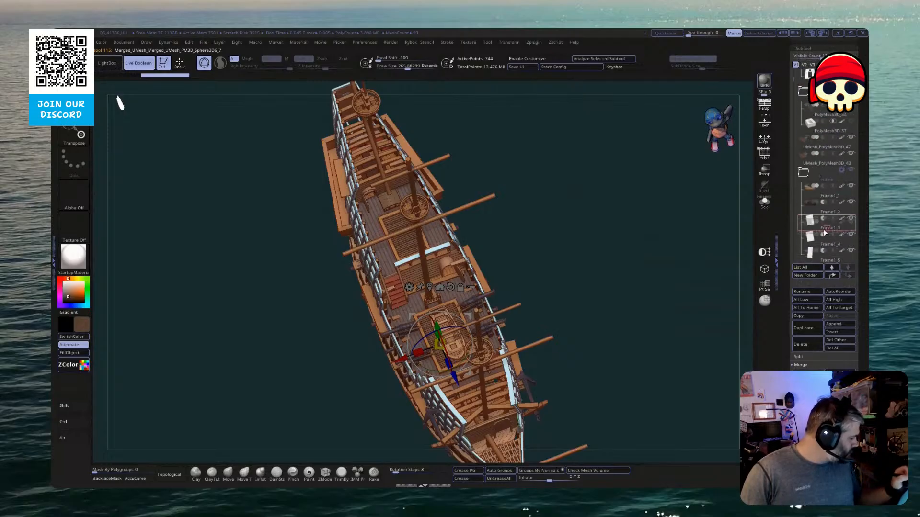
scroll(823, 244, "down", 9)
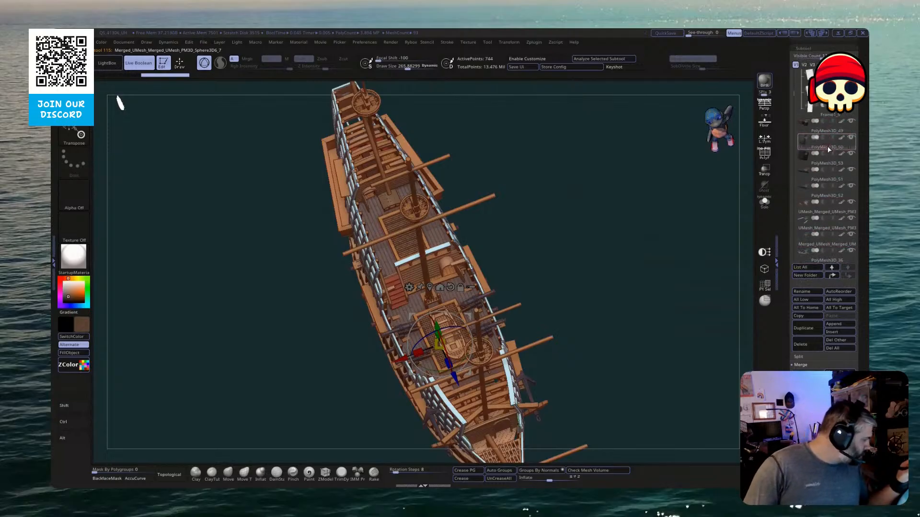
scroll(816, 239, "down", 1)
scroll(815, 267, "down", 2)
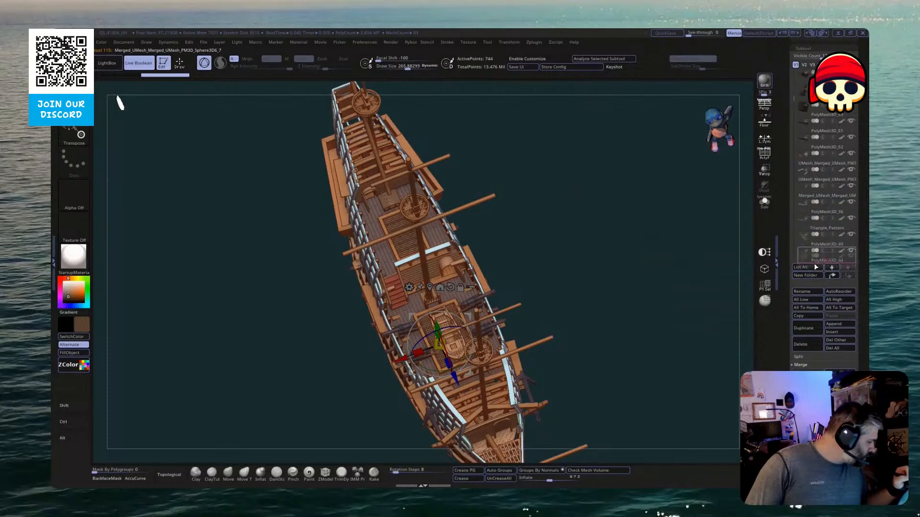
scroll(814, 266, "down", 3)
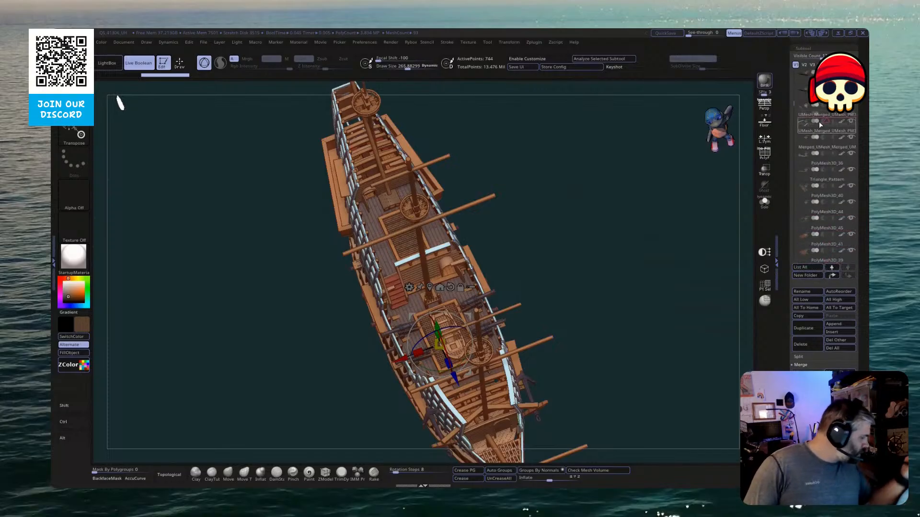
scroll(819, 124, "up", 5)
scroll(823, 273, "down", 5)
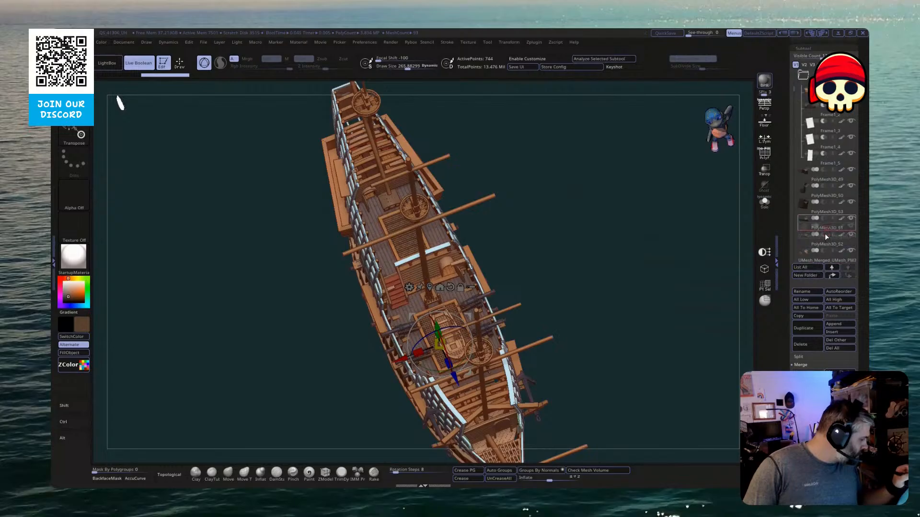
scroll(824, 233, "up", 5)
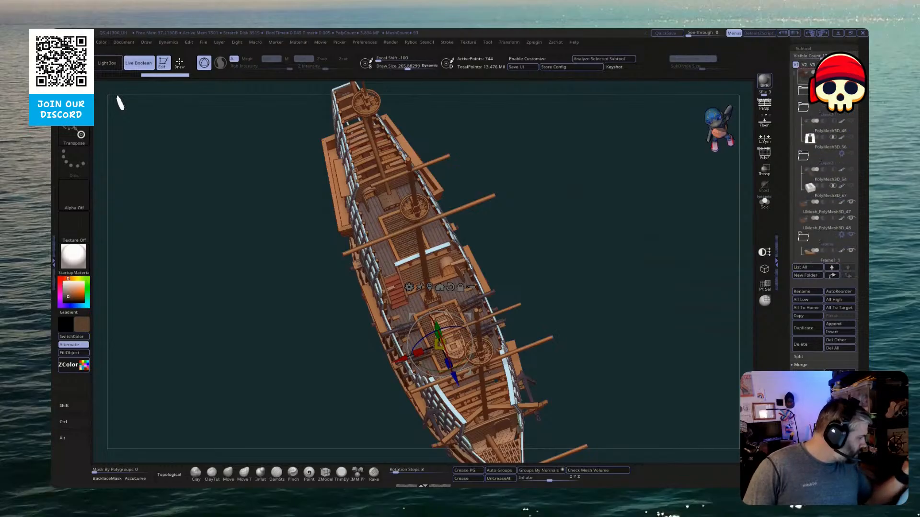
left_click(826, 232)
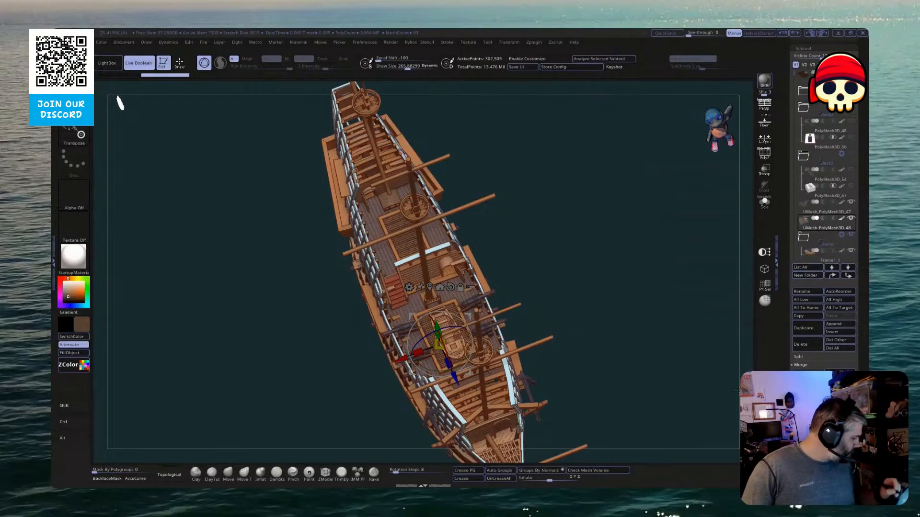
Rename the subtool folder that holds PolyMesh3D_54 and PolyMesh3D_57
left_click_drag(666, 382, 586, 321)
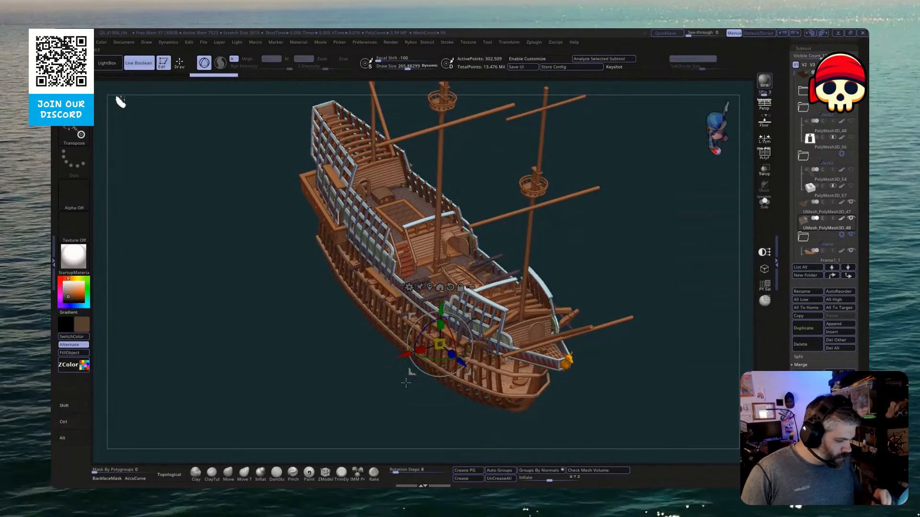
left_click_drag(619, 251, 782, 186)
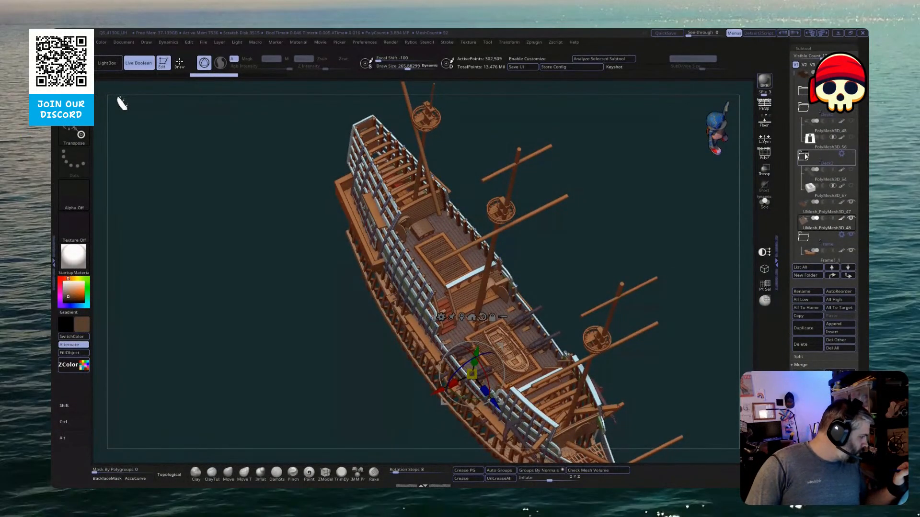
left_click(803, 107)
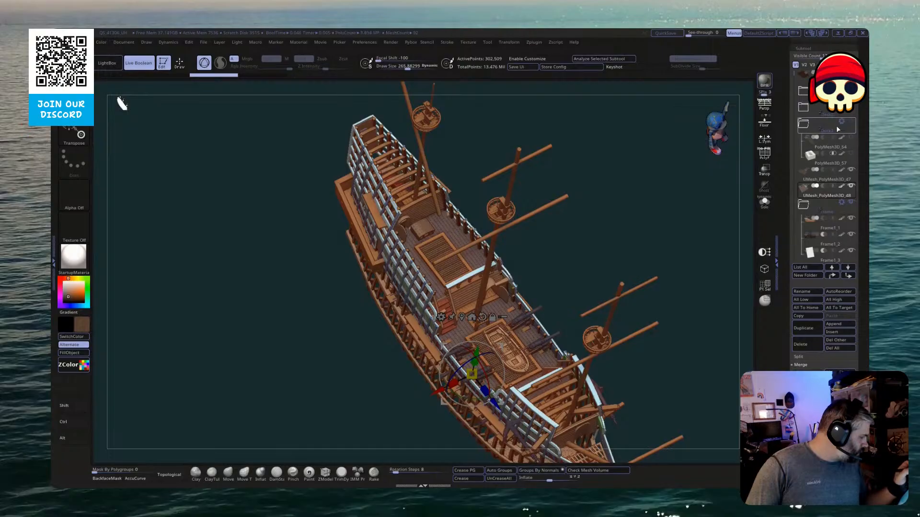
left_click(838, 129)
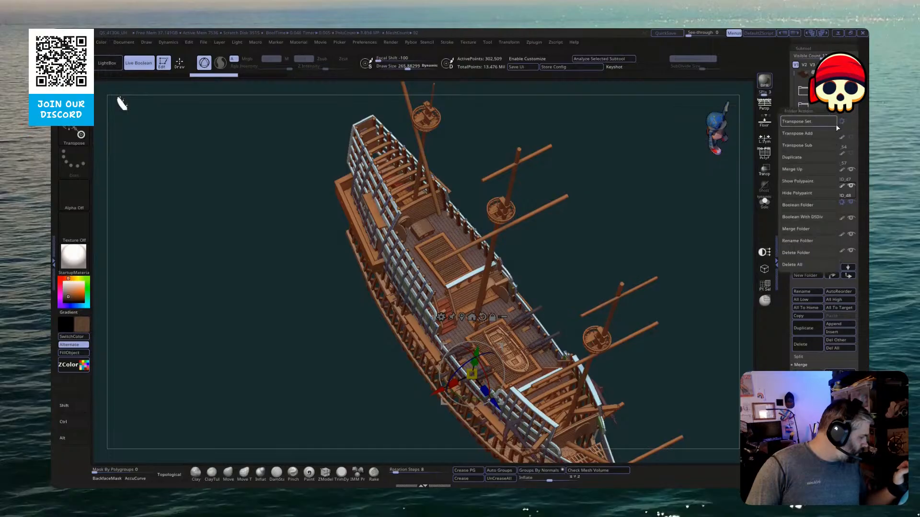
left_click(806, 240)
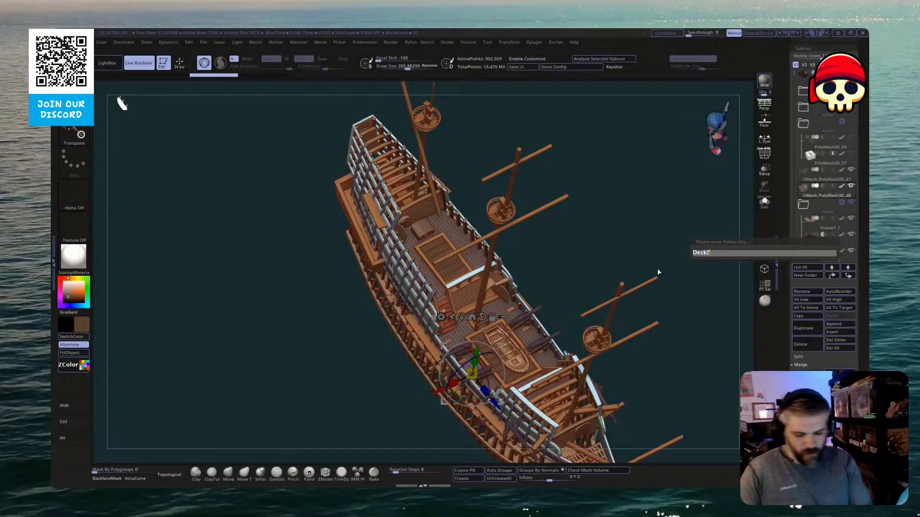
key("Return")
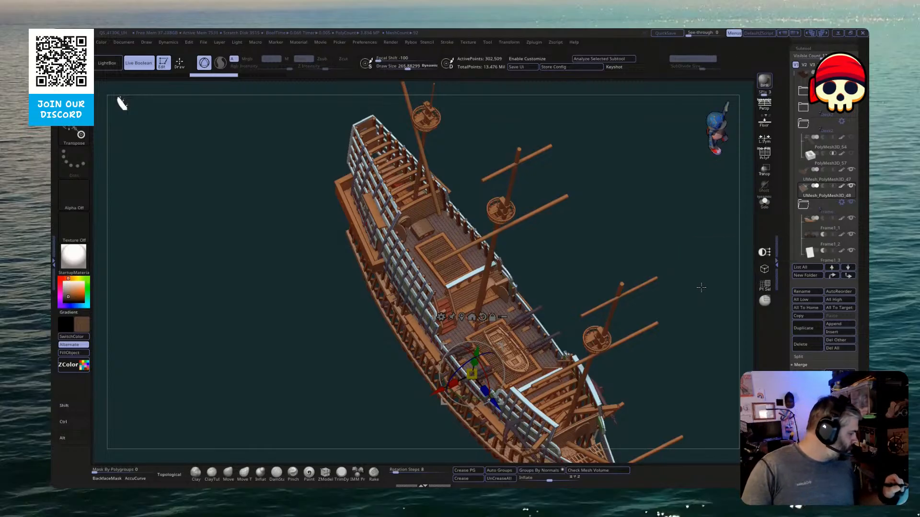
Isolate the PolyMesh3D_57 cutter block in Solo mode and display its polygroups with PolyFrame
left_click(817, 164)
left_click(764, 201)
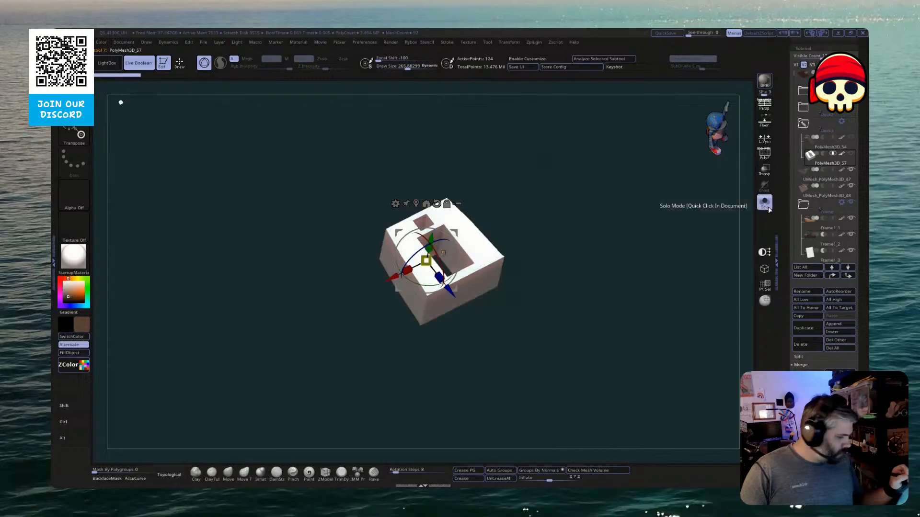
left_click_drag(622, 215, 661, 220)
key("shift+f")
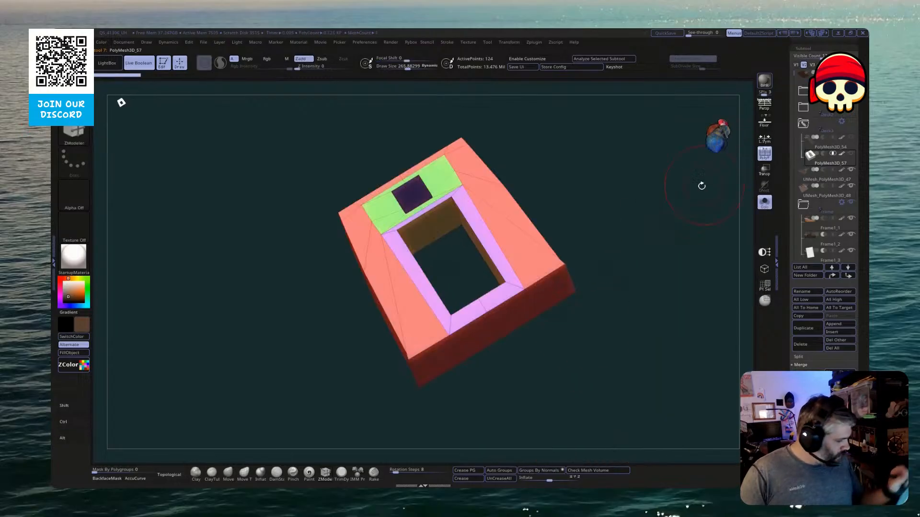
left_click_drag(519, 335, 526, 369)
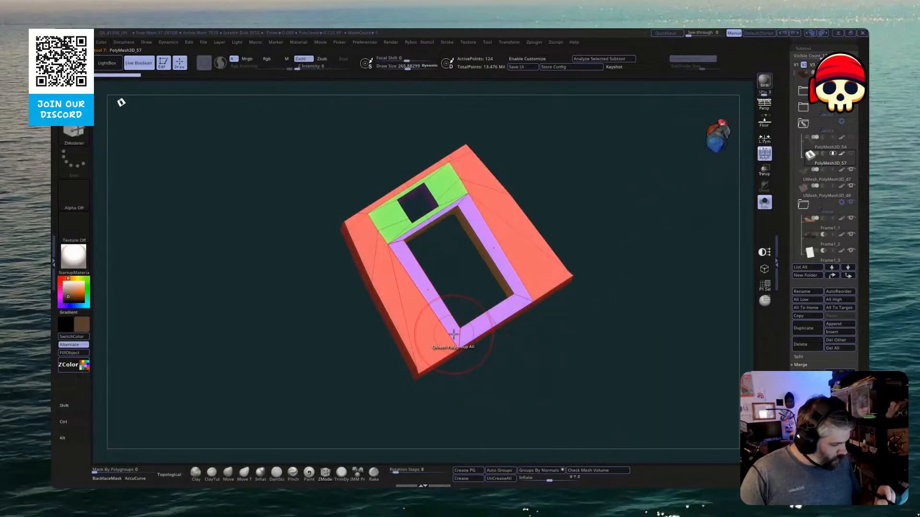
key("ctrl+shift")
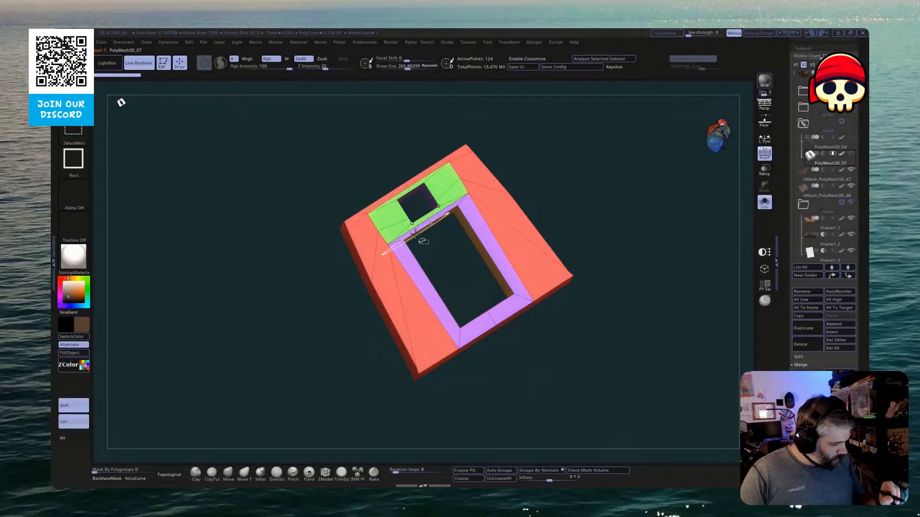
left_click_drag(415, 259, 434, 250)
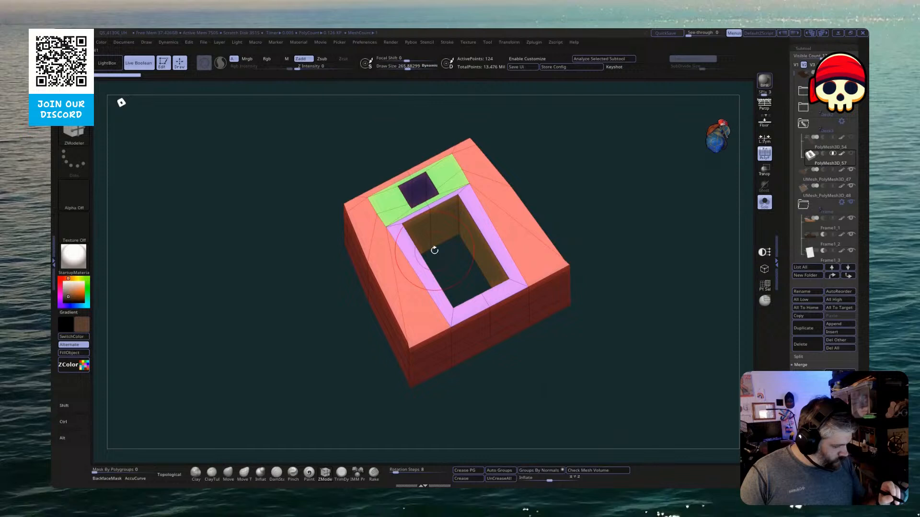
Hide the polygroups forming the openings in the PolyMesh3D_57 block, leaving only the outer red polygroup displayed
left_click(402, 223, "ctrl+shift")
left_click(398, 217, "ctrl+shift")
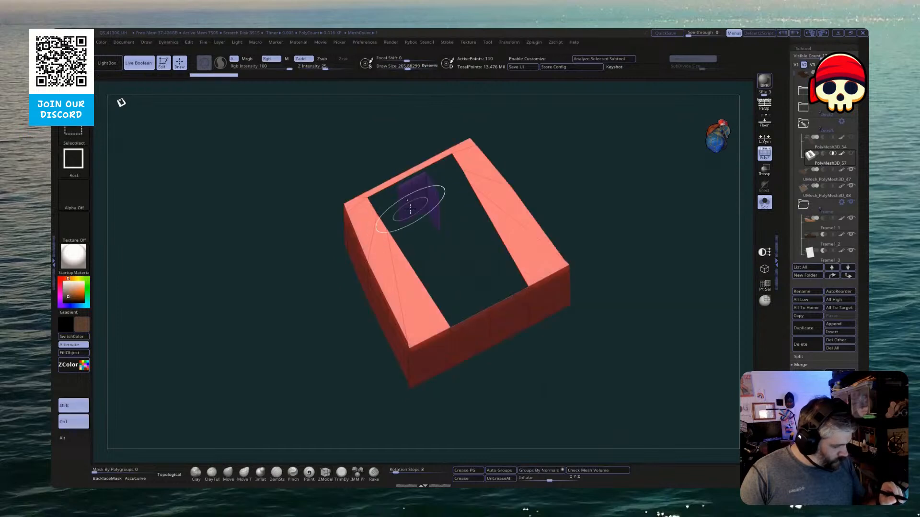
left_click(421, 167)
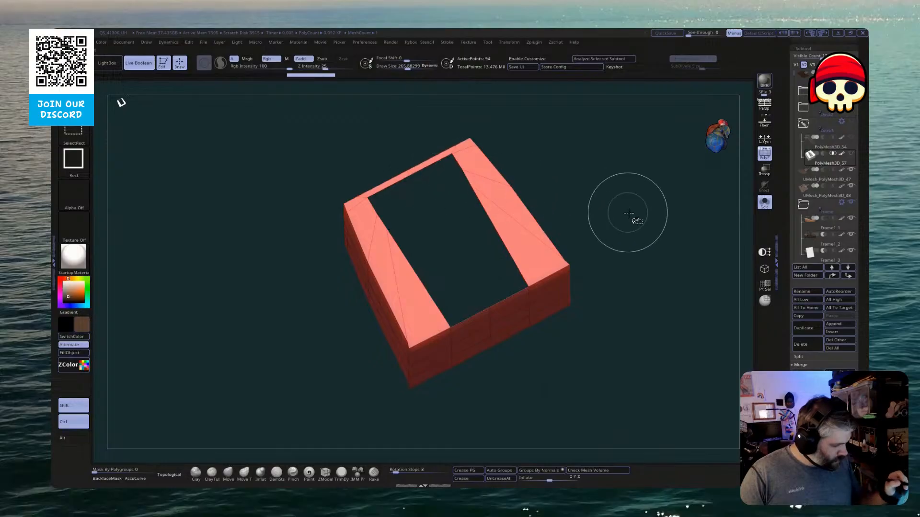
key("ctrl+z")
key("ctrl+shift+z")
key("ctrl+z")
key("ctrl+shift+z")
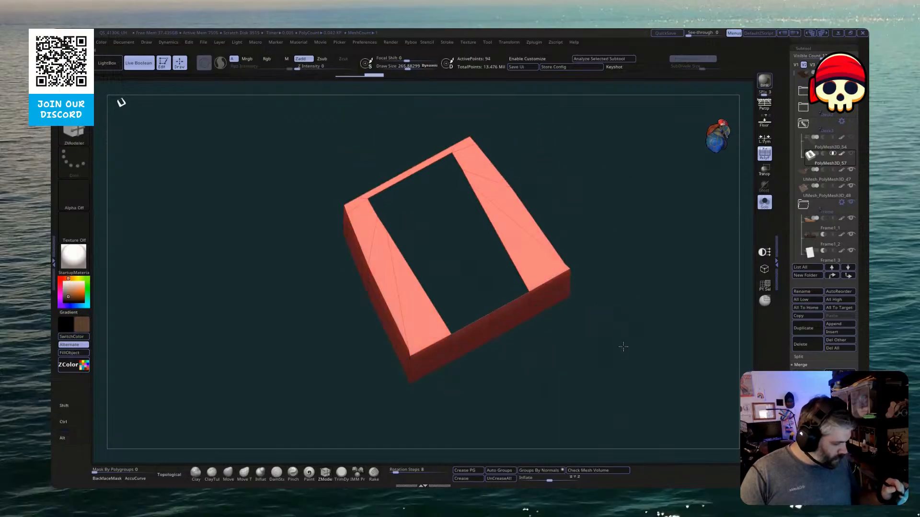
left_click_drag(624, 347, 651, 341)
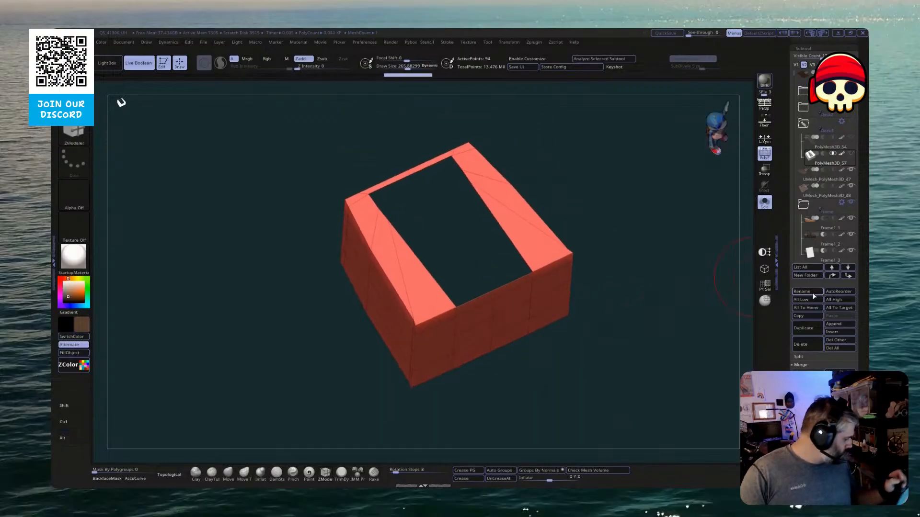
scroll(810, 230, "down", 5)
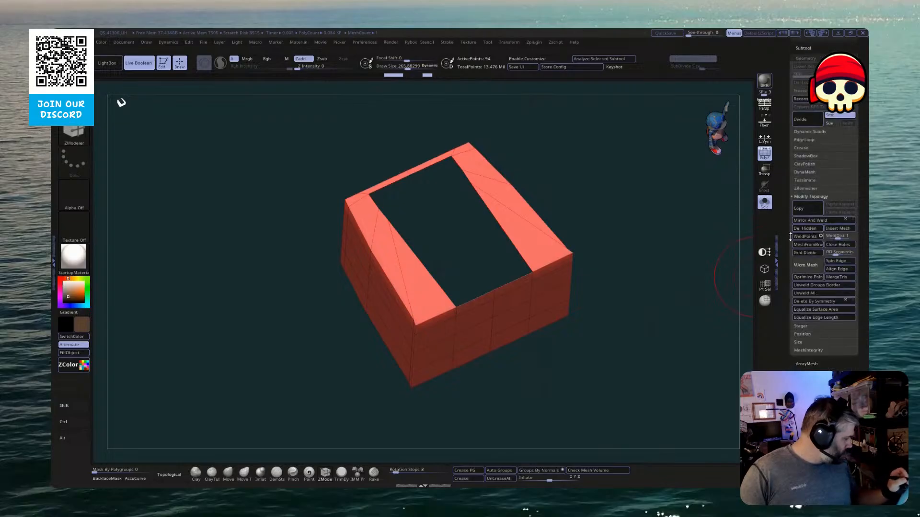
key("ctrl+z")
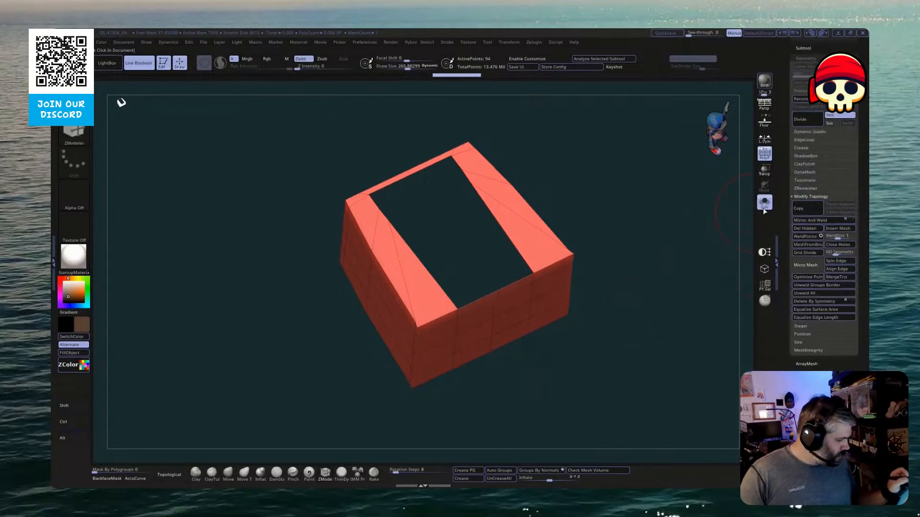
Replace the isolated PolyMesh3D_57 block with a single PolyCube primitive and scale it up to a large box
left_click(764, 204)
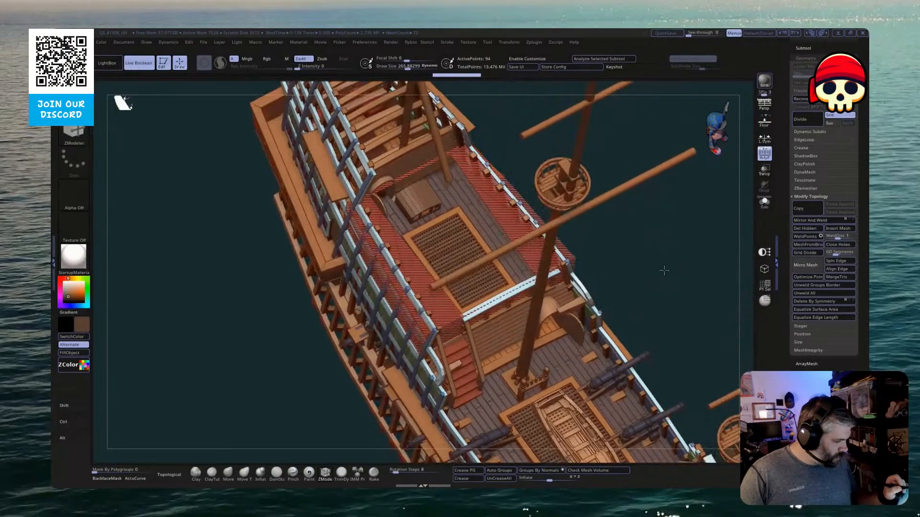
left_click(764, 203)
key("w")
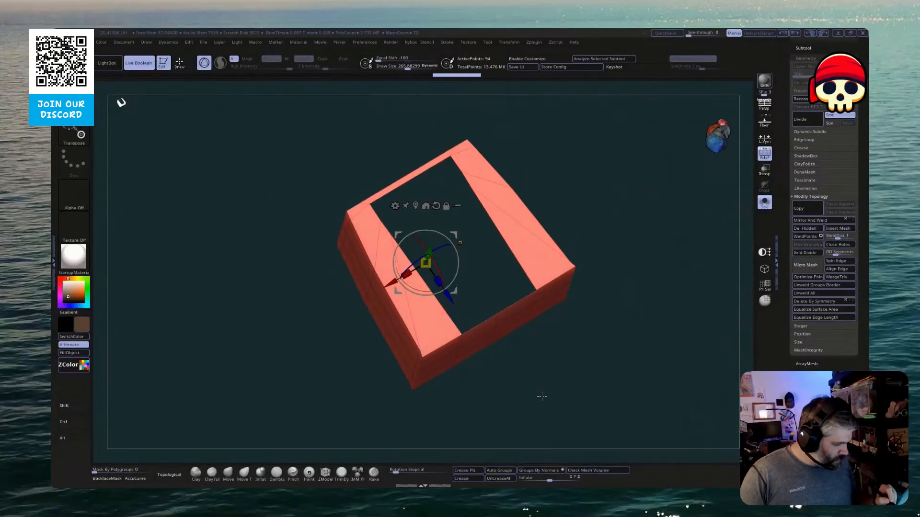
key("q")
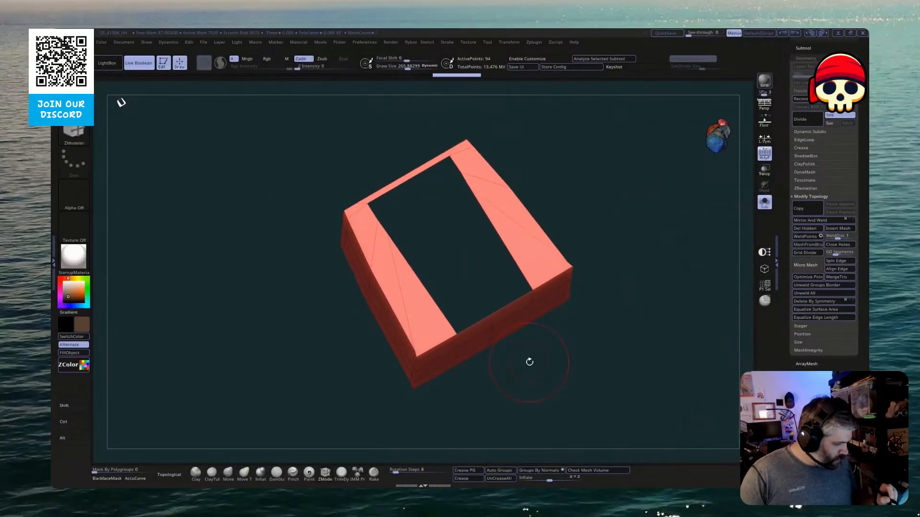
key("w")
left_click(409, 219)
left_click(463, 208)
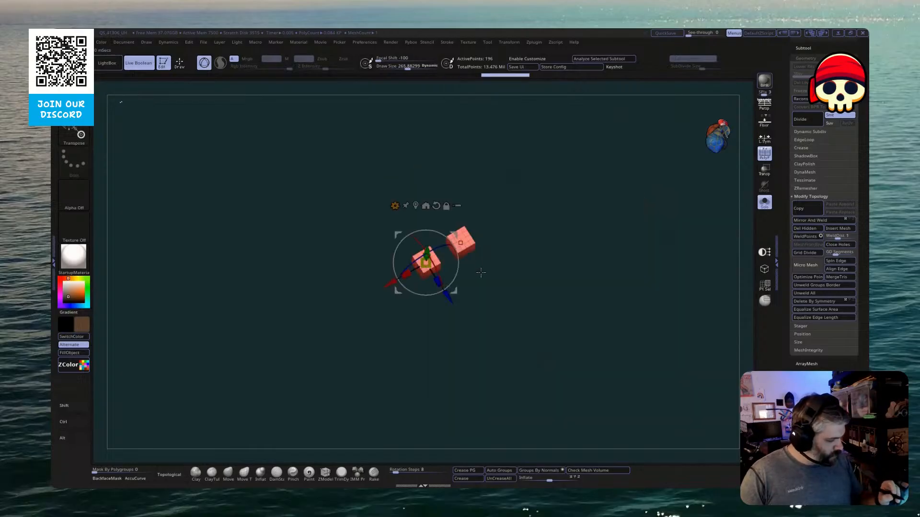
left_click(412, 196)
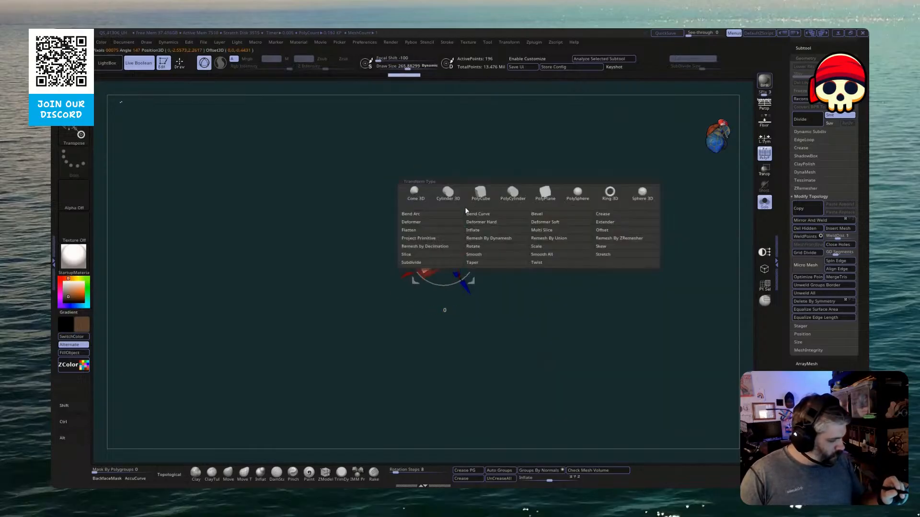
left_click(479, 196)
left_click_drag(443, 253, 594, 169)
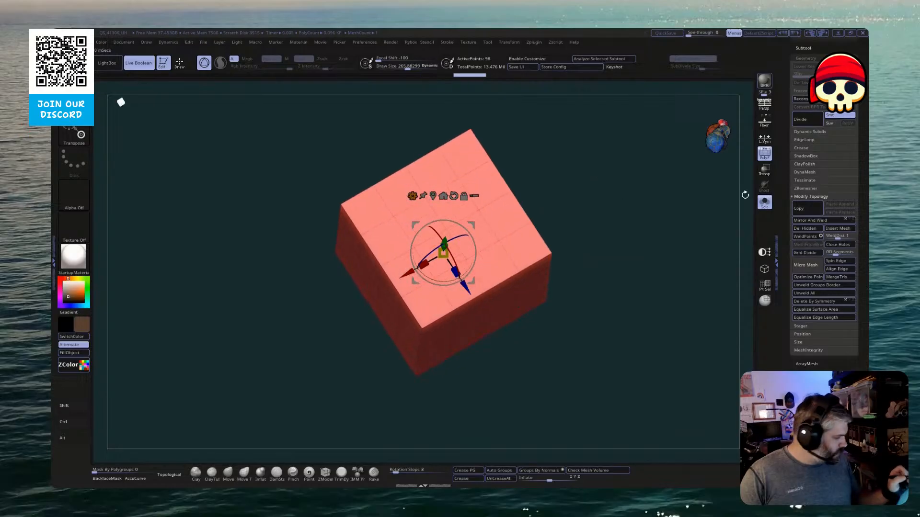
Show the whole ship again and move the cutter cube back over the raised stern section
left_click(765, 203)
left_click_drag(642, 273, 705, 204)
left_click_drag(462, 280, 347, 190)
left_click_drag(662, 192, 642, 223)
left_click(805, 47)
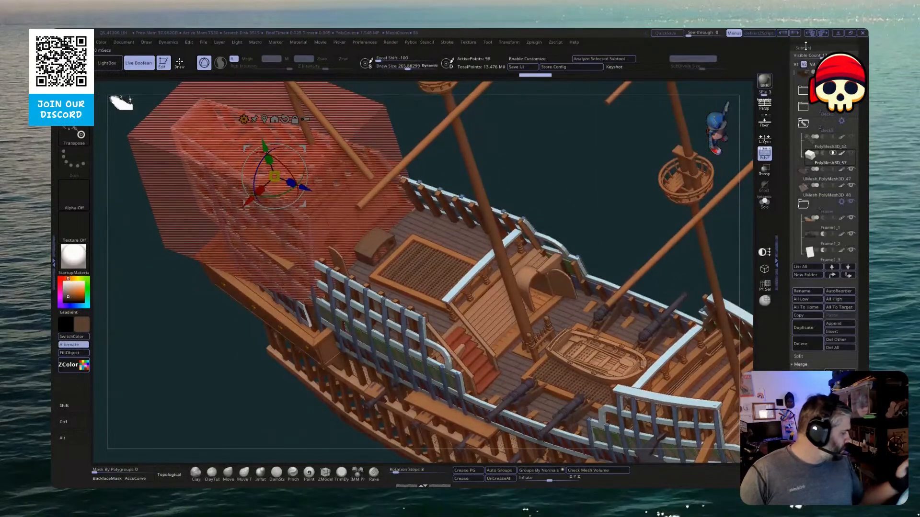
Select the PolyMesh3D_54 planking and adjust its height so it sits just below the top rail of the stern railing
left_click(824, 149)
left_click_drag(383, 297, 447, 269, "shift")
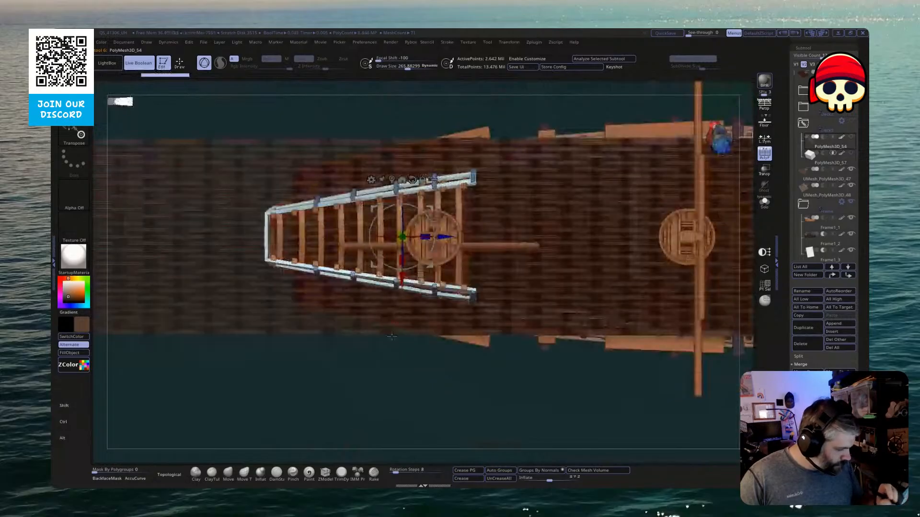
left_click_drag(379, 363, 411, 72)
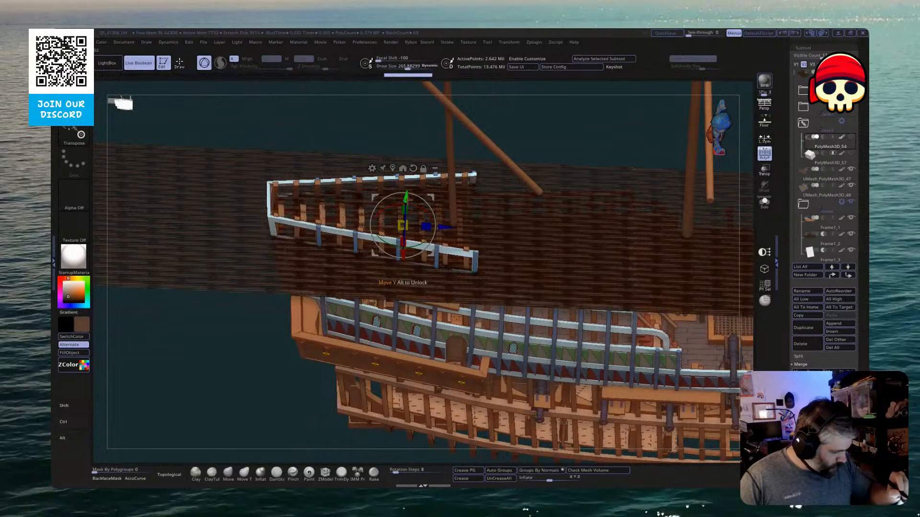
left_click_drag(418, 207, 411, 57)
left_click_drag(371, 313, 384, 287)
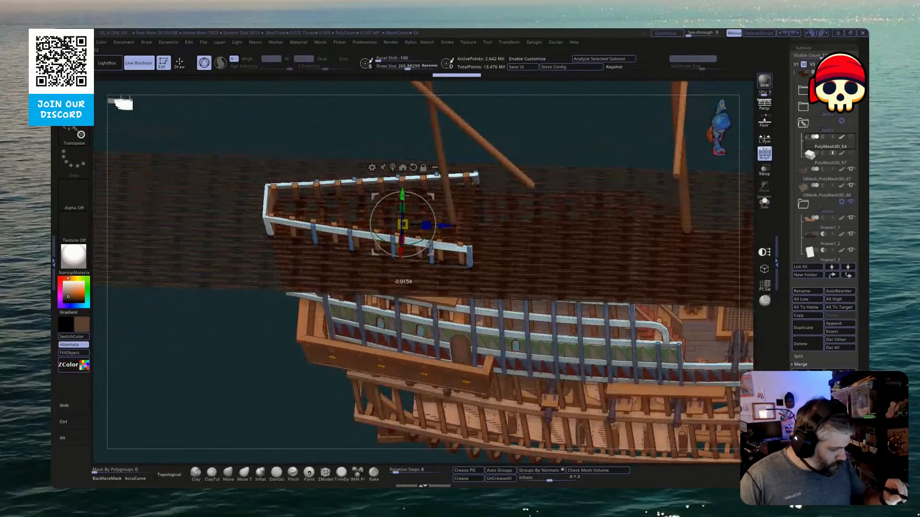
left_click_drag(290, 414, 285, 367)
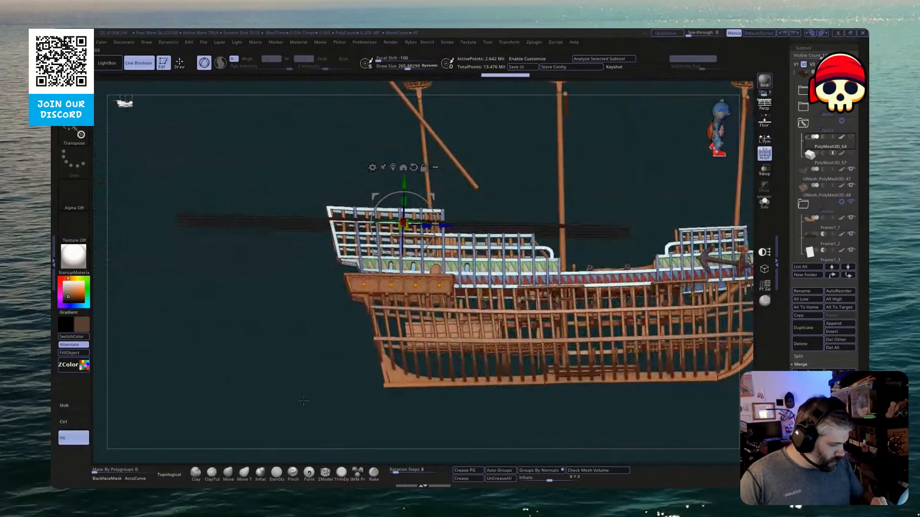
left_click_drag(303, 400, 308, 431, "alt")
left_click_drag(405, 179, 406, 181)
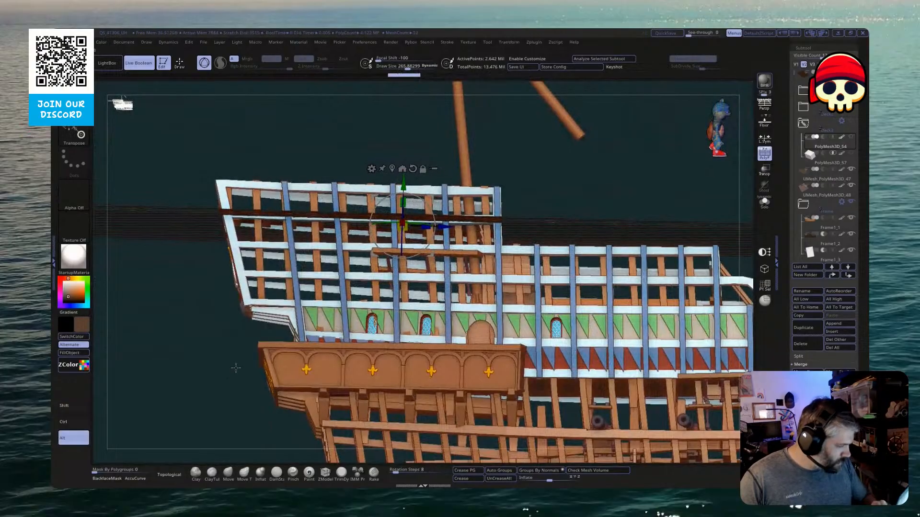
left_click_drag(235, 368, 352, 431, "alt")
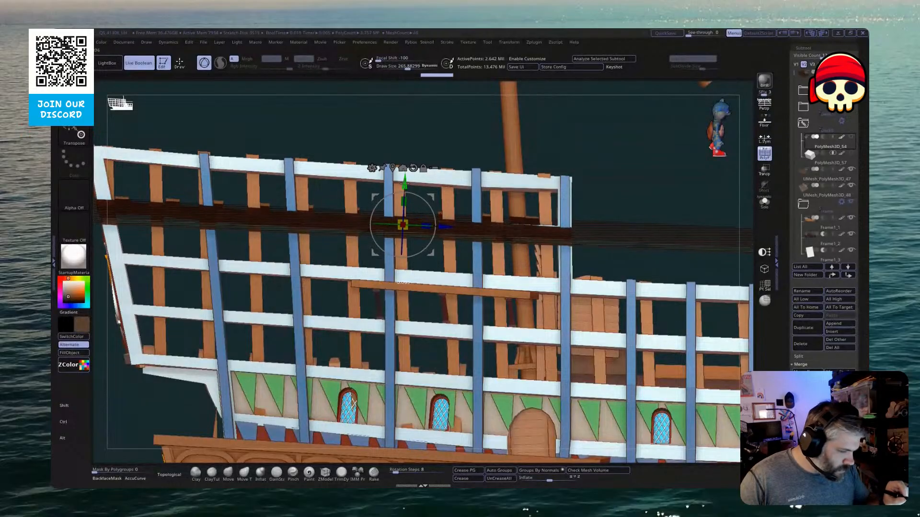
key("alt")
left_click_drag(624, 181, 623, 248, "alt")
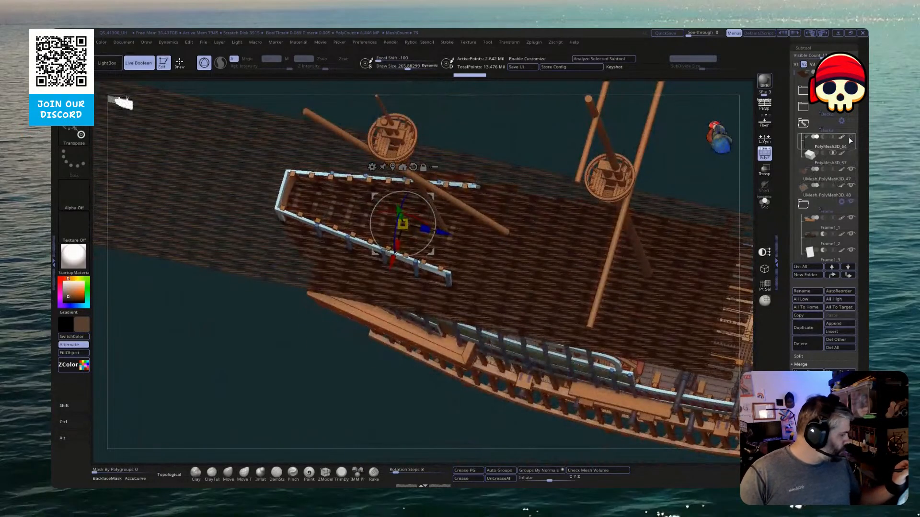
Select the PolyMesh3D_57 cutter cube and, working from above, mask part of it and taper its sides towards the stern
left_click(833, 167)
key("y")
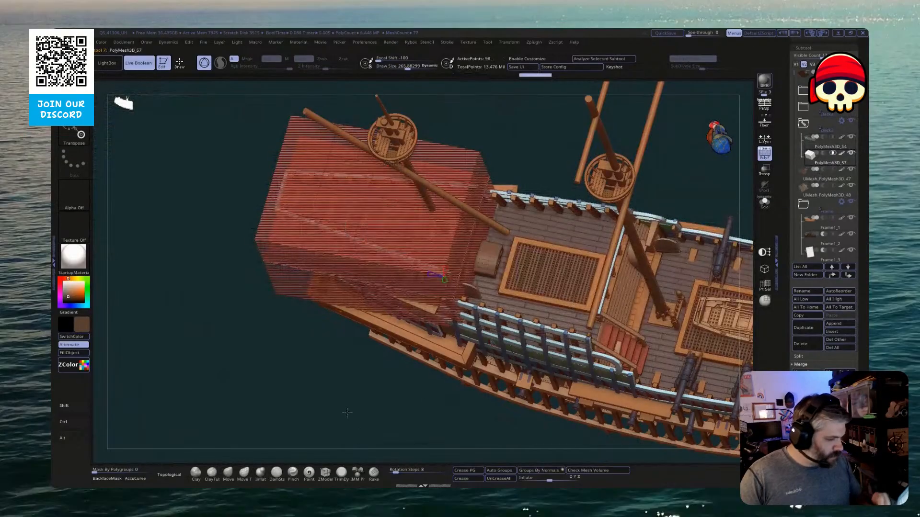
left_click_drag(361, 407, 365, 403, "shift")
key("ctrl")
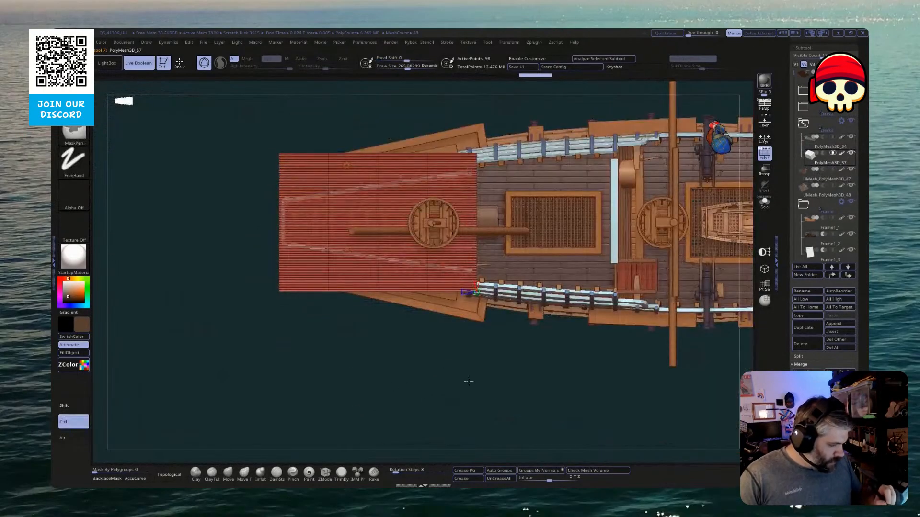
left_click_drag(506, 415, 233, 261, "ctrl")
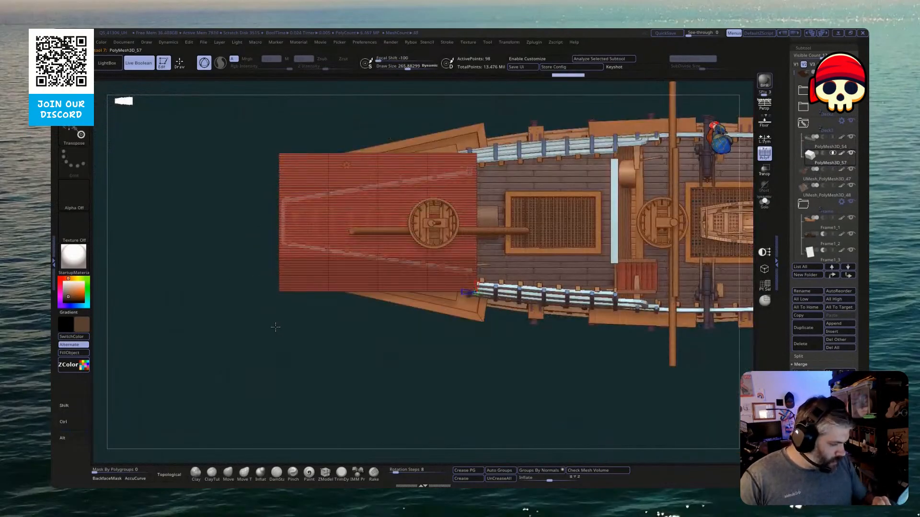
left_click_drag(248, 401, 506, 281, "ctrl")
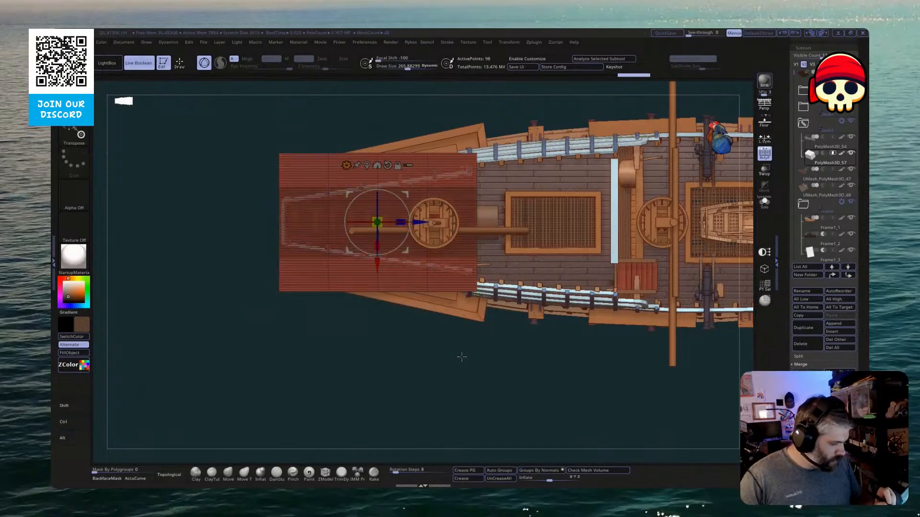
left_click_drag(377, 222, 507, 300, "alt")
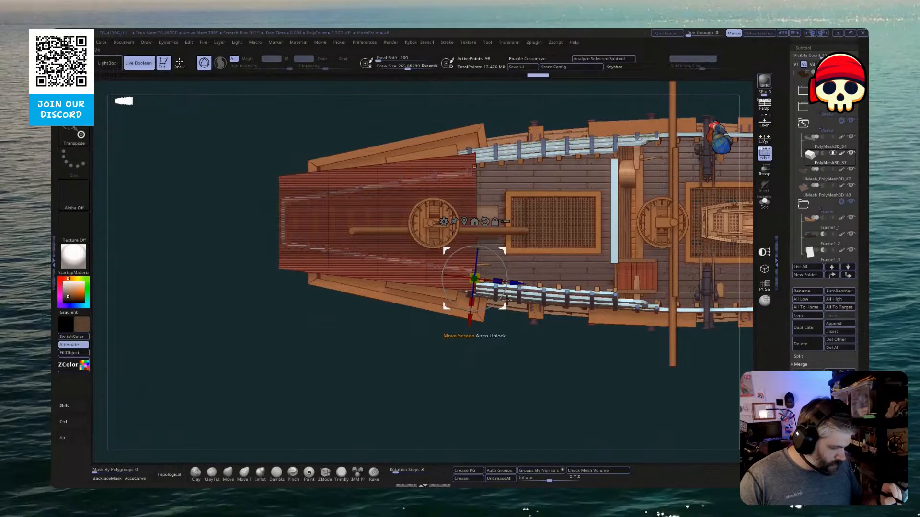
Pull the cutter's sides inward and angle them so they follow the inside of the stern railings
left_click_drag(243, 387, 545, 268, "ctrl")
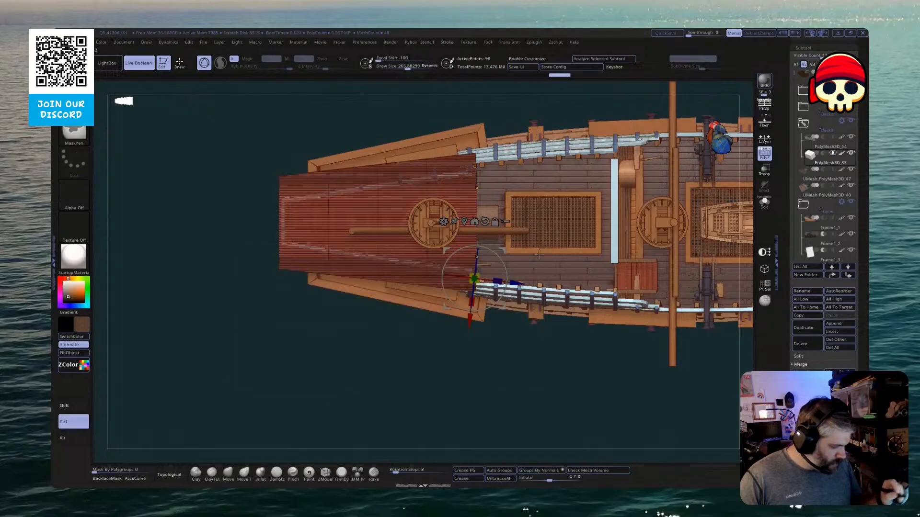
mouse_move(470, 321)
left_mouse_down()
mouse_move(472, 295)
mouse_move(411, 386)
mouse_move(449, 329)
left_mouse_up()
left_click_drag(504, 289, 509, 285)
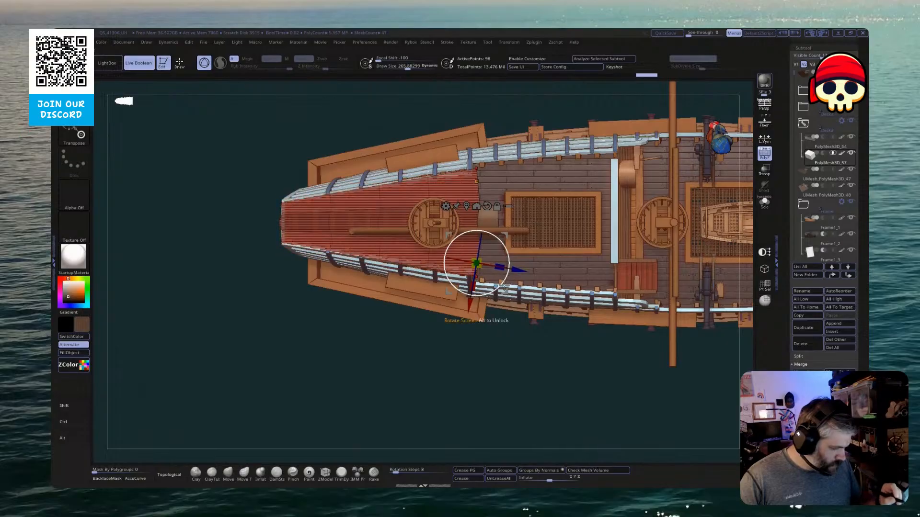
Mask the rest of the cutter and shift its forward end back to line up with the front edge of the raised stern deck
left_click_drag(433, 407, 426, 346, "ctrl")
left_click_drag(538, 374, 460, 110, "ctrl")
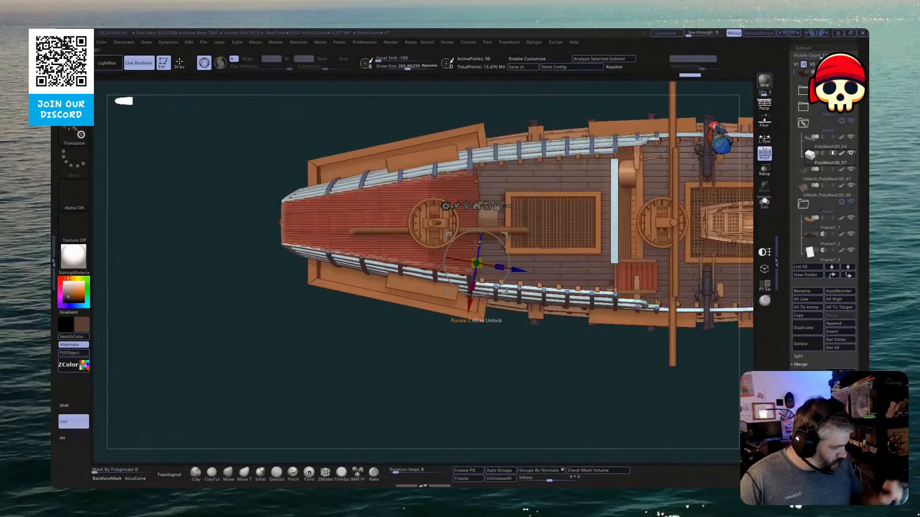
left_click(476, 244, "ctrl")
left_click(477, 222)
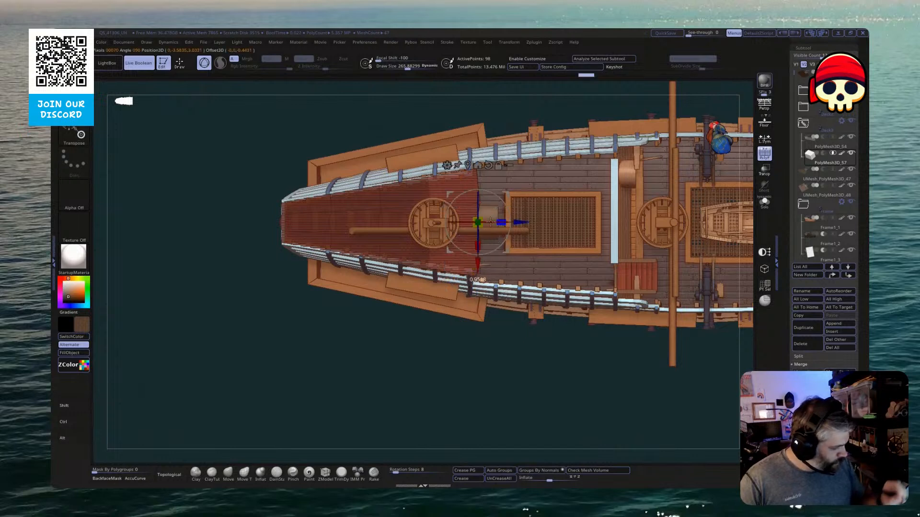
mouse_move(503, 223)
left_mouse_down()
mouse_move(511, 225)
mouse_move(506, 231)
left_mouse_up()
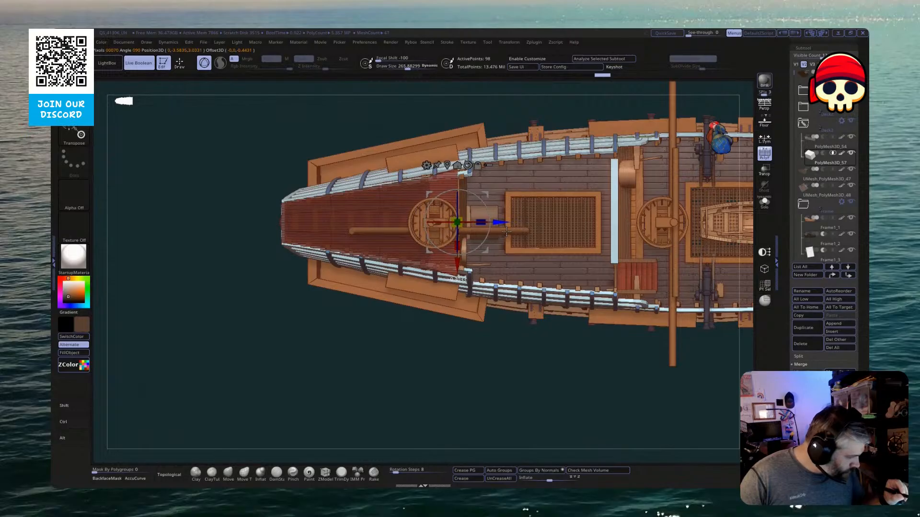
Reverse the masked area and align the cutter's narrow aft end with the stern railing
left_click_drag(321, 336, 369, 421, "ctrl")
mouse_move(247, 363)
left_mouse_down("ctrl")
mouse_move(265, 246)
mouse_move(332, 195)
left_mouse_up("ctrl")
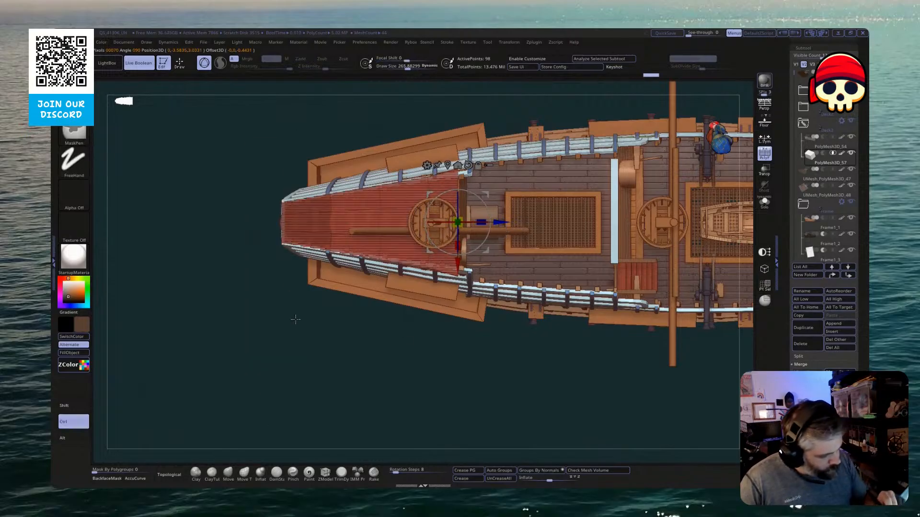
left_click(296, 320, "ctrl")
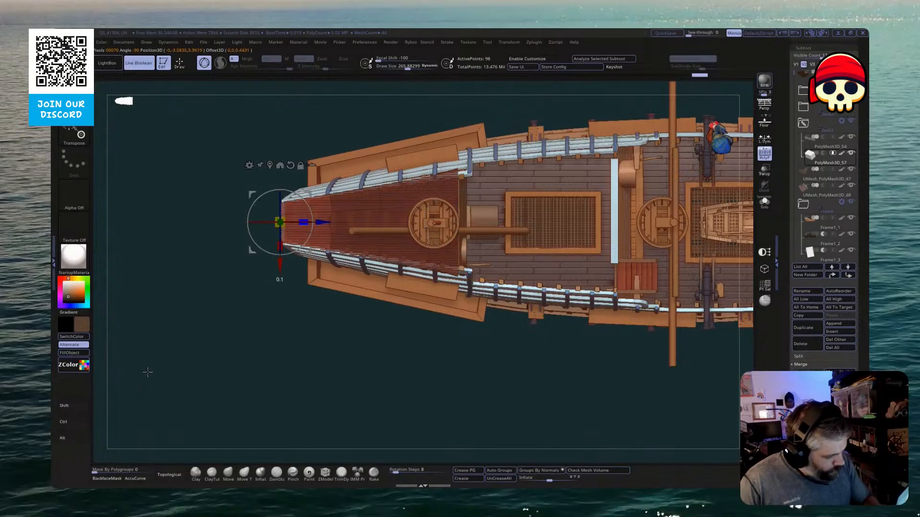
left_click_drag(225, 347, 444, 227, "alt")
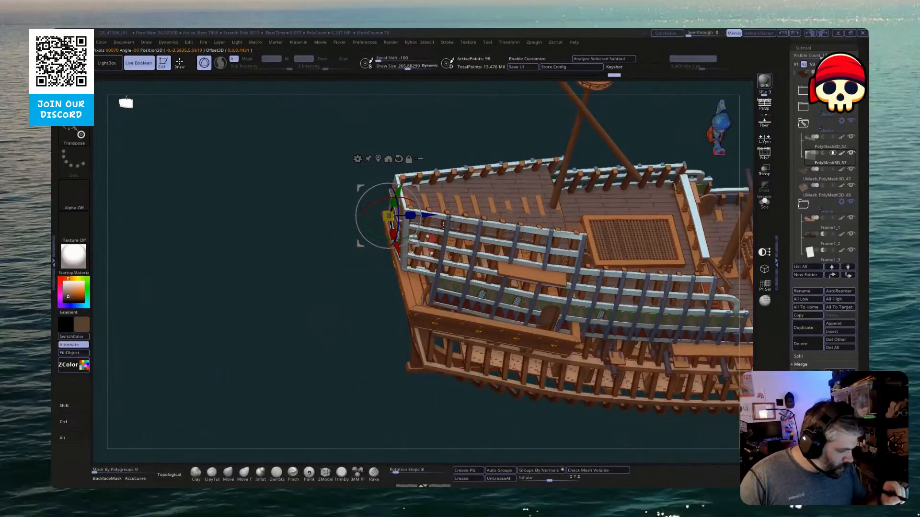
Examine the cutter in isolation and check how its aft end fits inside the stern railing from several angles
left_click(764, 201)
left_click_drag(618, 230, 601, 188, "shift")
left_click(764, 201)
left_click_drag(468, 359, 415, 264)
left_click_drag(421, 337, 436, 218)
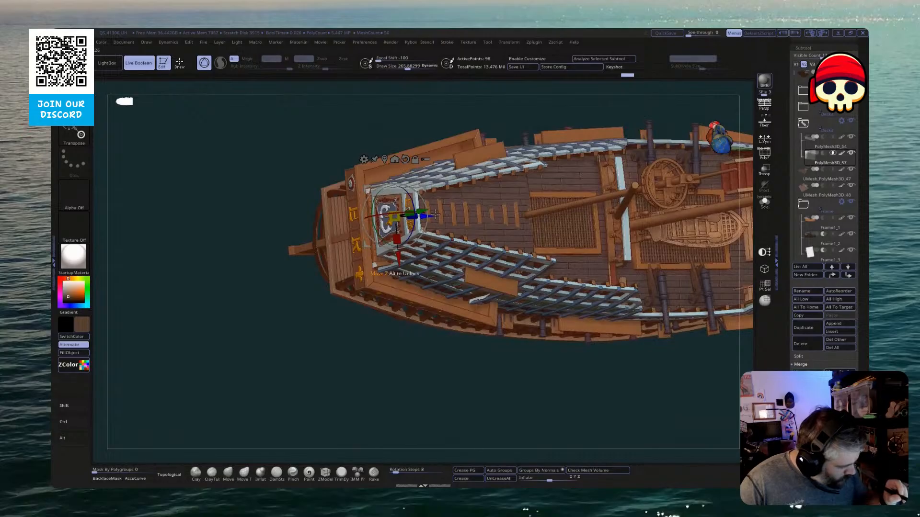
mouse_move(436, 390)
left_mouse_down()
mouse_move(420, 384)
mouse_move(422, 371)
mouse_move(420, 385)
left_mouse_up()
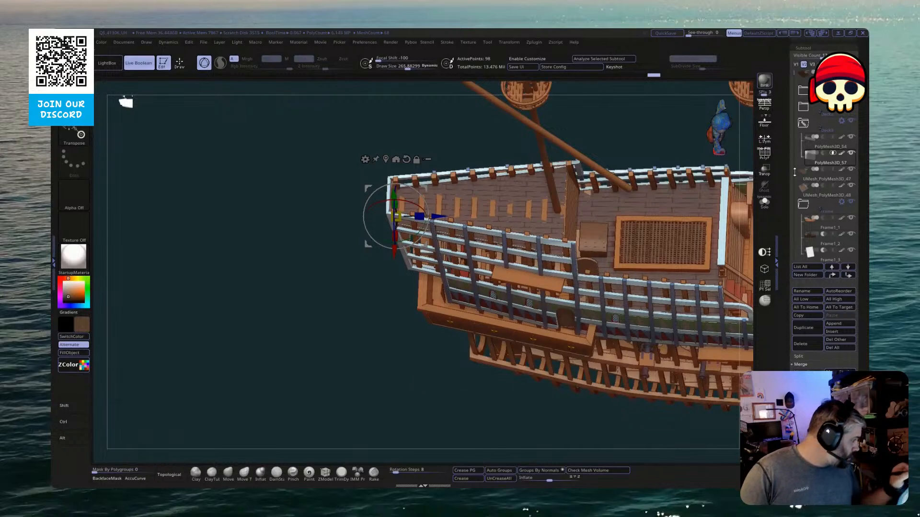
Select the PolyMesh3D_54 planking and adjust its height so it covers the upper stern deck beams
left_click(821, 142)
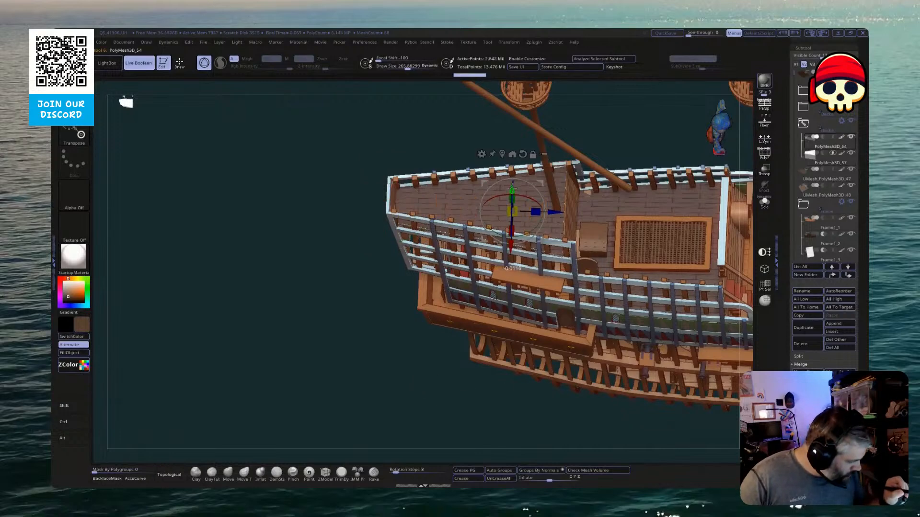
mouse_move(403, 383)
left_mouse_down()
mouse_move(390, 411)
mouse_move(390, 394)
left_mouse_up()
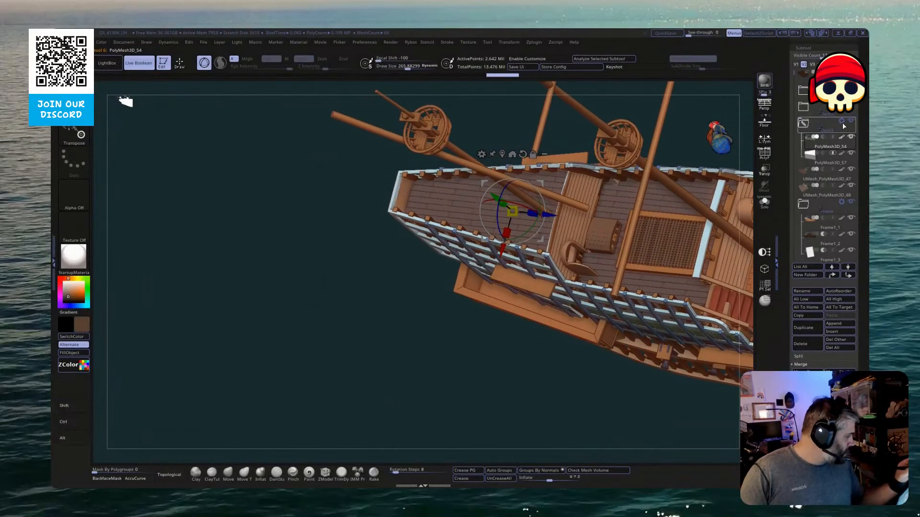
Convert the planking and cutter folder into a new boolean mesh and select the resulting planking
left_click(842, 122)
left_click(817, 218)
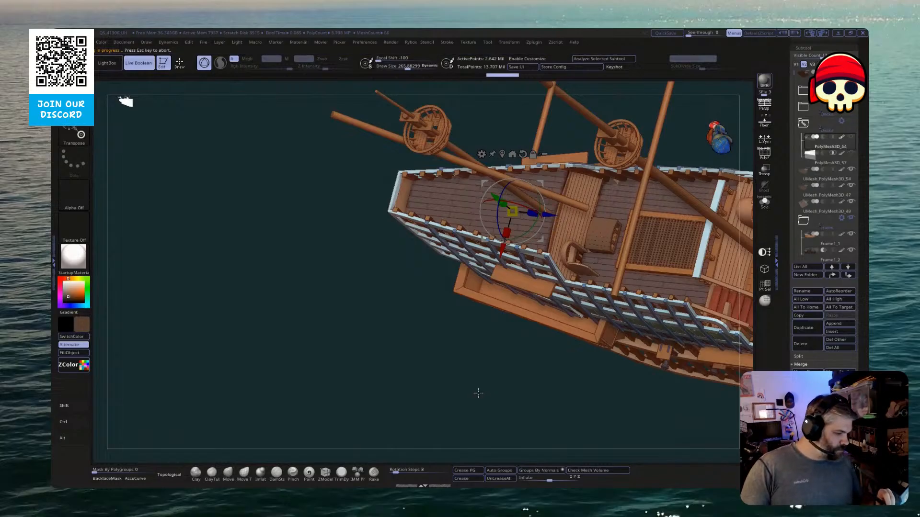
left_click_drag(478, 393, 492, 380)
left_click(827, 179)
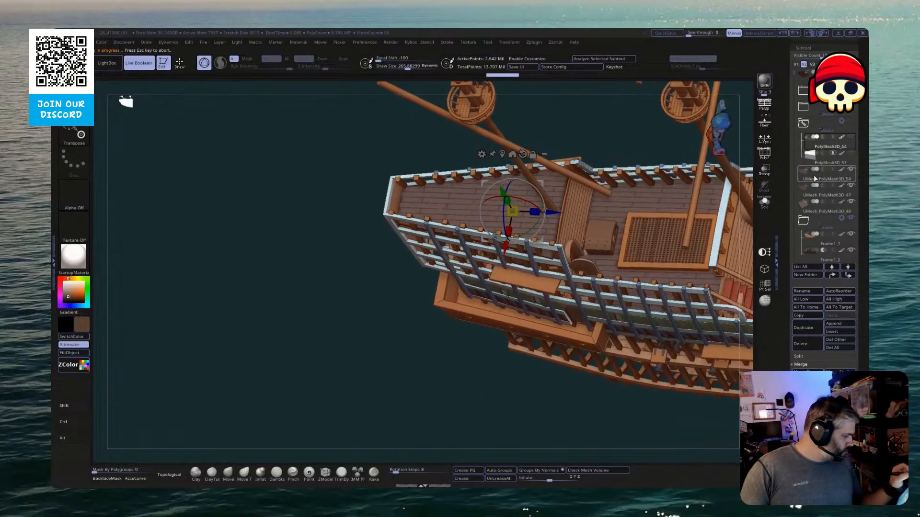
Examine the trimmed UMesh_PolyMesh3D_54 planking in isolation and back in place on the ship
left_click(765, 202)
left_click_drag(694, 243, 644, 320)
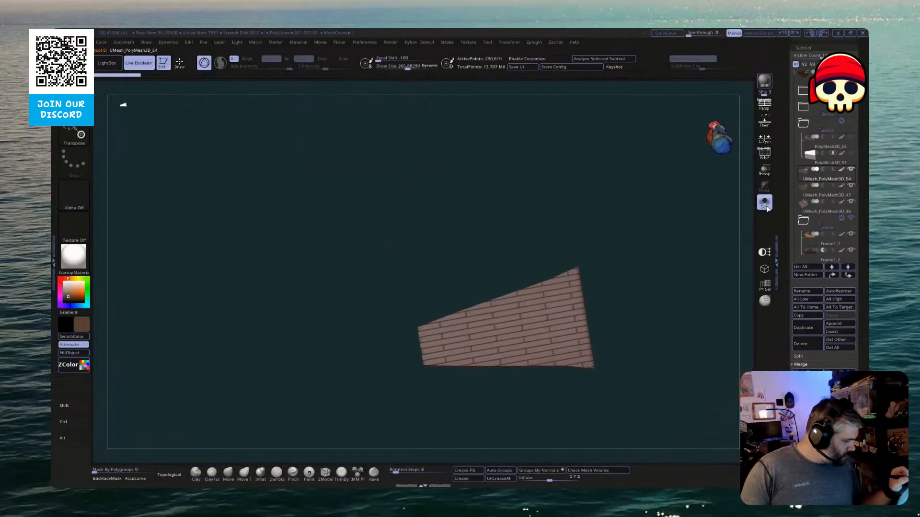
left_click(767, 208)
left_click_drag(653, 224, 638, 190, "alt")
left_click_drag(538, 351, 505, 383, "alt")
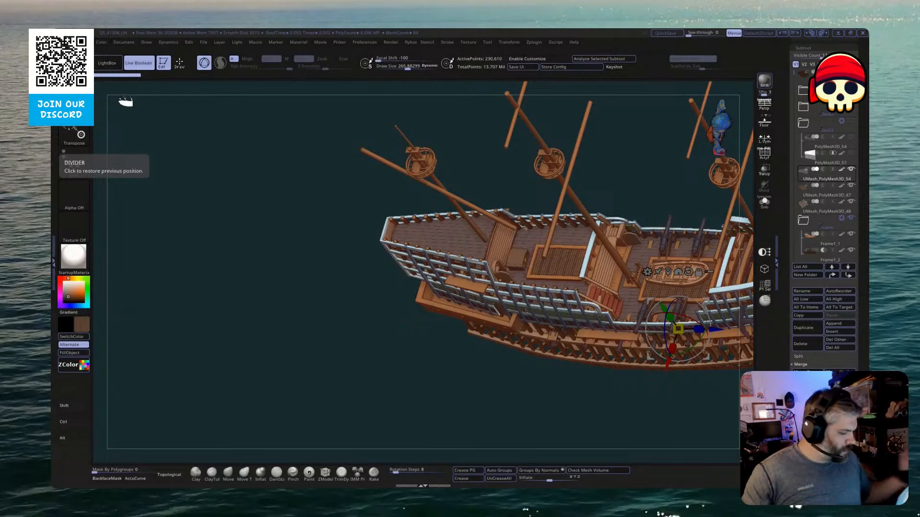
Pick the masts mesh at the stern and look through the Frame1 subtools in the subtool list
left_click_drag(501, 381, 499, 336)
left_click(453, 294, "alt")
left_click_drag(483, 209, 485, 228)
left_click(485, 228, "alt")
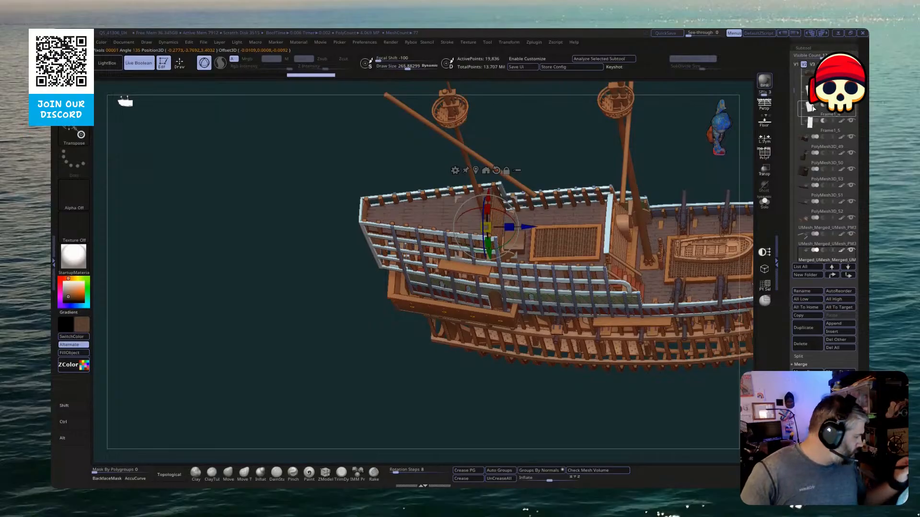
left_click_drag(795, 90, 795, 82)
mouse_move(821, 155)
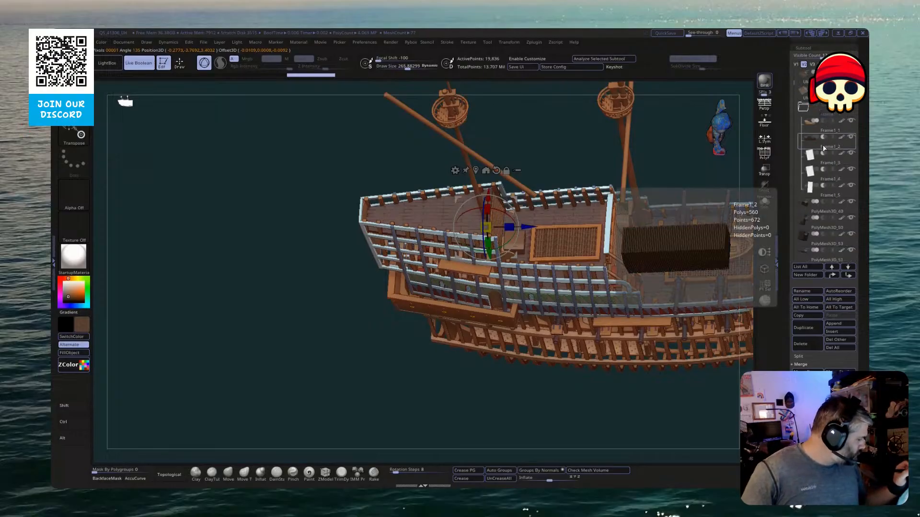
mouse_move(817, 184)
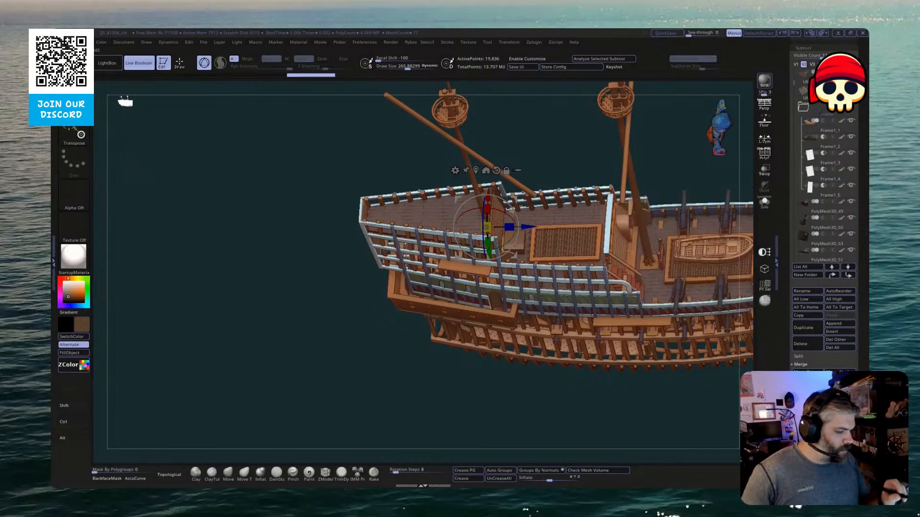
Review the finished upper stern deck against the whole ship and save the project
left_click_drag(423, 371, 421, 377)
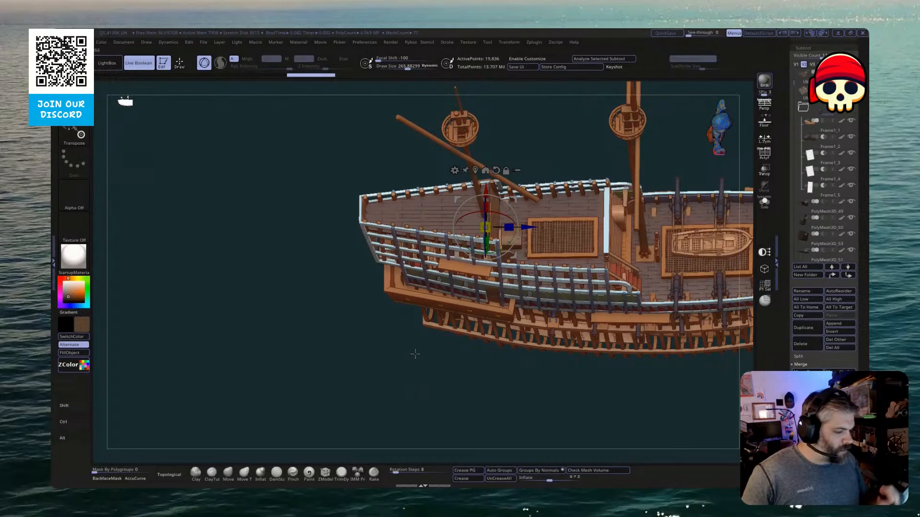
left_click_drag(492, 386, 487, 401)
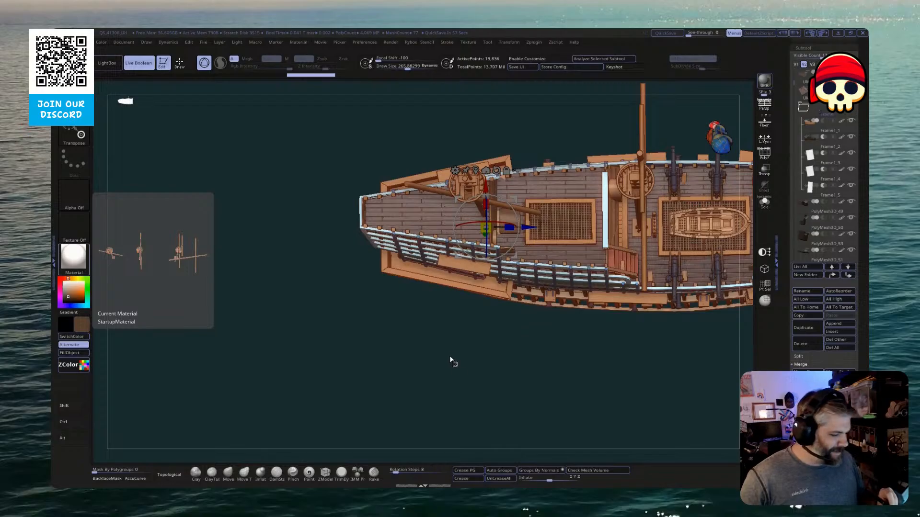
mouse_move(454, 356)
left_mouse_down()
mouse_move(455, 347)
mouse_move(502, 387)
mouse_move(474, 412)
mouse_move(467, 444)
mouse_move(456, 444)
left_mouse_up()
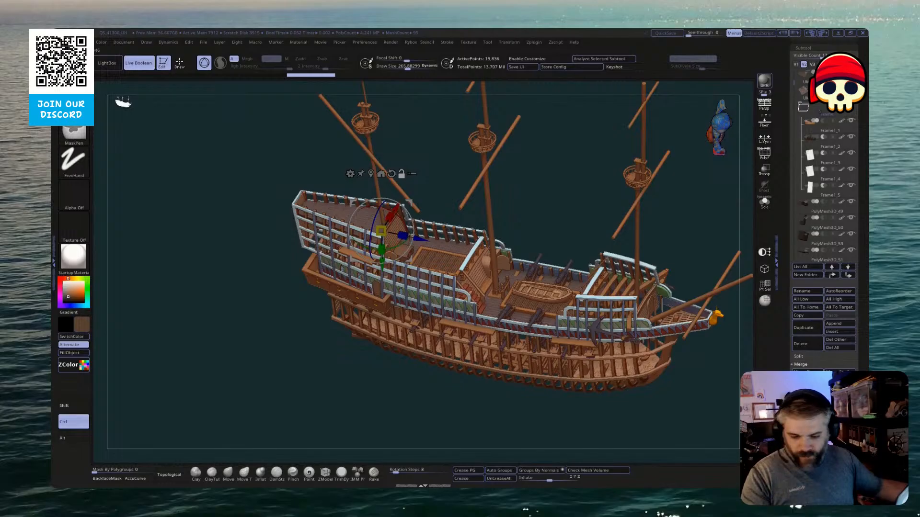
key("ctrl+s")
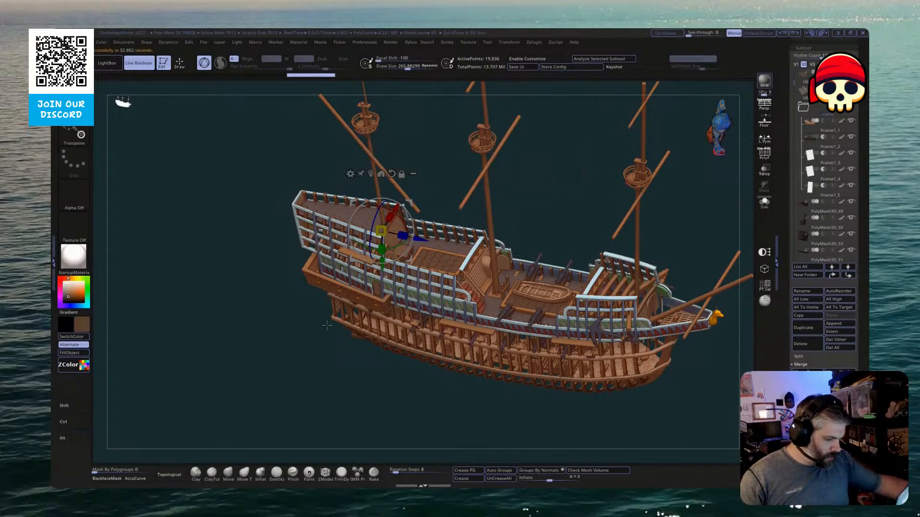
Try to shift the merged masts mesh slightly along the ship's length, and undo the move
left_click_drag(324, 339, 341, 319)
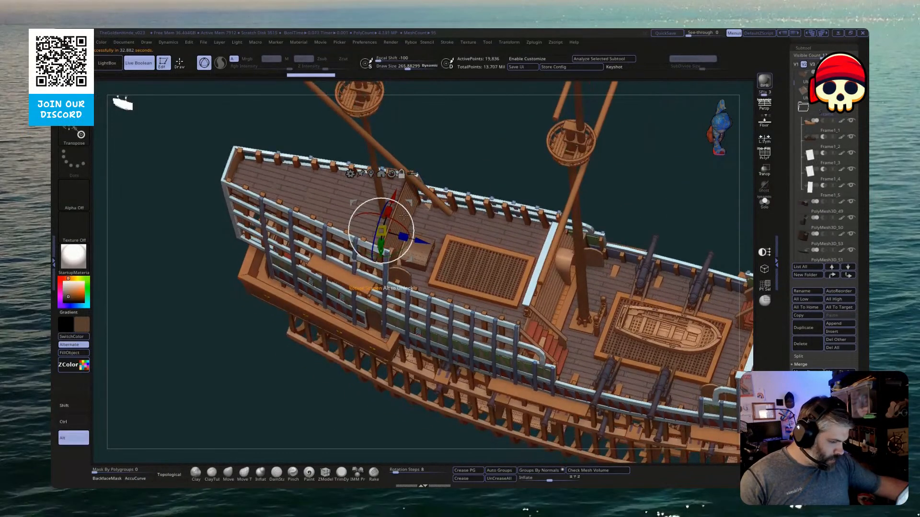
left_click(421, 258, "alt")
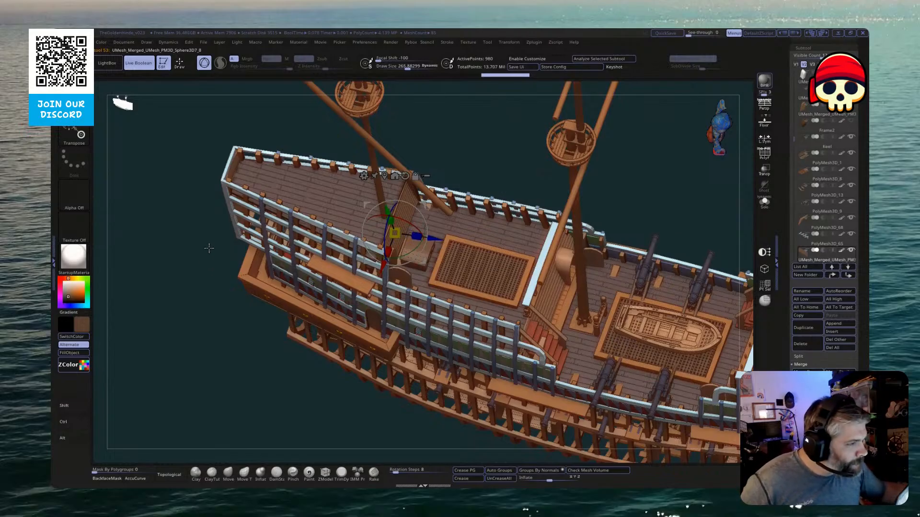
left_click_drag(195, 351, 374, 246)
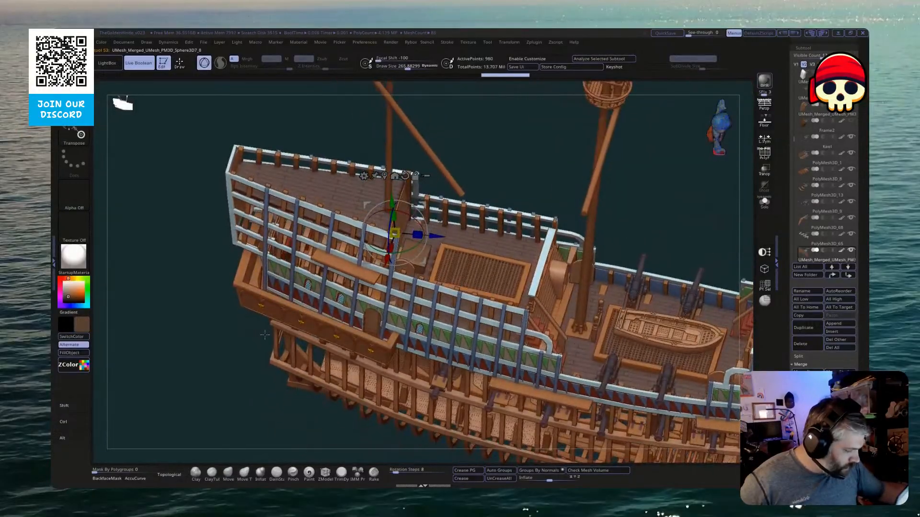
left_click(381, 244, "alt")
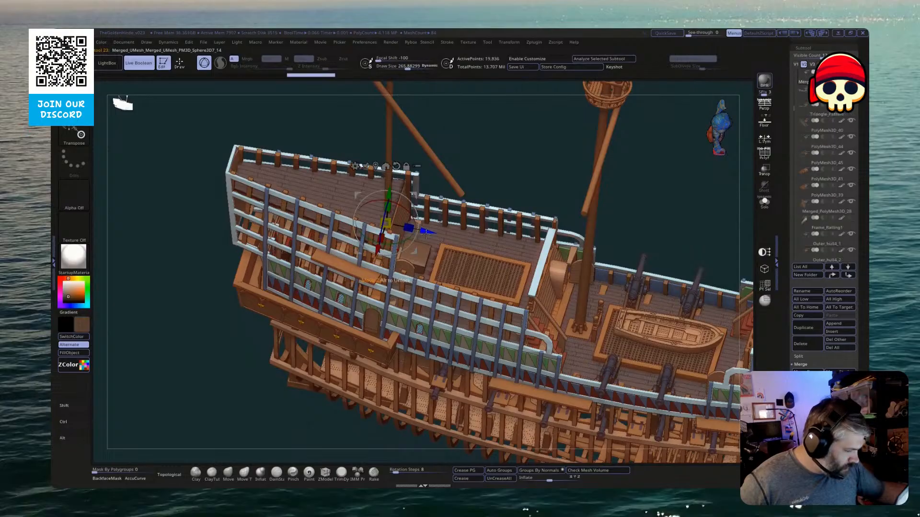
left_click_drag(428, 235, 432, 235)
key("ctrl+z")
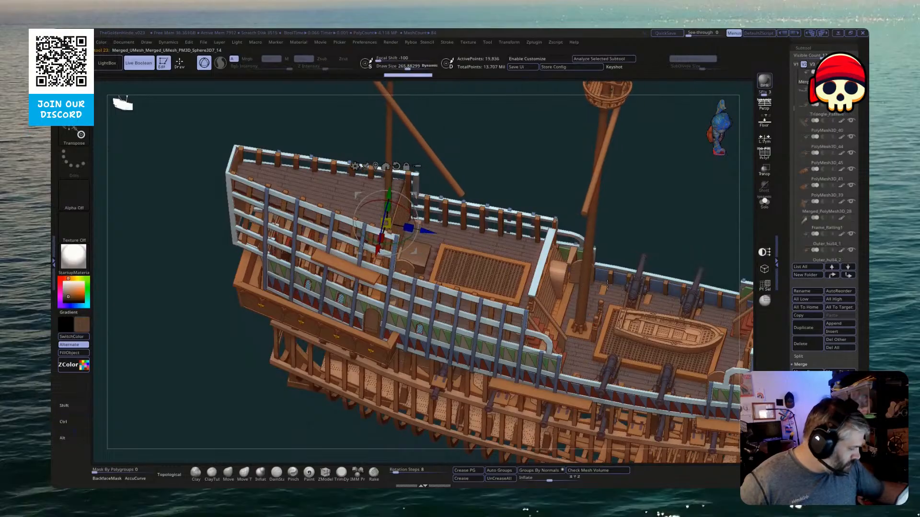
Examine the masts and yards mesh in isolation and in place above the stern deck
left_click(765, 202)
left_click_drag(620, 355, 383, 438)
left_click_drag(452, 396, 451, 418)
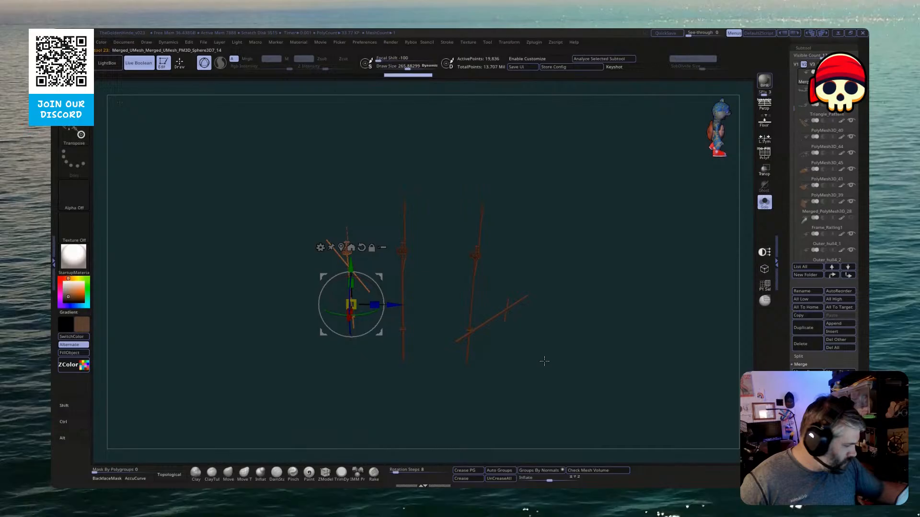
left_click(764, 203)
left_click_drag(528, 221, 472, 269, "alt")
left_click_drag(490, 236, 485, 250)
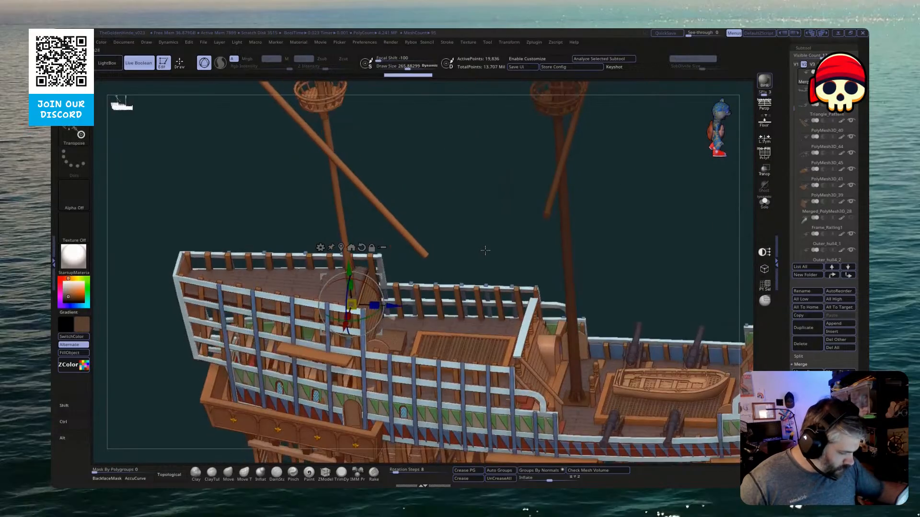
Try to shift the merged masts mesh slightly toward the bow along the ship's length
left_click_drag(391, 307, 402, 314)
key("q")
left_click_drag(486, 236, 479, 264)
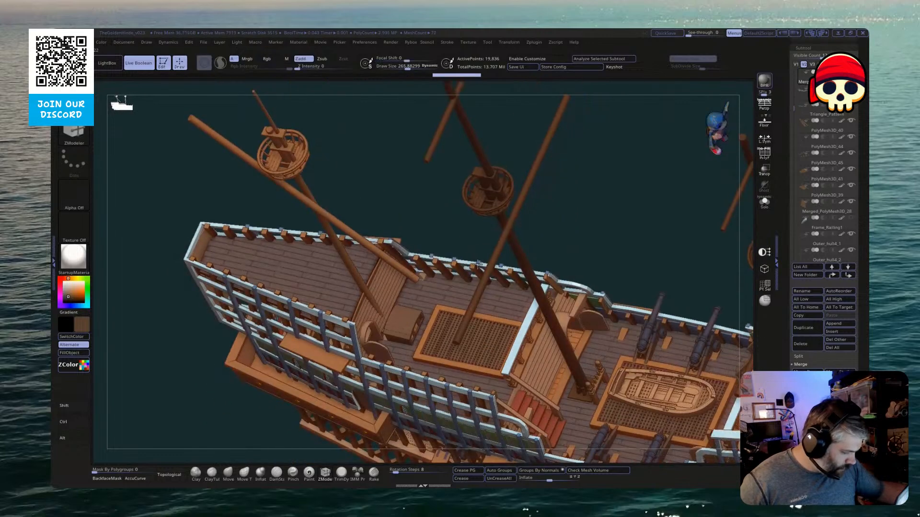
key("w")
left_click_drag(400, 313, 376, 294)
left_click(378, 294)
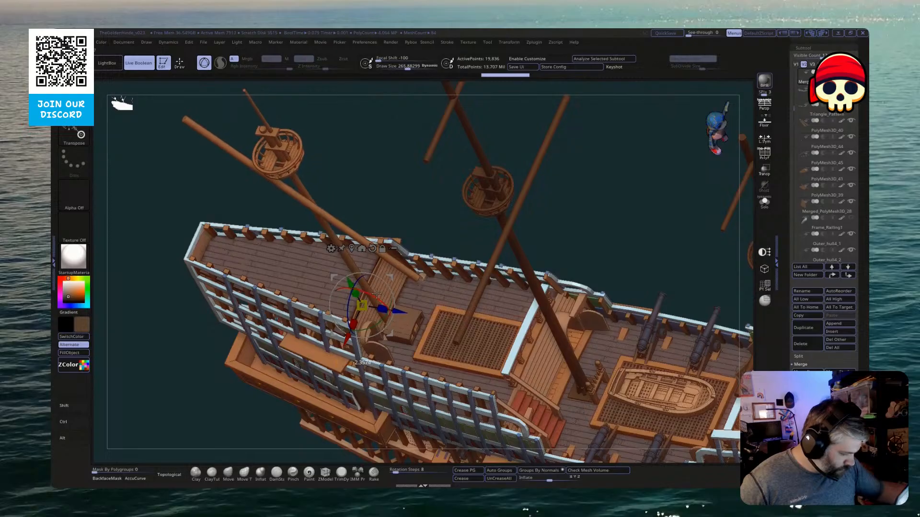
left_click_drag(460, 223, 467, 242)
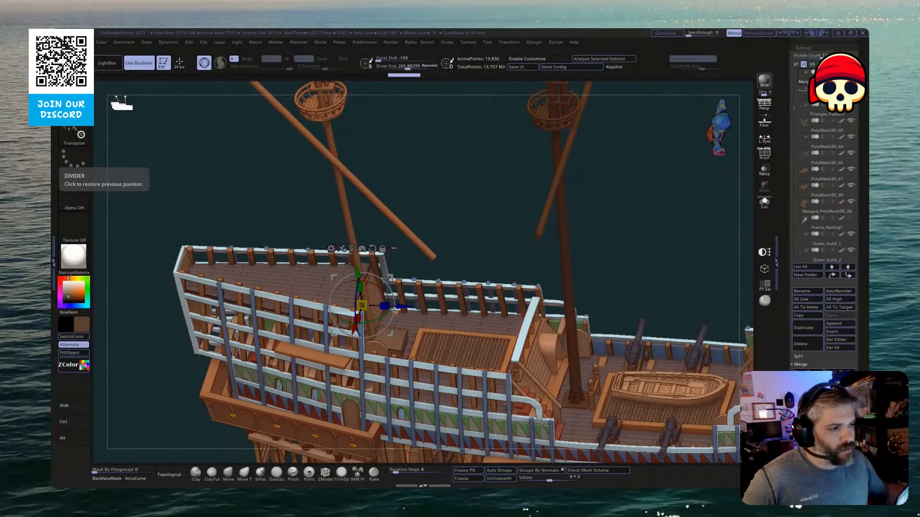
Examine the placement of the masts against the whole ship from several angles
key("ctrl")
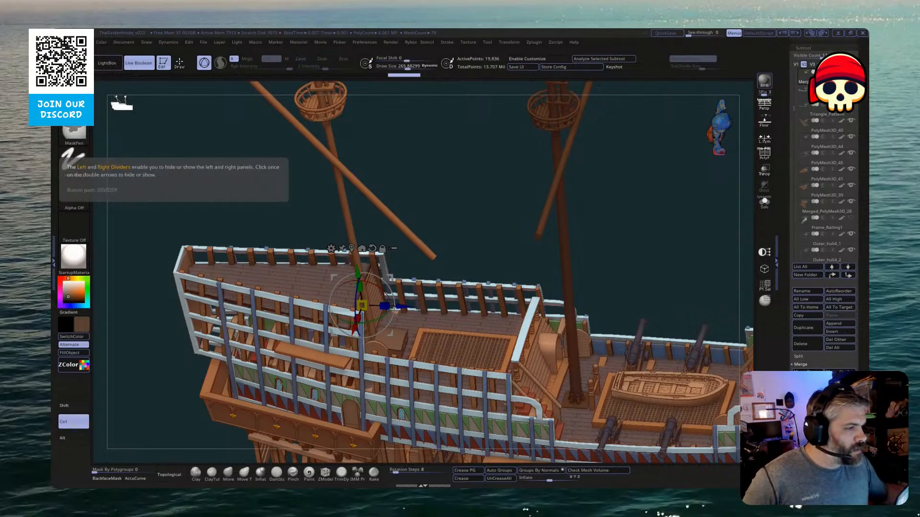
key("ctrl")
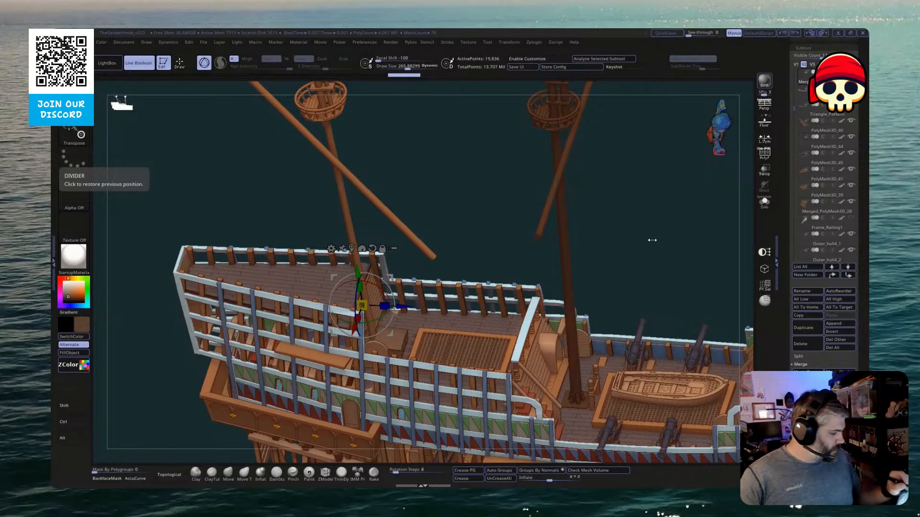
left_click_drag(656, 182, 509, 243, "shift")
left_click_drag(451, 274, 457, 276)
left_click_drag(551, 200, 454, 277)
left_click_drag(579, 179, 493, 184)
left_click_drag(475, 221, 499, 169)
left_click_drag(510, 389, 521, 353)
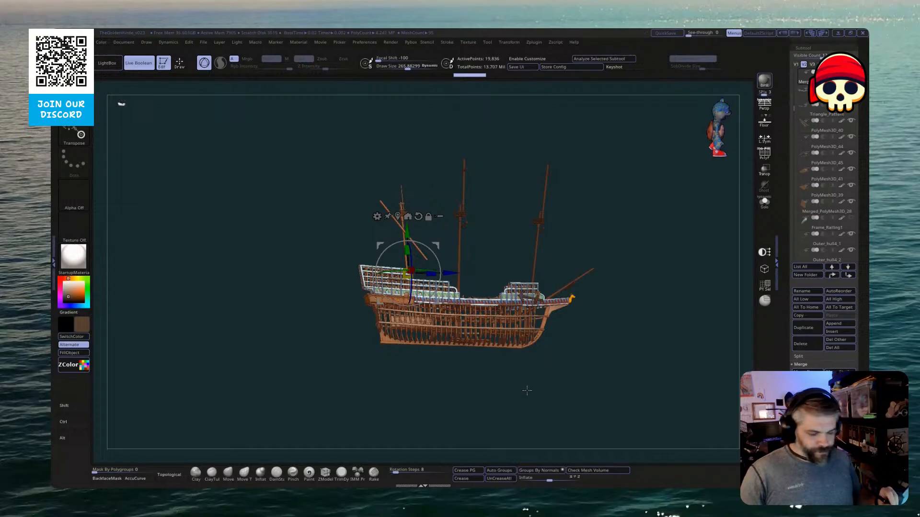
left_click_drag(527, 387, 469, 415, "shift")
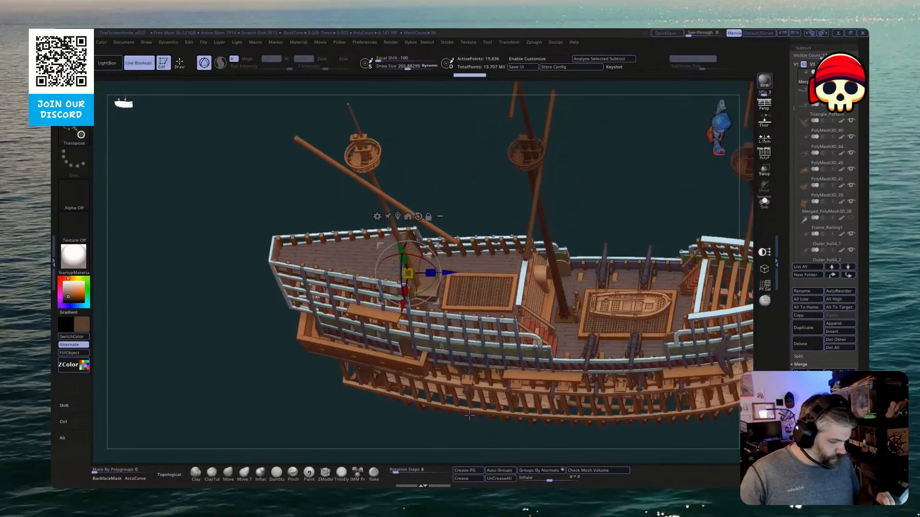
Undo the recent shifts of the merged masts mesh
key("ctrl+z")
key("ctrl+z")
key("ctrl+z")
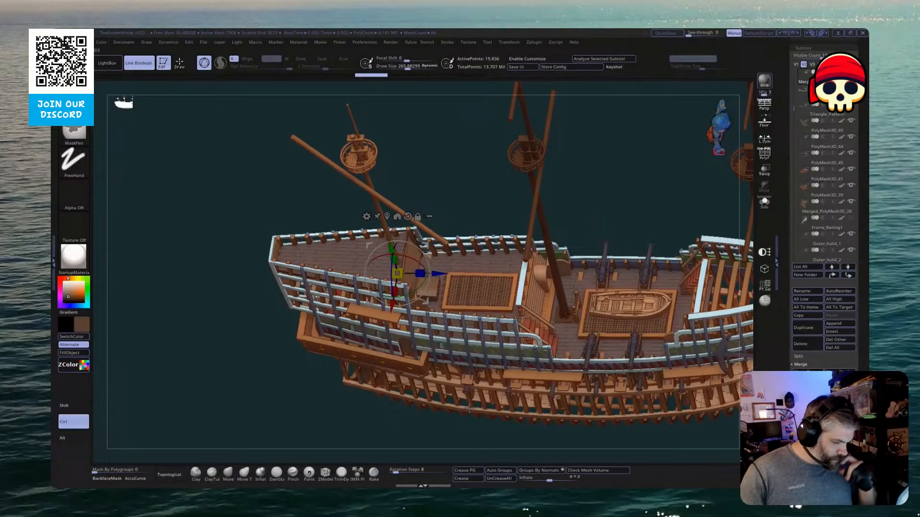
mouse_move(268, 448)
left_mouse_down()
mouse_move(268, 349)
mouse_move(535, 234)
mouse_move(520, 233)
mouse_move(689, 194)
left_mouse_up()
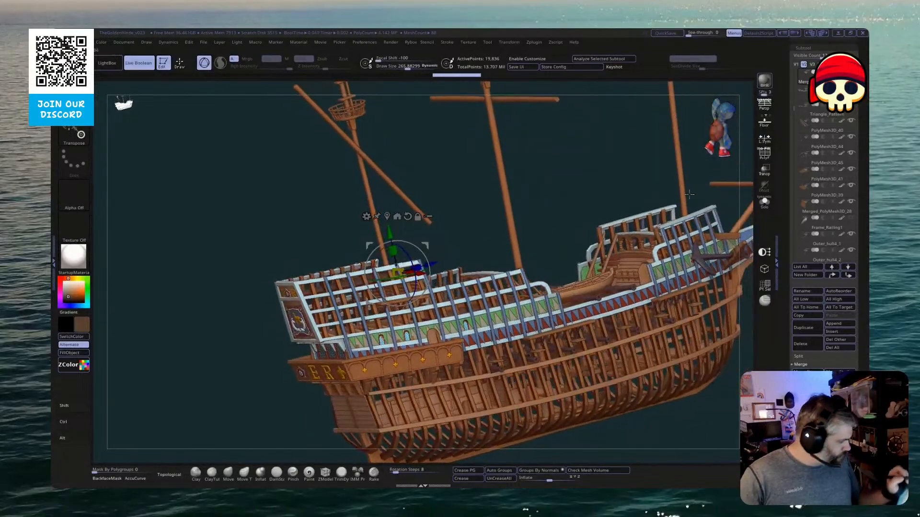
Check the masts mesh in isolation and then in place above the stern deck
left_click(764, 201)
left_click_drag(546, 330, 559, 332, "shift")
left_click_drag(454, 304, 518, 304, "alt")
left_click(764, 202)
key("alt")
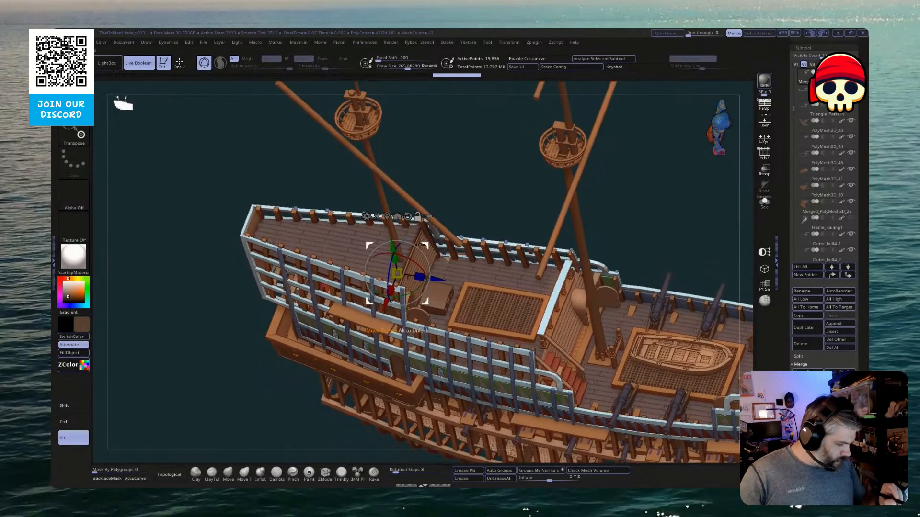
Pick pieces near the stern mast and try to mask the lower stern deck's aft edge from above
left_click(412, 286, "alt")
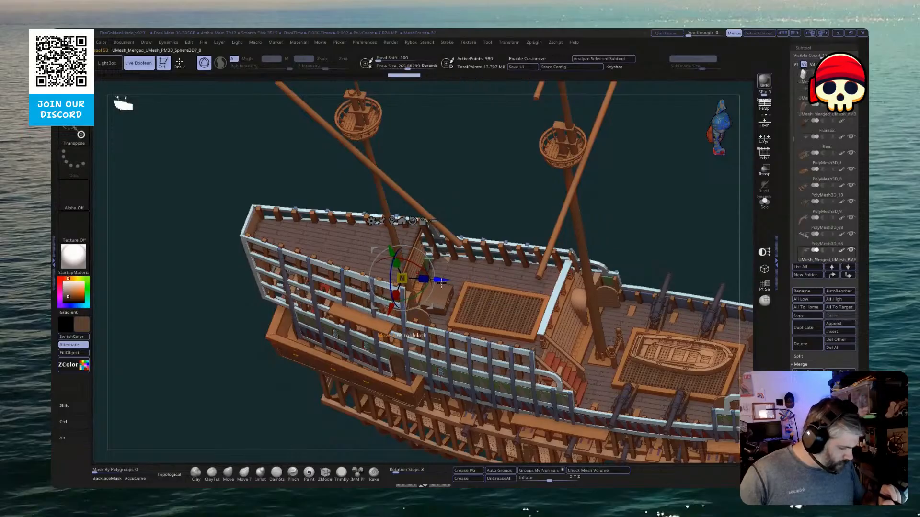
left_click_drag(441, 283, 492, 219)
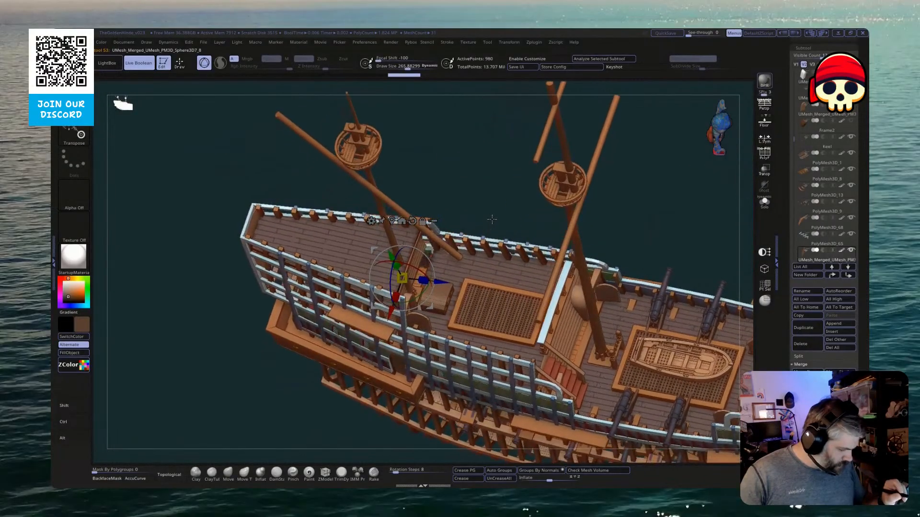
left_click(461, 273, "alt")
left_click_drag(368, 421, 371, 431)
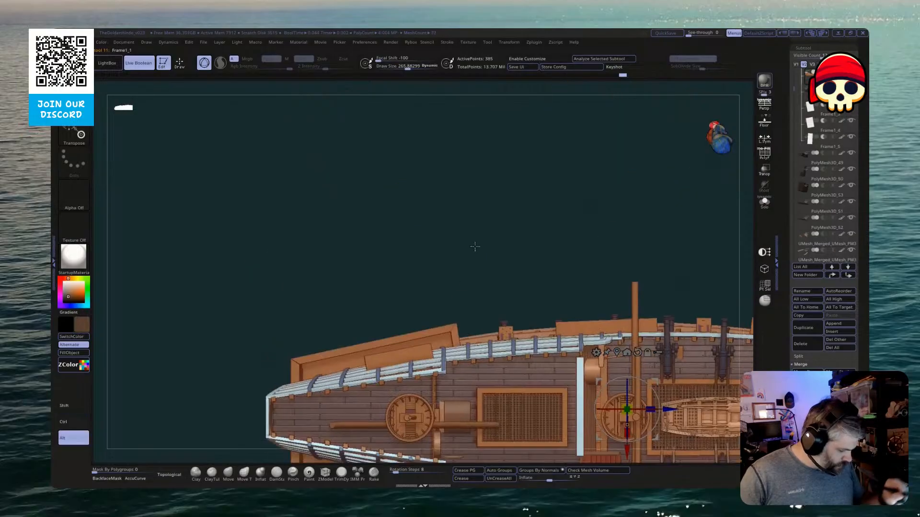
left_click_drag(474, 249, 496, 101, "alt")
left_click_drag(376, 412, 459, 185, "ctrl")
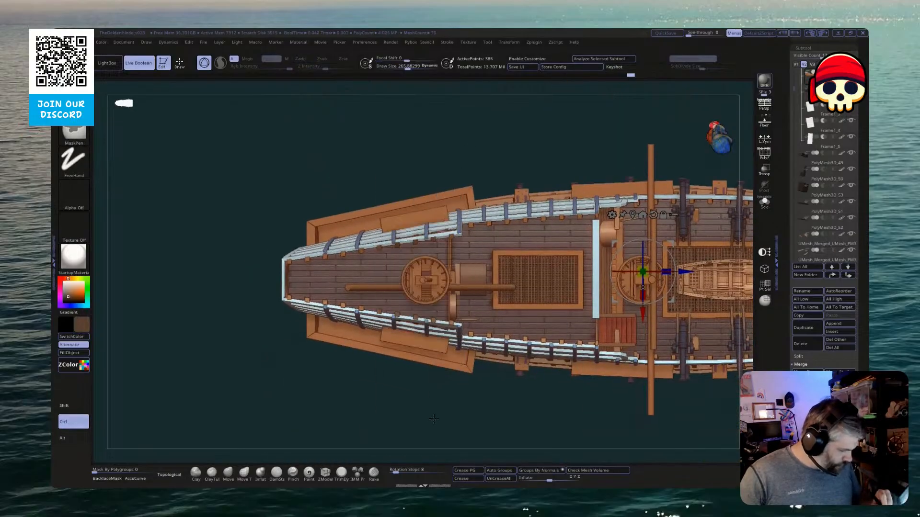
left_click_drag(431, 419, 431, 388)
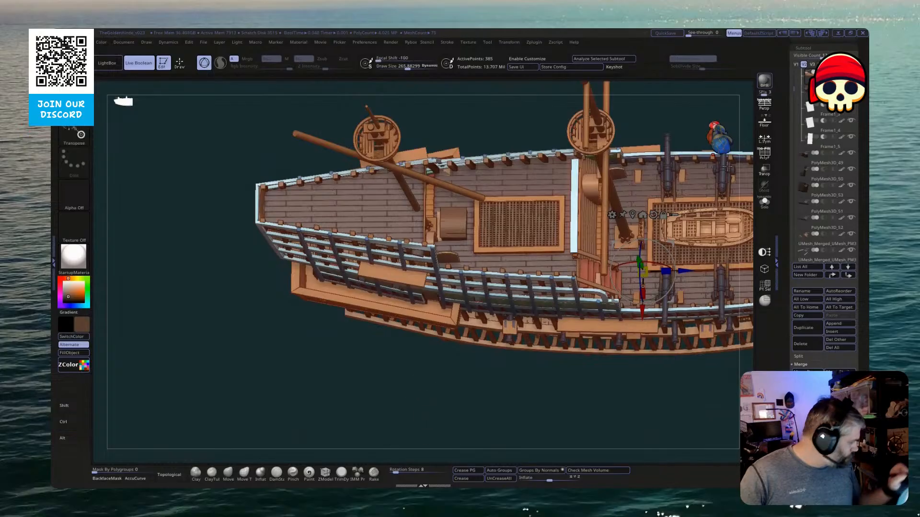
Isolate the UMesh_PolyMesh3D_48 deck and move only its aft edge about 0.14 toward the stern using a mask
scroll(792, 93, "up", 5)
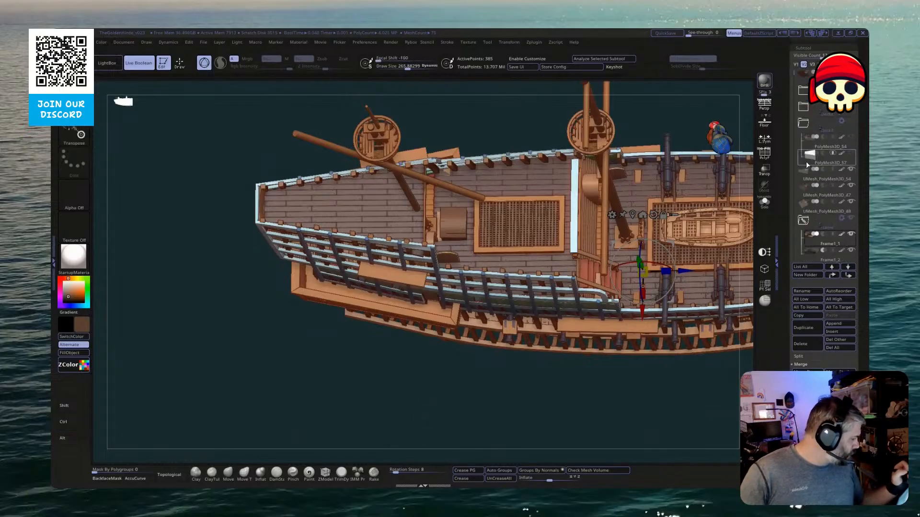
left_click(812, 211)
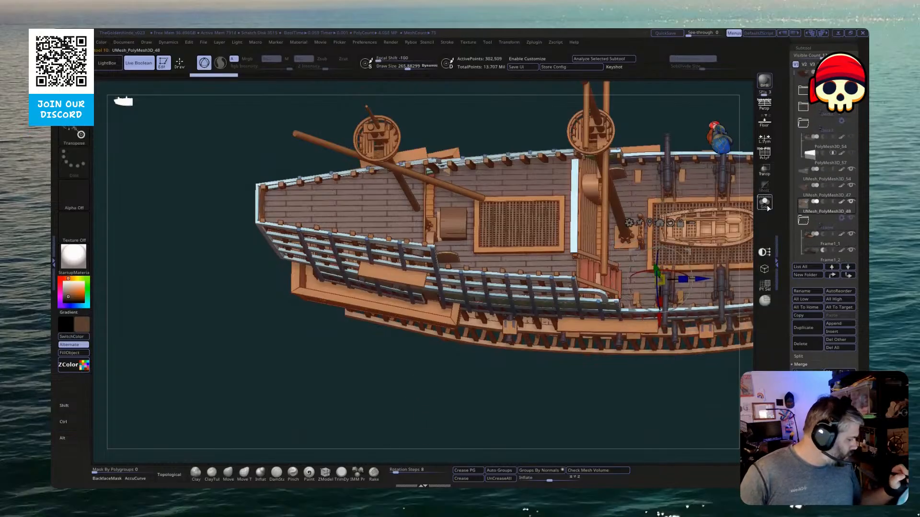
left_click(764, 203)
left_click_drag(407, 405, 456, 207, "ctrl")
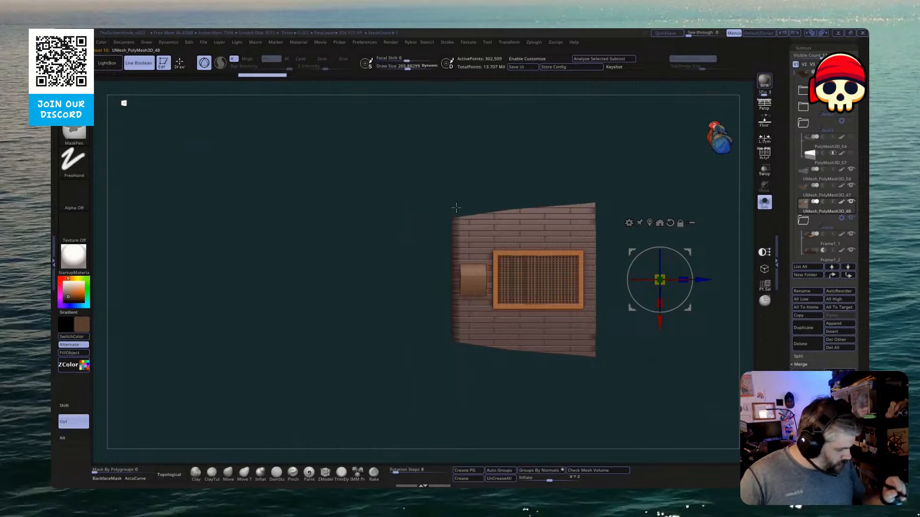
left_click_drag(698, 281, 688, 281)
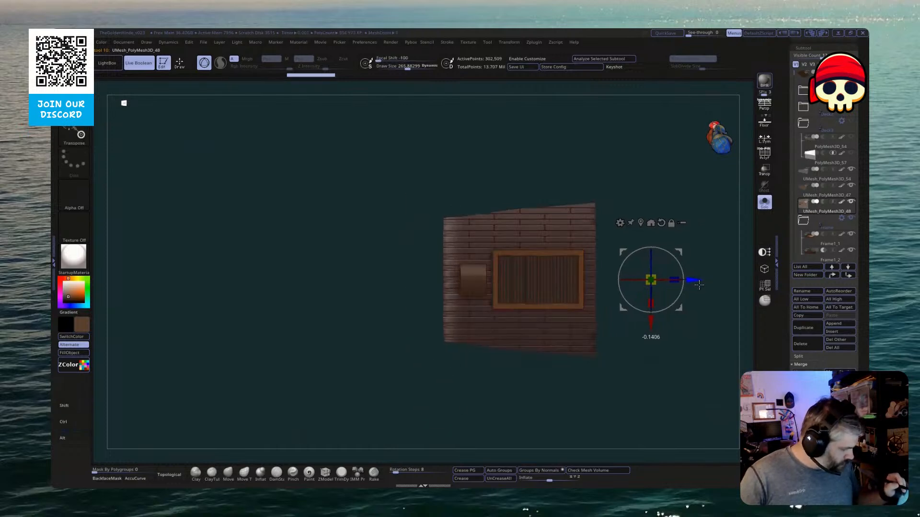
left_click_drag(661, 402, 543, 387, "ctrl")
left_click(764, 202)
Delete the baked upper stern deck subtool UMesh_PolyMesh3D_54
left_click(384, 193, "alt")
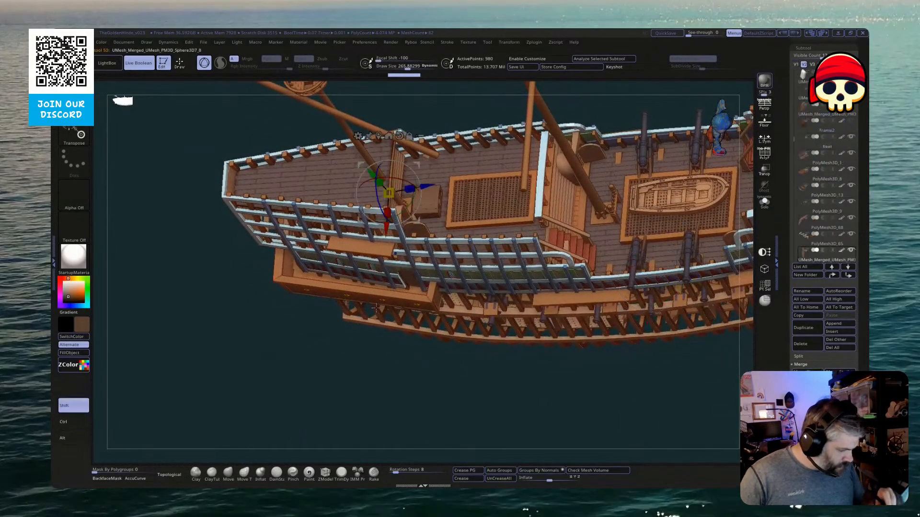
left_click_drag(383, 193, 539, 349, "shift")
left_click(765, 202)
left_click(765, 202)
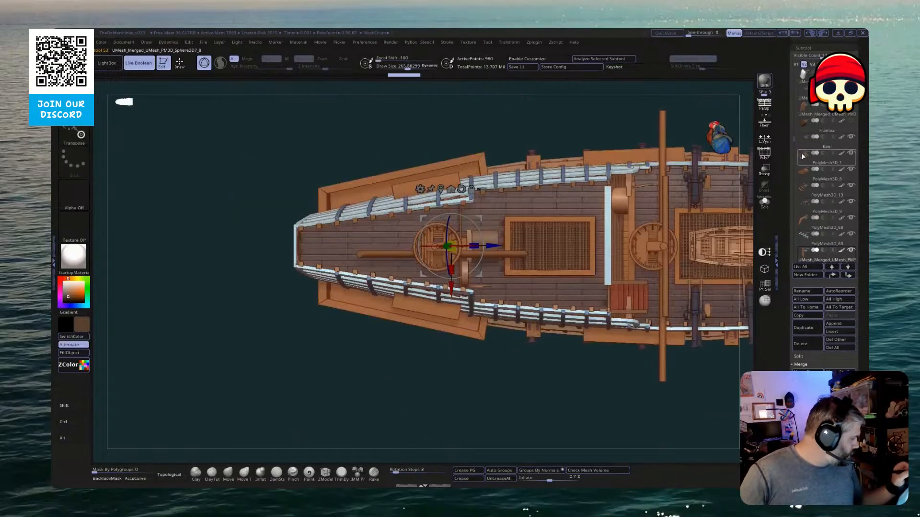
left_click_drag(803, 156, 801, 72)
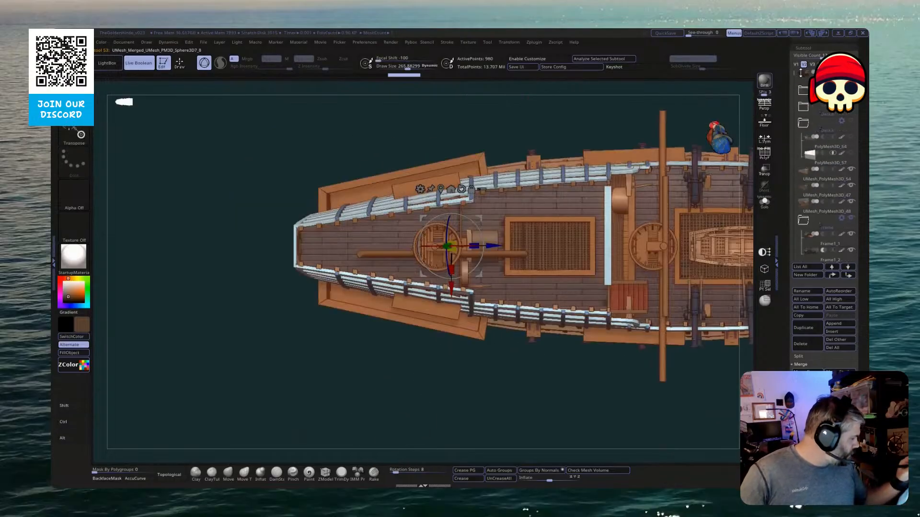
left_click(816, 179)
left_click_drag(536, 382, 526, 387)
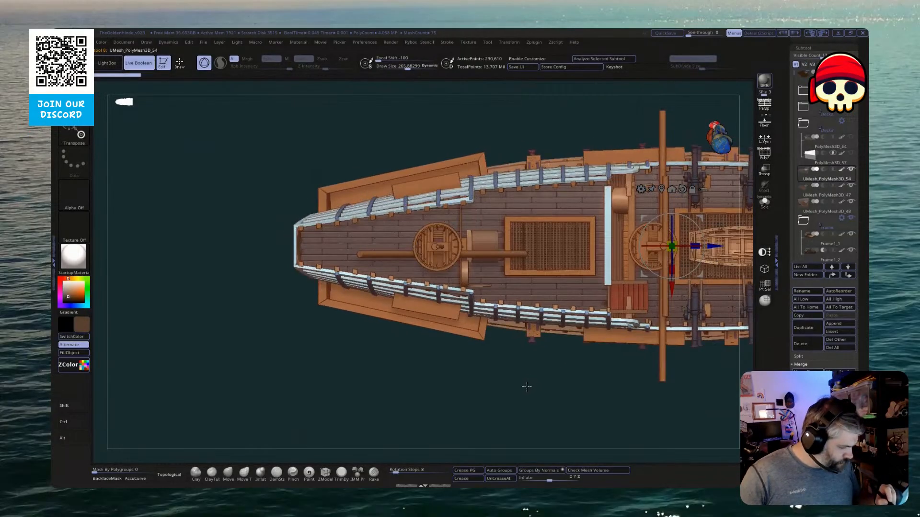
left_click(809, 347)
left_click(733, 364)
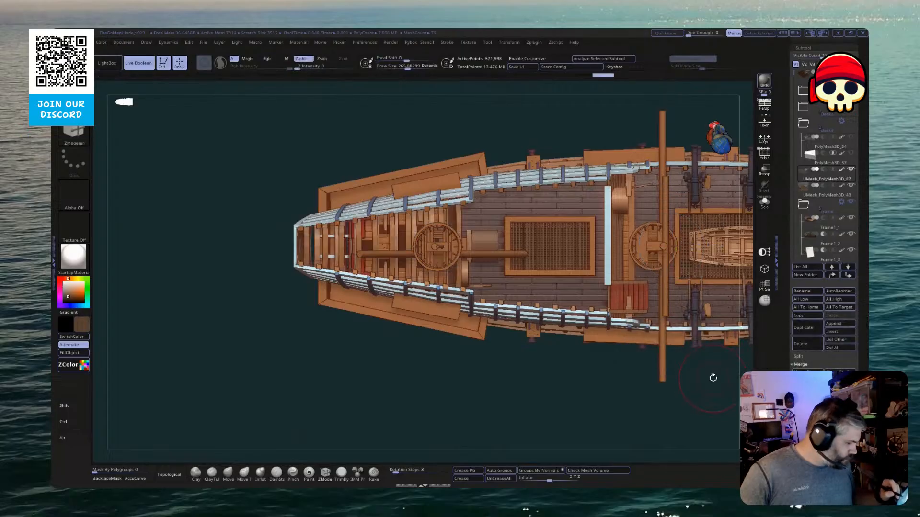
Move only the forward end of the upper deck's boolean cutter PolyMesh3D_57 slightly toward the stern using a mask
left_click(829, 163)
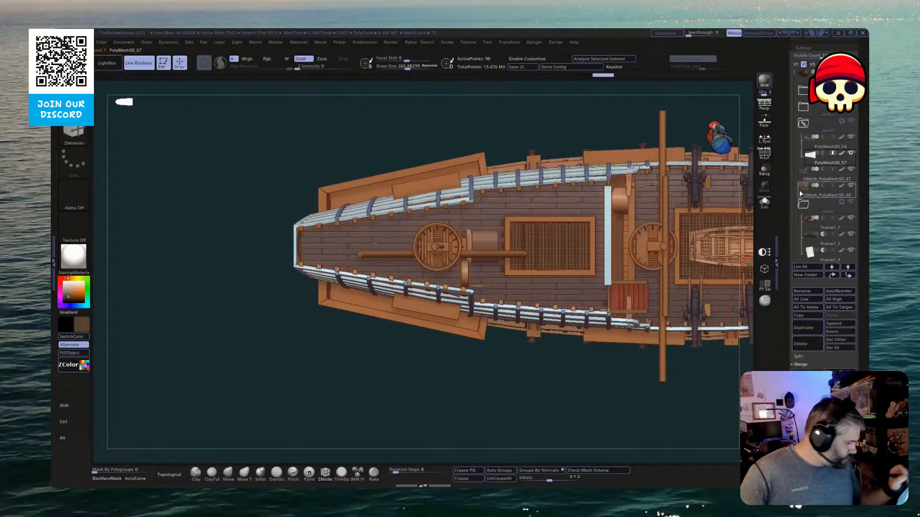
mouse_move(597, 421)
left_mouse_down("ctrl")
mouse_move(509, 217)
mouse_move(453, 118)
left_mouse_up("ctrl")
key("w")
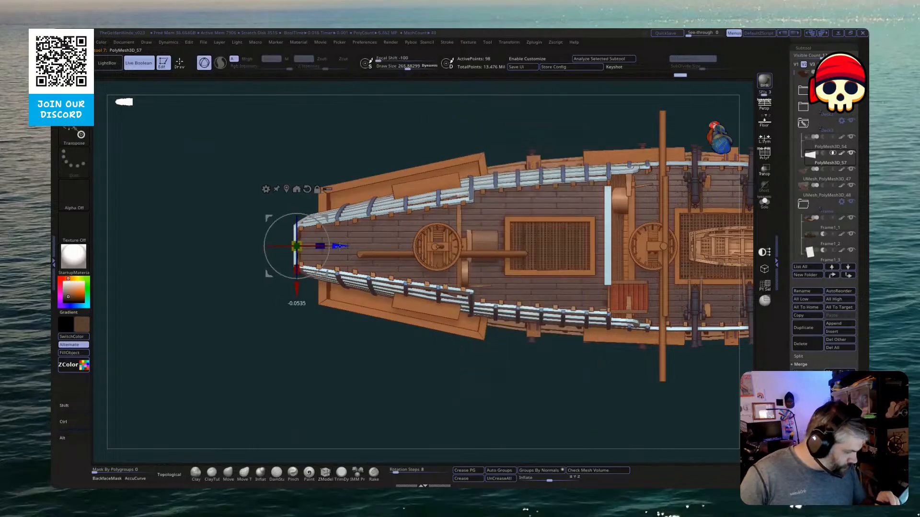
left_click_drag(355, 385, 330, 245)
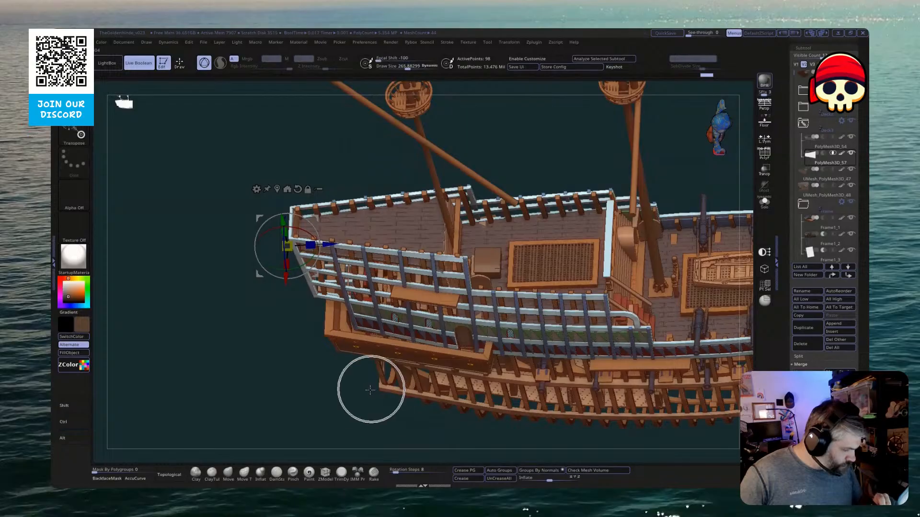
left_click(764, 204)
left_click(761, 202)
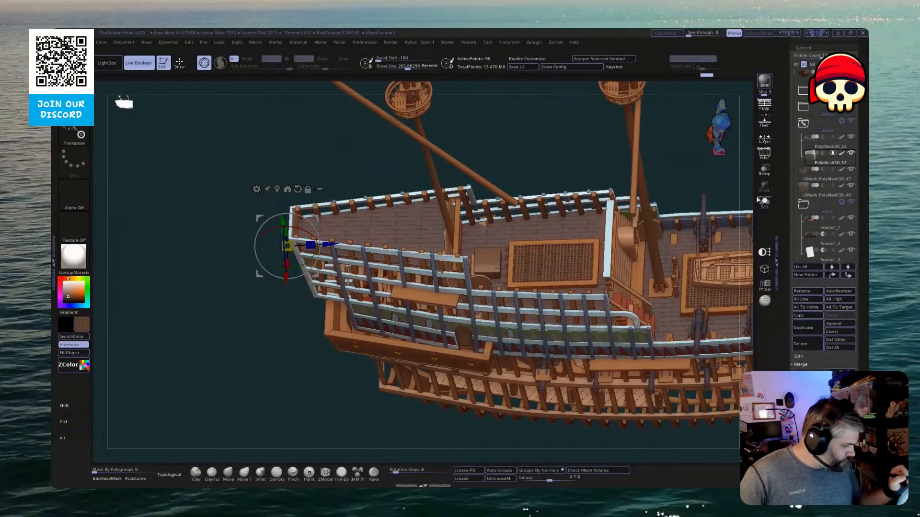
Narrow the forward end of the PolyMesh3D_57 cutter across the ship to about 0.92 of its width, checking it with polyframe
left_click(768, 159)
right_click_drag(639, 255, 567, 361)
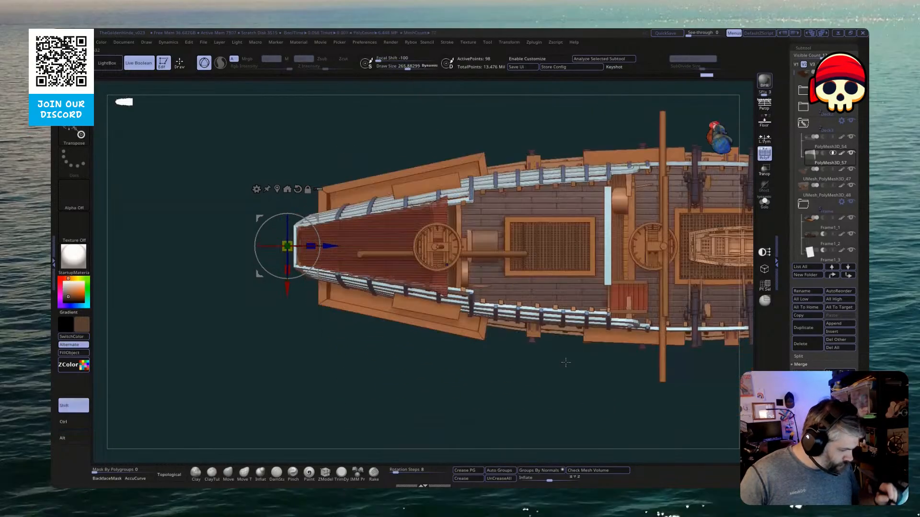
left_click_drag(551, 380, 524, 437, "ctrl")
left_click_drag(493, 393, 441, 163, "ctrl")
left_click(385, 366, "ctrl")
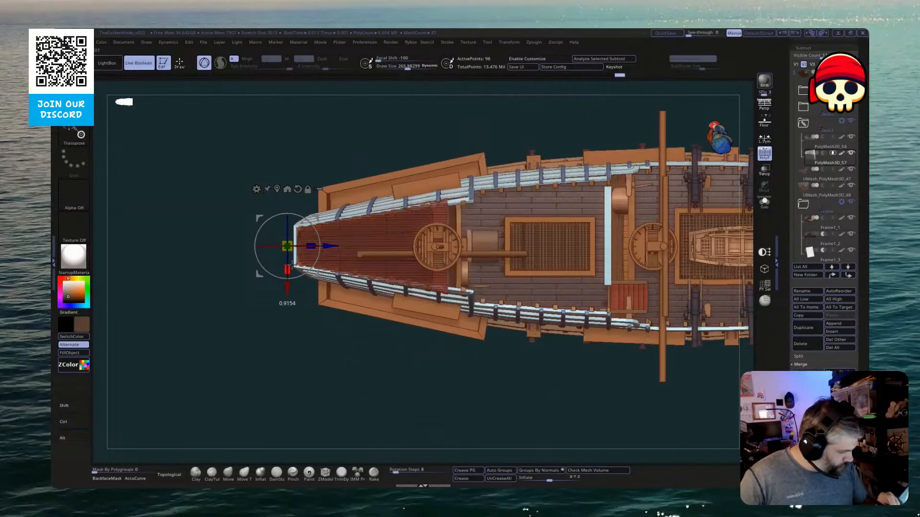
left_click_drag(293, 264, 294, 263)
left_click_drag(330, 372, 350, 400, "ctrl")
key("q")
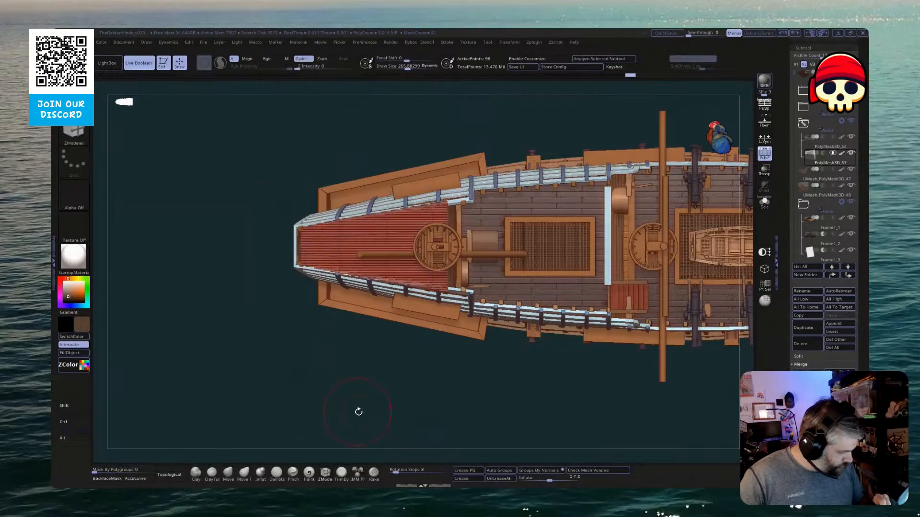
right_click_drag(357, 411, 381, 350)
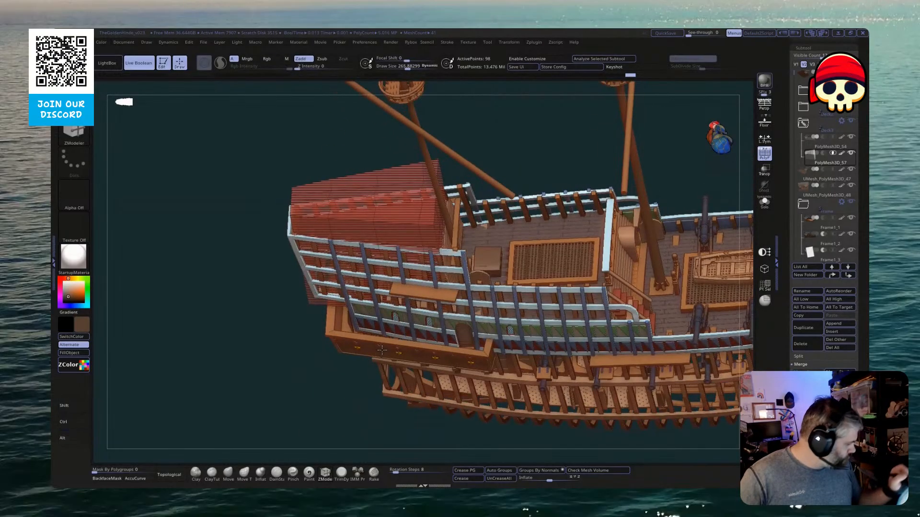
left_click(765, 154)
Select the support beams subtool PolyMesh3D_41 under the upper stern deck and isolate it
right_click_drag(597, 152, 538, 148)
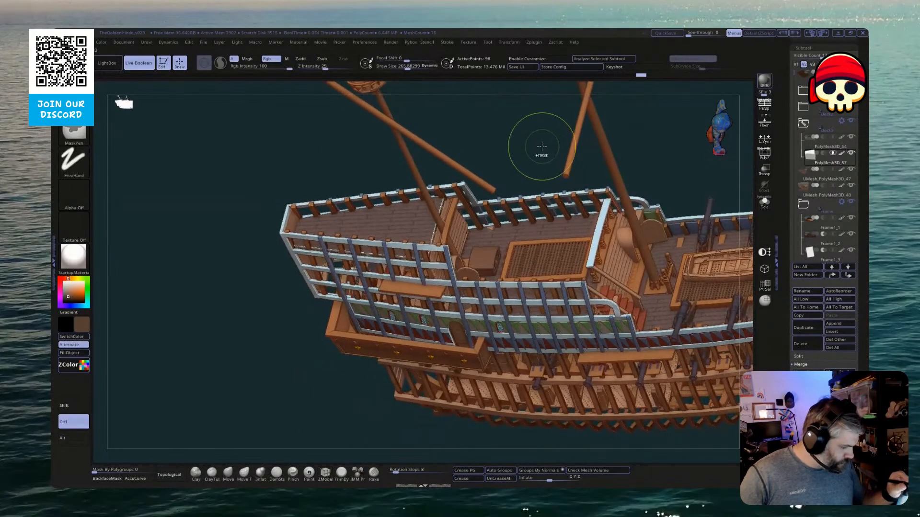
left_click(449, 217, "alt")
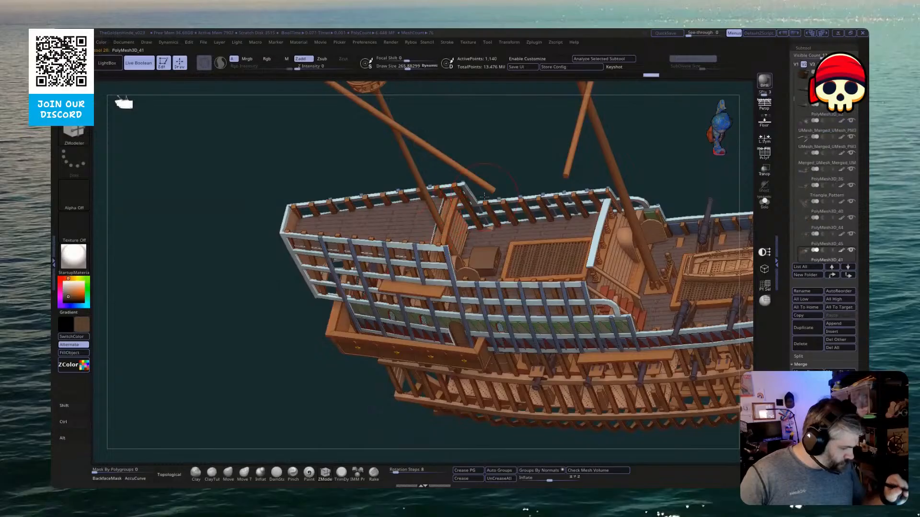
right_click_drag(671, 164, 676, 188)
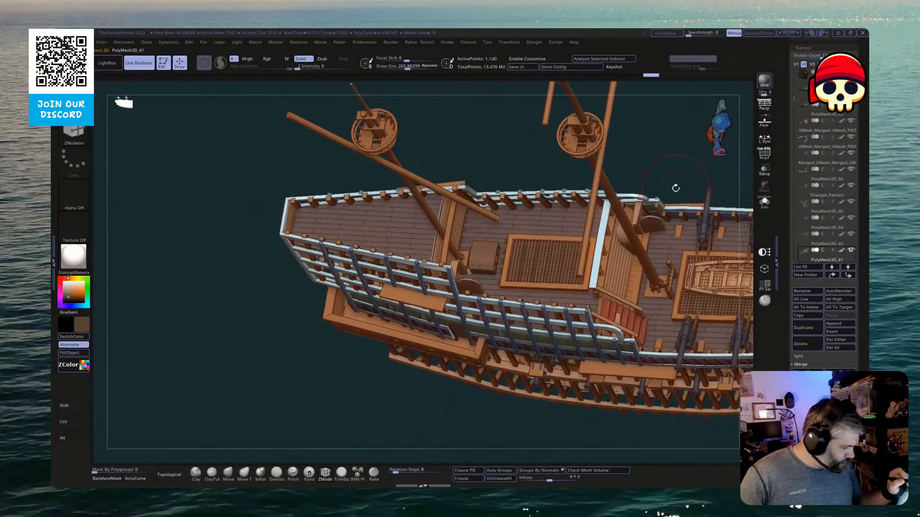
left_click(765, 201)
Try hiding only the foremost beam of the PolyMesh3D_41 set and compare it against the full ship
right_click_drag(623, 263, 577, 219)
left_click_drag(577, 219, 462, 266, "ctrl+alt+shift")
right_click_drag(463, 266, 591, 281)
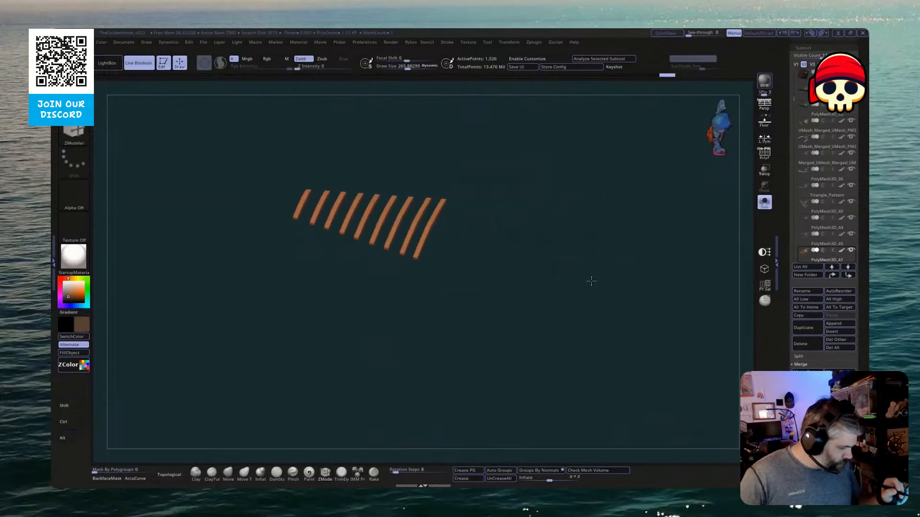
left_click(765, 204)
key("ctrl+shift")
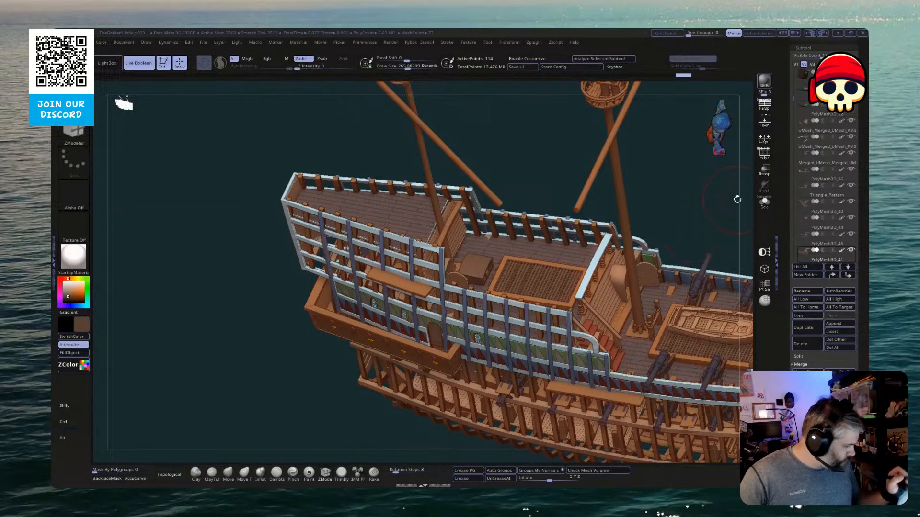
left_click(764, 203)
left_click(765, 204)
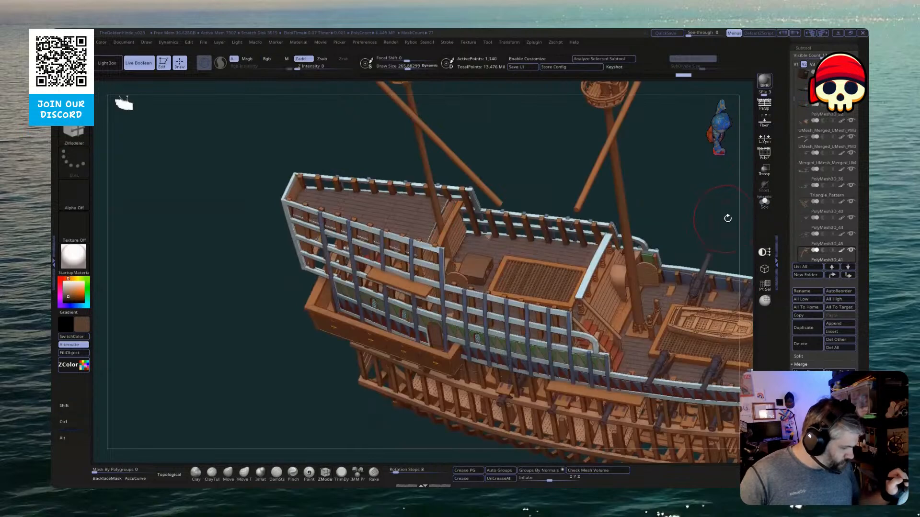
Try to move only the foremost beam of PolyMesh3D_41 about 0.2 toward the stern using a mask
left_click(764, 203)
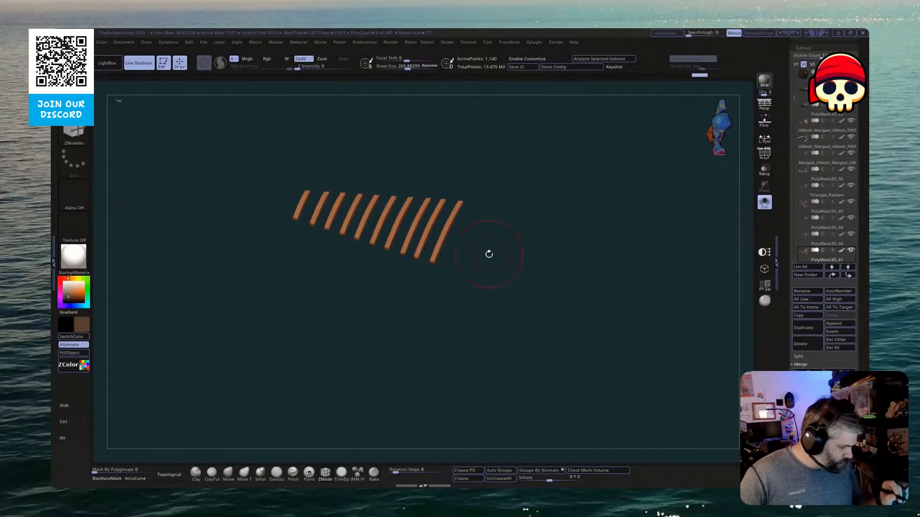
left_click_drag(489, 254, 431, 194)
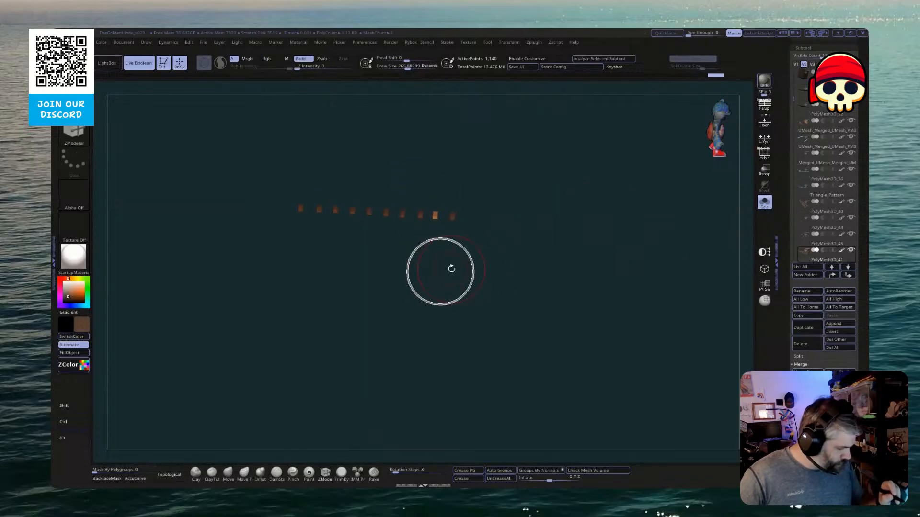
key("w")
left_click(764, 203)
left_click_drag(368, 342, 357, 262)
left_click_drag(321, 212, 312, 227)
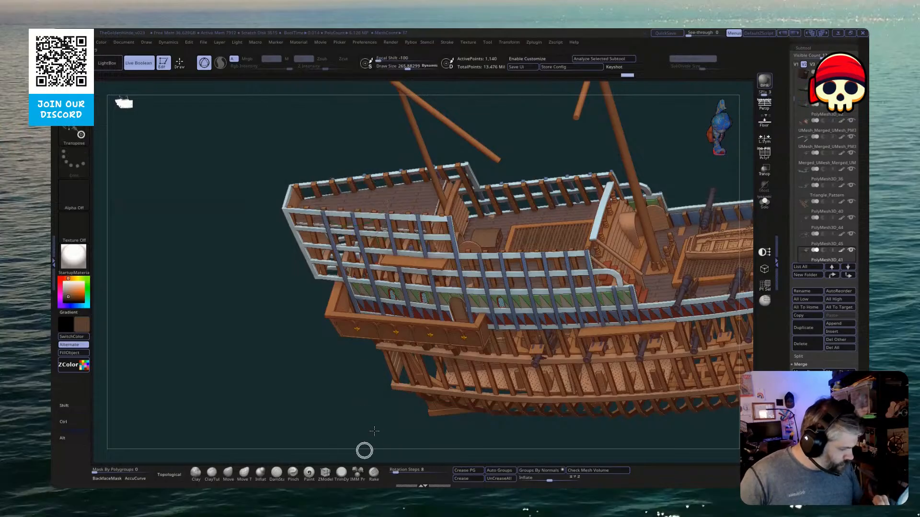
mouse_move(363, 450)
left_mouse_down()
mouse_move(380, 437)
mouse_move(479, 220)
left_mouse_up()
mouse_move(501, 174)
left_mouse_down("ctrl")
mouse_move(444, 257)
mouse_move(480, 218)
left_mouse_up("ctrl")
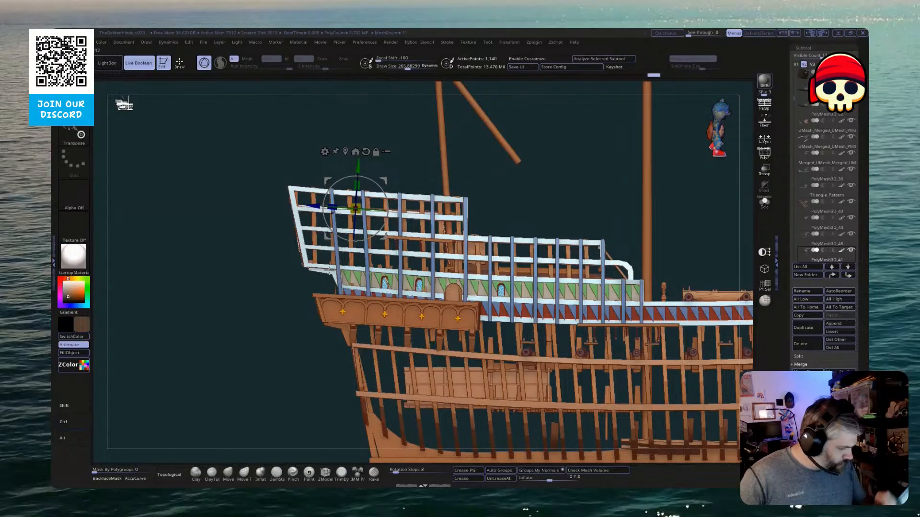
left_click_drag(329, 270, 304, 206)
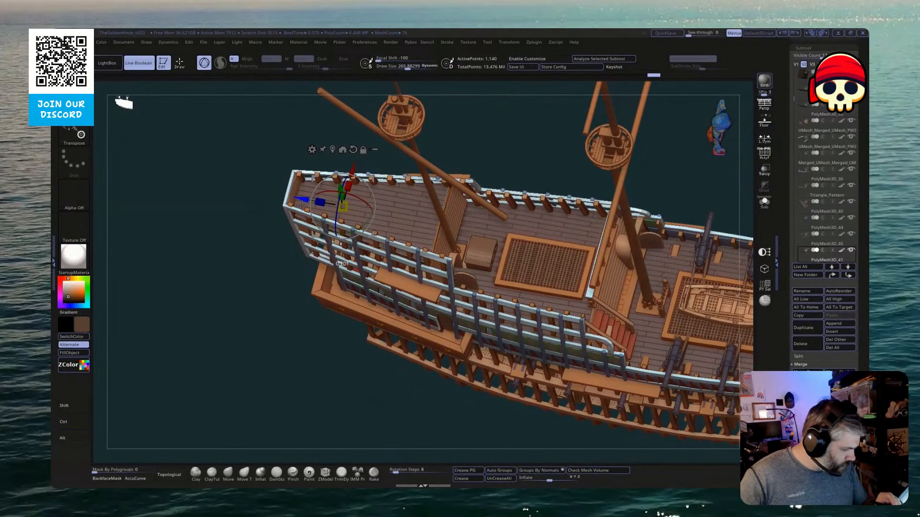
left_click(764, 203)
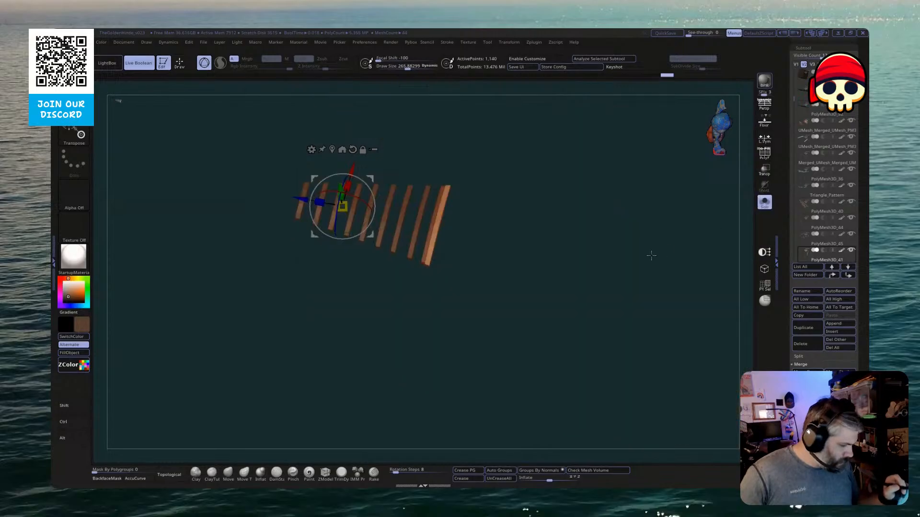
left_click_drag(648, 254, 623, 249)
key("ctrl+z")
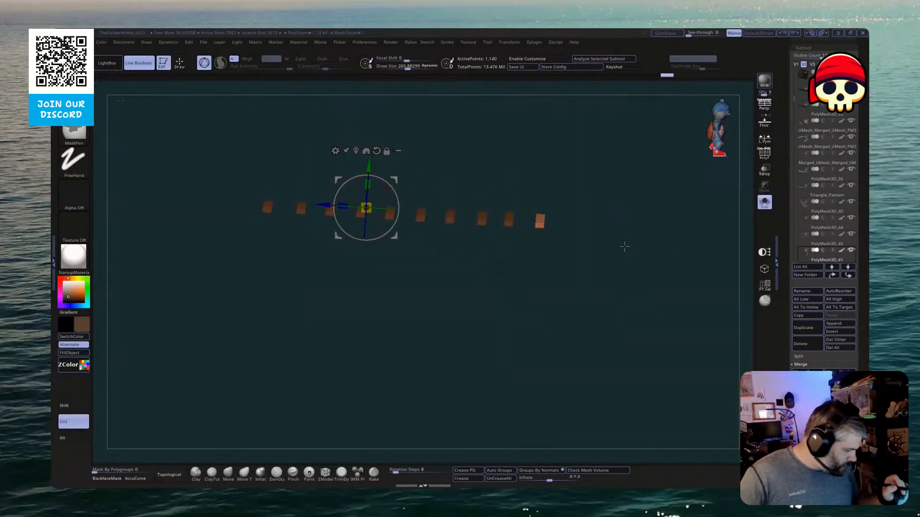
Hide the foremost beam of PolyMesh3D_41 and delete the hidden geometry
left_click_drag(606, 169, 522, 271, "ctrl+alt+shift")
left_click_drag(632, 351, 661, 423, "ctrl+shift")
left_click_drag(695, 378, 697, 381, "ctrl+shift")
scroll(827, 340, "down", 10)
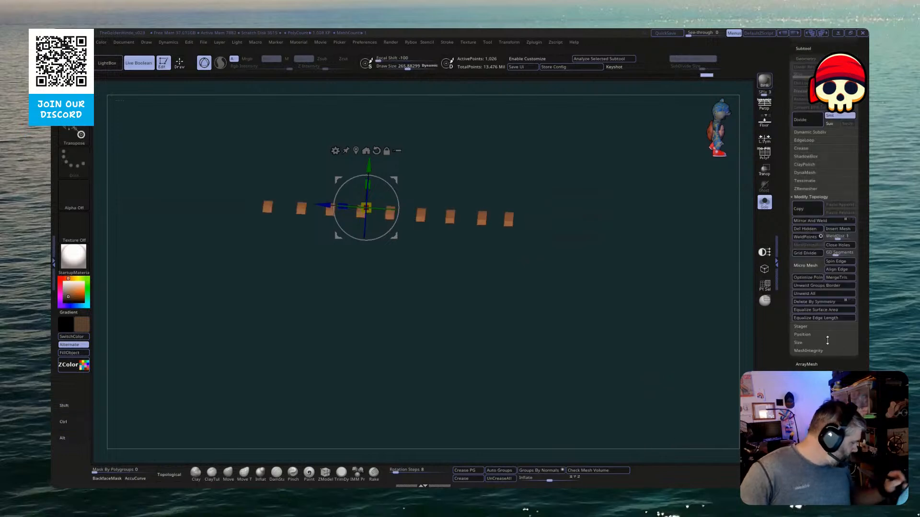
Mask all but the foremost remaining beam of PolyMesh3D_41 and move it about 0.07 toward the bow
key("ctrl")
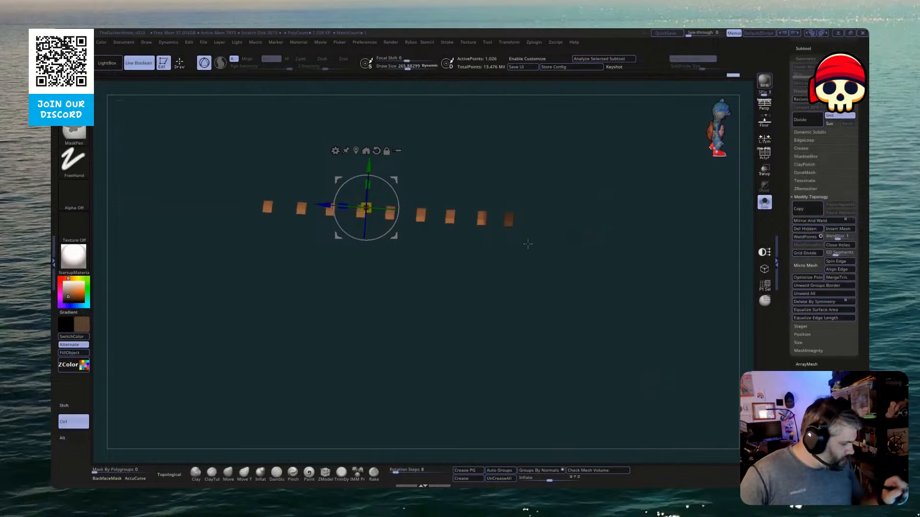
left_click_drag(531, 210, 494, 257, "ctrl")
left_click(495, 279, "ctrl")
left_click_drag(532, 294, 535, 330)
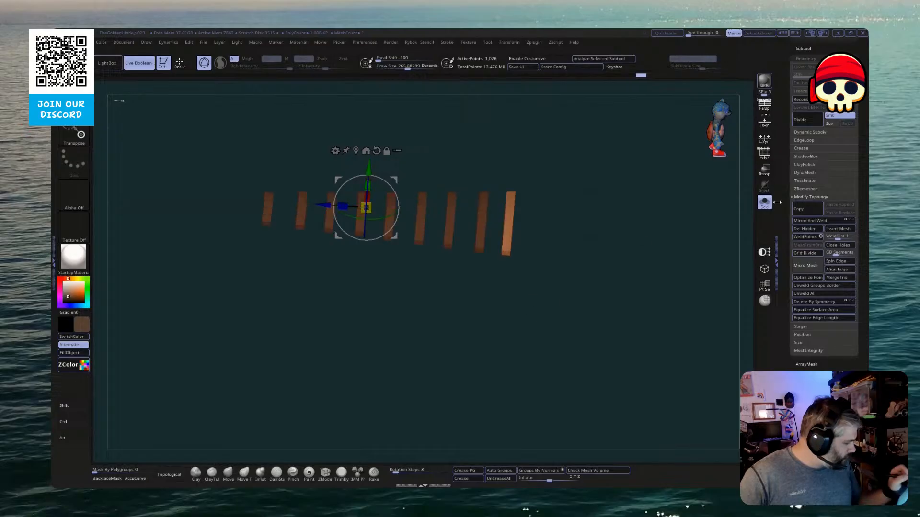
left_click(765, 203)
left_click_drag(238, 334, 338, 205)
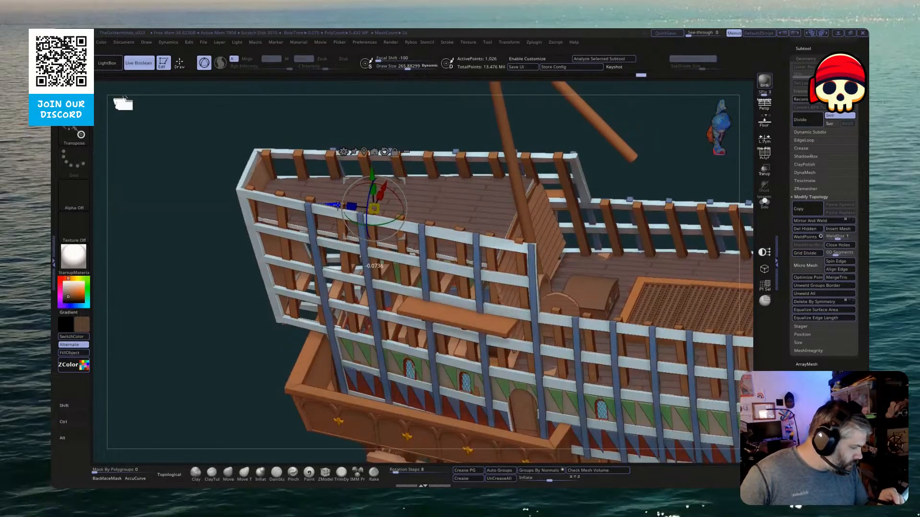
mouse_move(240, 401)
left_mouse_down()
mouse_move(230, 345)
mouse_move(254, 331)
mouse_move(289, 353)
mouse_move(288, 371)
mouse_move(302, 364)
left_mouse_up()
key("q")
left_click_drag(314, 402, 321, 368)
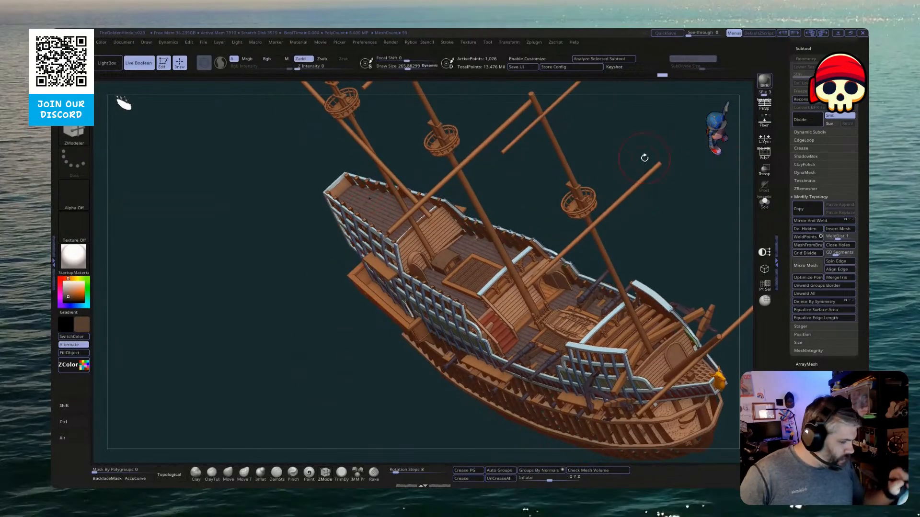
Bake the upper deck folder's boolean of PolyMesh3D_54 and cutter PolyMesh3D_57 into a mesh and inspect it in isolation
left_click_drag(650, 154, 680, 148)
left_click(801, 50)
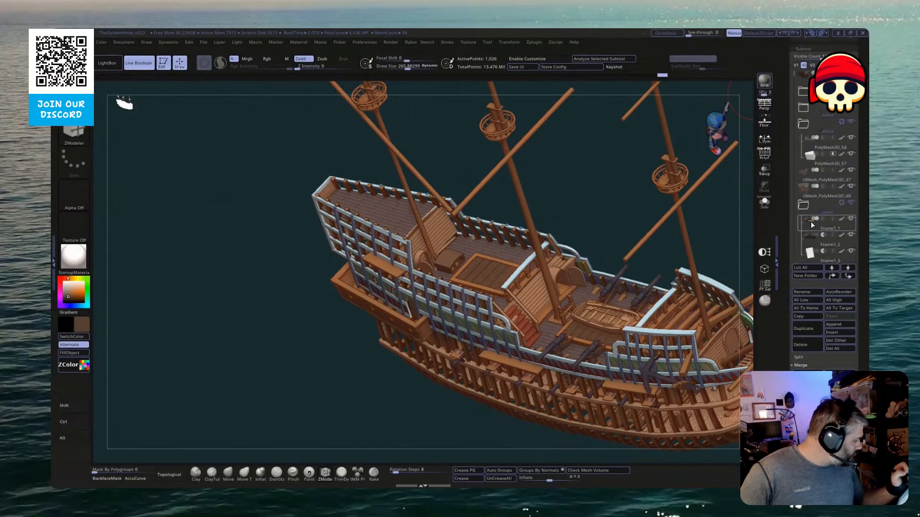
left_click(815, 134)
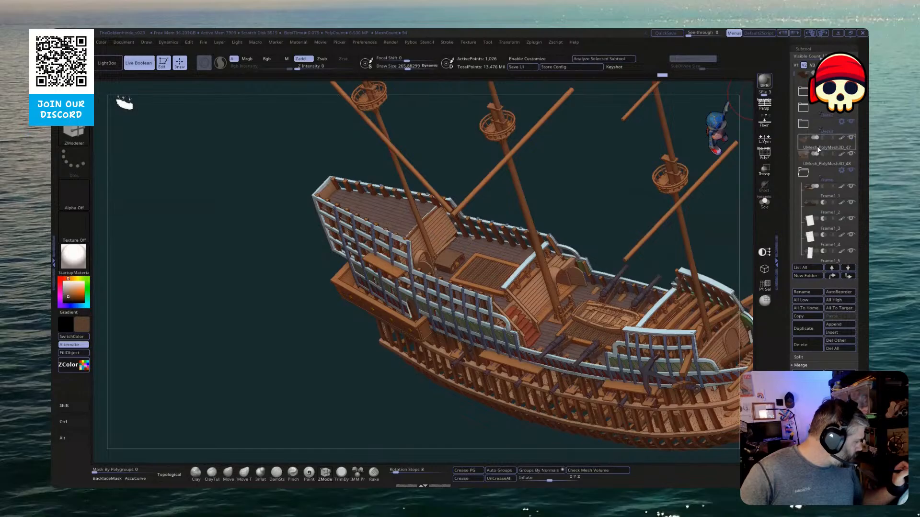
left_click(814, 173)
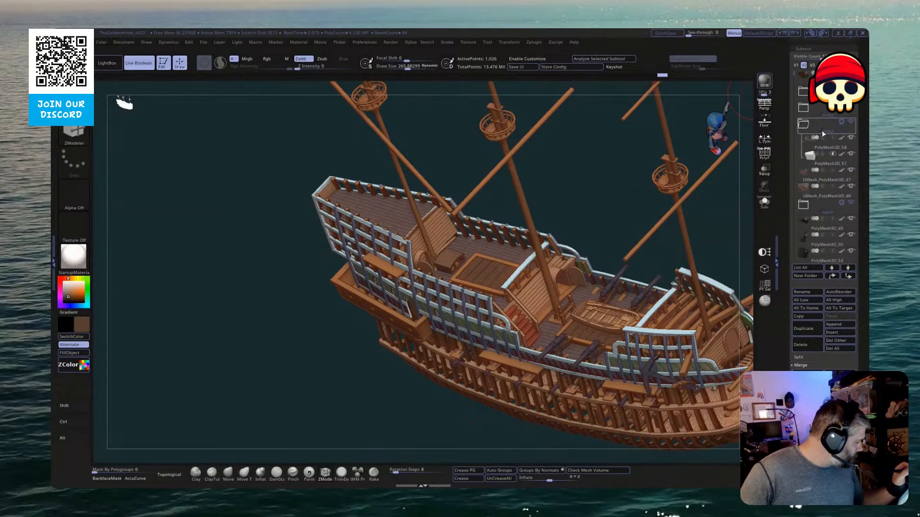
left_click(804, 124)
left_click(810, 223)
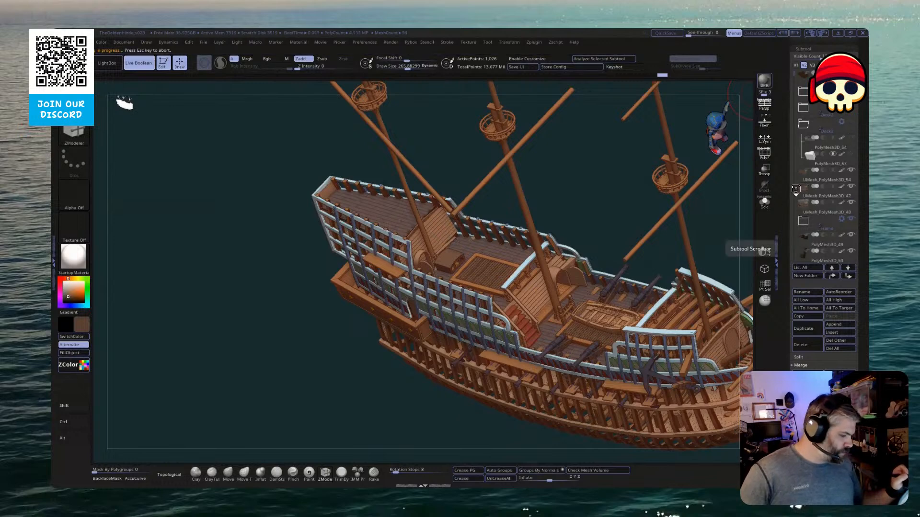
left_click(765, 201)
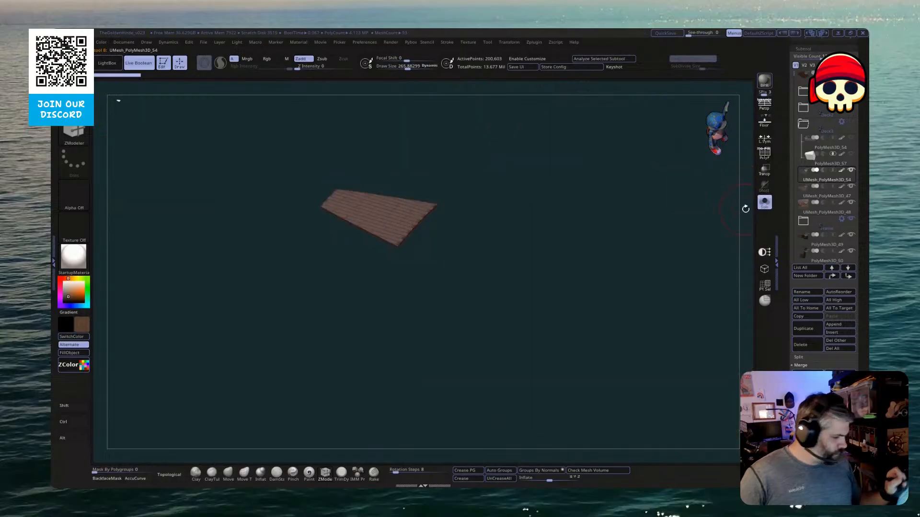
left_click_drag(745, 209, 484, 333)
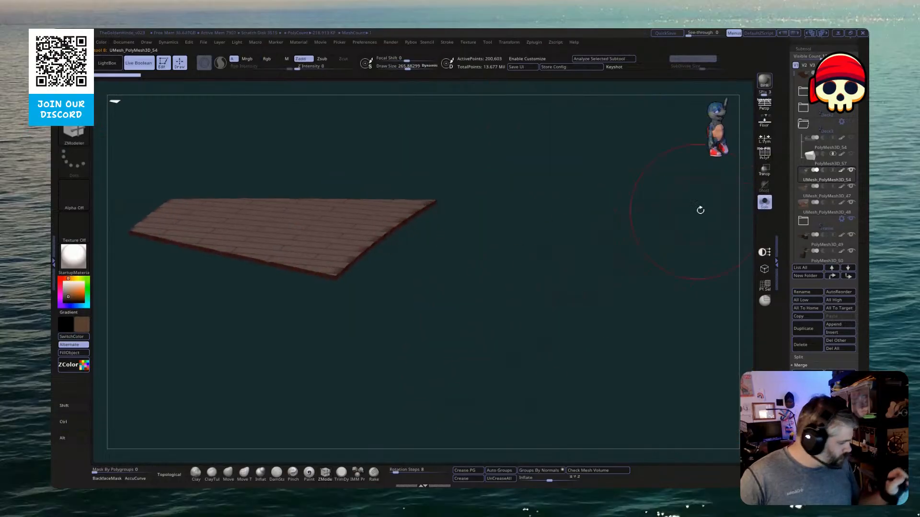
left_click(765, 201)
Identify the arched doorway's subtools below the upper deck's forward edge and enable transposing several subtools together
left_click_drag(622, 192, 422, 309)
left_click(421, 309, "alt")
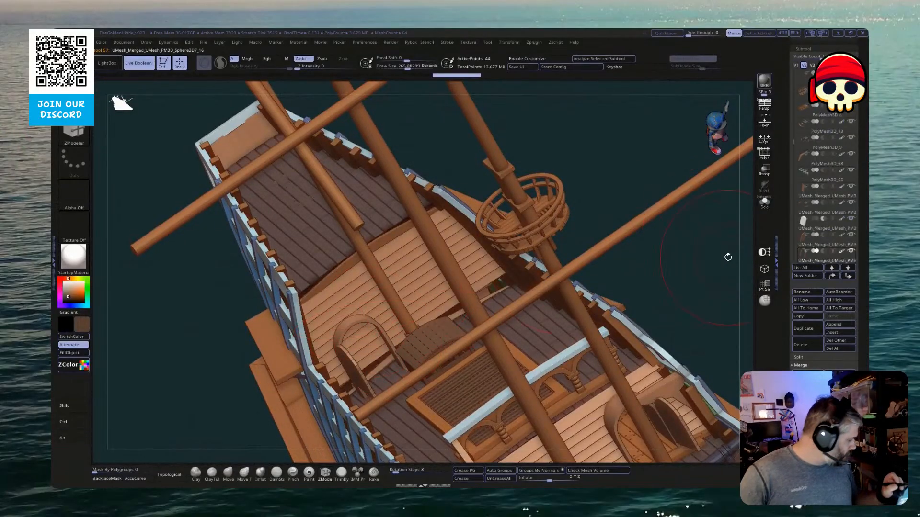
left_click(829, 228)
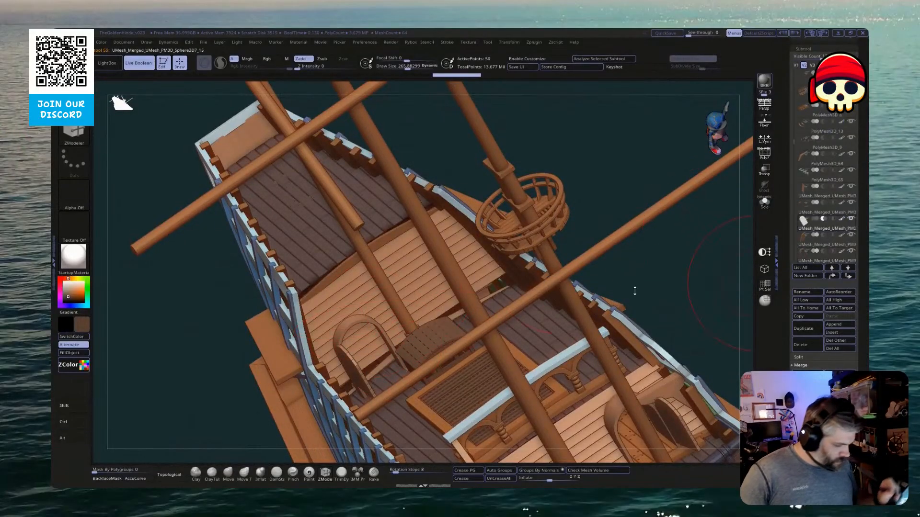
key("w")
left_click_drag(384, 364, 378, 357)
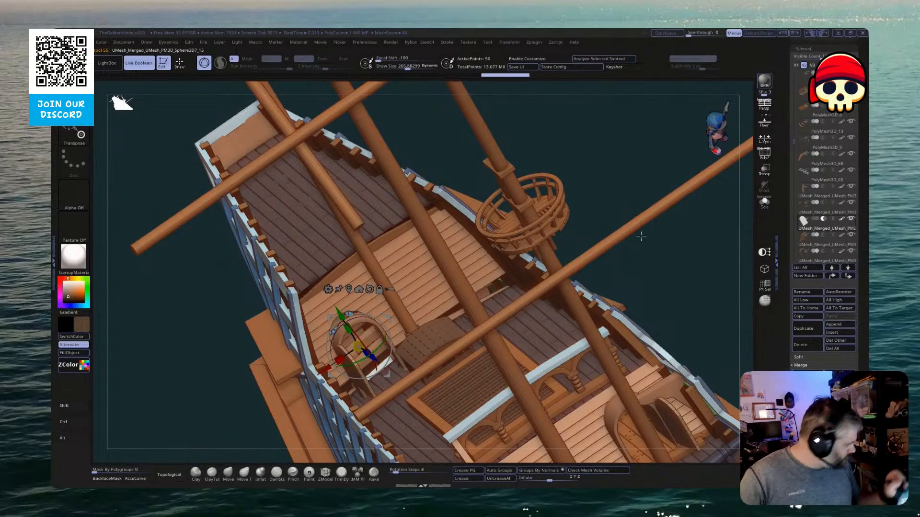
left_click(817, 234)
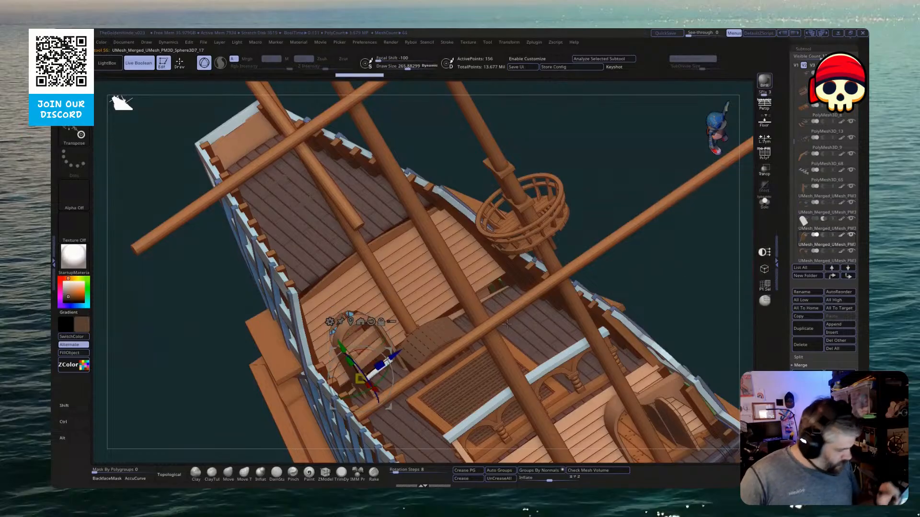
left_click(392, 322)
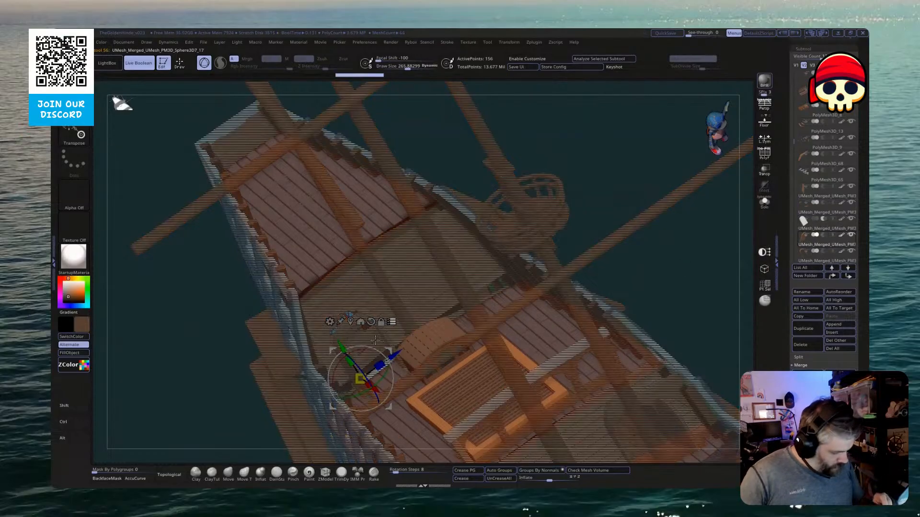
Restrict the multi-subtool selection to the arched doorway's parts and move them about 0.21 toward the stern
key("ctrl+shift")
key("alt")
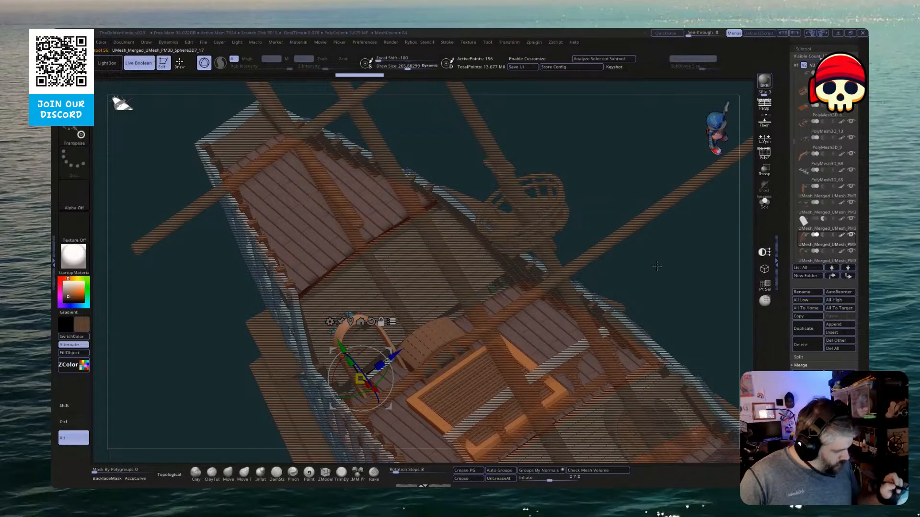
left_click_drag(579, 104, 561, 88, "alt")
left_click_drag(236, 312, 542, 430, "ctrl+alt+shift")
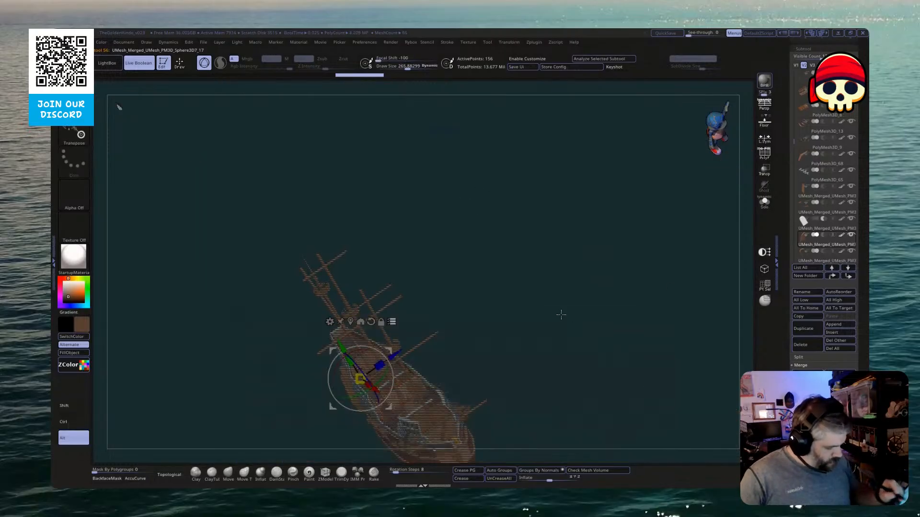
left_click_drag(562, 315, 595, 191, "alt")
key("ctrl+shift")
left_click_drag(569, 236, 572, 331, "alt")
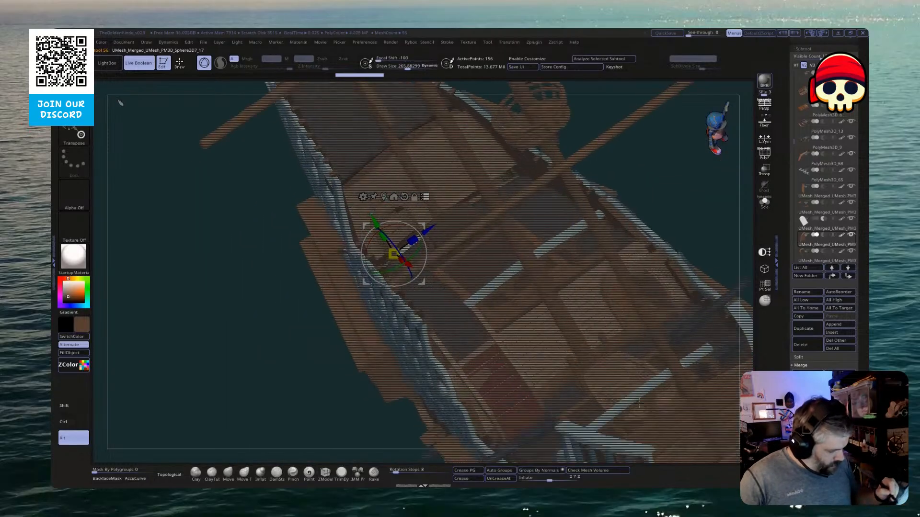
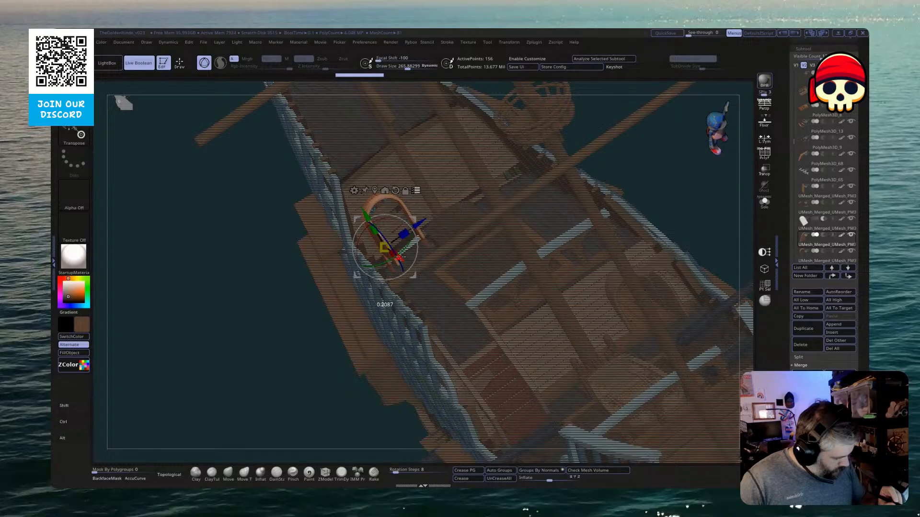
left_click(417, 191)
key("q")
Select the plank bulkhead beside the arched doorway and examine it both isolated and against the surrounding decks
mouse_move(330, 387)
left_mouse_down()
mouse_move(343, 409)
mouse_move(351, 393)
mouse_move(272, 402)
mouse_move(275, 321)
left_mouse_up()
left_click(446, 191, "alt")
key("w")
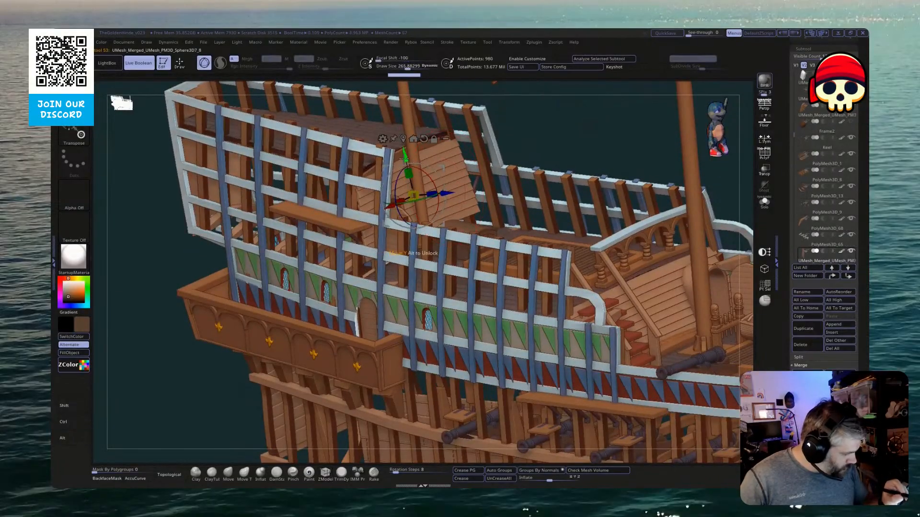
left_click_drag(404, 176, 604, 173)
left_click(764, 202)
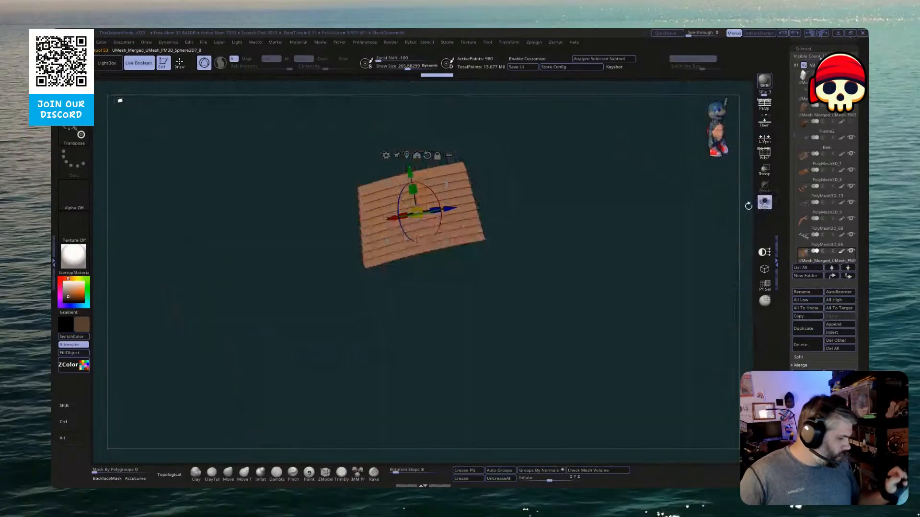
left_click_drag(639, 226, 582, 238, "alt")
left_click_drag(624, 181, 628, 249, "alt")
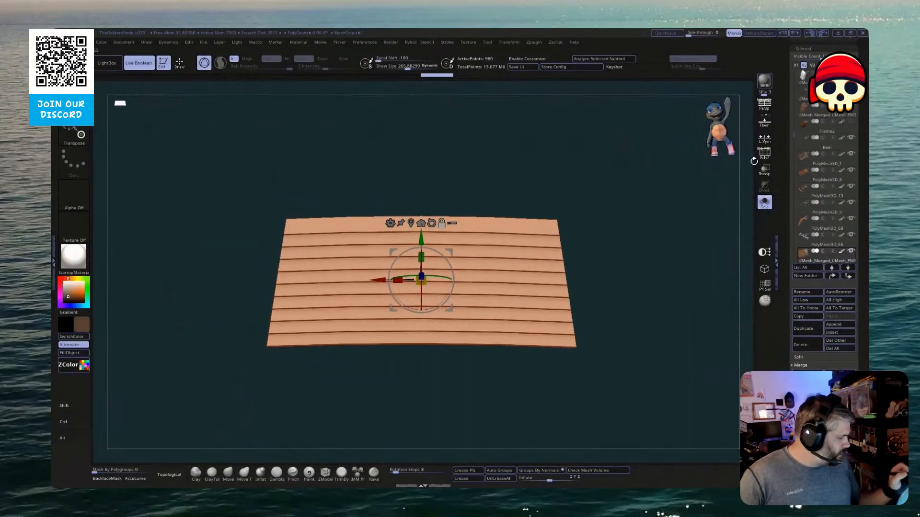
key("shift+f")
left_click(759, 160)
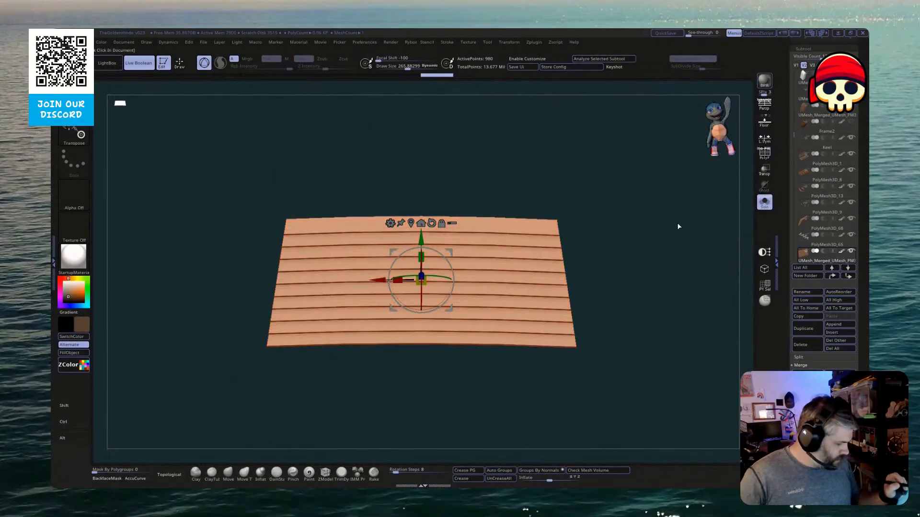
left_click(764, 202)
left_click_drag(709, 210, 485, 287)
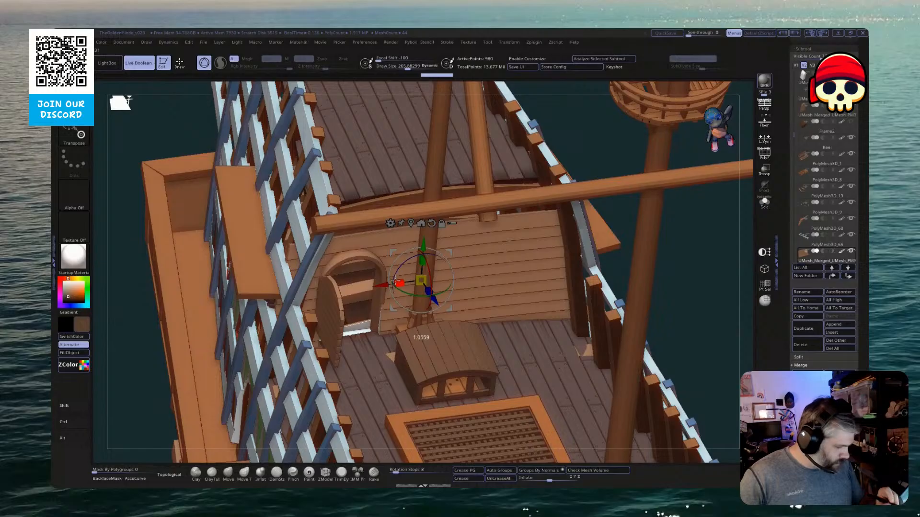
Isolate the bulkhead, mask all but its top plank and duplicate planks upward to add three rows reaching the upper deck
left_click(764, 202)
left_click_drag(637, 201, 606, 227, "shift")
left_click(675, 237, "ctrl+shift")
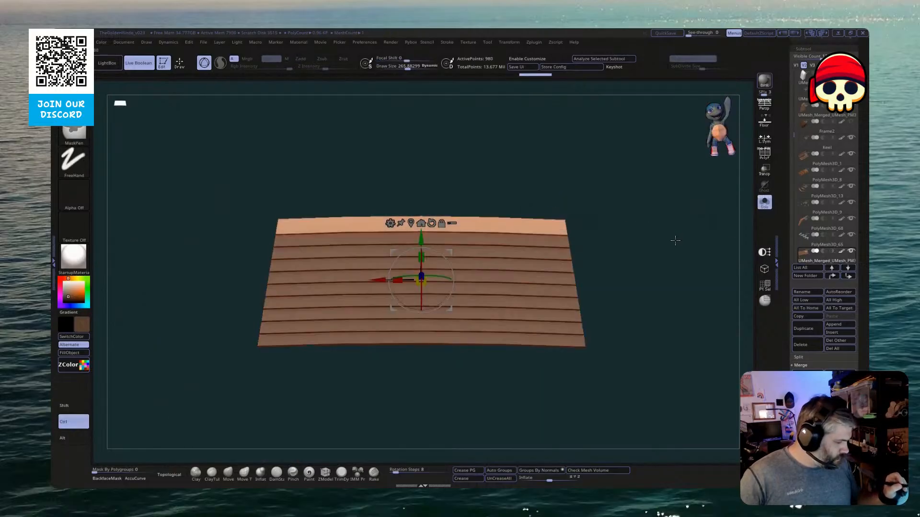
left_click_drag(422, 238, 437, 206, "ctrl")
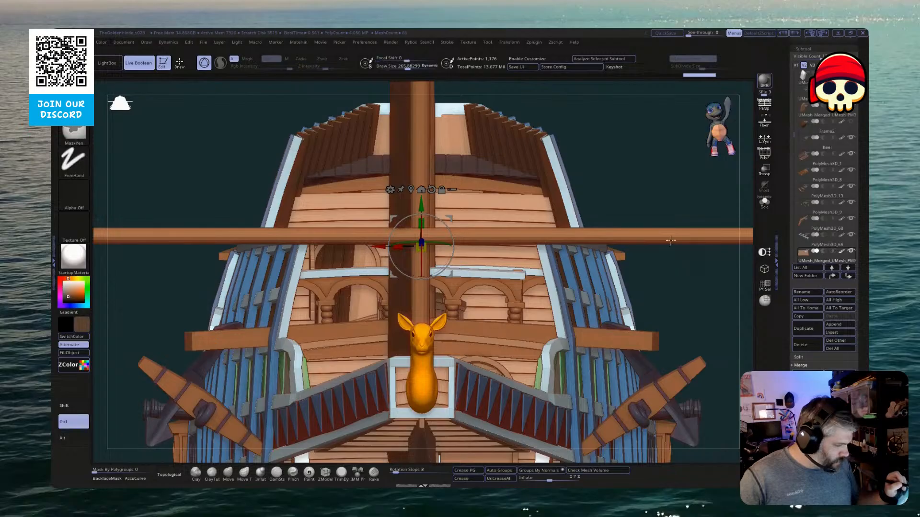
left_click_drag(421, 206, 420, 194, "ctrl")
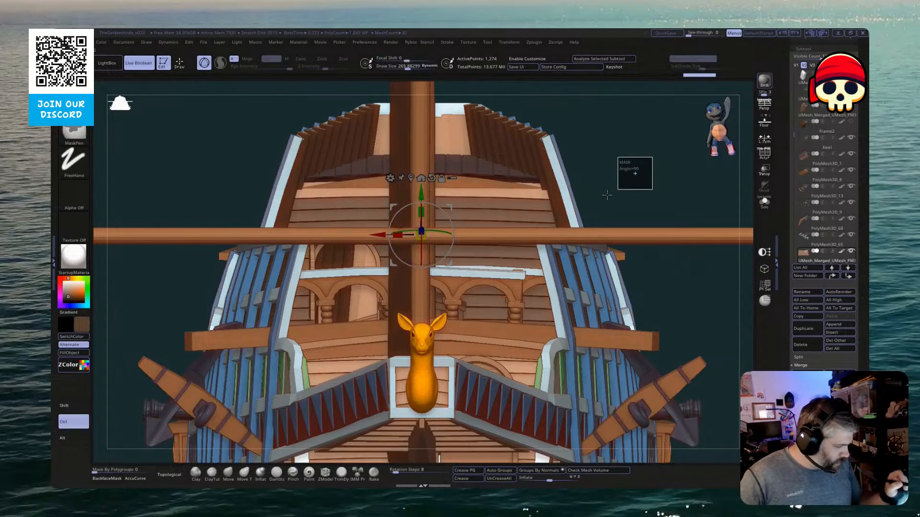
left_click(764, 201)
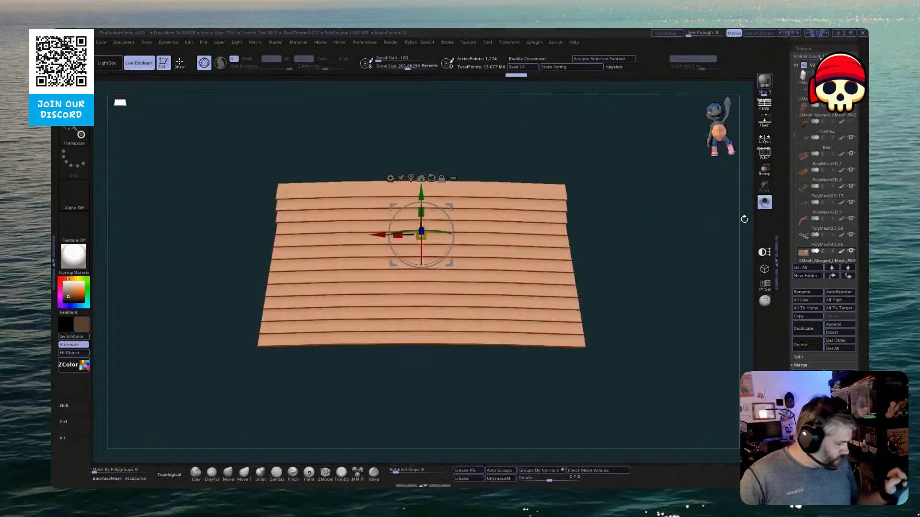
Pivot on the bulkhead's lower corner and align the added planks' ends with the slanted sides of the original rows
left_click(583, 345, "alt")
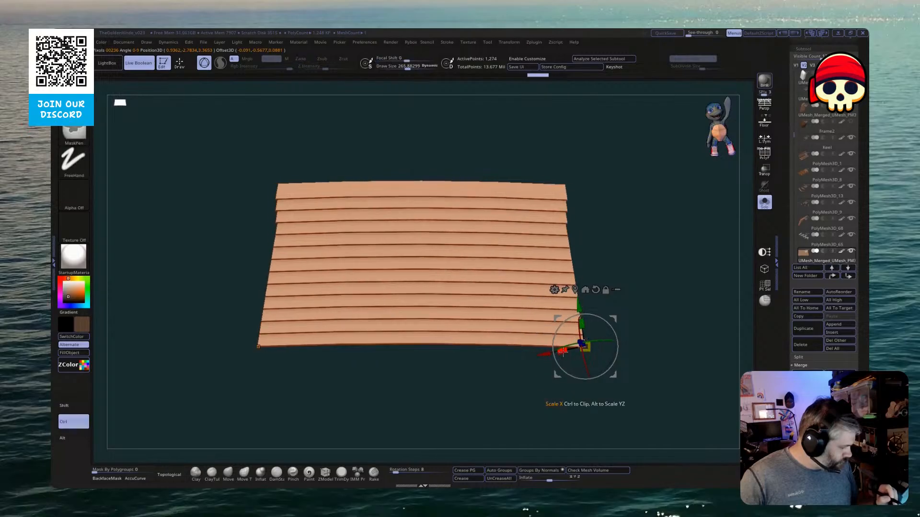
key("ctrl")
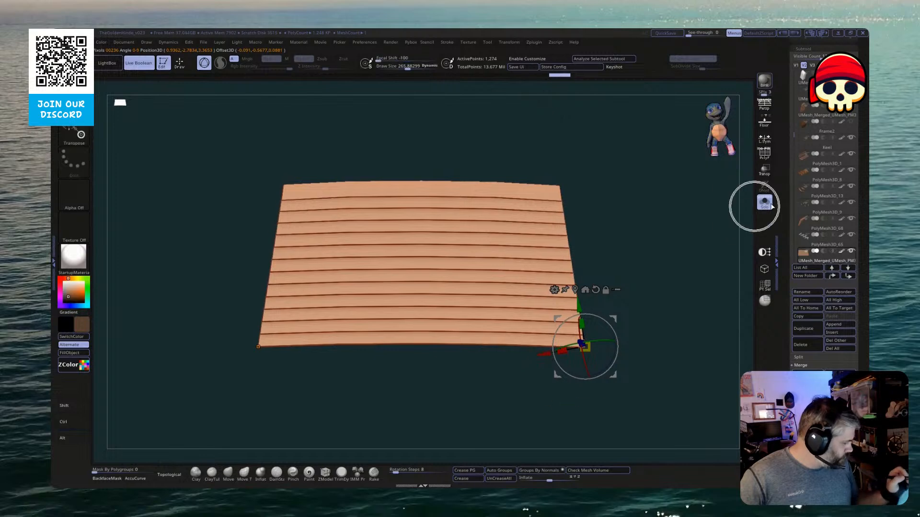
left_click_drag(697, 295, 699, 296)
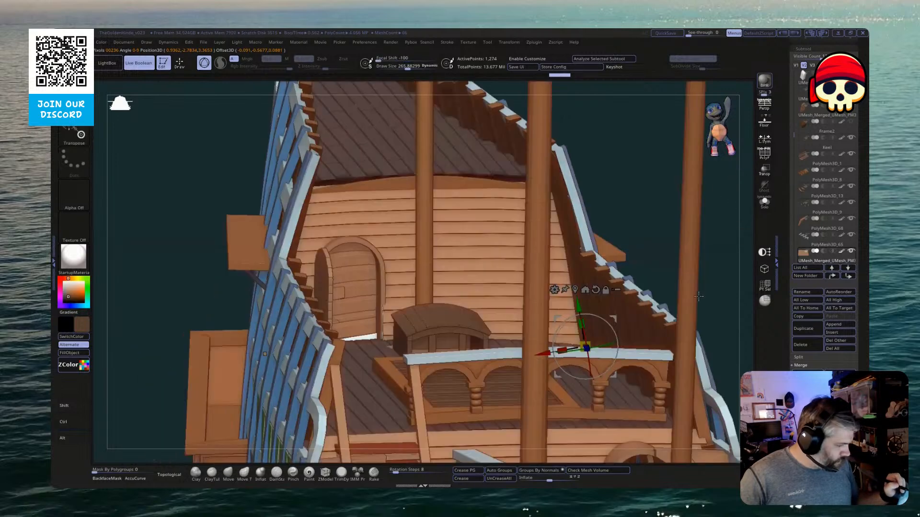
left_click_drag(706, 258, 589, 316)
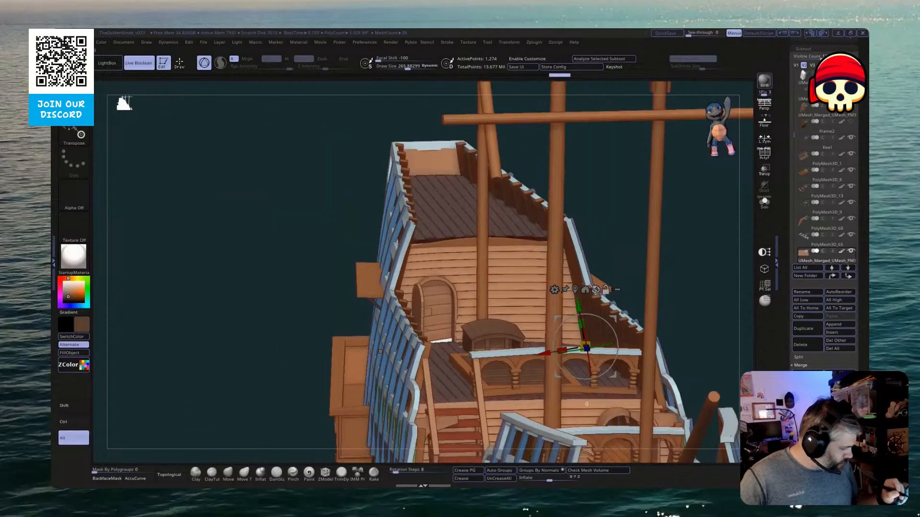
Nudge the heightened plank bulkhead about 0.008 and check its fit beneath the upper deck's forward edge
left_click_drag(586, 348, 563, 300, "alt")
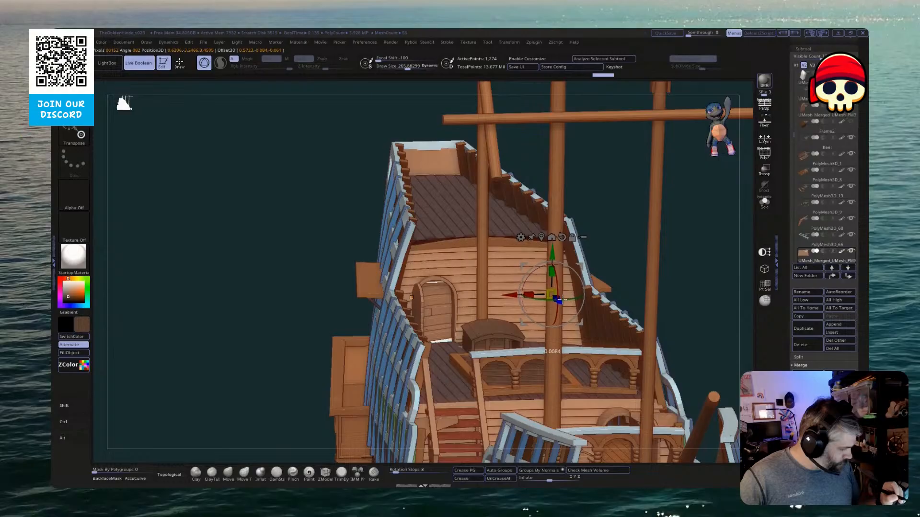
key("alt")
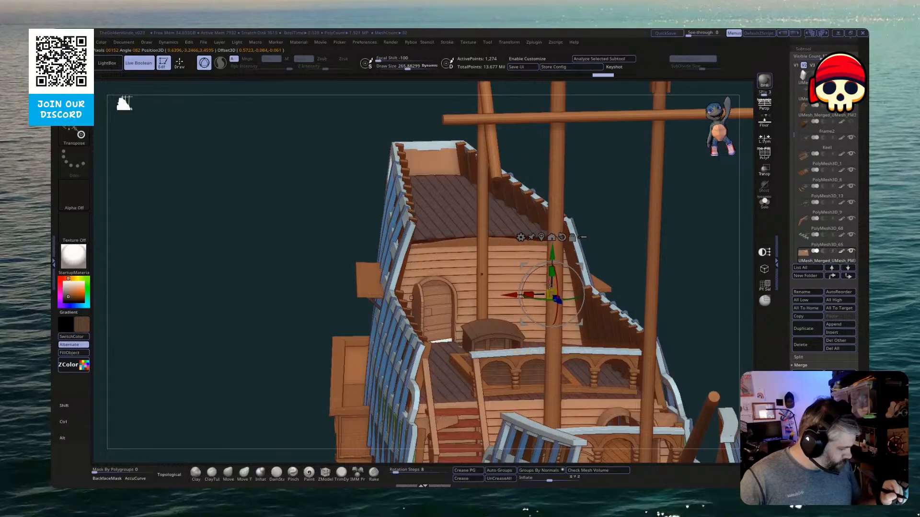
left_click_drag(622, 257, 604, 272)
key("q")
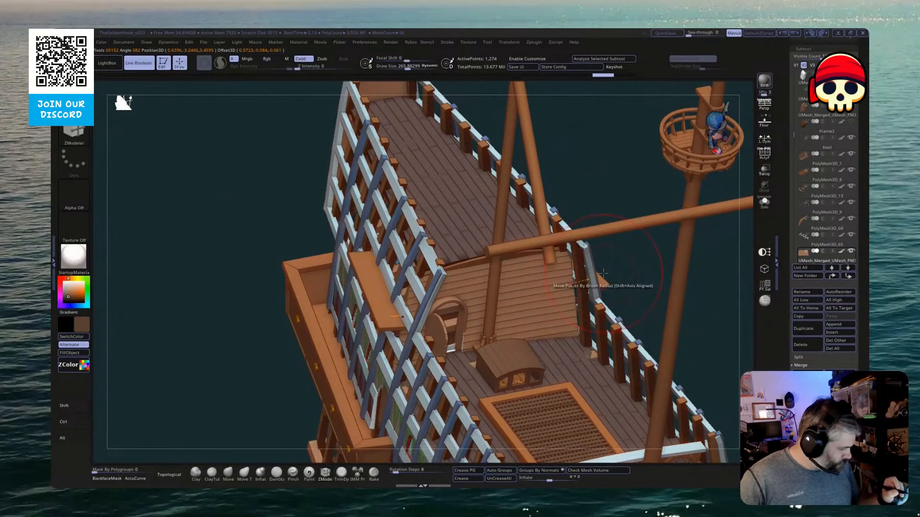
left_click(228, 475)
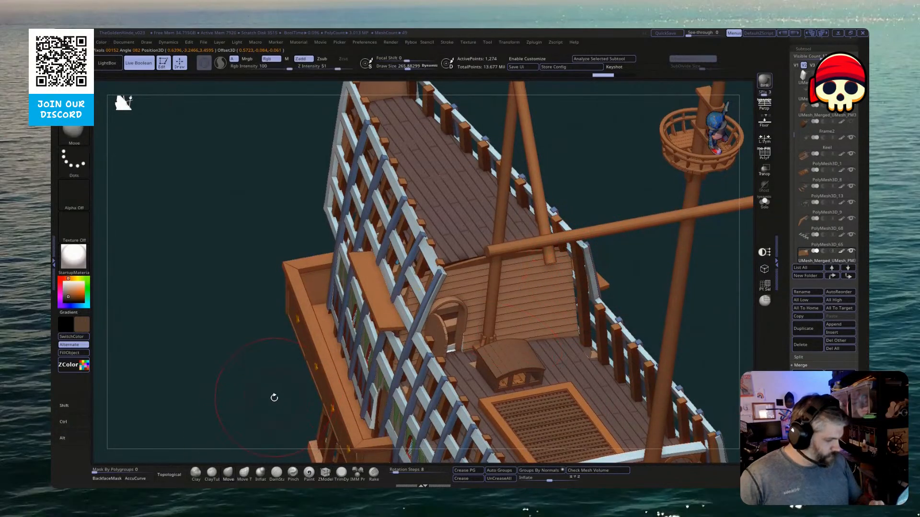
left_click_drag(273, 396, 472, 297)
left_click_drag(651, 289, 703, 375)
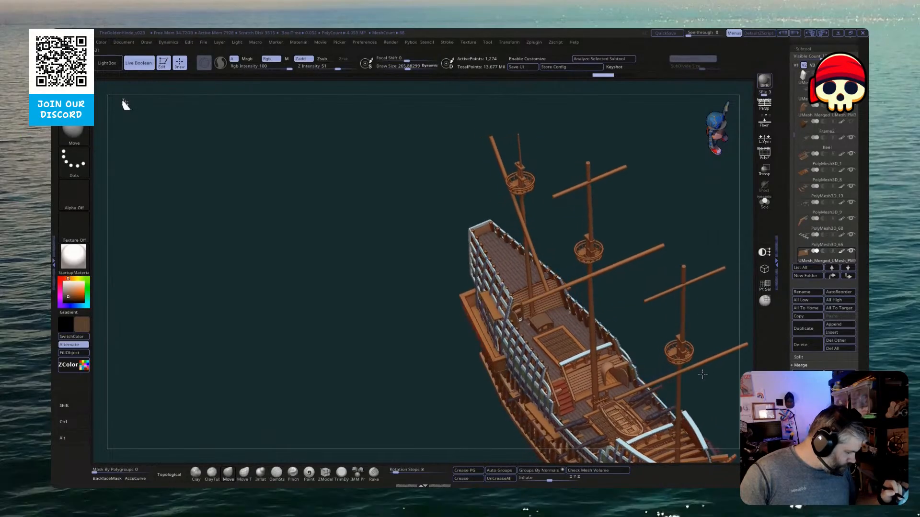
Select the staircase subtool, mask everything but the stern-side port staircase and move it about 0.09 toward the ship's centreline
left_click(574, 399, "alt")
key("w")
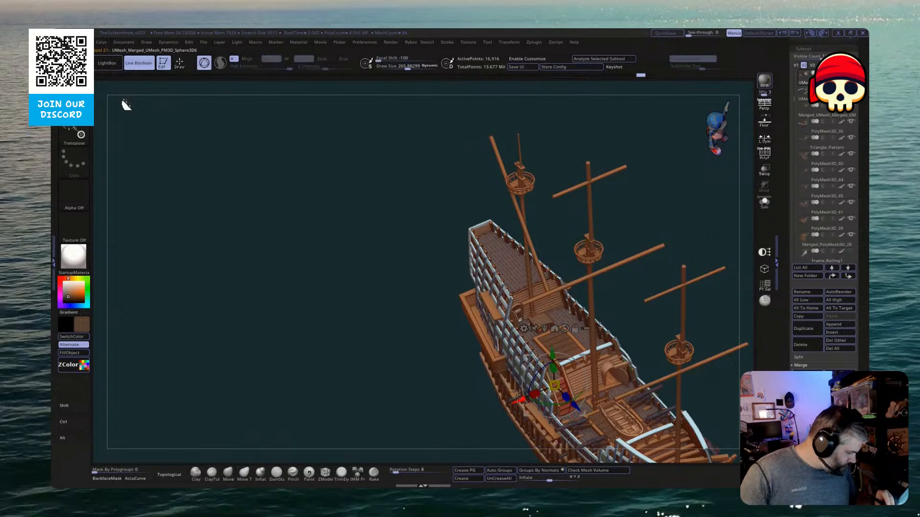
mouse_move(704, 350)
left_mouse_down()
mouse_move(711, 313)
mouse_move(719, 369)
mouse_move(702, 368)
mouse_move(692, 348)
left_mouse_up()
key("ctrl+shift")
key("alt")
key("ctrl")
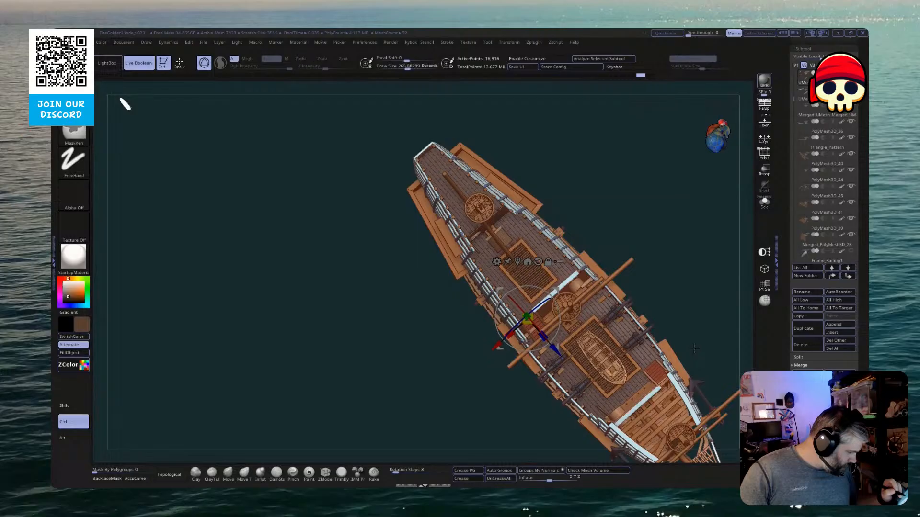
left_click(706, 334, "ctrl")
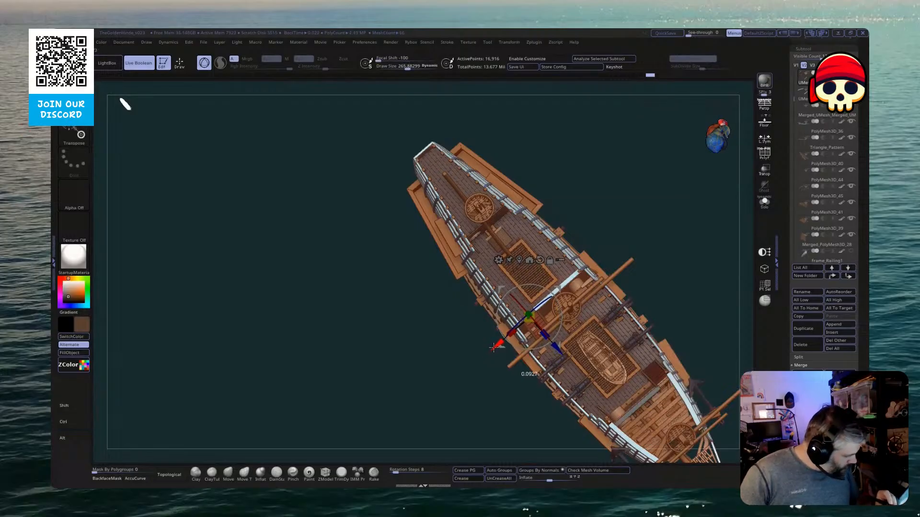
left_click(764, 202)
left_click(764, 202)
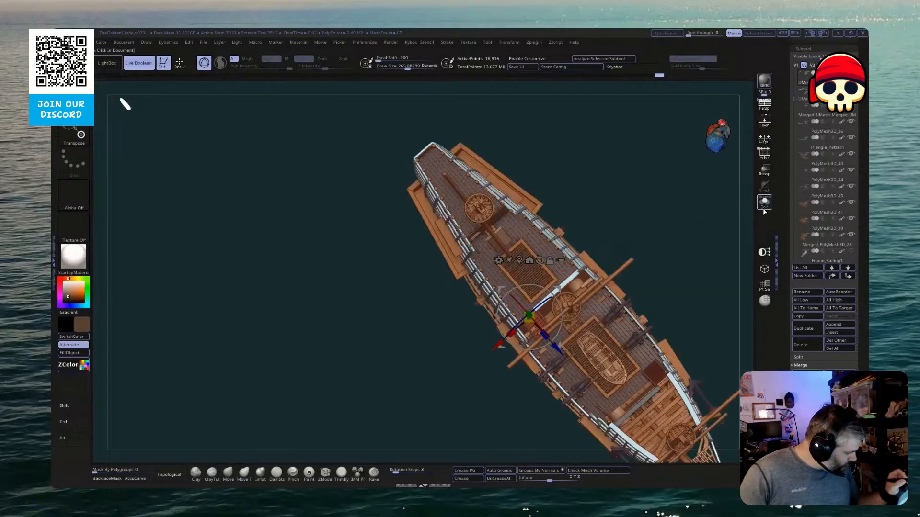
mouse_move(687, 232)
left_mouse_down()
mouse_move(622, 265)
mouse_move(587, 315)
left_mouse_up()
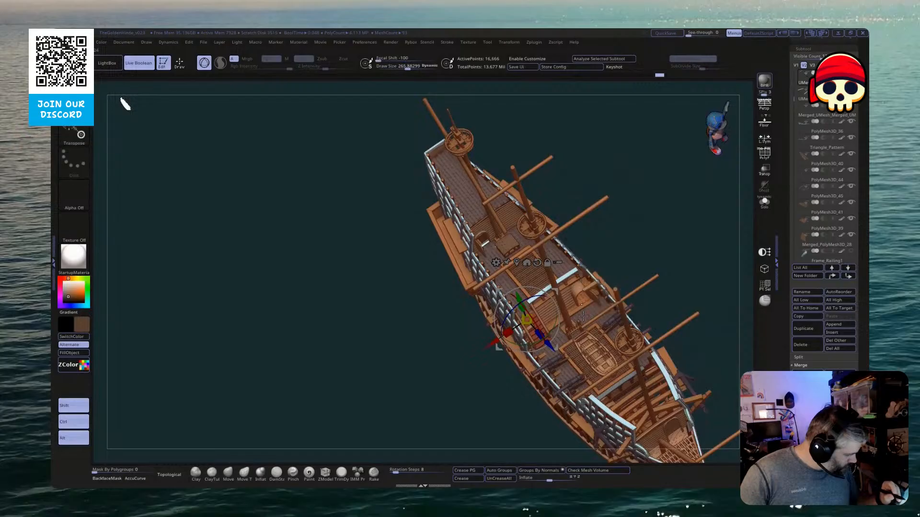
left_click(465, 421, "ctrl+shift")
left_click(465, 421, "ctrl+shift")
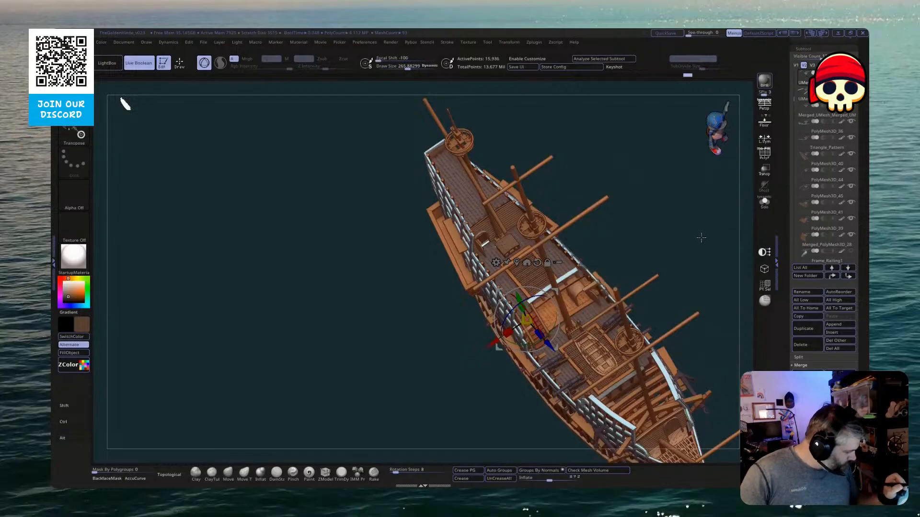
left_click_drag(701, 238, 689, 252)
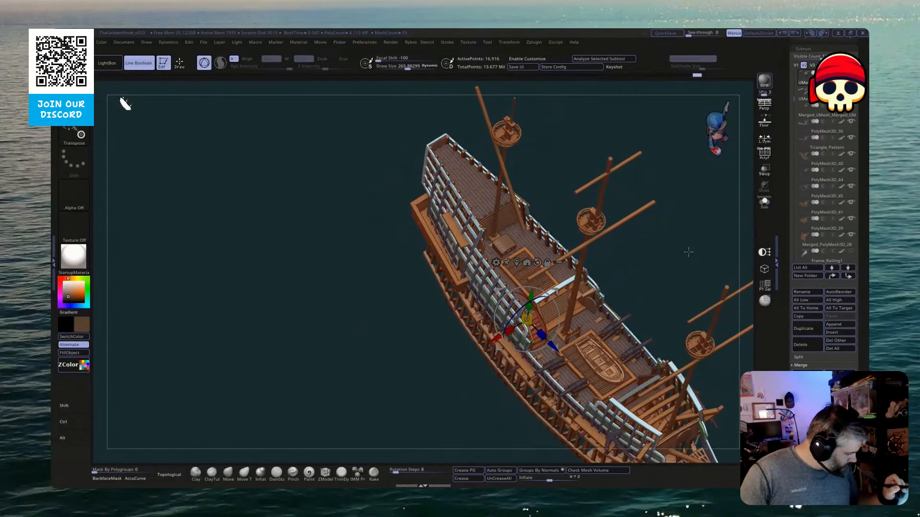
left_click_drag(643, 277, 618, 284)
Try to delete the foremost pair of brackets from PolyMesh3D_44 by isolating the subtool and hiding that pair
left_click(593, 294, "alt")
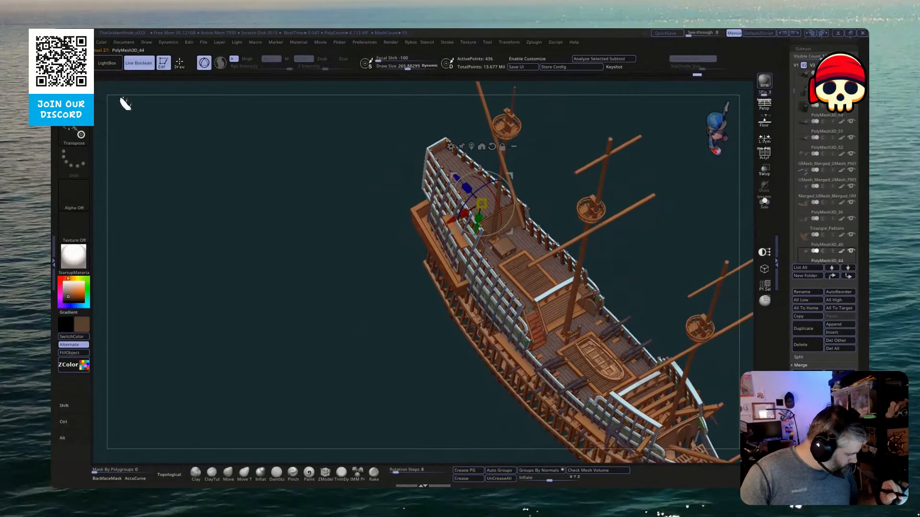
left_click(766, 198)
left_click_drag(711, 240, 696, 236, "shift")
left_click_drag(636, 305, 571, 405, "alt")
left_click_drag(618, 263, 563, 361, "ctrl+alt+shift")
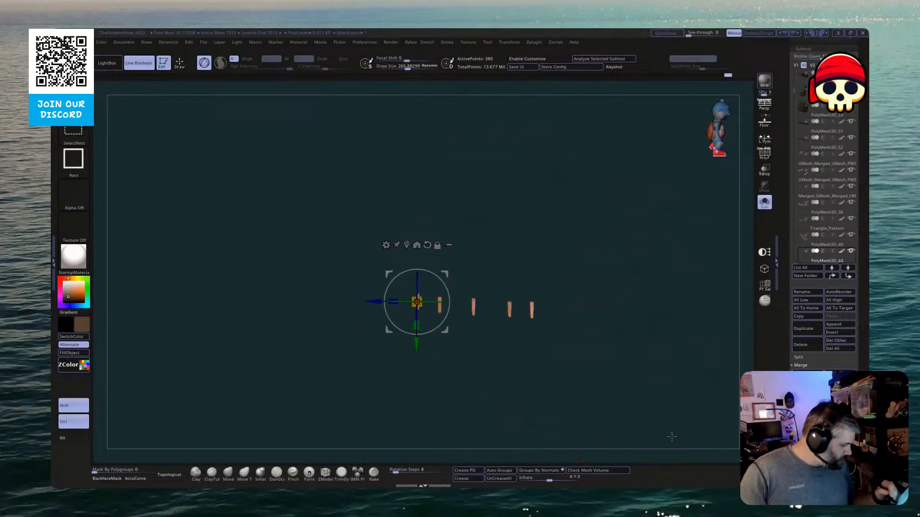
scroll(821, 278, "down", 10)
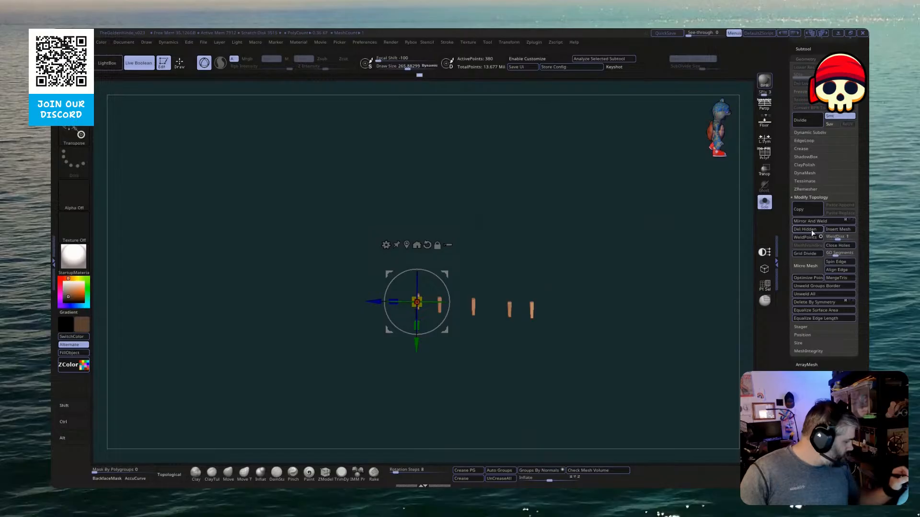
Compare the reduced PolyMesh3D_44 brackets with the full ship and undo the deletion of the foremost pair
left_click(765, 203)
left_click_drag(688, 253, 676, 282)
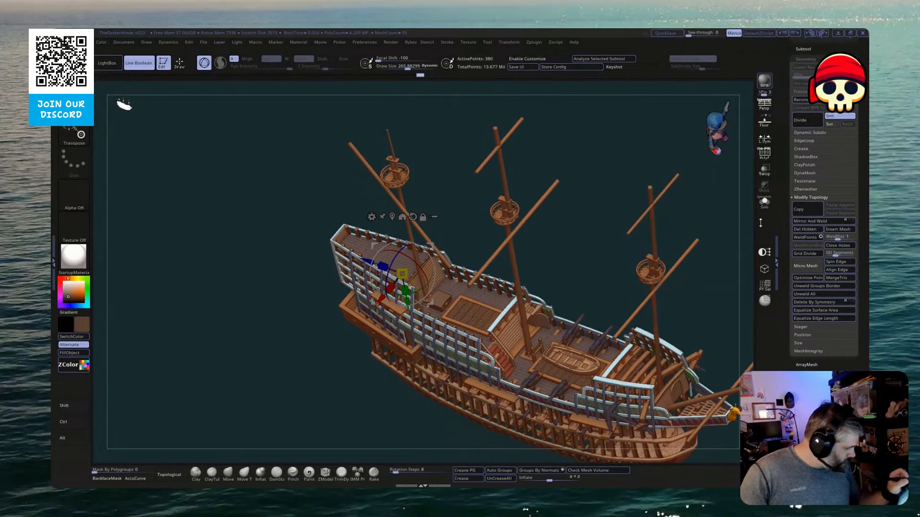
left_click(764, 204)
left_click(765, 203)
left_click(764, 203)
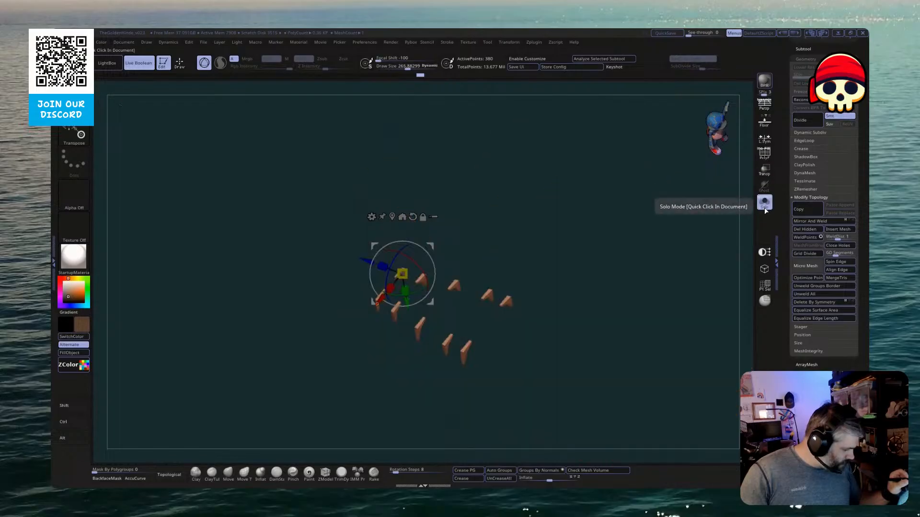
key("ctrl")
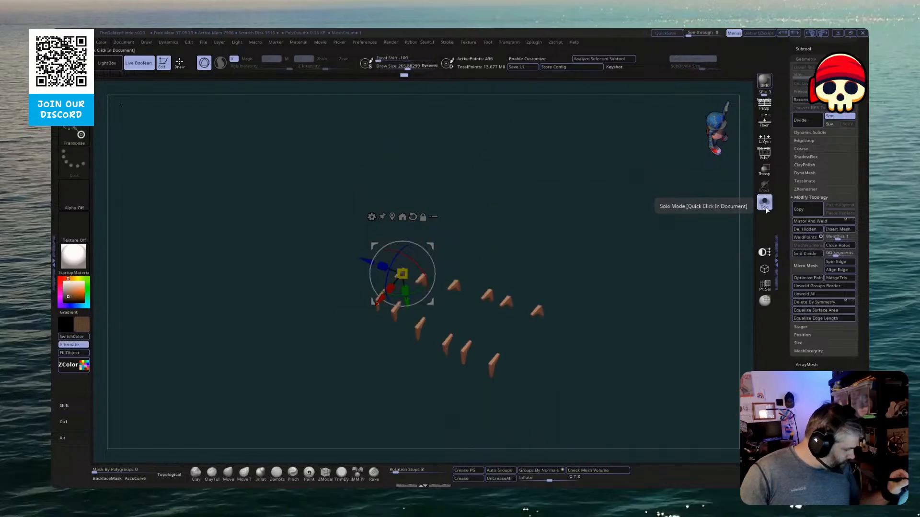
left_click(765, 203)
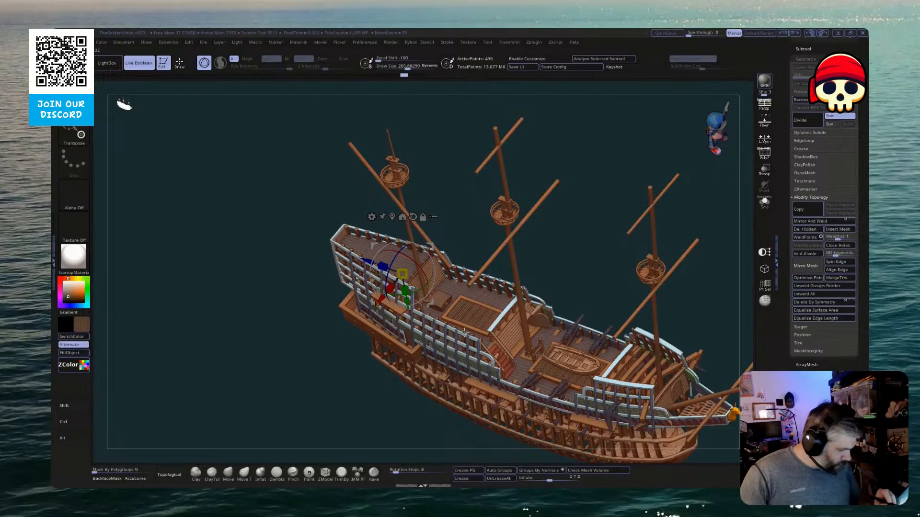
Temporarily lift the PolyMesh3D_44 brackets clear of the ship to identify them and return to the subtool's list entry
left_click_drag(409, 305, 385, 165)
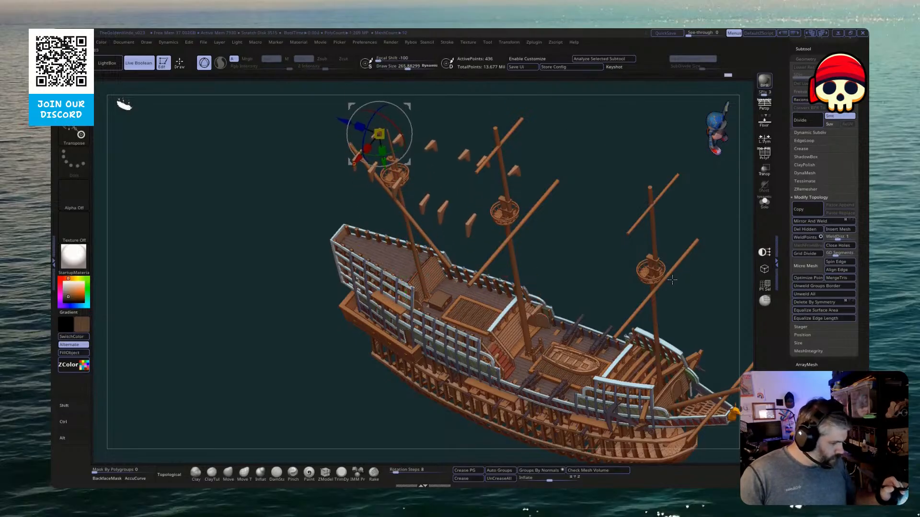
key("ctrl+z")
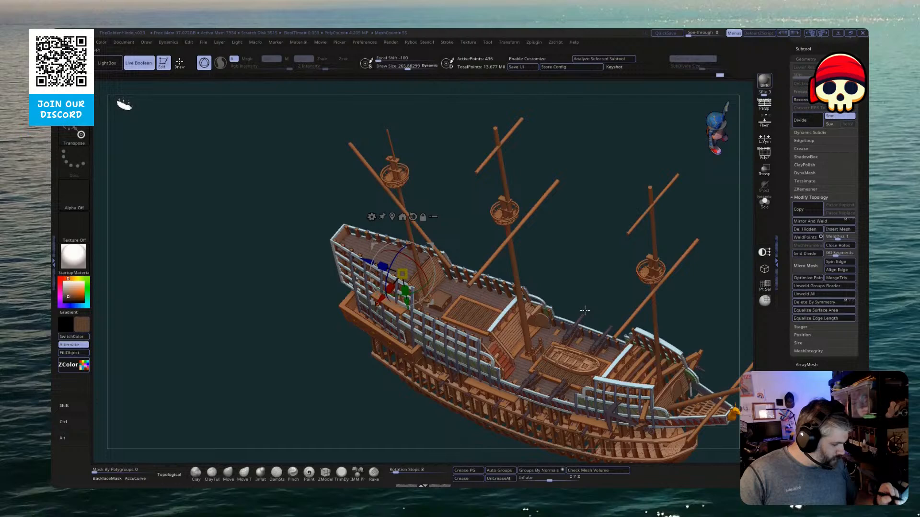
left_click(803, 48)
mouse_move(815, 258)
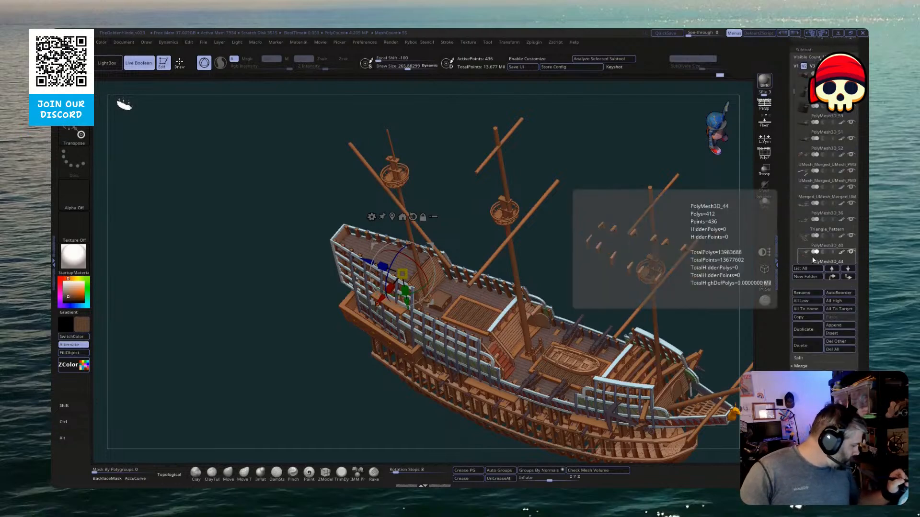
Delete the PolyMesh3D_45 subtool from the ship and confirm the deletion
left_click_drag(793, 91, 794, 95)
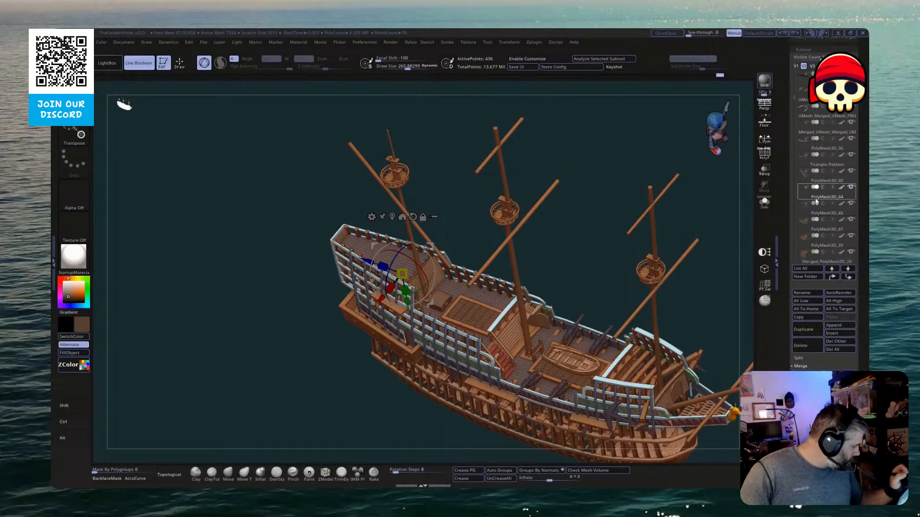
left_click(819, 211)
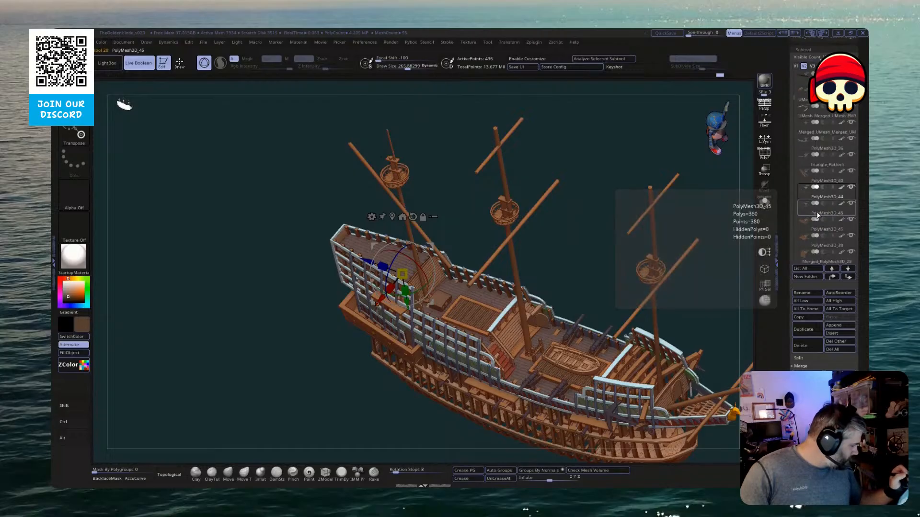
left_click(808, 347)
left_click(727, 365)
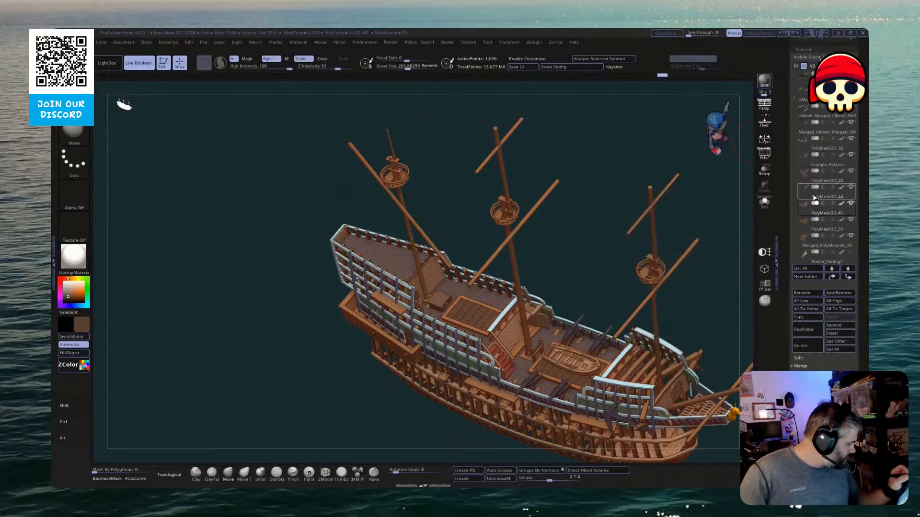
Isolate PolyMesh3D_44, hide its foremost pair of brackets, delete the hidden geometry and show the full ship again
right_click_drag(661, 292, 700, 277)
left_click(764, 201)
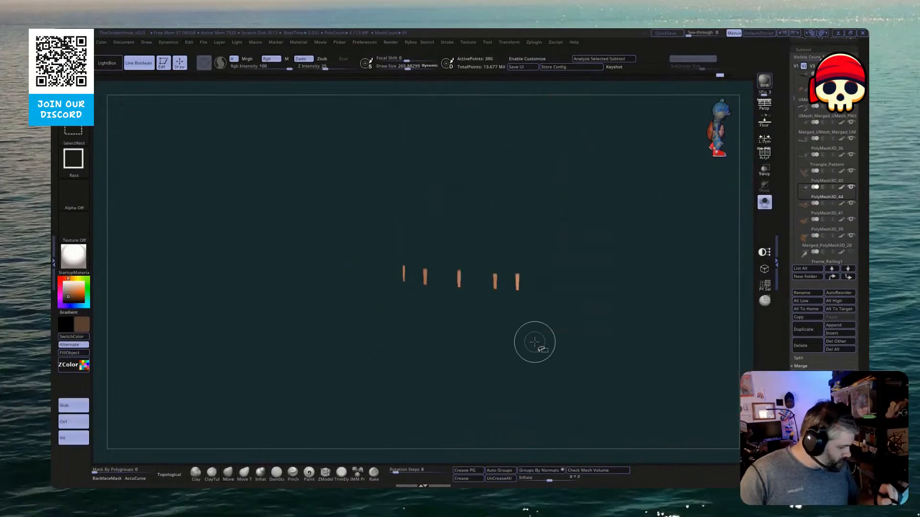
mouse_move(628, 351)
left_mouse_down("ctrl+shift")
mouse_move(658, 436)
mouse_move(632, 446)
left_mouse_up("ctrl+shift")
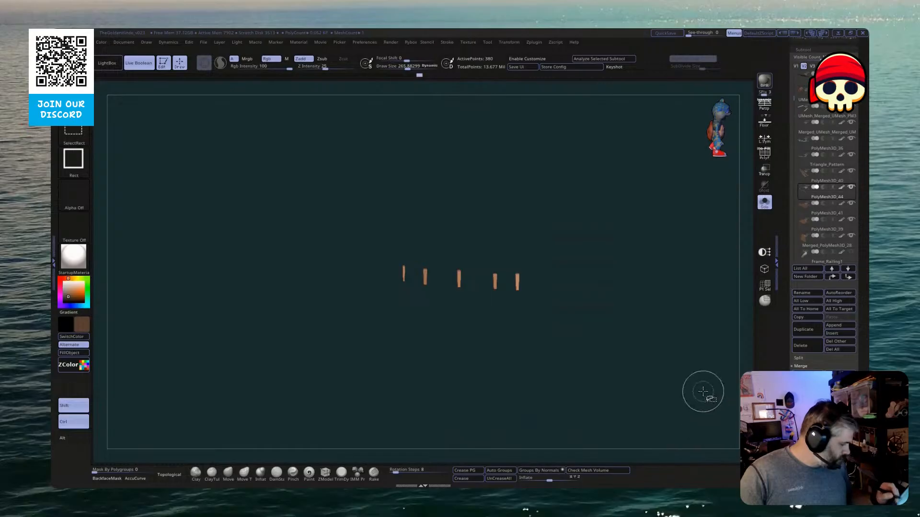
left_click_drag(703, 392, 663, 438, "ctrl+shift")
left_click(807, 457)
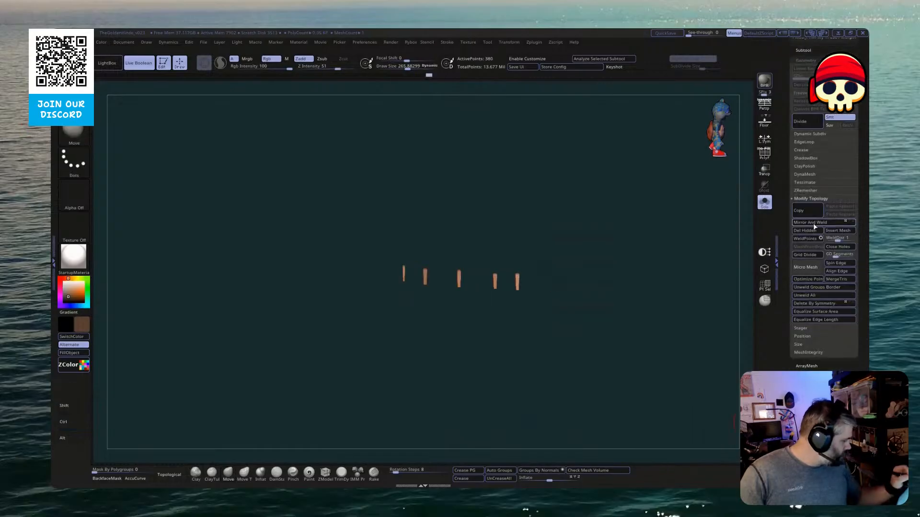
left_click(764, 203)
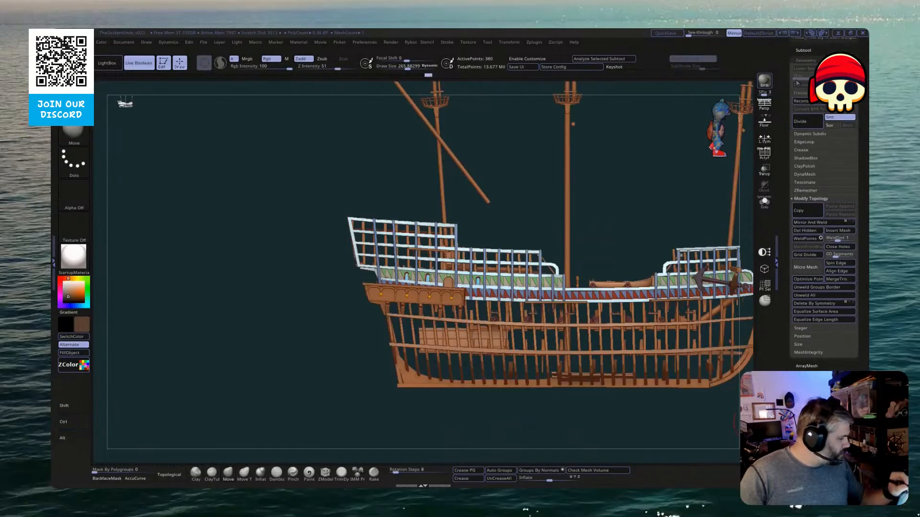
left_click(803, 49)
Select the PolyMesh3D_32 deck beams near the middle mast and try moving them about 0.1 toward the stern
left_click_drag(680, 201, 598, 290)
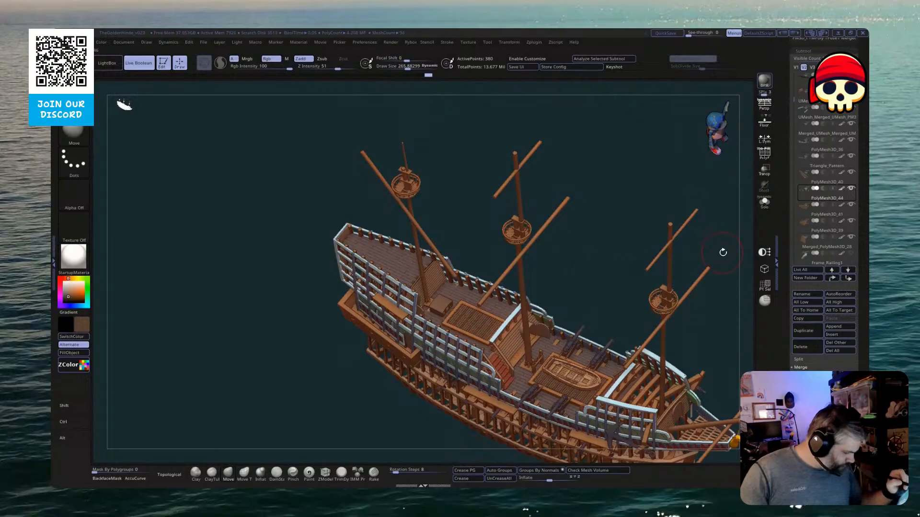
left_click_drag(723, 253, 725, 273)
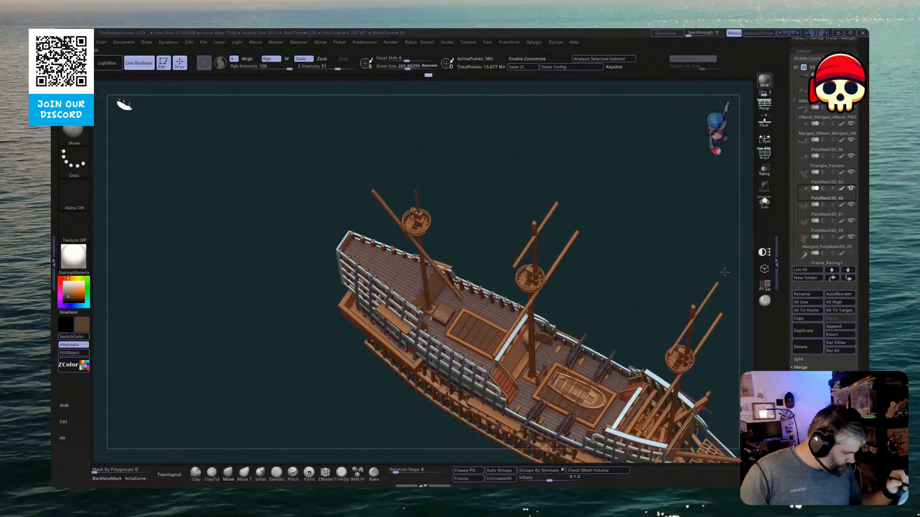
left_click(524, 367, "alt")
key("w")
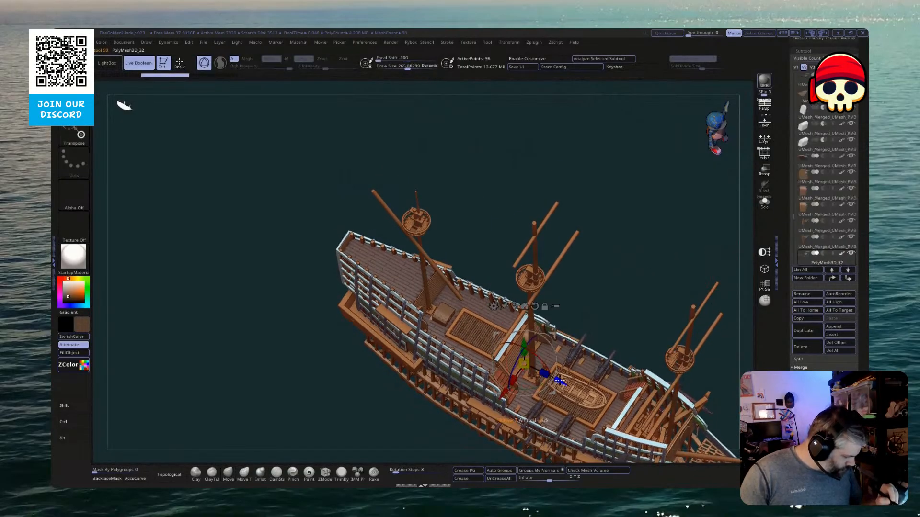
left_click_drag(560, 381, 556, 379)
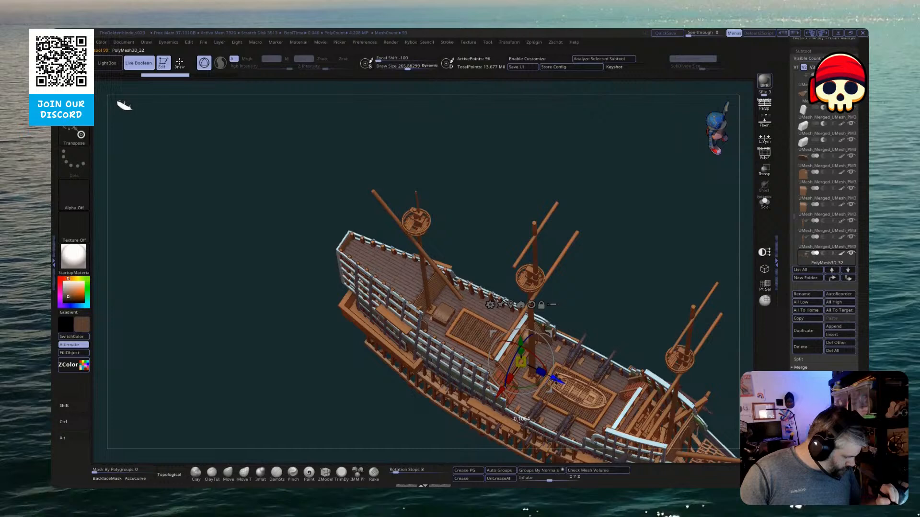
Examine the PolyMesh3D_32 beams in isolation and against the rest of the ship with transparency
left_click(765, 202)
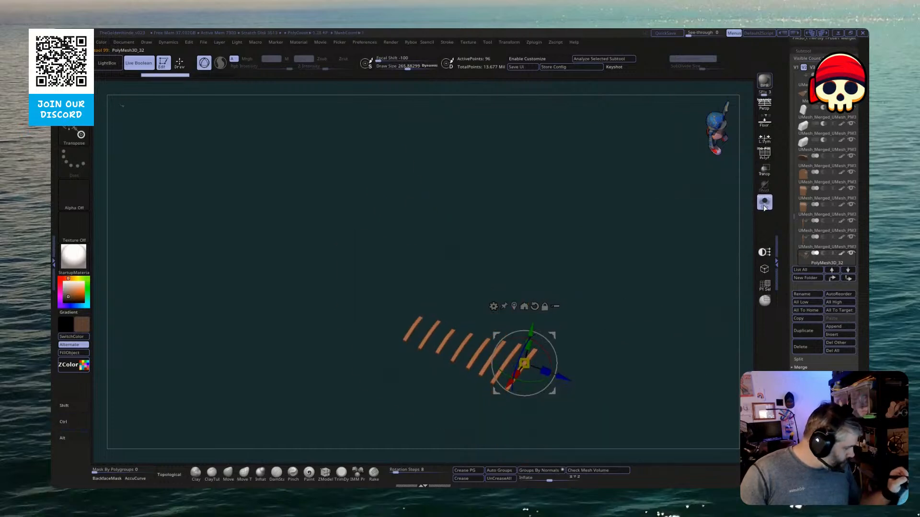
left_click(764, 202)
left_click(765, 170)
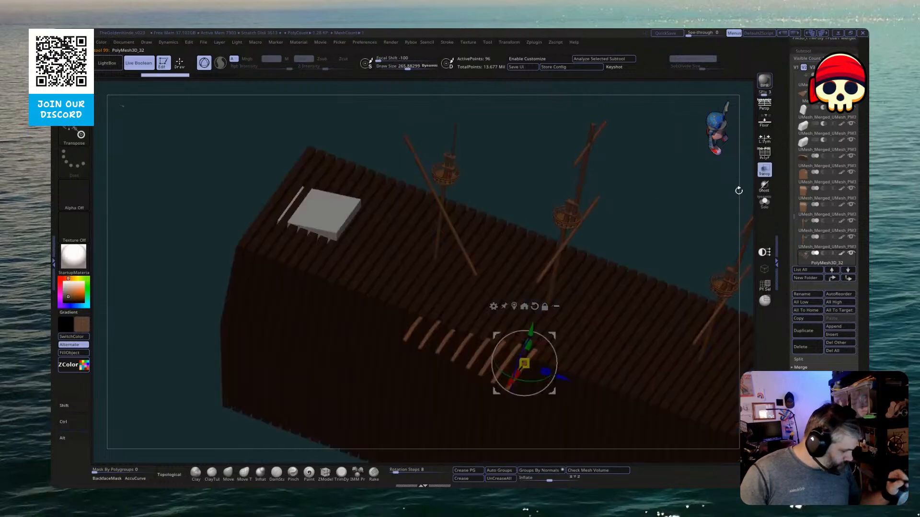
left_click(765, 170)
Inspect the whole ship's decks, railings and hull from above and from the side
left_click_drag(709, 187, 685, 211)
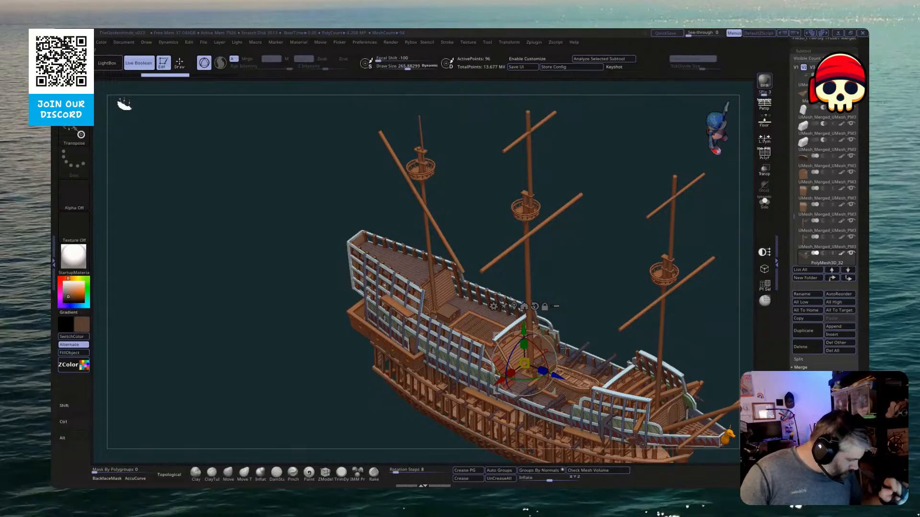
mouse_move(566, 347)
left_mouse_down()
mouse_move(605, 227)
mouse_move(578, 280)
mouse_move(560, 365)
left_mouse_up()
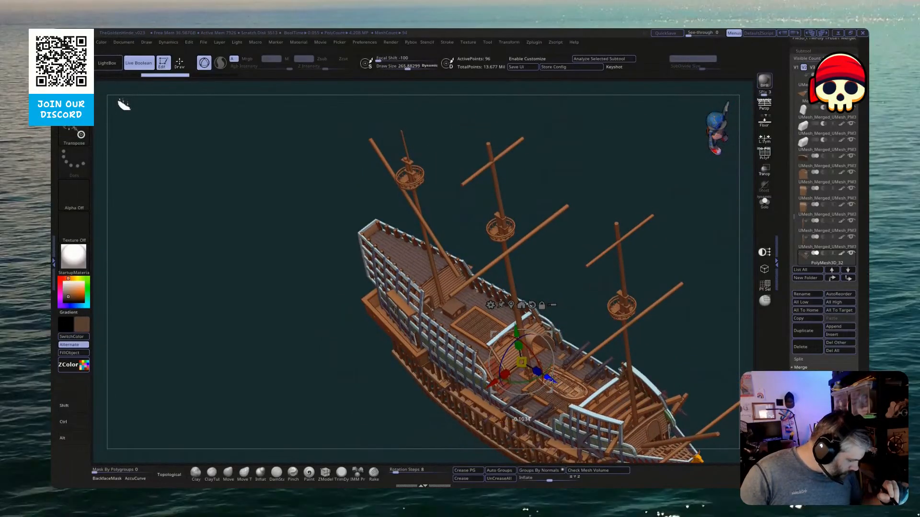
mouse_move(588, 284)
left_mouse_down()
mouse_move(589, 314)
mouse_move(583, 241)
mouse_move(582, 326)
mouse_move(591, 248)
mouse_move(700, 271)
mouse_move(680, 283)
mouse_move(728, 222)
mouse_move(689, 350)
mouse_move(698, 304)
mouse_move(520, 358)
left_mouse_up()
key("q")
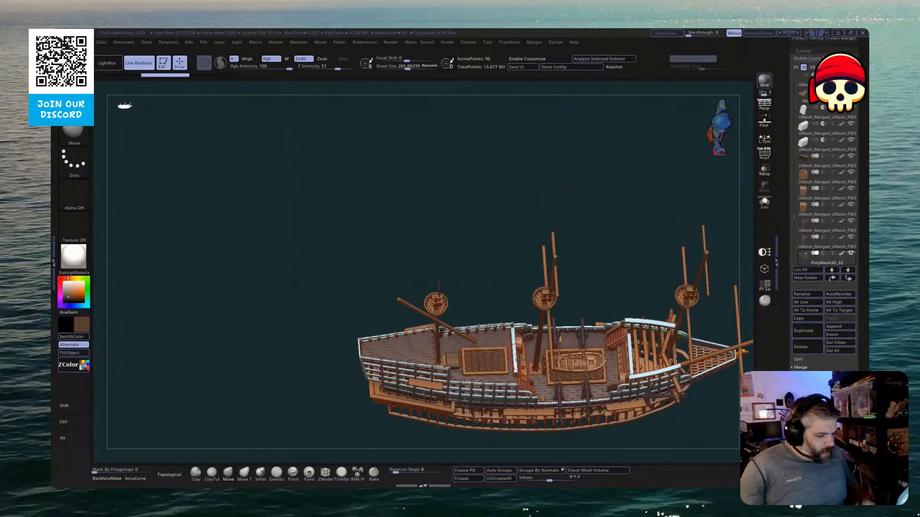
left_click_drag(387, 433, 406, 330)
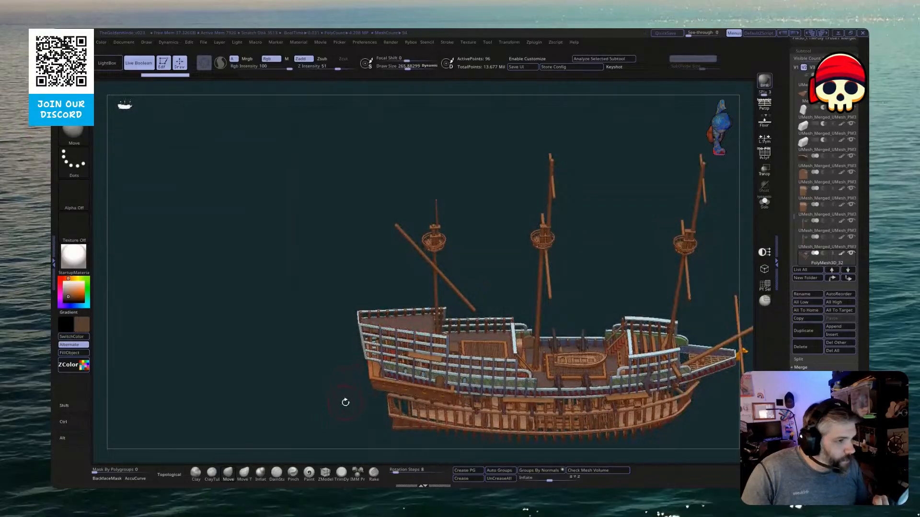
left_click_drag(338, 421, 371, 386)
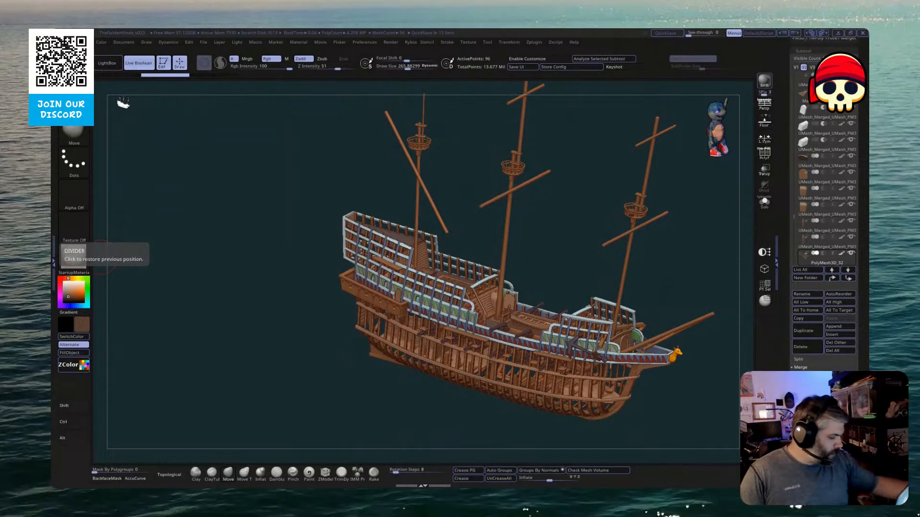
left_click_drag(694, 392, 428, 365)
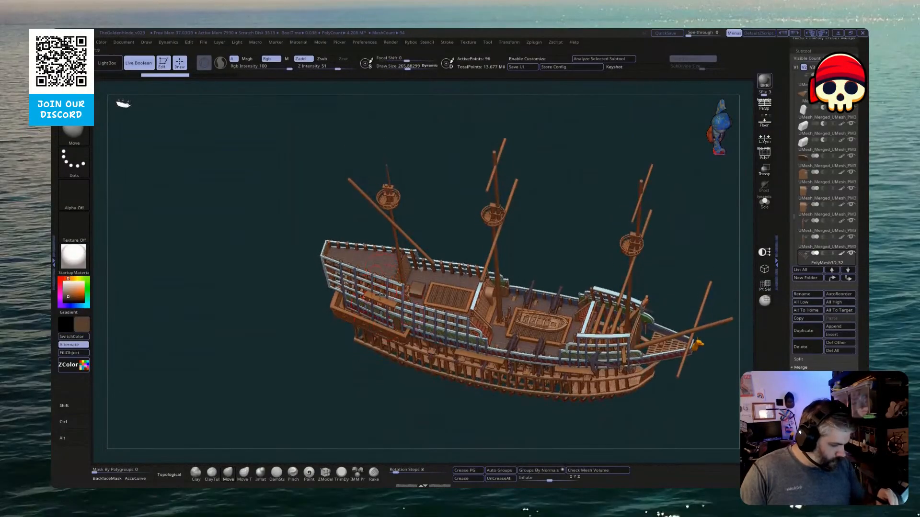
left_click_drag(487, 425, 501, 407)
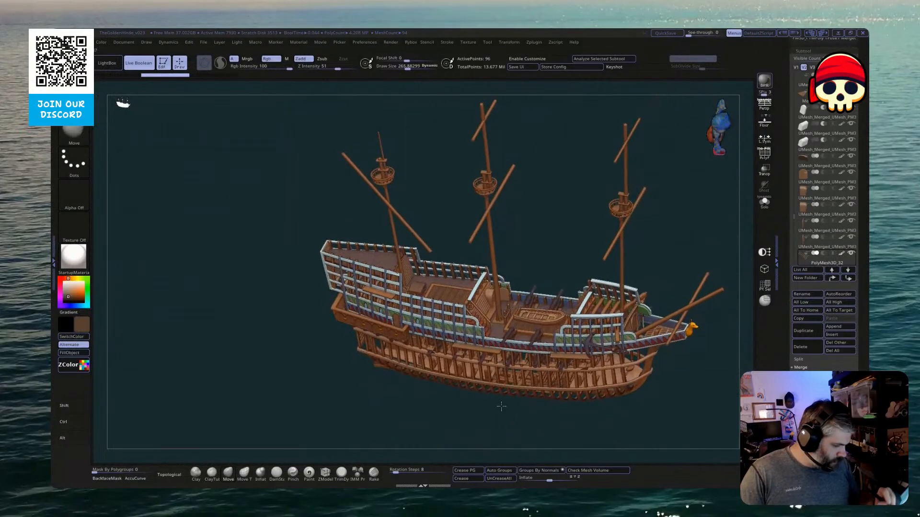
left_click_drag(441, 428, 547, 317)
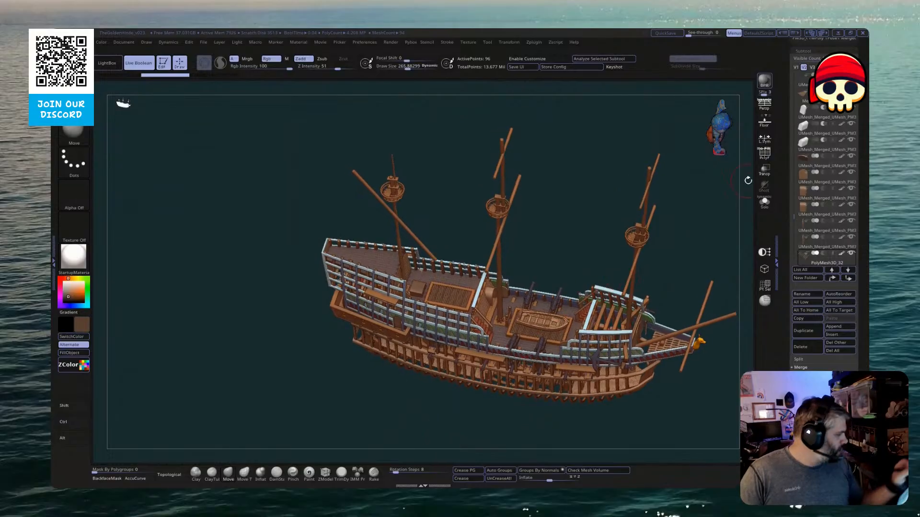
Duplicate the Deck3 folder together with all of its subtools
scroll(798, 191, "up", 3)
left_click_drag(797, 192, 807, 64)
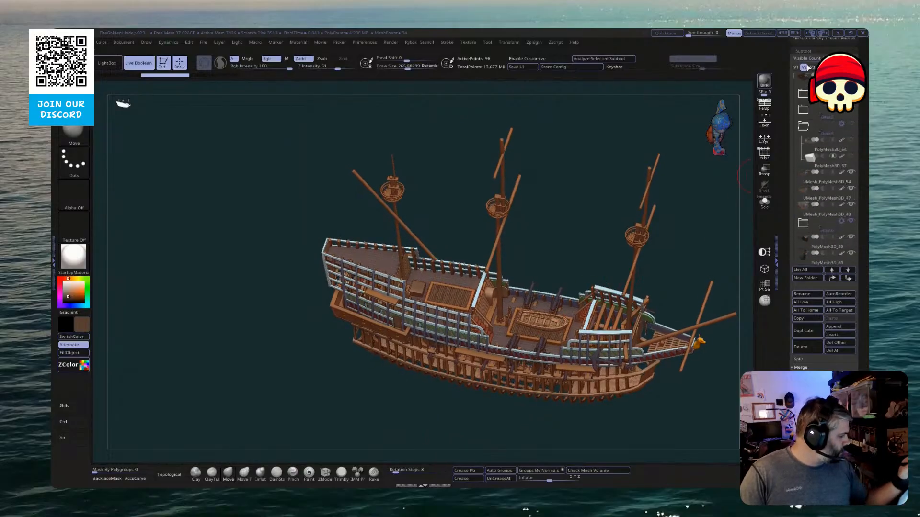
left_click(843, 125)
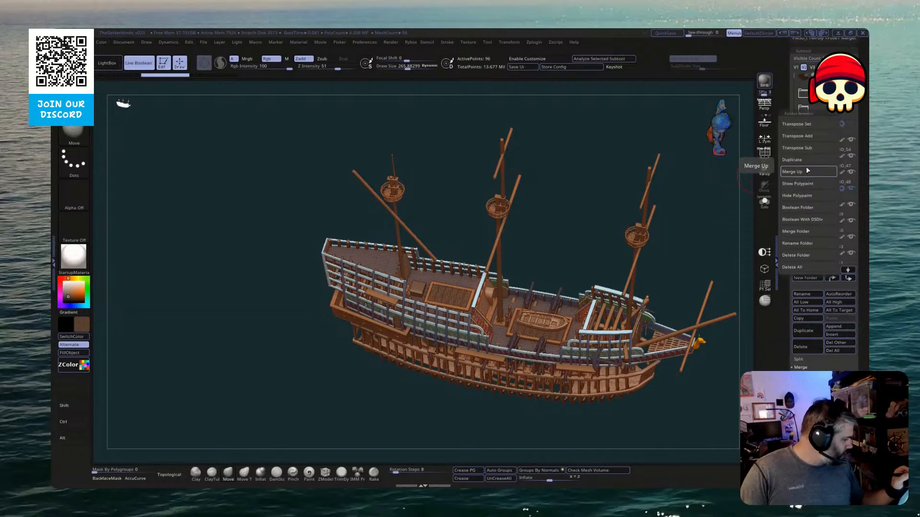
left_click(795, 160)
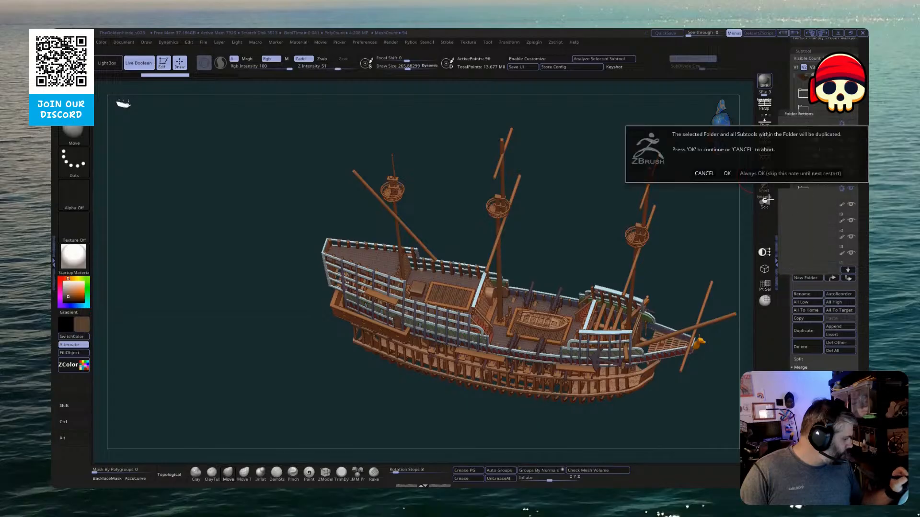
left_click(726, 173)
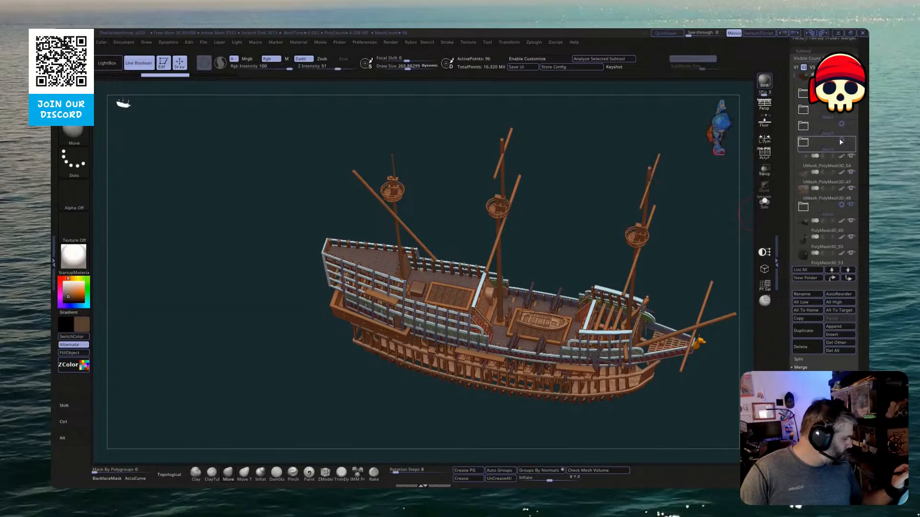
Rename the duplicated deck folder and expand it to list its subtools
left_click(841, 123)
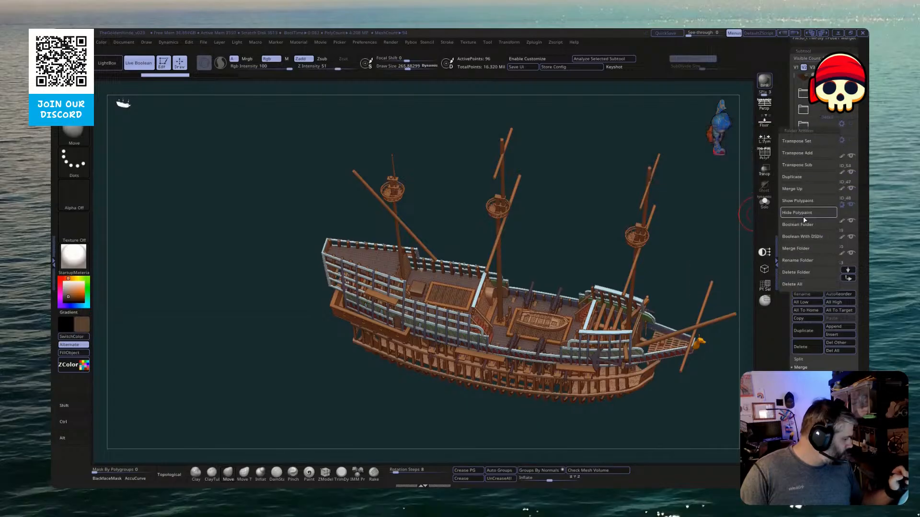
left_click(805, 260)
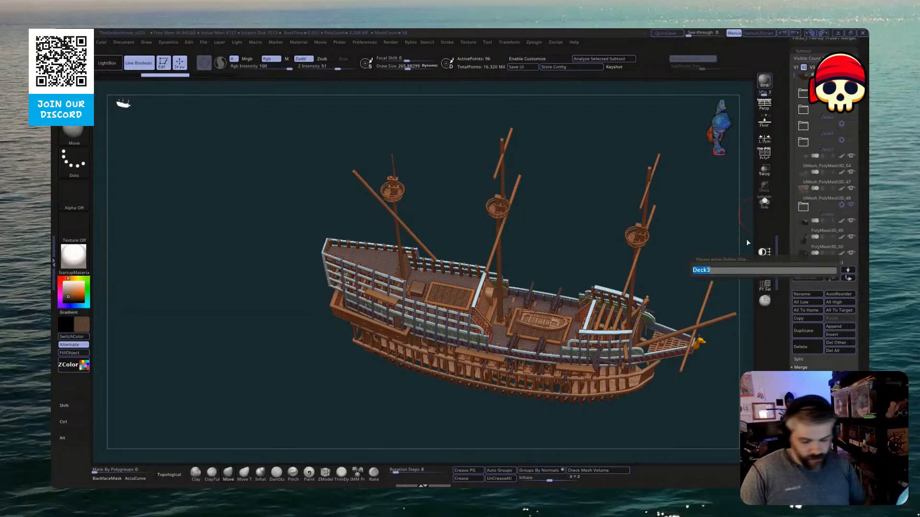
key("End")
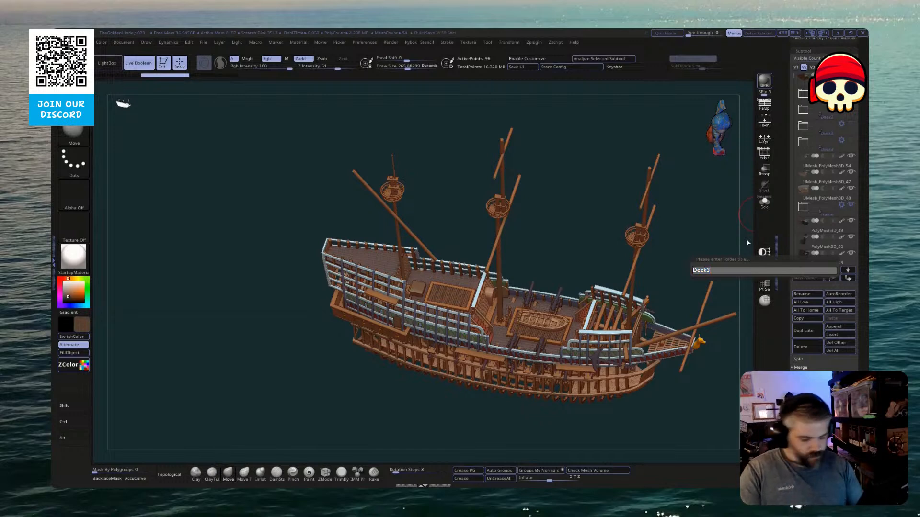
key("Return")
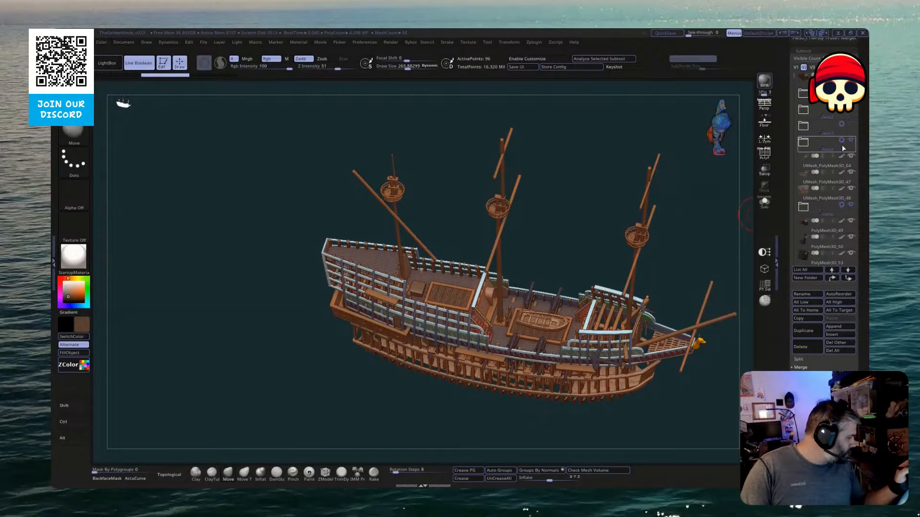
left_click(803, 142)
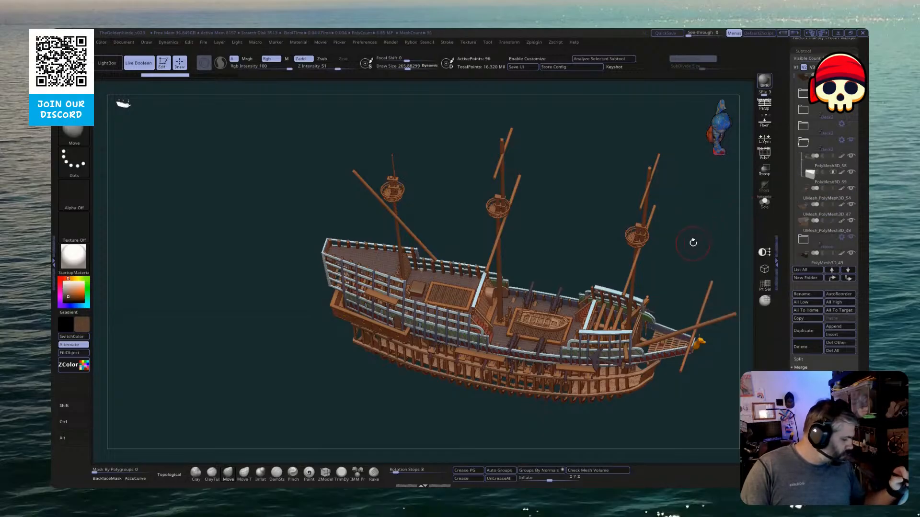
In top view, move PolyMesh3D_58 from the duplicated folder about 7.26 forward onto the bow deck
left_click_drag(693, 242, 700, 232, "shift")
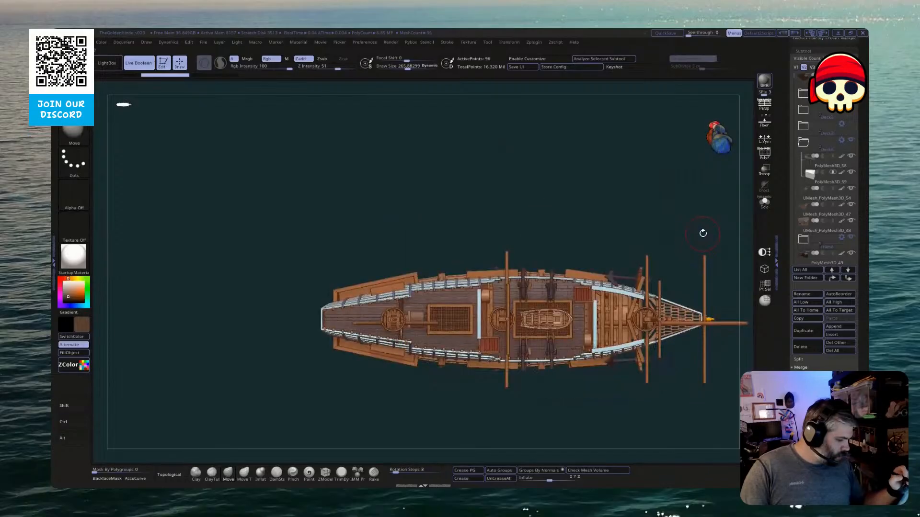
left_click(820, 164)
key("w")
left_click_drag(412, 320, 657, 322)
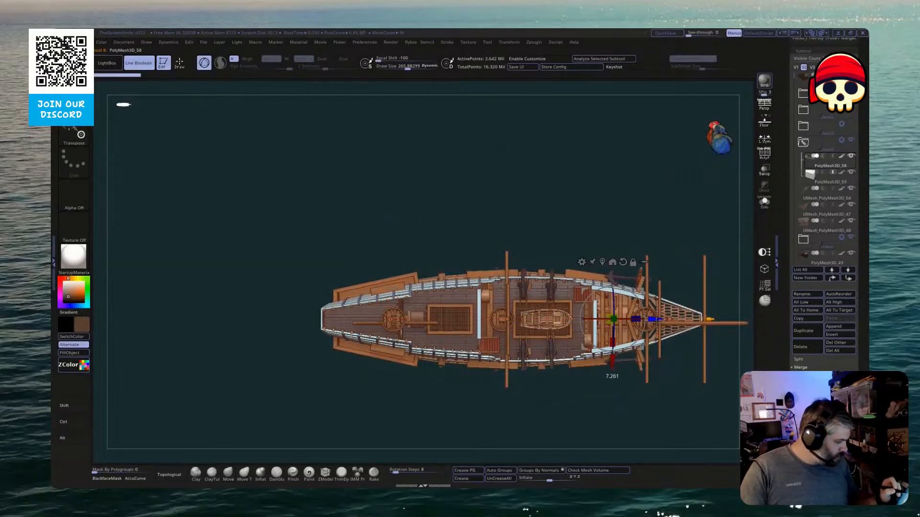
Move the PolyMesh3D_59 cutting block forward onto the bow deck and turn its narrow end toward the bow
left_click(824, 181)
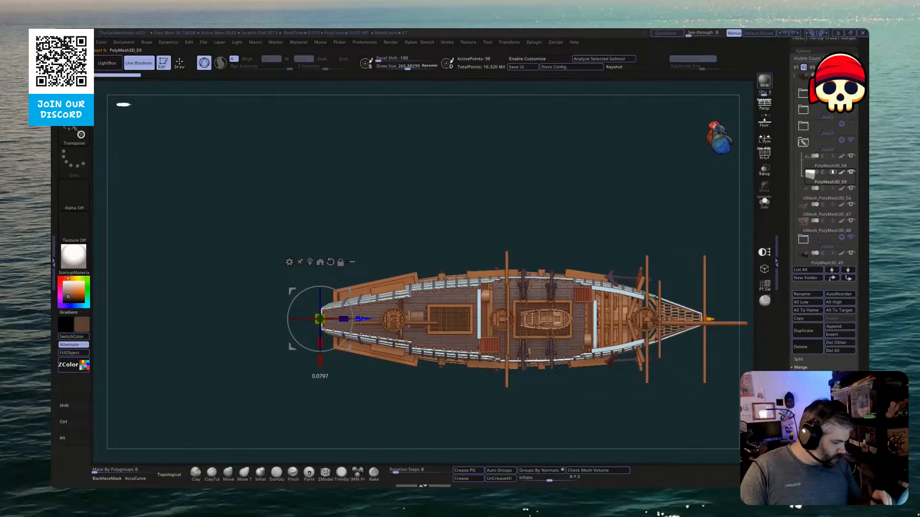
left_click_drag(360, 320, 641, 262)
left_click(557, 261)
Isolate the PolyMesh3D_59 cutting block with its wireframe shown and delete its extra edge loops with ZModeler, keeping the central lengthwise loop
key("q")
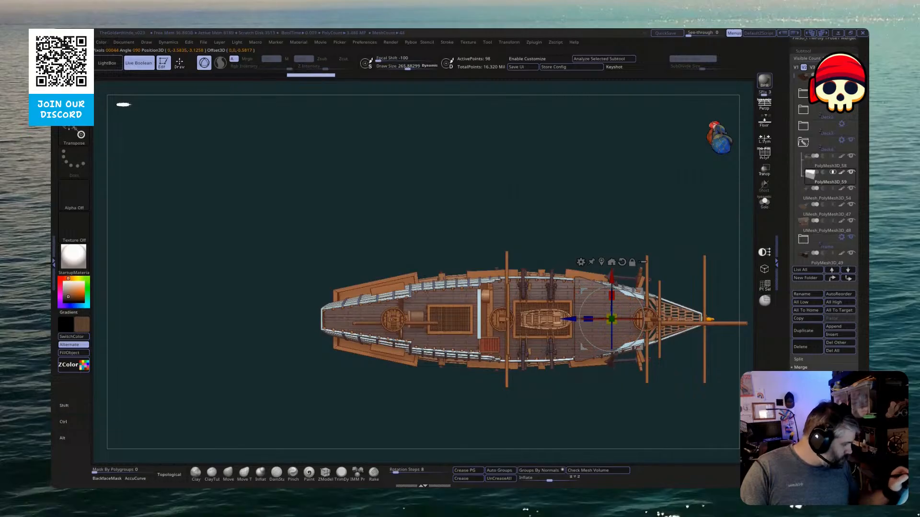
key("shift+f")
left_click(764, 201)
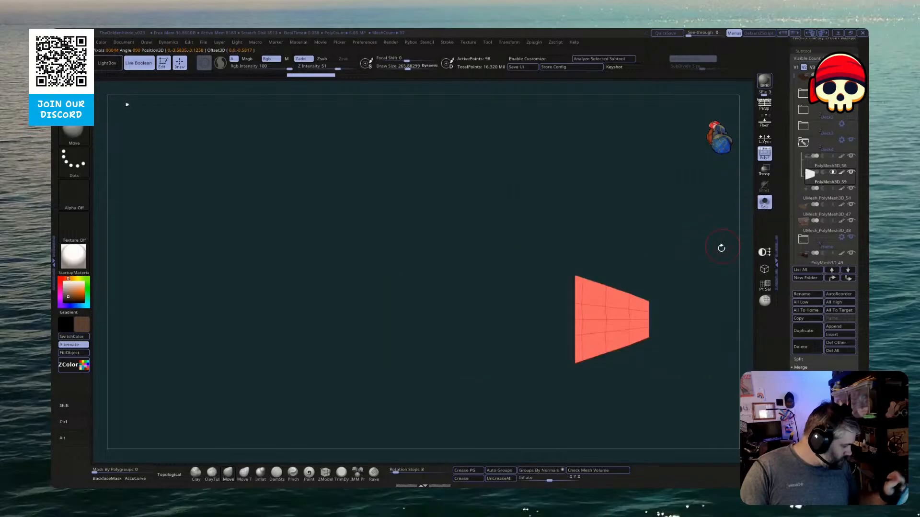
left_click(325, 472)
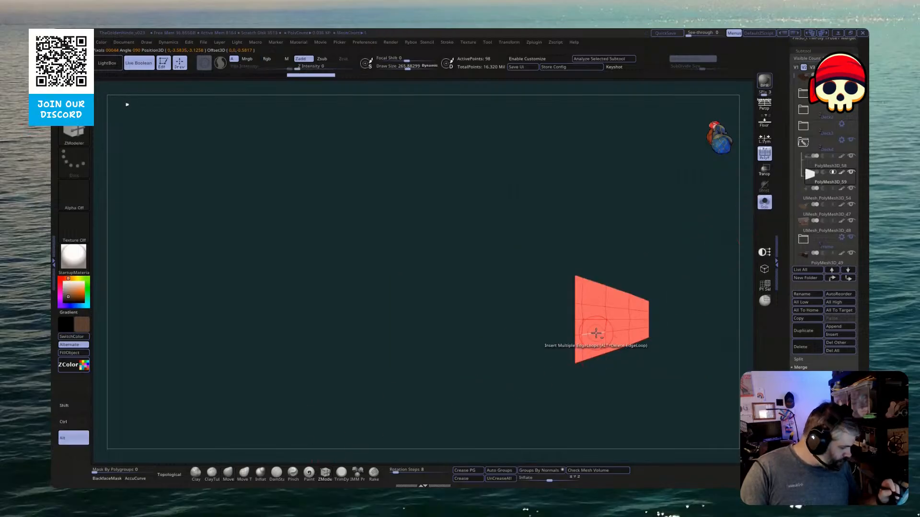
left_click_drag(593, 337, 627, 329)
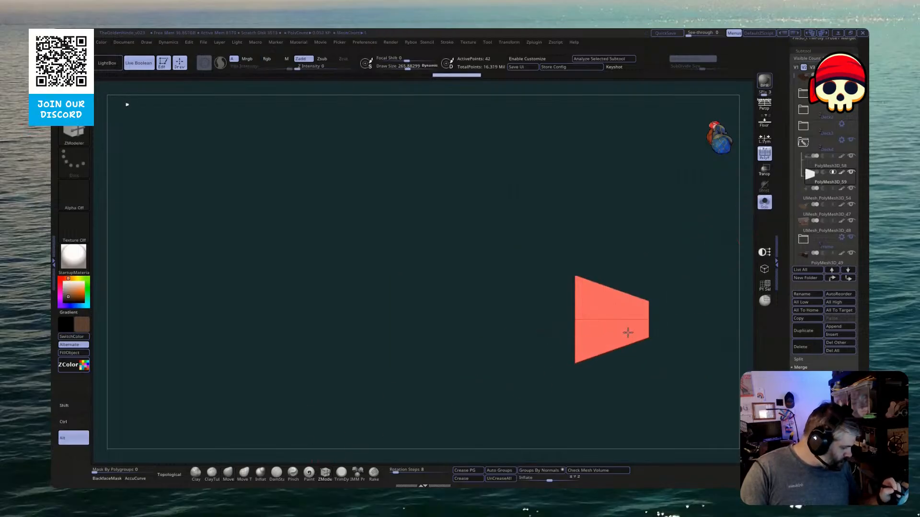
left_click_drag(621, 384, 580, 346)
left_click_drag(624, 308, 634, 329)
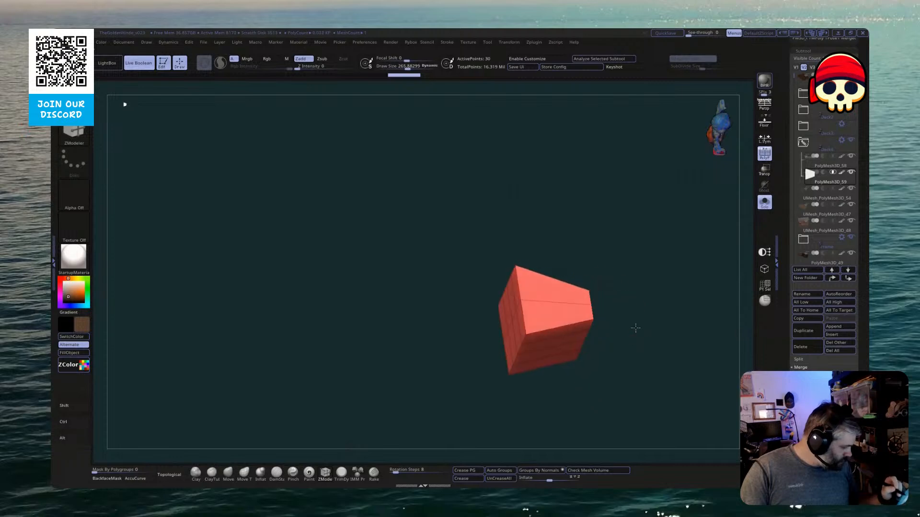
left_click(565, 334, "alt")
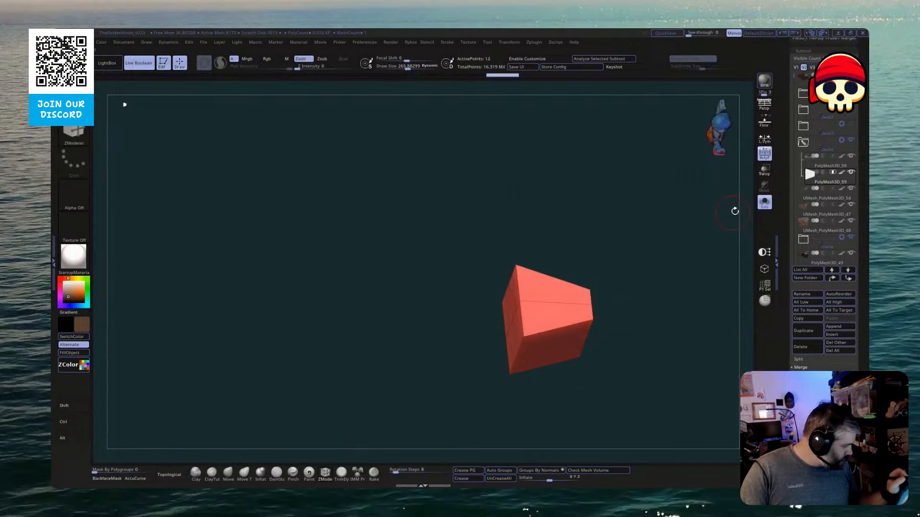
left_click(765, 202)
In top view, mask parts of the cutting block and adjust its sides and corners to fit the hull at the bow
mouse_move(697, 265)
left_mouse_down()
mouse_move(602, 395)
mouse_move(571, 353)
mouse_move(581, 384)
left_mouse_up()
key("ctrl")
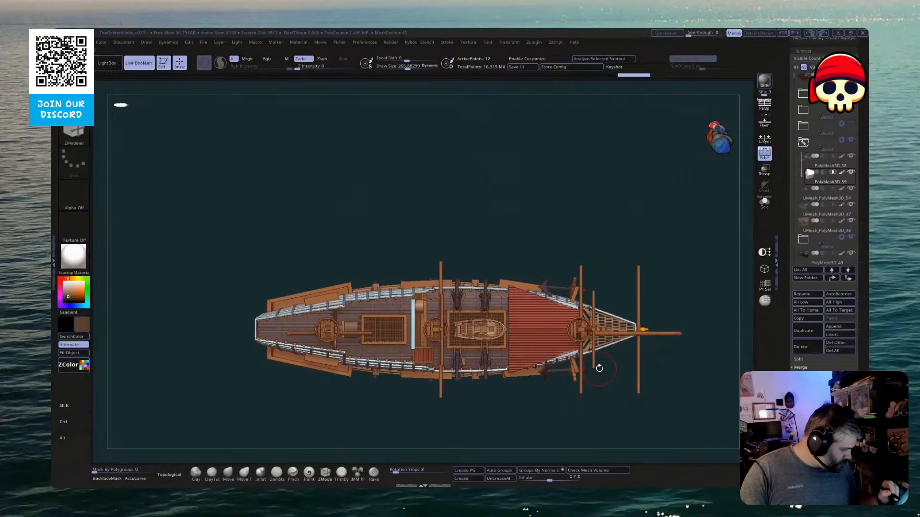
key("w")
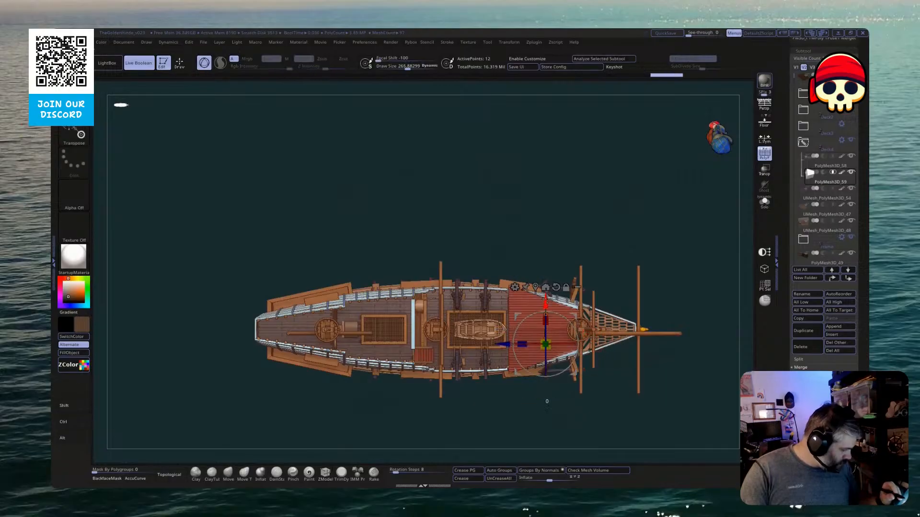
left_click_drag(546, 298, 546, 299)
key("ctrl")
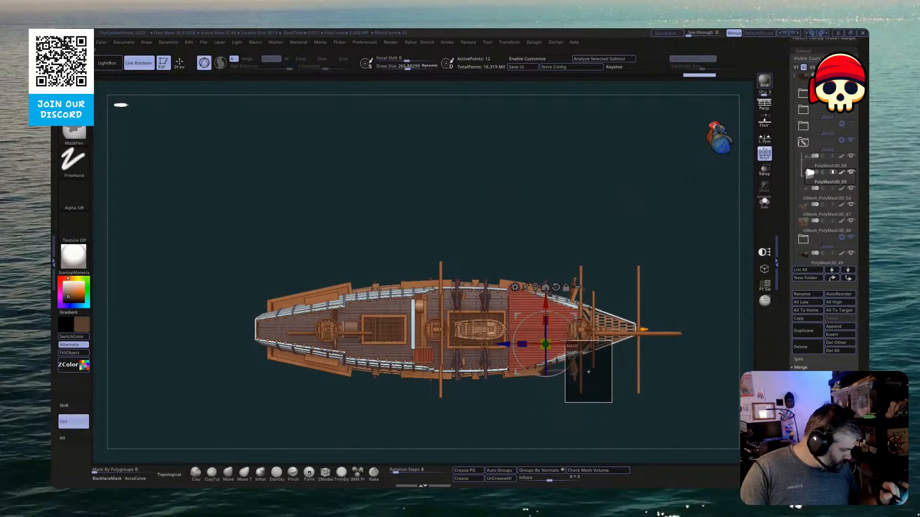
left_click_drag(546, 306, 545, 317)
key("ctrl")
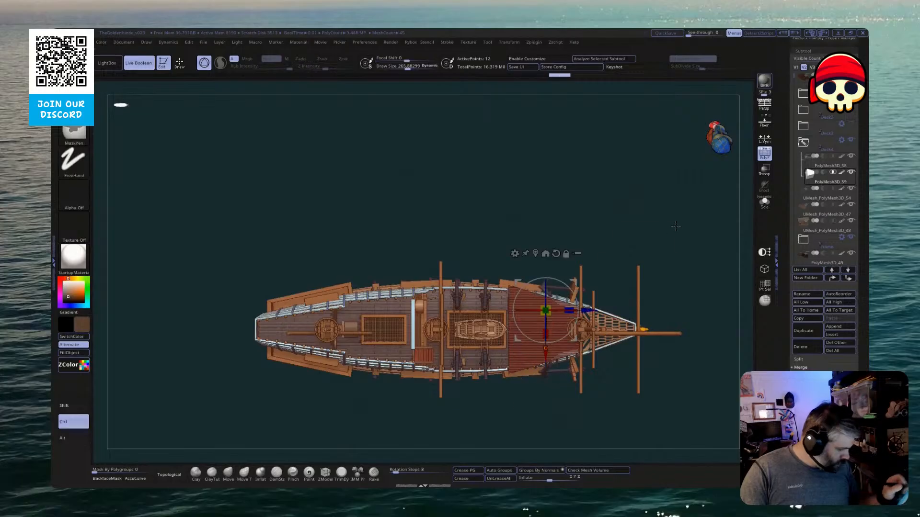
mouse_move(578, 218)
left_mouse_down()
mouse_move(485, 278)
mouse_move(466, 278)
mouse_move(464, 297)
left_mouse_up()
left_click_drag(483, 424, 511, 411, "ctrl")
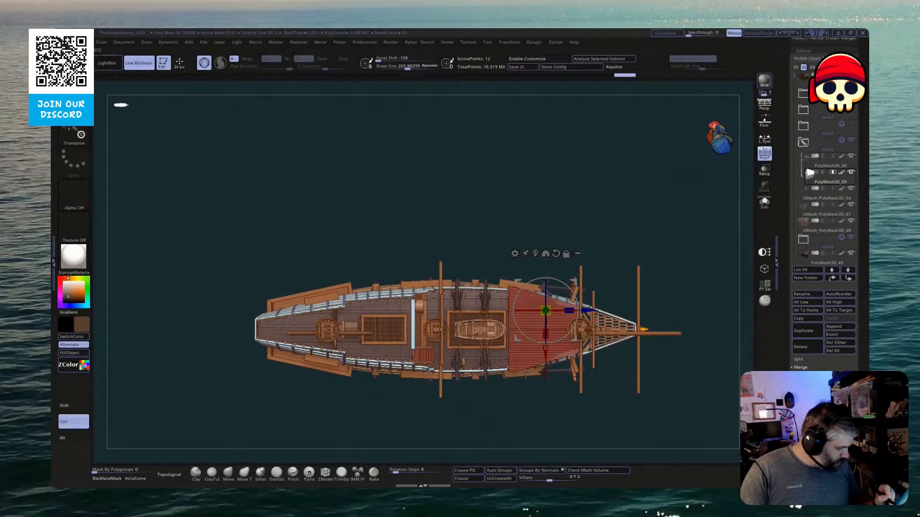
left_click_drag(546, 358, 547, 365)
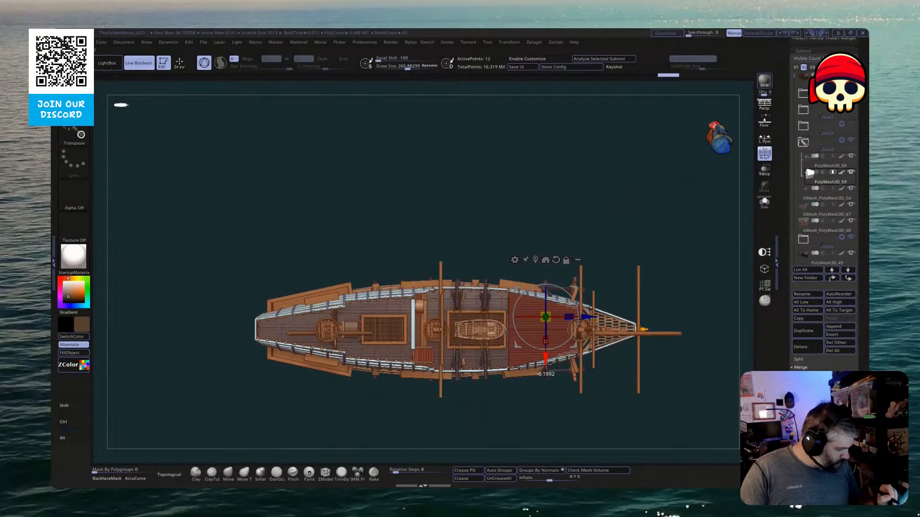
Insert crosswise edge loops in the cutting block and scale its unmasked sections in width to follow the hull's curve
key("q")
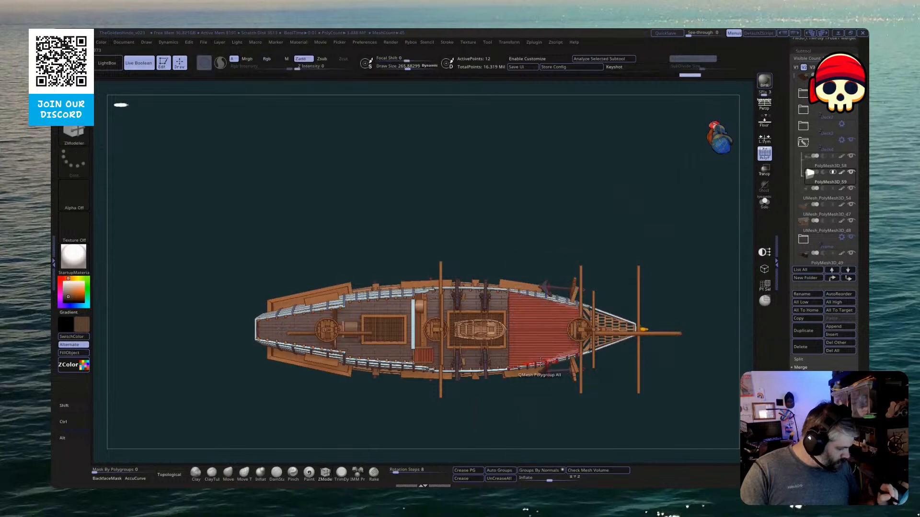
left_click(545, 328)
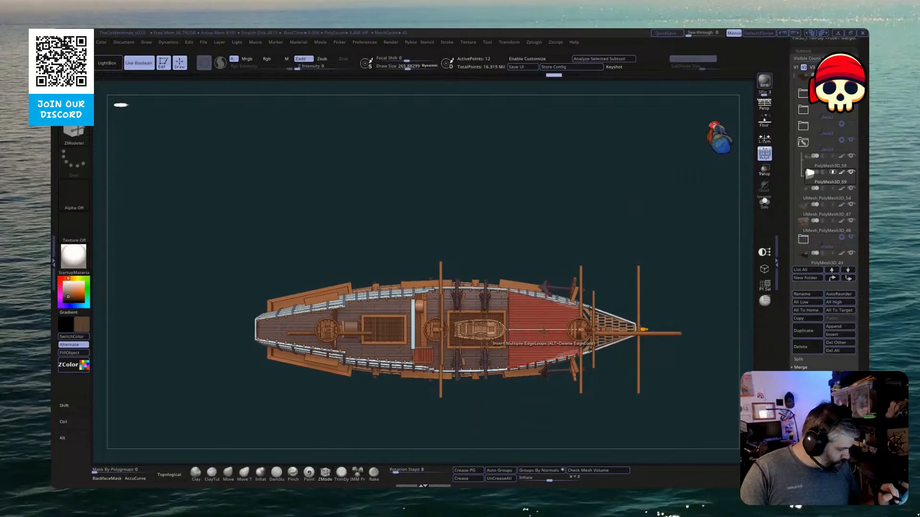
key("ctrl")
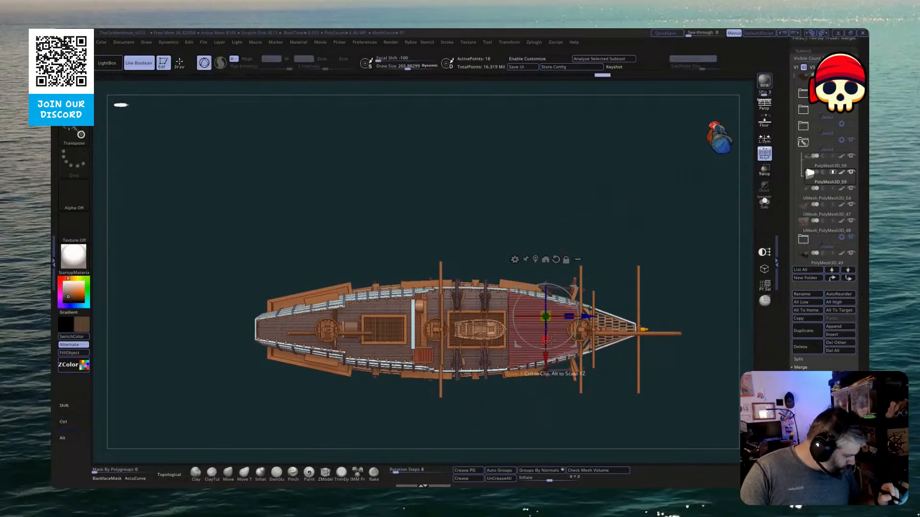
key("q")
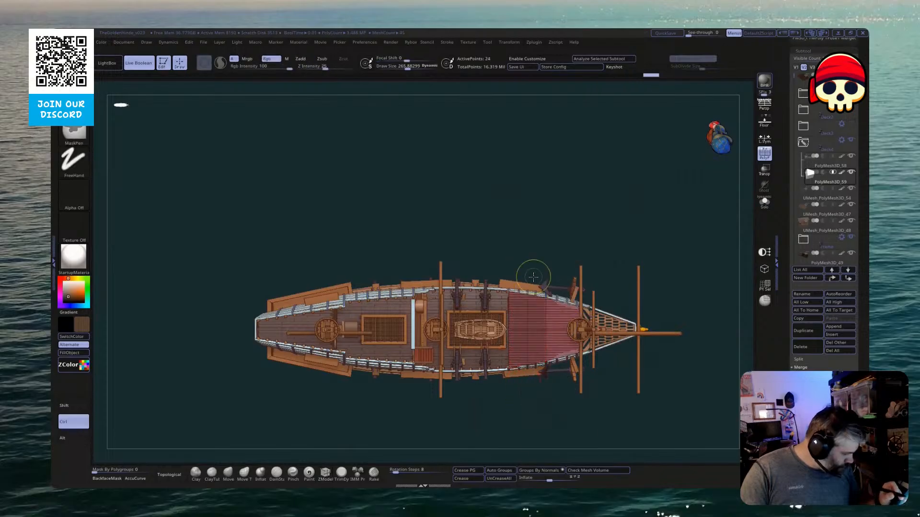
key("w")
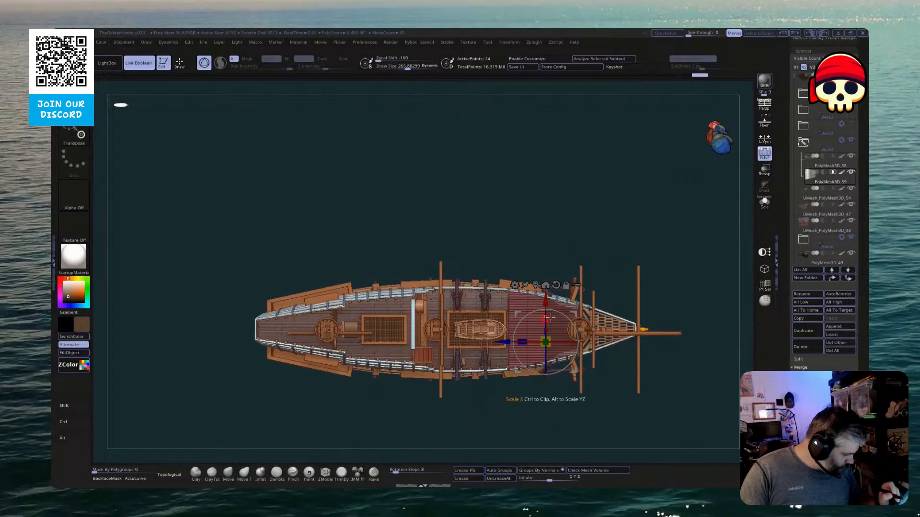
key("q")
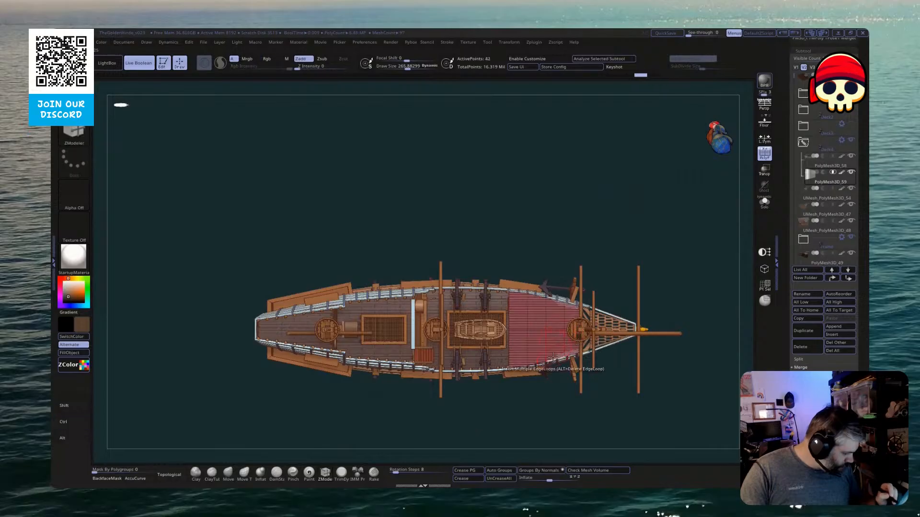
key("w")
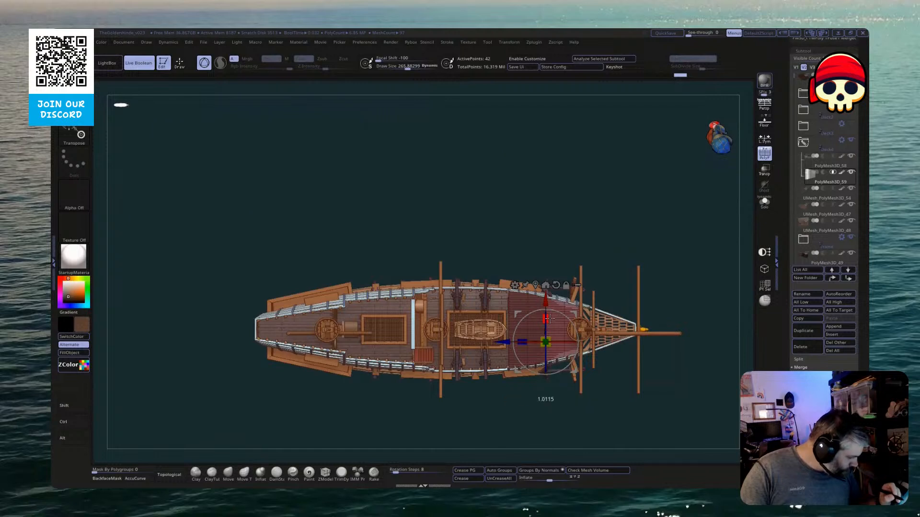
left_click_drag(550, 319, 551, 318)
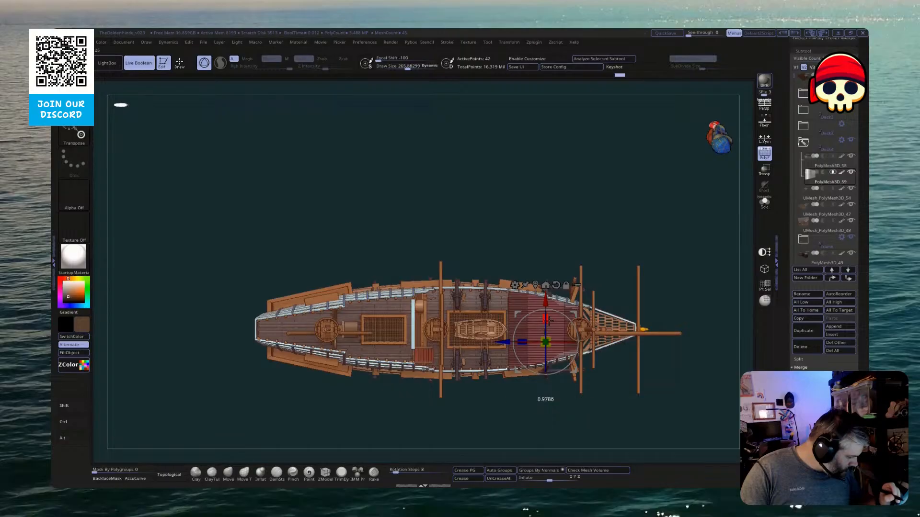
Select the PolyMesh3D_58 planking and lower it from above the bow railings to the level of the bow deck
left_click_drag(516, 440, 524, 282)
left_click_drag(624, 266, 549, 329, "alt")
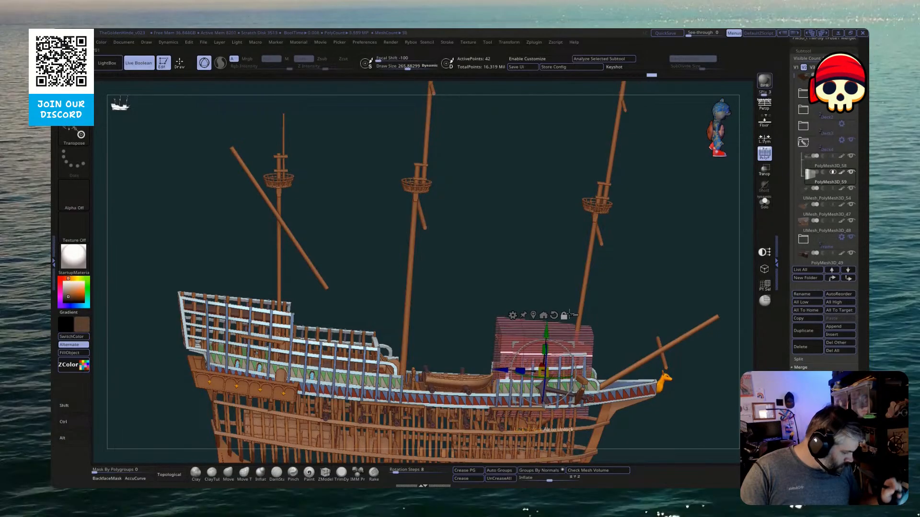
left_click_drag(639, 283, 624, 302)
left_click(798, 174)
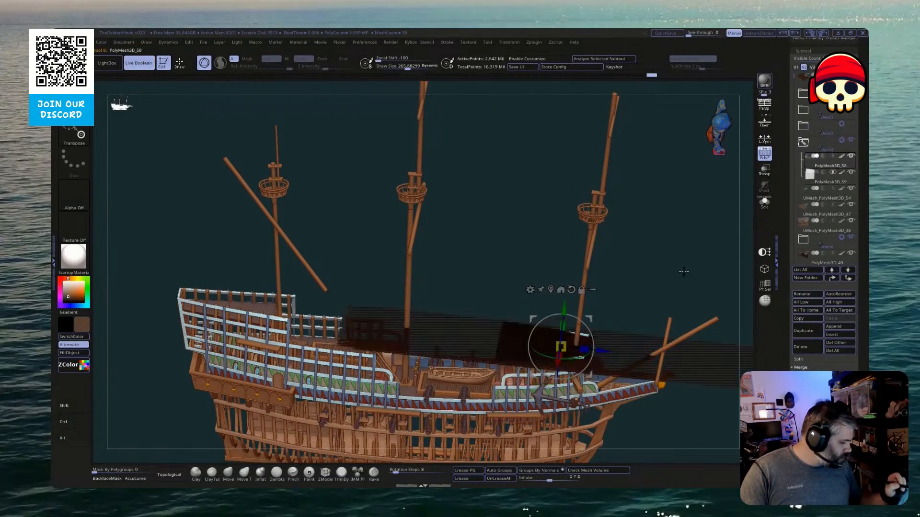
left_click_drag(688, 255, 652, 245)
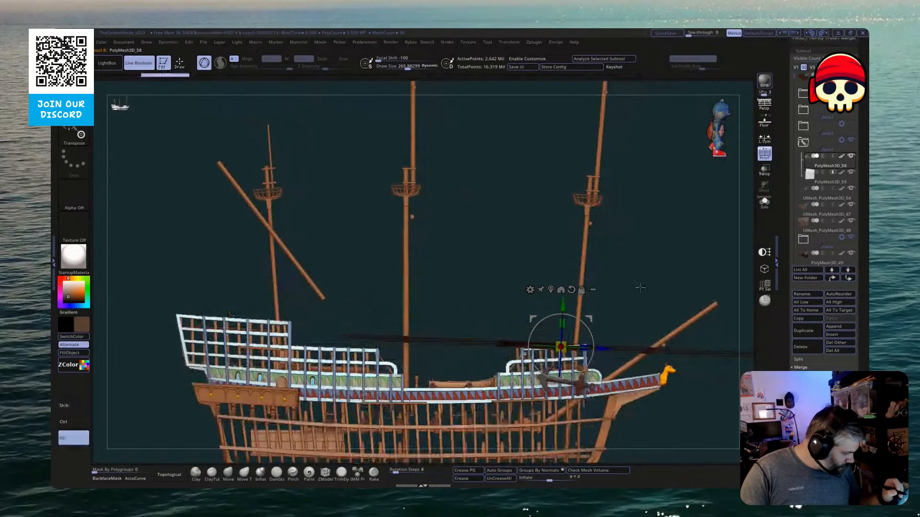
left_click_drag(639, 287, 532, 268, "alt")
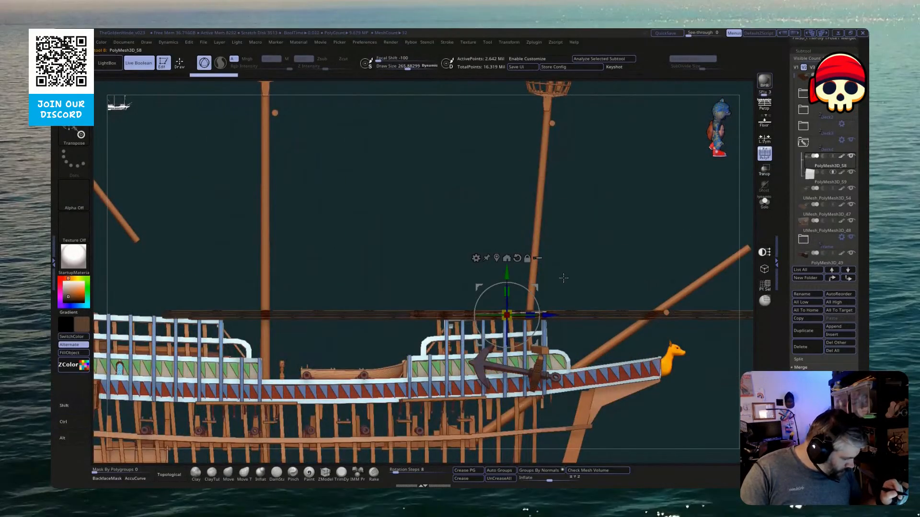
left_click_drag(512, 272, 515, 315)
left_click_drag(591, 273, 608, 296)
left_click_drag(512, 317, 511, 328)
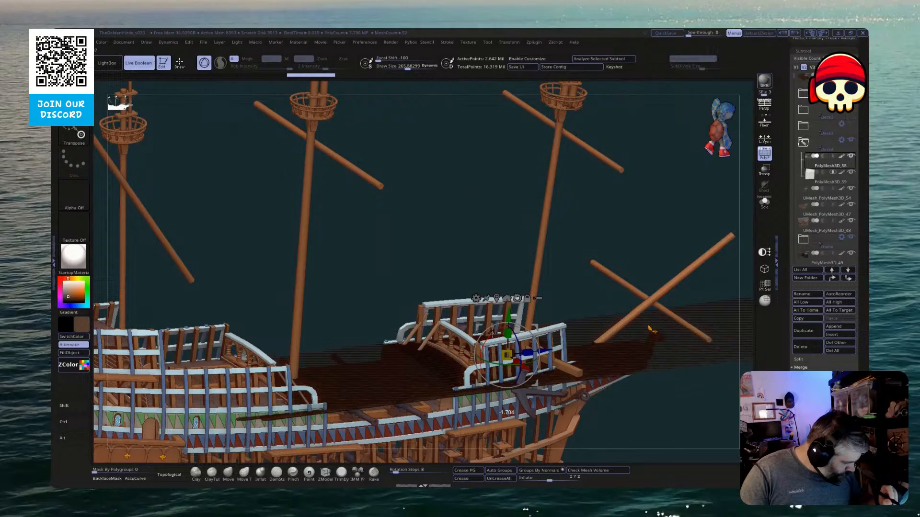
left_click_drag(569, 273, 492, 336)
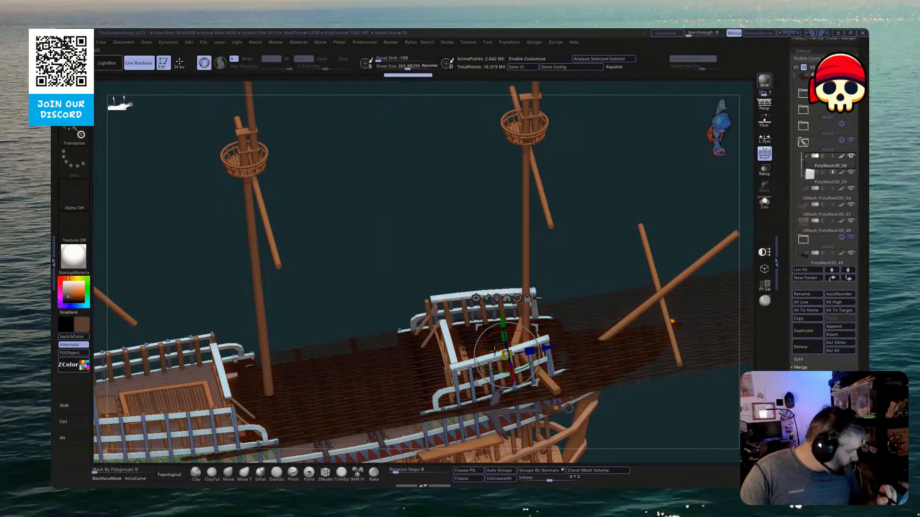
left_click_drag(686, 398, 663, 385, "alt")
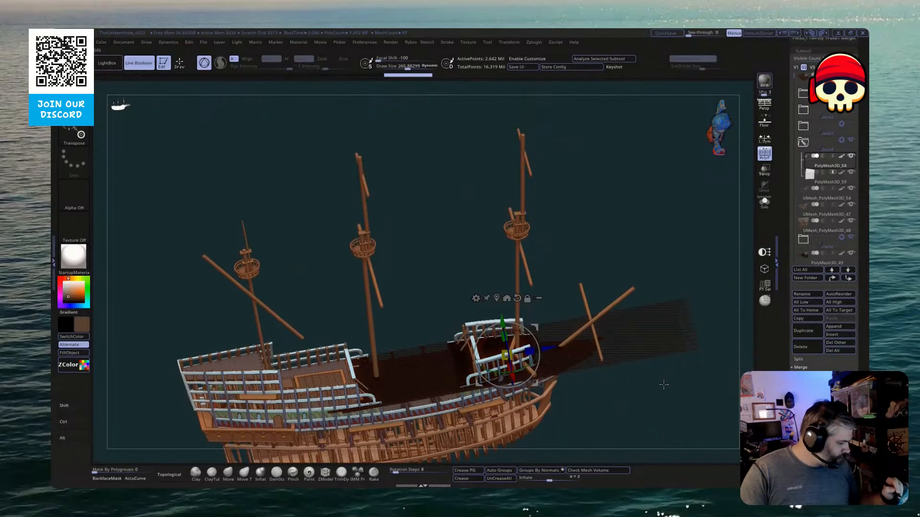
In top view with the wireframe shown, mask the PolyMesh3D_59 cutting block at its bow end and shift the unmasked part slightly aft
left_click(849, 144)
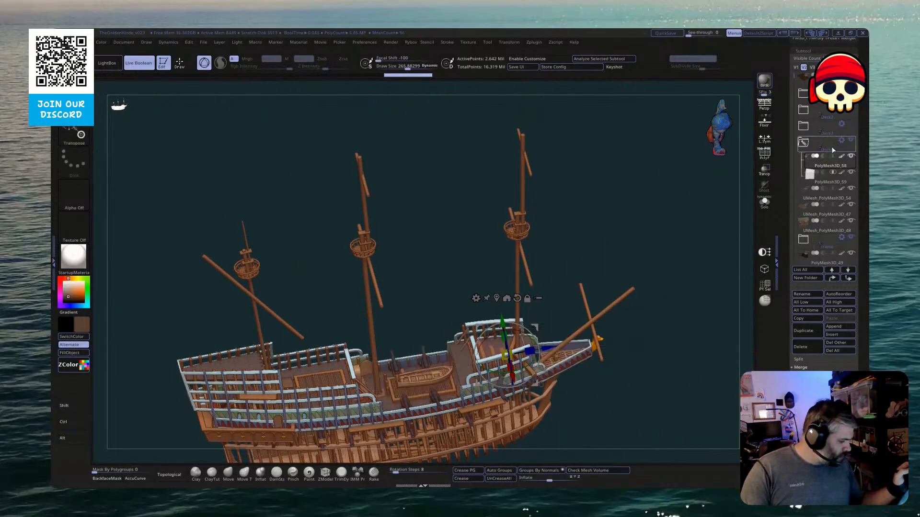
left_click_drag(706, 225, 702, 276)
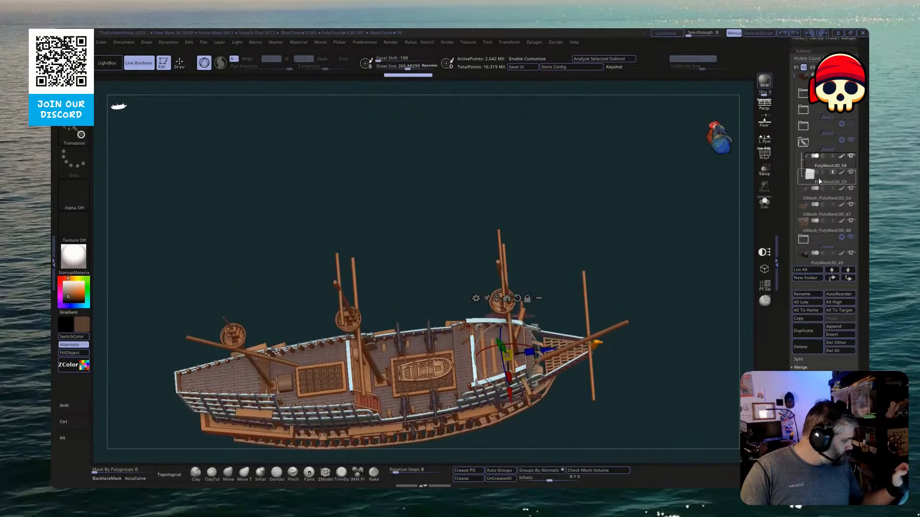
left_click_drag(617, 214, 562, 247)
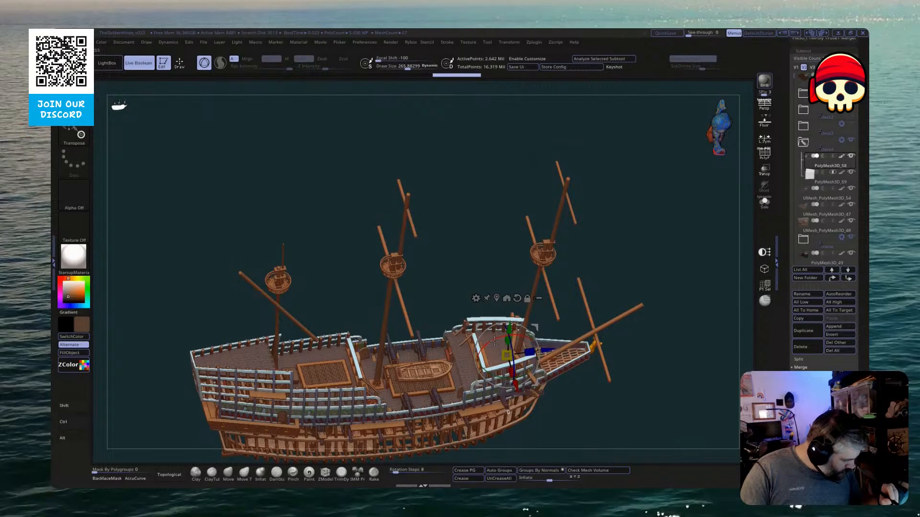
mouse_move(614, 255)
left_mouse_down()
mouse_move(598, 263)
mouse_move(614, 270)
left_mouse_up()
left_click(826, 183)
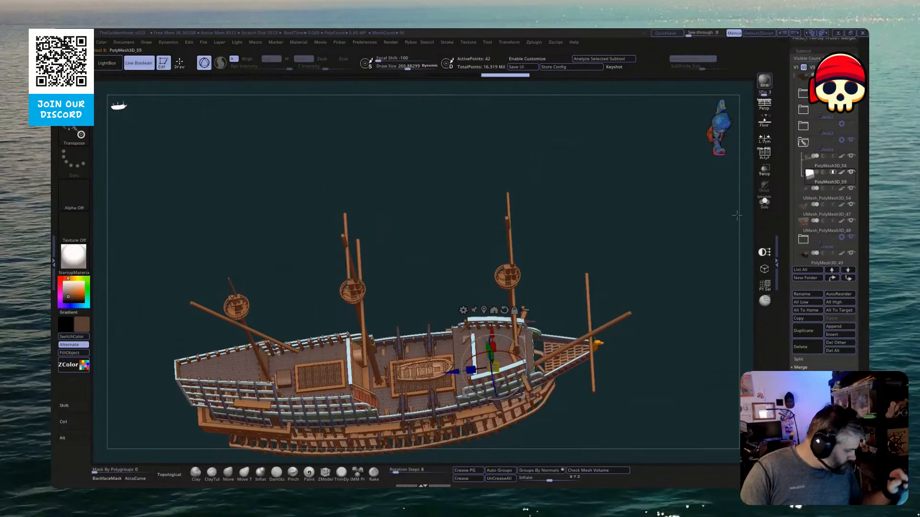
left_click_drag(665, 245, 669, 297)
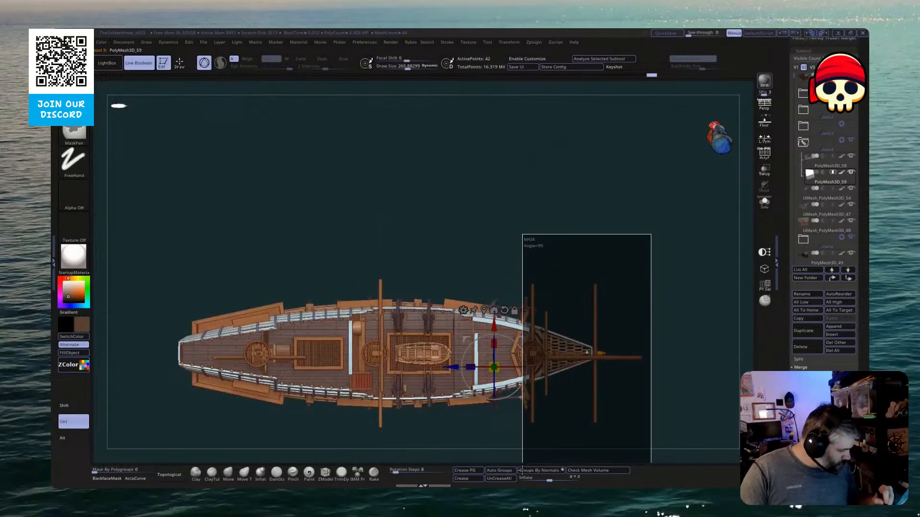
left_click(765, 153)
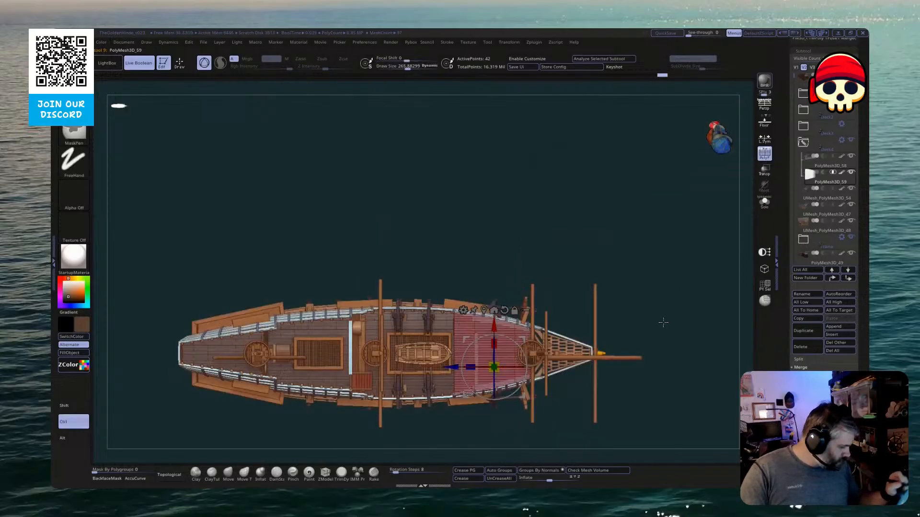
left_click_drag(681, 245, 520, 436, "ctrl")
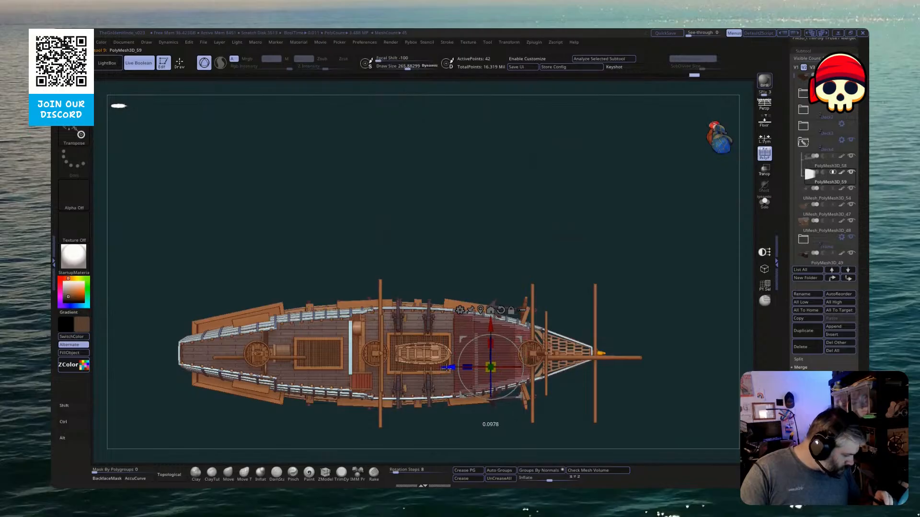
left_click_drag(438, 372, 440, 373)
left_click_drag(484, 344, 486, 345)
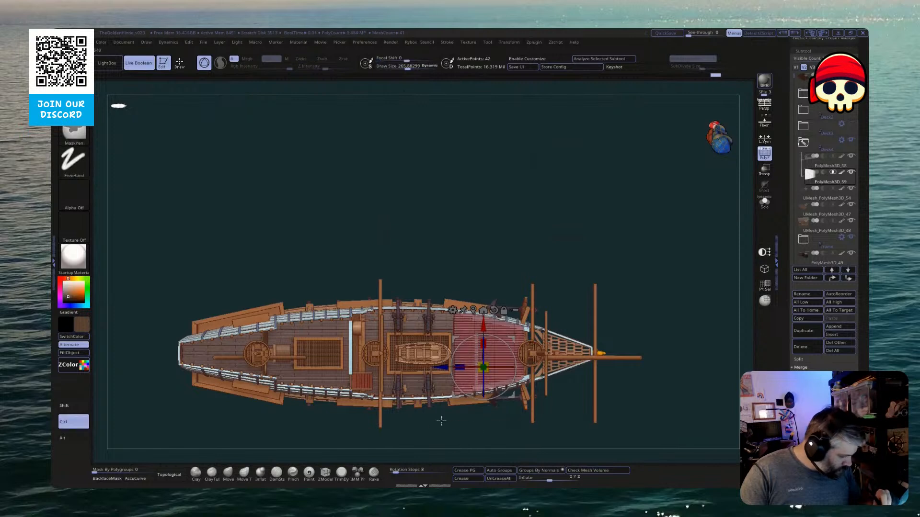
Nudge the cutting block's unmasked part, isolate the block and delete its surplus edge loops with the ZModeler brush
left_click_drag(442, 367, 448, 370)
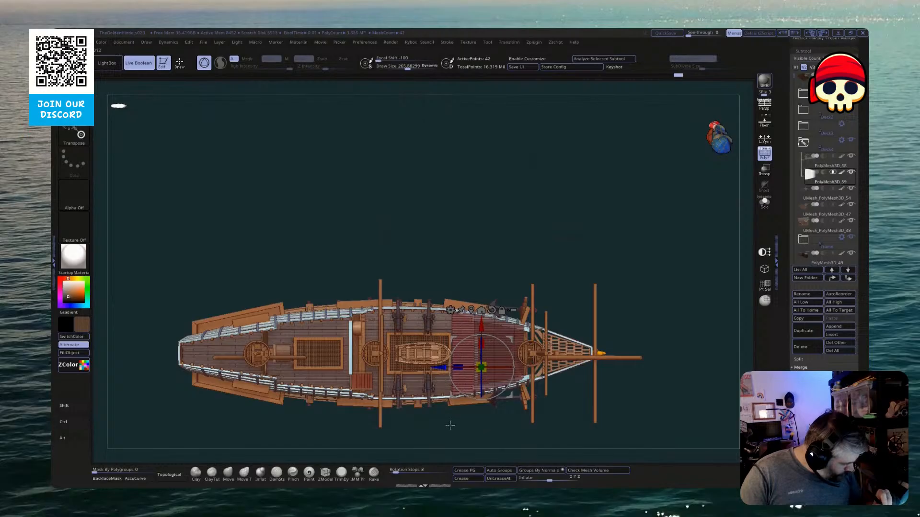
key("b")
key("z")
key("m")
left_click_drag(464, 416, 466, 396)
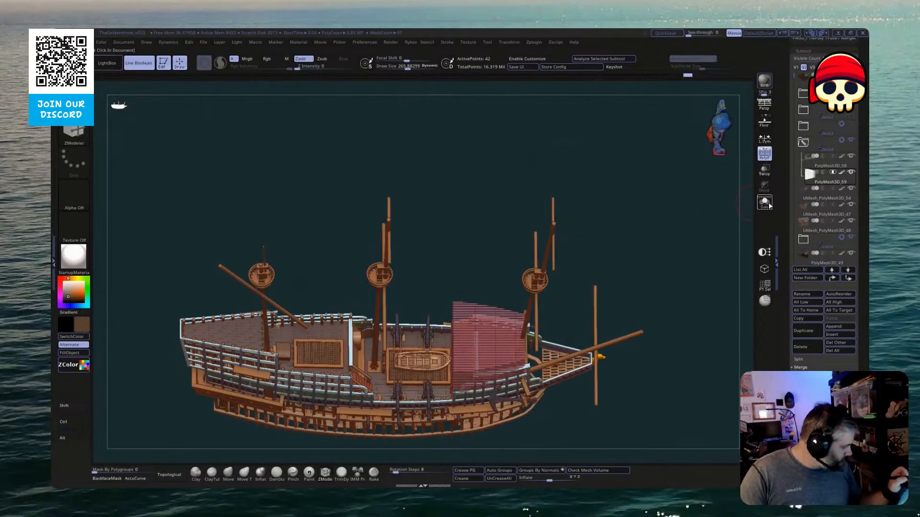
left_click(768, 205)
left_click_drag(586, 277, 585, 294)
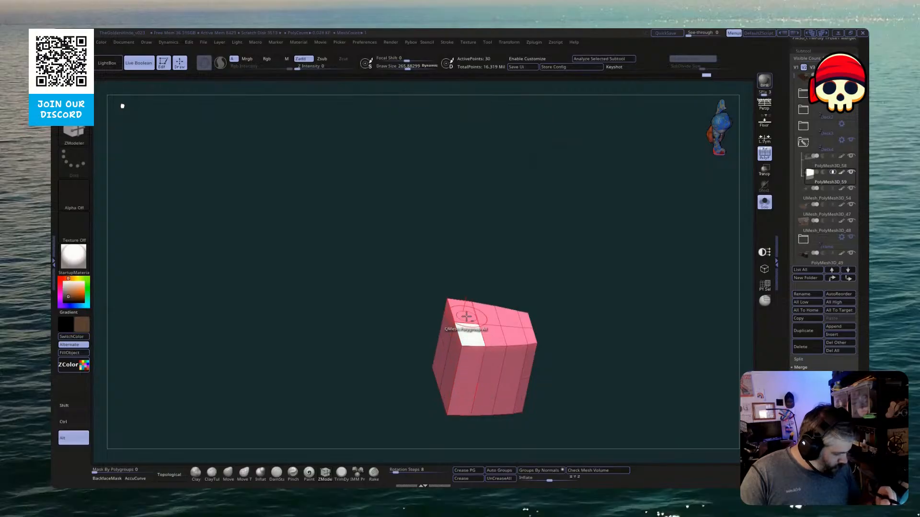
left_click_drag(465, 321, 428, 479)
left_click(764, 202)
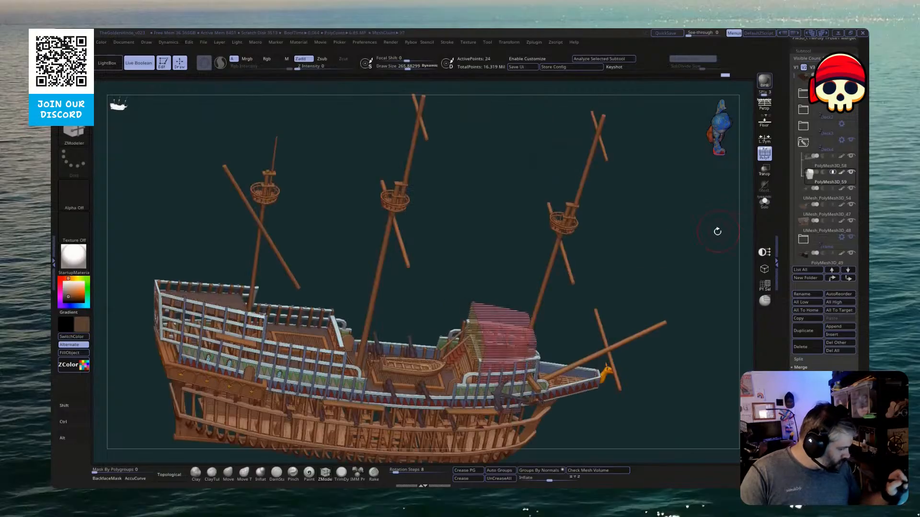
In top view, mask the cutting block at its aft edge, adjust that edge lengthwise to the bow deck and hide the wireframe
left_click_drag(717, 230, 596, 386)
key("ctrl")
left_click_drag(466, 407, 500, 238, "ctrl")
key("w")
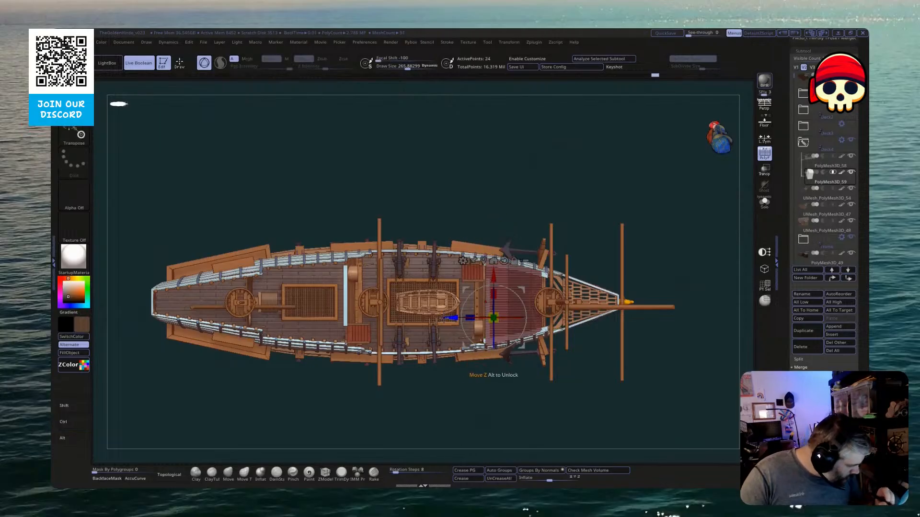
left_click_drag(444, 318, 485, 437)
key("ctrl")
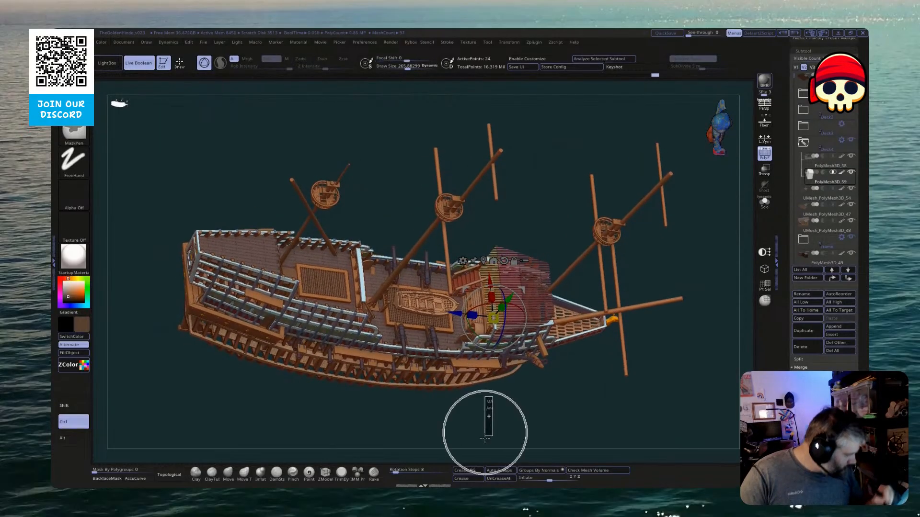
key("q")
left_click(764, 155)
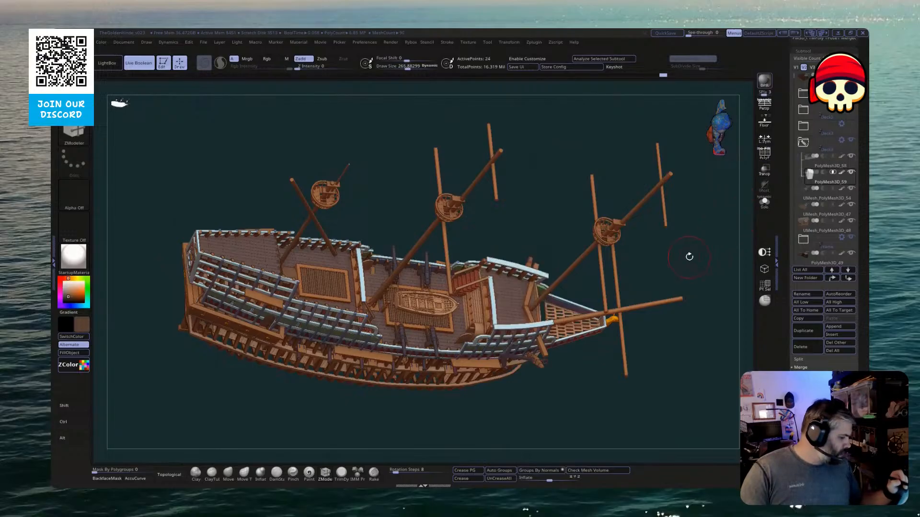
Try a Boolean Folder operation on the bow deck folder, inspect the cut planking up close and delete the generated mesh
left_click_drag(701, 262, 673, 201)
left_click(841, 139)
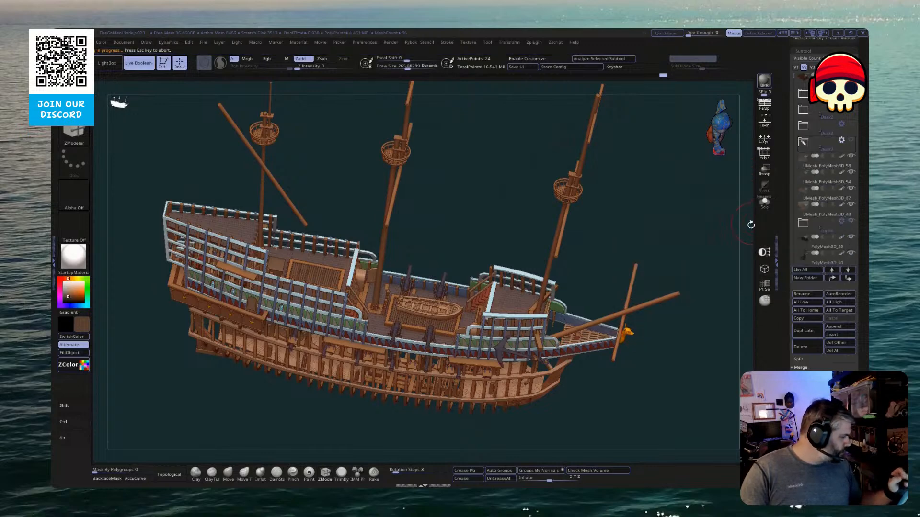
left_click_drag(750, 224, 563, 240)
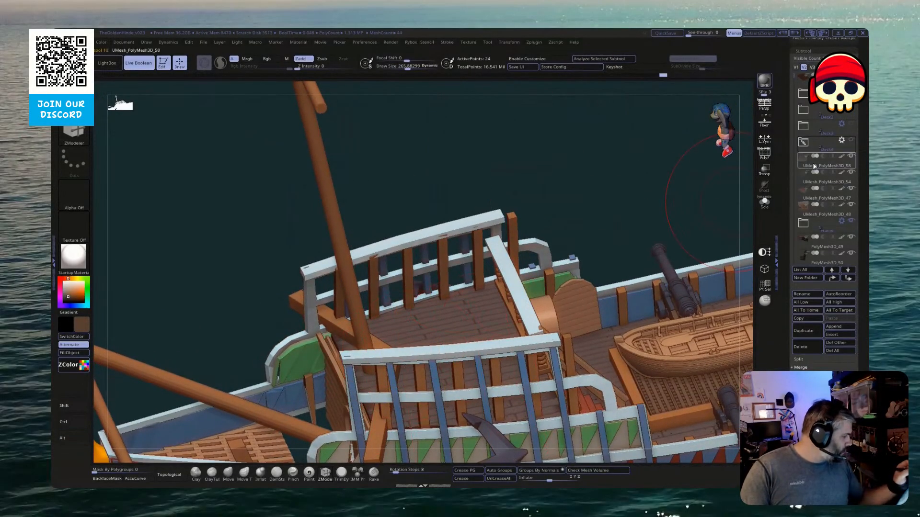
left_click(809, 353)
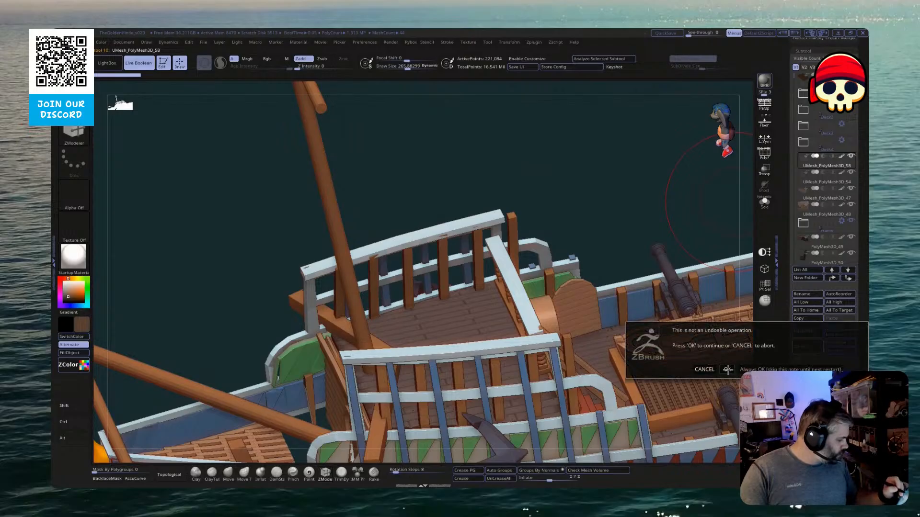
left_click(727, 371)
Select the PolyMesh3D_59 cutting block and shift its position slightly towards the bow
left_click(825, 176)
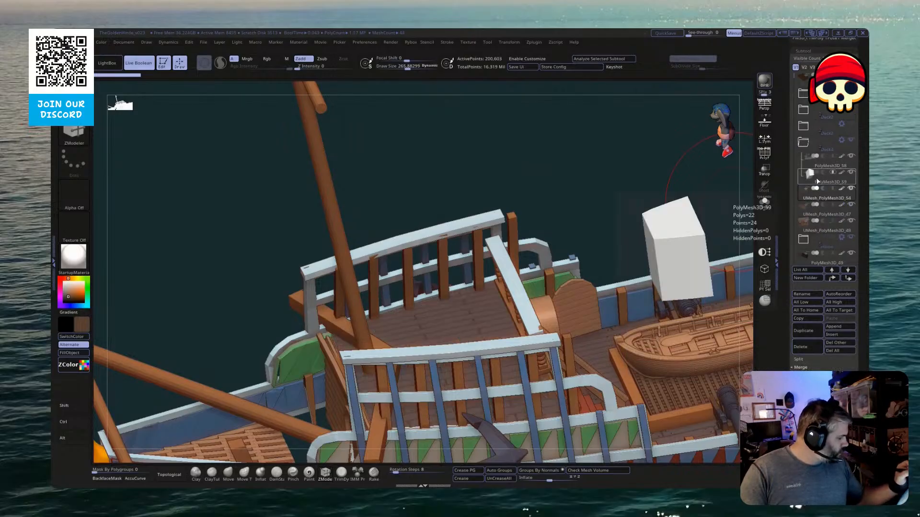
left_click(764, 203)
left_click_drag(668, 225, 596, 214, "alt")
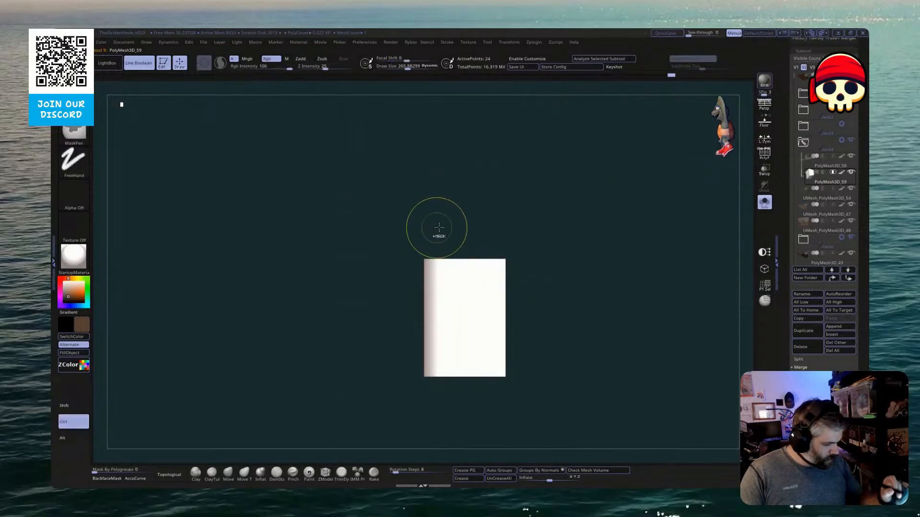
left_click(765, 203)
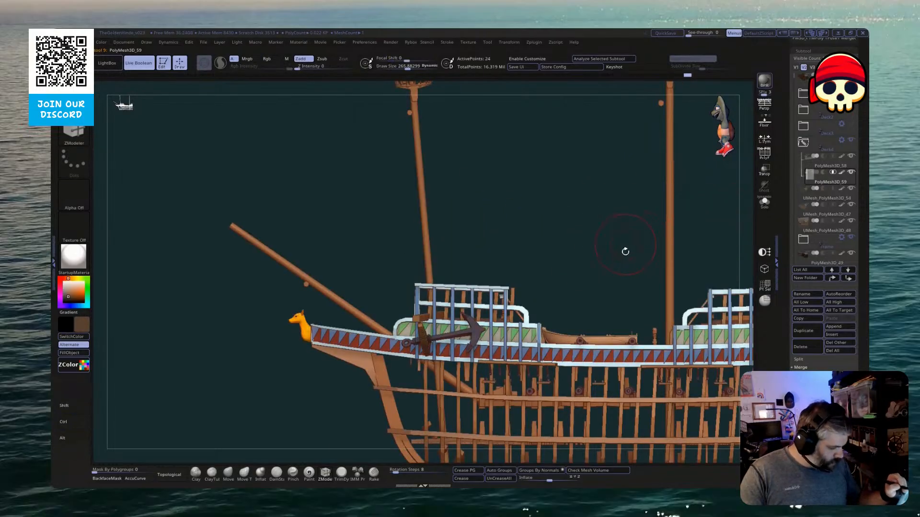
left_click_drag(625, 251, 568, 248)
key("w")
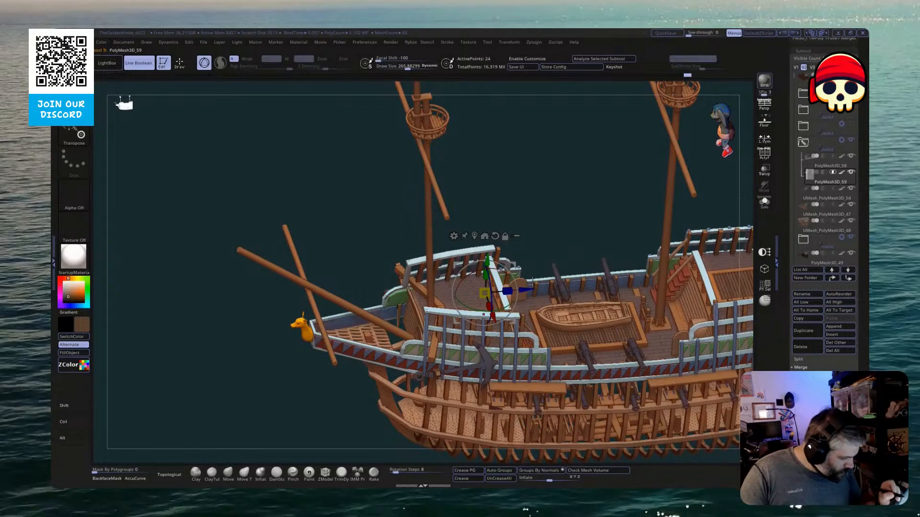
left_click_drag(526, 289, 524, 290)
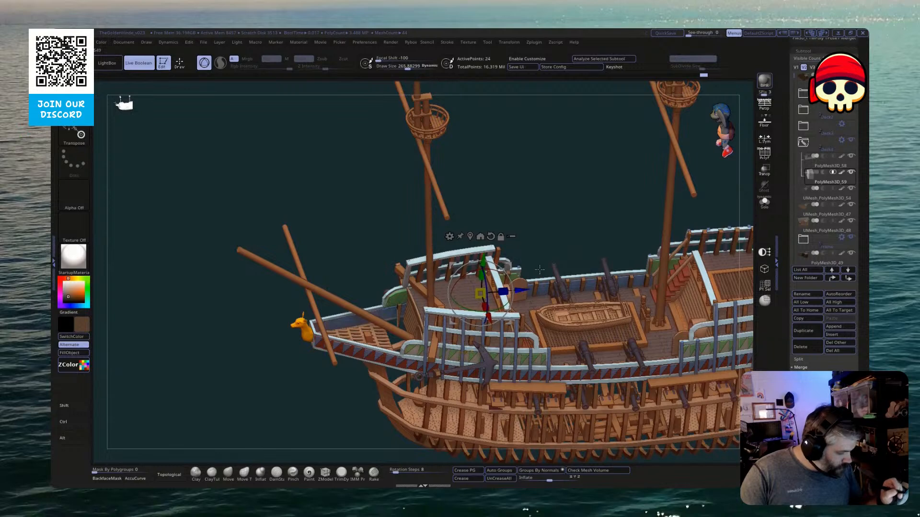
Check the bow deck's fit and run Boolean Folder on its folder to generate the cut planking mesh
key("q")
mouse_move(537, 230)
left_mouse_down()
mouse_move(553, 212)
mouse_move(559, 224)
mouse_move(550, 216)
left_mouse_up()
left_click_drag(435, 423, 442, 400)
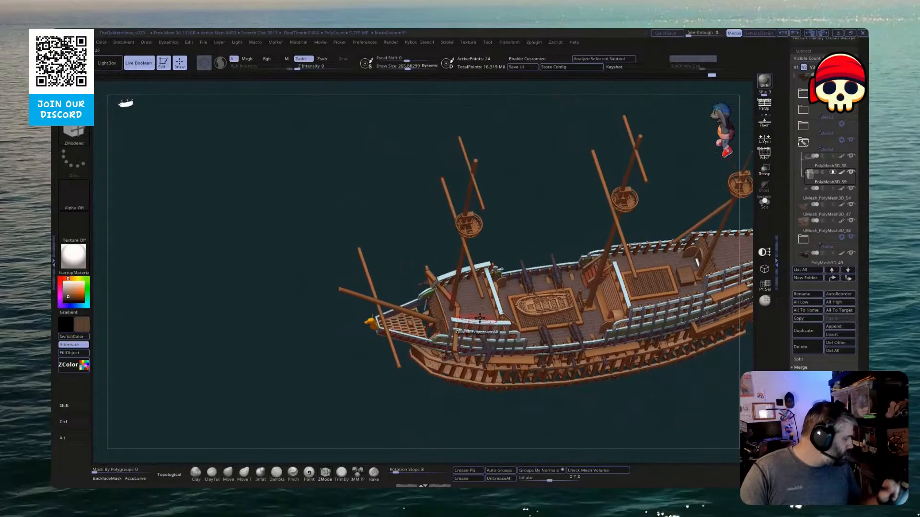
left_click(841, 142)
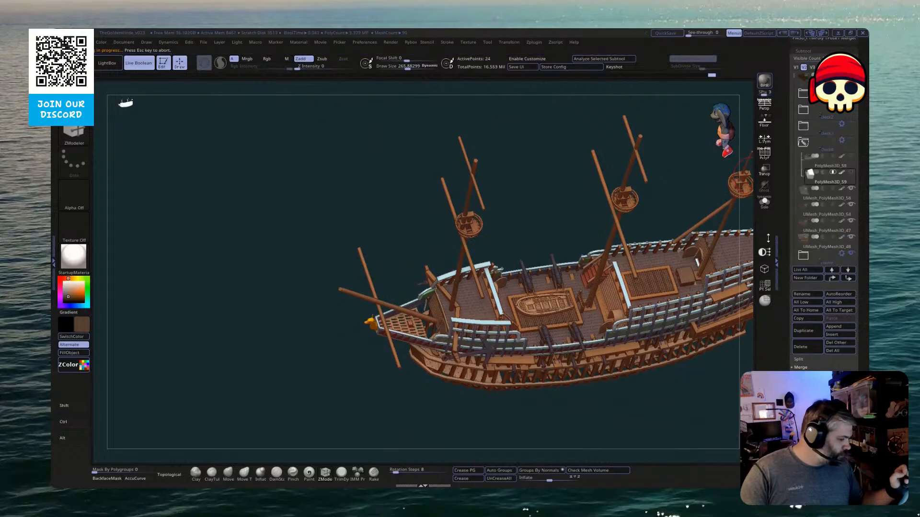
mouse_move(457, 437)
right_mouse_down()
mouse_move(456, 411)
mouse_move(426, 386)
mouse_move(549, 374)
right_mouse_up()
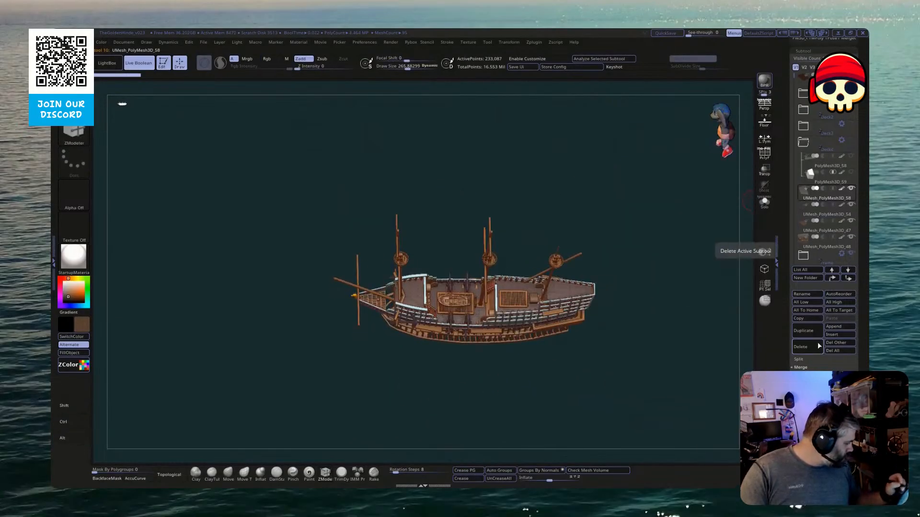
Merge the generated bow deck mesh with the three UMesh deck subtools below it in the list
left_click(765, 252)
left_click(765, 252)
left_click(765, 252)
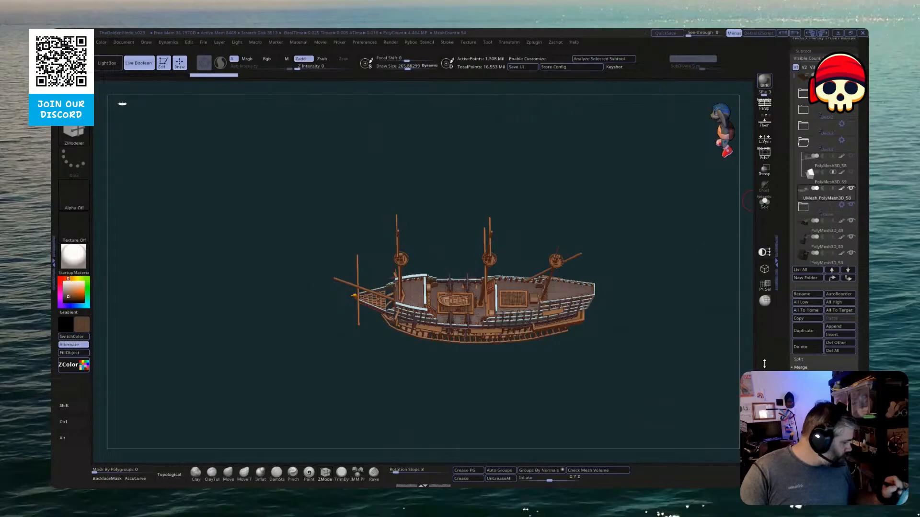
Lift the merged decking vertically out of the hull to inspect it, and undo the moves
right_click_drag(628, 399, 515, 415)
key("w")
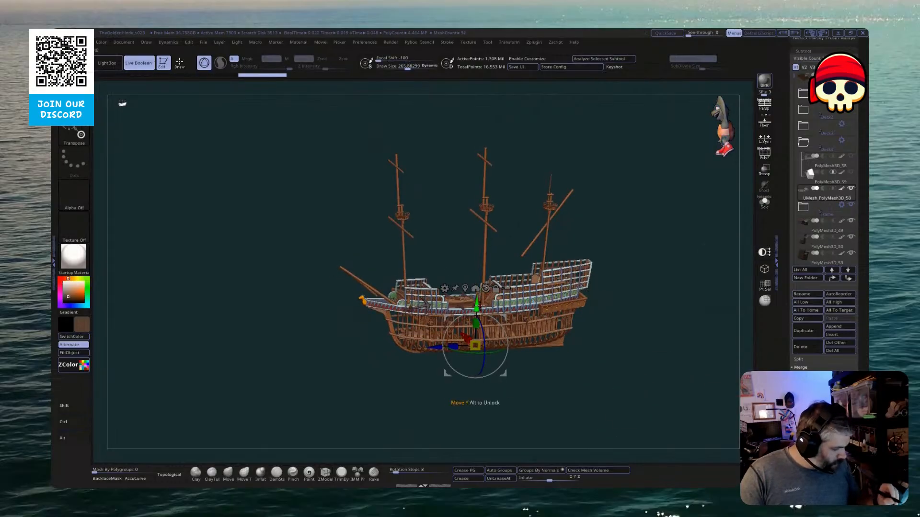
left_click_drag(479, 306, 478, 253)
right_click_drag(662, 234, 517, 361)
key("ctrl+z")
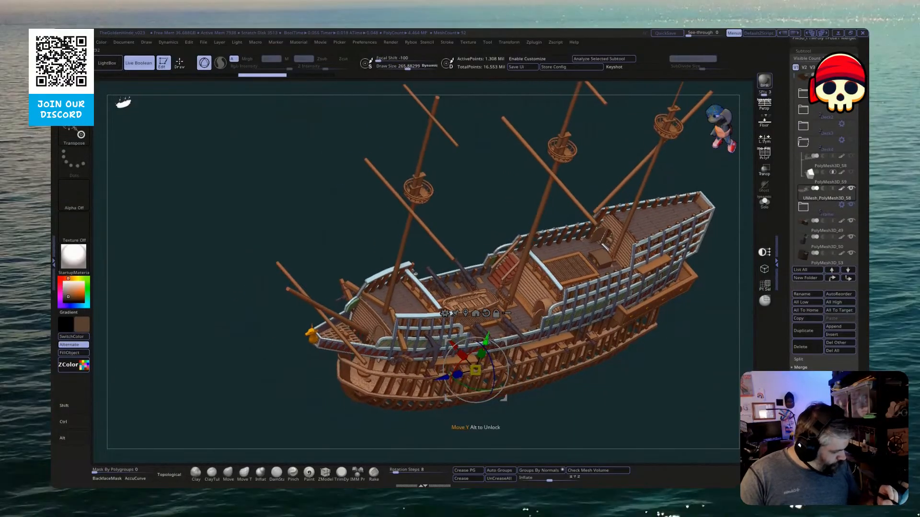
left_click_drag(487, 338, 523, 265)
right_click_drag(565, 391, 581, 257)
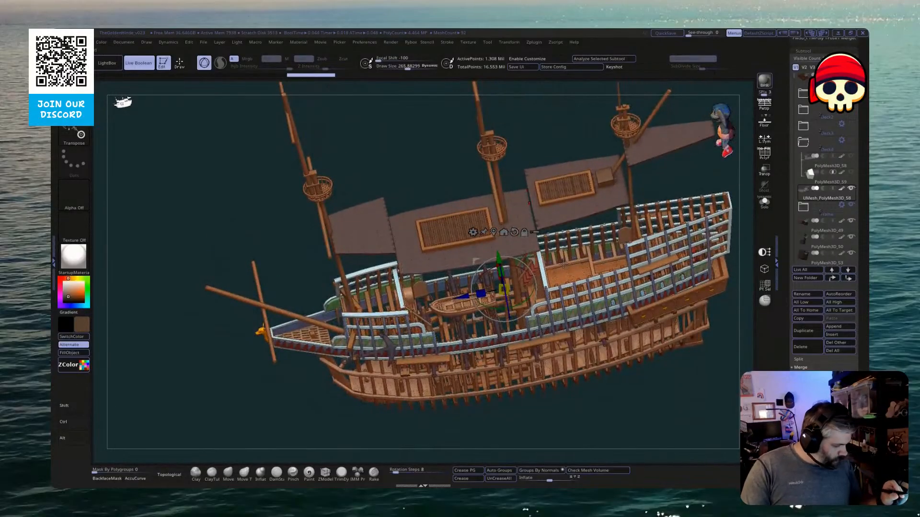
right_click_drag(357, 353, 423, 313)
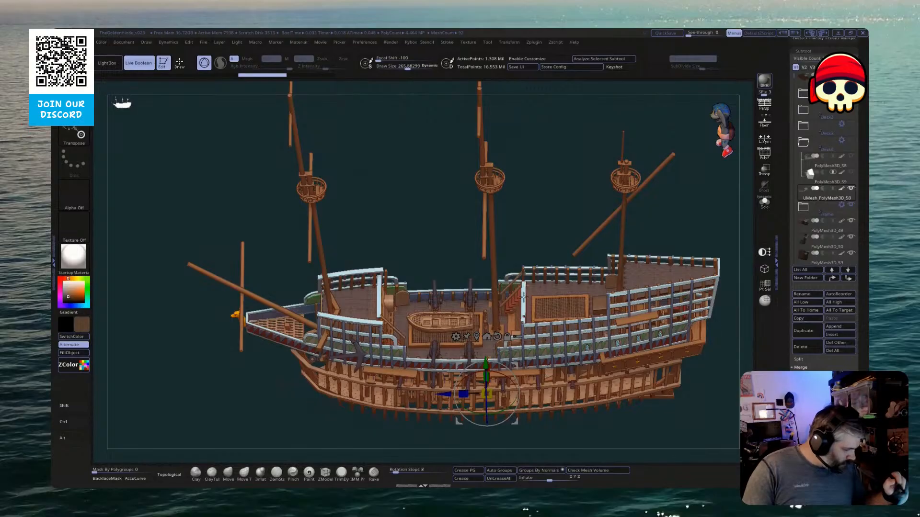
Isolate the merged decking to examine it from above and below, and check it in the full ship from several angles
right_click_drag(619, 309, 670, 139)
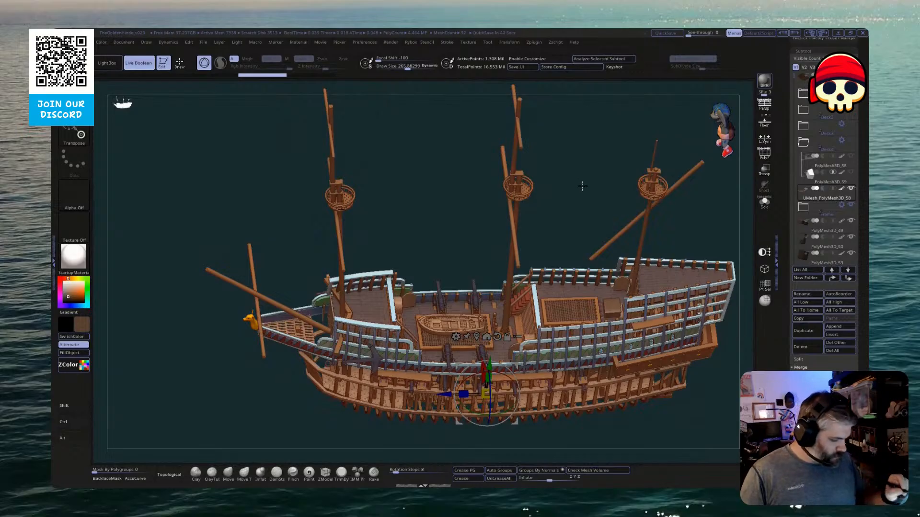
left_click_drag(582, 186, 604, 197)
left_click(764, 201)
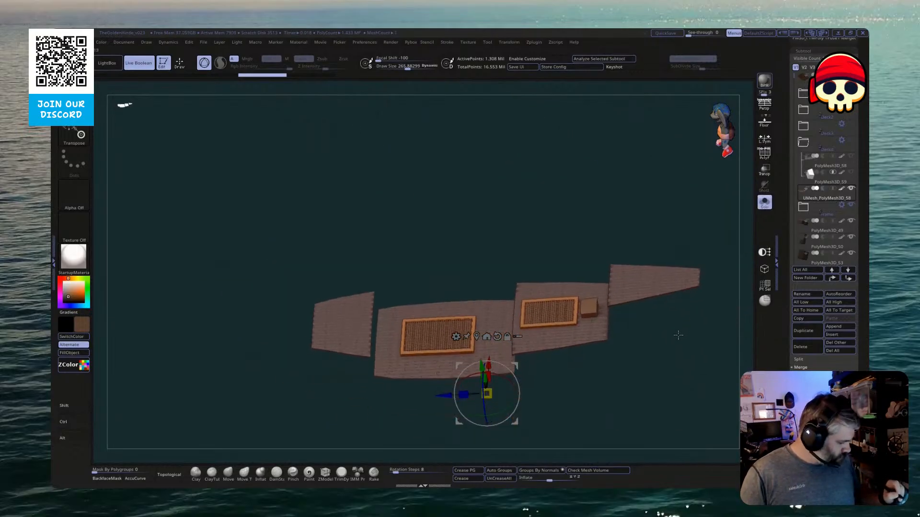
left_click_drag(678, 335, 618, 291)
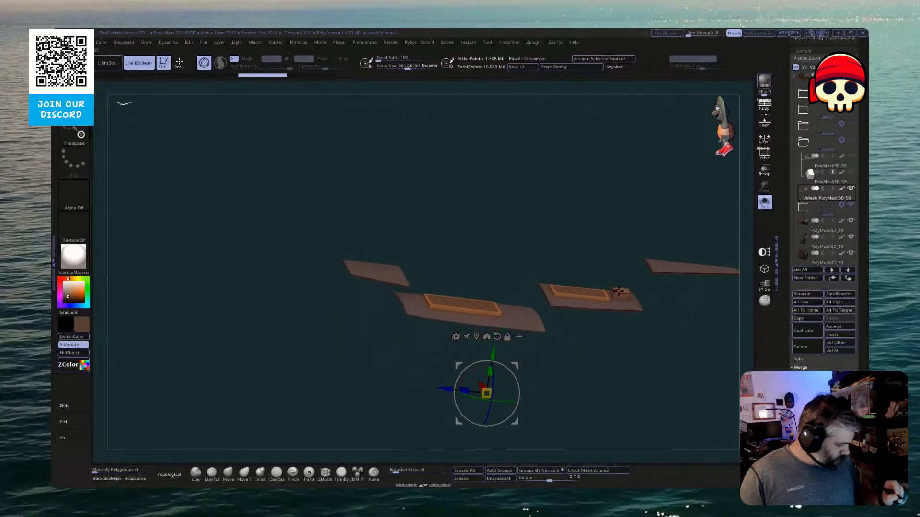
left_click_drag(424, 347, 380, 359)
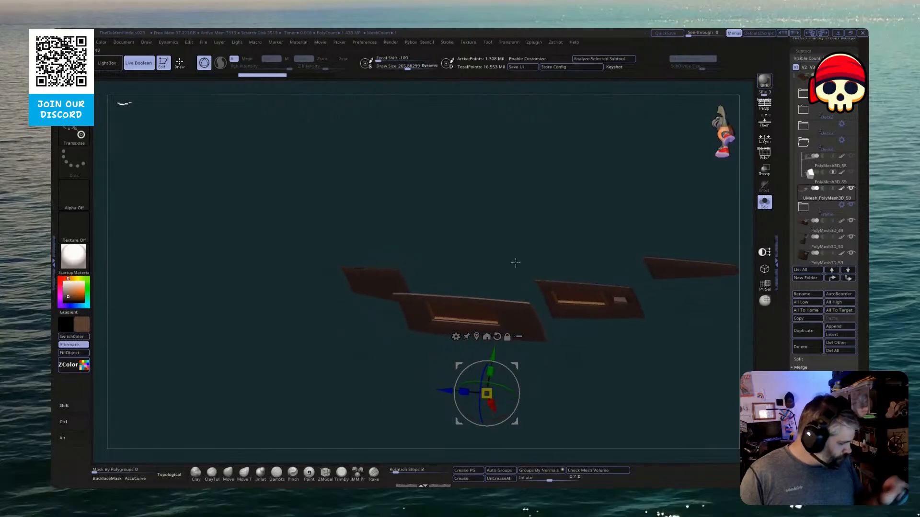
left_click(769, 207)
mouse_move(713, 398)
left_mouse_down()
mouse_move(715, 388)
mouse_move(714, 421)
mouse_move(700, 435)
mouse_move(703, 416)
mouse_move(714, 435)
mouse_move(707, 394)
left_mouse_up()
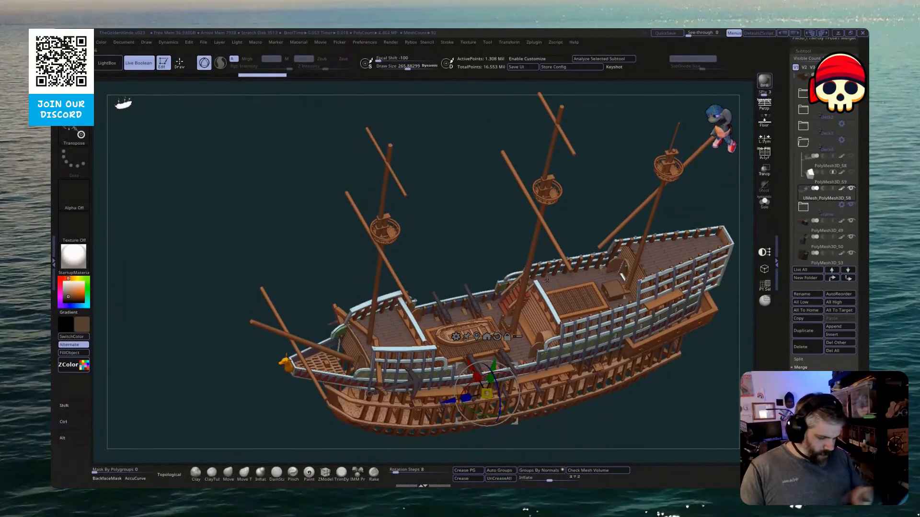
left_click_drag(667, 377, 720, 244)
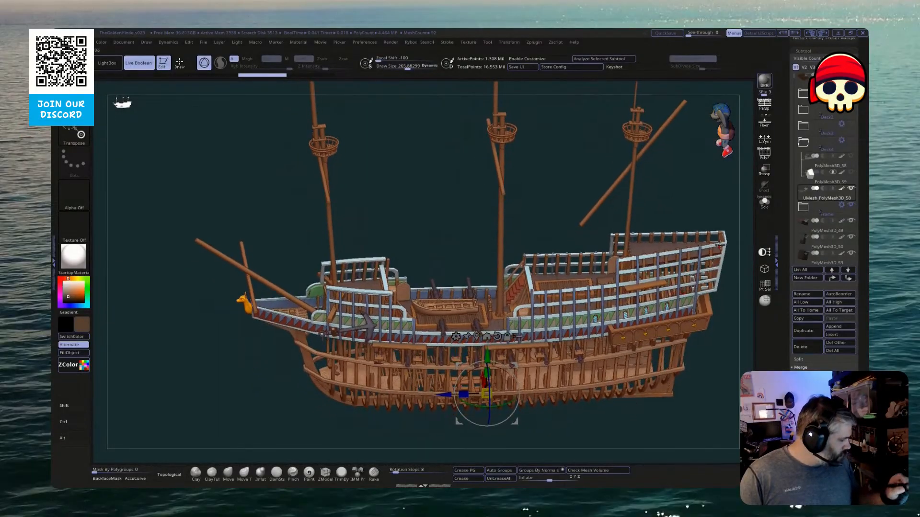
Switch to the ship tool containing the PolyMesh3D_18 subtool and view its ribbed hull from several angles
left_click_drag(784, 174, 791, 275)
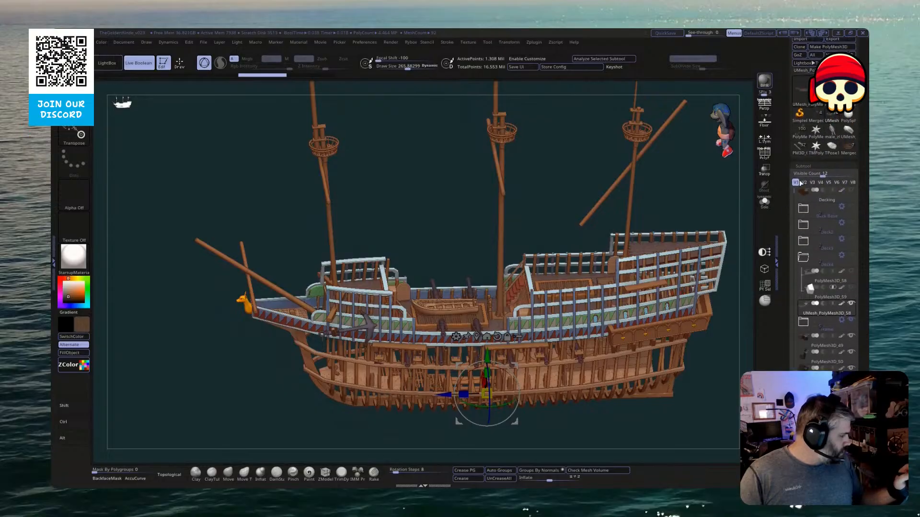
mouse_move(800, 131)
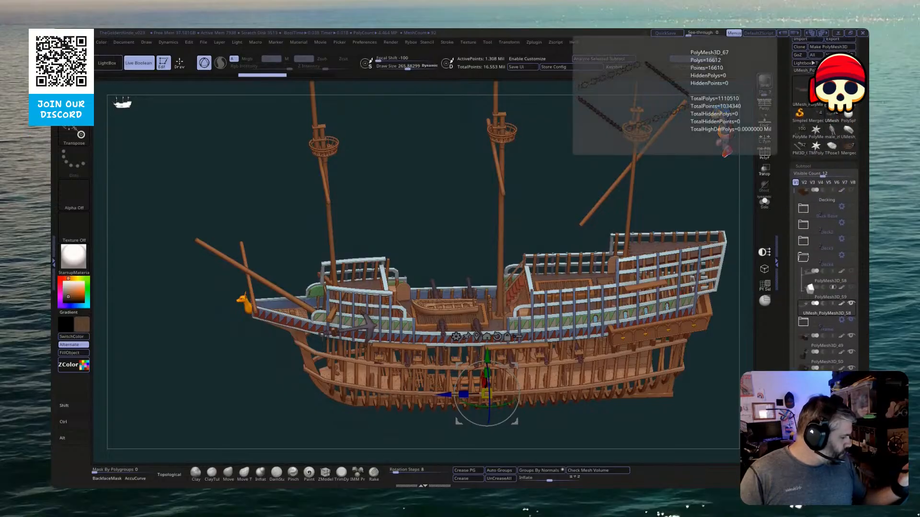
mouse_move(820, 117)
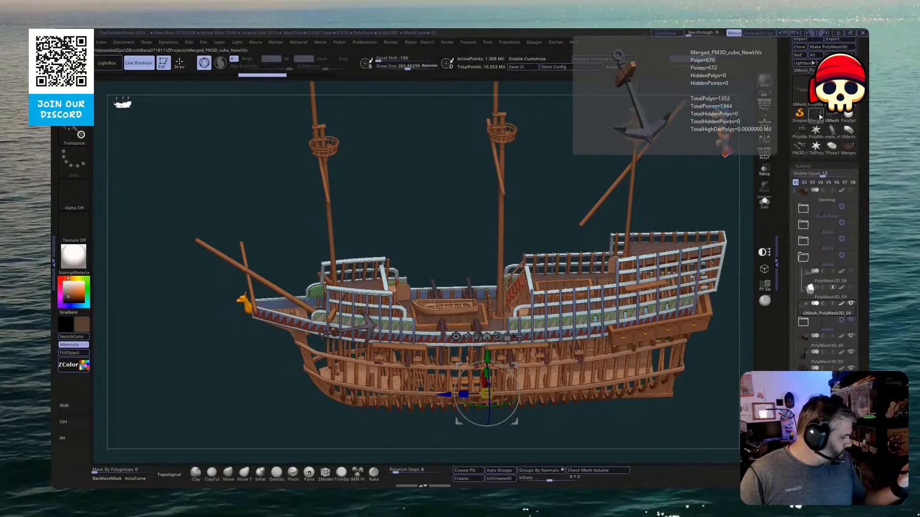
left_click(800, 136)
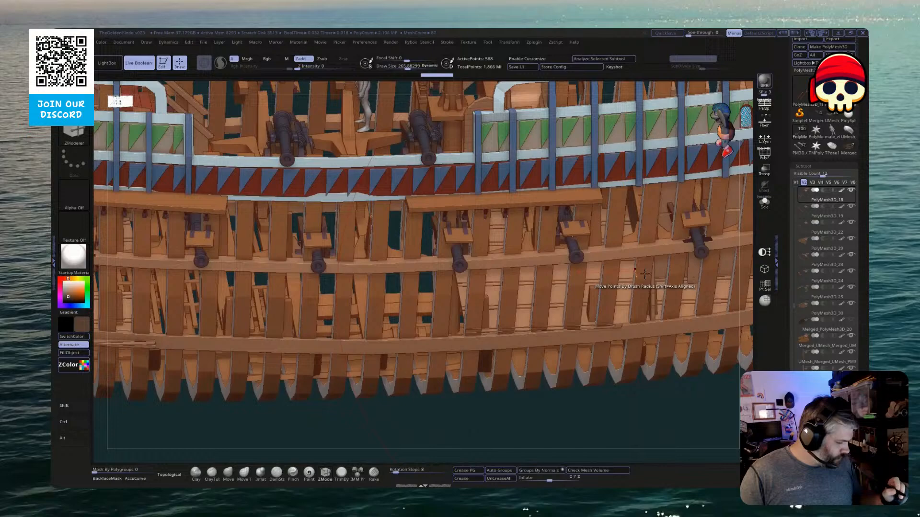
left_click_drag(540, 415, 542, 384)
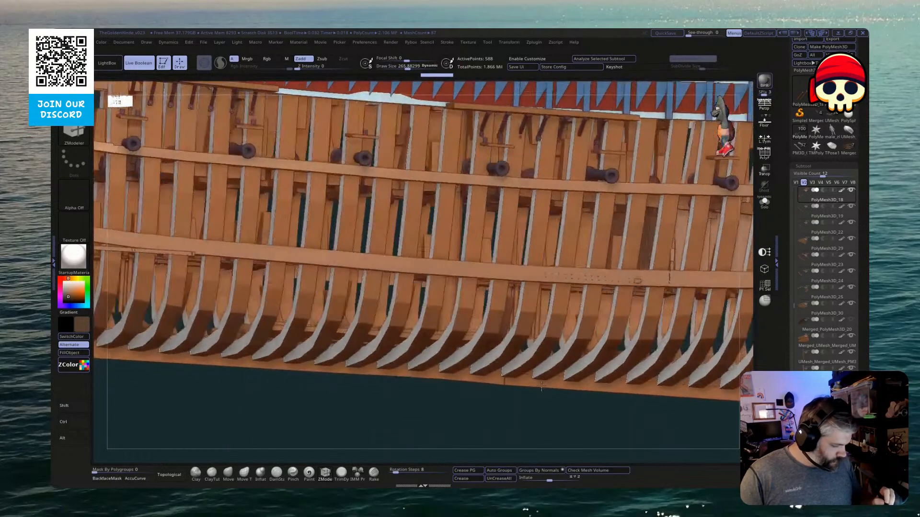
key("f")
left_click_drag(627, 296, 600, 357)
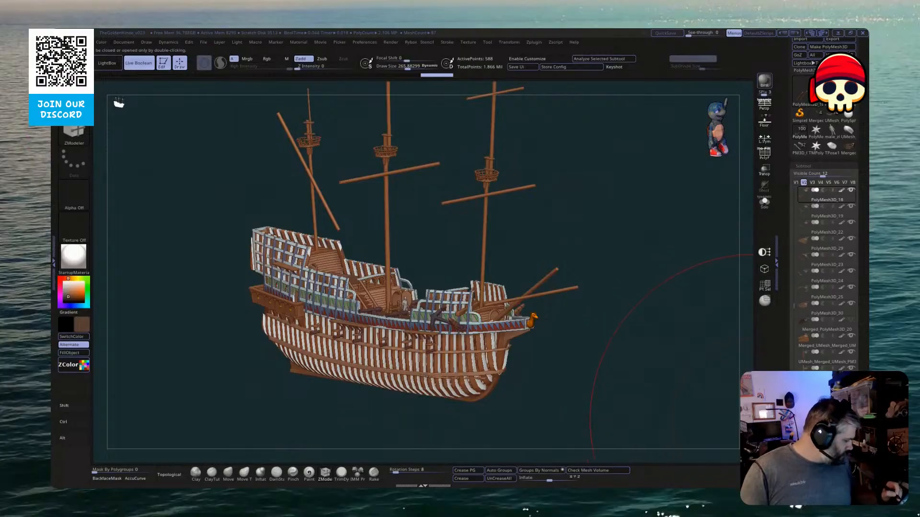
Switch back to the full ship tool containing UMesh_PolyMesh3D_58 and view the whole ship from several angles
left_click(810, 445)
left_click(727, 478)
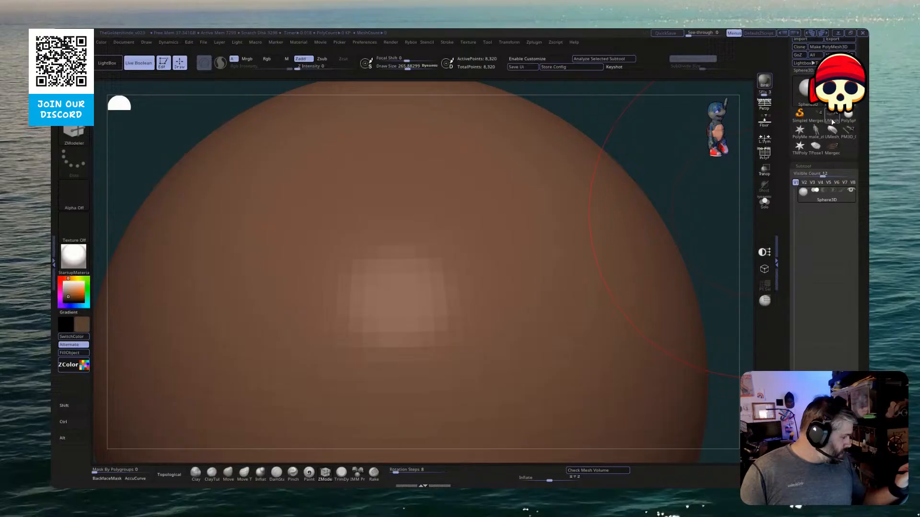
left_click(832, 117)
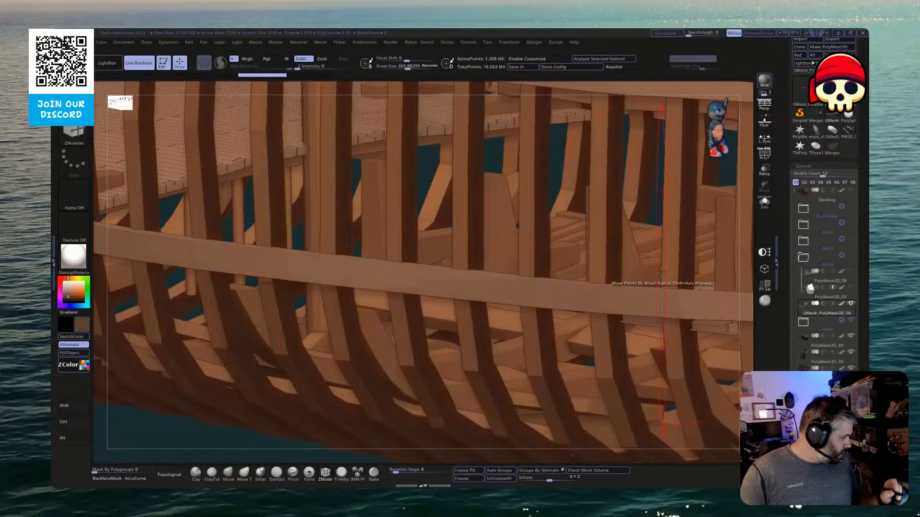
left_click_drag(609, 260, 587, 139, "alt")
left_click_drag(700, 263, 636, 305)
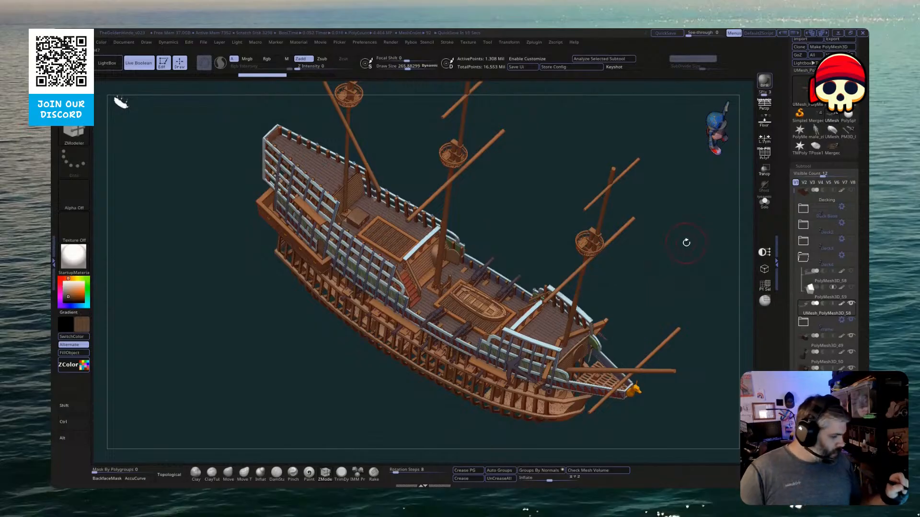
left_click_drag(686, 243, 667, 232)
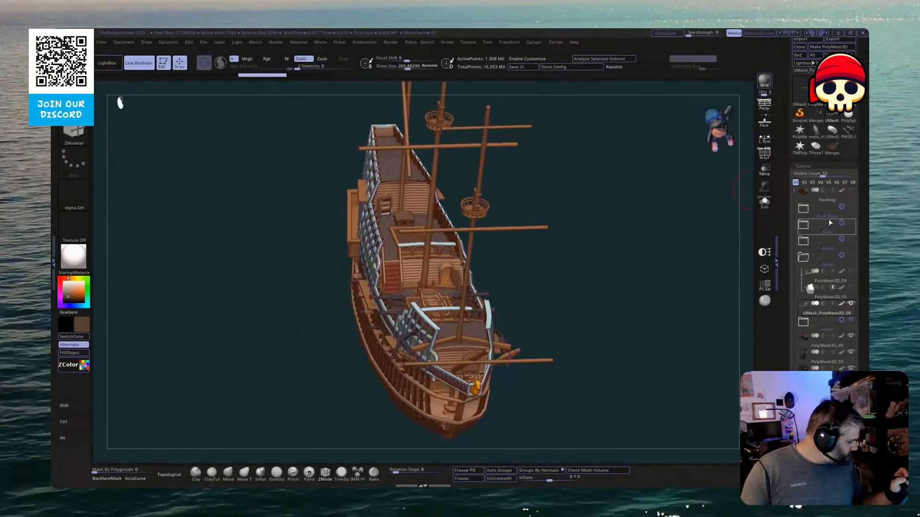
Collapse the open deck folder and move the rowboat subtool UMesh_PM3D_Cube3D4_29 directly below UMesh_PolyMesh3D_58
left_click_drag(811, 299, 812, 301)
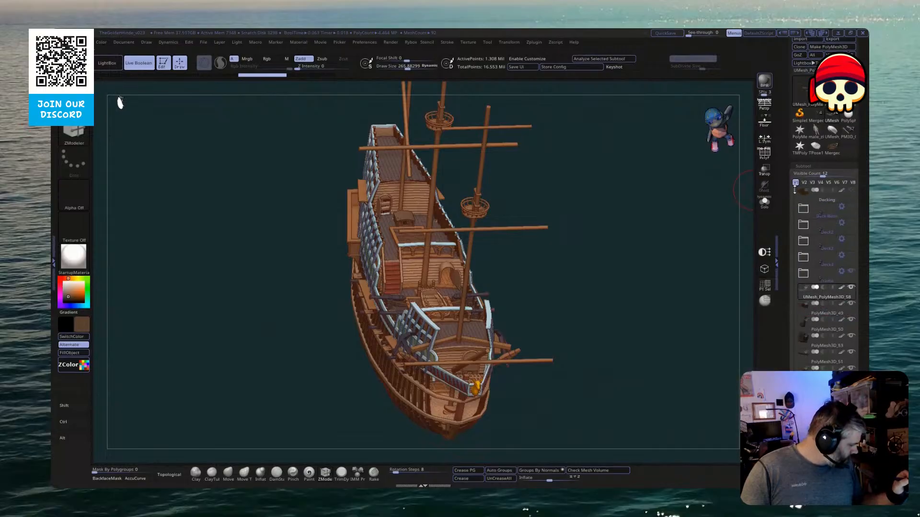
scroll(800, 199, "down", 4)
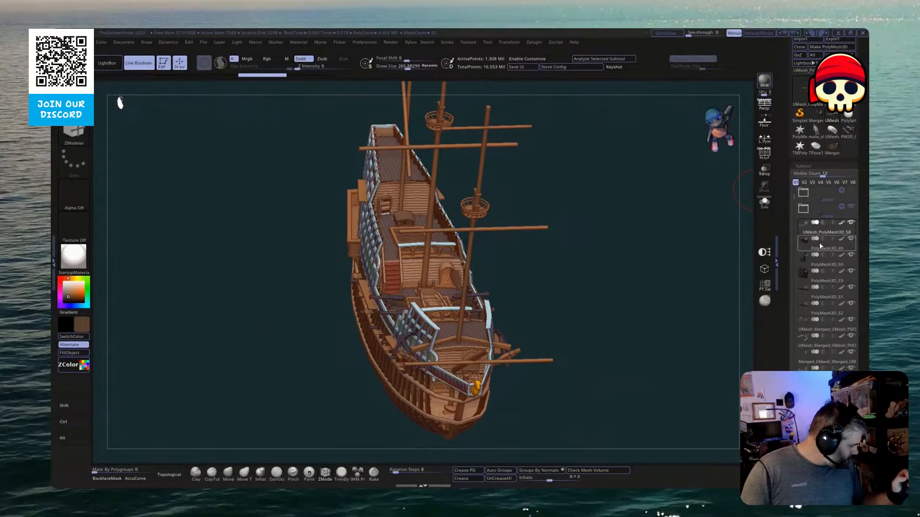
left_click_drag(677, 298, 446, 338)
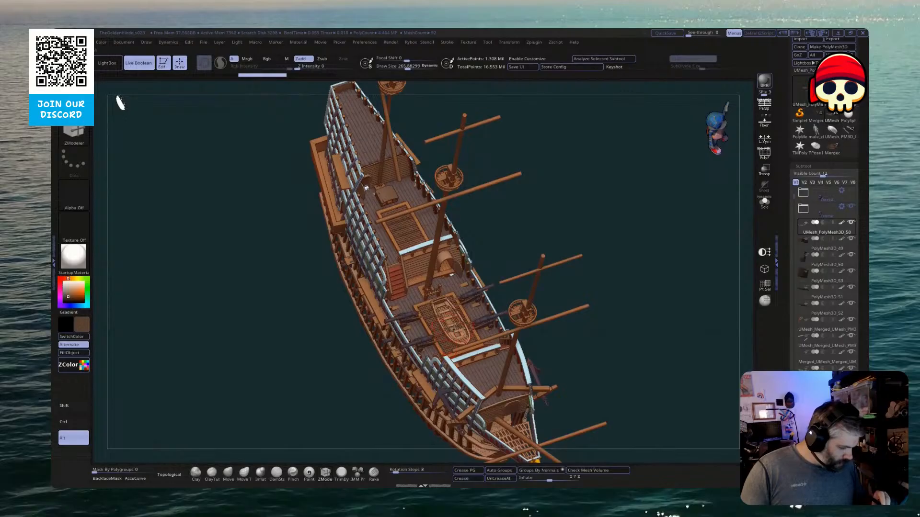
left_click(454, 330, "alt")
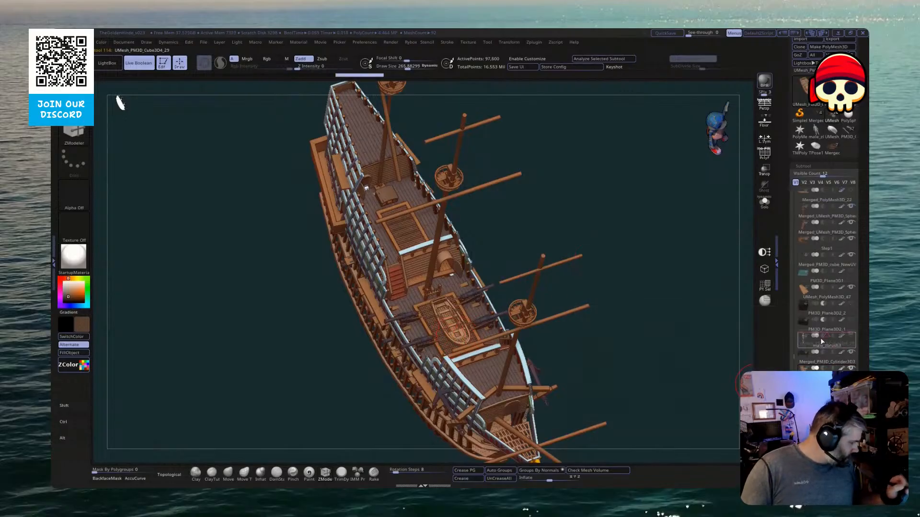
scroll(831, 187, "down", 3)
scroll(831, 178, "down", 3)
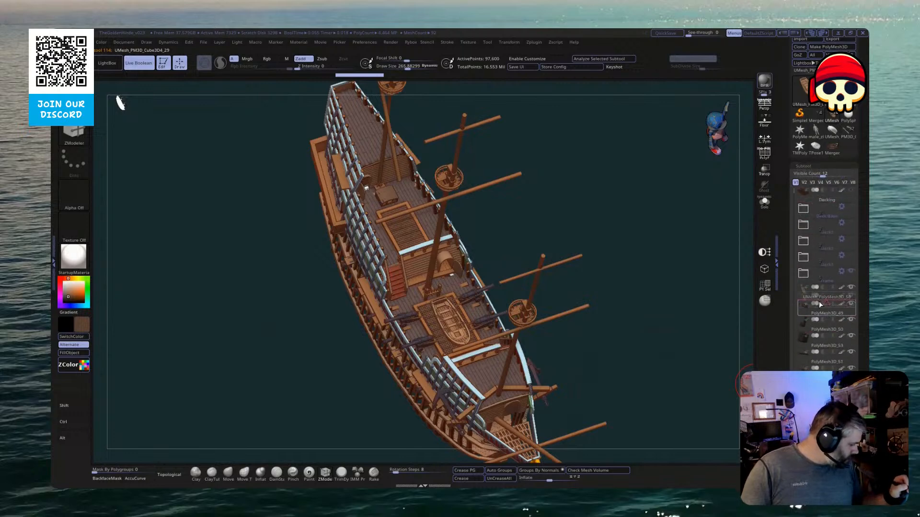
left_click_drag(694, 355, 730, 270)
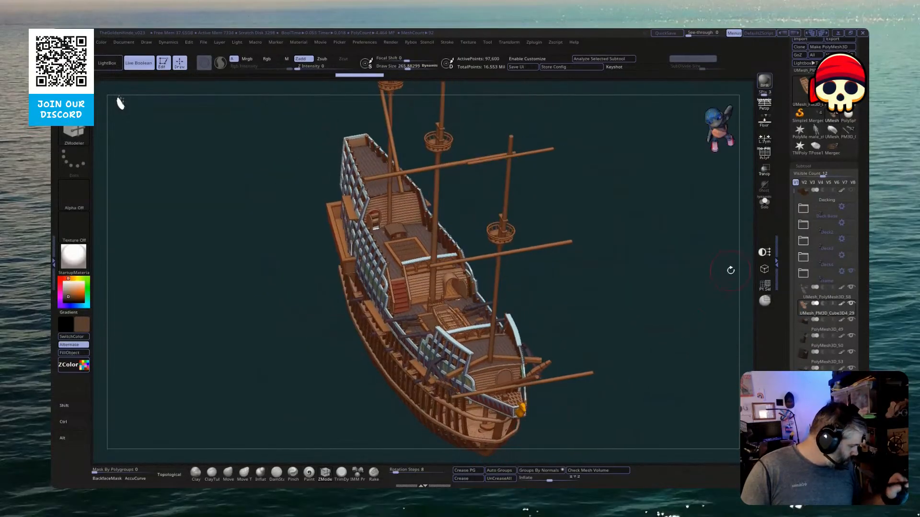
Isolate the merged stairs-and-railing subtool, split its two pieces into separate subtools, and show the full ship again
left_click_drag(745, 342, 708, 372)
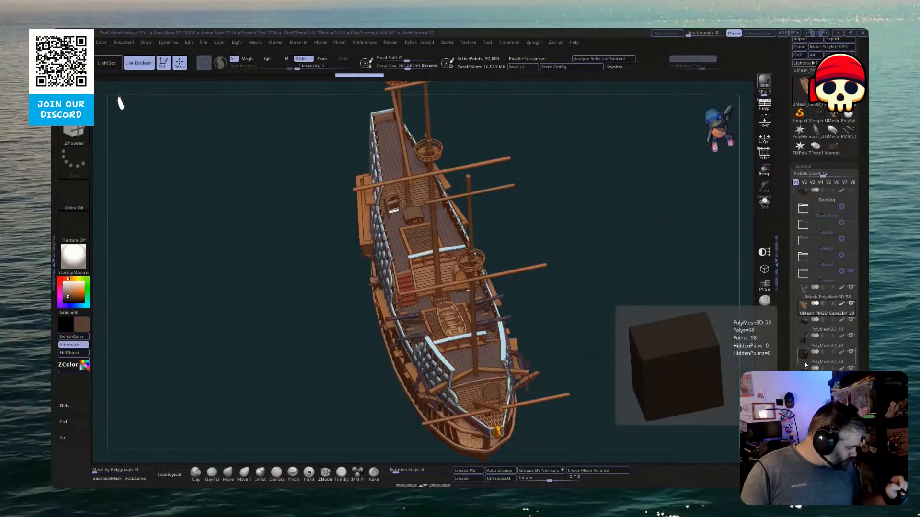
left_click_drag(793, 201, 794, 215)
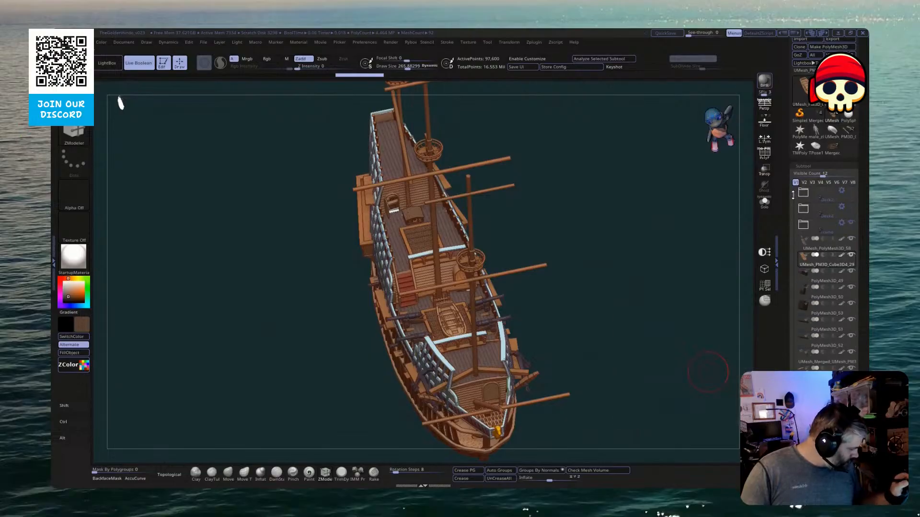
left_click(806, 361)
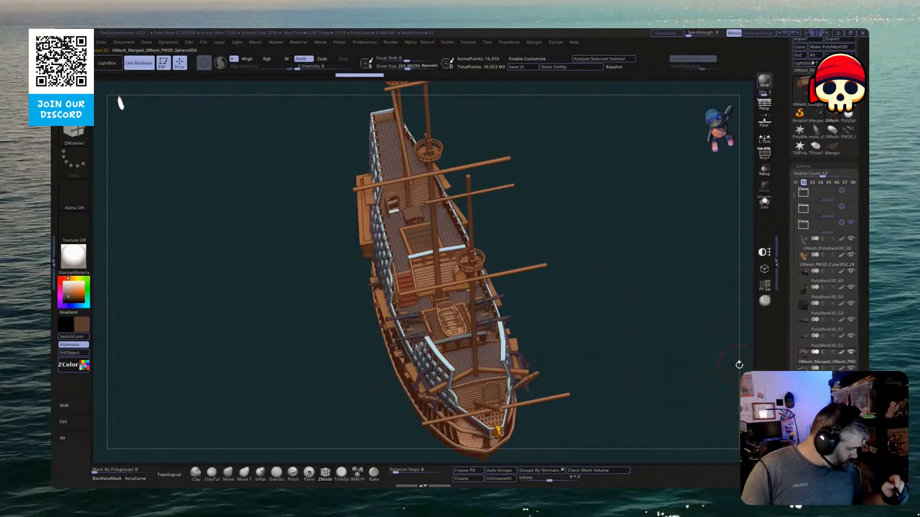
left_click_drag(618, 418, 668, 302)
key("ctrl+shift+f")
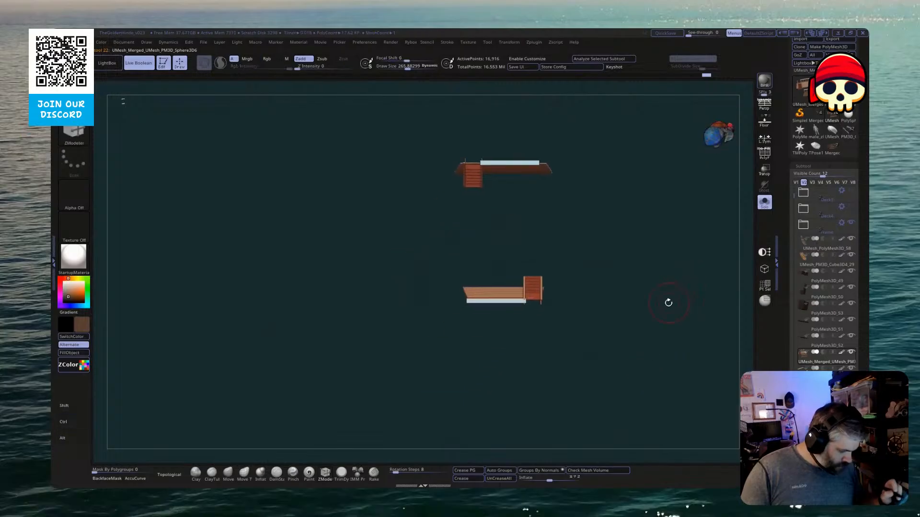
left_click_drag(622, 386, 390, 249, "ctrl+alt+shift")
left_click_drag(615, 343, 584, 419, "ctrl+shift")
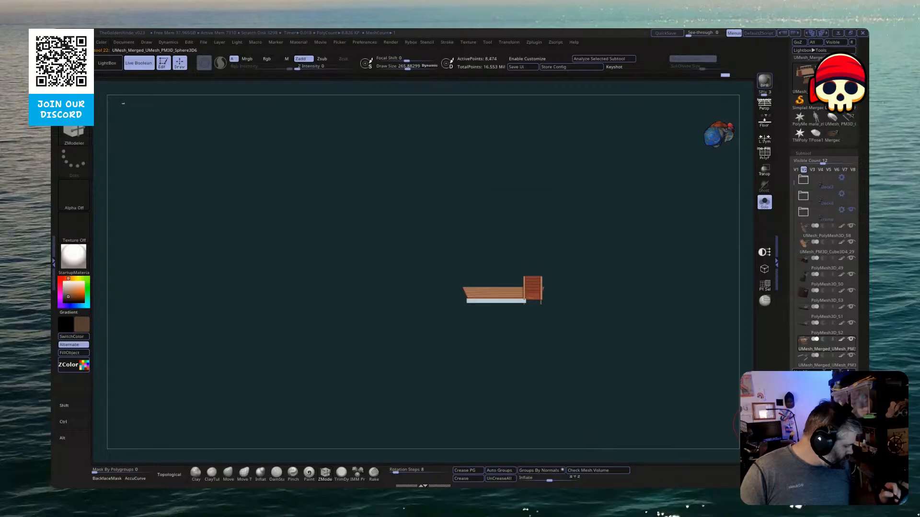
left_click_drag(709, 416, 740, 306)
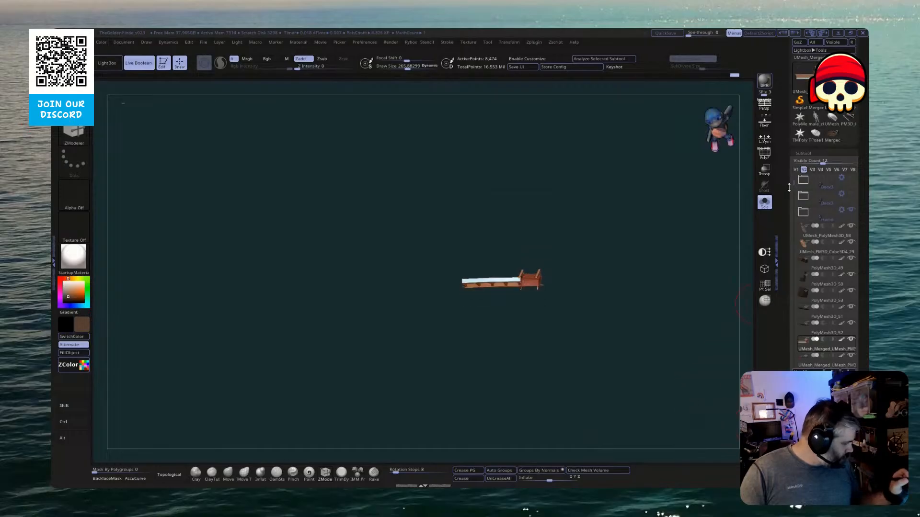
left_click(764, 202)
Move both stairs-and-railing subtools directly below UMesh_PolyMesh3D_58 and merge them into that decking
left_click_drag(671, 263, 654, 279)
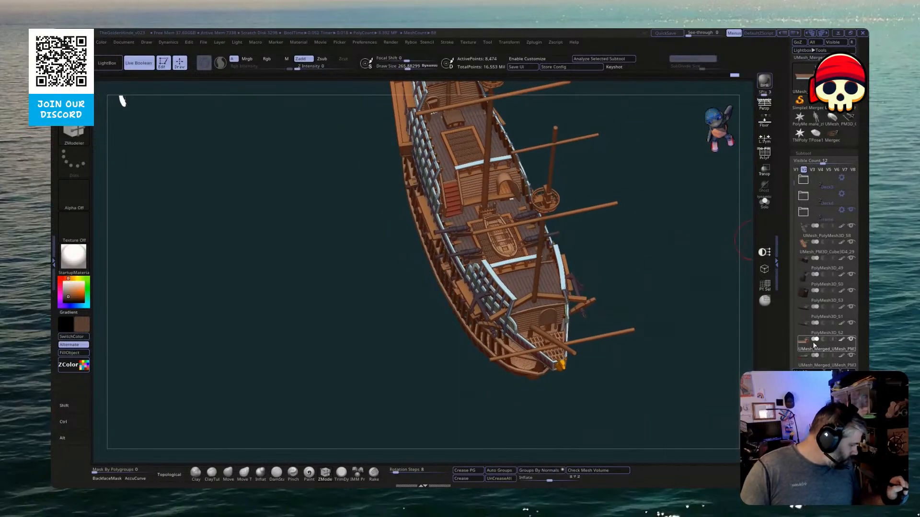
left_click_drag(821, 244, 821, 244)
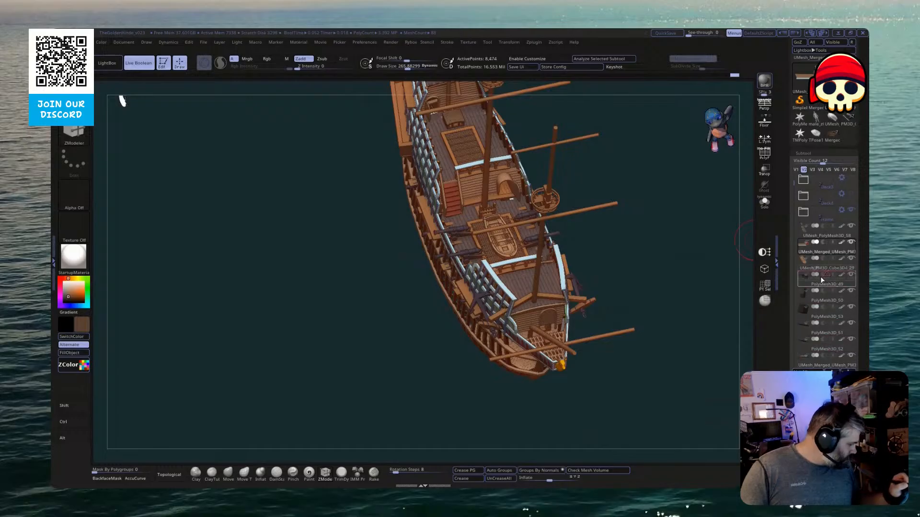
left_click(816, 236)
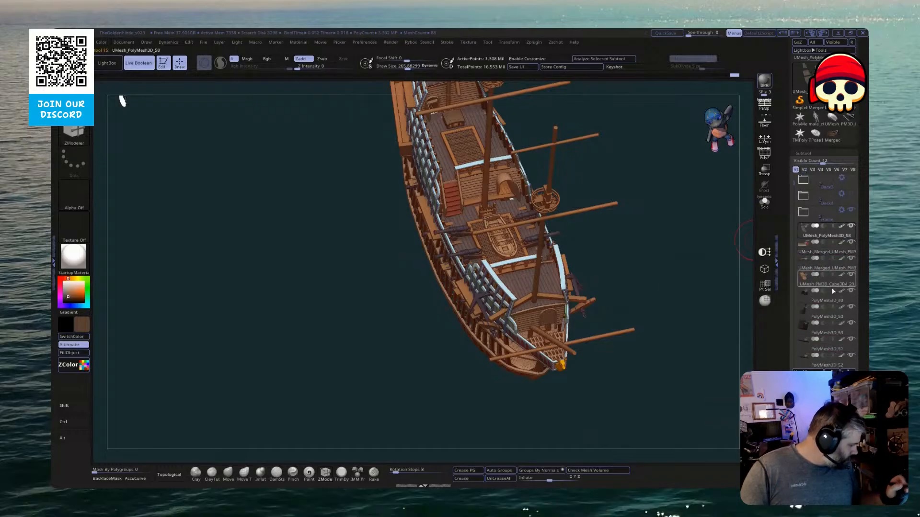
scroll(824, 215, "down", 2)
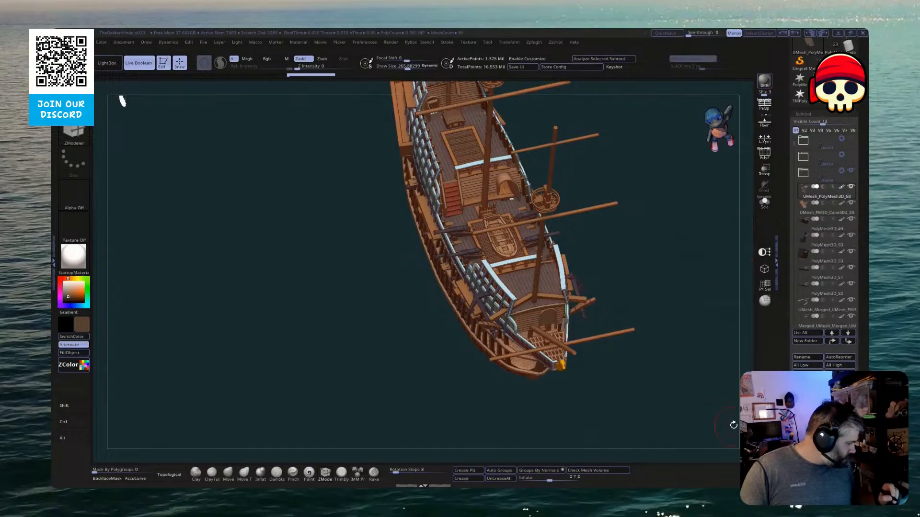
Isolate the decking with its stairs and railings, try moving it vertically, undo the move, and show the full ship
left_click_drag(696, 385, 700, 340)
key("ctrl+shift+s")
left_click_drag(618, 345, 628, 374)
key("w")
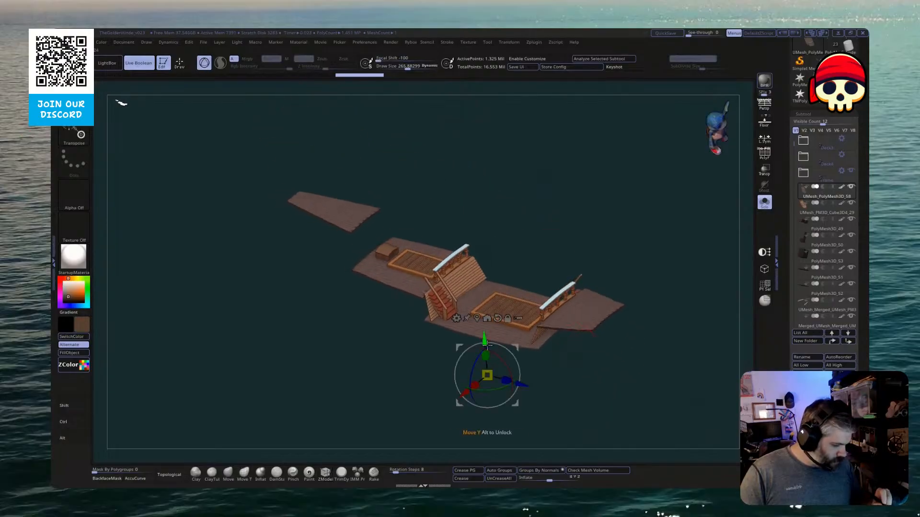
left_click_drag(486, 345, 482, 288)
key("ctrl+z")
left_click(767, 206)
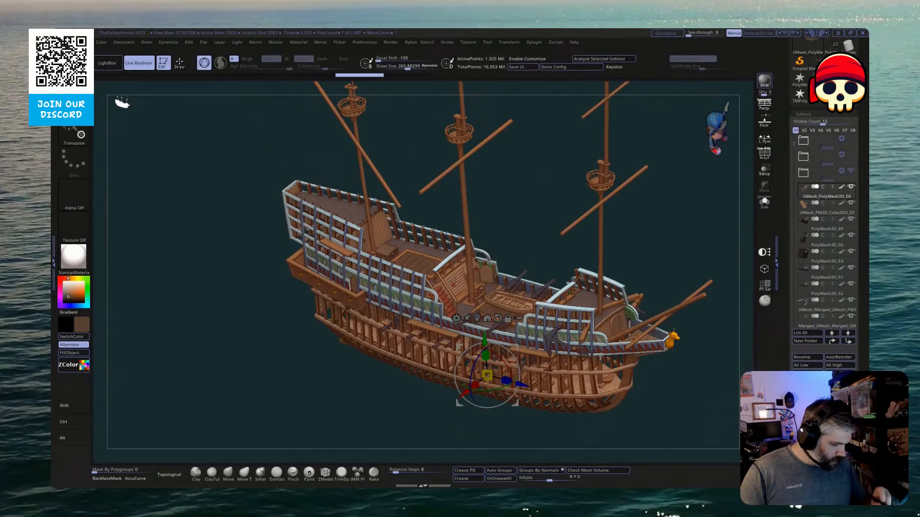
Move the aft bulkhead subtool directly below UMesh_PolyMesh3D_58 and merge it into the decking
left_click(382, 226, "alt")
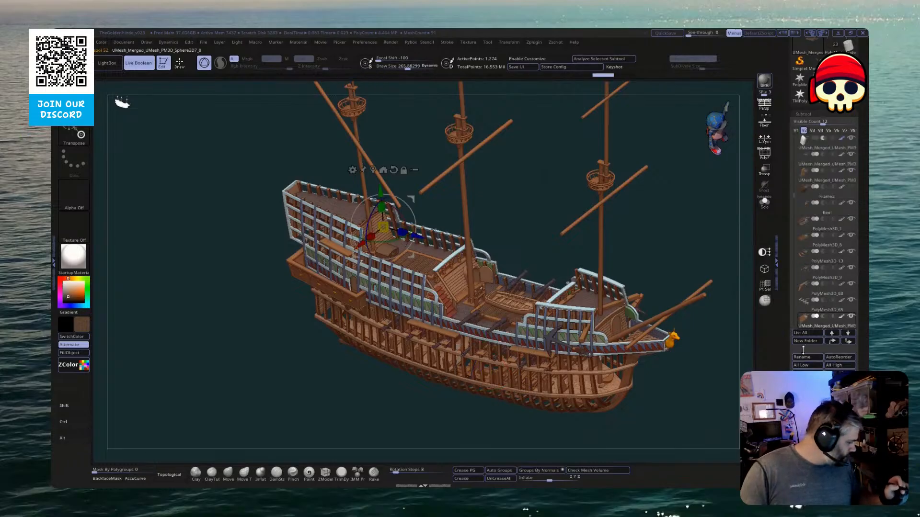
scroll(831, 189, "up", 5)
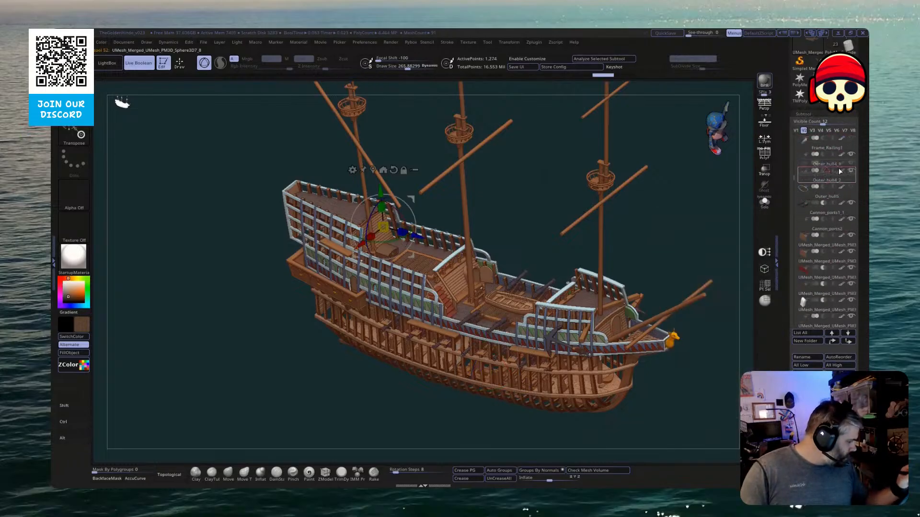
scroll(840, 170, "up", 5)
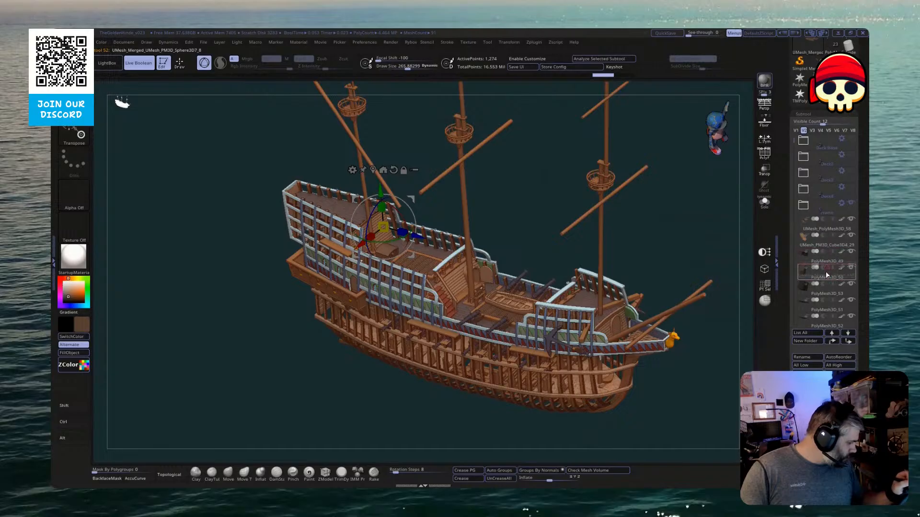
left_click(816, 231)
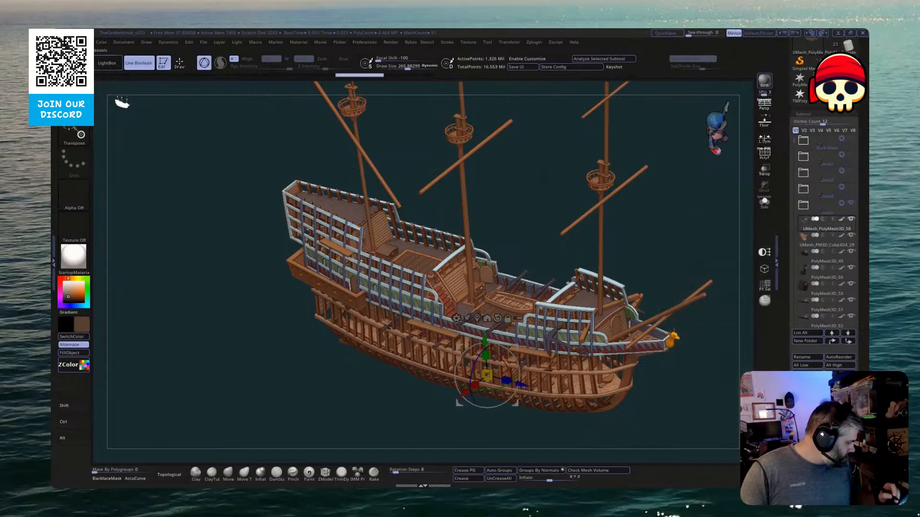
Inspect the decking with its aft bulkhead in isolation, then lift it out of the full ship and undo the move
left_click_drag(693, 421, 702, 265)
left_click(765, 201)
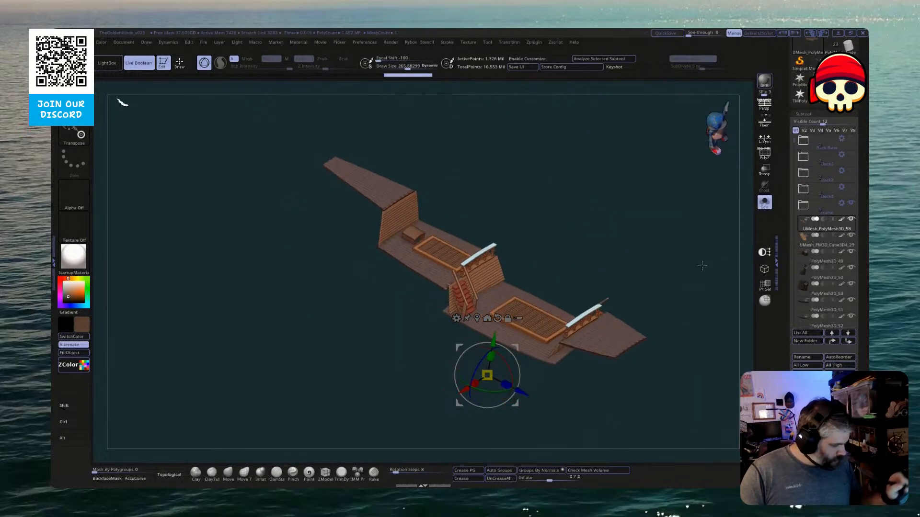
left_click(764, 203)
left_click_drag(493, 341, 562, 212)
left_click_drag(531, 414, 411, 419)
key("ctrl+z")
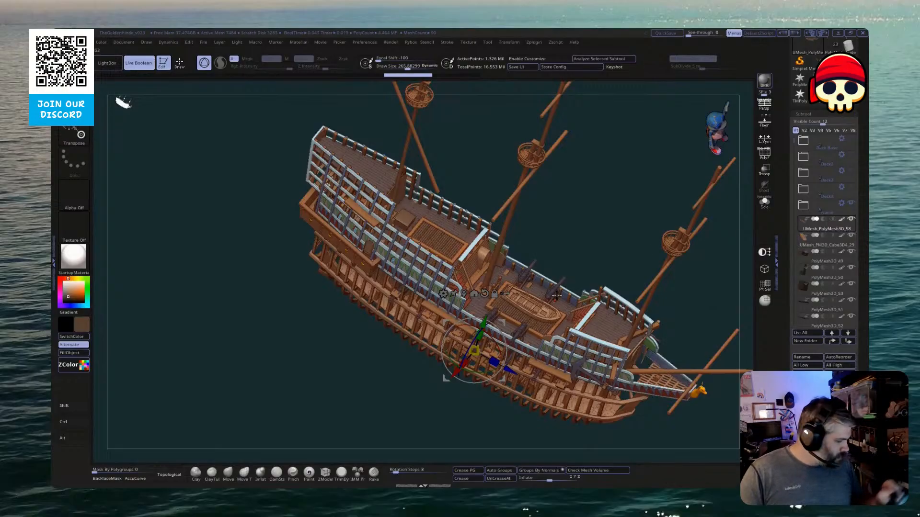
In the V2 visibility set, move the PolyMesh3D_39 deck-beam subtool directly below UMesh_PolyMesh3D_58 and show the merged decking
left_click(804, 130)
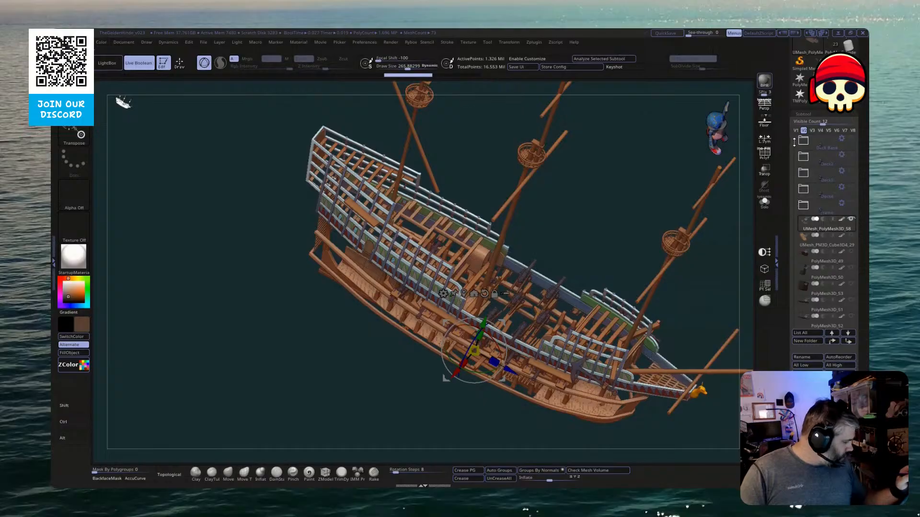
left_click_drag(794, 141, 795, 169)
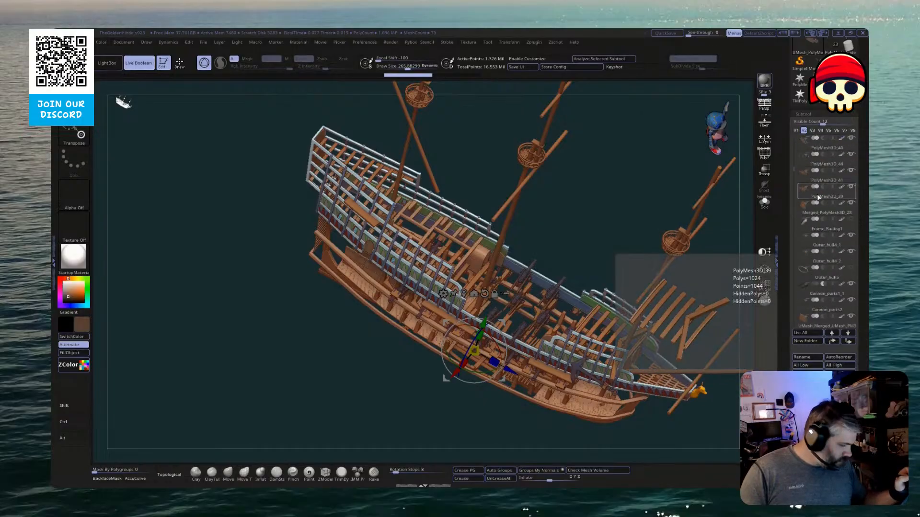
scroll(838, 134, "up", 1)
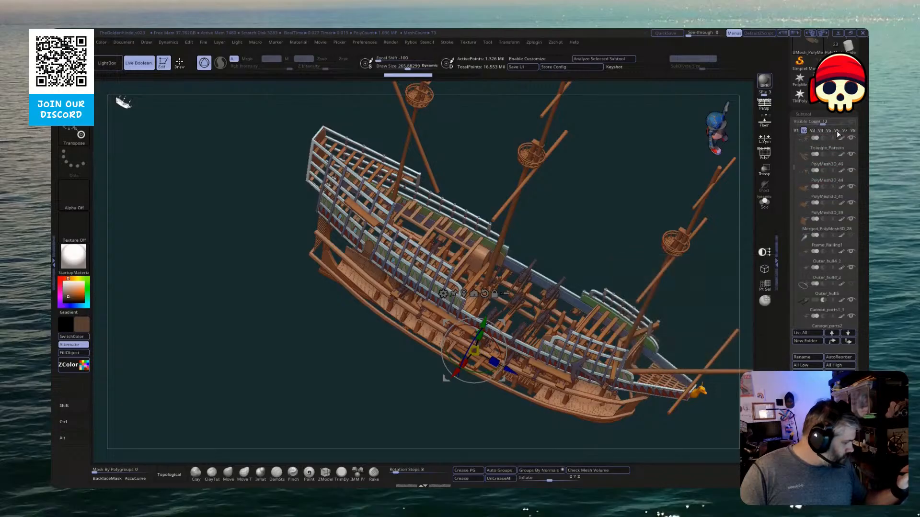
scroll(840, 138, "up", 6)
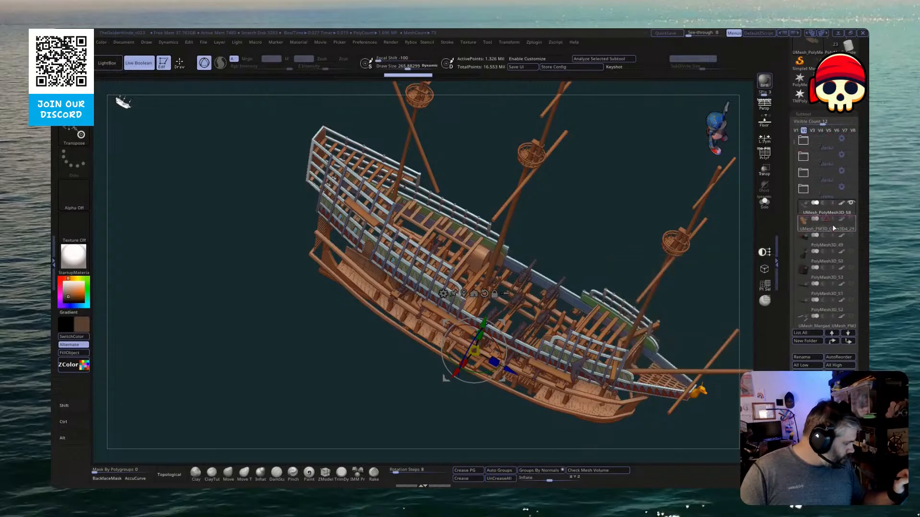
left_click_drag(833, 225, 833, 217)
left_click_drag(706, 275, 732, 228)
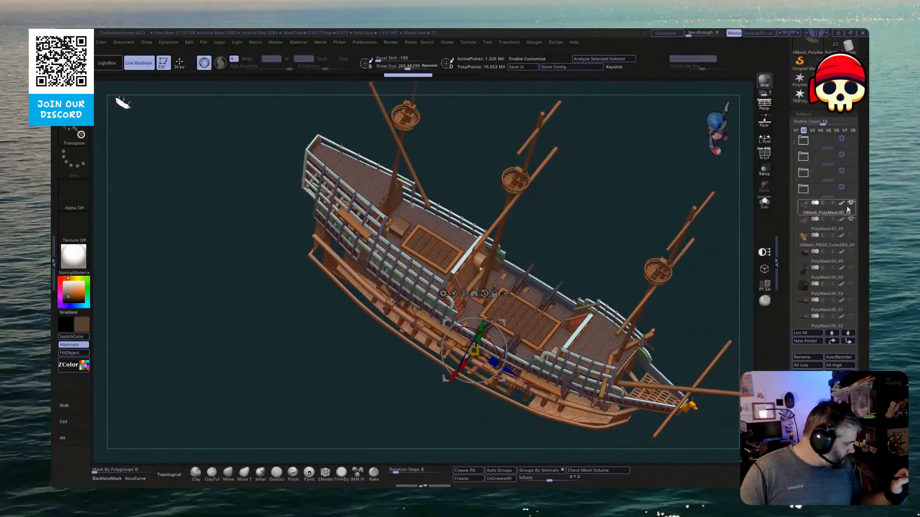
Move the PolyMesh3D_40 deck-beam subtool directly below UMesh_PolyMesh3D_58 in the subtool list
mouse_move(827, 228)
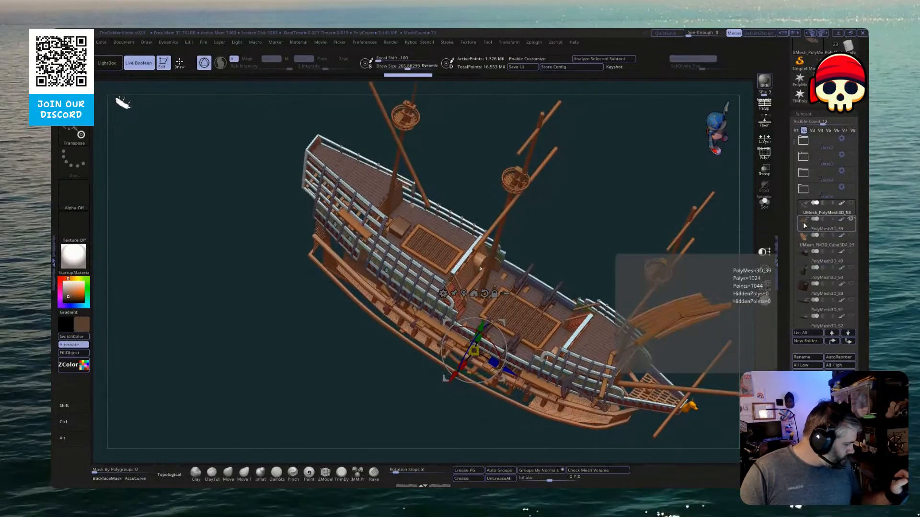
scroll(793, 158, "down", 3)
mouse_move(816, 244)
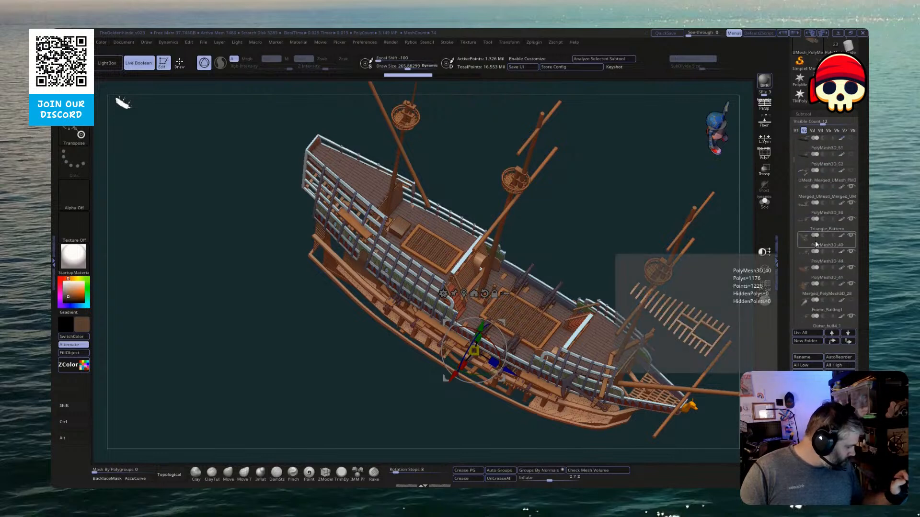
scroll(829, 154, "up", 3)
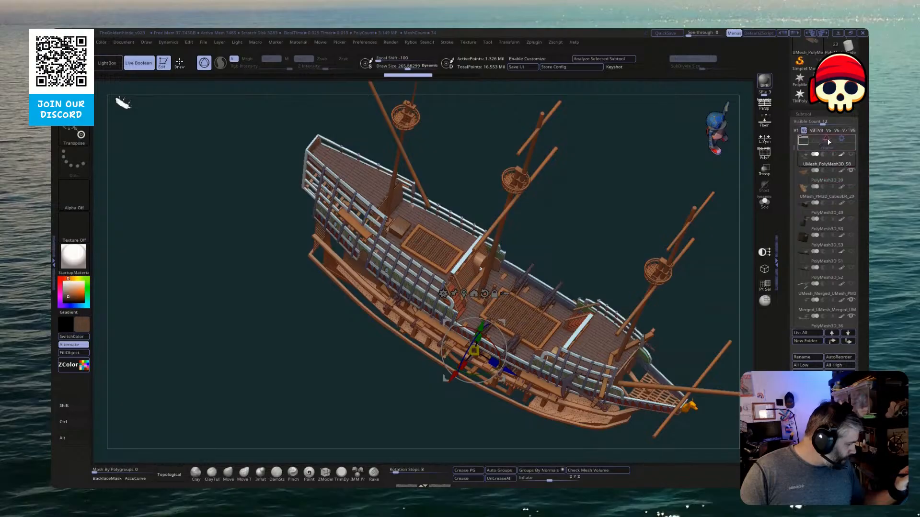
scroll(822, 176, "up", 1)
mouse_move(815, 175)
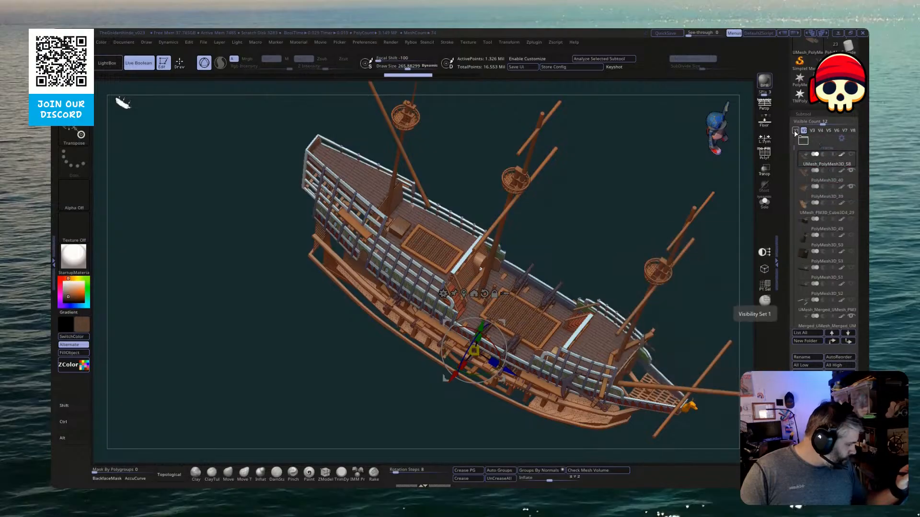
Select the PolyMesh3D_41 deck-beam subtool and move it directly below UMesh_PolyMesh3D_58, above PolyMesh3D_40
scroll(805, 172, "up", 5)
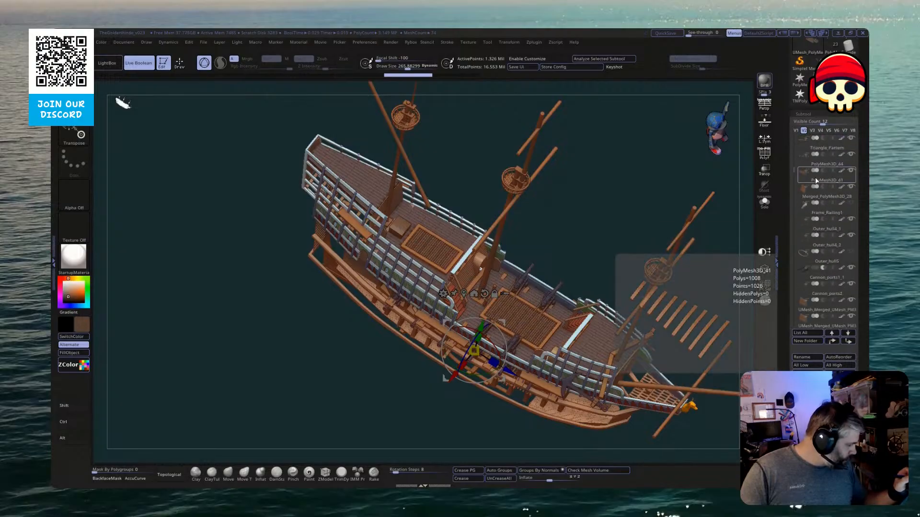
left_click(816, 183)
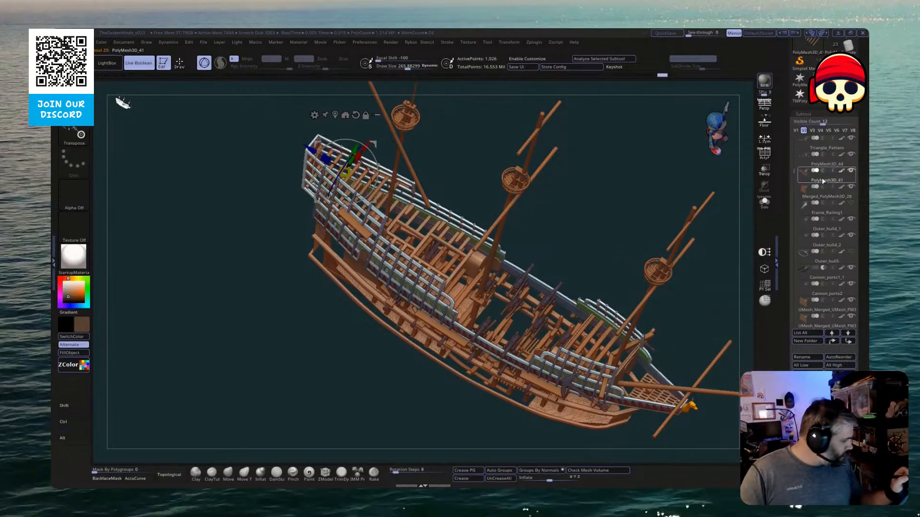
scroll(822, 180, "up", 3)
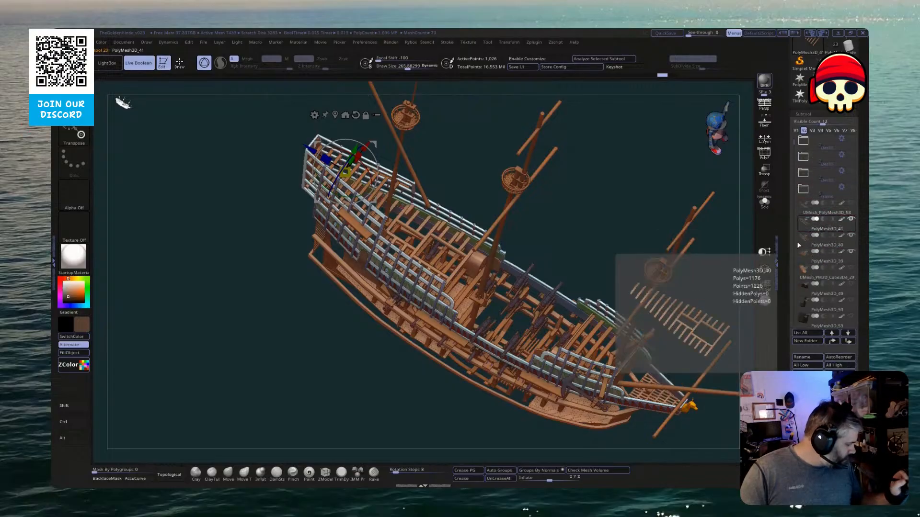
Examine the remaining subtools and the ship's framing from several angles for further deck beams to regroup
scroll(794, 149, "down", 4)
left_click_drag(794, 149, 794, 169)
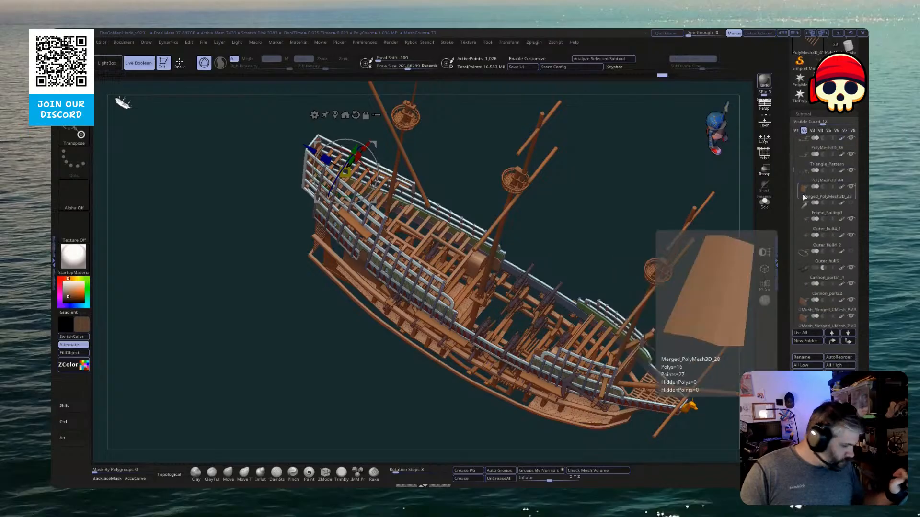
mouse_move(614, 233)
left_mouse_down()
mouse_move(616, 203)
mouse_move(615, 242)
left_mouse_up()
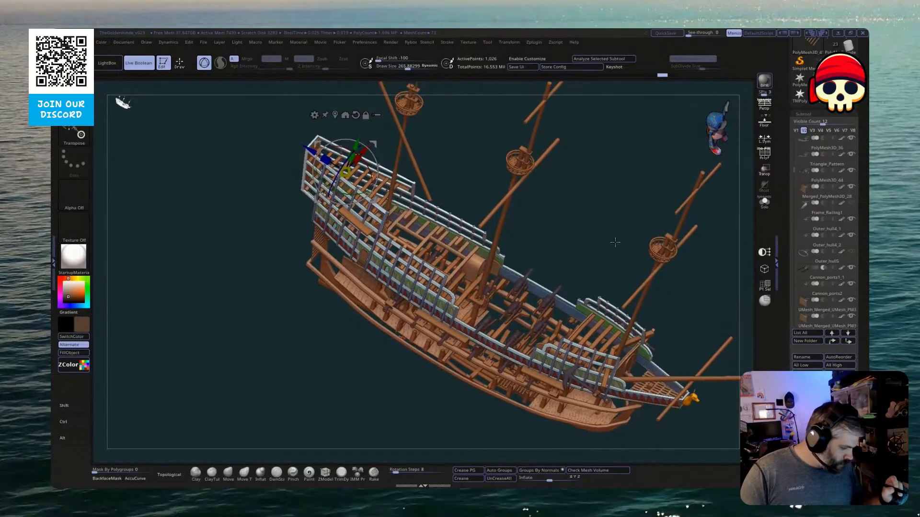
left_click_drag(791, 196, 793, 138)
scroll(794, 139, "down", 1)
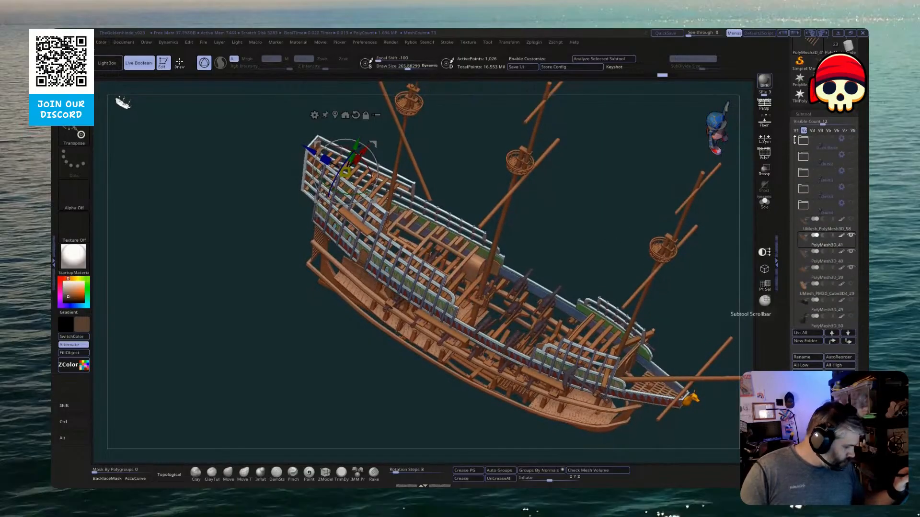
scroll(794, 138, "down", 1)
left_click_drag(704, 255, 705, 217)
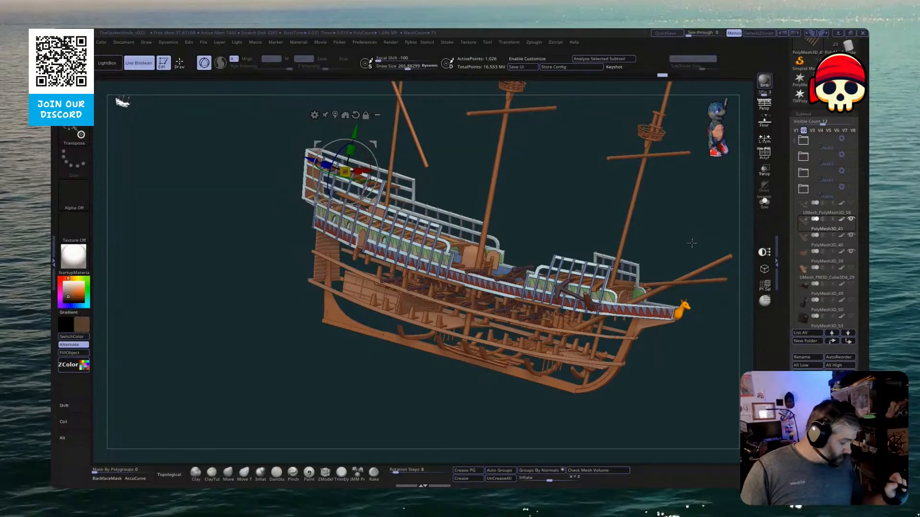
left_click_drag(699, 243, 716, 225)
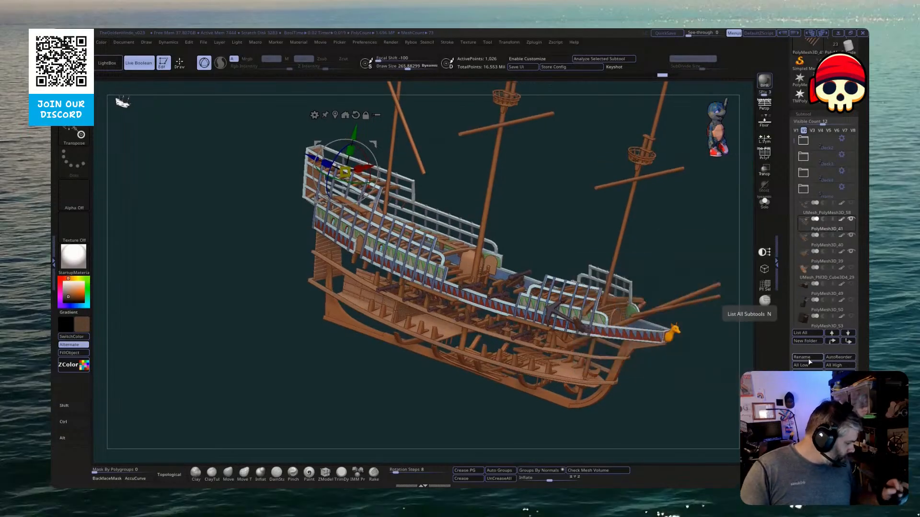
Merge the PolyMesh3D_40 and PolyMesh3D_39 deck beams into PolyMesh3D_41 and check them within the full ship
mouse_move(818, 257)
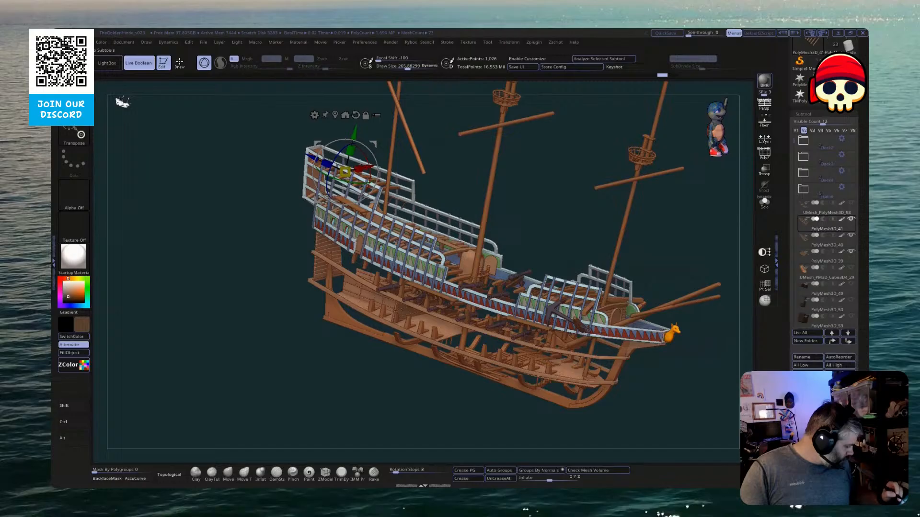
left_click(764, 301)
left_click_drag(685, 311, 660, 318)
left_click(765, 201)
left_click(765, 201)
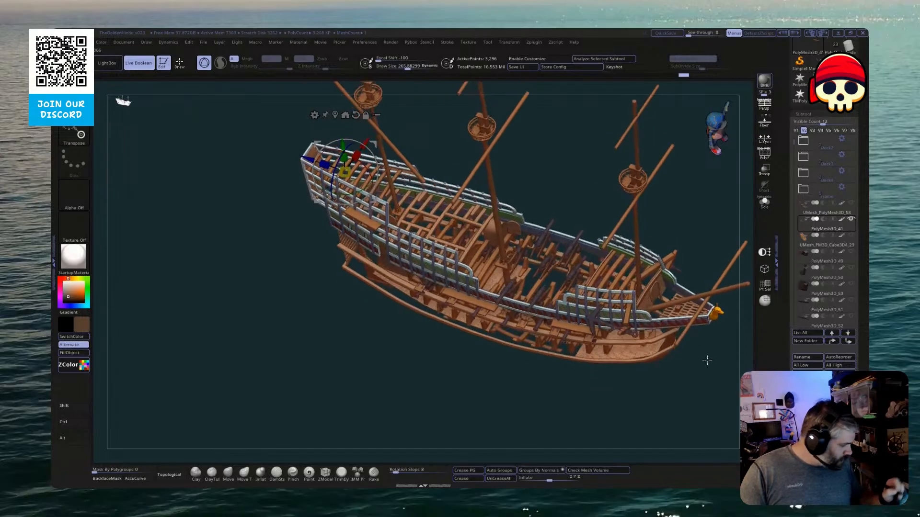
Isolate the merged beams with the decking and split the lower row of aft beams off as a separate subtool
mouse_move(852, 211)
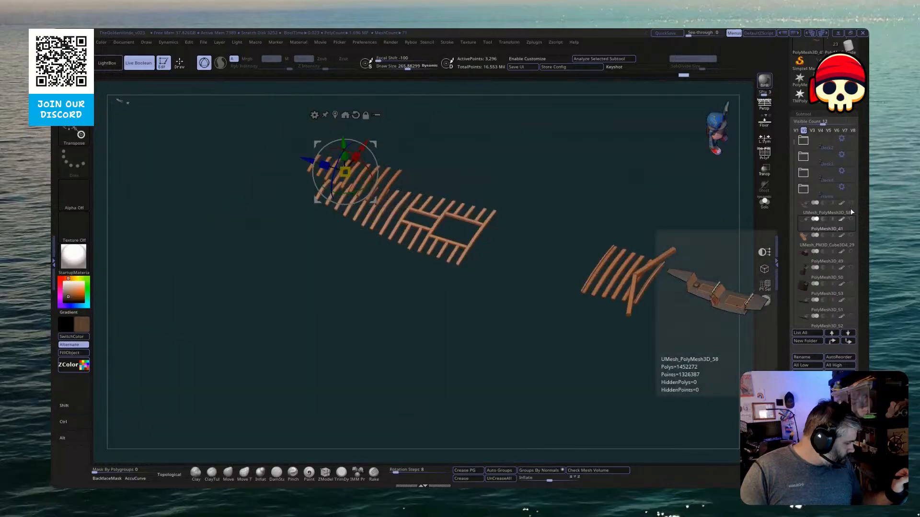
left_click(851, 223)
left_click_drag(649, 340, 600, 341)
left_click_drag(487, 372, 510, 398, "alt")
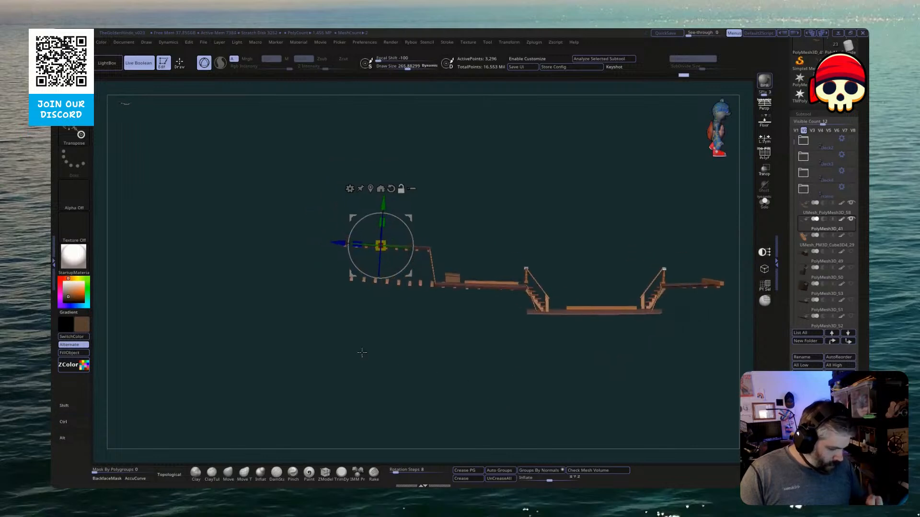
left_click_drag(303, 349, 436, 272, "ctrl+alt+shift")
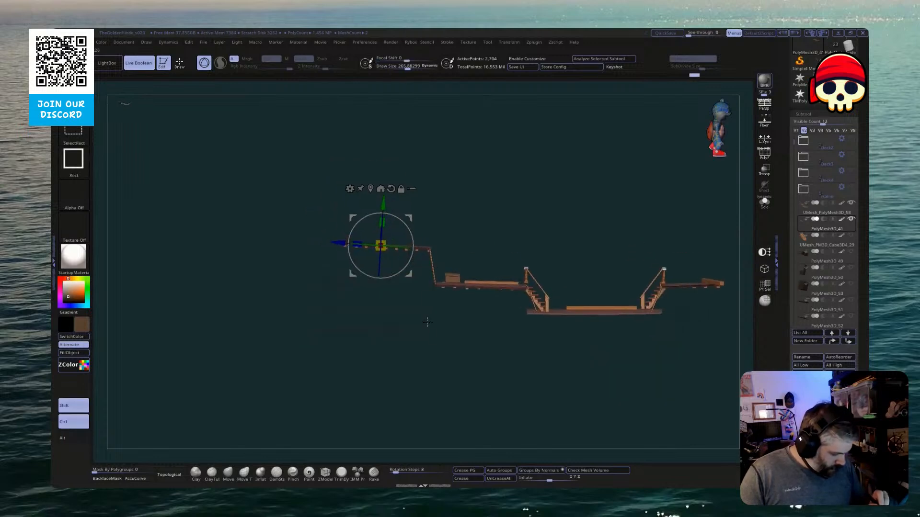
left_click_drag(491, 364, 480, 377, "ctrl+shift")
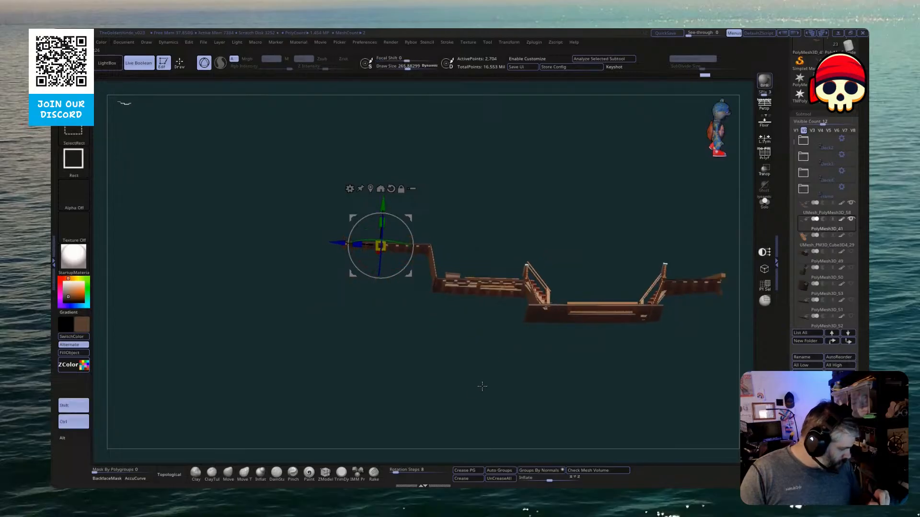
left_click_drag(492, 382, 551, 353)
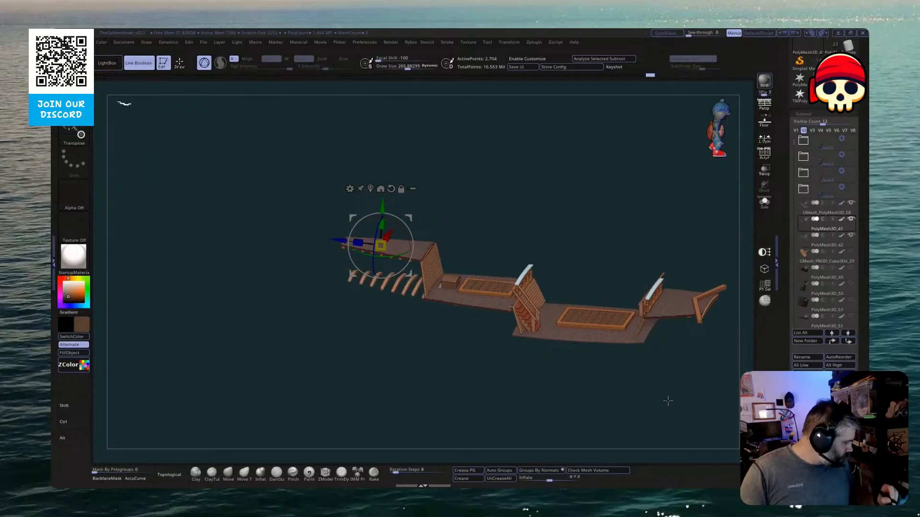
Hide the split-off PolyMesh3D_42 beams and mask all remaining beams except the two lengthwise ones beside the small aft hatch
left_click_drag(668, 400, 537, 363)
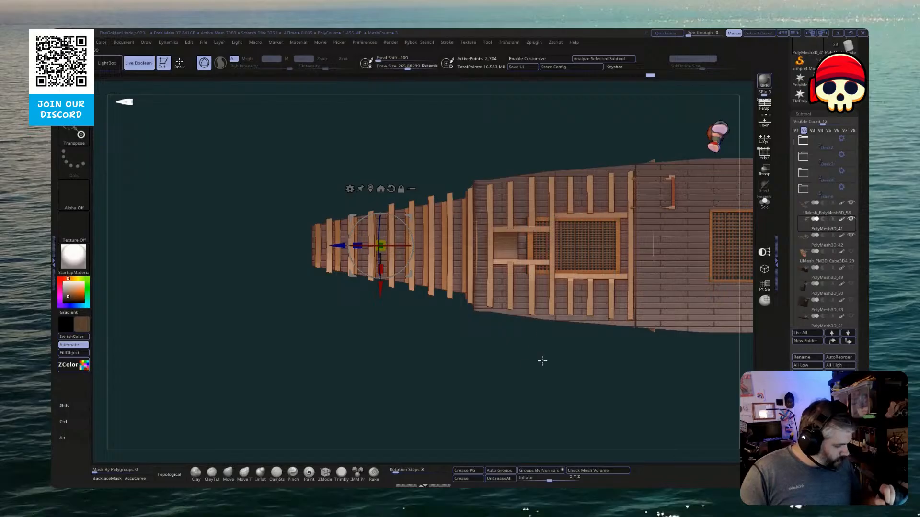
left_click_drag(542, 361, 535, 341)
left_click(765, 202)
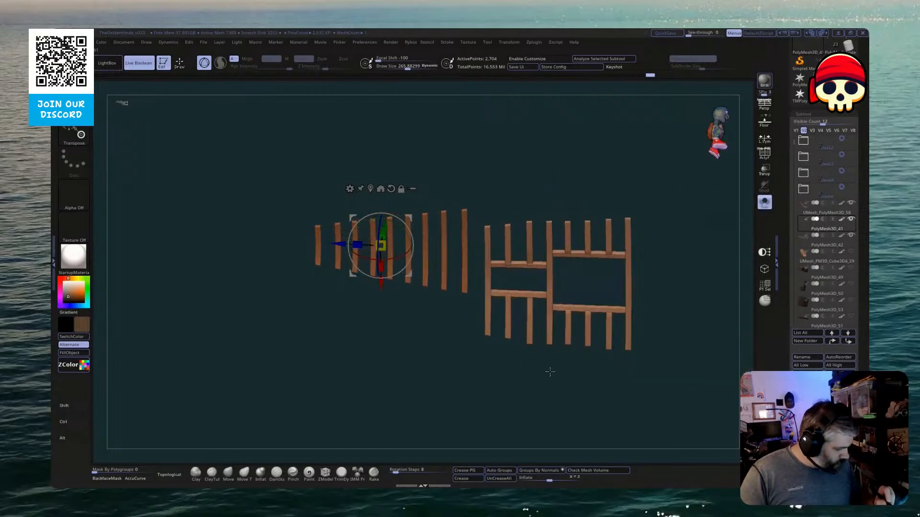
left_click(764, 201)
key("q")
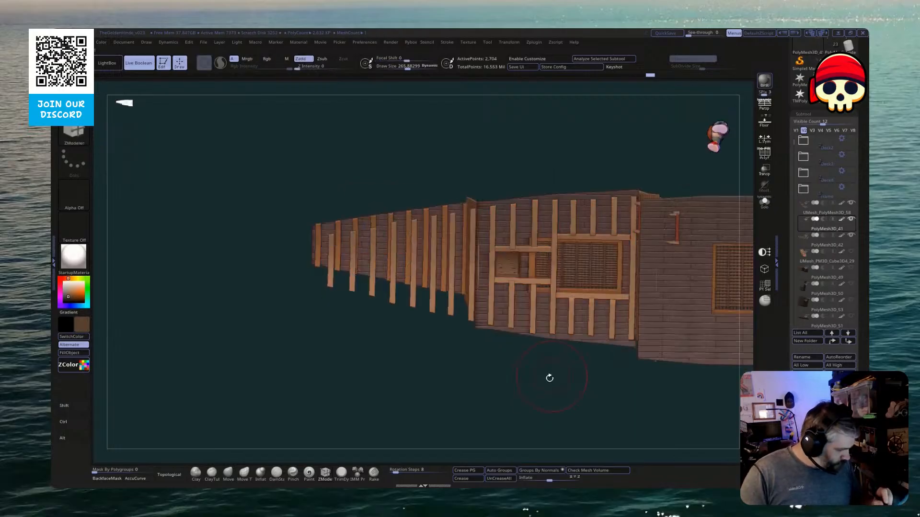
right_click_drag(551, 378, 534, 352, "ctrl")
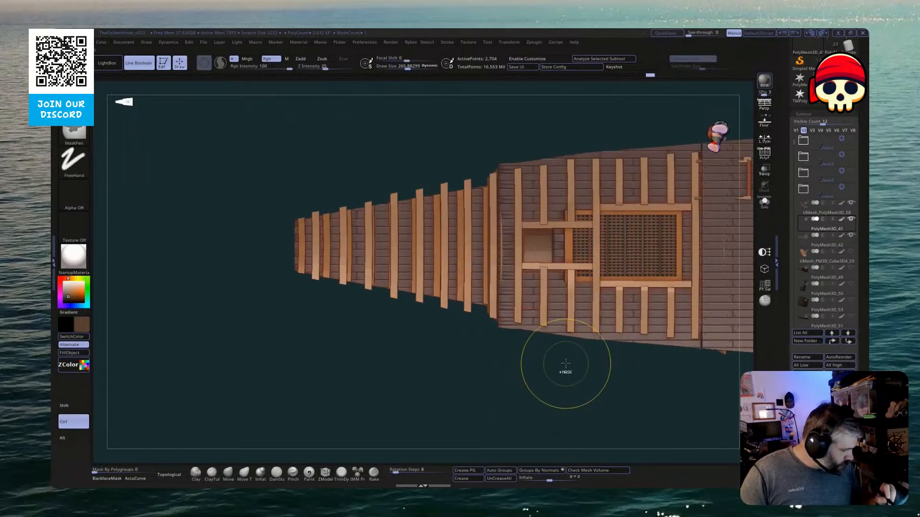
key("shift")
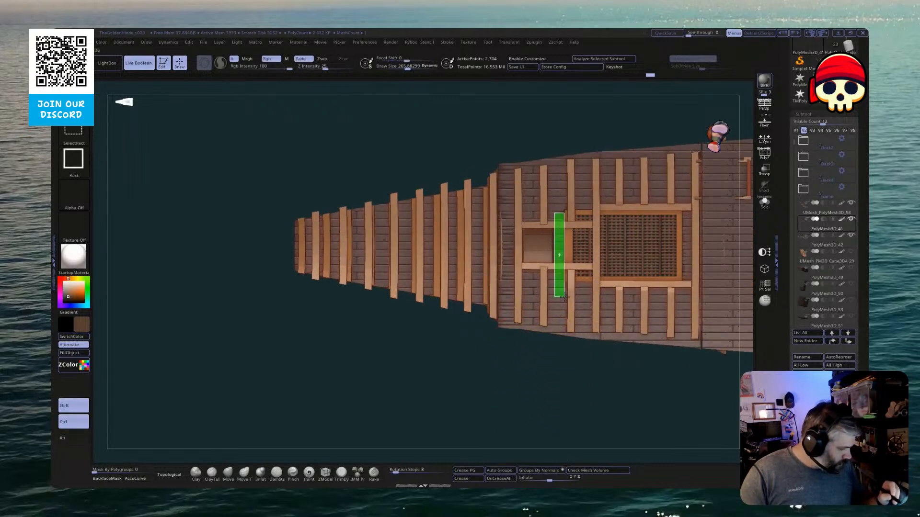
left_click_drag(564, 295, 564, 296, "ctrl+shift")
left_click(555, 375, "ctrl+shift")
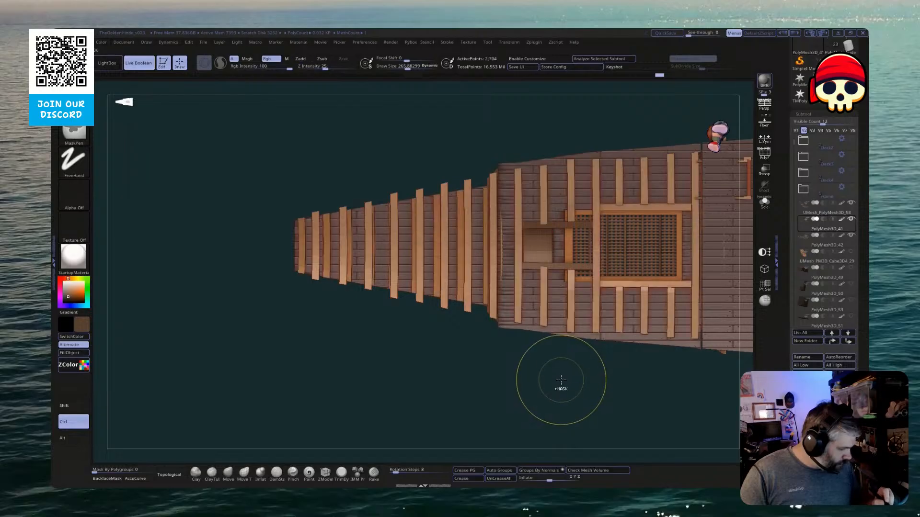
left_click(832, 245)
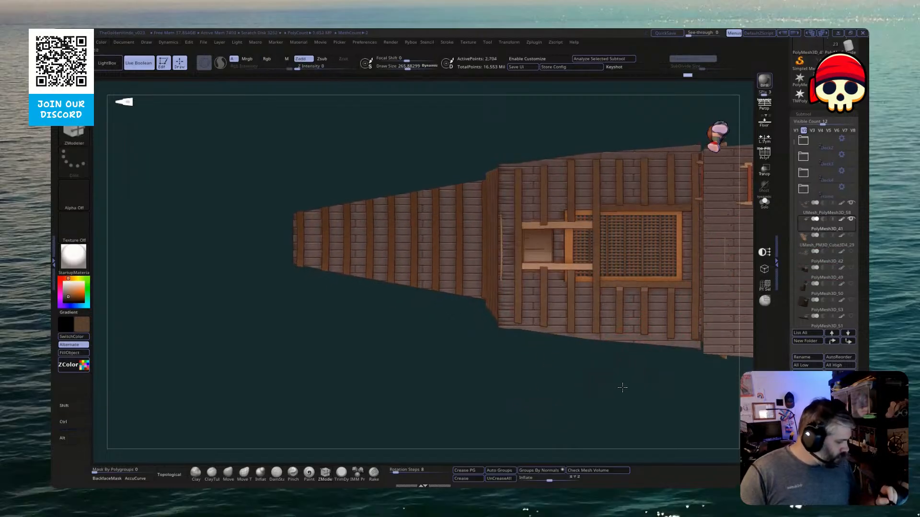
Place the gizmo at the aft end of the unmasked lengthwise hatch beams, shorten them, and check the deck's underside
left_click_drag(610, 382, 611, 361)
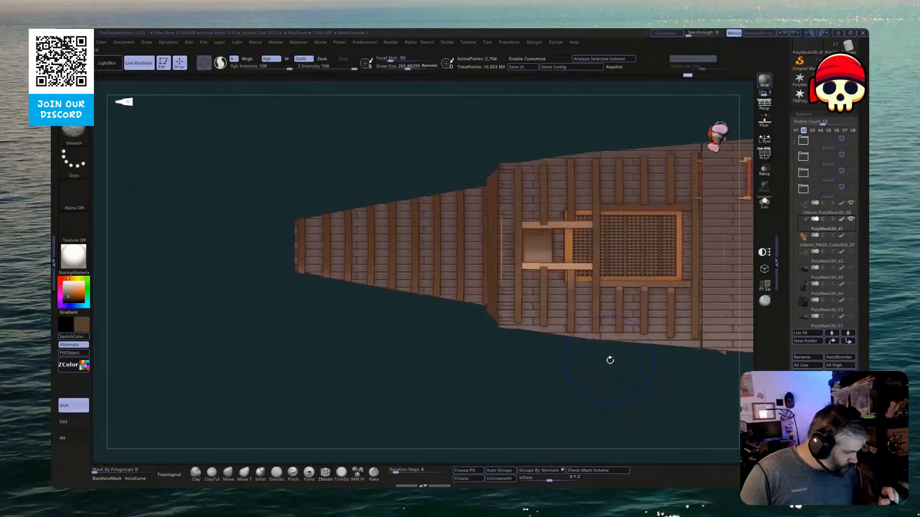
key("w")
left_click_drag(374, 246, 365, 236, "alt")
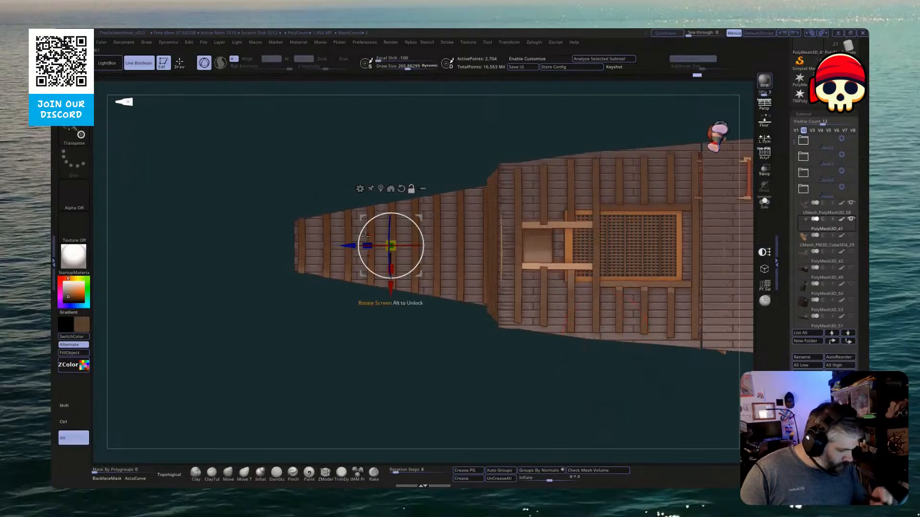
left_click(401, 188)
left_click_drag(565, 263, 564, 278, "alt")
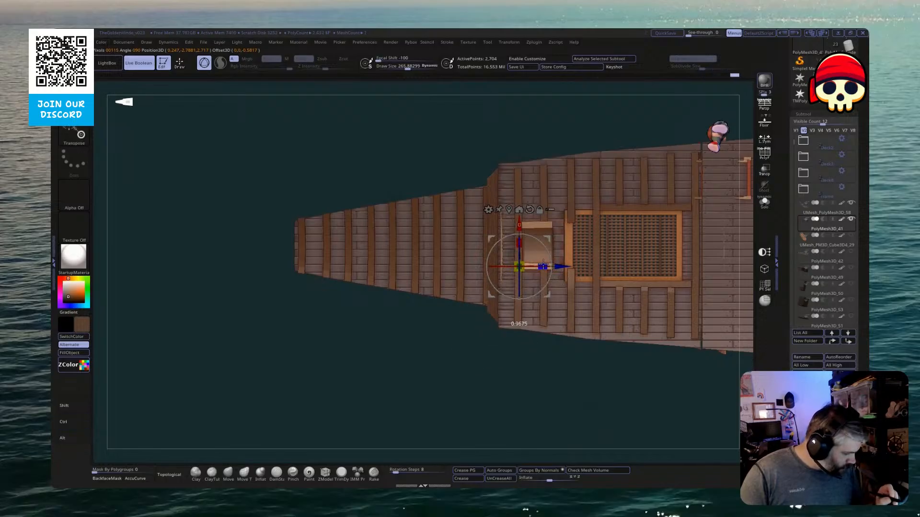
key("q")
left_click_drag(493, 380, 495, 423)
left_click_drag(495, 380, 540, 193)
key("w")
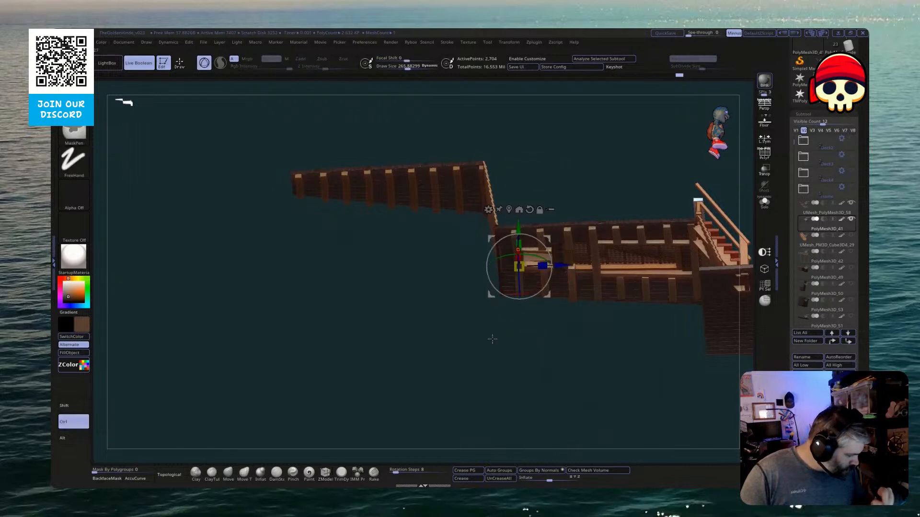
key("q")
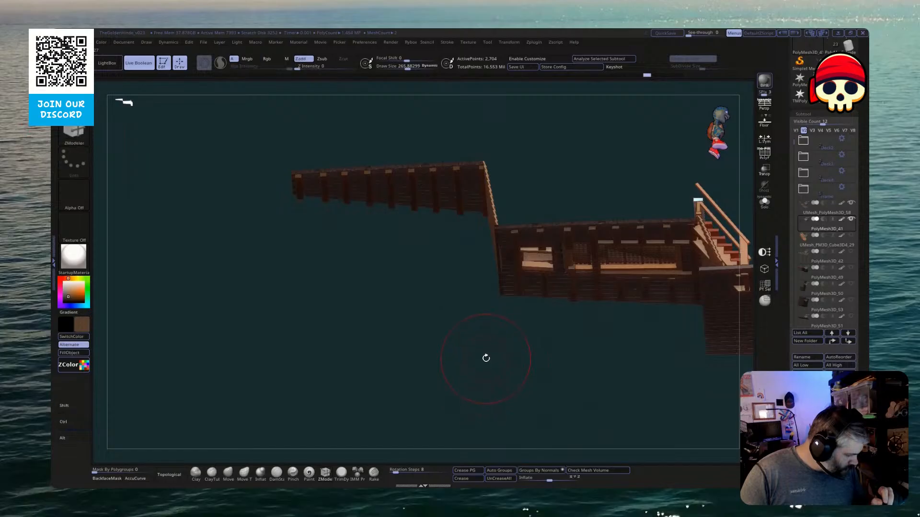
Select the small hatch box on the lower deck and move it about 0.08 toward the stepped bulkhead
key("w")
key("ctrl")
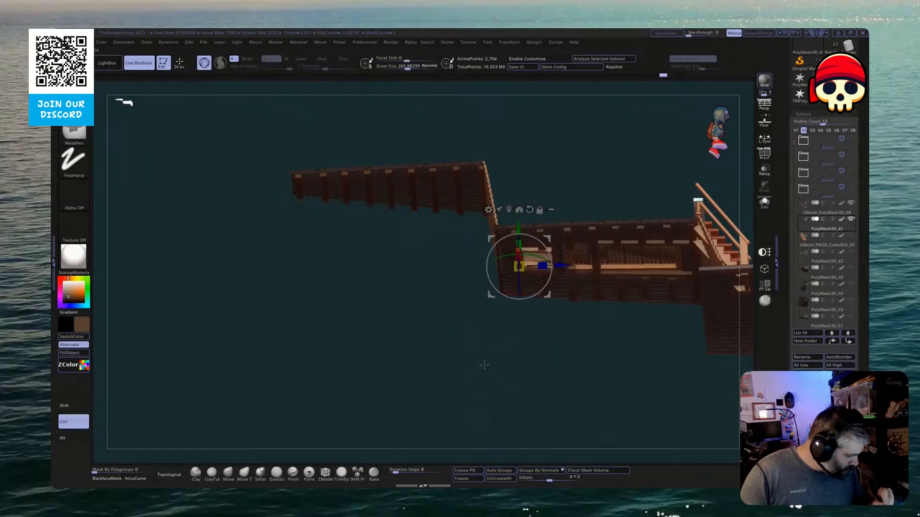
left_click_drag(524, 217, 523, 218, "ctrl")
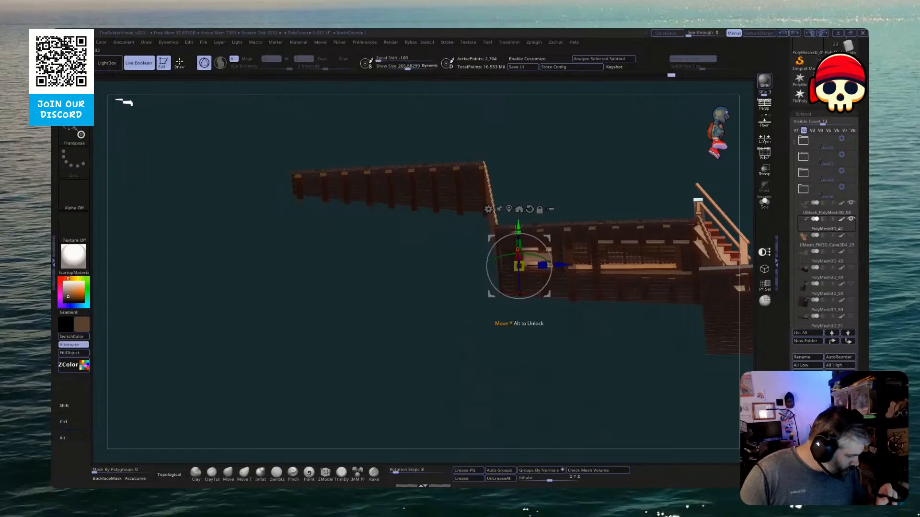
key("q")
left_click_drag(468, 366, 465, 279)
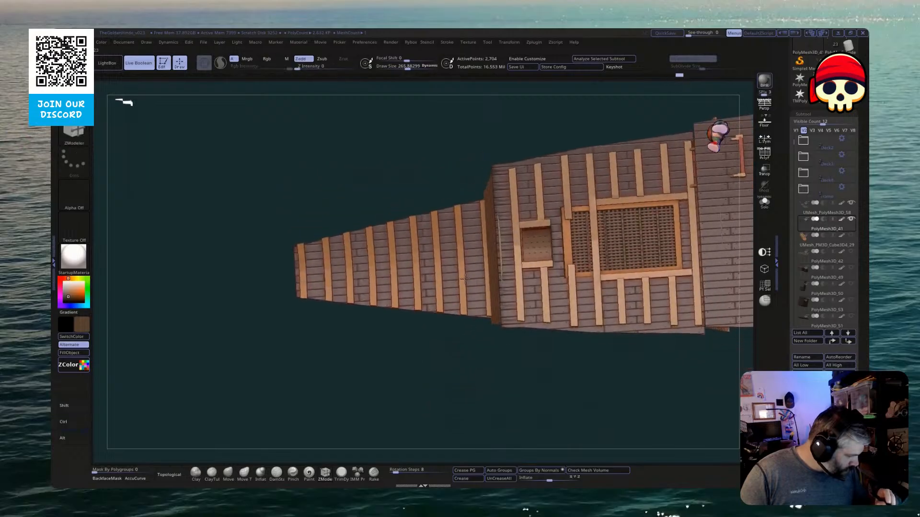
left_click_drag(456, 378, 427, 365)
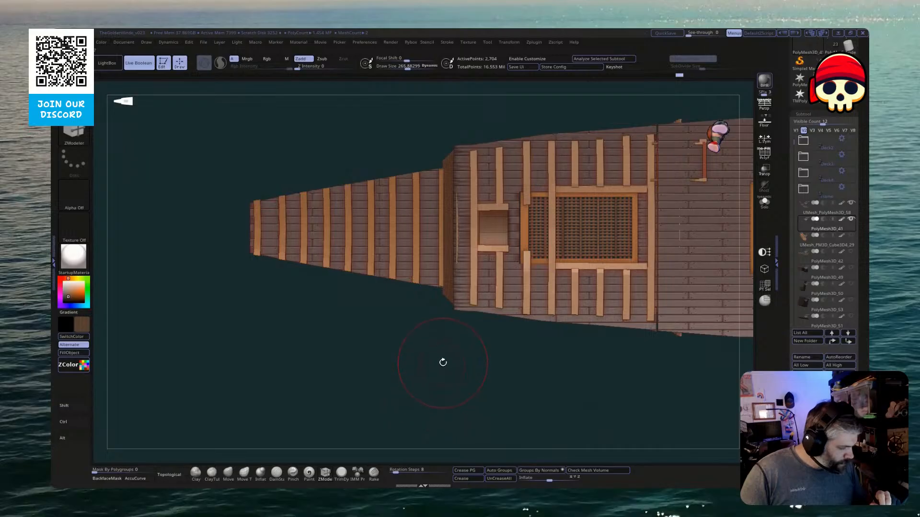
left_click_drag(442, 363, 520, 241)
left_click(493, 256, "alt")
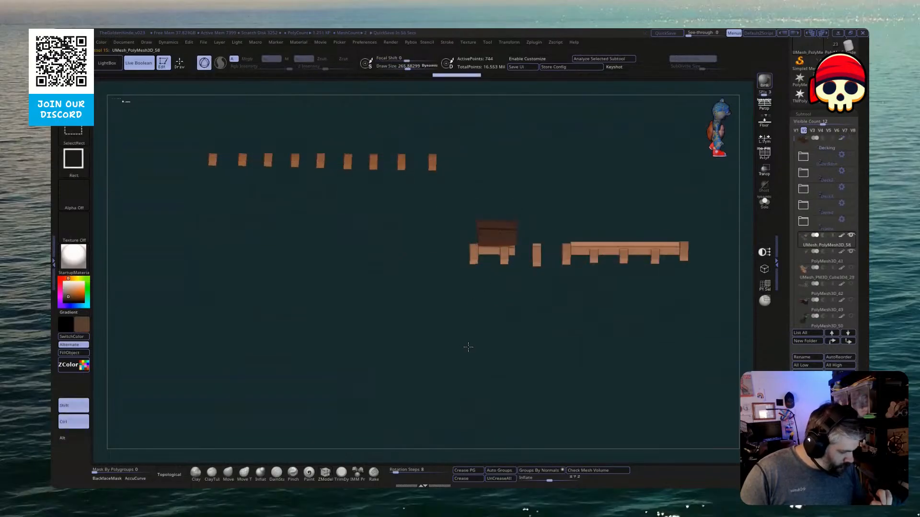
left_click(468, 350, "ctrl+shift")
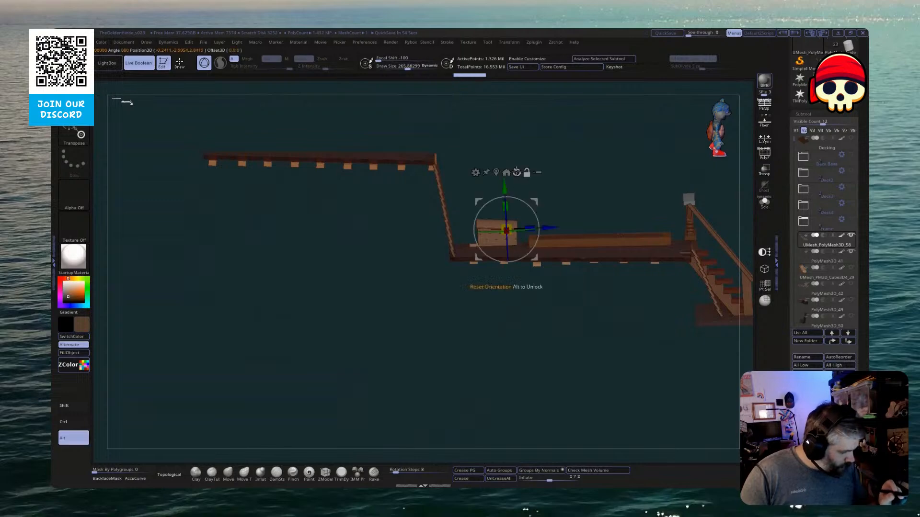
left_click(516, 172, "alt")
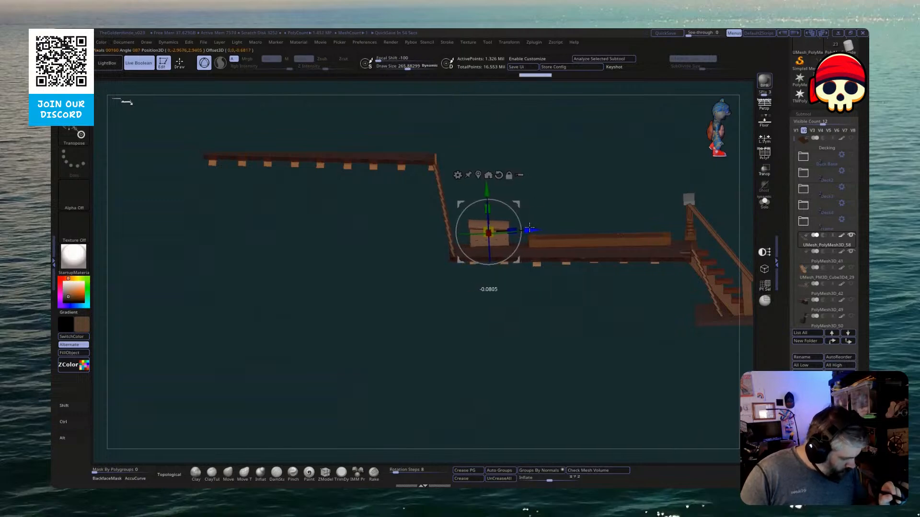
left_click_drag(512, 288, 493, 397)
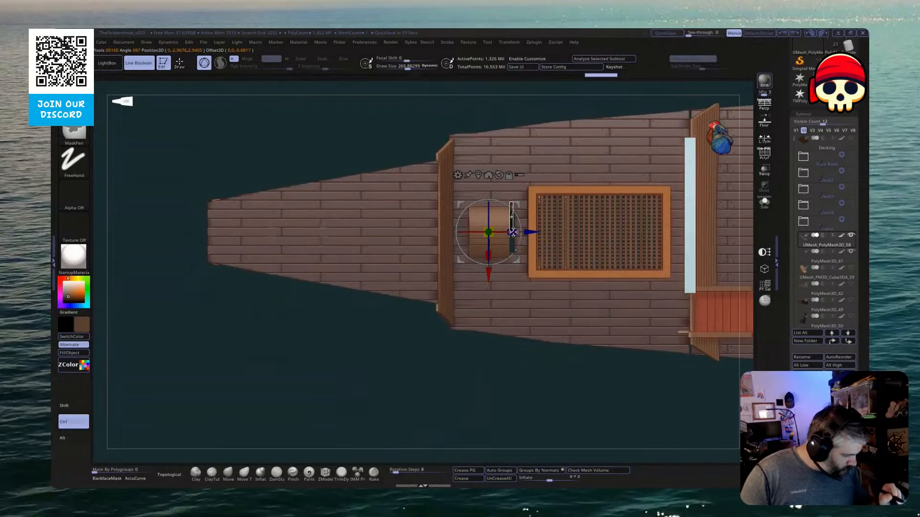
Mask the hatch box's edge nearest the grate and nudge the unmasked part slightly along the deck's length
left_click_drag(517, 261, 517, 262, "ctrl")
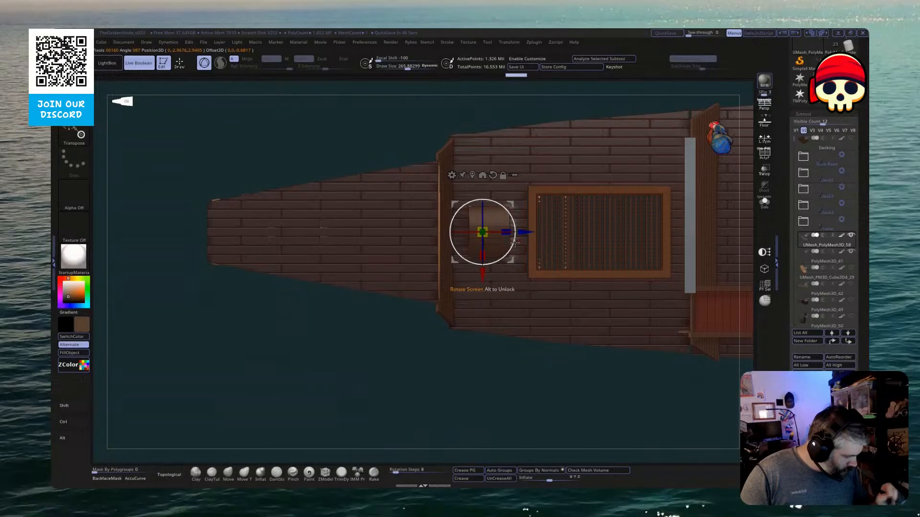
left_click_drag(516, 242, 528, 221)
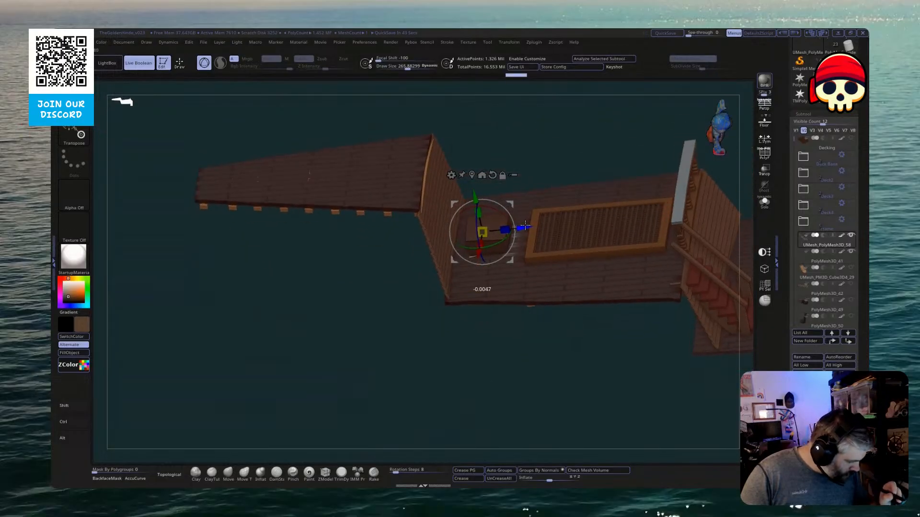
key("q")
mouse_move(491, 386)
left_mouse_down()
mouse_move(484, 378)
mouse_move(490, 408)
mouse_move(490, 245)
mouse_move(434, 393)
mouse_move(519, 267)
left_mouse_up()
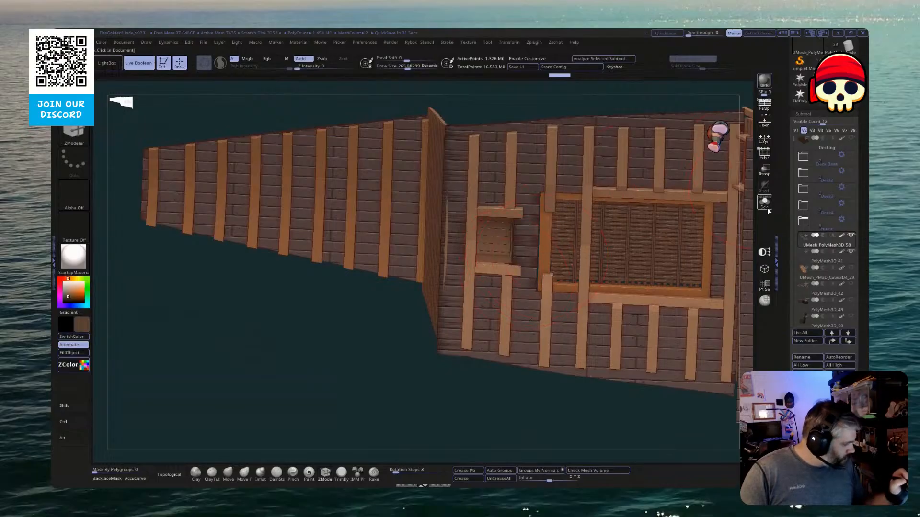
Select the deck support beams subtool and isolate it with Solo
left_click(765, 205)
left_click(764, 203)
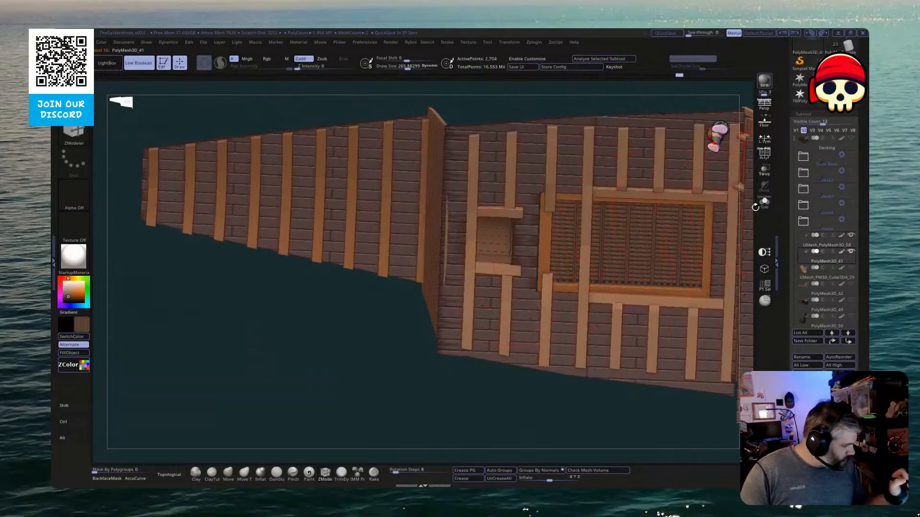
left_click(764, 204)
left_click_drag(565, 324, 503, 384, "shift")
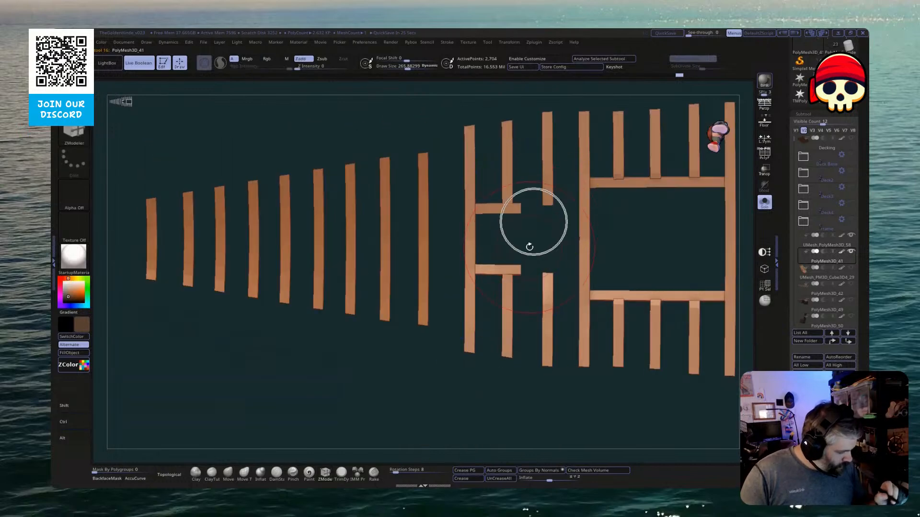
Mask everything except the full-length beam beside the grate opening and duplicate it over the two neighbouring rows of split beams
key("ctrl")
left_click_drag(567, 240, 563, 261)
left_click_drag(620, 226, 568, 256, "ctrl+shift")
key("ctrl+a")
left_click(627, 234, "ctrl+shift")
left_click(628, 229, "ctrl")
key("w")
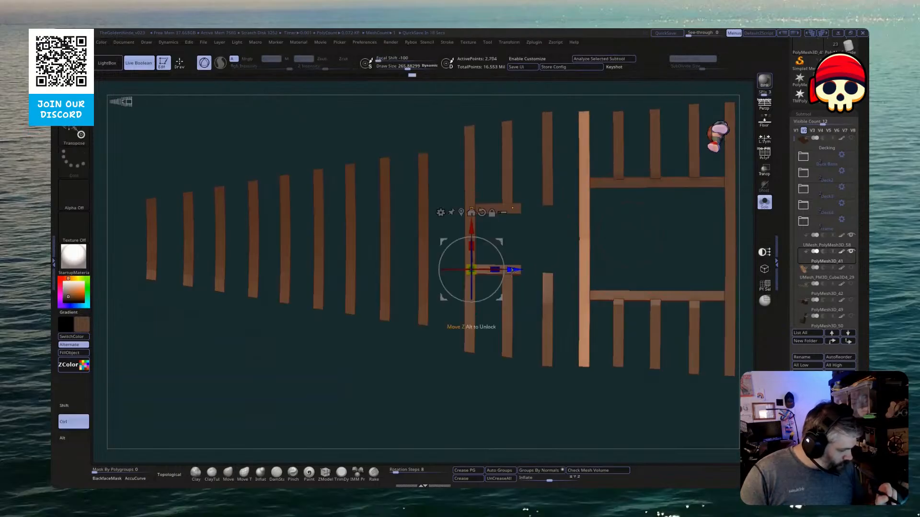
left_click_drag(516, 270, 483, 281, "ctrl")
left_click_drag(480, 281, 437, 296, "ctrl")
left_click_drag(454, 393, 459, 407, "ctrl")
left_click_drag(458, 409, 429, 383, "alt")
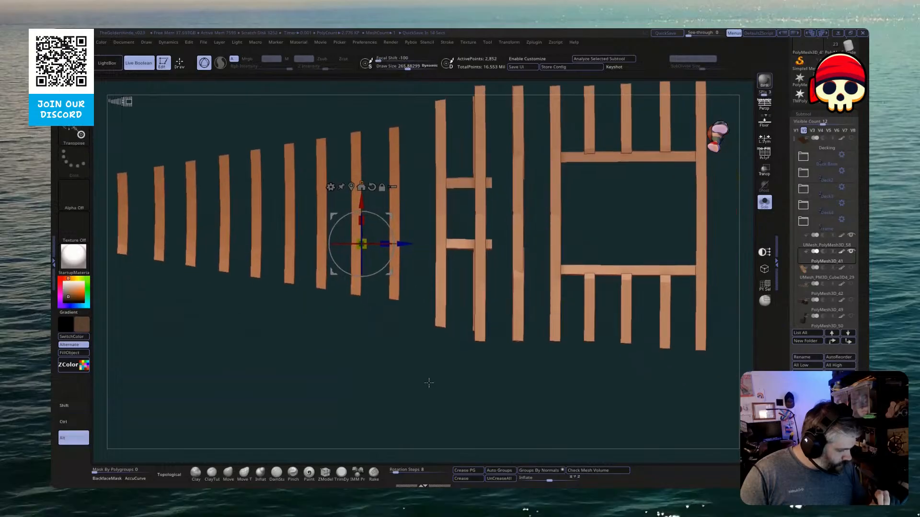
Isolate the new beam crossing the hatch crossbeams and shift it about 0.017 toward the bow
mouse_move(455, 337)
left_mouse_down("ctrl+shift")
mouse_move(492, 375)
mouse_move(471, 372)
left_mouse_up("ctrl+shift")
left_click(471, 371, "ctrl+shift")
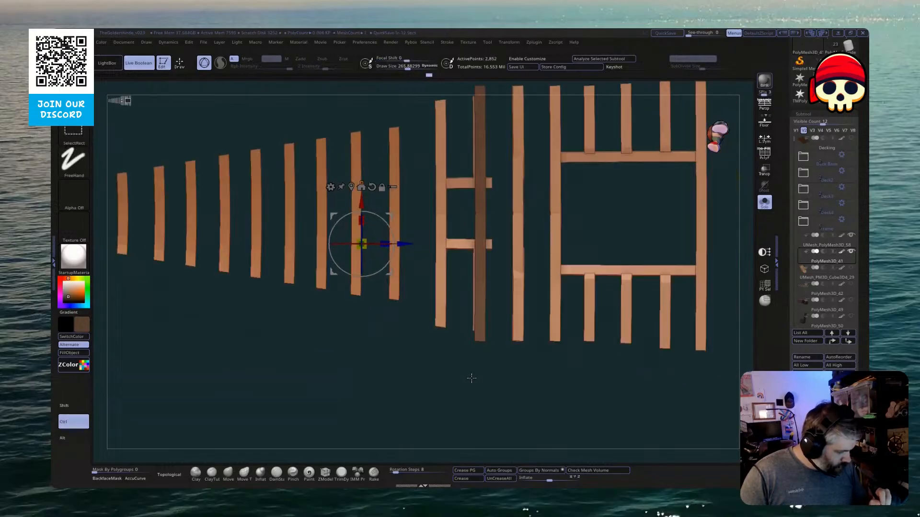
left_click_drag(408, 244, 406, 246)
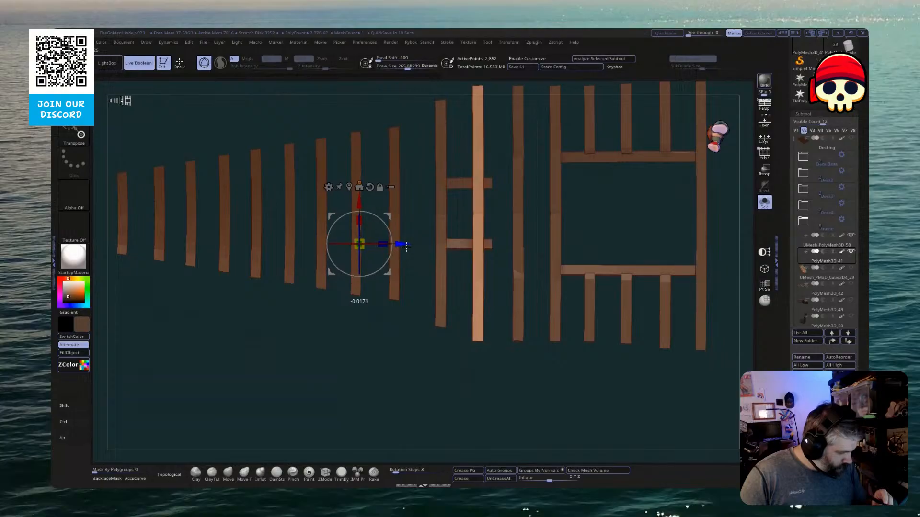
Hide the old short beams overlapped by the new full-length beam at the hatch and delete the hidden geometry
left_click_drag(393, 373, 406, 416)
key("ctrl+shift")
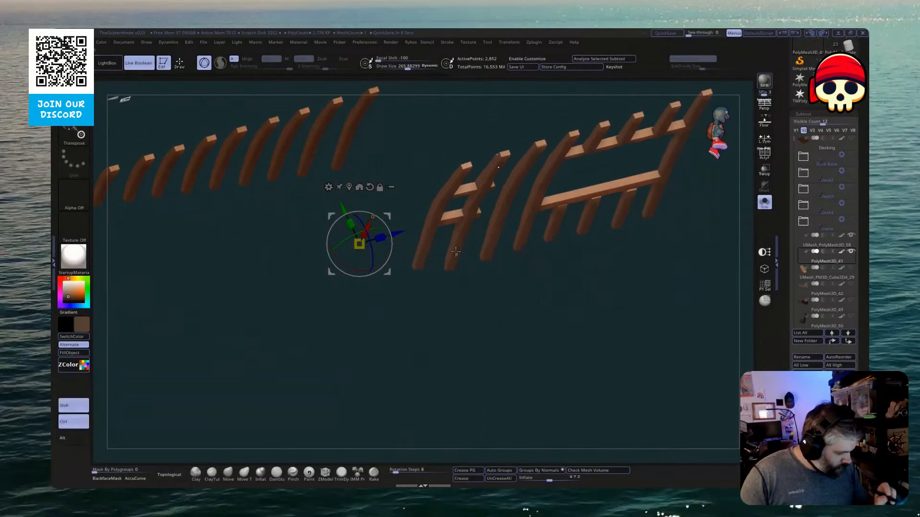
left_click_drag(457, 224, 457, 240, "shift")
left_click_drag(472, 173, 480, 251, "ctrl+alt+shift")
left_click(468, 401, "ctrl+shift")
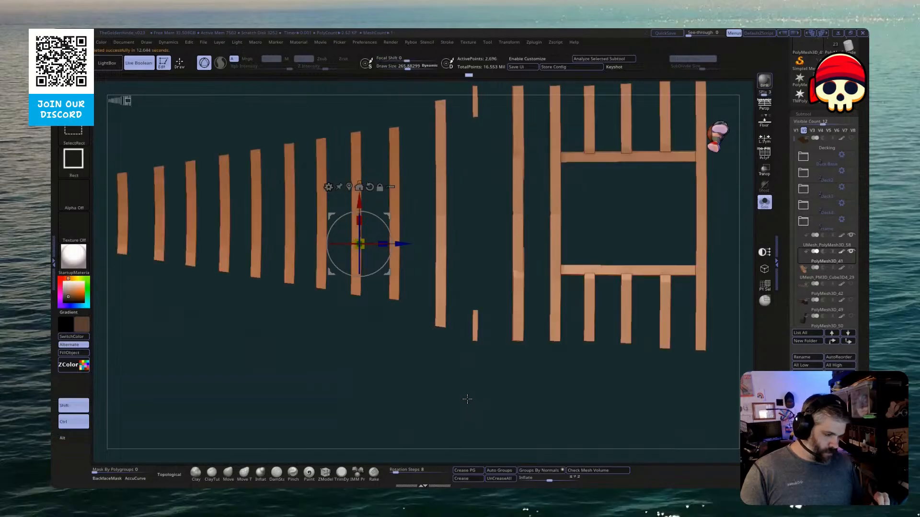
left_click_drag(467, 399, 490, 420, "ctrl+shift")
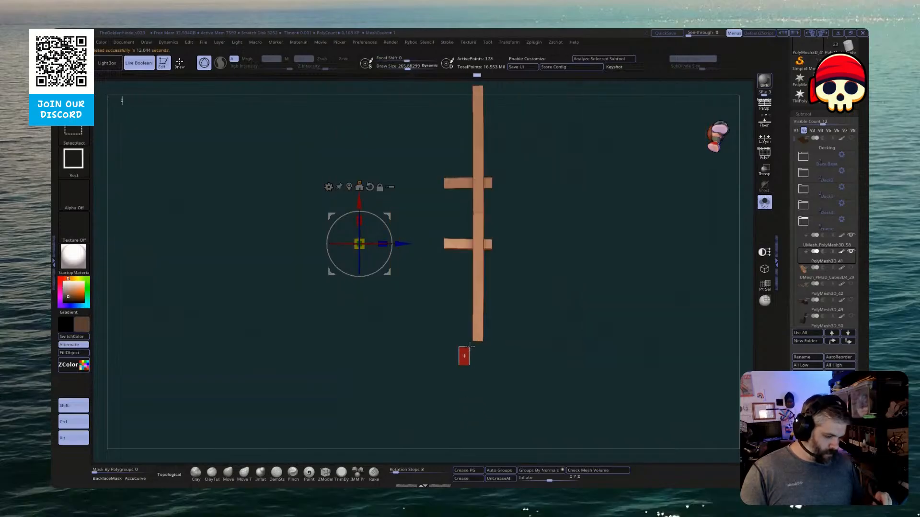
left_click_drag(469, 345, 479, 310, "ctrl+alt+shift")
left_click_drag(459, 385, 481, 397, "ctrl+shift")
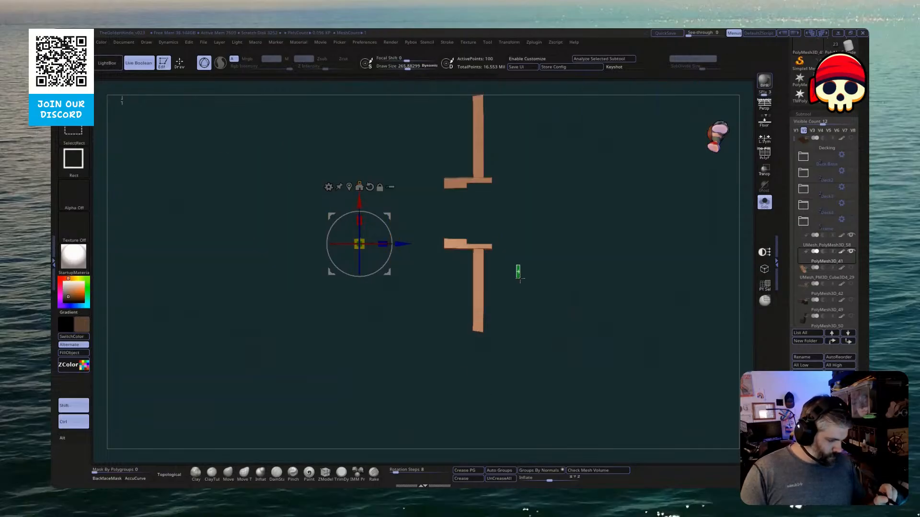
left_click(519, 285, "ctrl+shift")
left_click_drag(499, 360, 520, 384, "ctrl+shift")
left_click(522, 384, "ctrl+shift")
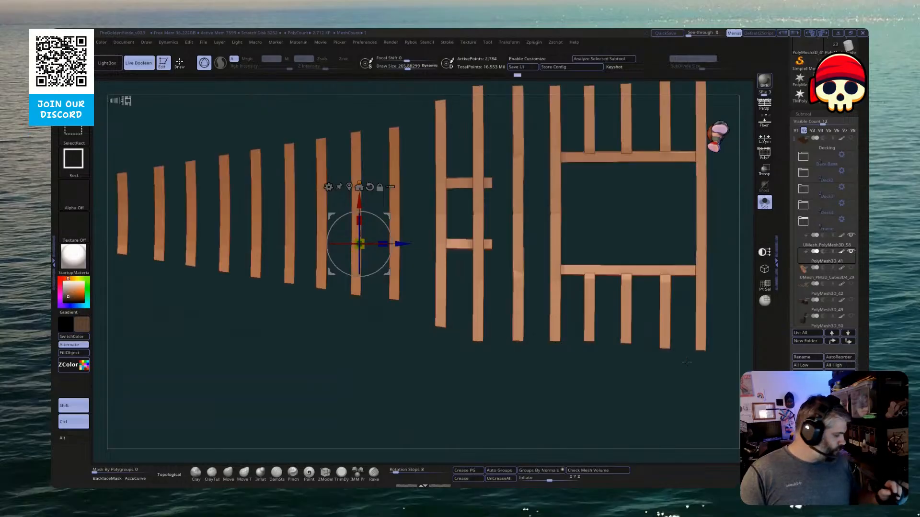
left_click_drag(862, 307, 862, 177)
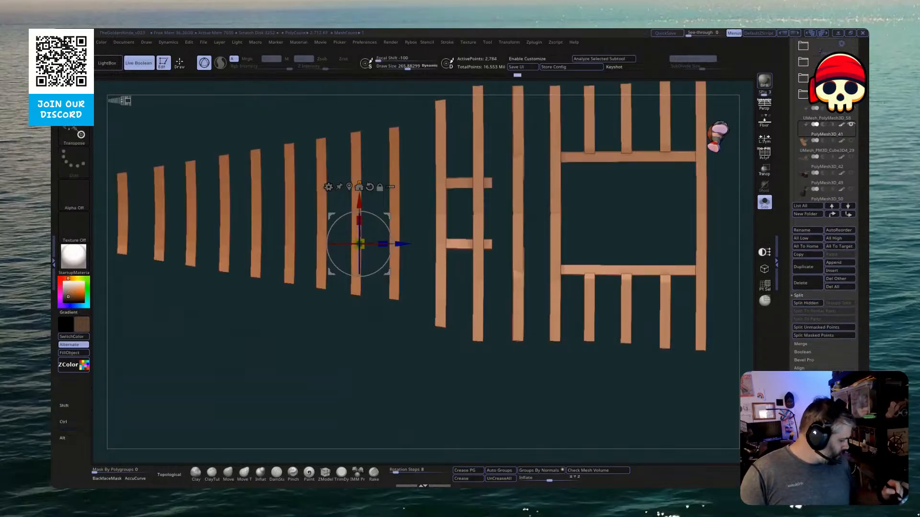
left_click(806, 304)
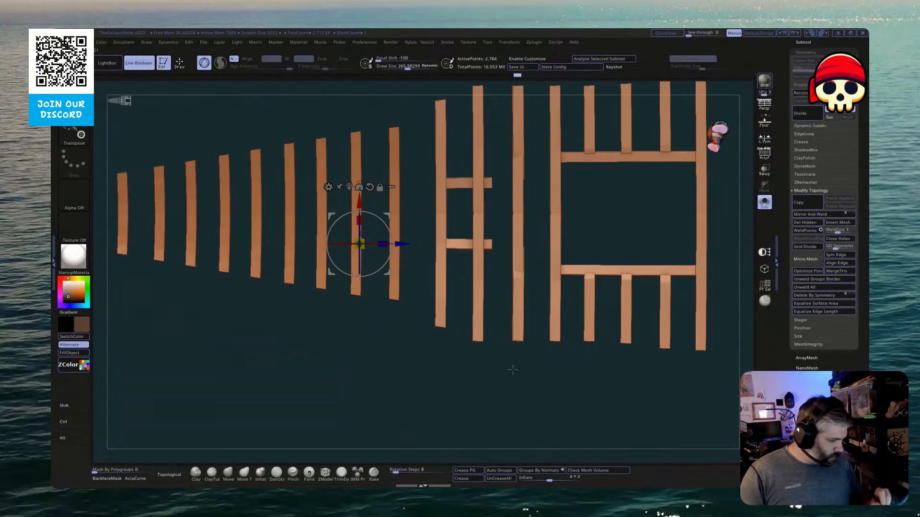
Try to shorten the two hatch crossbeams by moving their unmasked ends about 0.1 toward the bow
key("ctrl")
left_click_drag(497, 269, 485, 148, "ctrl")
left_click(491, 402, "ctrl")
left_click_drag(491, 396, 433, 294)
left_click_drag(399, 234, 387, 237)
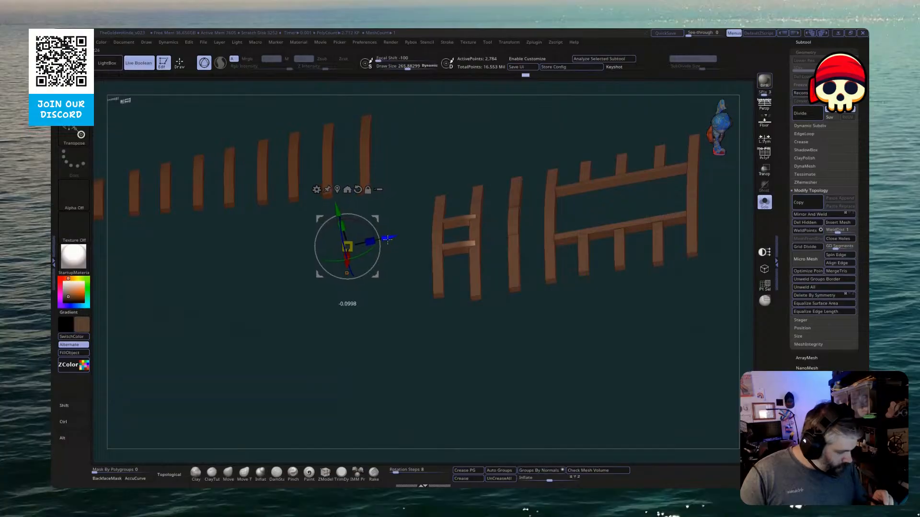
key("ctrl+z")
Delete the extra edge loop on the two hatch crossbeams with the ZModeler brush
key("q")
left_click_drag(441, 332, 488, 344, "ctrl")
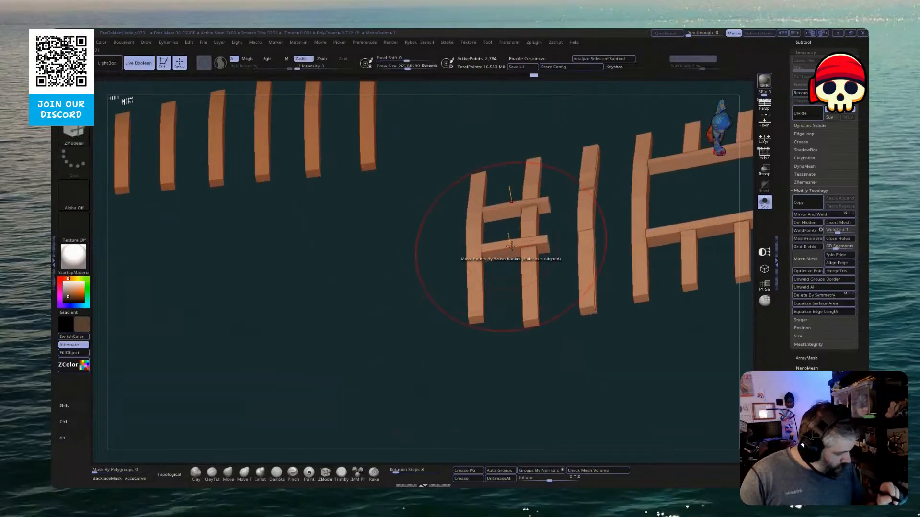
left_click(513, 254, "alt")
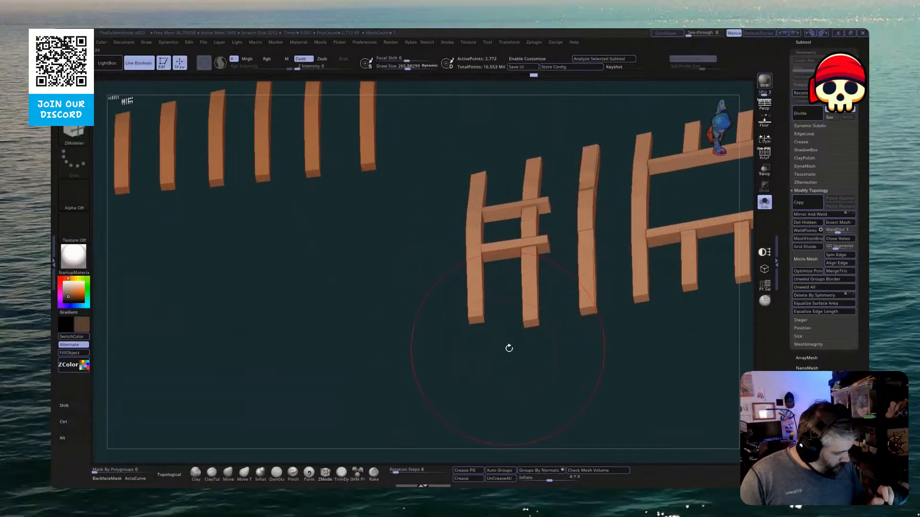
Shorten the two hatch crossbeams by moving their projecting ends flush with the outer side of the adjacent full-length beam
left_click_drag(547, 375, 550, 412)
left_click_drag(550, 392, 549, 443, "ctrl")
left_click_drag(561, 143, 545, 320, "ctrl")
left_click(553, 312, "ctrl")
key("w")
left_click_drag(394, 155, 381, 156)
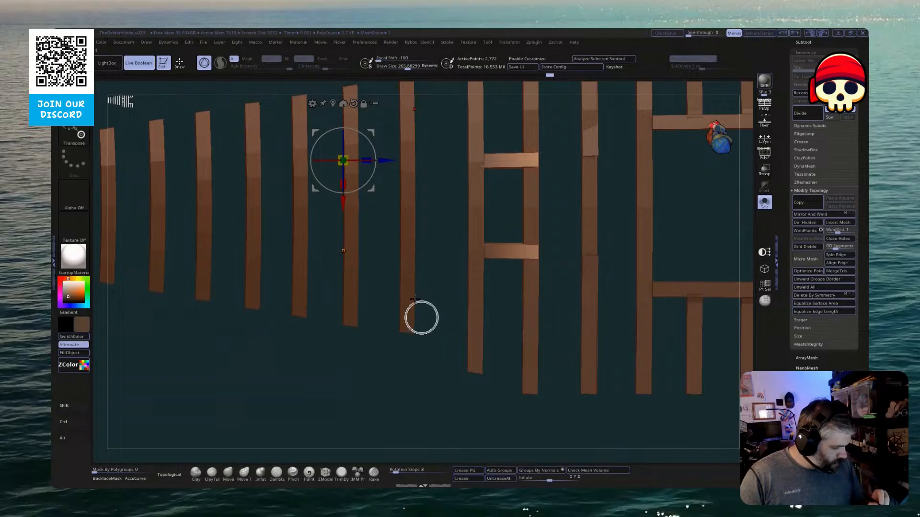
left_click(430, 364, "ctrl")
Try to isolate the hatch crossbeams by hiding the beams around them
key("b")
key("z")
key("m")
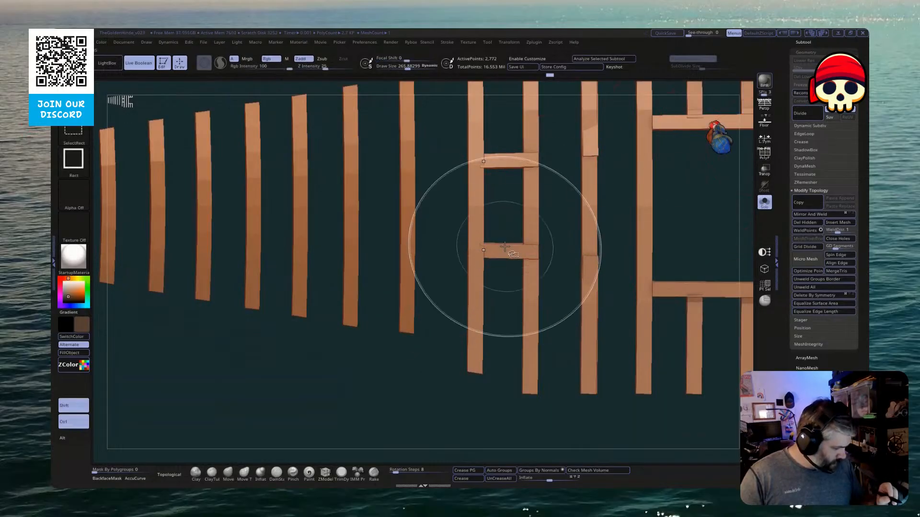
left_click(477, 247, "ctrl+shift")
left_click(538, 244, "ctrl+shift")
left_click(539, 246, "ctrl+shift")
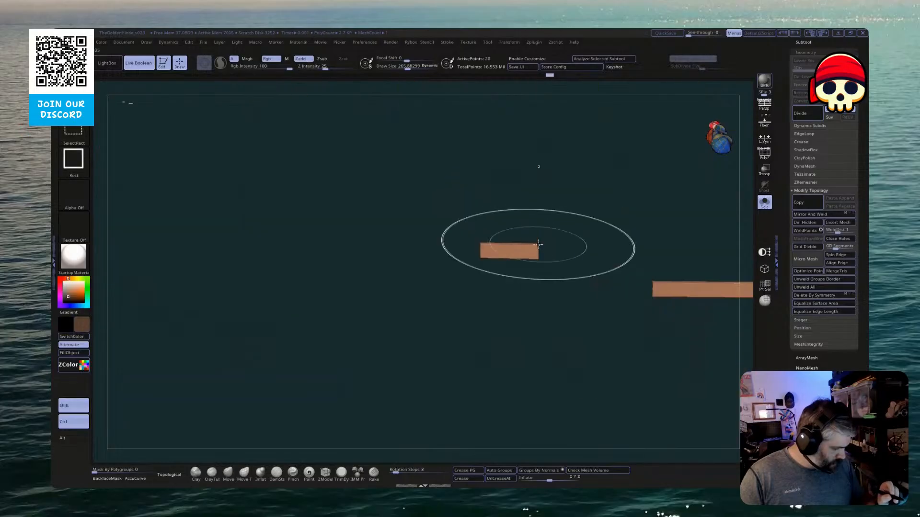
left_click(557, 265, "ctrl+shift")
left_click_drag(558, 264, 558, 263, "ctrl+shift")
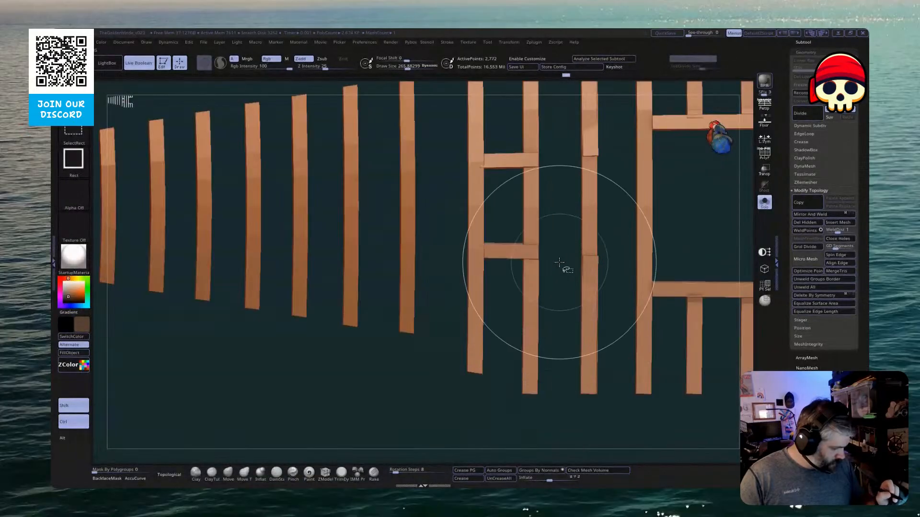
Isolate the two short hatch crossbeams by hiding the surrounding beams, and mask everything except them
left_click_drag(538, 196, 507, 269, "ctrl+alt+shift")
left_click_drag(498, 441, 453, 456, "ctrl+shift")
left_click_drag(545, 209, 500, 223, "ctrl+alt+shift")
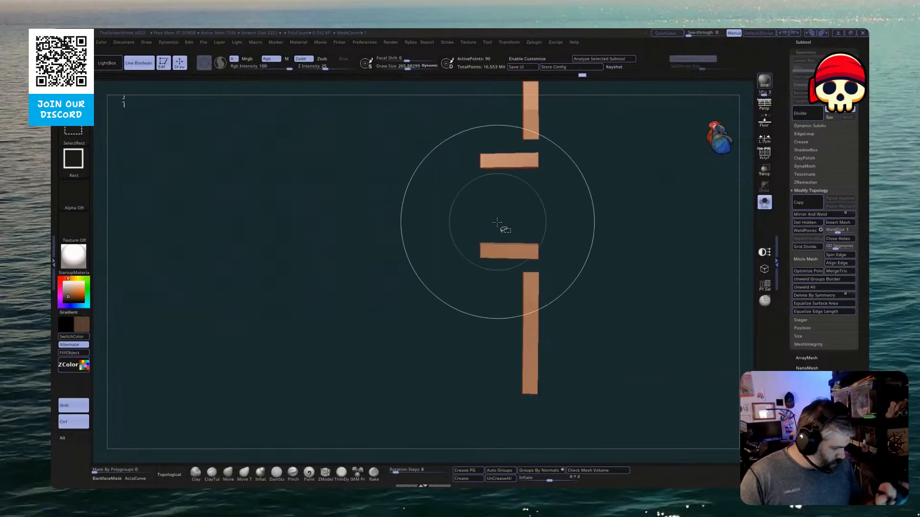
left_click_drag(439, 373, 425, 413, "ctrl+shift")
left_click(435, 402, "ctrl")
left_click(435, 402, "ctrl+shift")
key("w")
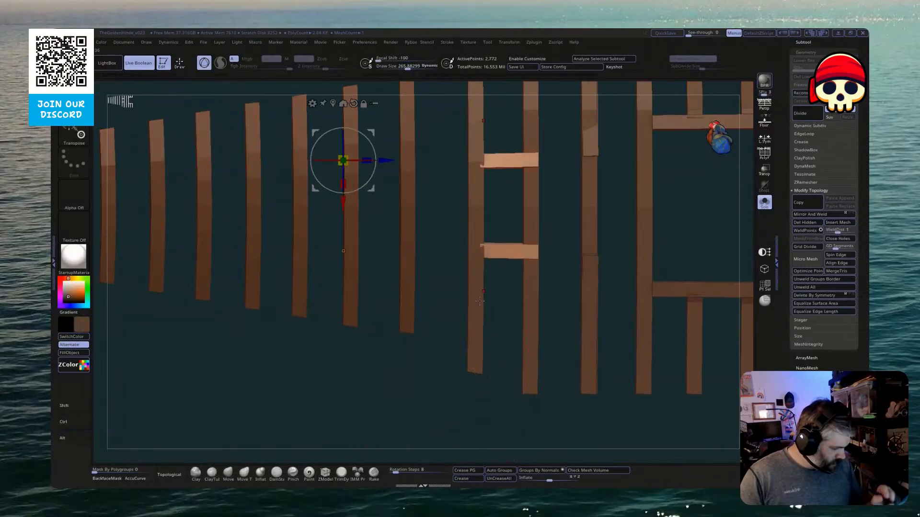
Centre the gizmo on the two short crossbeams and scale their length to about 0.68 so they fit between the adjacent beams
left_click(353, 104, "alt")
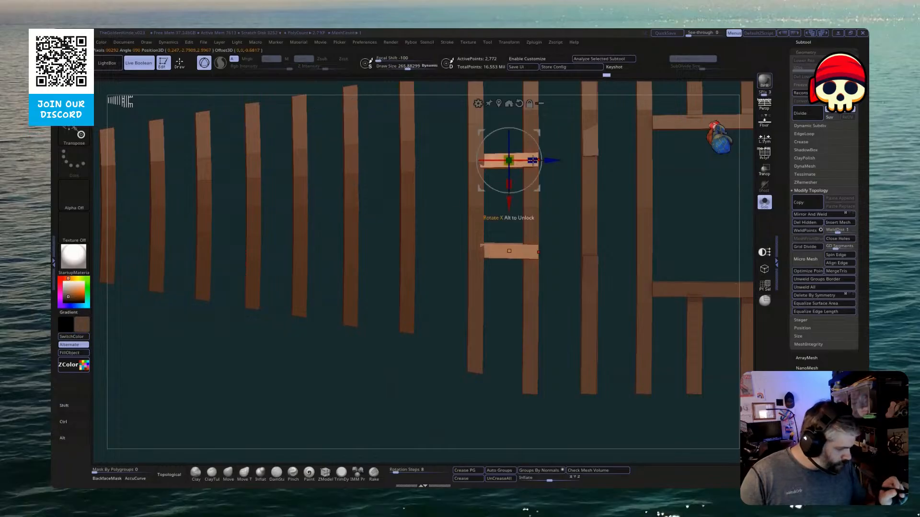
left_click_drag(555, 205, 544, 153)
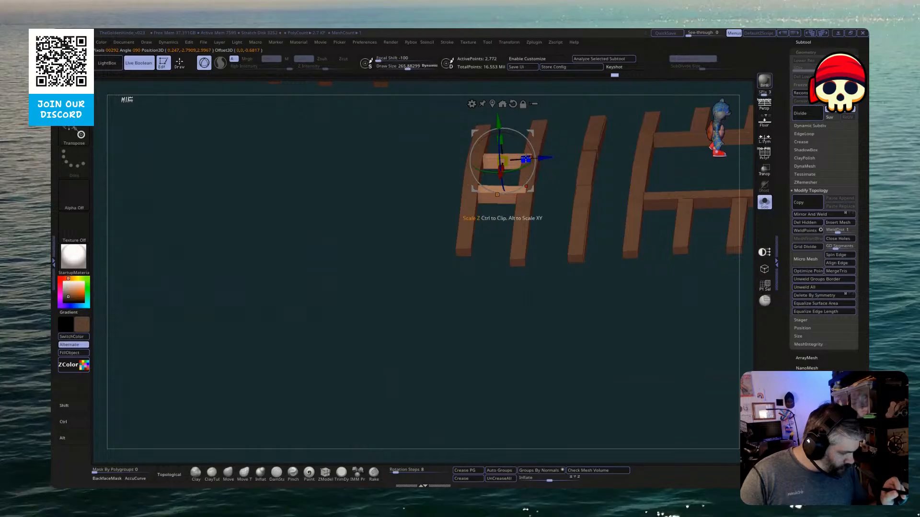
key("alt")
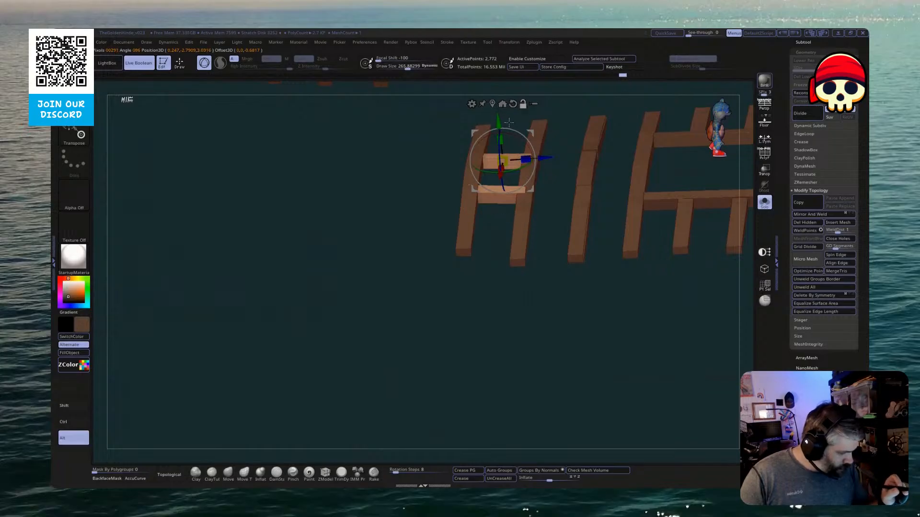
left_click(492, 104, "alt")
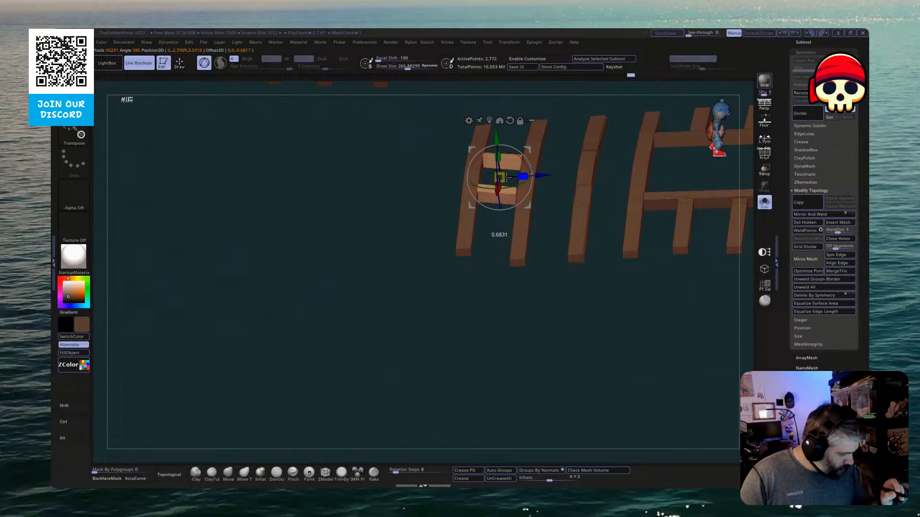
mouse_move(537, 240)
left_mouse_down()
mouse_move(540, 259)
mouse_move(537, 237)
left_mouse_up()
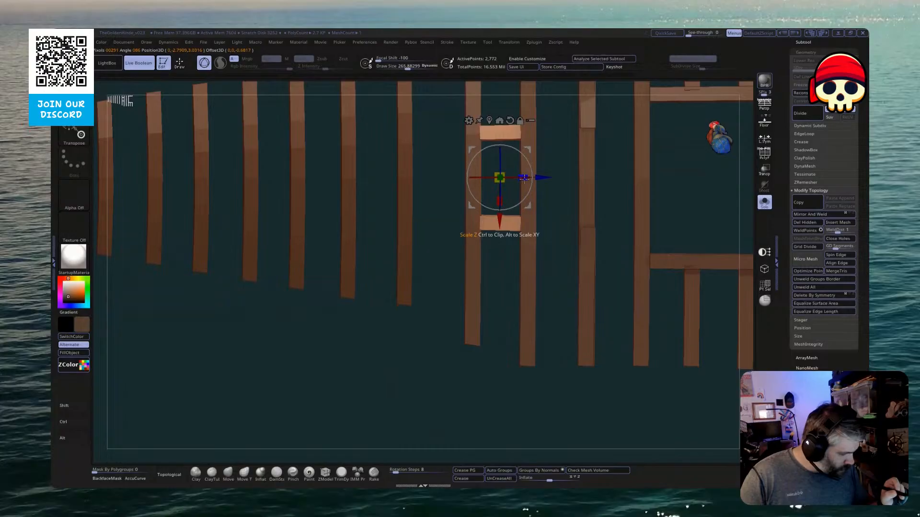
mouse_move(539, 177)
left_mouse_down()
mouse_move(548, 370)
mouse_move(495, 365)
mouse_move(501, 305)
mouse_move(500, 375)
left_mouse_up()
Delete the two leftover split beam segments that overlap the full-length beam between the two hatches
key("q")
left_click_drag(496, 333, 515, 189, "shift")
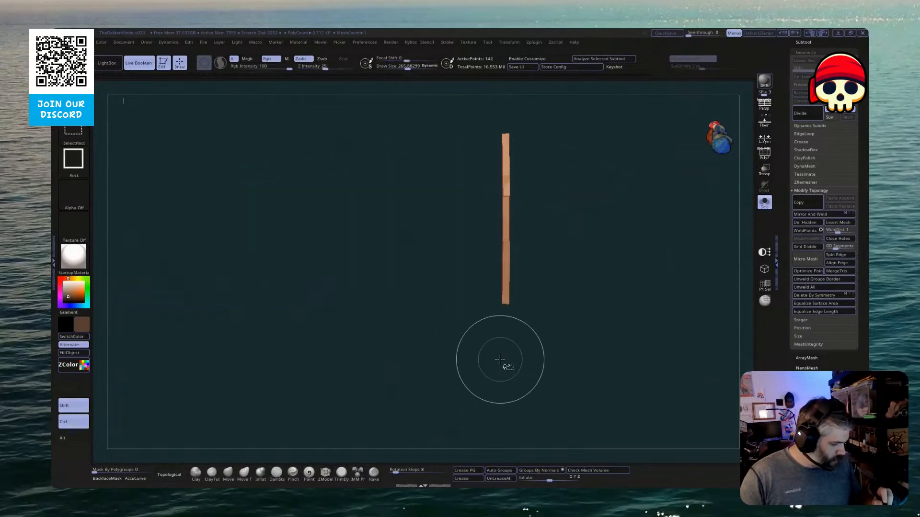
left_click(507, 220, "ctrl+alt+shift")
left_click(490, 385, "ctrl+shift")
key("ctrl+z")
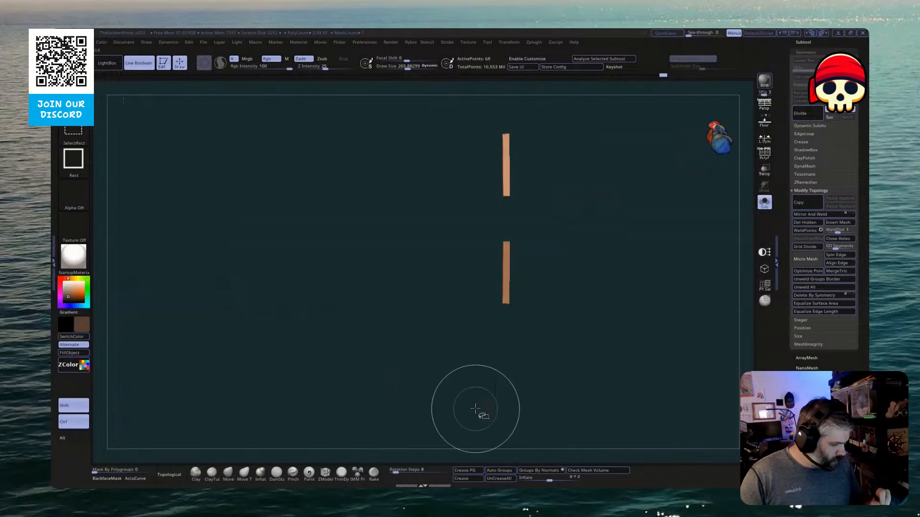
left_click_drag(579, 375, 596, 414, "ctrl+shift")
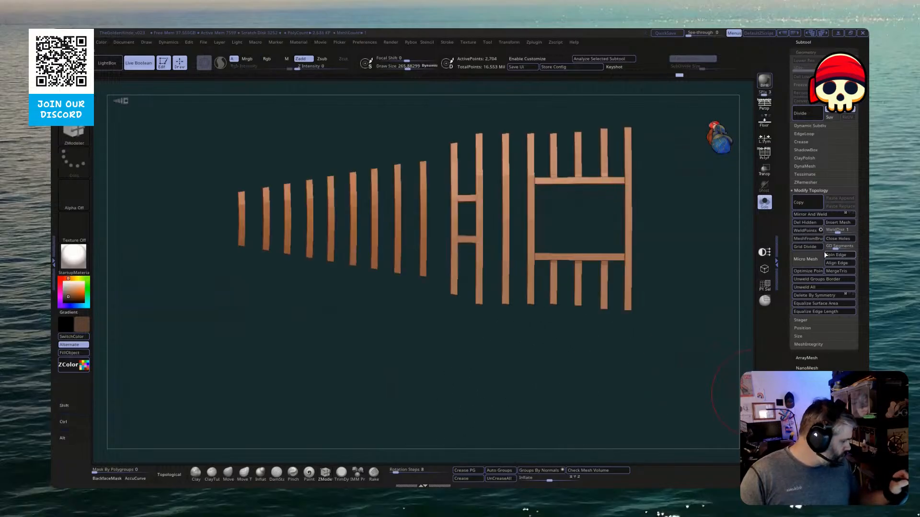
left_click(806, 223)
Bring back the rest of the ship, view the deck from below and turn on the polygroup wireframe display
left_click(764, 203)
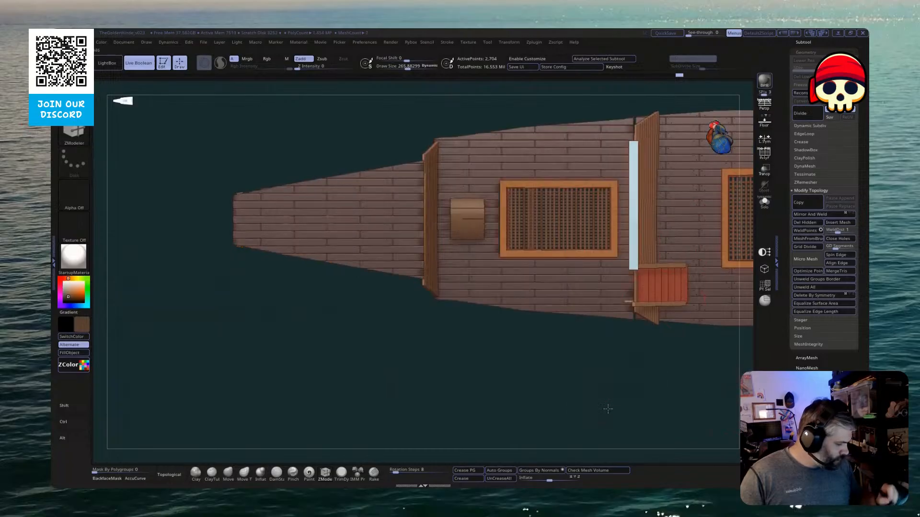
left_click_drag(575, 383, 473, 367)
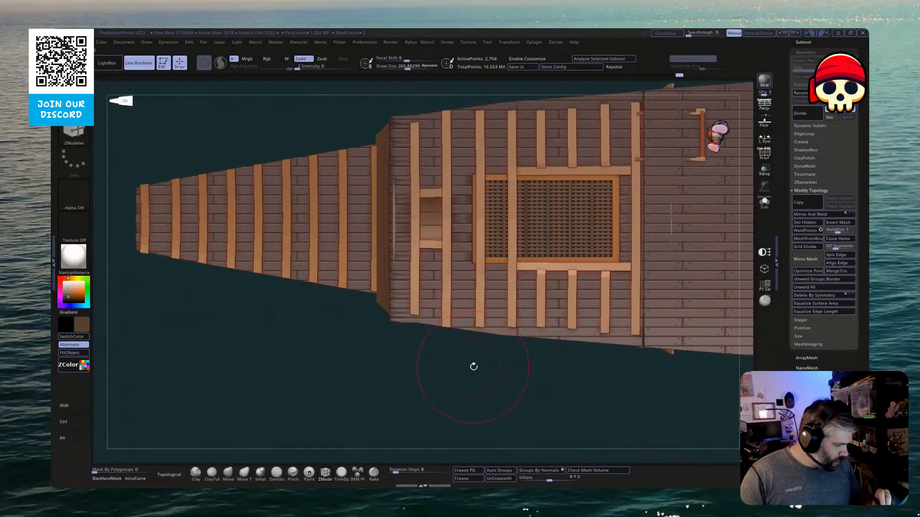
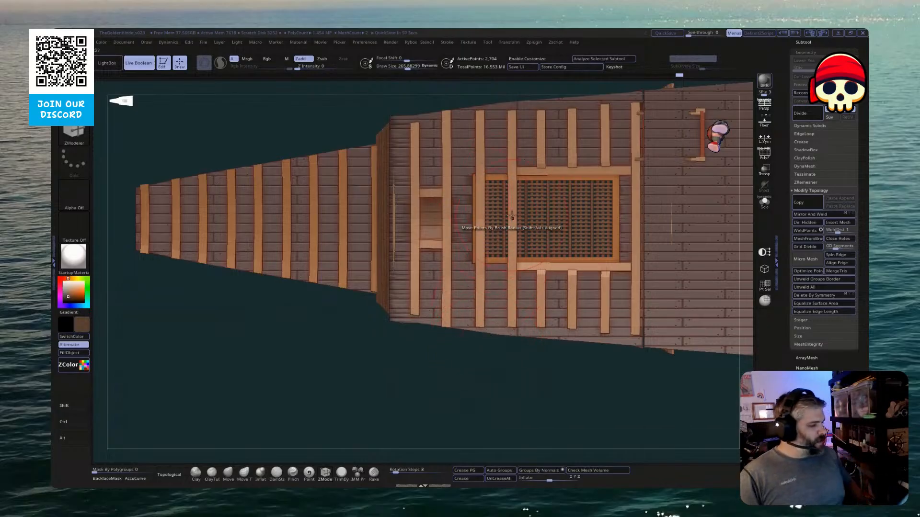
left_click(765, 157)
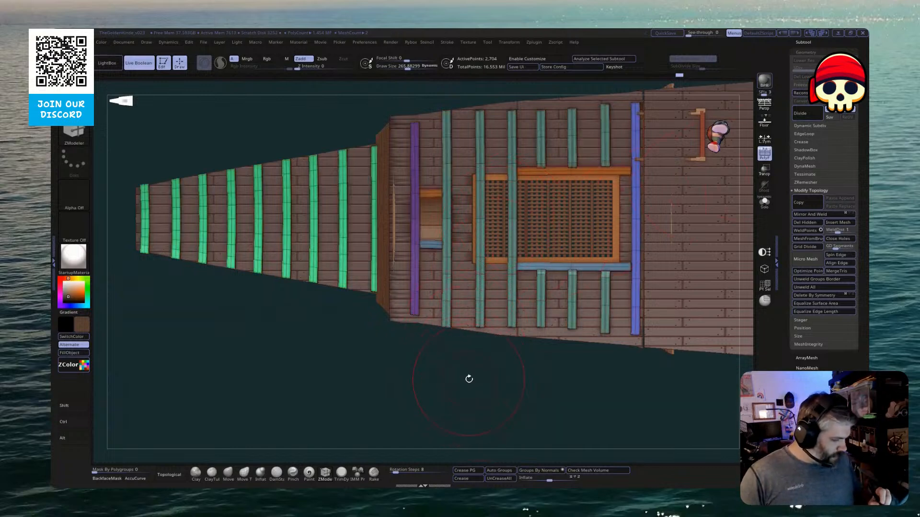
left_click_drag(497, 399, 459, 87, "ctrl")
left_click(481, 348, "ctrl")
key("w")
left_click(470, 348, "ctrl")
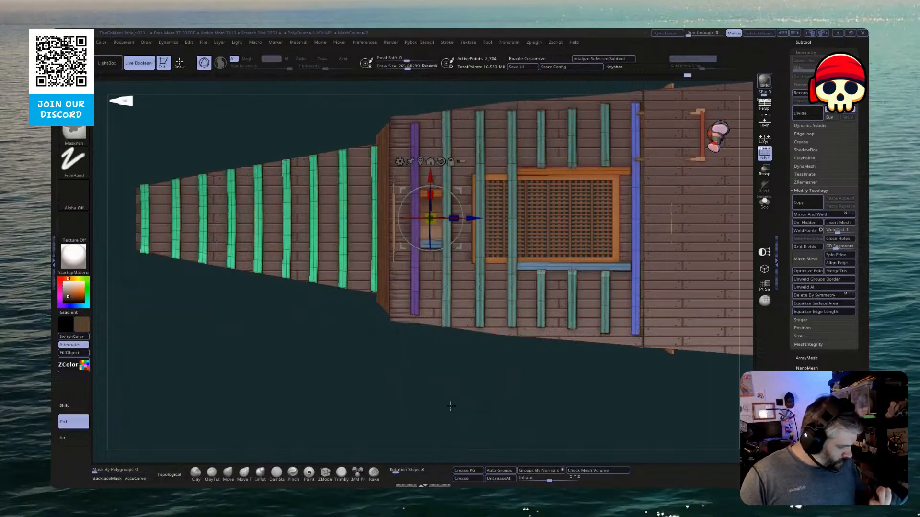
Select the deck subtool and isolate the large grated hatch by hiding the deck planks around it
left_click(494, 319, "alt")
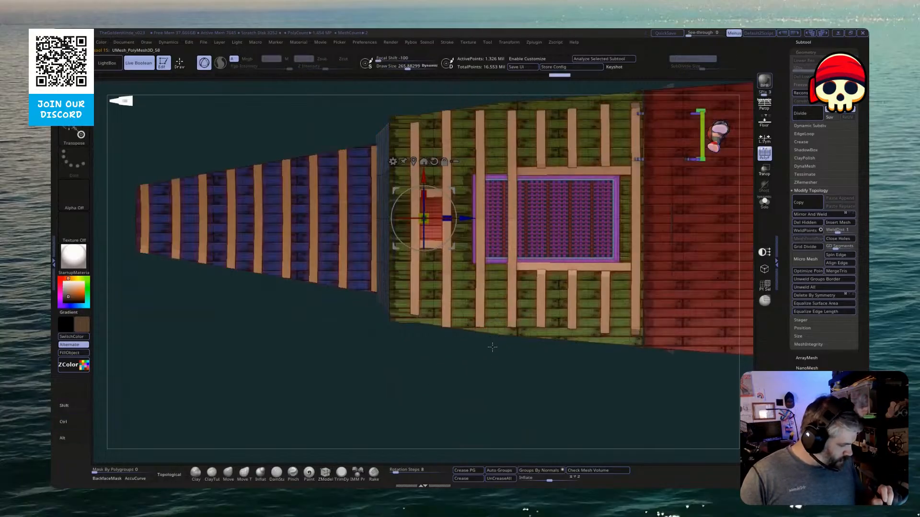
left_click(594, 259, "alt")
key("q")
key("ctrl+shift")
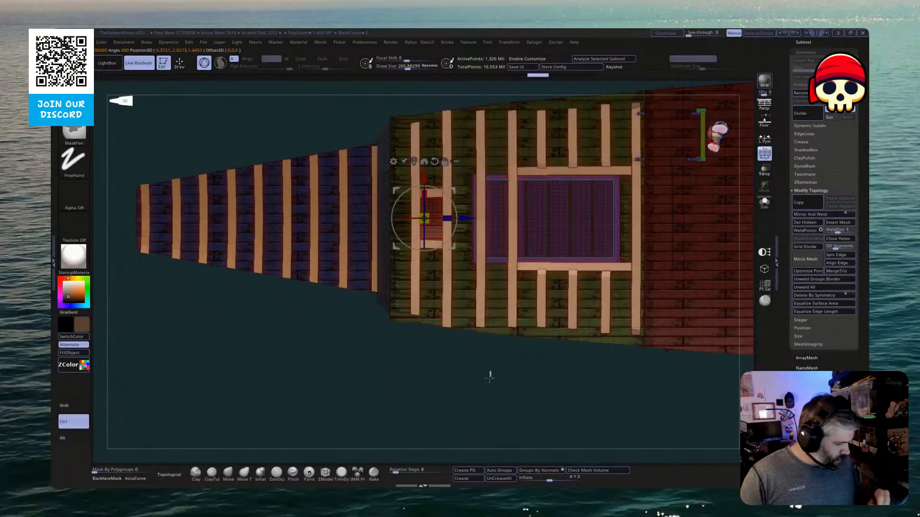
left_click_drag(466, 374, 618, 149, "ctrl+shift")
left_click_drag(538, 323, 396, 399, "ctrl+alt+shift")
left_click(507, 390, "ctrl+shift")
key("ctrl+shift+a")
left_click_drag(464, 408, 470, 413, "ctrl+shift")
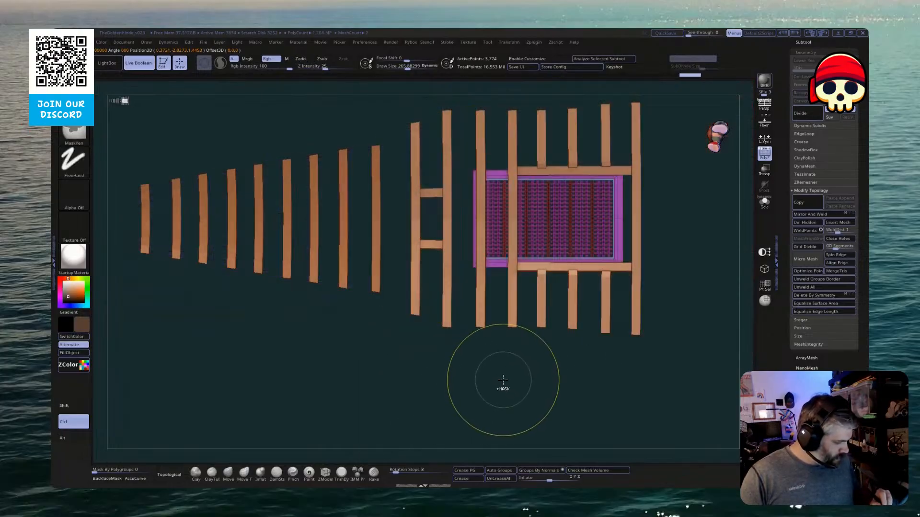
Mask the rest of the deck mesh and move the large grated hatch slightly away from the small hatch, clearing the mask
left_click(504, 383, "ctrl")
left_click(507, 381, "ctrl+shift")
key("w")
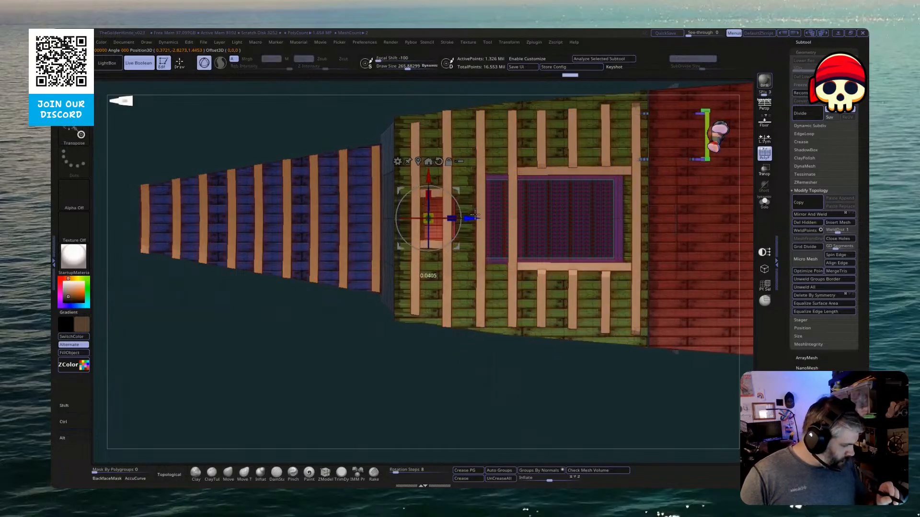
key("ctrl+i")
mouse_move(468, 220)
left_mouse_down()
mouse_move(487, 222)
mouse_move(476, 226)
left_mouse_up()
mouse_move(455, 413)
left_mouse_down("ctrl")
mouse_move(470, 432)
mouse_move(473, 408)
left_mouse_up("ctrl")
key("q")
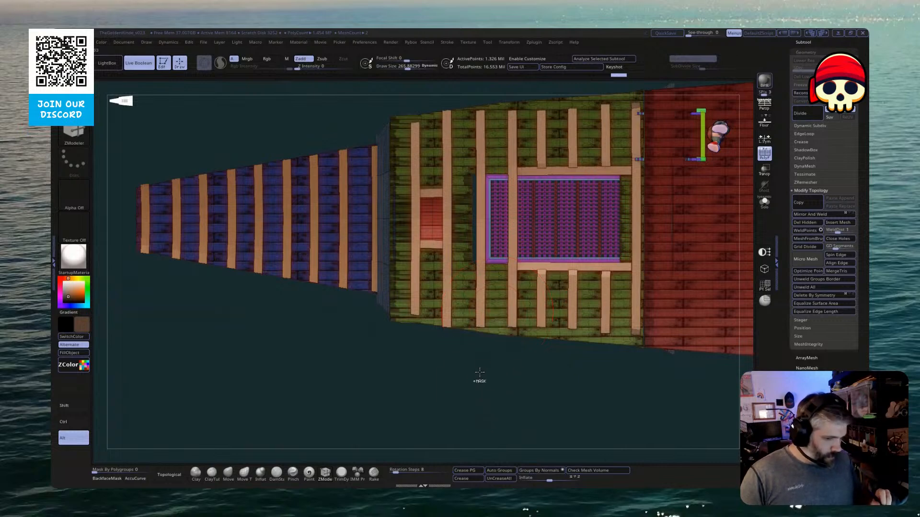
left_click_drag(498, 325, 483, 402)
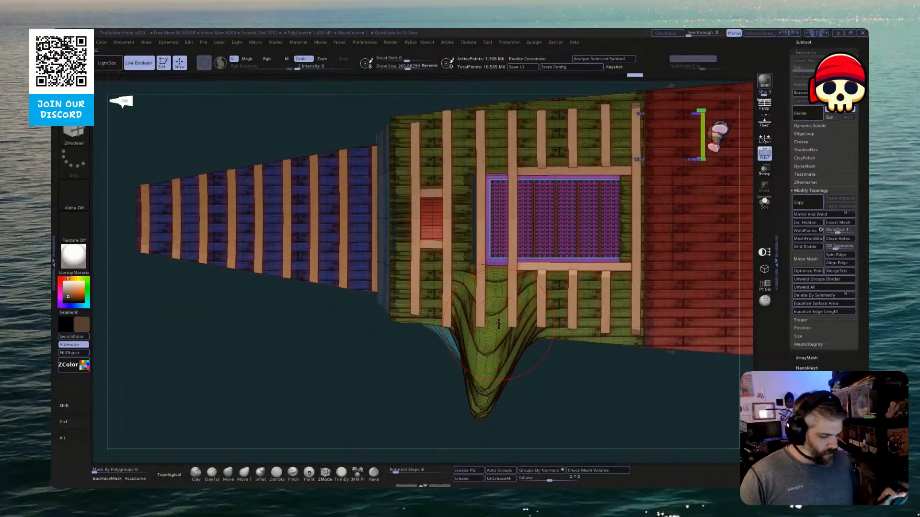
key("ctrl+z")
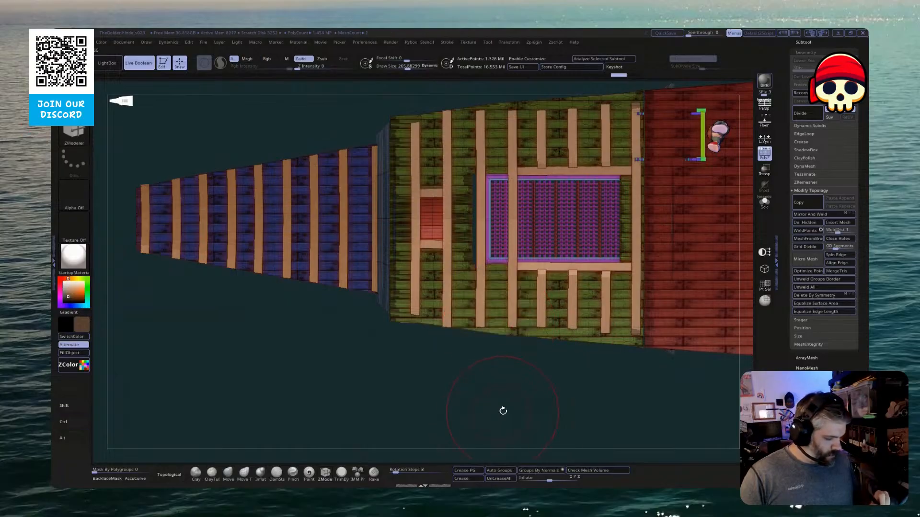
mouse_move(503, 410)
left_mouse_down("alt")
mouse_move(499, 367)
mouse_move(518, 446)
mouse_move(509, 434)
mouse_move(538, 335)
mouse_move(539, 345)
mouse_move(537, 233)
mouse_move(505, 380)
mouse_move(491, 402)
mouse_move(467, 406)
mouse_move(448, 379)
left_mouse_up("alt")
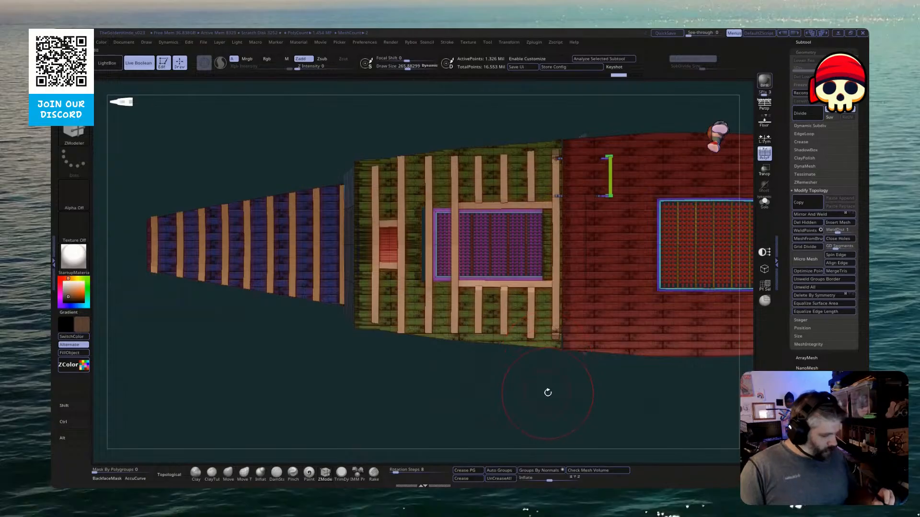
Select the support beams subtool and try to isolate the full-length beam that crosses the large grated hatch
key("alt")
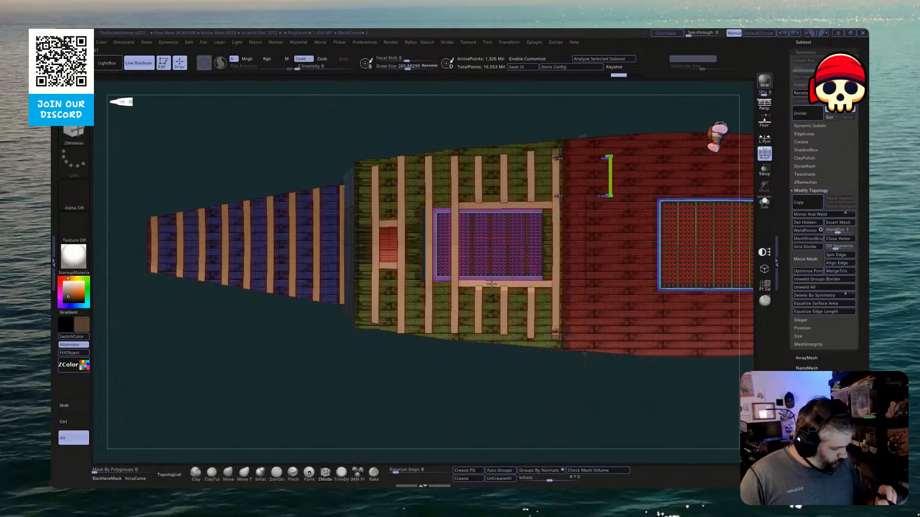
left_click(492, 284, "alt")
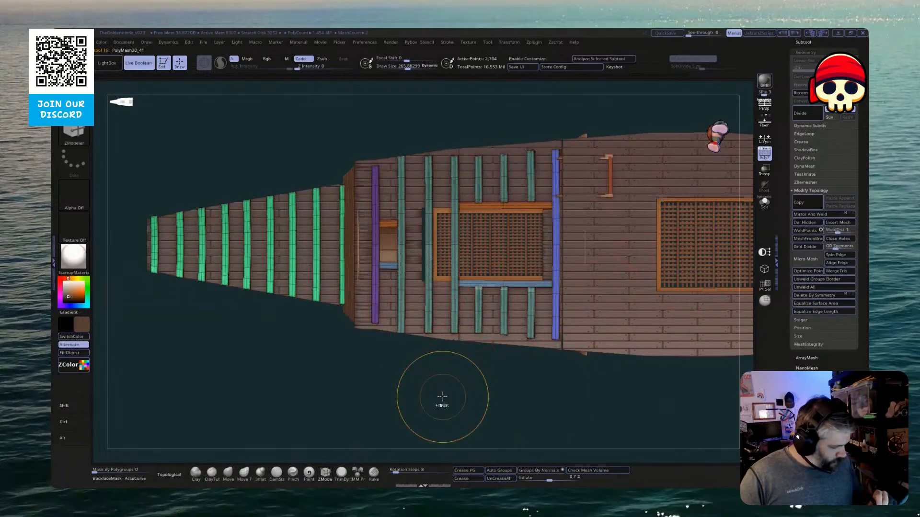
left_click_drag(438, 396, 473, 127, "ctrl")
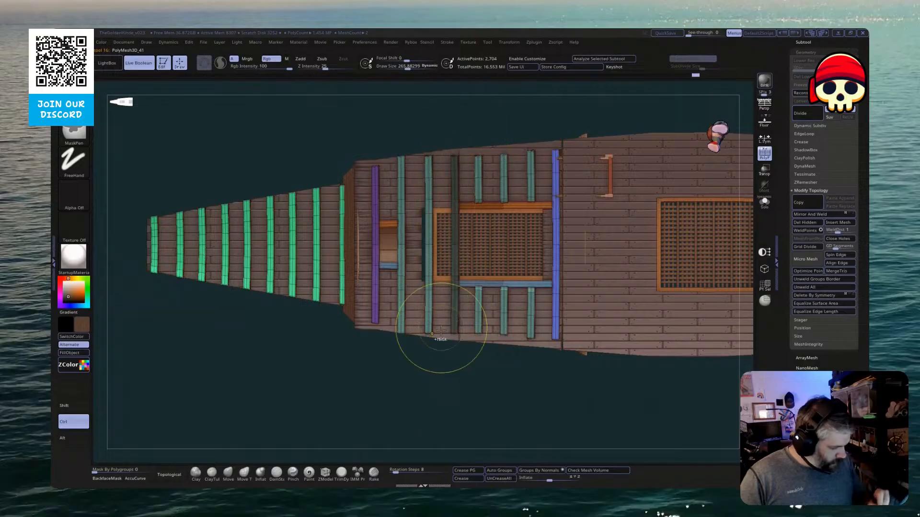
left_click(455, 329, "ctrl+shift")
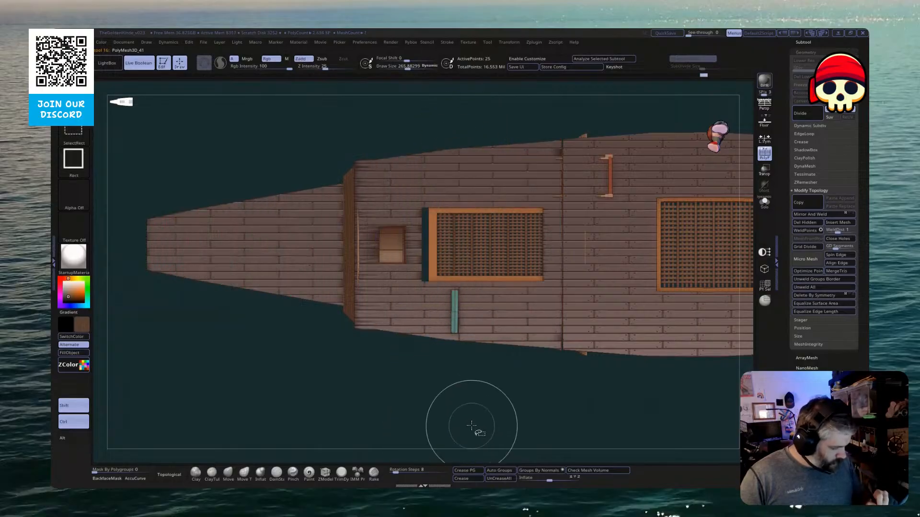
left_click(465, 412, "ctrl+shift")
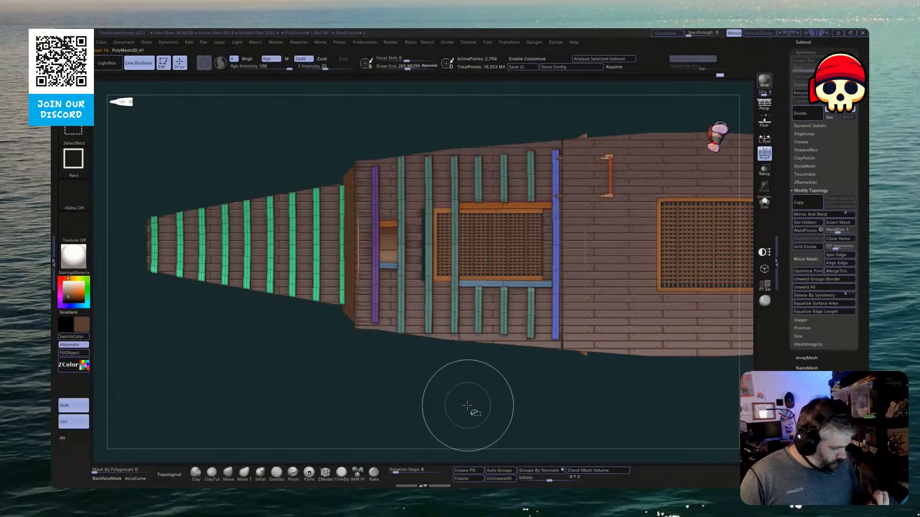
Solo the support beams and remove the middle section of the beam crossing the large hatch, leaving a stub on each side
left_click(766, 205)
left_click_drag(482, 223, 448, 256, "ctrl+shift")
left_click(476, 395, "ctrl+shift")
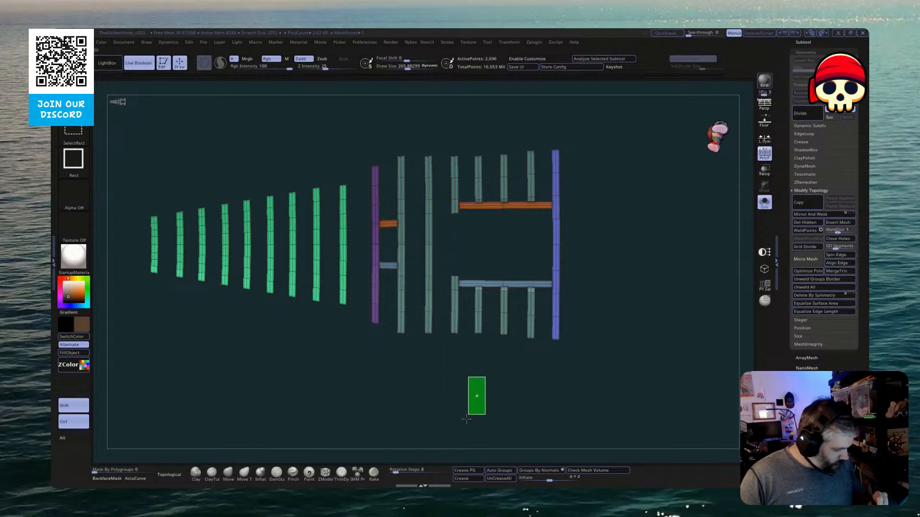
left_click(538, 374, "ctrl+shift")
left_click_drag(699, 364, 412, 307)
left_click(427, 292, "alt")
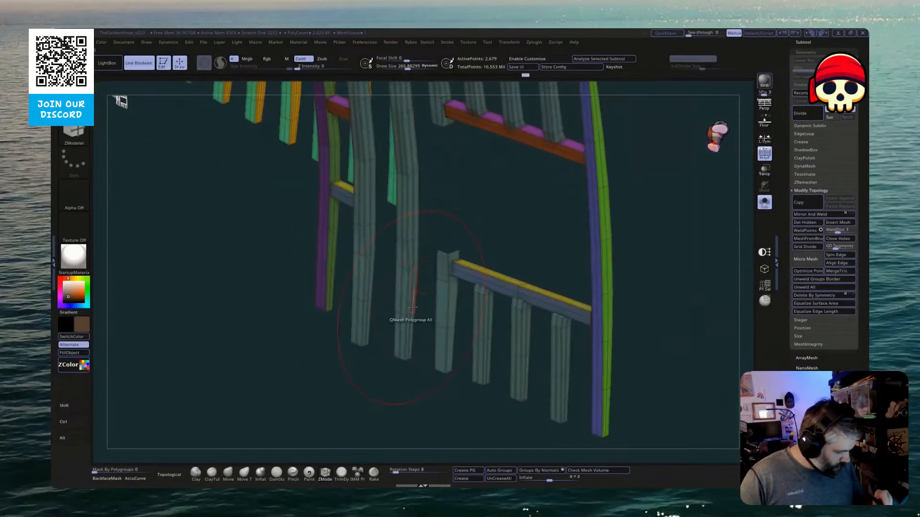
Shorten the two new stubs by pulling their unmasked inner ends outward in line with the neighbouring stubs
mouse_move(468, 294)
left_mouse_down()
mouse_move(477, 297)
mouse_move(449, 194)
mouse_move(466, 263)
mouse_move(479, 228)
mouse_move(464, 248)
mouse_move(472, 240)
mouse_move(461, 239)
mouse_move(428, 194)
left_mouse_up()
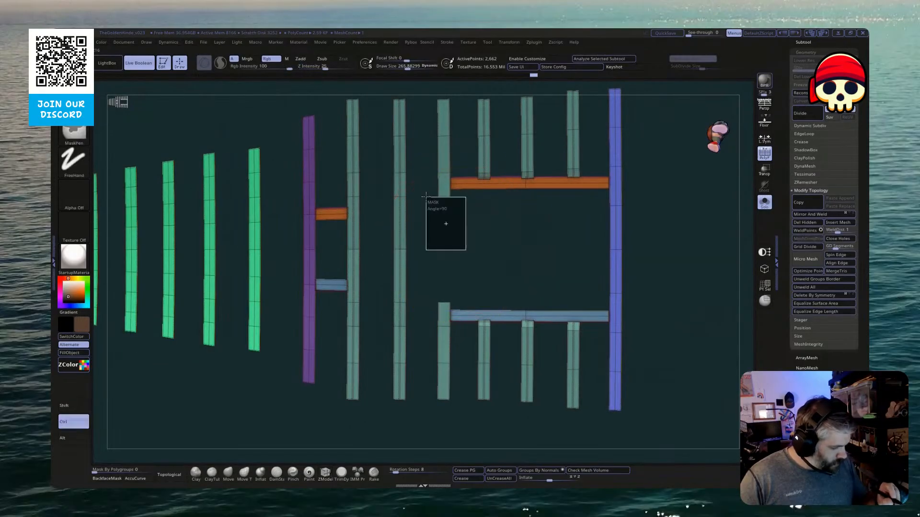
left_click_drag(463, 283, 426, 311, "ctrl")
left_click(479, 263, "ctrl")
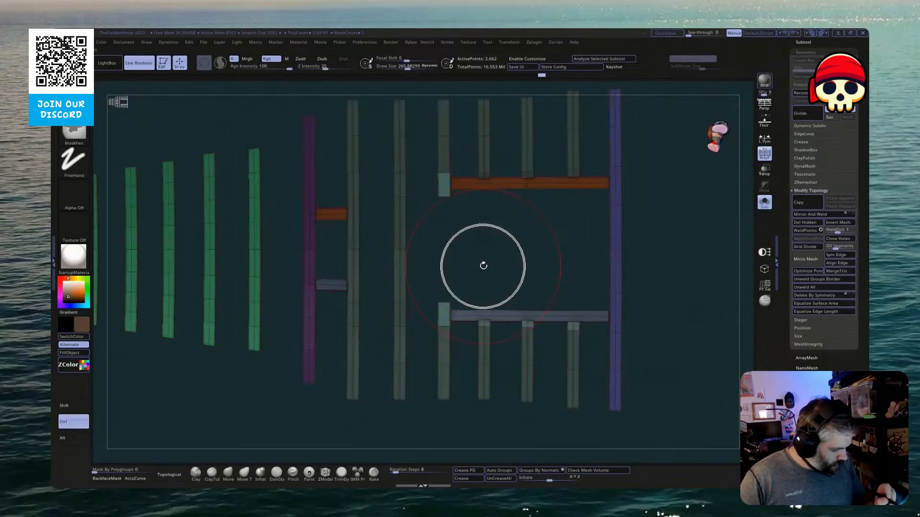
key("w")
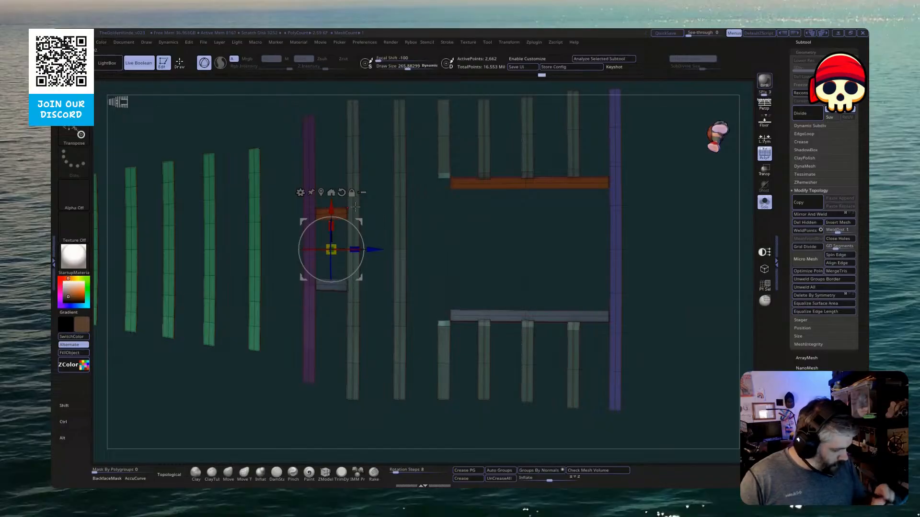
left_click_drag(468, 260, 472, 263, "ctrl")
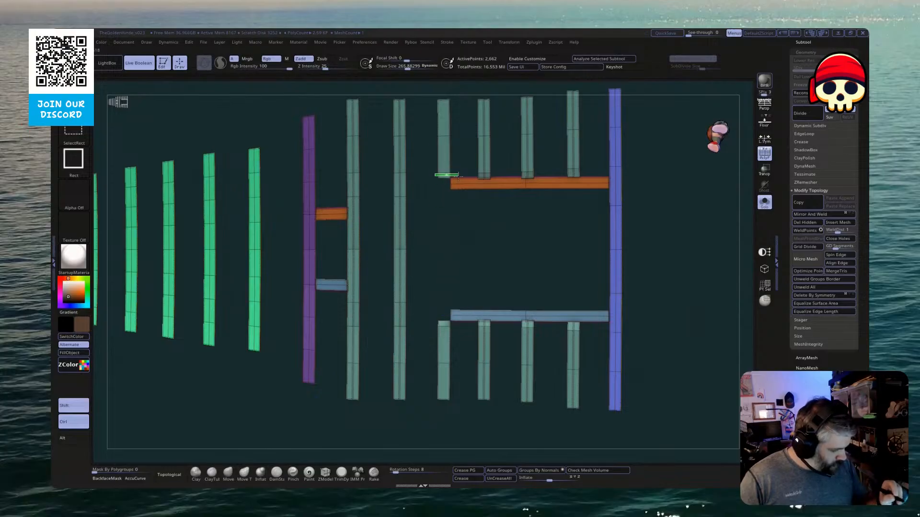
Isolate the two long crossbeams that run along the sides of the large hatch
left_click_drag(435, 184, 463, 260, "ctrl+shift")
left_click_drag(465, 303, 466, 302, "ctrl+shift")
left_click(491, 263, "ctrl+shift")
left_click_drag(504, 238, 485, 266, "ctrl+shift")
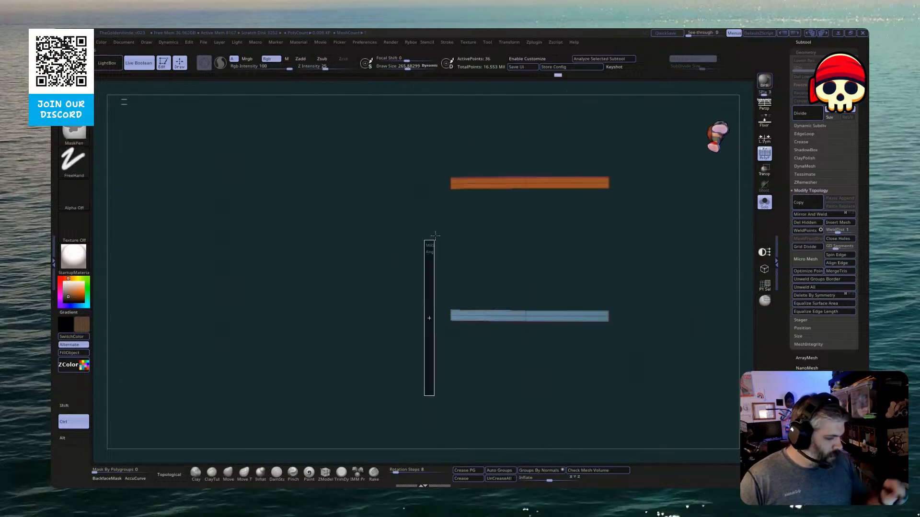
Unhide the remaining beams and shorten the large hatch's two side crossbeams so their unmasked ends meet the full-length end beam
left_click(448, 350, "ctrl+shift")
key("w")
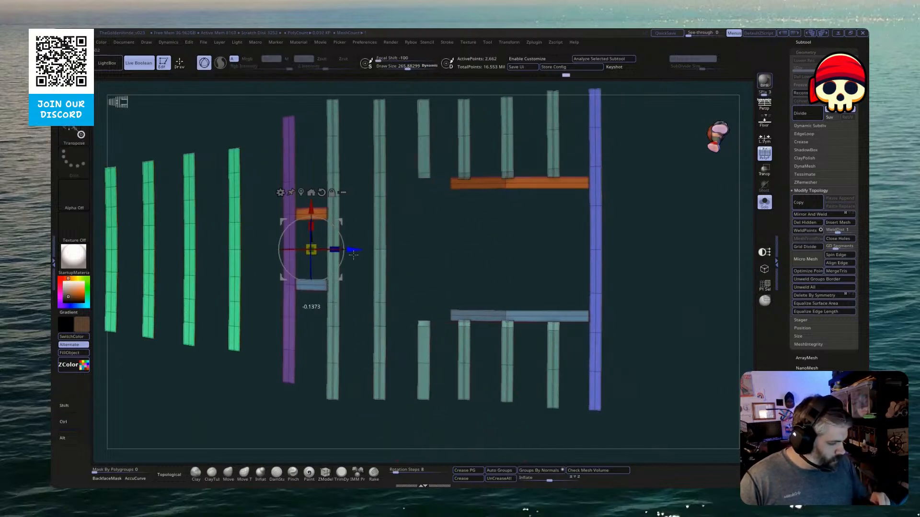
left_click_drag(375, 250, 331, 276)
left_click_drag(447, 251, 448, 364)
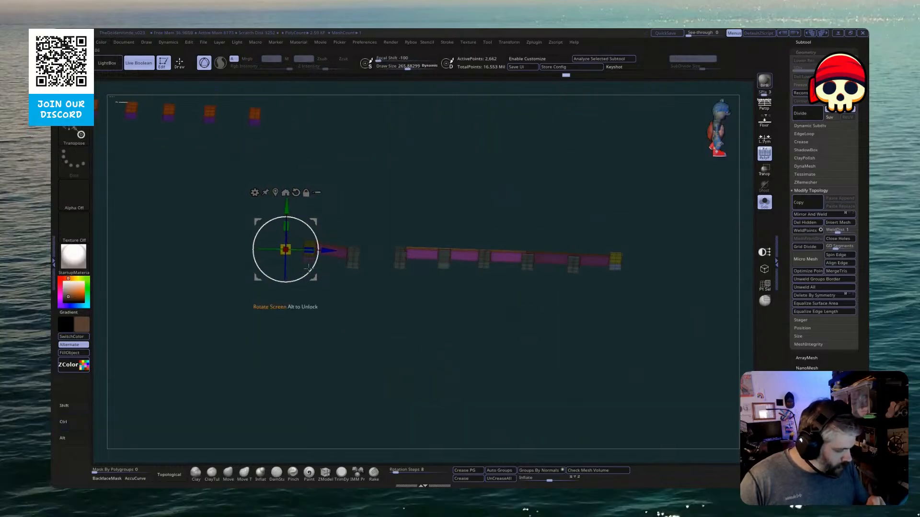
Turn off Solo to bring back the decks and isolate the first lower-deck beam beside the small hatch with a mask
key("b")
key("z")
key("m")
mouse_move(406, 359)
left_mouse_down()
mouse_move(411, 421)
mouse_move(407, 398)
mouse_move(416, 380)
mouse_move(501, 391)
mouse_move(499, 331)
mouse_move(480, 348)
left_mouse_up()
left_click(765, 204)
left_click_drag(327, 358, 365, 241, "ctrl")
key("w")
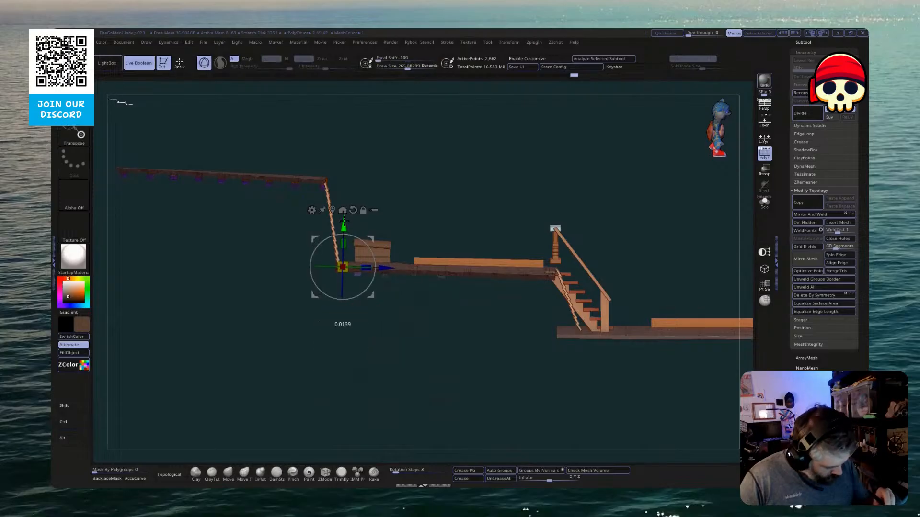
Adjust the height of the unmasked beam beside the small hatch until it sits against the deck's underside
left_click_drag(405, 349, 364, 322)
left_click_drag(348, 223, 329, 322)
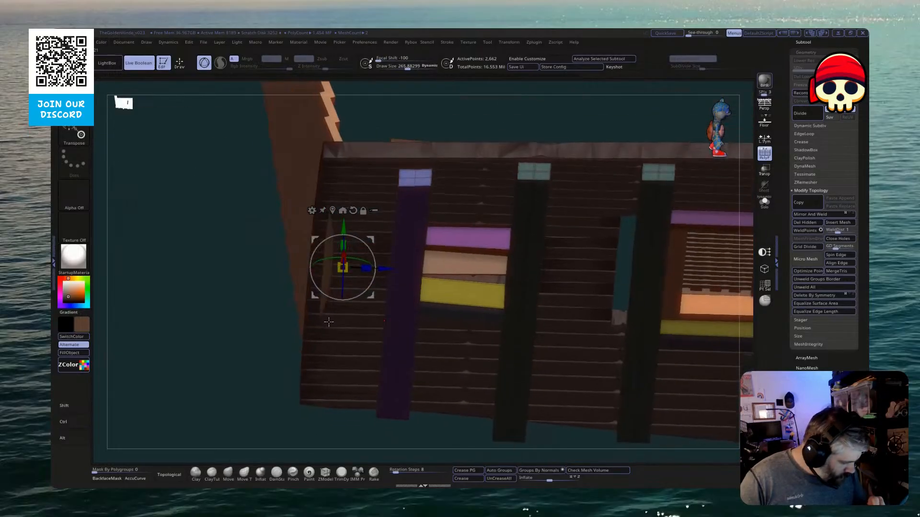
left_click_drag(343, 224, 343, 231)
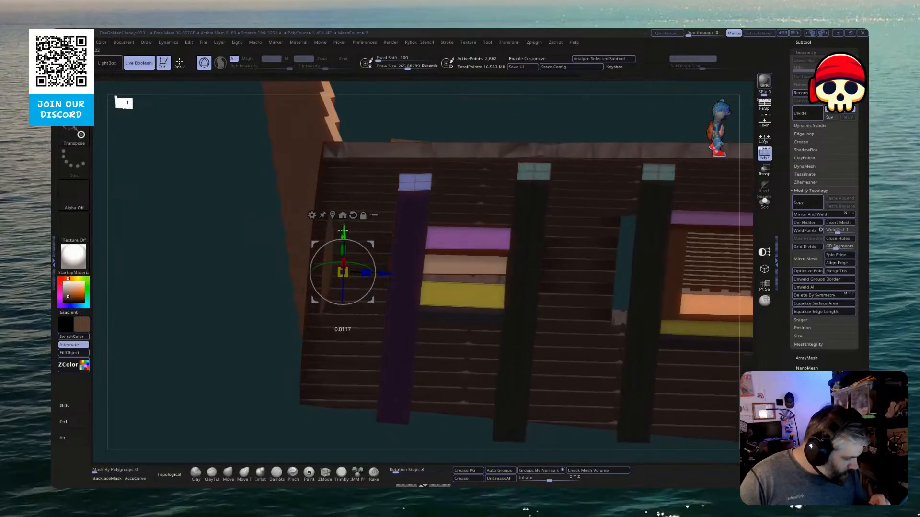
left_click_drag(247, 372, 289, 366, "alt")
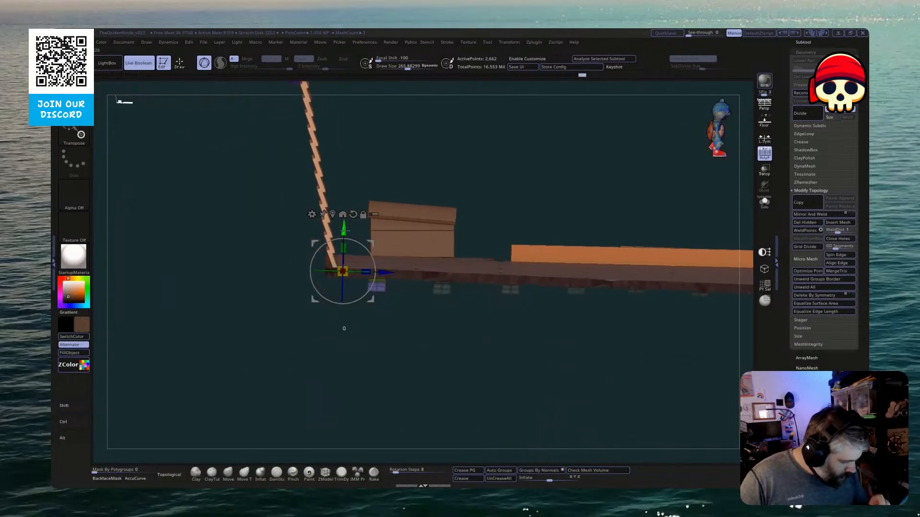
key("ctrl")
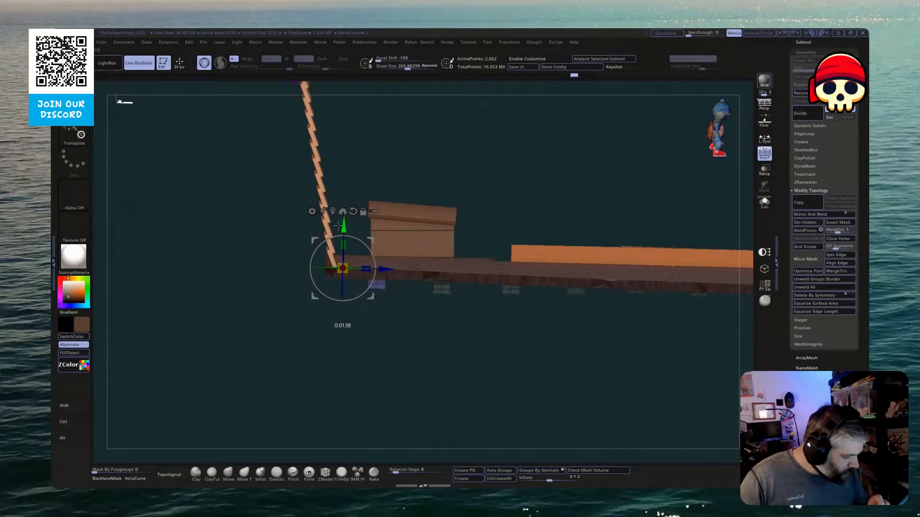
left_click_drag(338, 227, 338, 225)
Mask all but the beam between the small and large hatches and raise it slightly toward the deck's underside
mouse_move(343, 347)
left_mouse_down()
mouse_move(368, 332)
mouse_move(405, 352)
mouse_move(469, 231)
left_mouse_up()
key("ctrl")
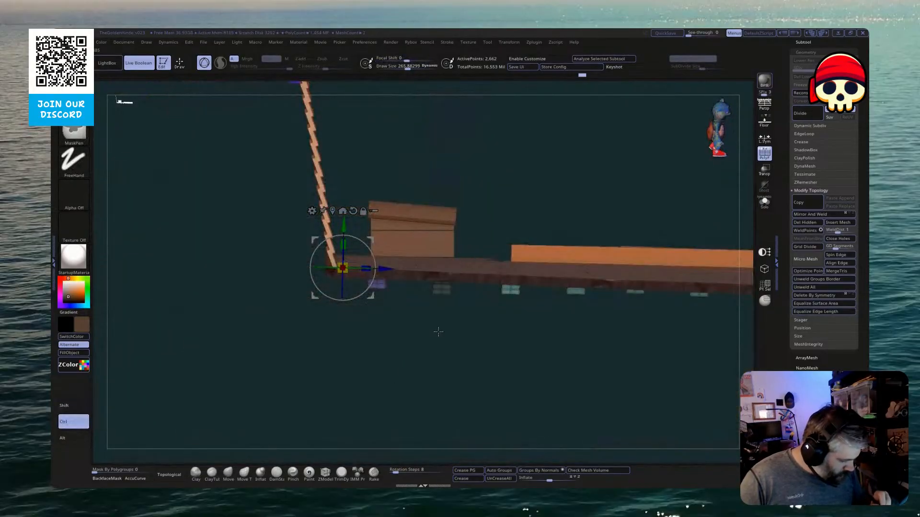
left_click(436, 335, "ctrl")
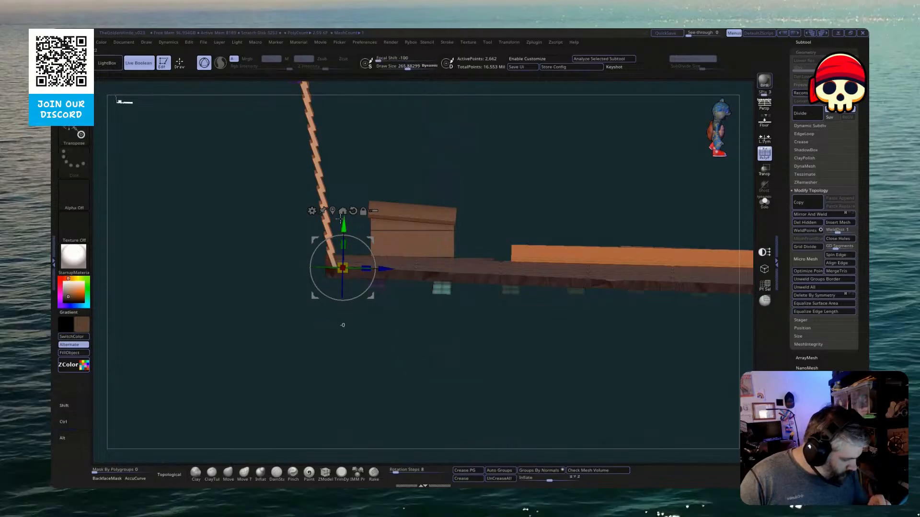
left_click_drag(340, 218, 340, 214)
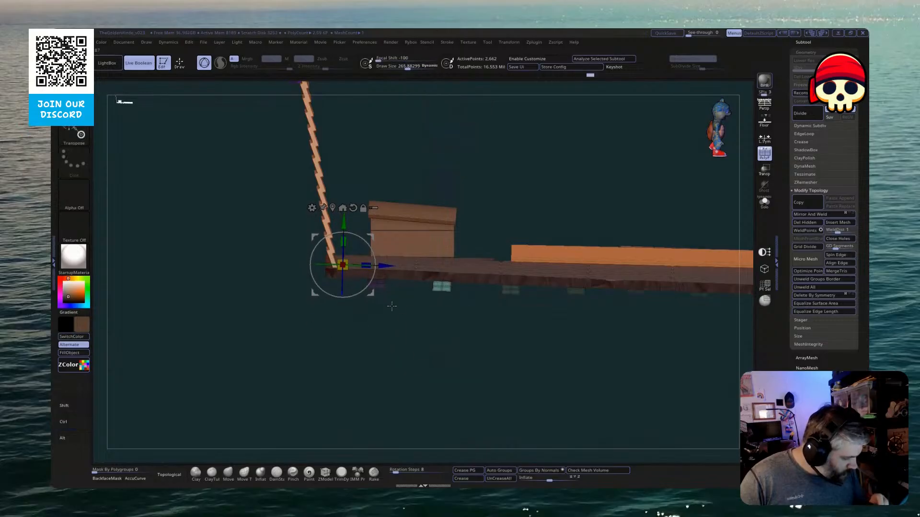
Isolate the second pair of stub beams along the large hatch, lower it slightly, and clear the mask
left_click_drag(391, 306, 458, 393)
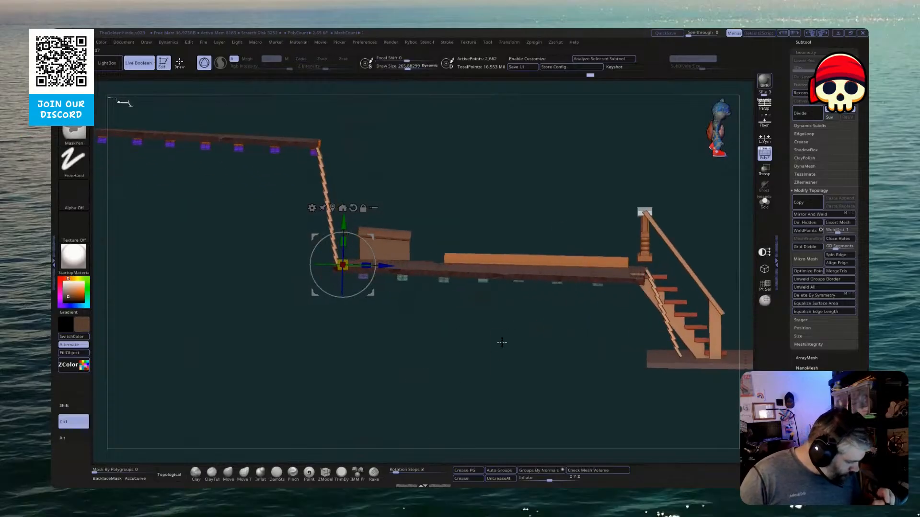
left_click_drag(503, 325, 541, 237, "ctrl")
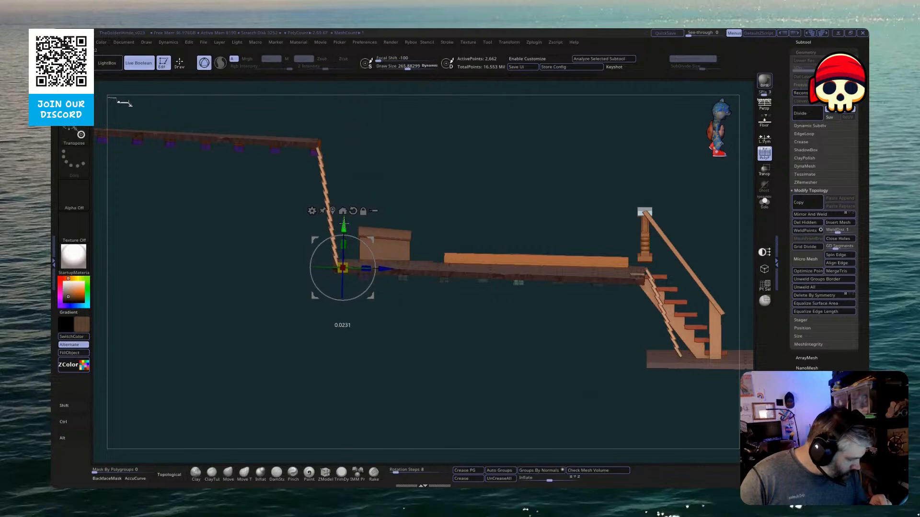
left_click_drag(386, 356, 403, 222)
left_click_drag(390, 390, 395, 398, "ctrl")
left_click_drag(425, 160, 441, 190, "ctrl")
left_click(425, 371, "ctrl")
left_click(425, 370, "ctrl")
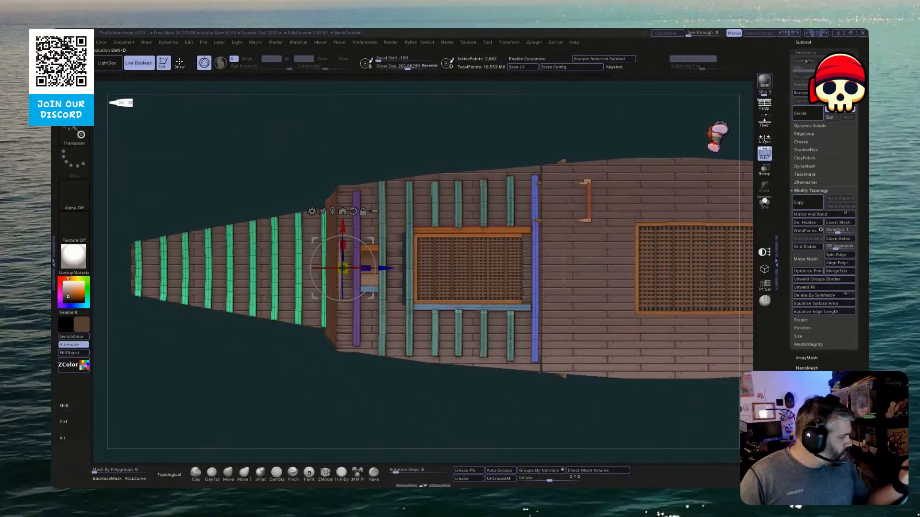
Switch to visibility set V1 to examine the beams within the whole ship, and return to the deck view in set V2
left_click(819, 44)
left_click(796, 59)
left_click_drag(403, 404, 555, 189)
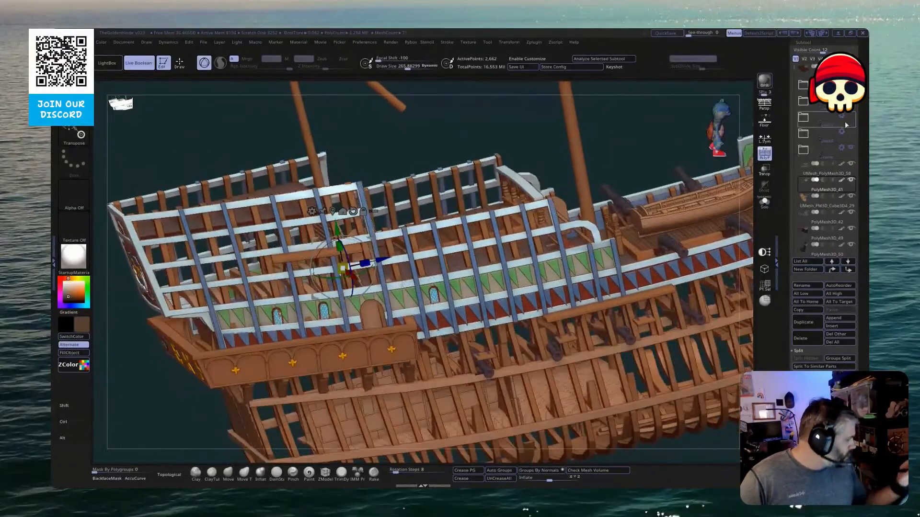
left_click(804, 59)
left_click_drag(537, 259, 549, 267, "shift")
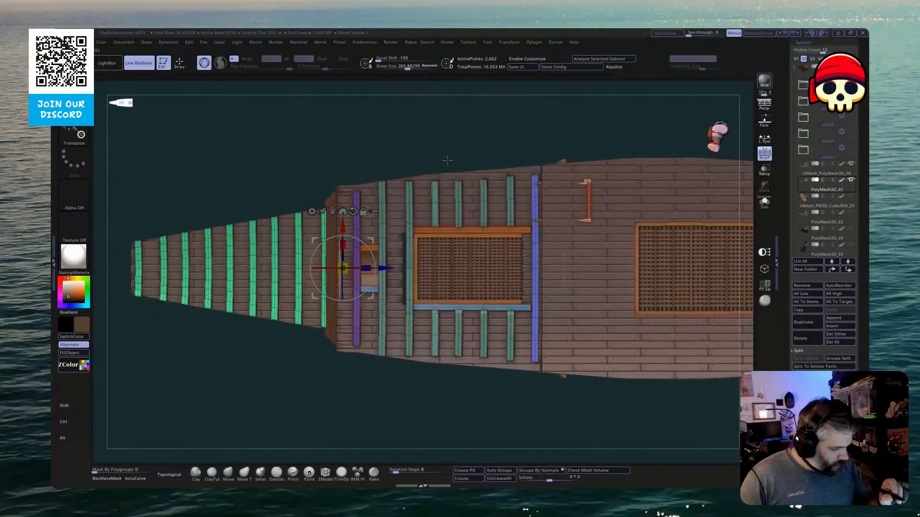
Unmask only the outer ends of the full-length beam adjoining the large hatch and extend them outward to both deck edges
left_click_drag(390, 151, 417, 201, "ctrl")
left_click(402, 380, "ctrl")
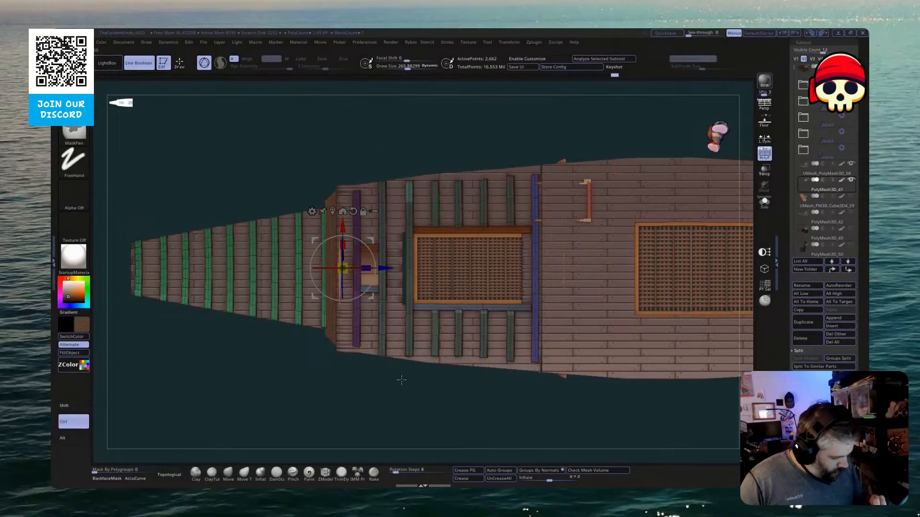
mouse_move(401, 380)
left_mouse_down("ctrl")
mouse_move(420, 346)
mouse_move(403, 393)
left_mouse_up("ctrl")
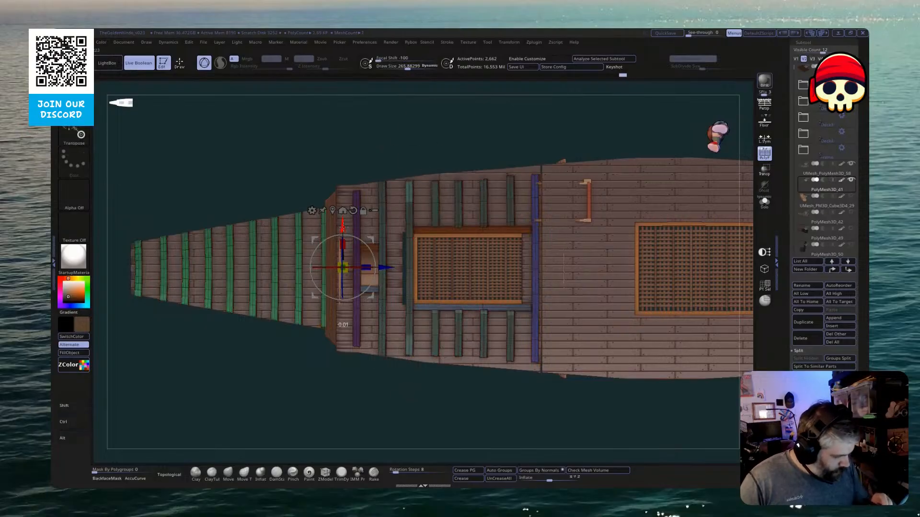
left_click_drag(343, 226, 342, 224)
key("ctrl+z")
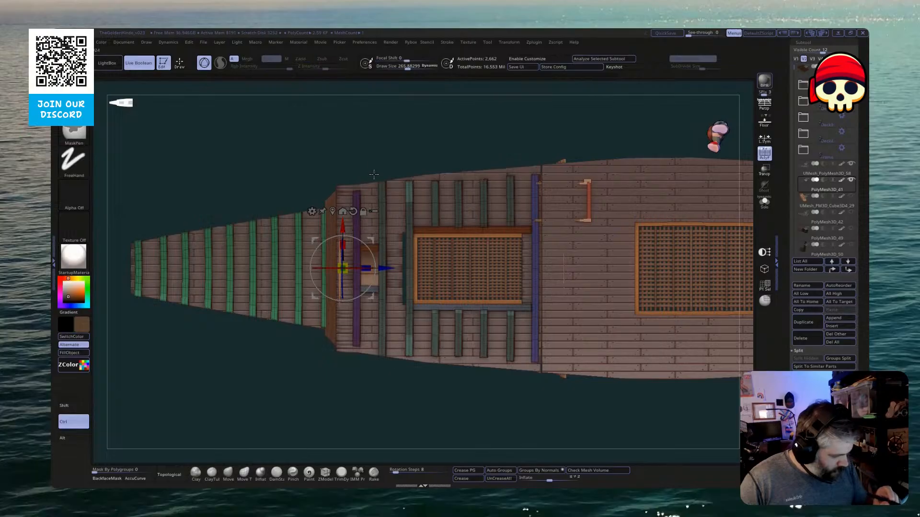
left_click_drag(373, 162, 390, 199, "ctrl")
left_click_drag(342, 224, 344, 219)
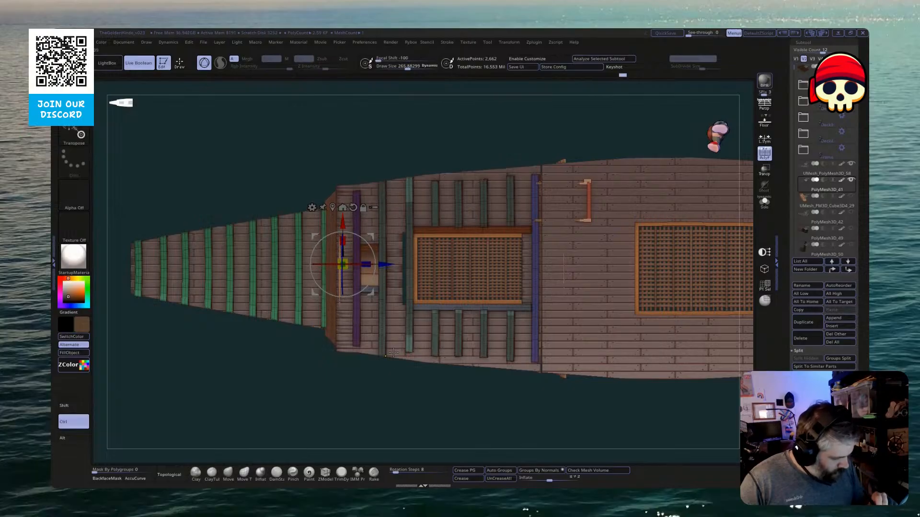
key("ctrl+z")
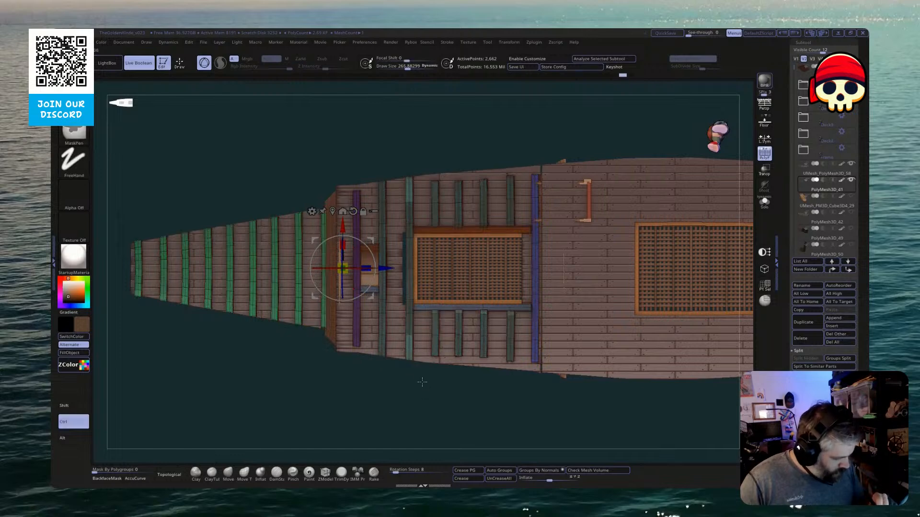
left_click_drag(422, 381, 425, 394, "ctrl")
Extend the outer ends of the two large-hatch stub pairs nearest the small hatch to the deck edges, masking each in turn
left_click_drag(426, 382, 444, 336, "ctrl")
left_click_drag(424, 147, 439, 183, "ctrl")
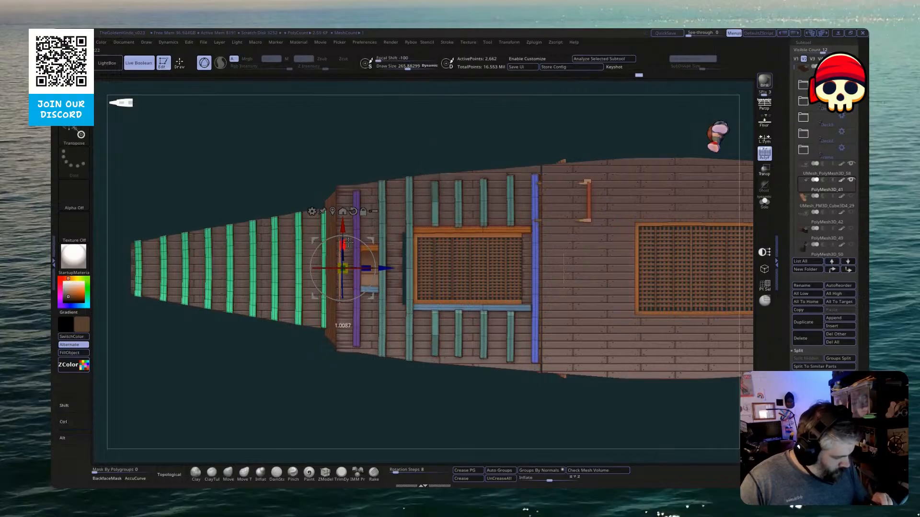
left_click(328, 315, "ctrl")
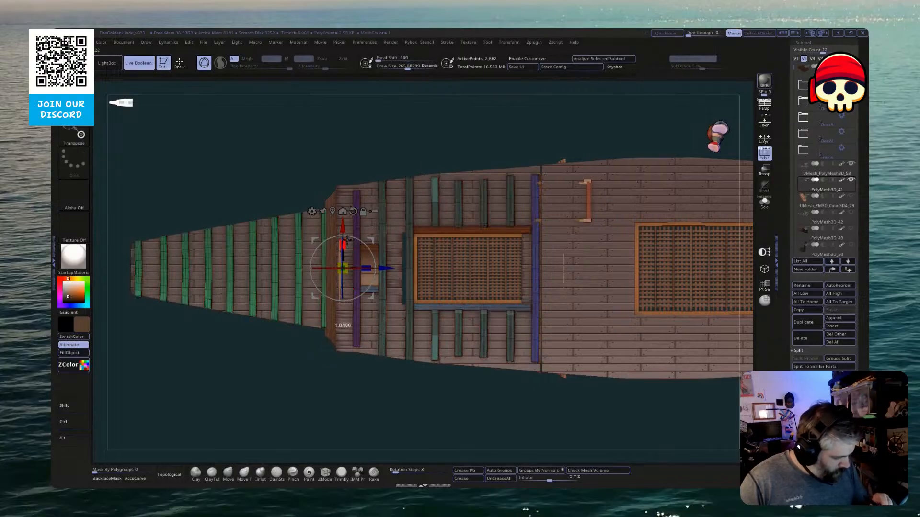
left_click_drag(428, 383, 430, 386, "ctrl")
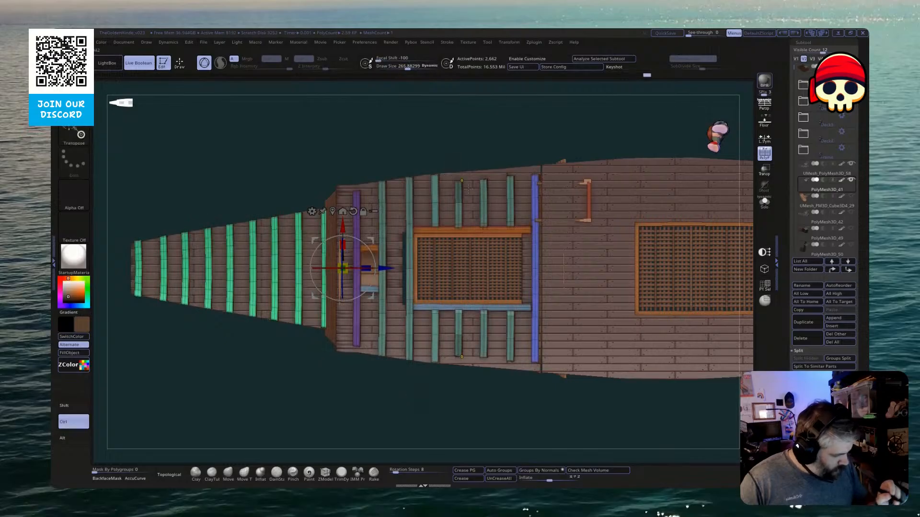
key("ctrl+z")
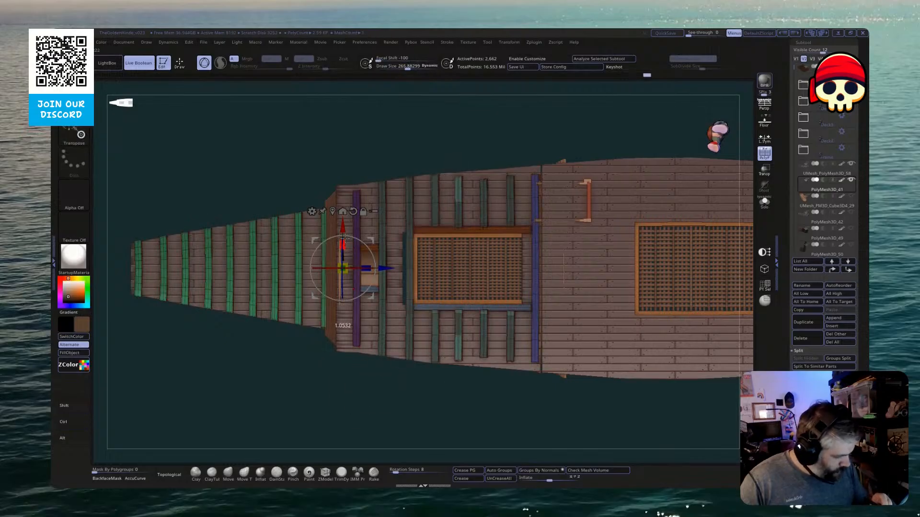
left_click_drag(436, 395, 438, 398, "ctrl")
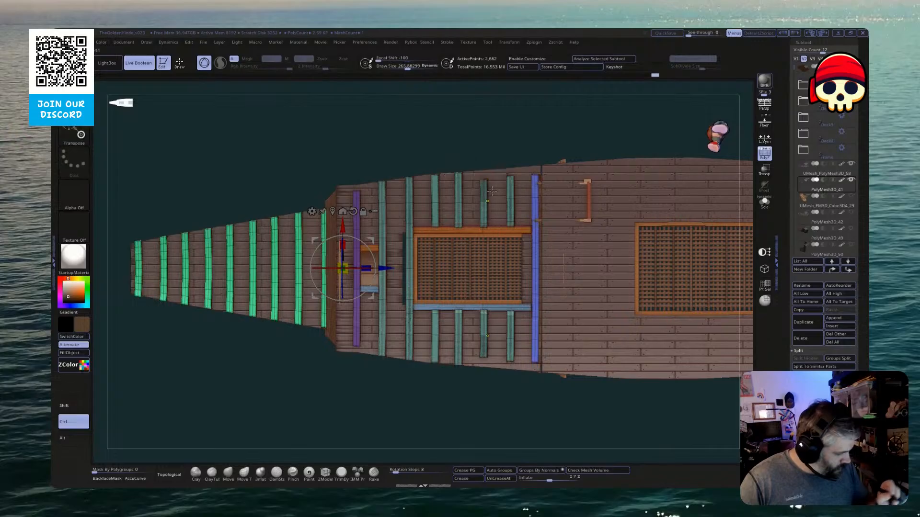
Extend the outer ends of the third and fourth stub pairs along the large hatch to the deck edges
key("ctrl+z")
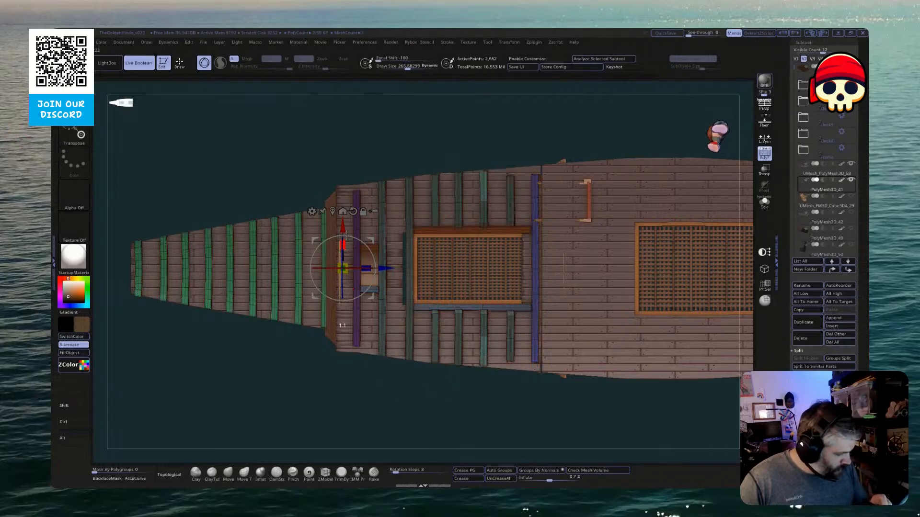
left_click(450, 418, "ctrl")
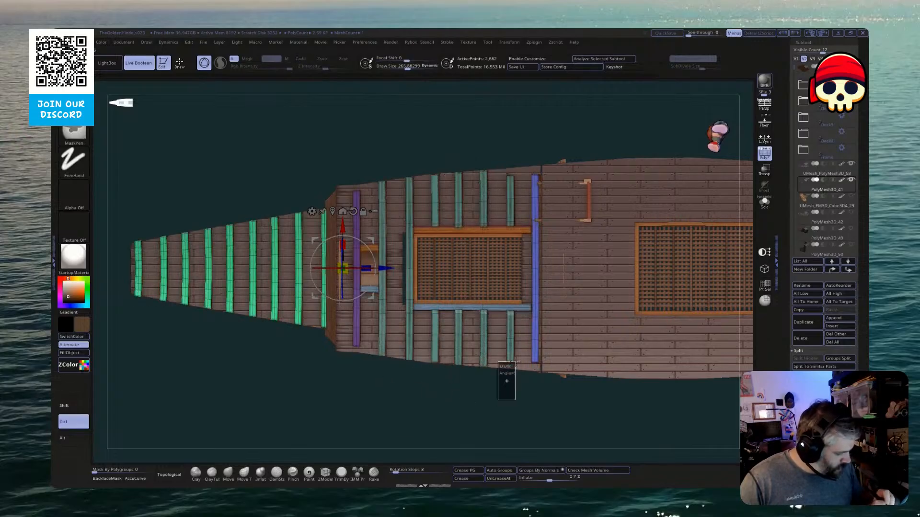
key("ctrl+z")
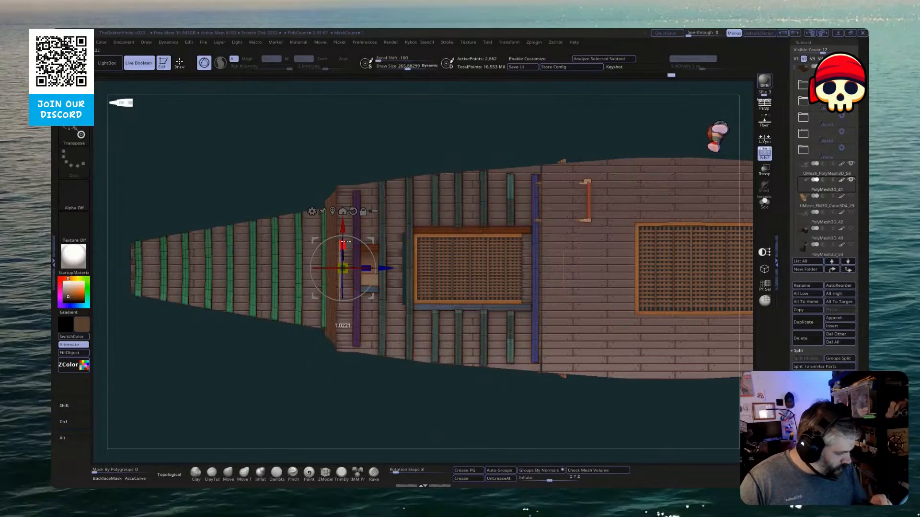
left_click(491, 419, "ctrl")
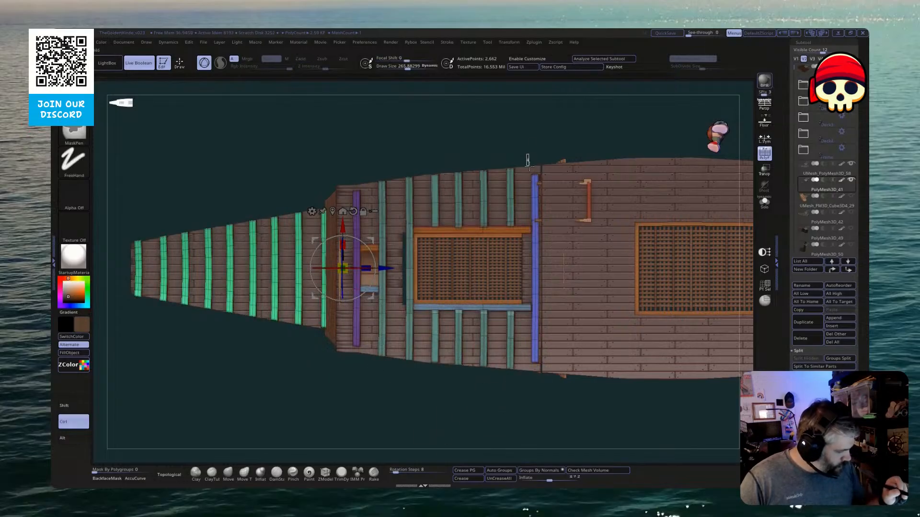
Extend both ends of the full-length beams at the far end of the large hatch and beside the small hatch
key("ctrl+z")
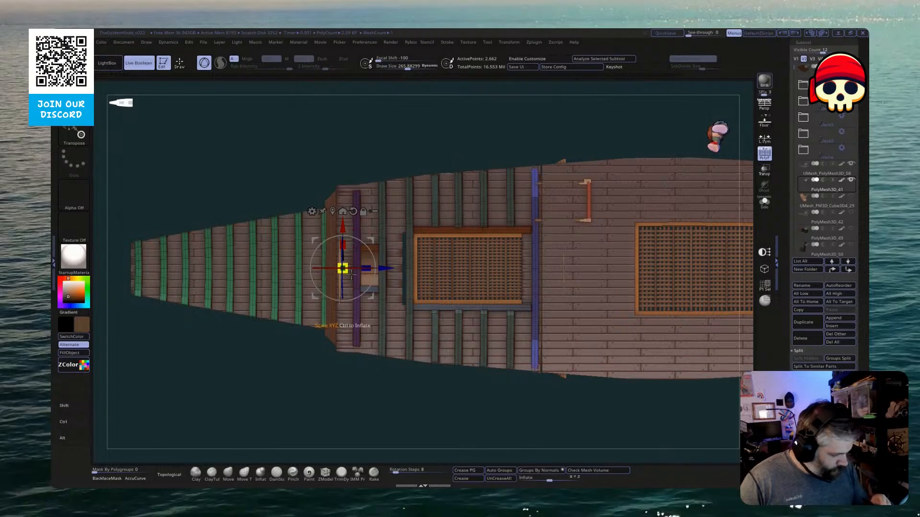
left_click(353, 393, "ctrl")
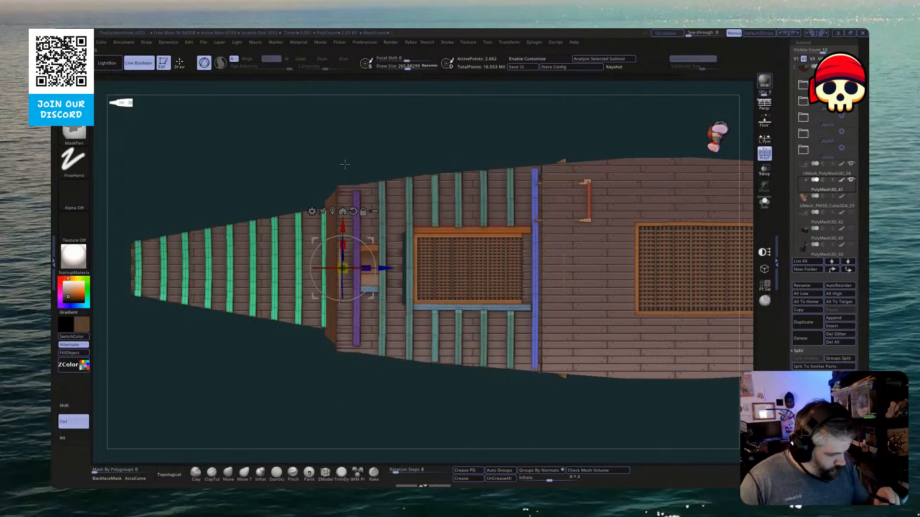
key("ctrl+z")
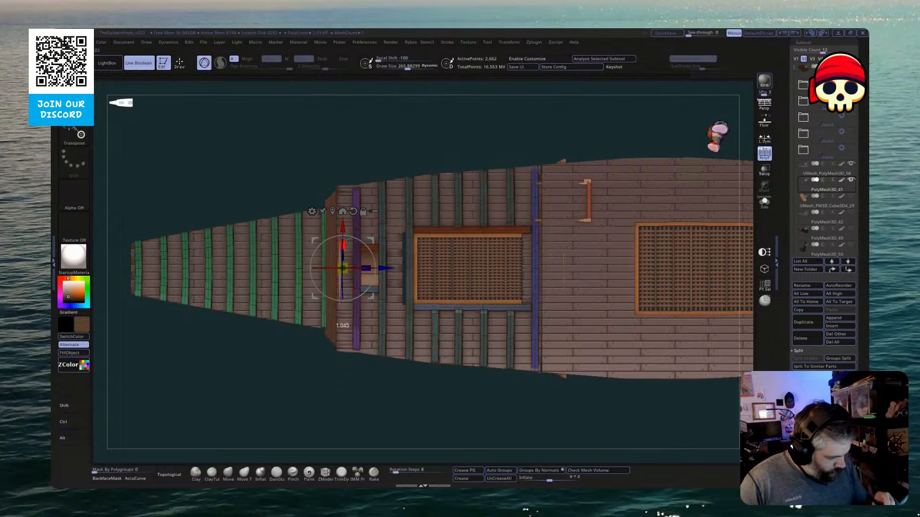
Isolate the first and third stub pairs along the large hatch one after the other and lower each slightly beneath the deck
left_click_drag(368, 394, 403, 327)
left_click_drag(509, 336, 445, 195, "ctrl")
left_click_drag(288, 217, 288, 219)
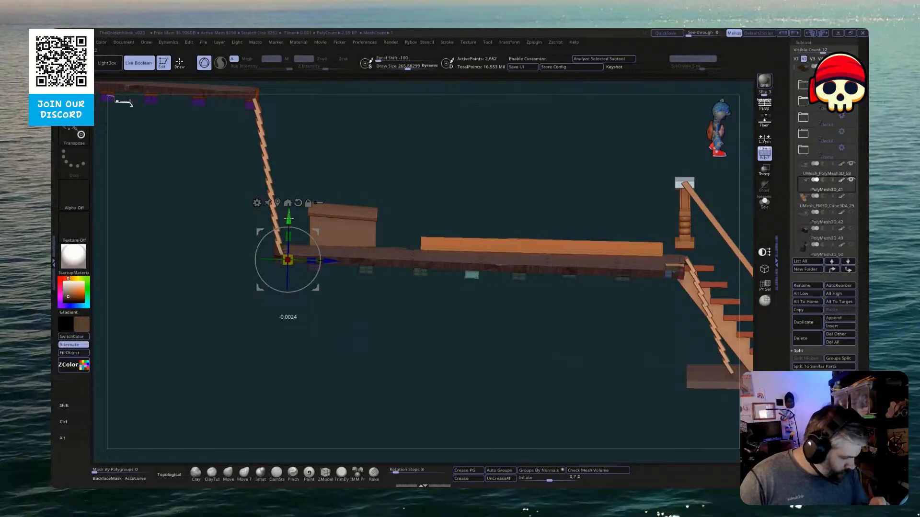
left_click_drag(453, 367, 470, 380, "ctrl")
left_click_drag(539, 304, 602, 217, "ctrl")
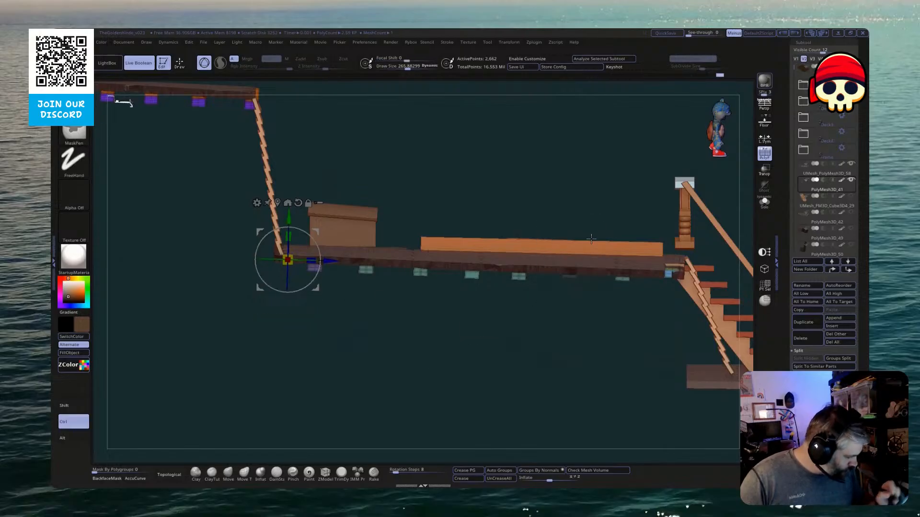
left_click(555, 326, "ctrl")
left_click_drag(288, 216, 286, 219)
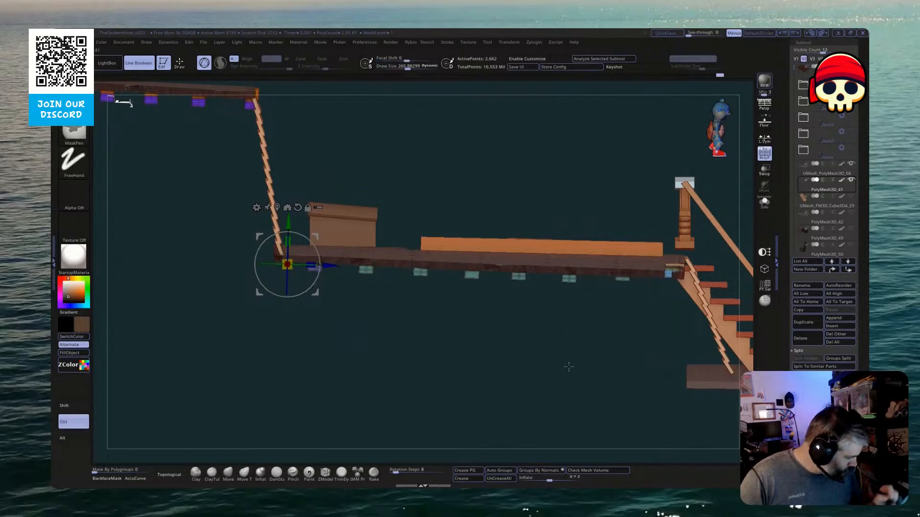
Isolate the fourth stub pair along the large hatch with a mask and lower it slightly beneath the deck
left_click_drag(569, 366, 582, 377, "ctrl")
left_click_drag(601, 310, 648, 227, "ctrl")
left_click(602, 328, "ctrl")
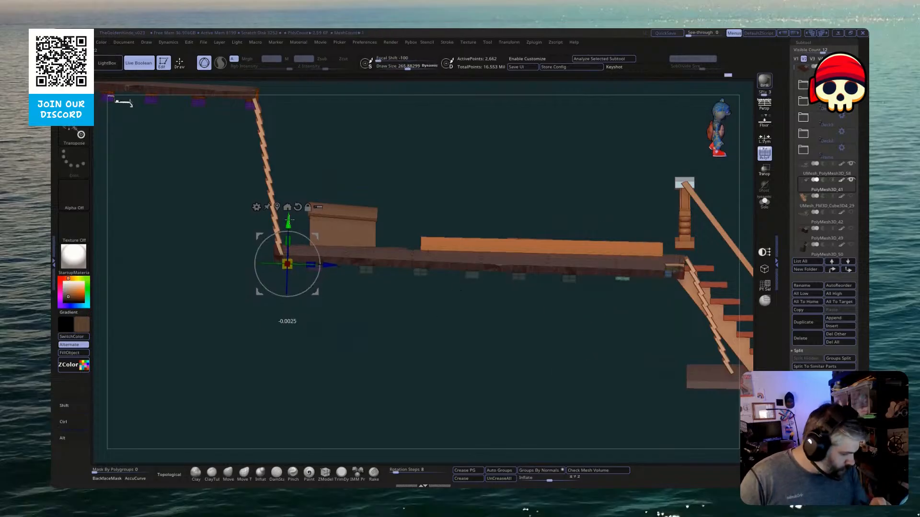
left_click_drag(288, 220, 289, 224)
key("ctrl")
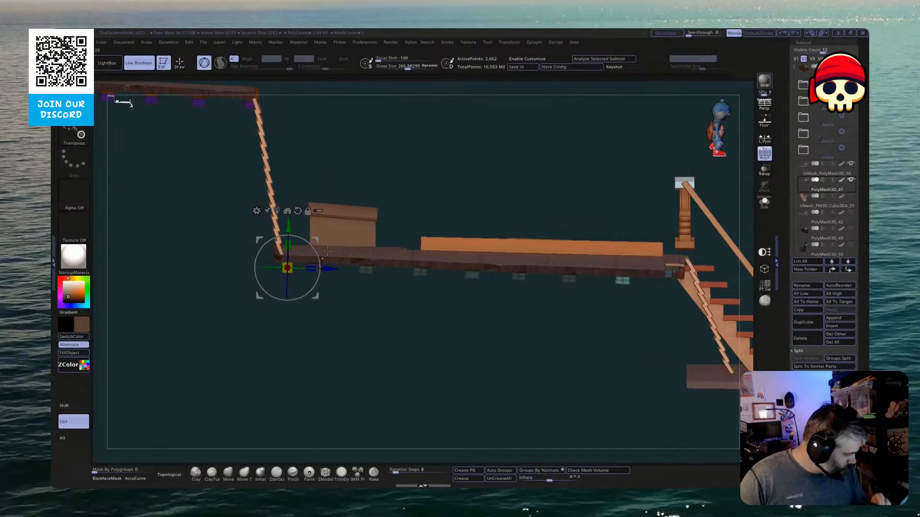
Mask off all but the full-length beam at the large hatch's far end and lower it by about 0.05
left_click_drag(652, 303, 702, 230, "ctrl")
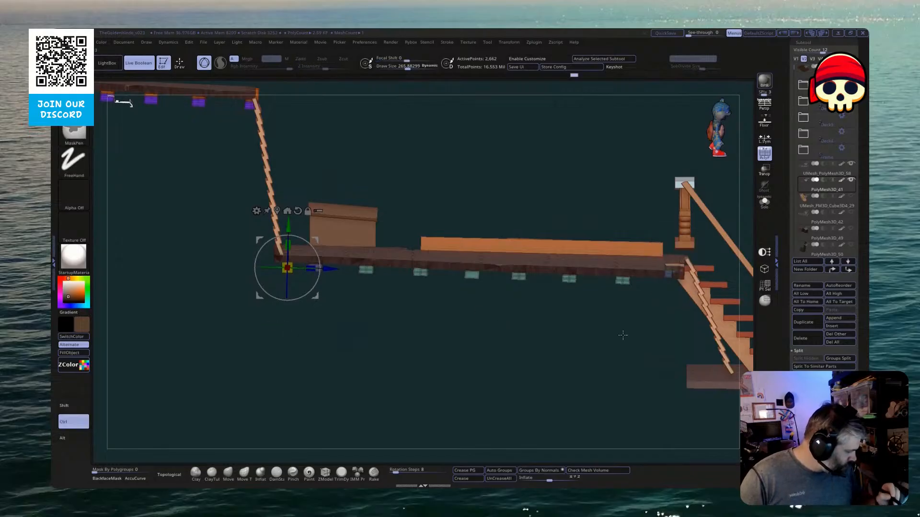
left_click_drag(288, 222, 287, 232)
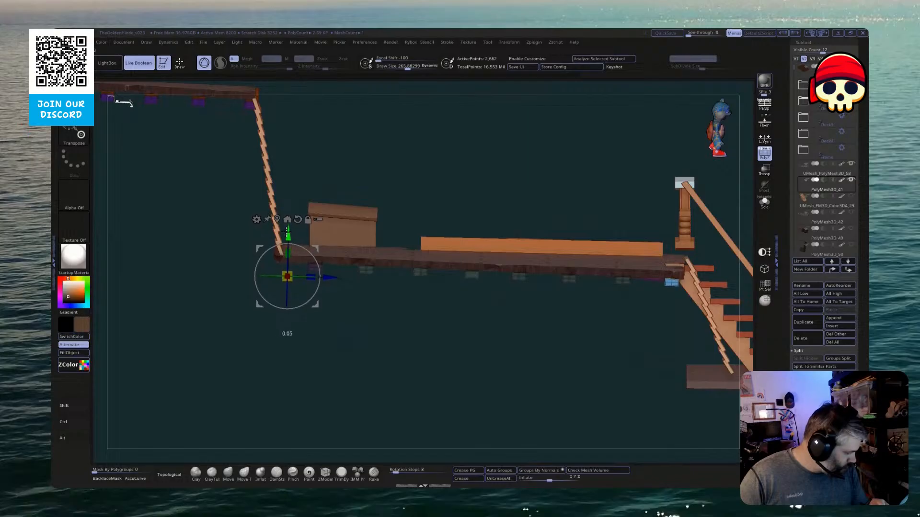
left_click(439, 326, "ctrl")
key("shift+s")
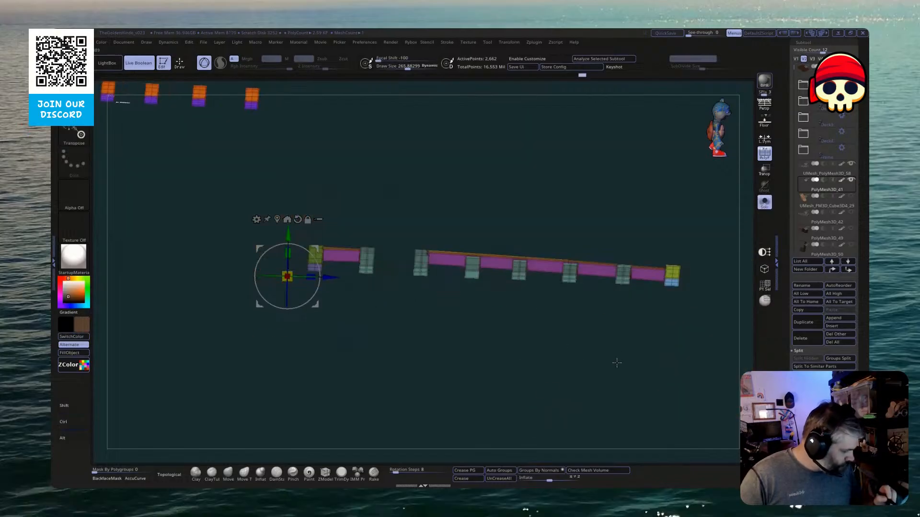
Isolate the large hatch's two long side rails and mask every other beam, including the small-hatch rails
left_click_drag(617, 324, 635, 385, "ctrl")
left_click_drag(632, 374, 637, 289)
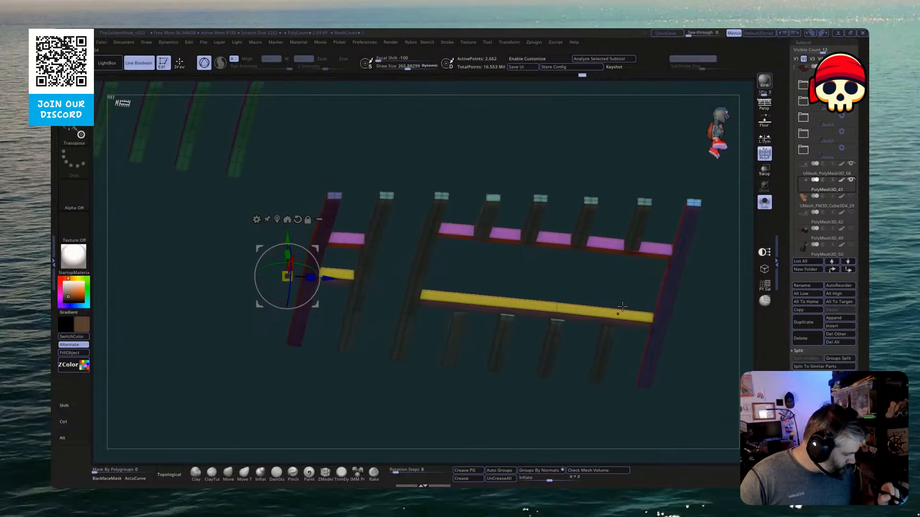
key("q")
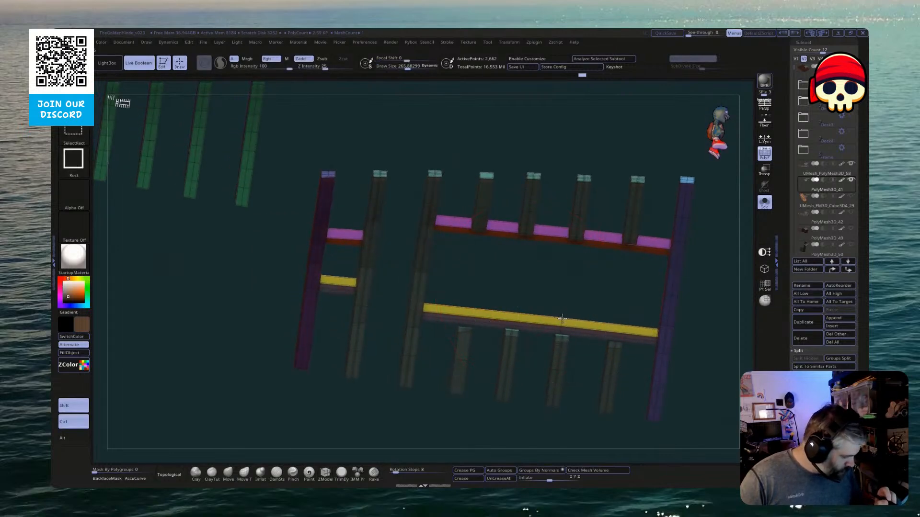
left_click(570, 318, "ctrl+shift")
left_click(560, 324, "ctrl+shift")
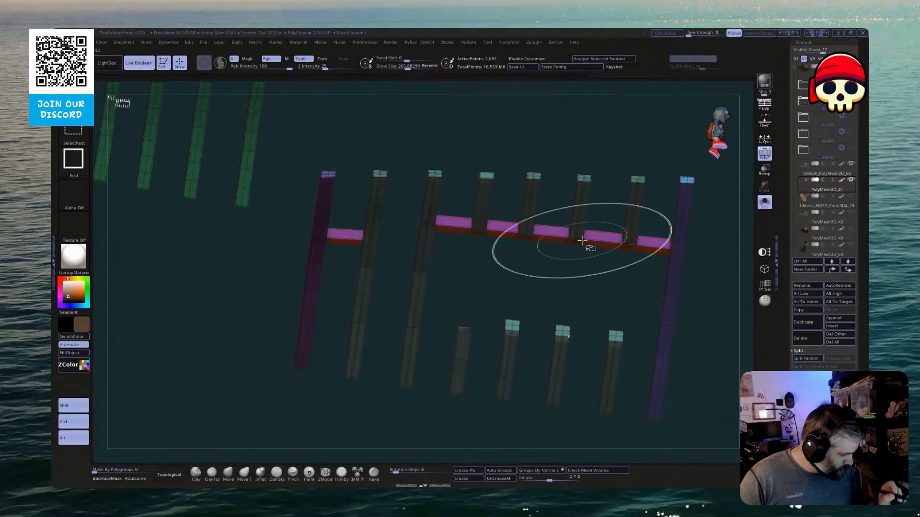
left_click(555, 282, "ctrl+shift")
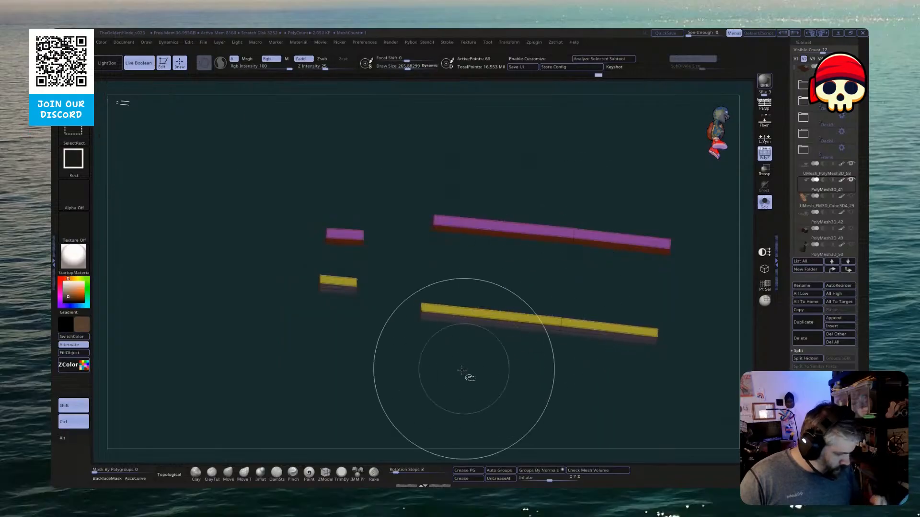
left_click_drag(274, 371, 380, 201, "ctrl+alt+shift")
left_click(416, 379, "ctrl+shift")
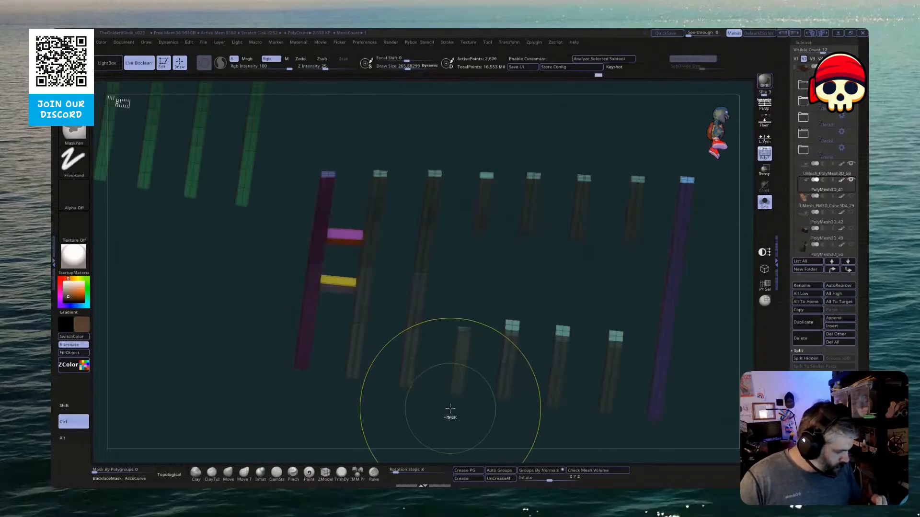
mouse_move(459, 415)
left_mouse_down()
mouse_move(460, 427)
mouse_move(464, 416)
mouse_move(476, 430)
mouse_move(612, 333)
left_mouse_up()
left_click(437, 372, "ctrl")
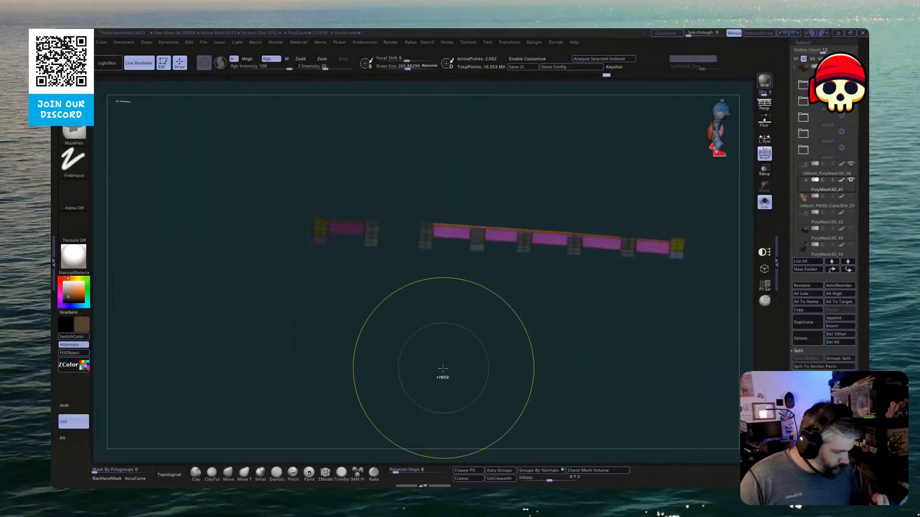
Raise the mid-span joint of the large-hatch side rails by about 0.03 and clear the mask
left_click_drag(273, 382, 380, 239, "ctrl")
key("w")
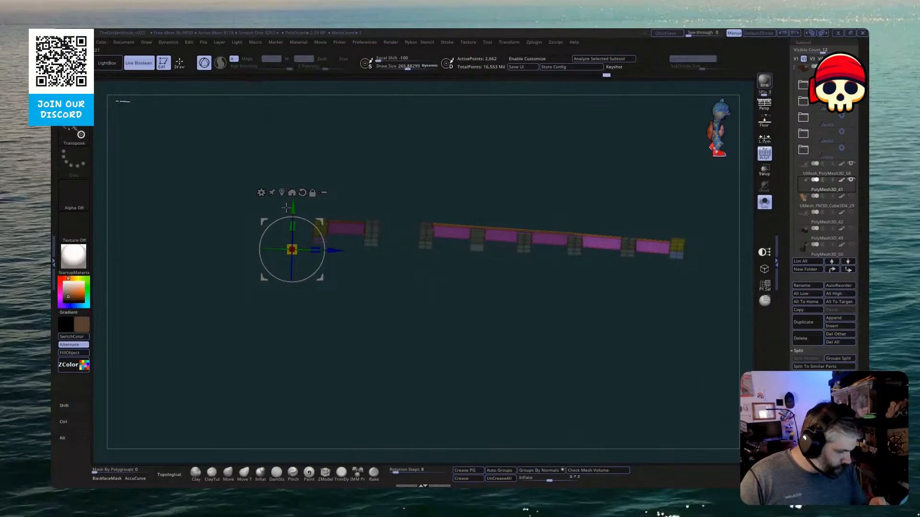
left_click_drag(293, 207, 294, 204)
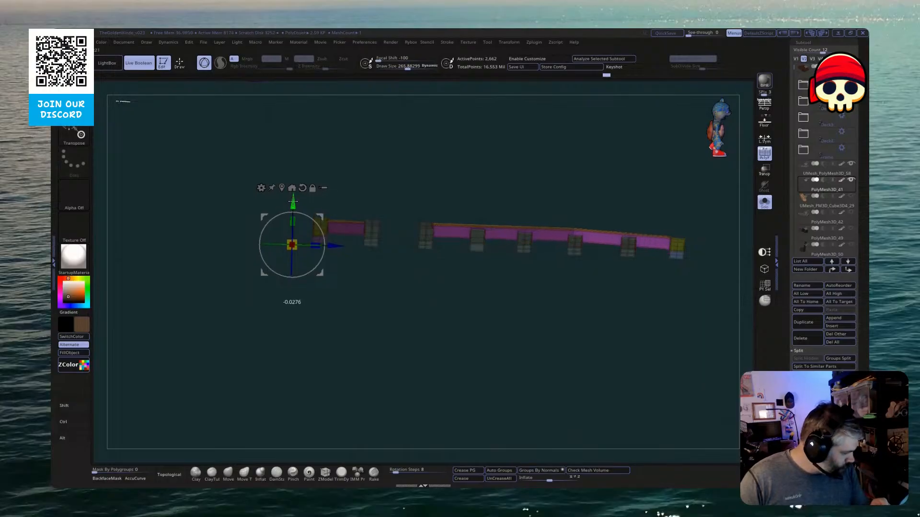
left_click_drag(338, 247, 340, 249)
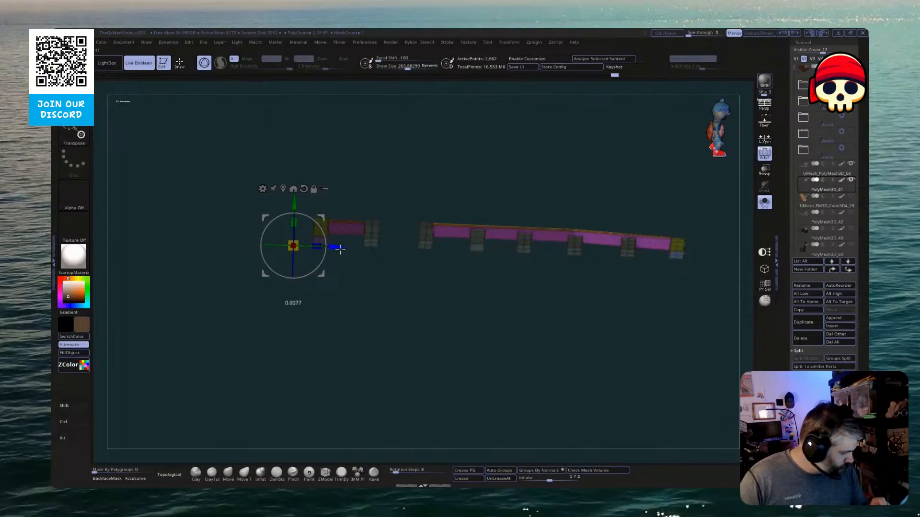
left_click_drag(297, 202, 297, 200)
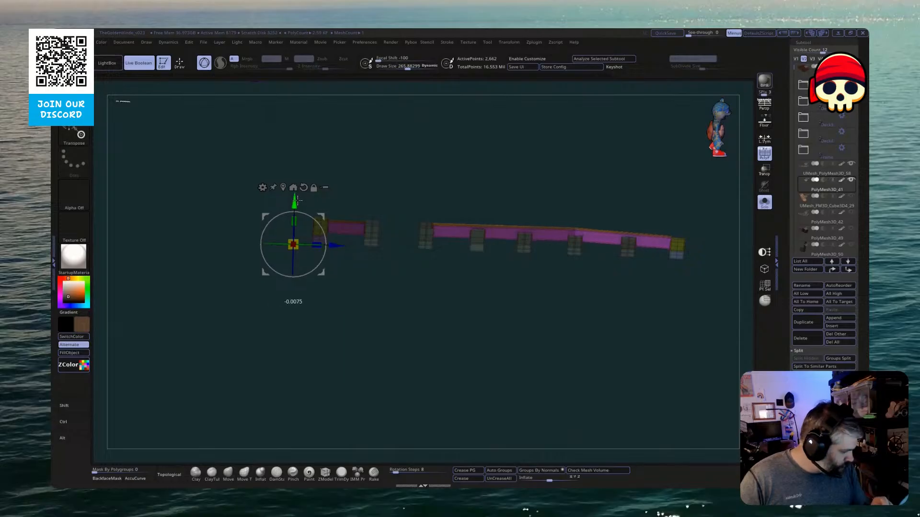
key("ctrl")
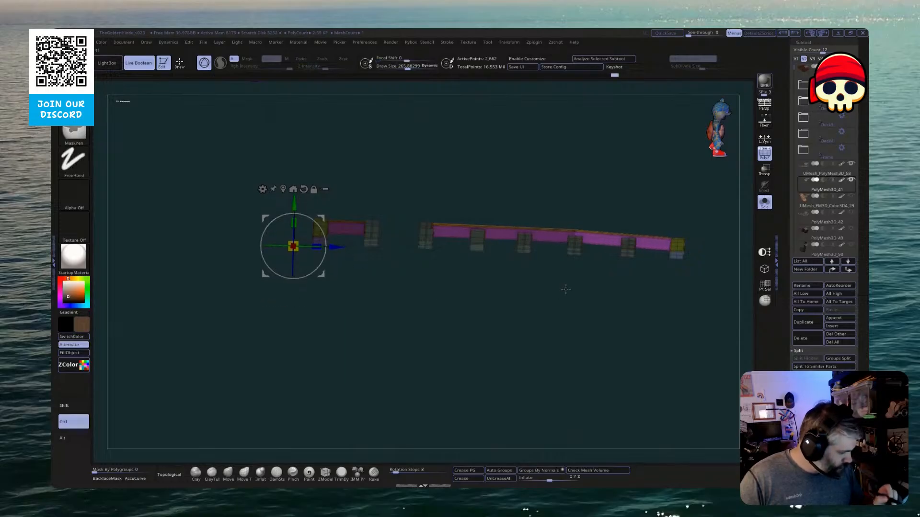
left_click_drag(564, 290, 510, 386, "ctrl")
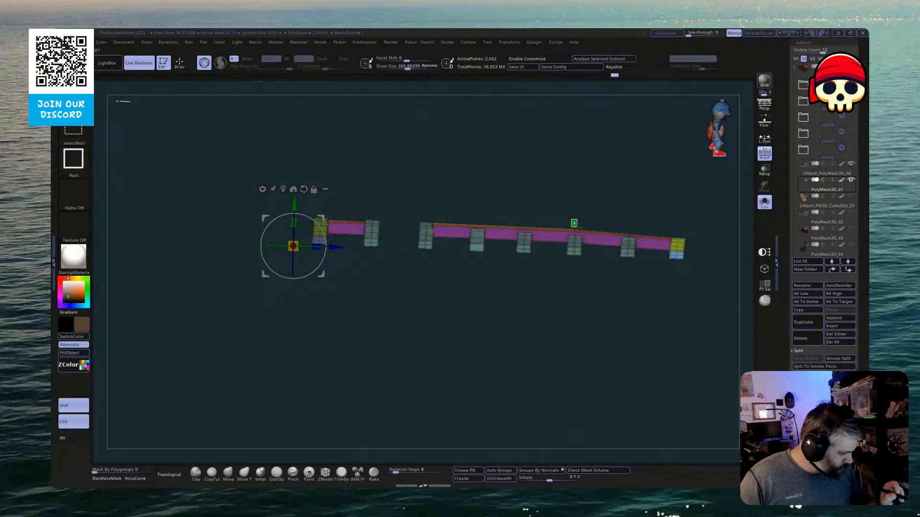
left_click(578, 232, "ctrl+shift")
left_click_drag(548, 326, 599, 195, "ctrl+shift")
left_click(567, 324, "ctrl")
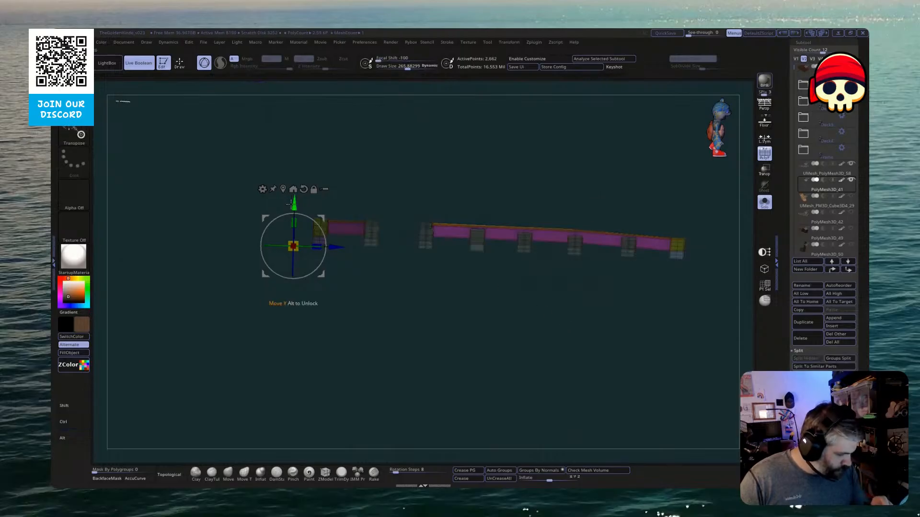
key("ctrl")
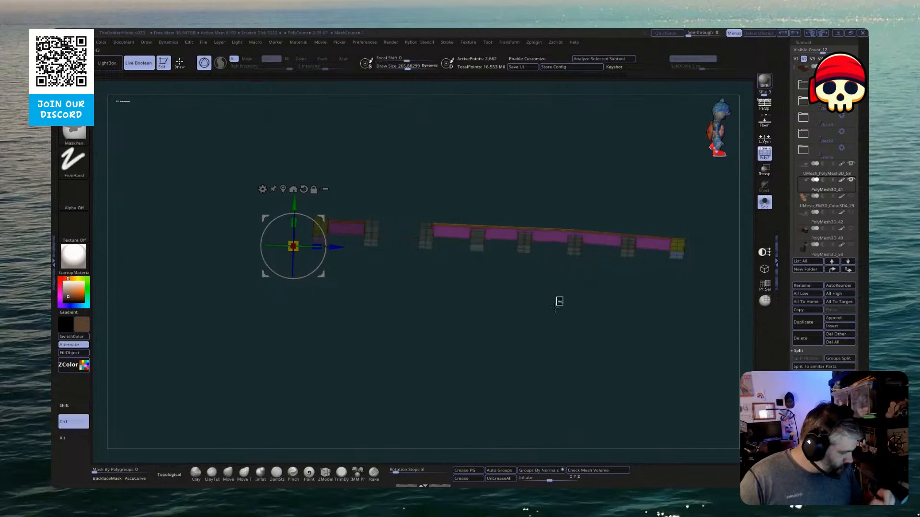
key("q")
mouse_move(556, 305)
left_mouse_down("ctrl")
mouse_move(548, 382)
mouse_move(544, 342)
left_mouse_up("ctrl")
Bring the surrounding deck back around the beams, then switch to visibility set V1 to display the whole ship
mouse_move(657, 351)
left_mouse_down("alt")
mouse_move(535, 283)
mouse_move(452, 399)
mouse_move(481, 417)
mouse_move(489, 390)
mouse_move(503, 428)
mouse_move(488, 379)
mouse_move(531, 419)
mouse_move(536, 312)
mouse_move(499, 407)
left_mouse_up("alt")
left_click(764, 202)
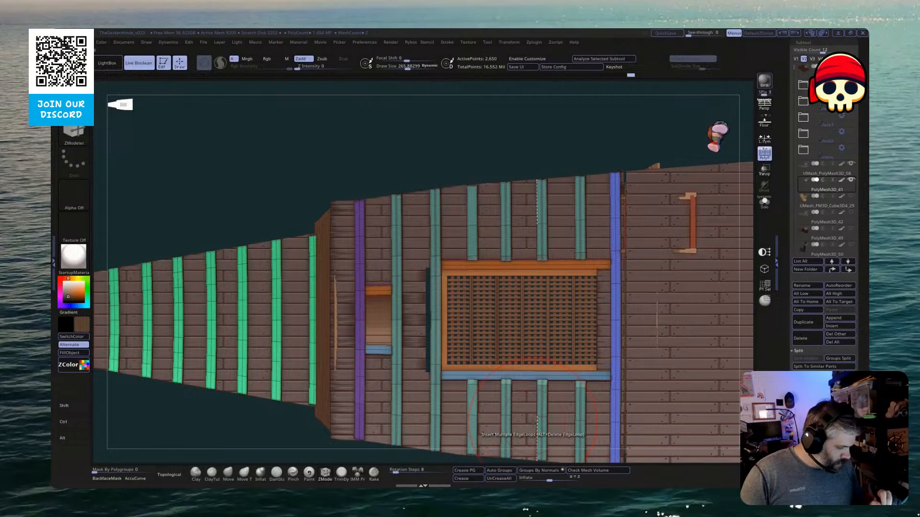
left_click_drag(618, 154, 735, 98)
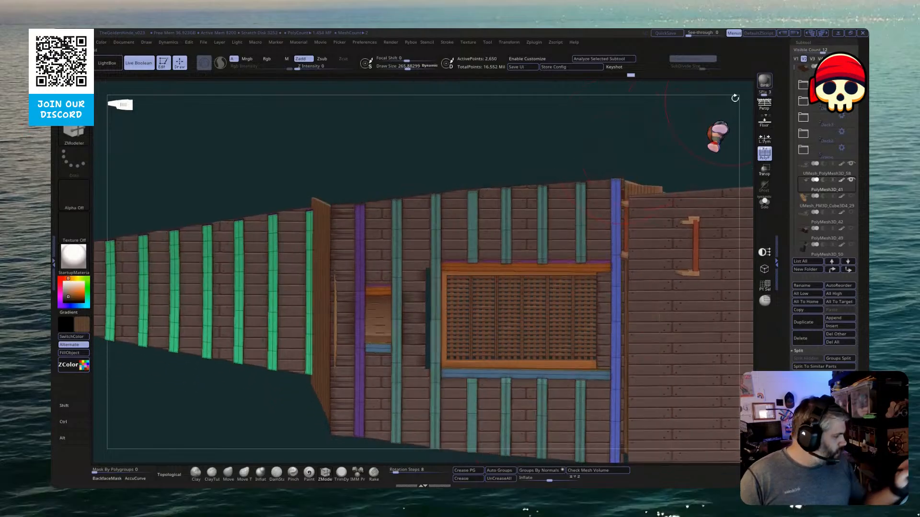
left_click(796, 59)
left_click_drag(607, 144, 578, 172, "alt")
left_click_drag(536, 401, 604, 431)
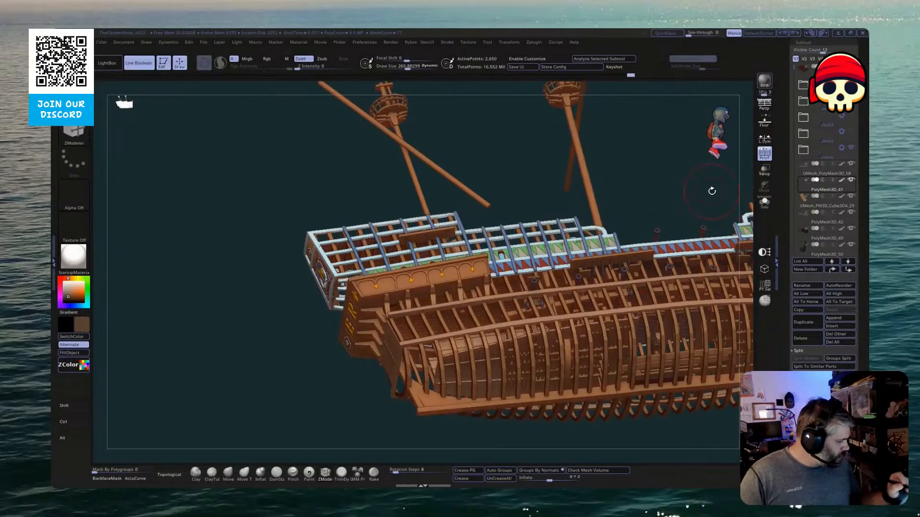
Solo the deck subtool, hide the planked section around the two aft hatches and delete that hidden geometry
left_click(704, 249, "alt")
left_click(765, 201)
left_click_drag(709, 316, 637, 410)
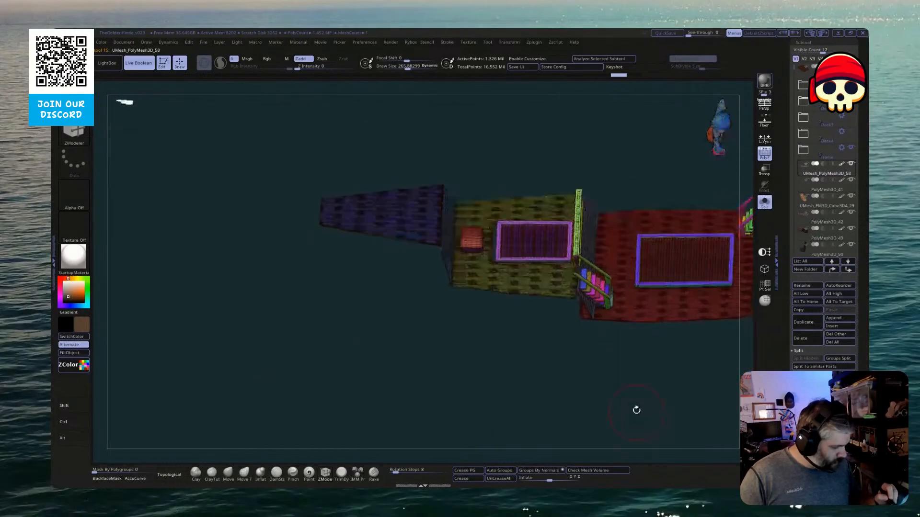
left_click(549, 294, "ctrl+shift")
left_click_drag(566, 360, 536, 418, "ctrl+shift")
left_click_drag(597, 383, 648, 360)
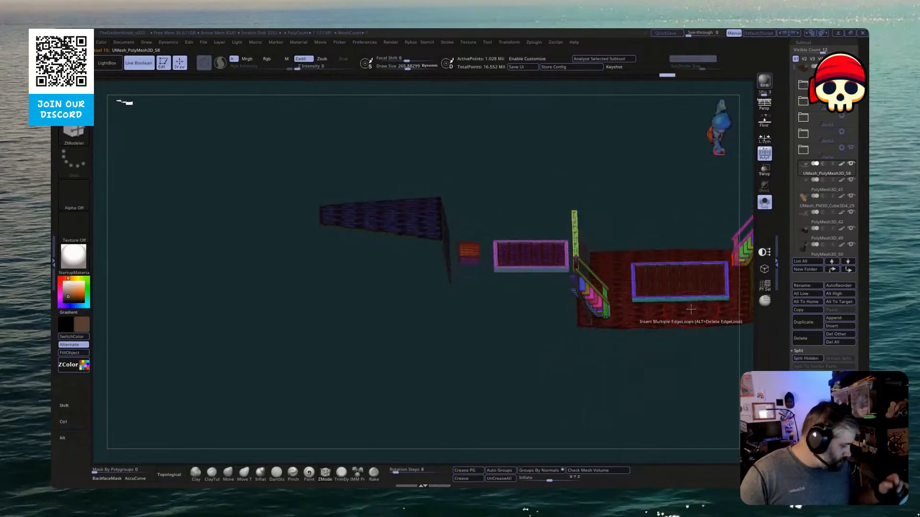
left_click_drag(703, 369, 719, 398, "ctrl+shift")
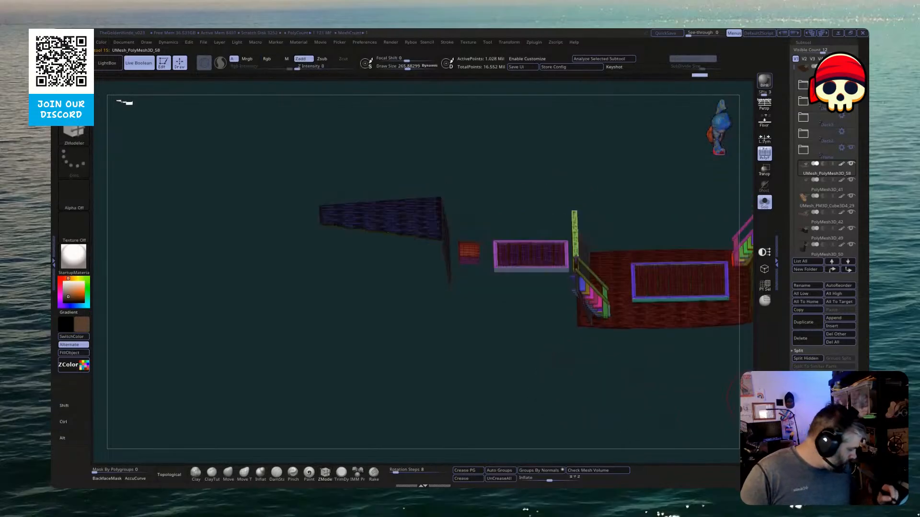
scroll(813, 258, "down", 10)
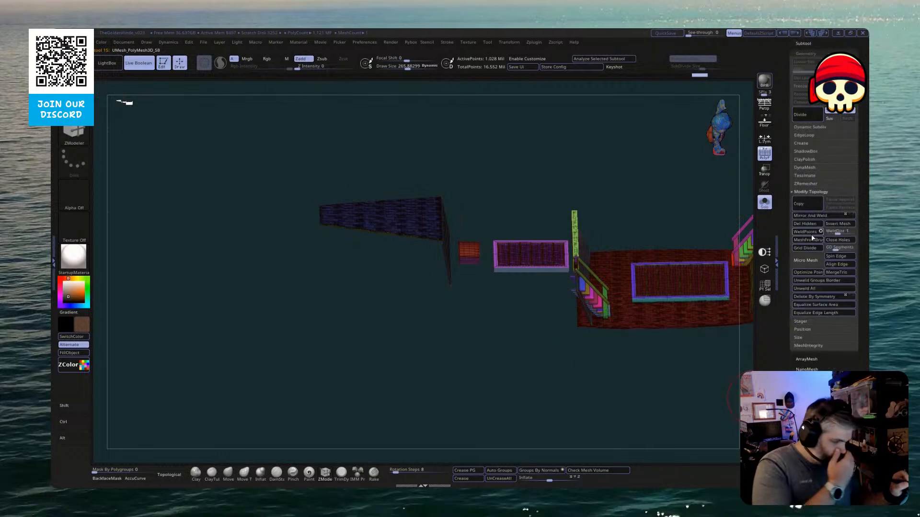
left_click(803, 43)
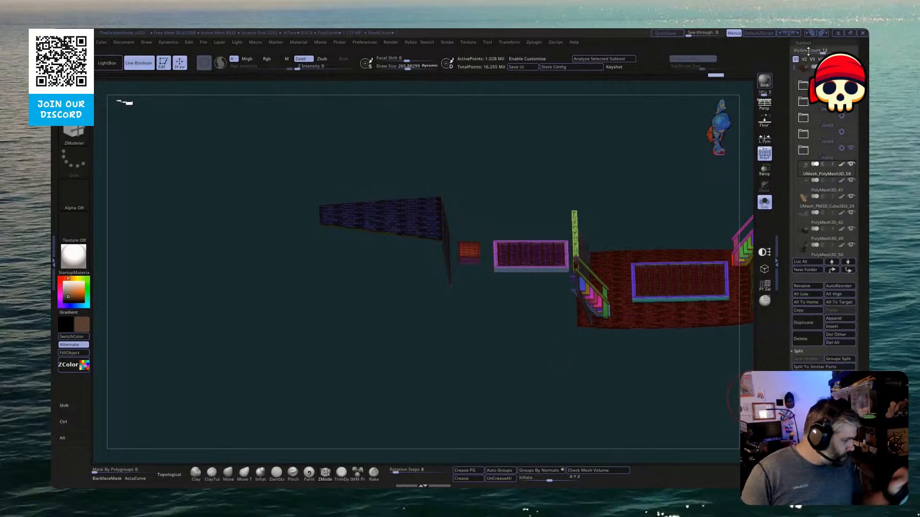
Expand the folder containing PolyMesh3D_56, switch to visibility set V2 and turn off solo to show its replacement deck section
left_click_drag(692, 359, 675, 327)
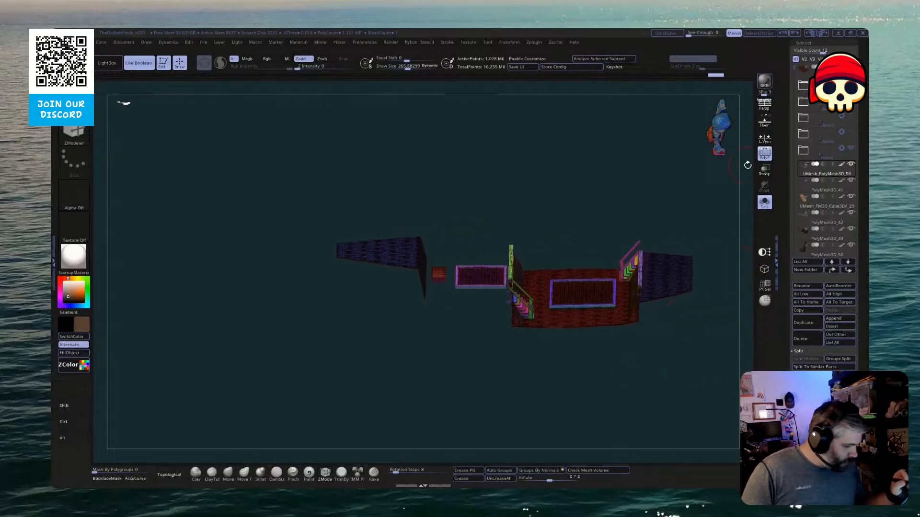
left_click(804, 116)
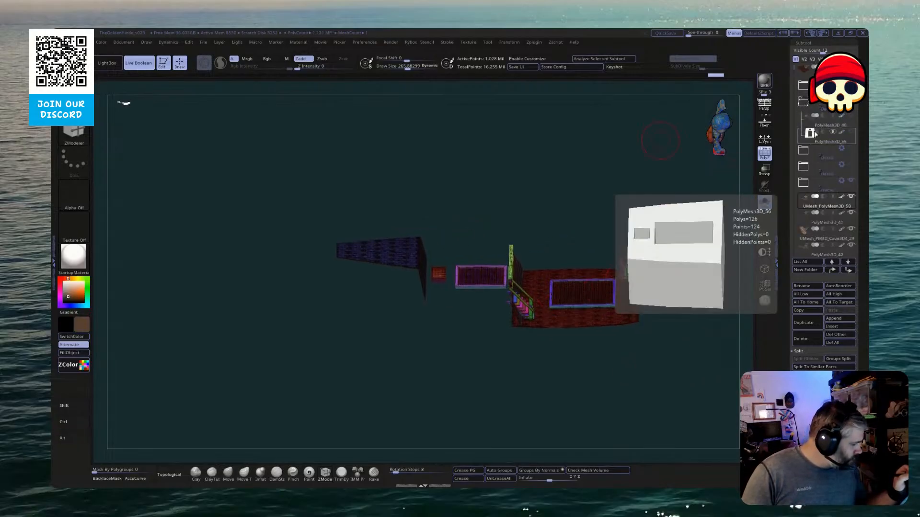
left_click_drag(630, 338, 622, 387)
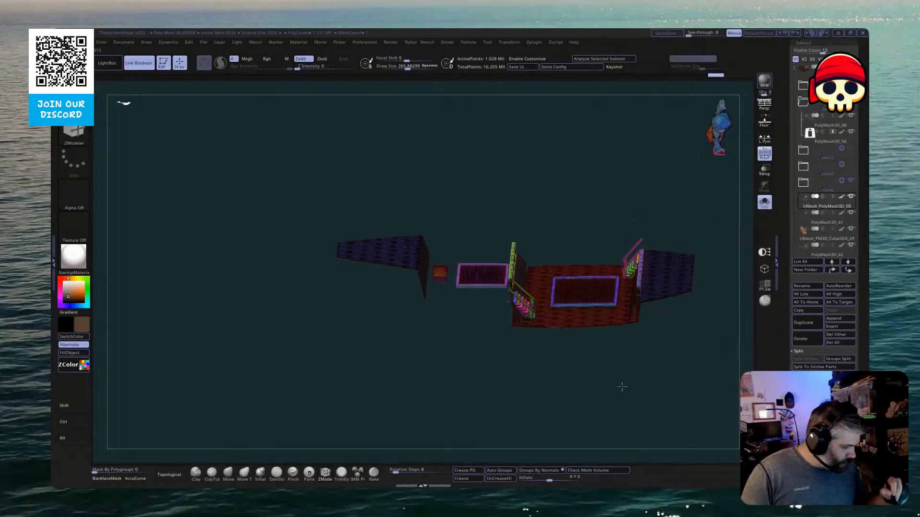
left_click(804, 59)
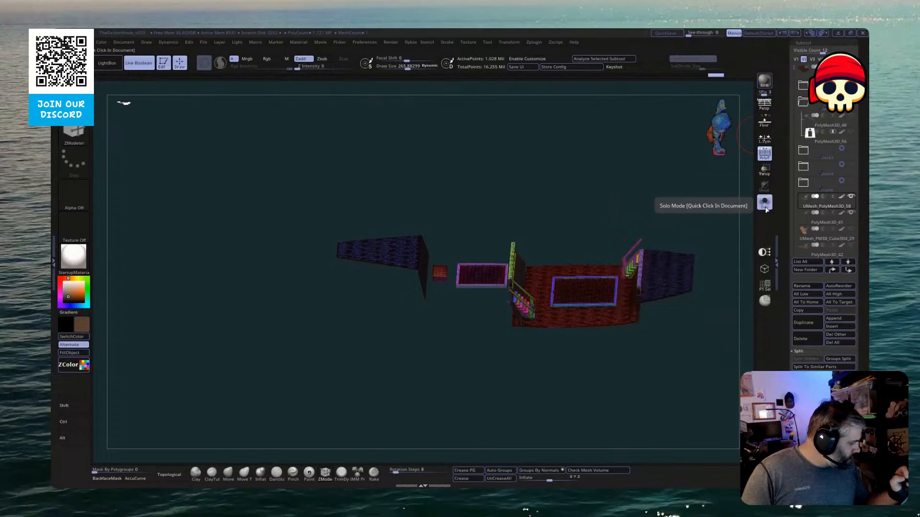
mouse_move(823, 136)
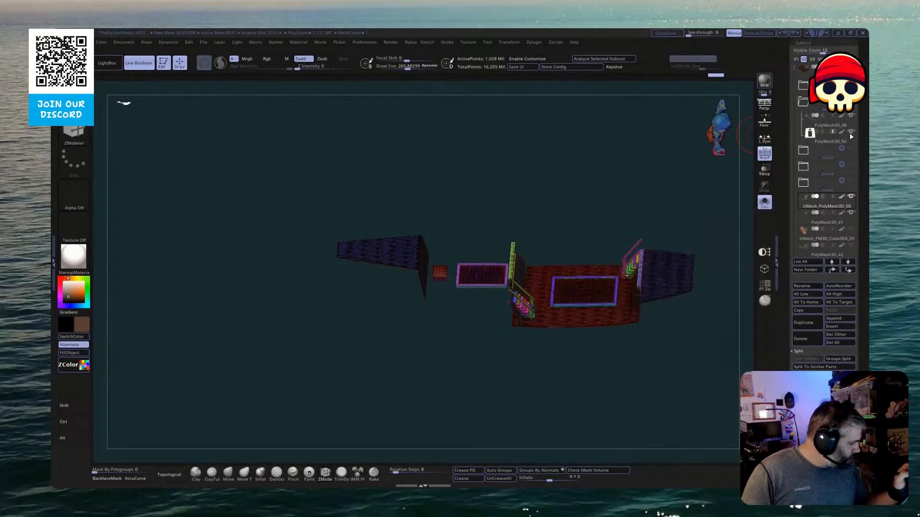
left_click_drag(597, 386, 597, 405)
left_click(764, 202)
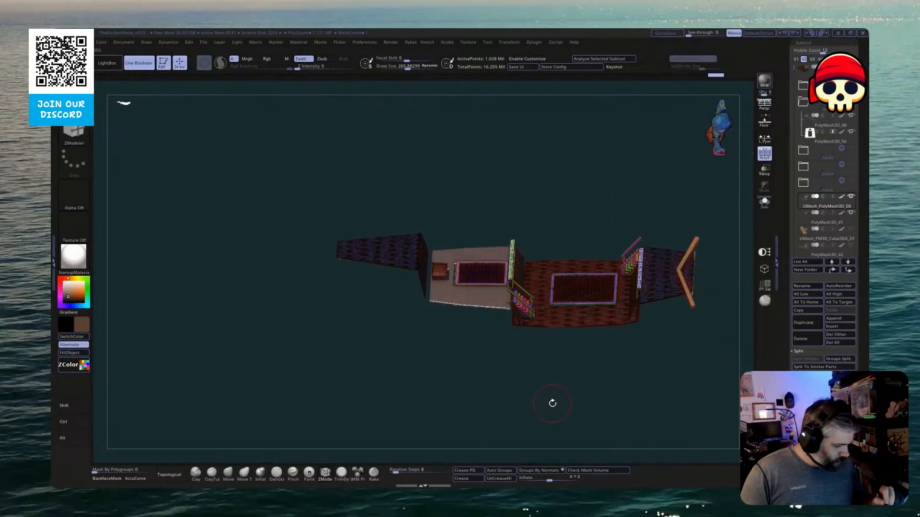
left_click_drag(545, 375, 580, 371)
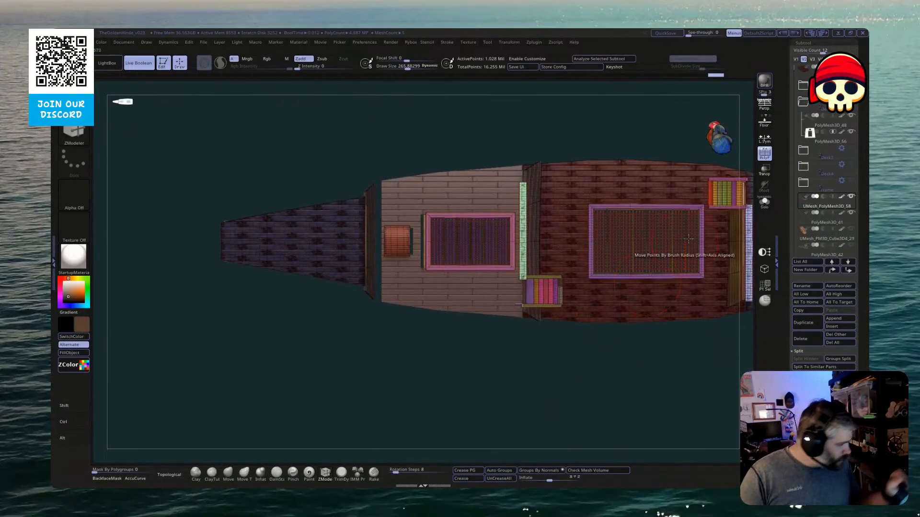
Select PolyMesh3D_56, mask off the rest of the block and shift its aft part about 0.05 toward the stern
left_click(814, 140)
mouse_move(369, 372)
left_mouse_down("ctrl")
mouse_move(404, 148)
mouse_move(416, 145)
left_mouse_up("ctrl")
key("w")
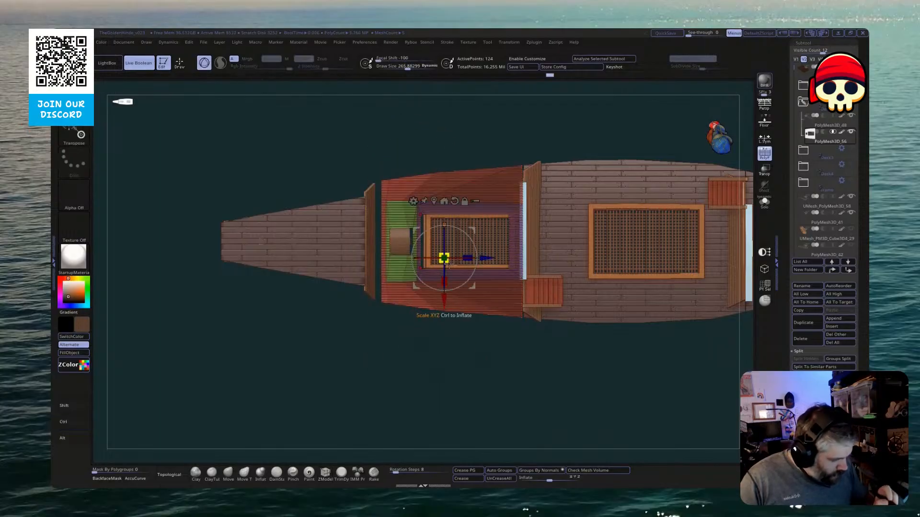
left_click_drag(491, 261, 488, 261)
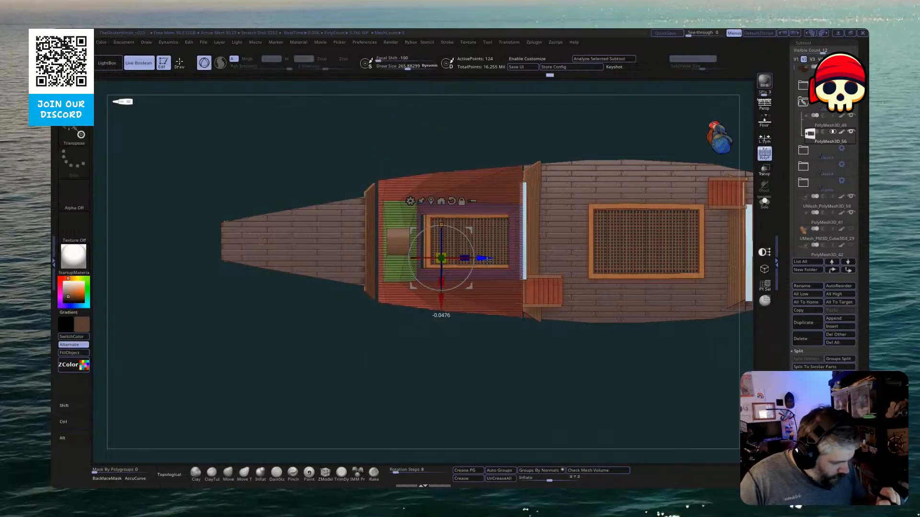
Isolate only the aft edge of the deck block with a fresh mask, extend it slightly toward the stern bulkhead and clear the mask
left_click_drag(450, 383, 430, 423)
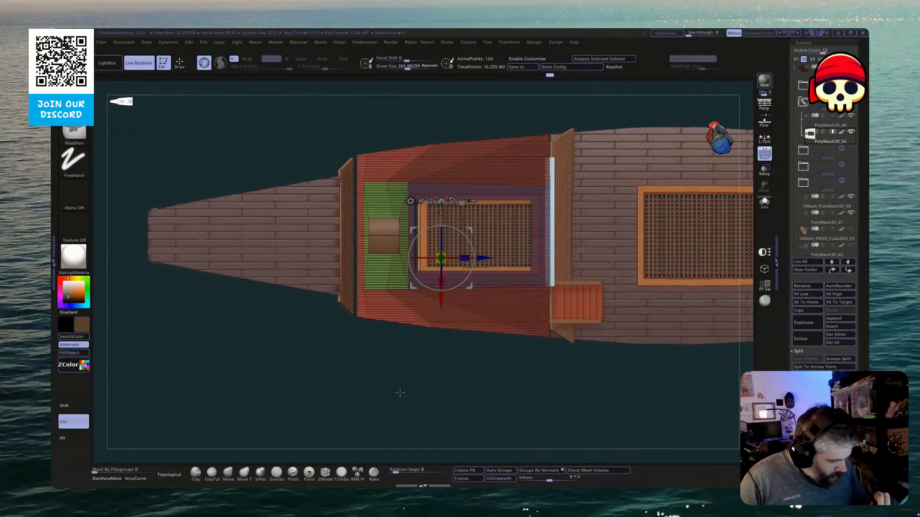
left_click_drag(448, 375, 401, 405, "ctrl")
left_click_drag(338, 404, 363, 134, "ctrl")
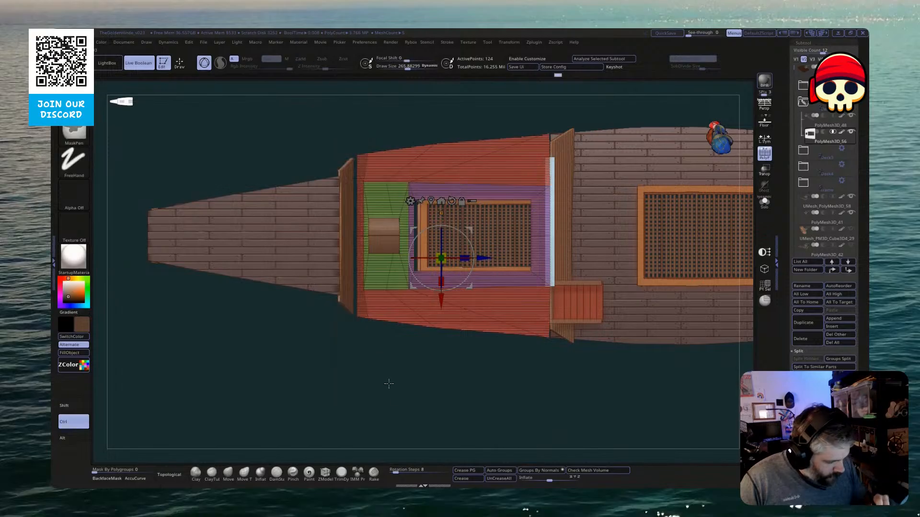
left_click(409, 349, "ctrl")
left_click_drag(482, 257, 477, 257)
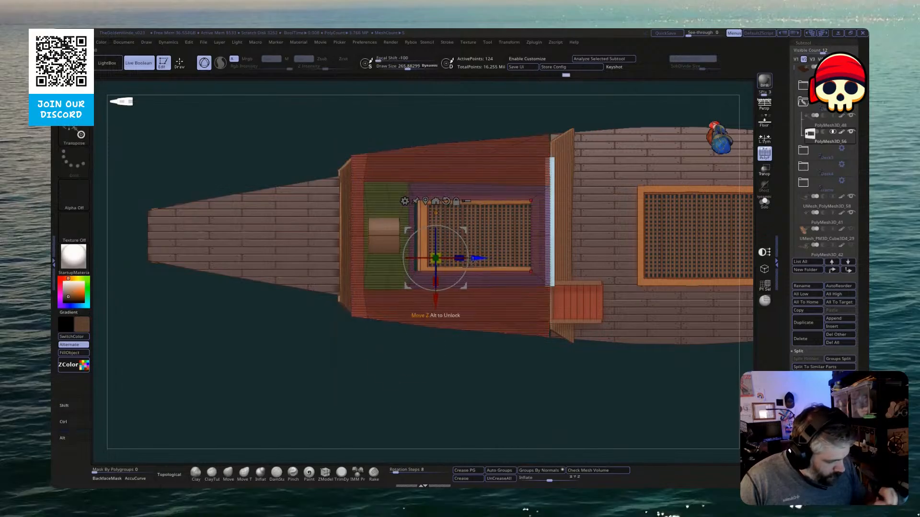
mouse_move(473, 259)
right_mouse_down()
mouse_move(433, 280)
mouse_move(483, 256)
right_mouse_up()
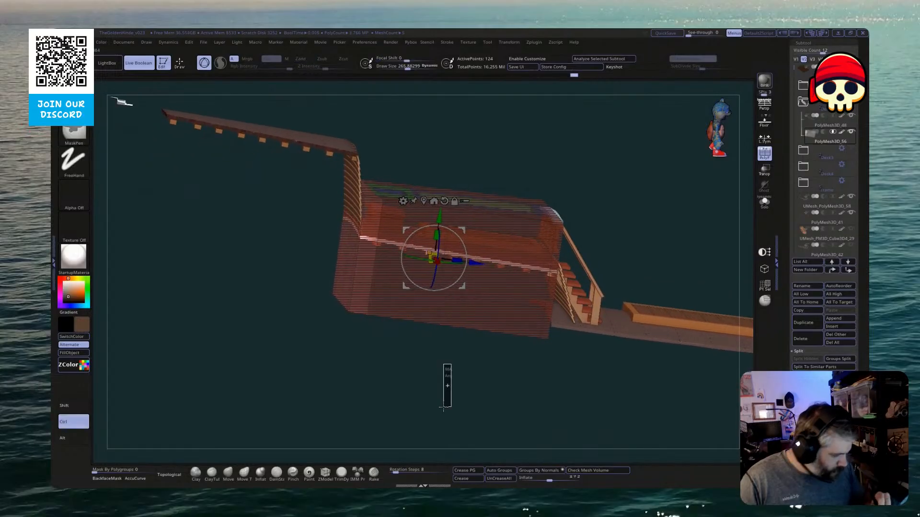
right_click_drag(446, 380, 458, 420)
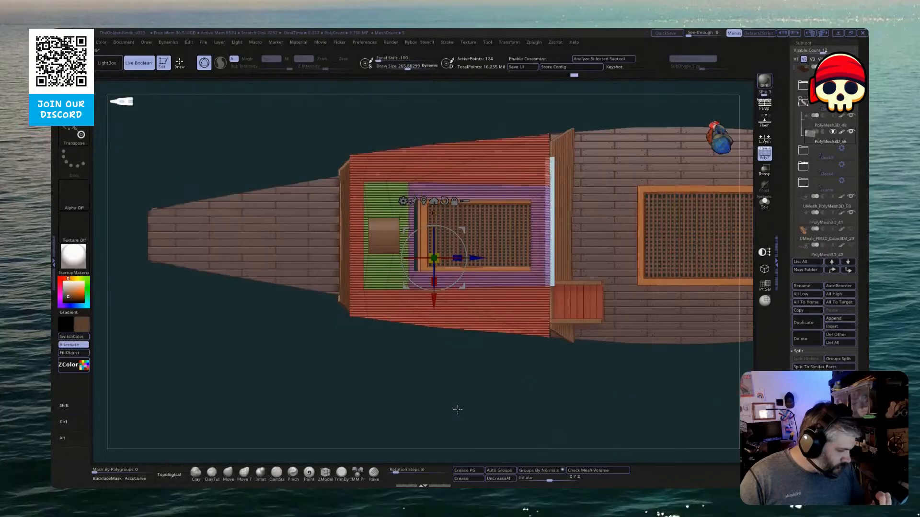
Isolate the larger hatch opening with a mask, nudge it toward the bow to fit the grating frame and clear the mask
mouse_move(463, 425)
left_mouse_down("ctrl")
mouse_move(503, 431)
mouse_move(441, 285)
mouse_move(453, 260)
mouse_move(544, 276)
mouse_move(534, 276)
left_mouse_up("ctrl")
left_click(503, 376, "ctrl")
left_click_drag(483, 258, 482, 258)
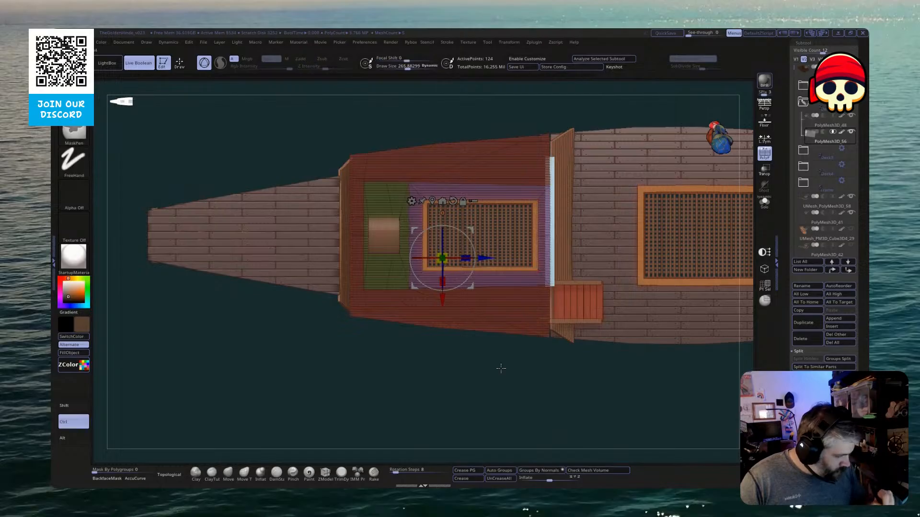
key("q")
mouse_move(499, 371)
left_mouse_down("ctrl")
mouse_move(495, 415)
mouse_move(498, 331)
left_mouse_up("ctrl")
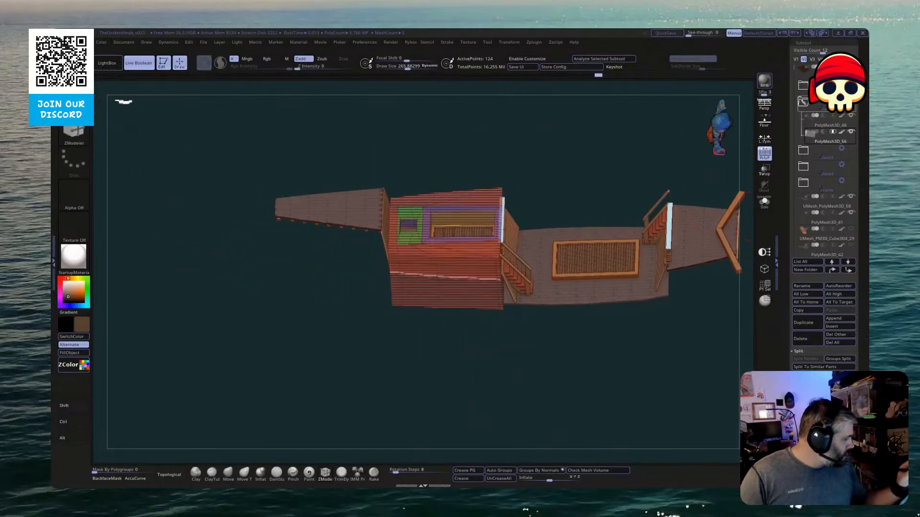
Run the boolean on the folder containing PolyMesh3D_56 and move the resulting mesh out to sit directly above UMesh_PolyMesh3D_58
left_click(842, 86)
left_click(818, 195)
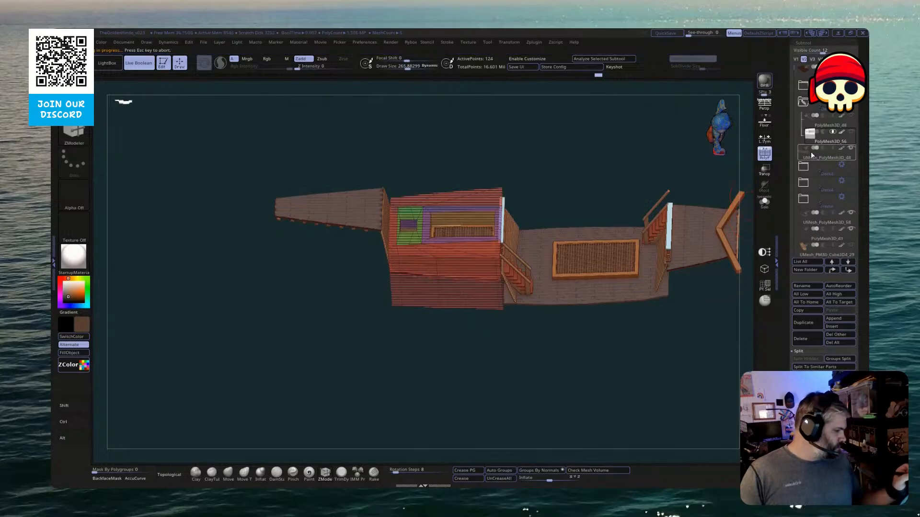
left_click_drag(819, 161, 816, 214)
left_click_drag(661, 361, 663, 376)
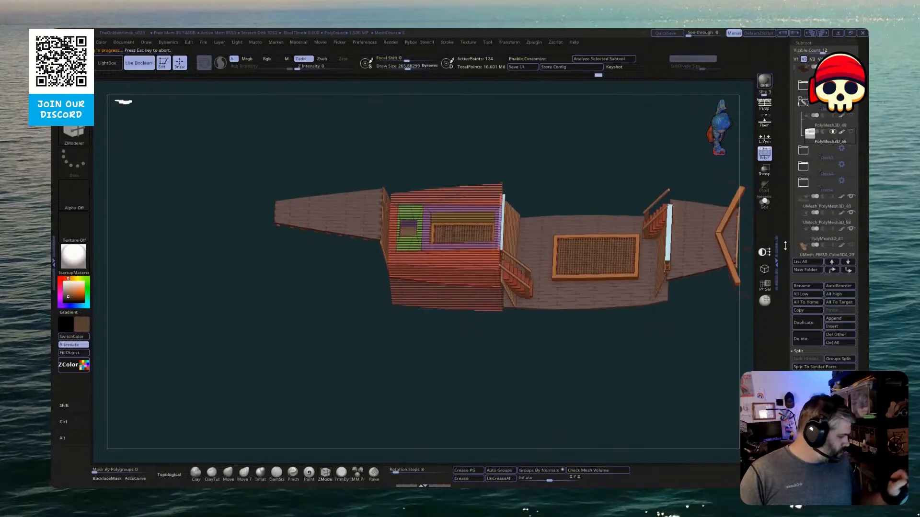
Merge UMesh_PolyMesh3D_48 down into UMesh_PolyMesh3D_58 and check the combined deck in solo mode
left_click(817, 204)
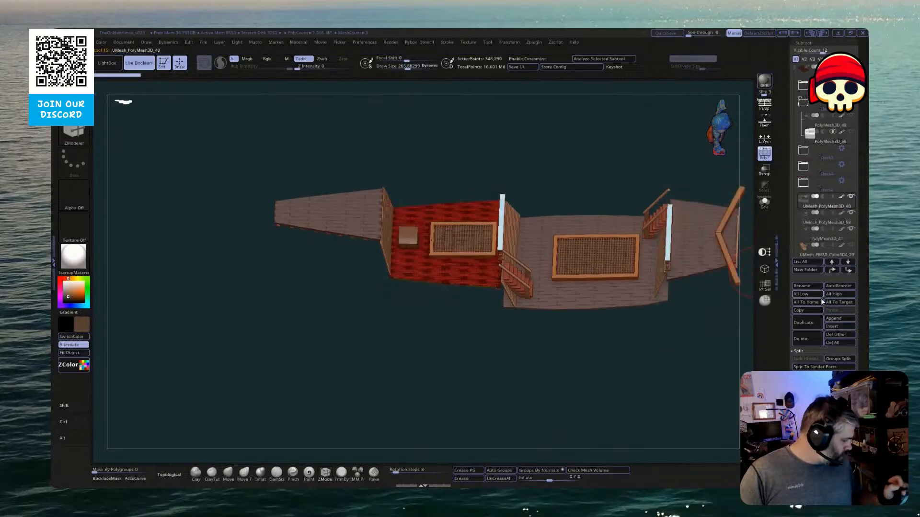
left_click(799, 352)
left_click(806, 367)
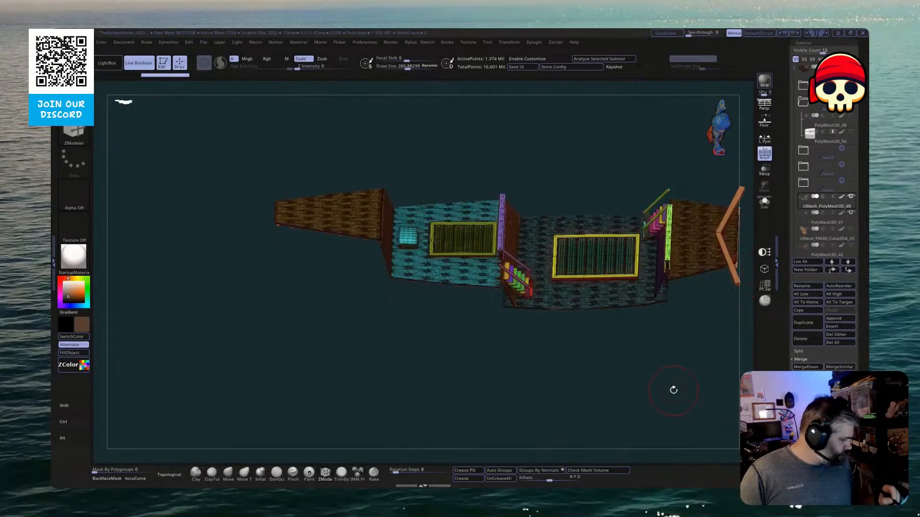
left_click_drag(678, 318, 639, 372)
left_click(765, 201)
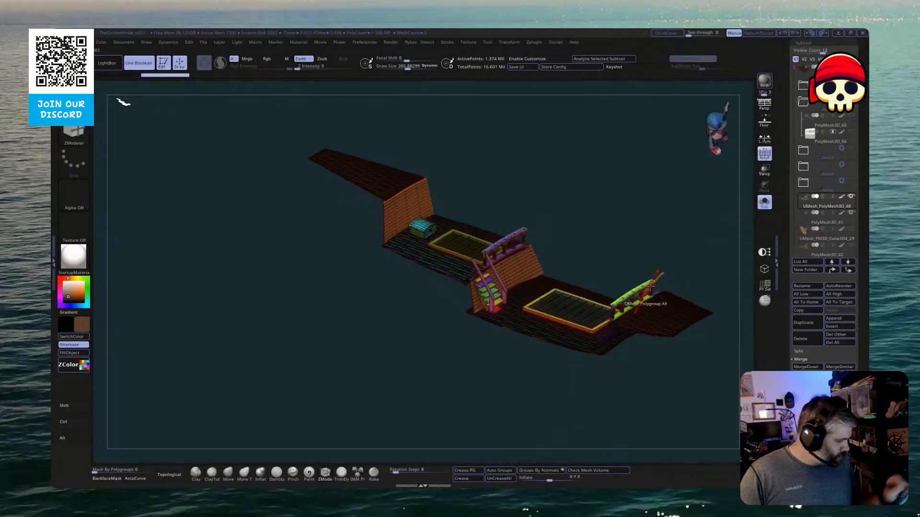
left_click(765, 201)
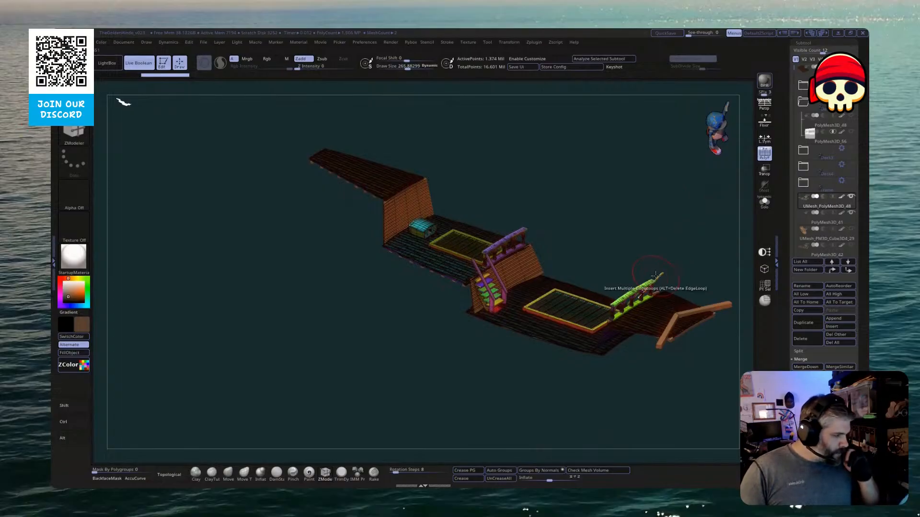
mouse_move(677, 380)
left_mouse_down()
mouse_move(651, 376)
mouse_move(673, 389)
mouse_move(680, 370)
left_mouse_up()
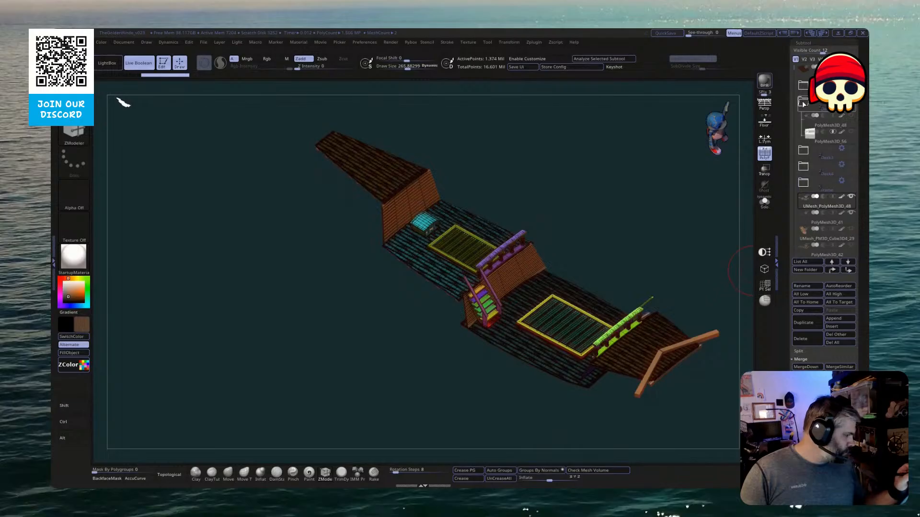
Show the rowing boat and the PolyMesh3D_42 beams, then turn on the visibility of the whole ship
scroll(856, 120, "down", 2)
left_click(851, 197)
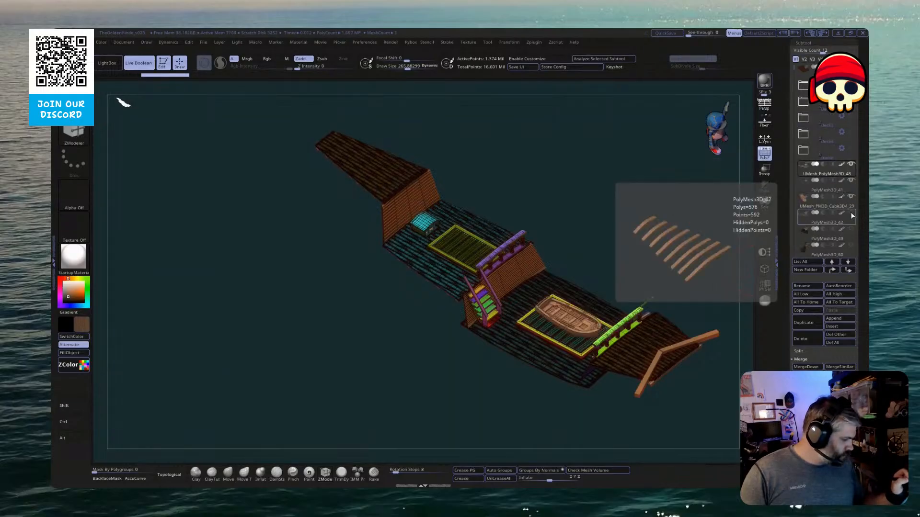
left_click(852, 214)
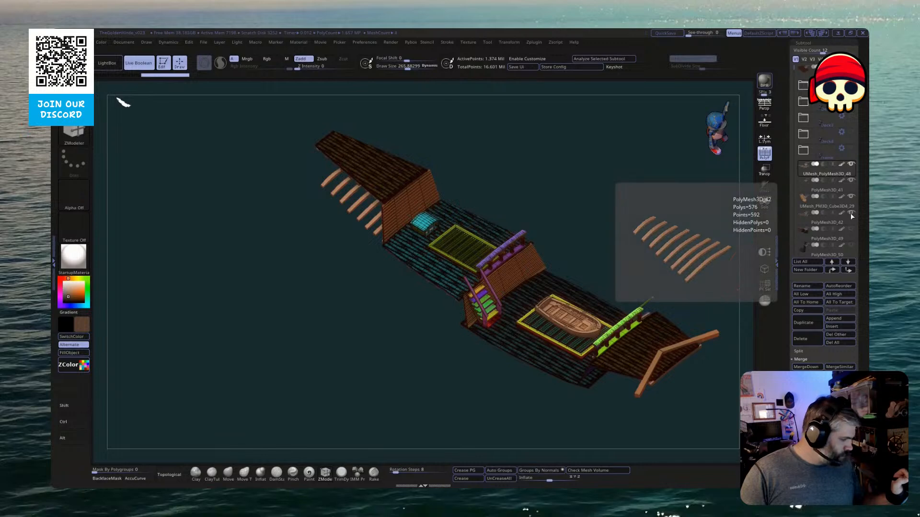
left_click(850, 212)
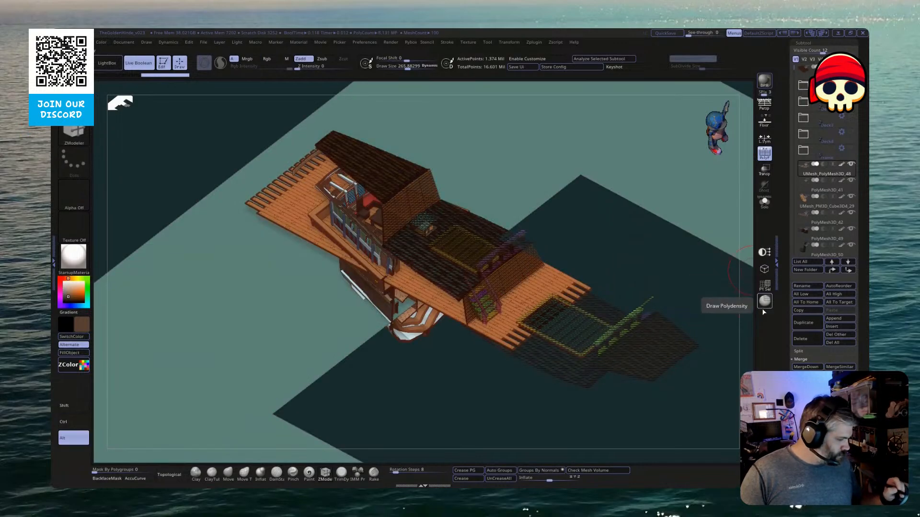
left_click_drag(745, 307, 598, 358, "alt")
Hide the subtractive PM3D_Plane3D2 cutting planes to display the complete hull and masts
left_click_drag(791, 66, 818, 222)
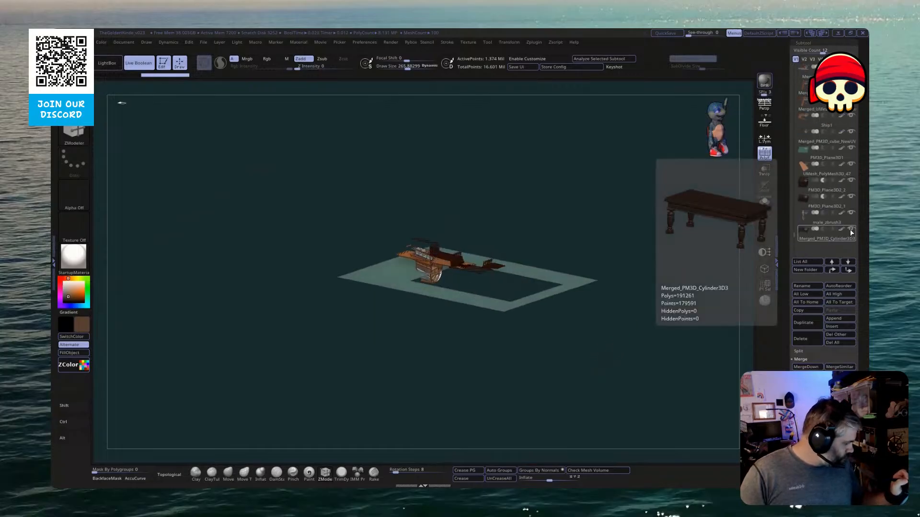
left_click(850, 182)
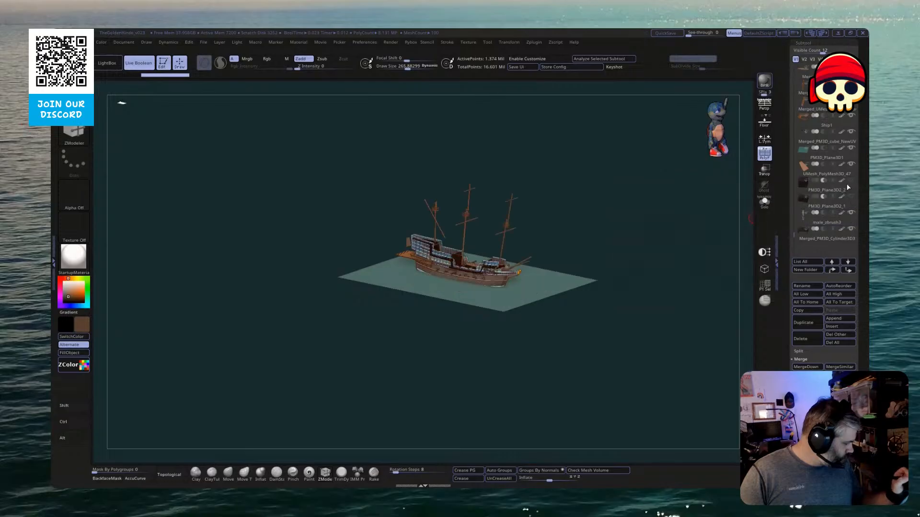
left_click_drag(661, 334, 696, 419)
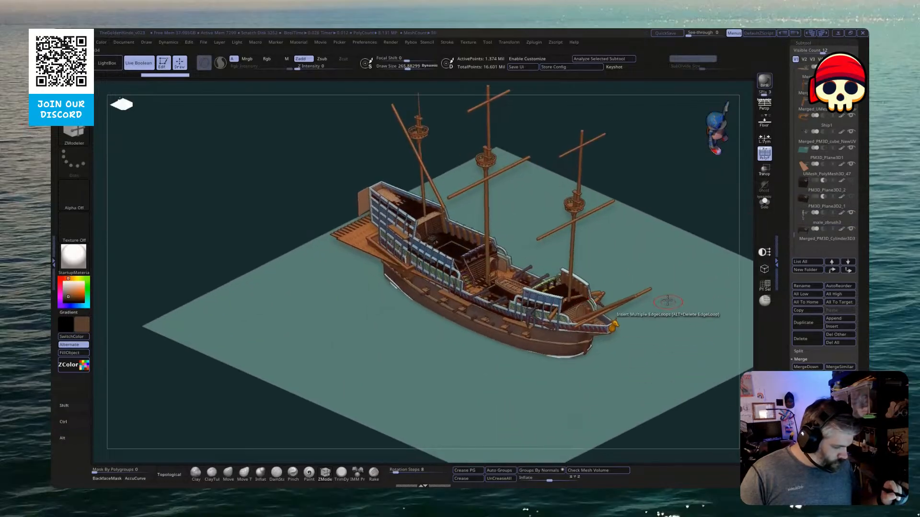
mouse_move(621, 302)
left_mouse_down()
mouse_move(683, 215)
mouse_move(688, 181)
mouse_move(700, 255)
mouse_move(649, 318)
mouse_move(616, 312)
left_mouse_up()
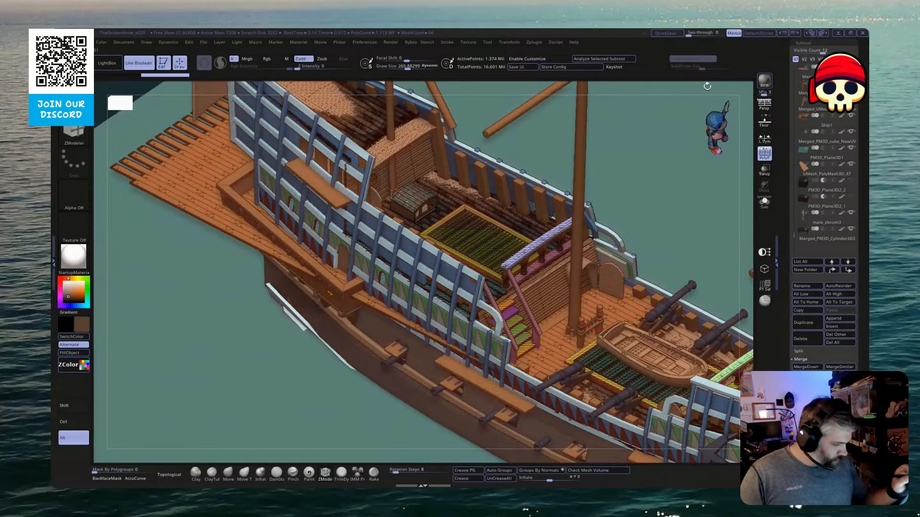
Frame the ship, select the Decking subtool whose planks stick out past the stern and hide it
key("f")
left_click_drag(703, 234, 352, 238)
left_click(353, 241, "alt")
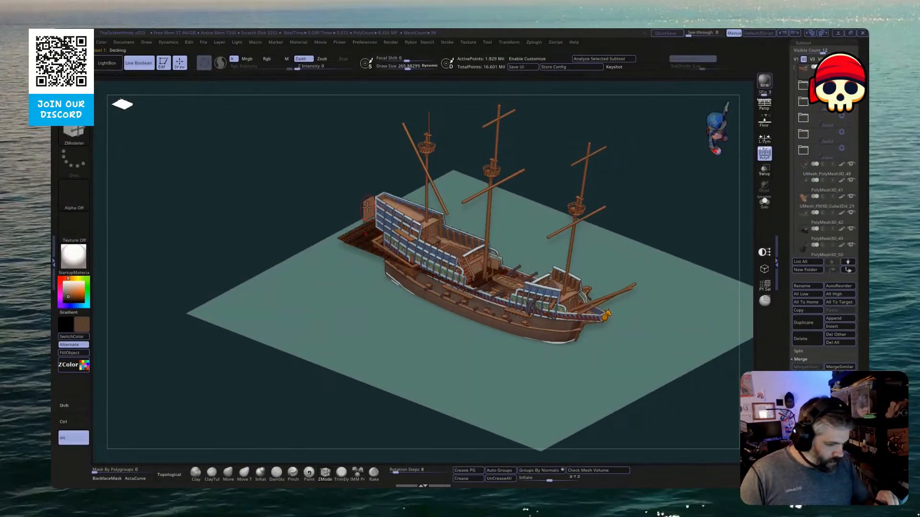
left_click(424, 264, "alt")
left_click_drag(704, 239, 678, 244)
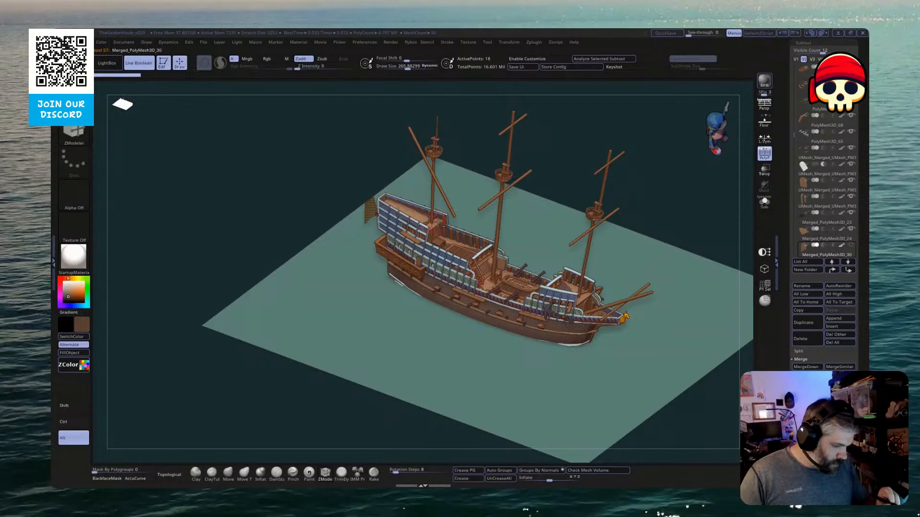
Select the leftover plank piece Merged_PolyMesh3D_24 and delete that subtool
left_click_drag(473, 264, 468, 221, "alt")
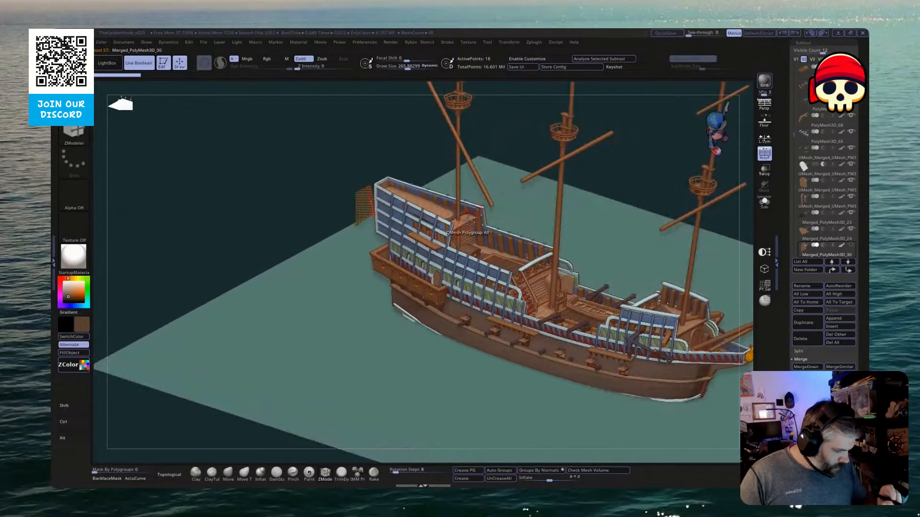
key("w")
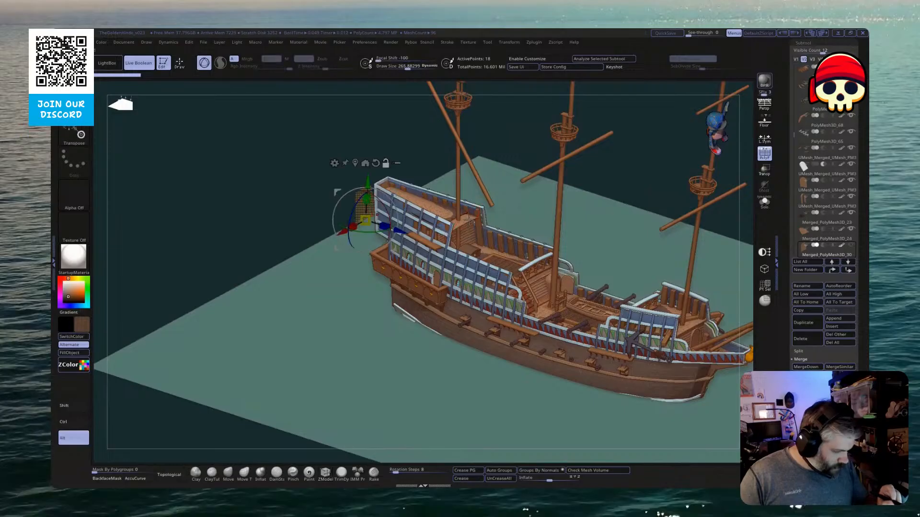
left_click(815, 242)
left_click_drag(424, 178, 437, 103)
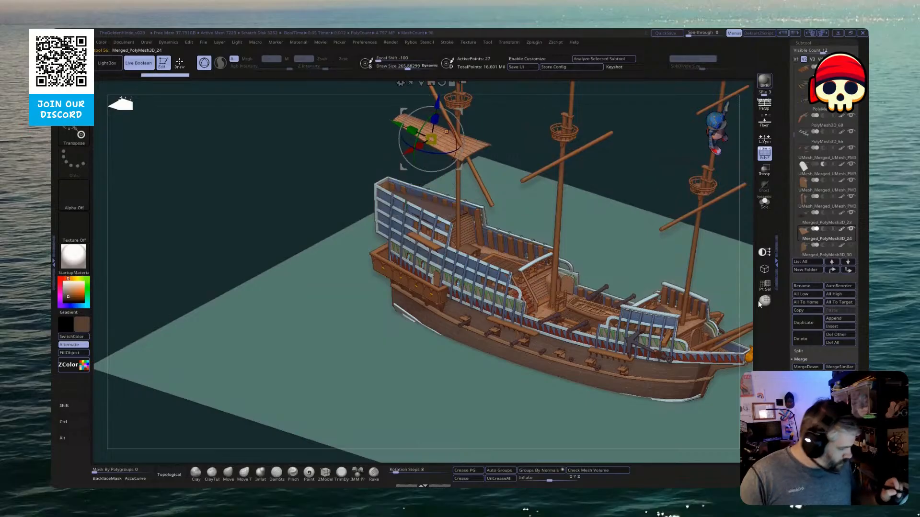
left_click(810, 338)
left_click(729, 359)
Delete the leftover Merged_PolyMesh3D_30 panel behind the stern
key("q")
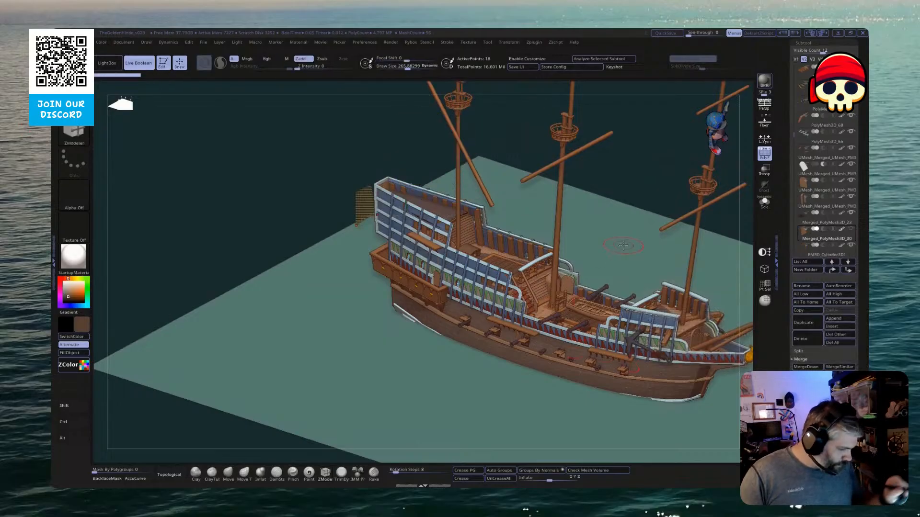
mouse_move(623, 244)
left_mouse_down()
mouse_move(658, 183)
mouse_move(661, 211)
left_mouse_up()
left_click(808, 339)
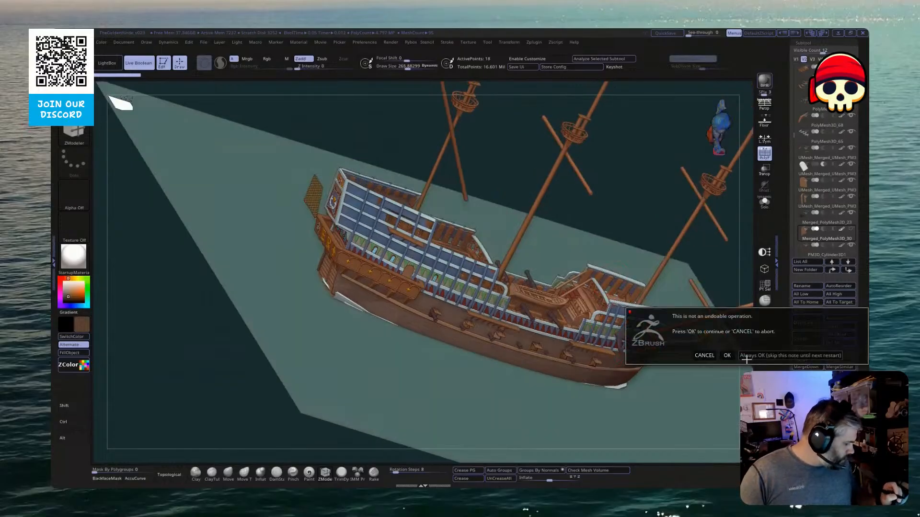
left_click(728, 355)
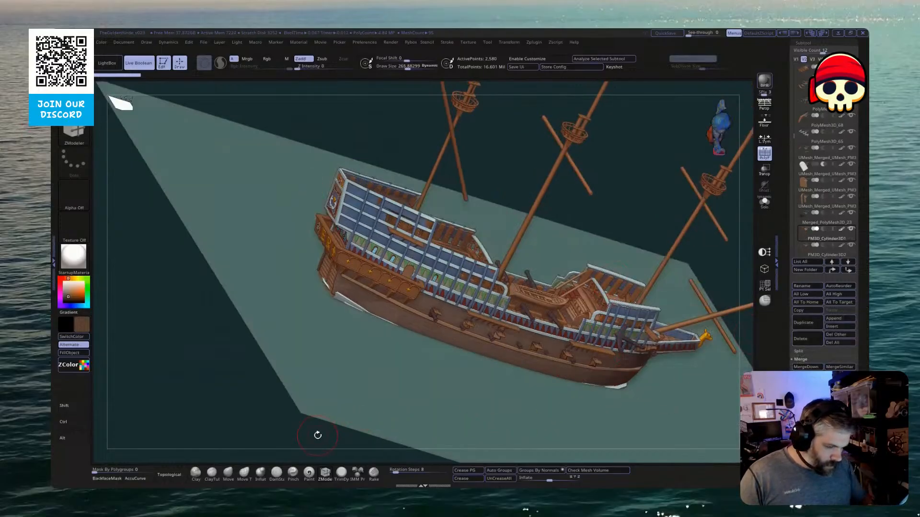
Locate the water plane PM3D_Plane3D1, hide it and select Merged_PM3D_cube_NewUVs1 to view the ship without water
left_click_drag(318, 435, 311, 398)
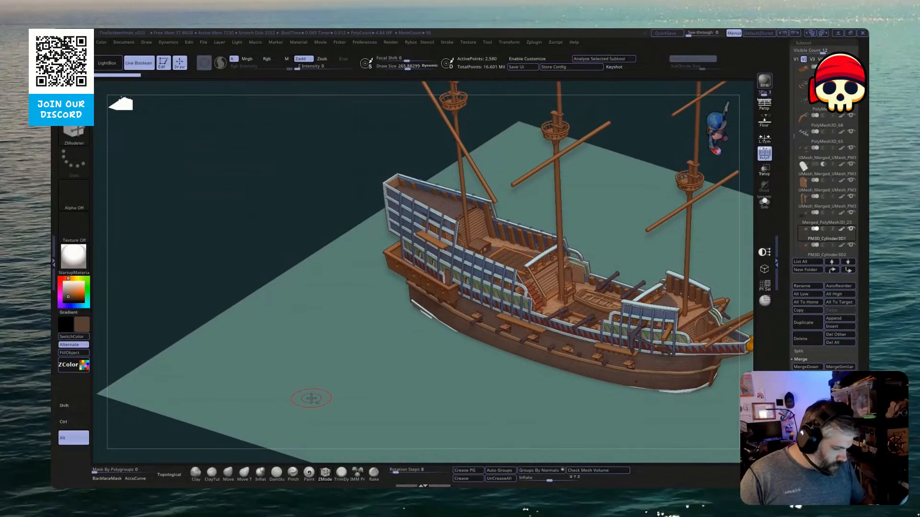
left_click(311, 398, "alt")
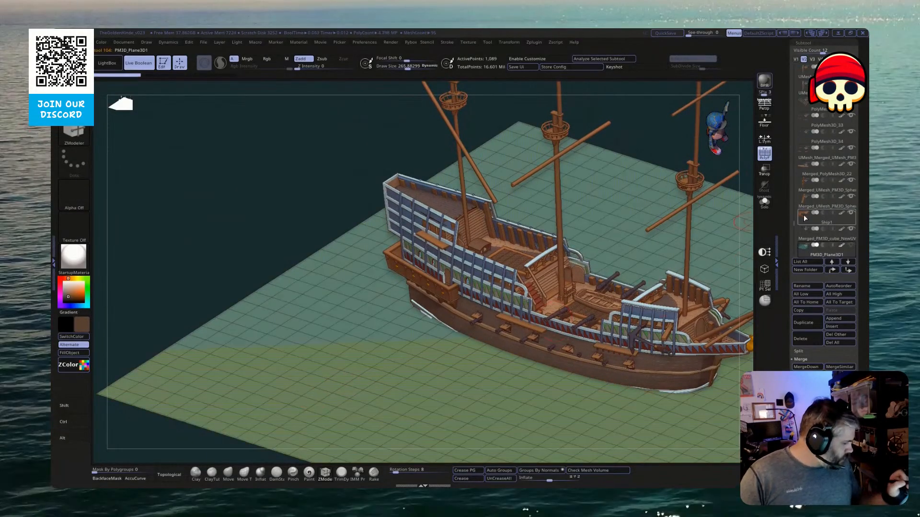
left_click(815, 242)
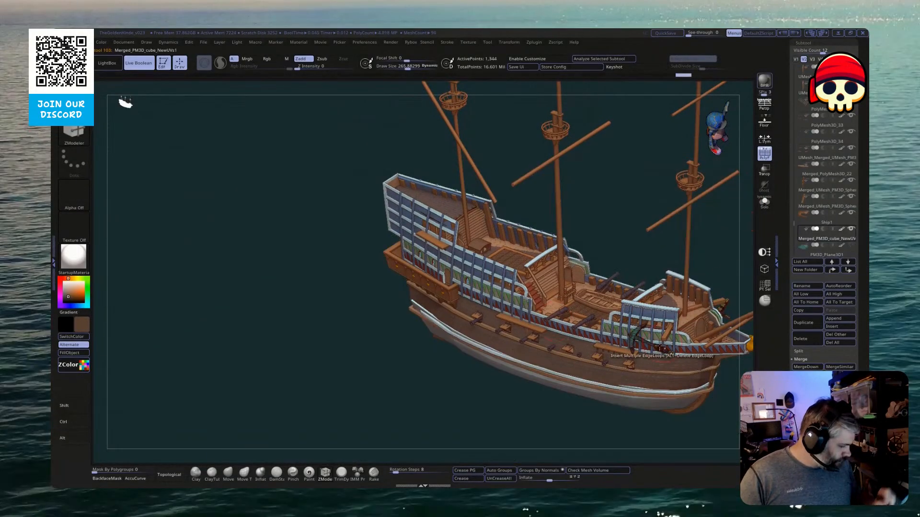
left_click_drag(568, 422, 527, 437)
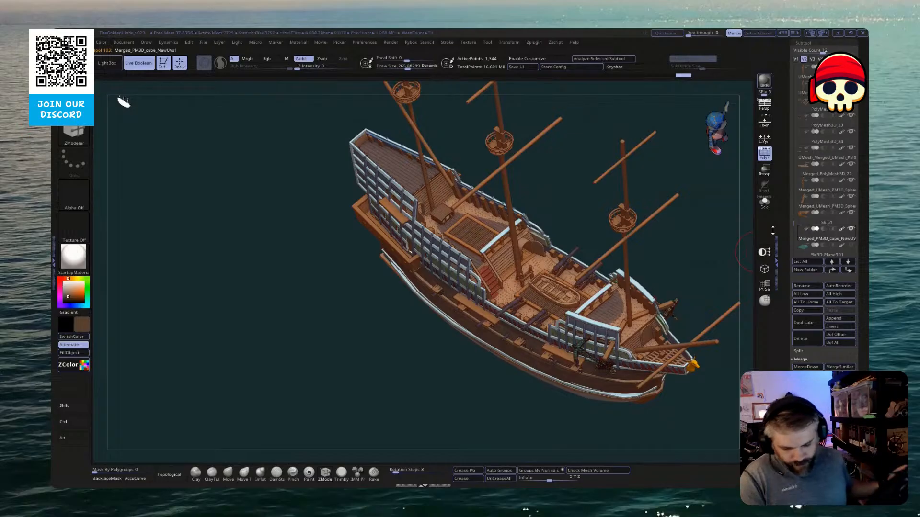
Step through the neighbouring subtools to the main deck piece Merged_PolyMesh3D_22 and hide it
key("Up")
key("Up")
key("Up")
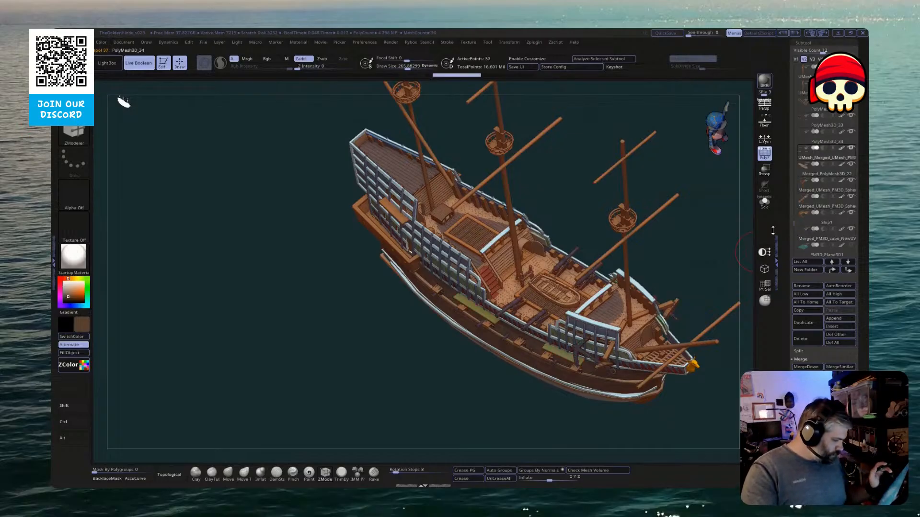
key("Down")
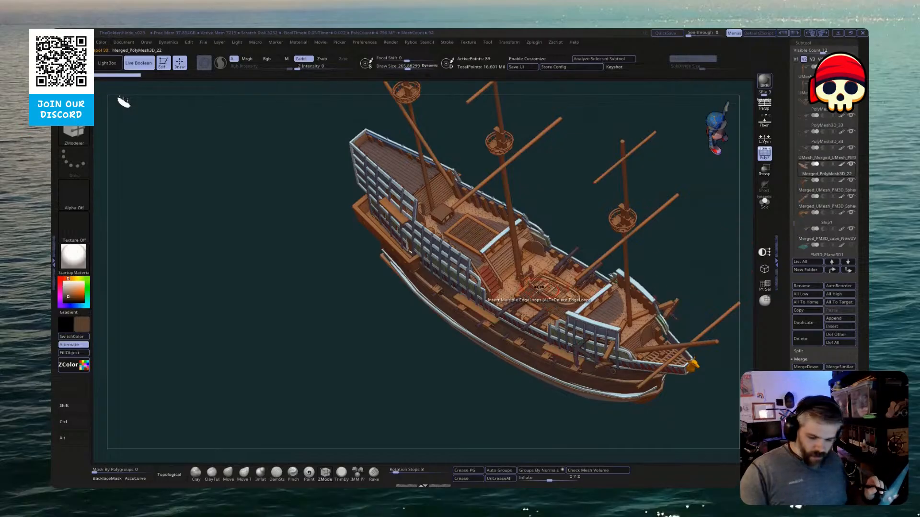
key("w")
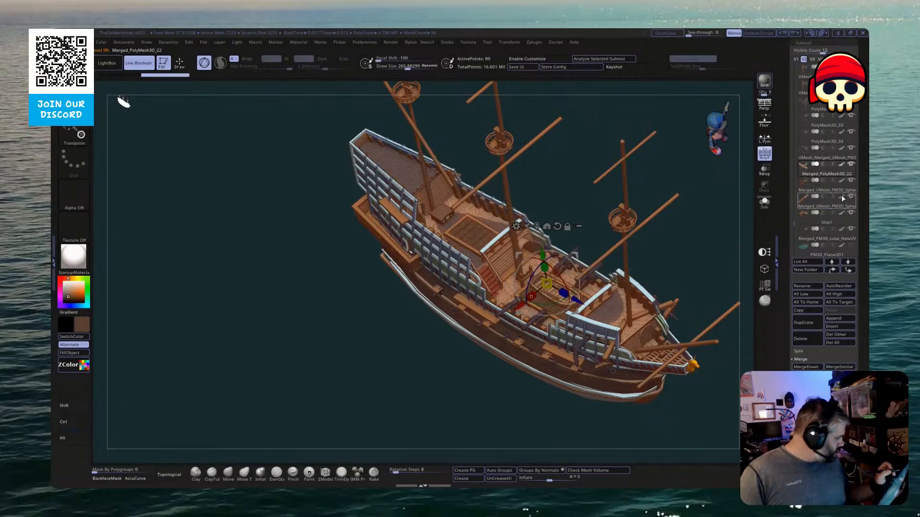
left_click_drag(737, 301, 812, 215)
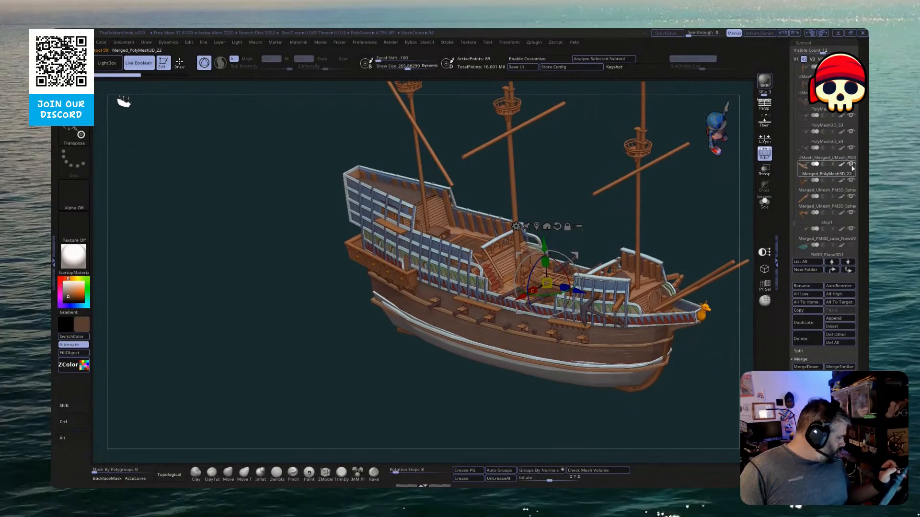
mouse_move(851, 155)
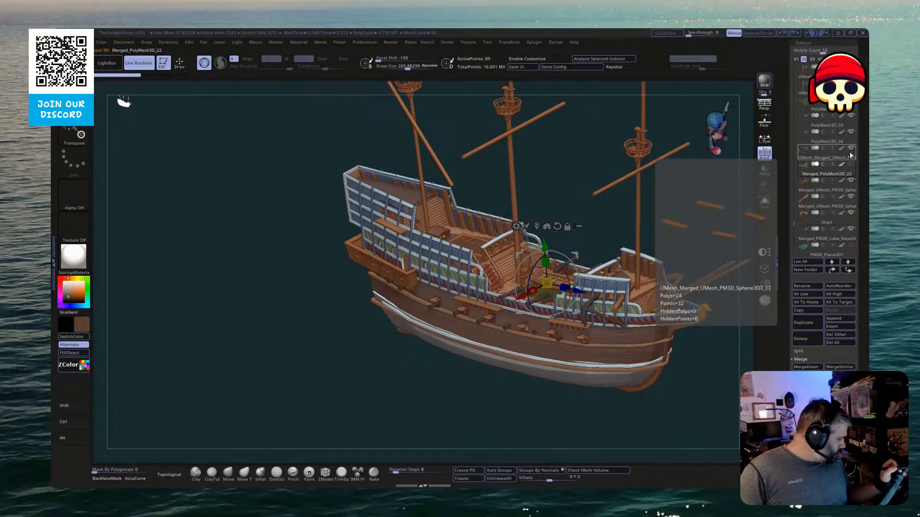
left_click_drag(514, 369, 517, 411)
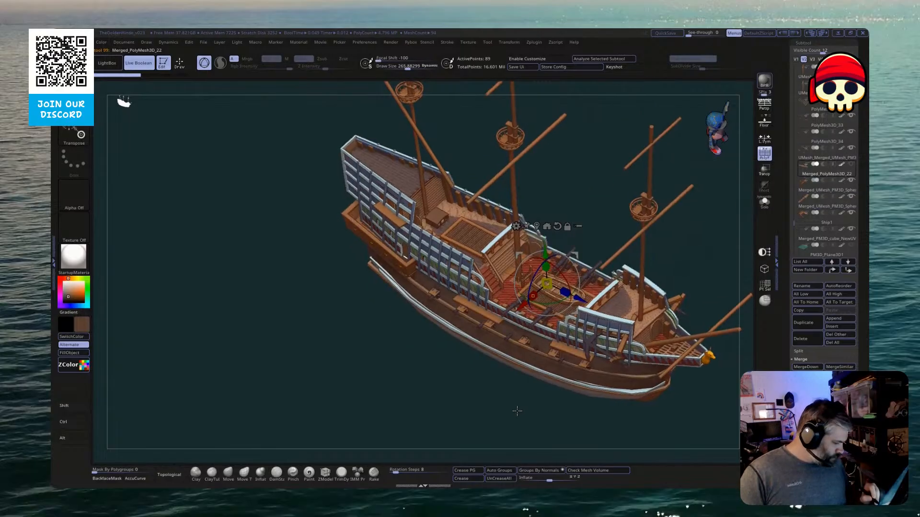
Select the hull-side pieces UMesh_Merged_UMesh_PM3D_Sphere3D7_11, try raising them with the gizmo, and undo the move
left_click(560, 359, "alt")
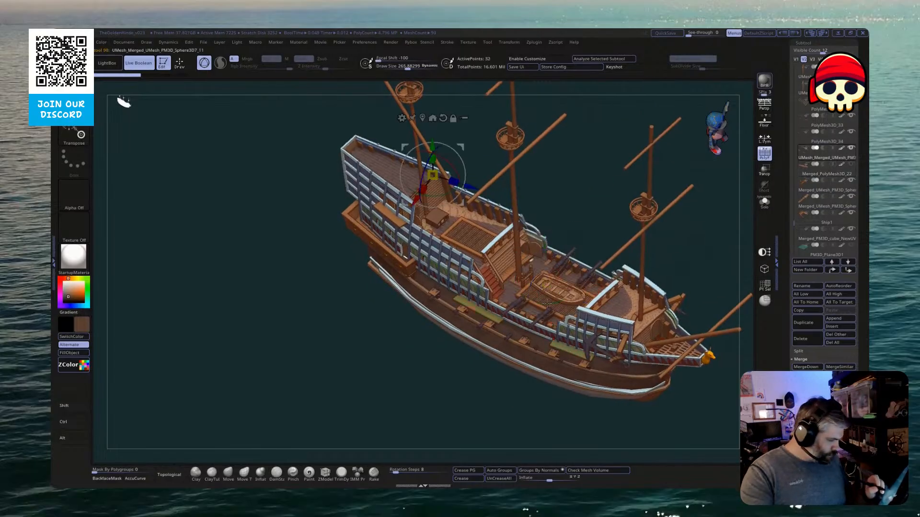
left_click_drag(433, 144, 437, 127)
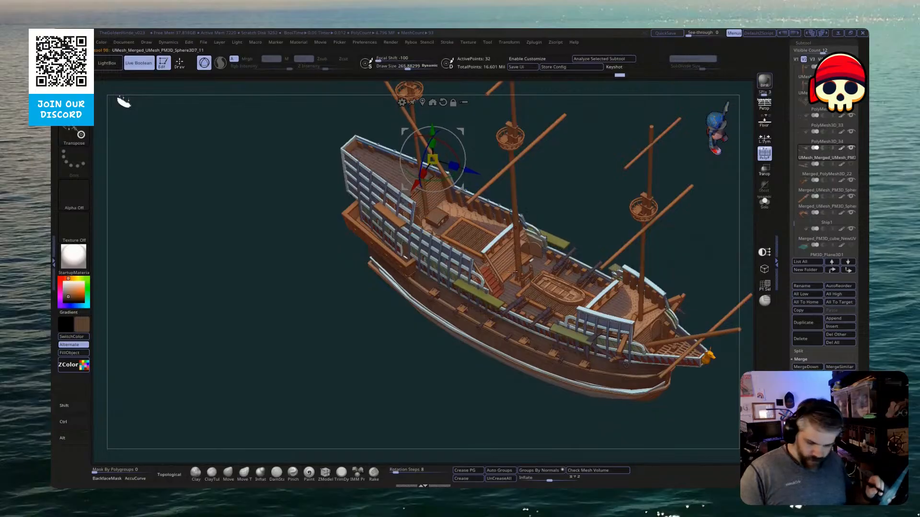
key("ctrl+z")
left_click(538, 369, "alt")
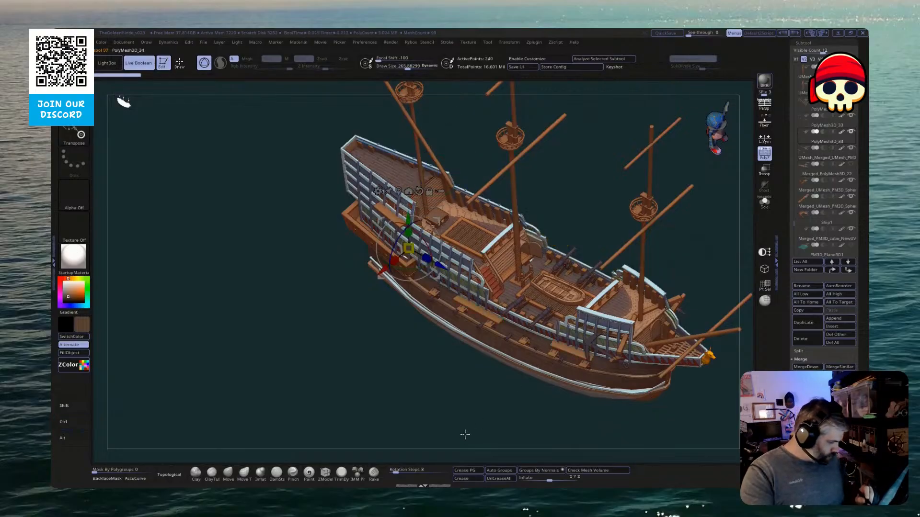
left_click_drag(476, 412, 477, 414)
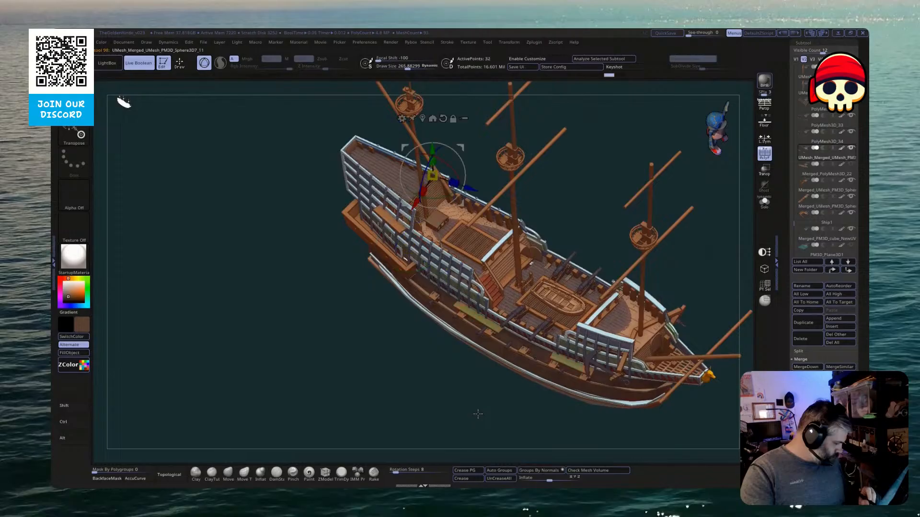
Try moving the PolyMesh3D_33 pieces down off the ship and undo the move
key("Up")
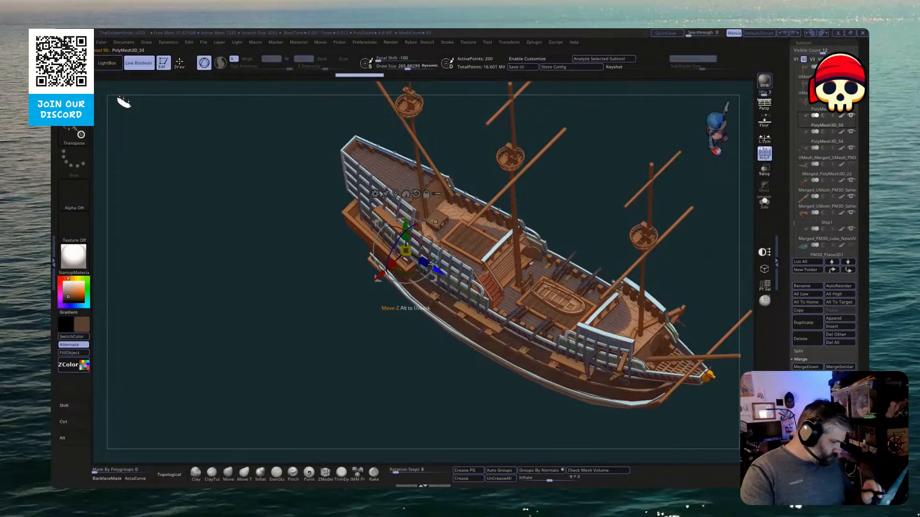
left_click_drag(433, 264, 383, 375)
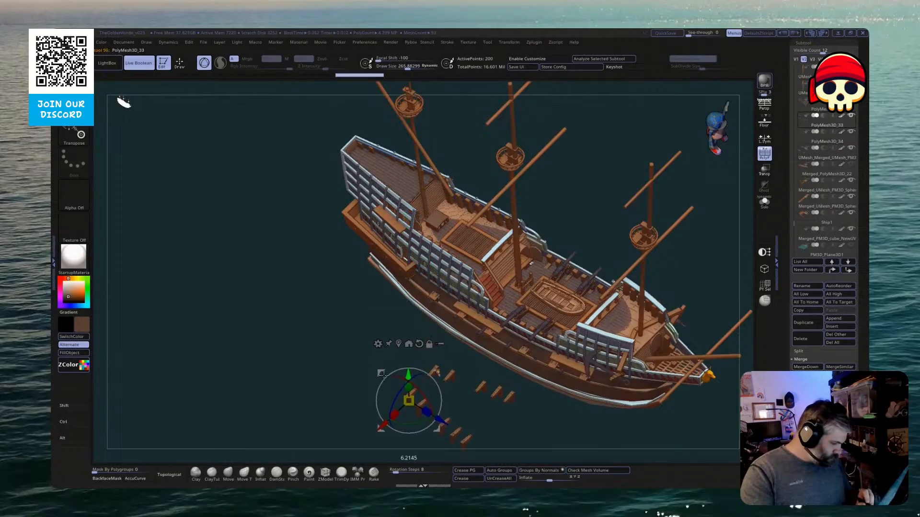
key("ctrl+z")
key("ctrl+z")
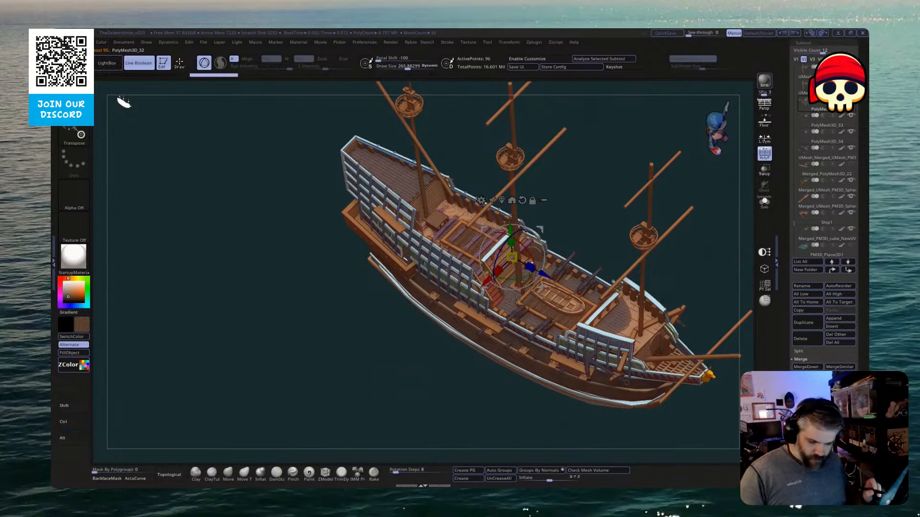
Step up through the subtools from PolyMesh3D_32 to the Merged_PolyMesh3D_23 area, examining which ship part each one highlights
key("ctrl+z")
key("ctrl+z")
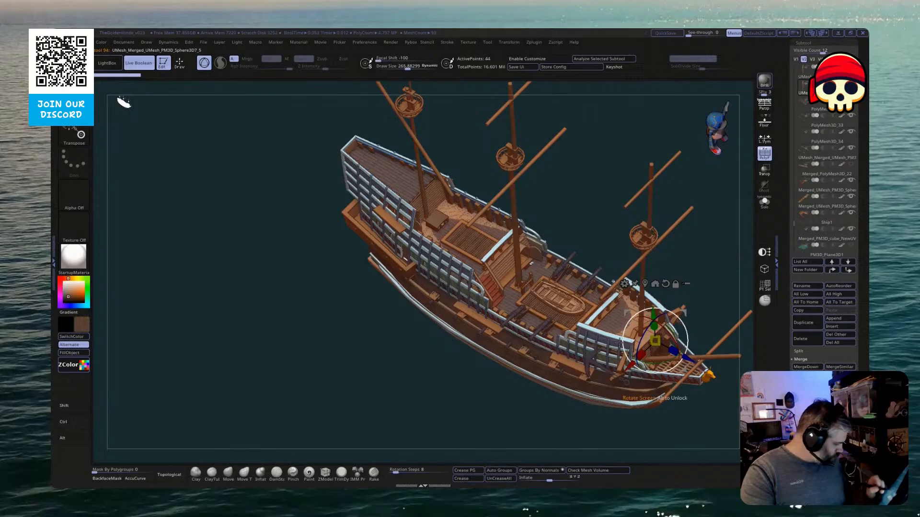
key("ctrl+z")
key("ctrl+z")
key("ctrl+z")
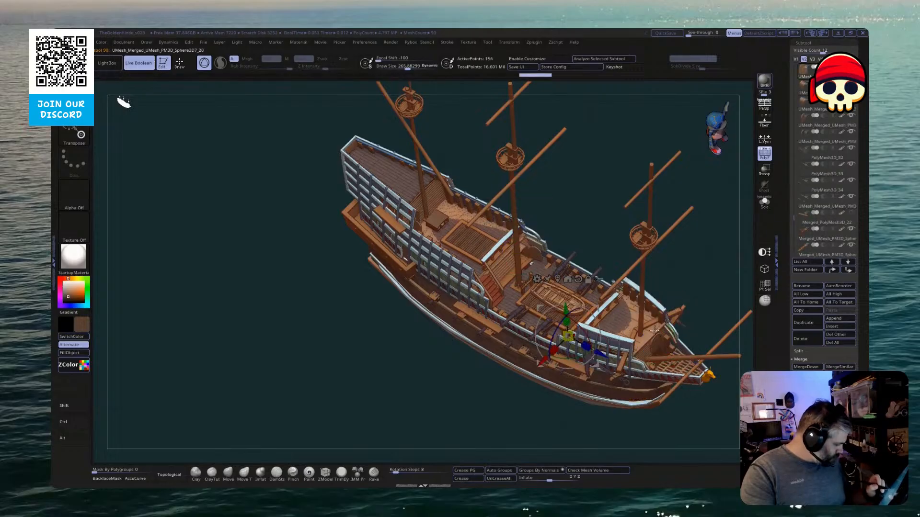
key("ctrl+z")
key("ctrl+z")
key("ctrl+z")
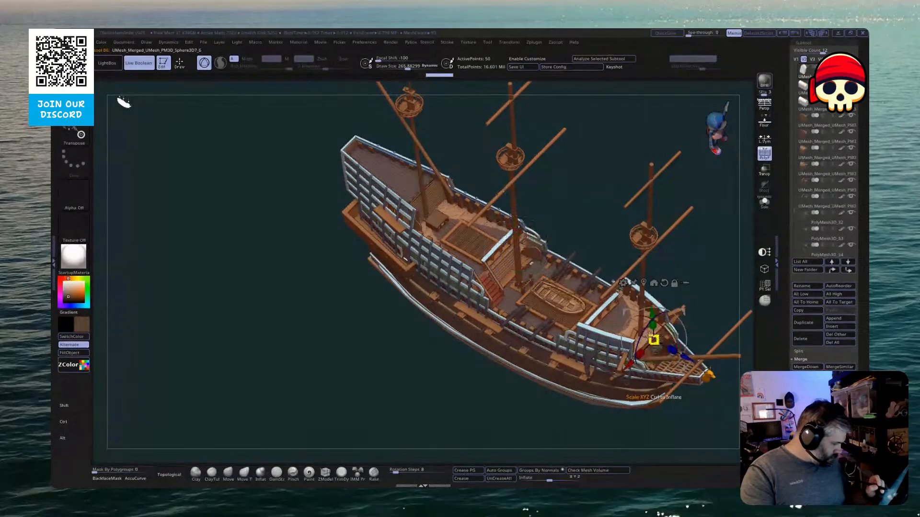
left_click(663, 330, "alt")
key("Up")
key("Up")
key("Up")
key("Up")
key("Up")
key("Up")
key("Up")
key("Up")
key("Up")
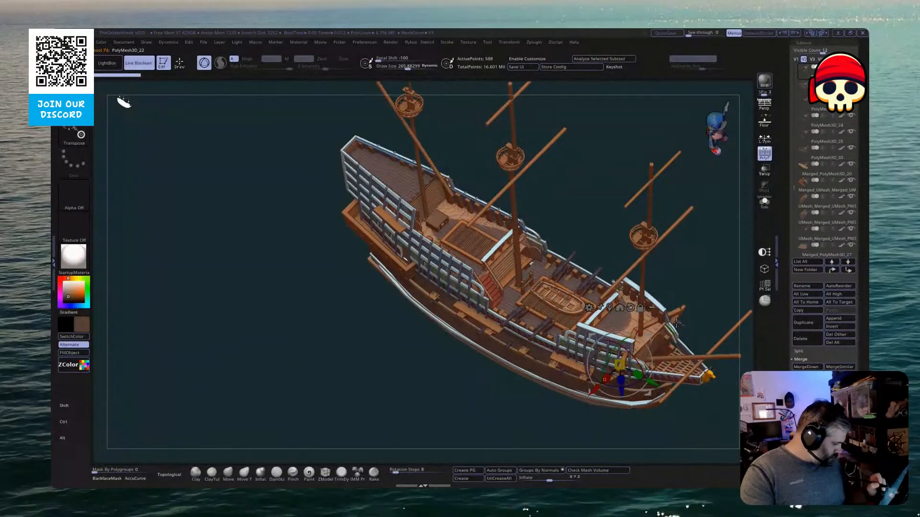
key("Up")
key("Up")
key("Up")
key("Up")
key("Up")
key("Up")
key("Up")
key("Up")
key("Up")
key("Up")
key("Up")
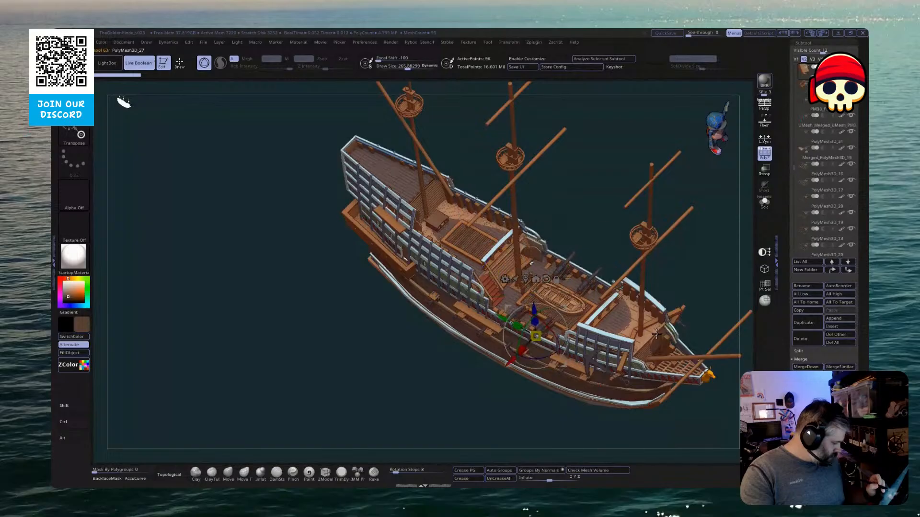
key("Up")
key("Up")
key("Up")
key("Up")
key("Up")
key("Up")
key("Up")
key("Up")
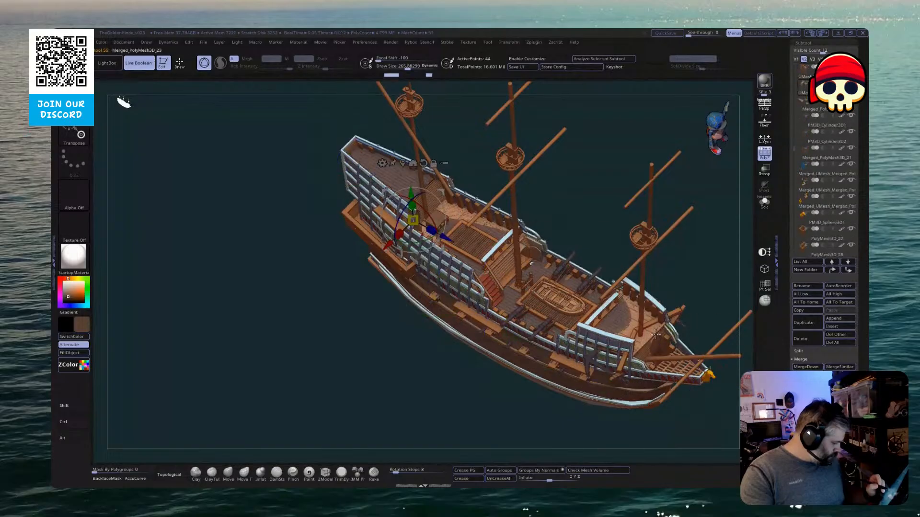
Try raising the upper deck planking Merged_PolyMesh3D_23 above the ship and undo the move
key("Down")
left_click_drag(613, 298, 613, 260)
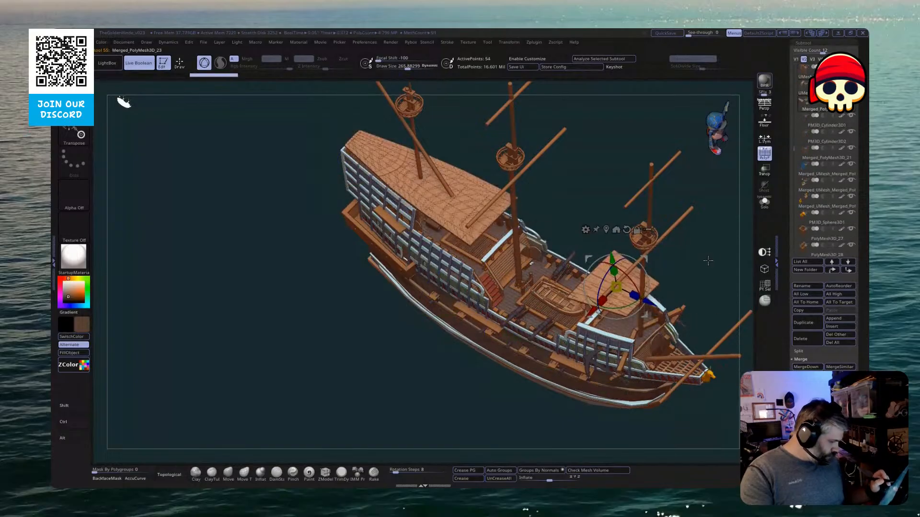
key("ctrl+z")
Return to Draw mode, select the Frame2 ribs that poke through the hull's underside, and hide that subtool
left_click_drag(697, 265, 699, 288)
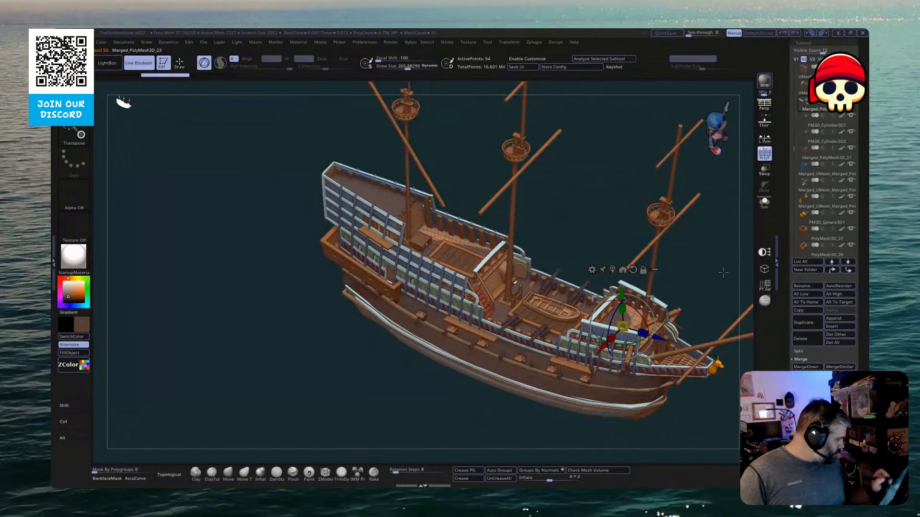
left_click_drag(677, 217, 569, 273)
left_click_drag(455, 395, 511, 381)
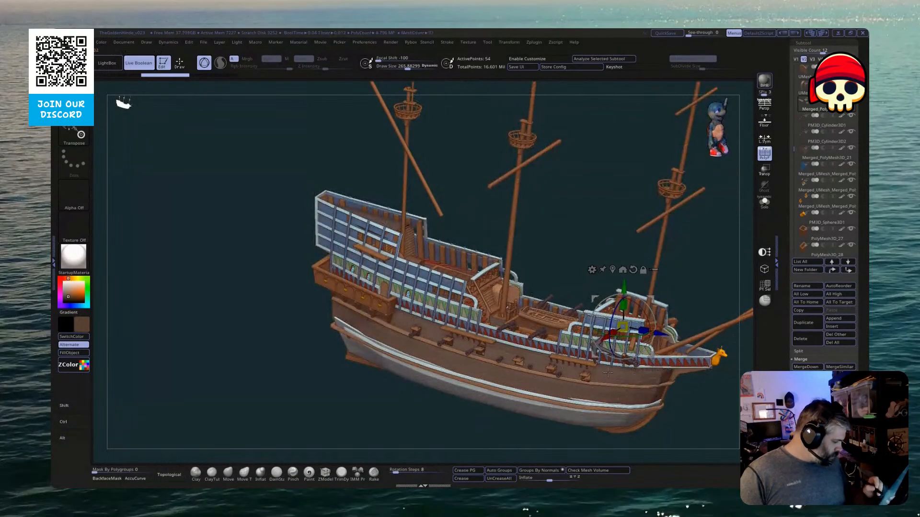
mouse_move(607, 373)
left_mouse_down()
mouse_move(623, 302)
mouse_move(594, 326)
left_mouse_up()
key("q")
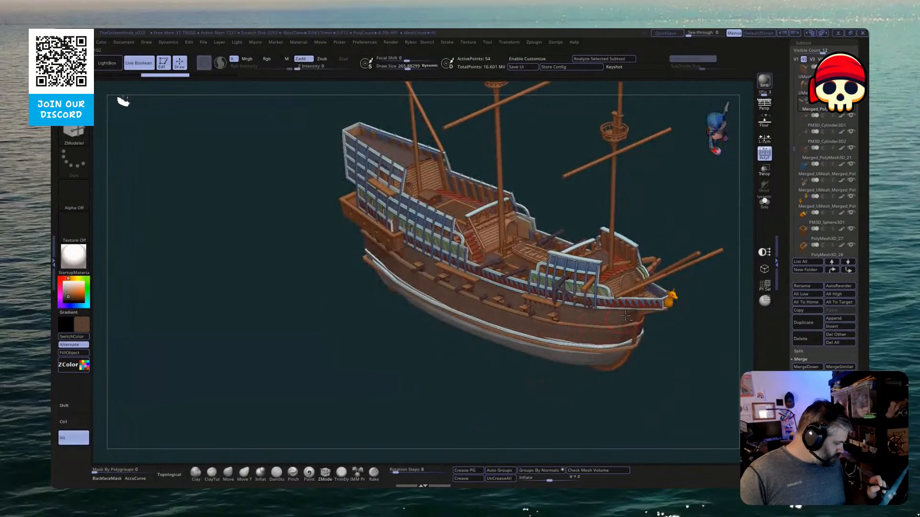
left_click_drag(623, 315, 715, 231)
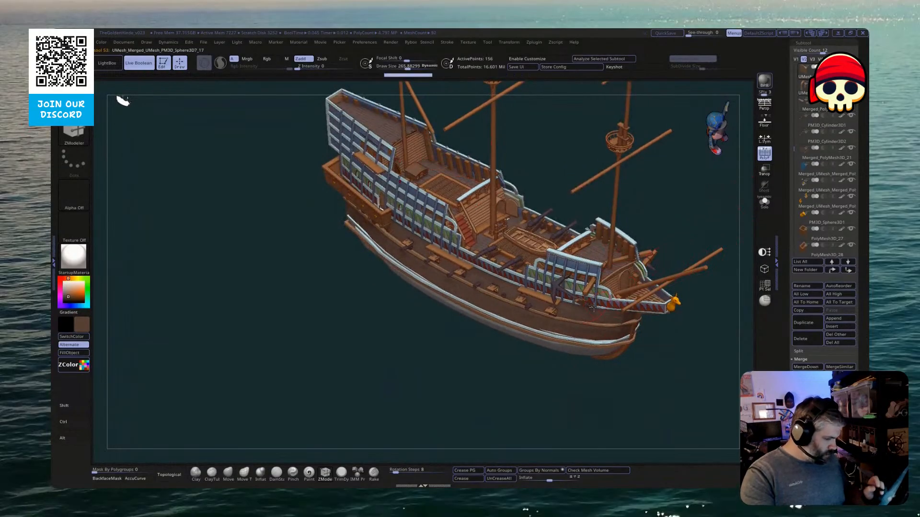
left_click(563, 344, "alt")
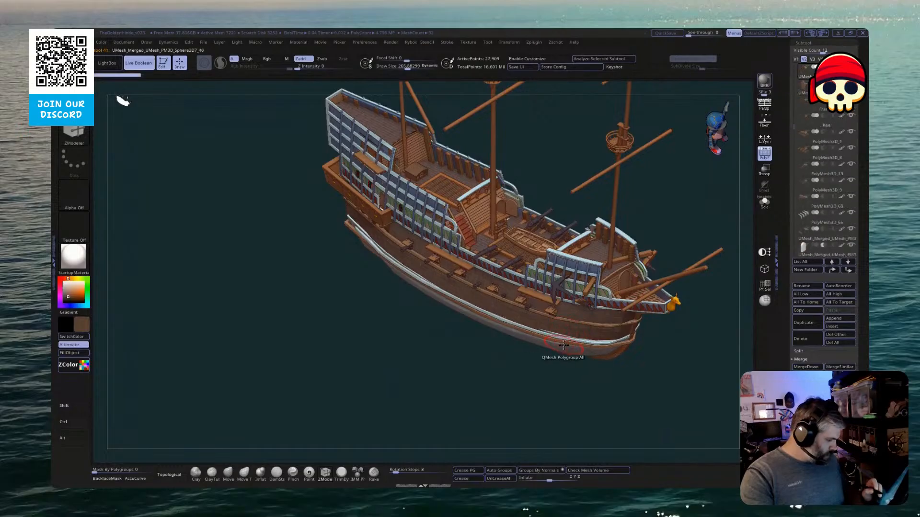
left_click(564, 346, "alt")
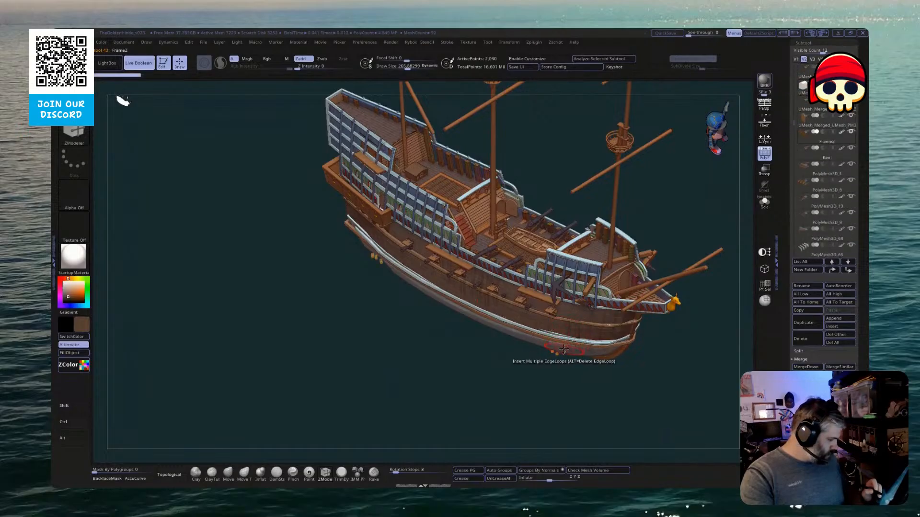
mouse_move(854, 135)
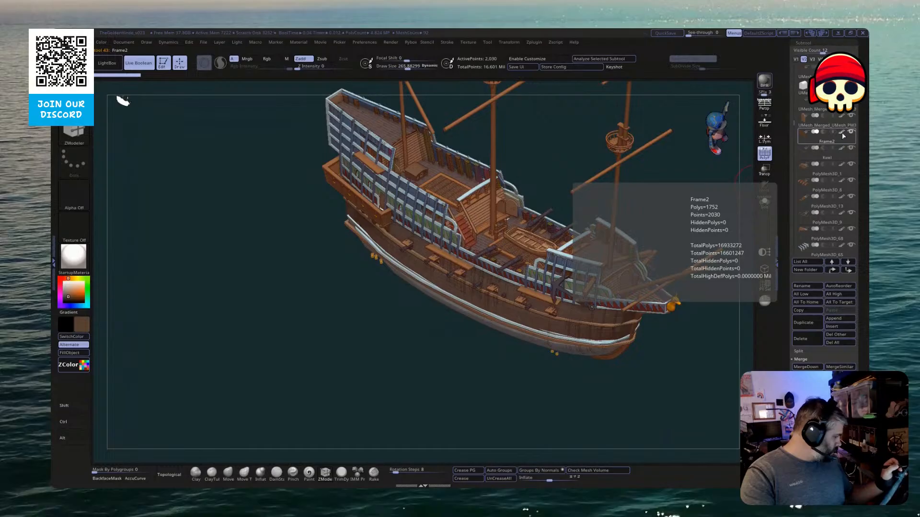
left_click_drag(576, 388, 569, 395)
Step between Frame2 and the subtools above it, examining which parts of the hull each one covers
key("Up")
key("Up")
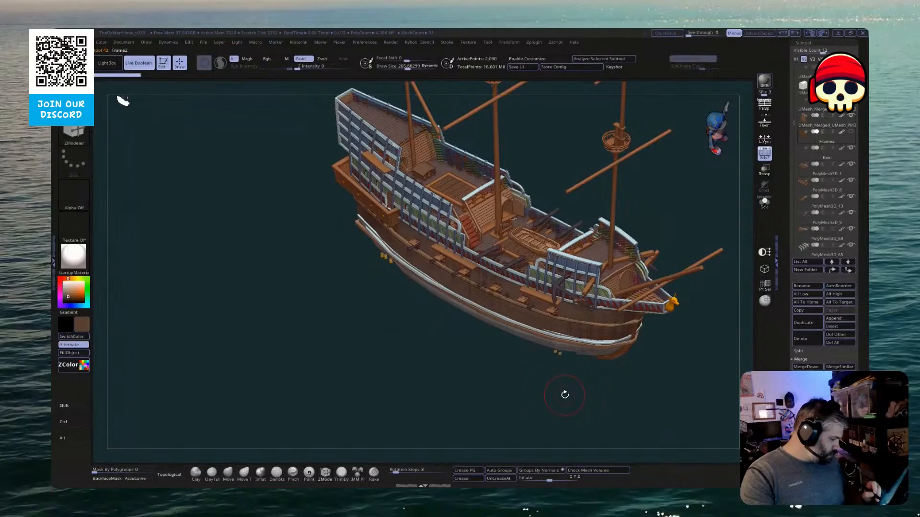
key("Up")
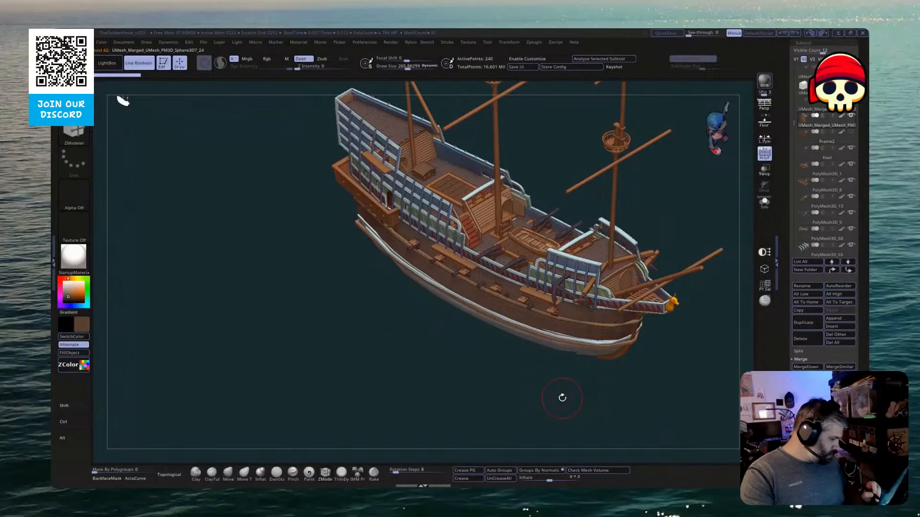
key("Down")
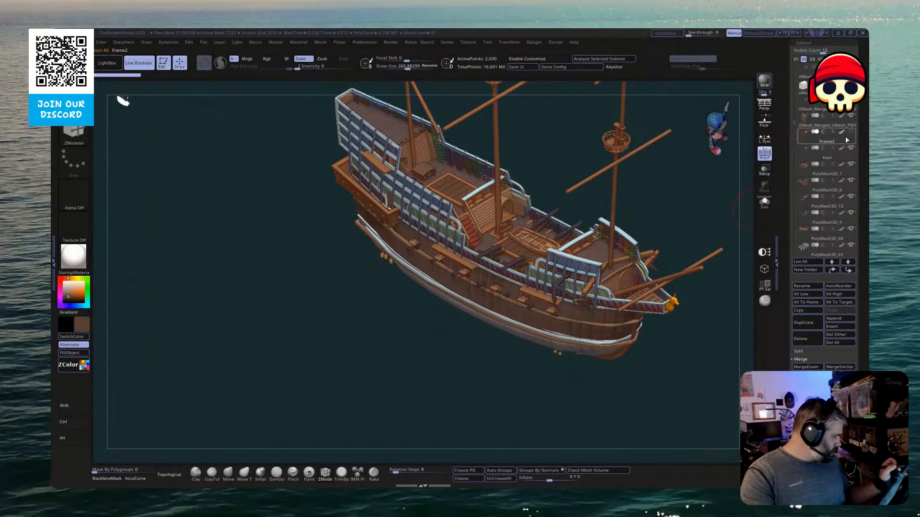
mouse_move(848, 139)
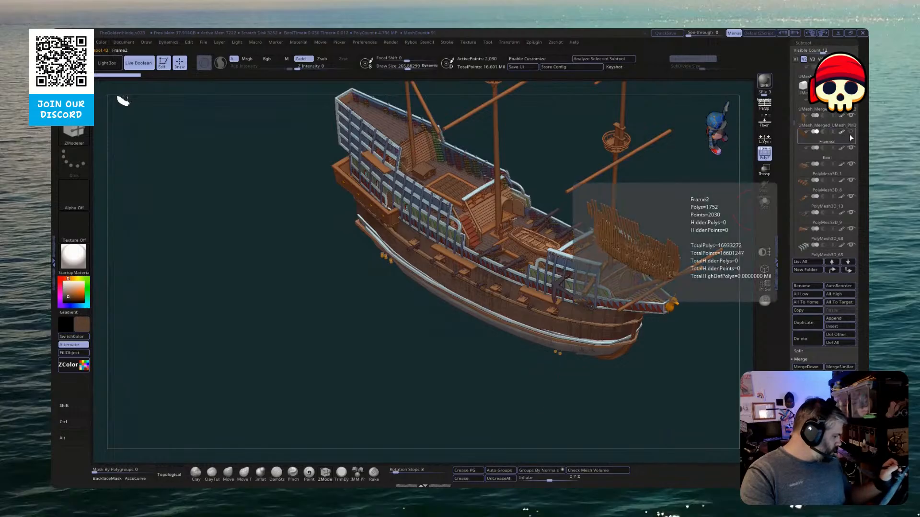
key("Up")
key("Up")
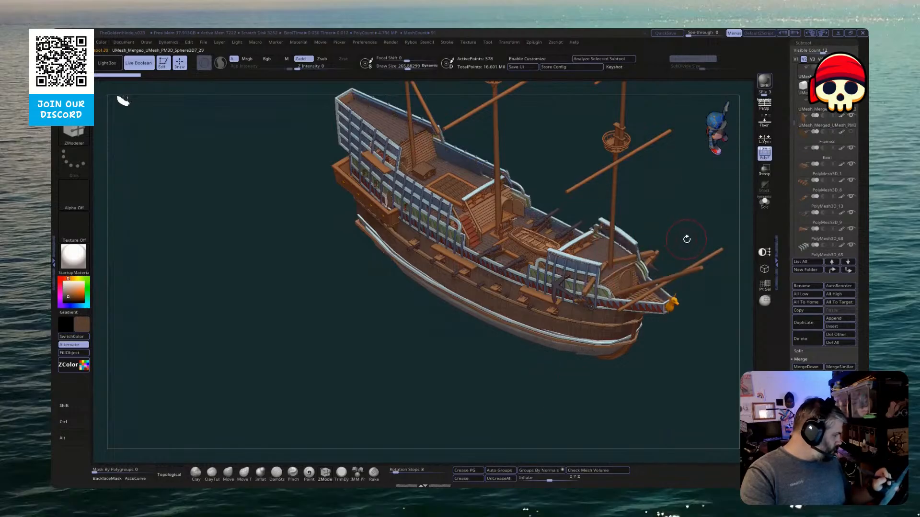
key("Up")
key("Up")
key("Up")
key("Up")
key("Up")
key("Down")
key("Down")
key("Down")
key("Down")
key("Down")
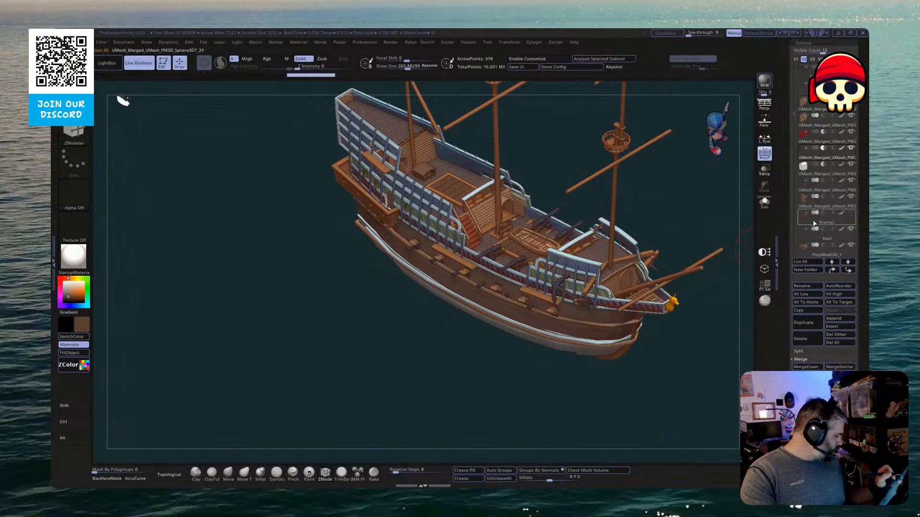
Select the hidden Frame2 subtool and permanently delete it
left_click(813, 223)
left_click(807, 339)
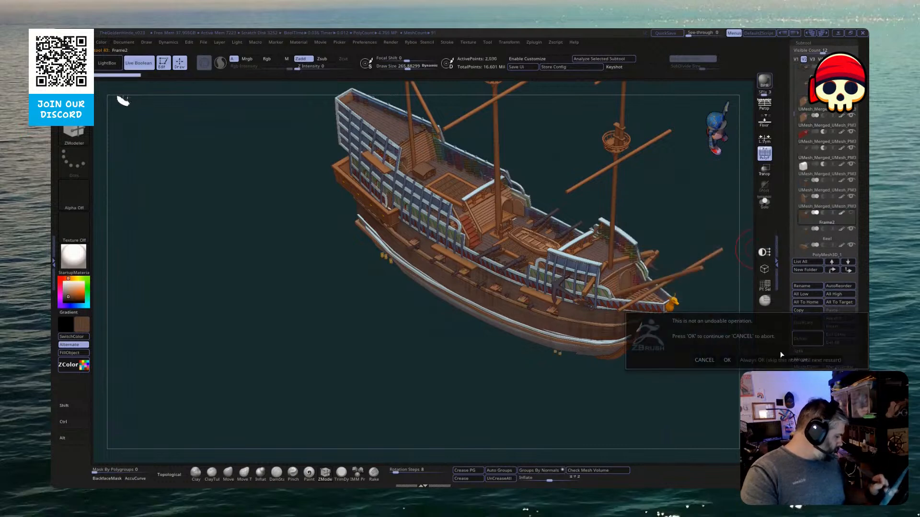
left_click(727, 360)
Step up through the remaining subtools to Outer_hull4_1, examining the hull part each one highlights
left_click_drag(612, 404, 598, 405)
key("Up")
key("Up")
key("Up")
key("Up")
key("Up")
key("Up")
key("Up")
key("Up")
key("Up")
key("Up")
key("Up")
key("Up")
key("Up")
key("Up")
key("Up")
key("Up")
key("Up")
key("Up")
key("Up")
key("Up")
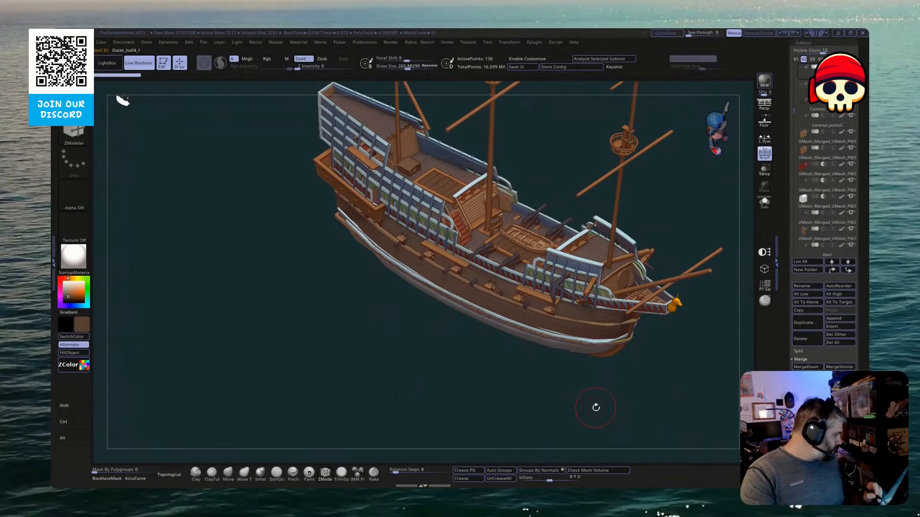
Step up through the subtools from Outer_hull4_1 to PolyMesh3D_55, examining the ship part each one highlights
key("Up")
key("Up")
key("Up")
key("Up")
key("Up")
key("Up")
key("Up")
key("Up")
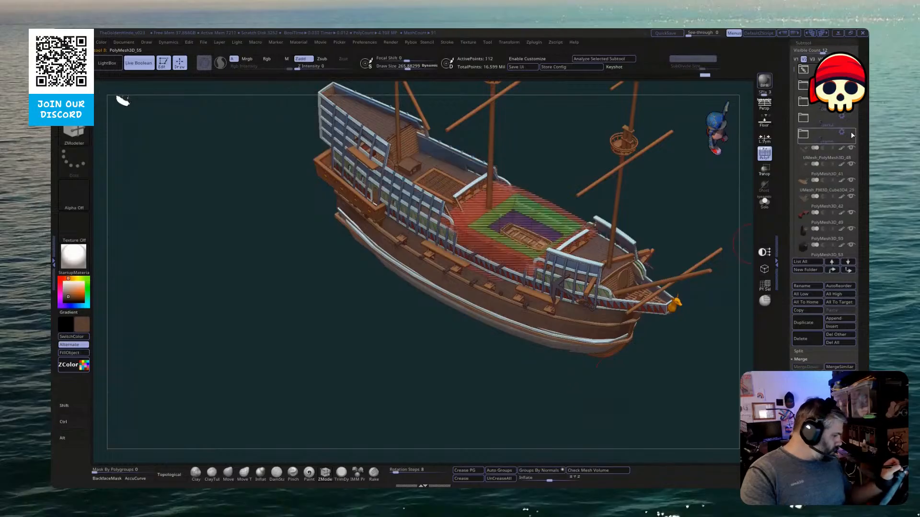
left_click_drag(685, 307, 650, 350)
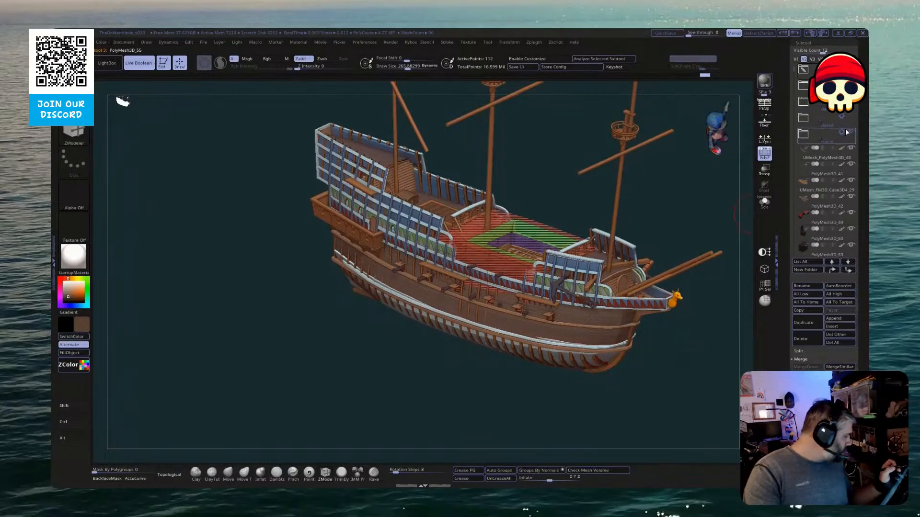
Select the Merged_PolyMesh3D_28 subtool and hide the Frame_Railing1 hull planking
left_click_drag(793, 71, 796, 98)
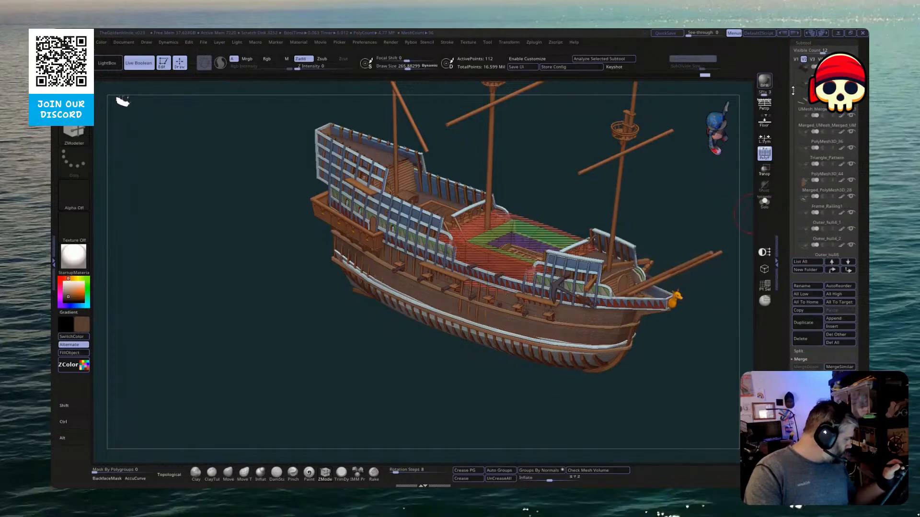
mouse_move(819, 158)
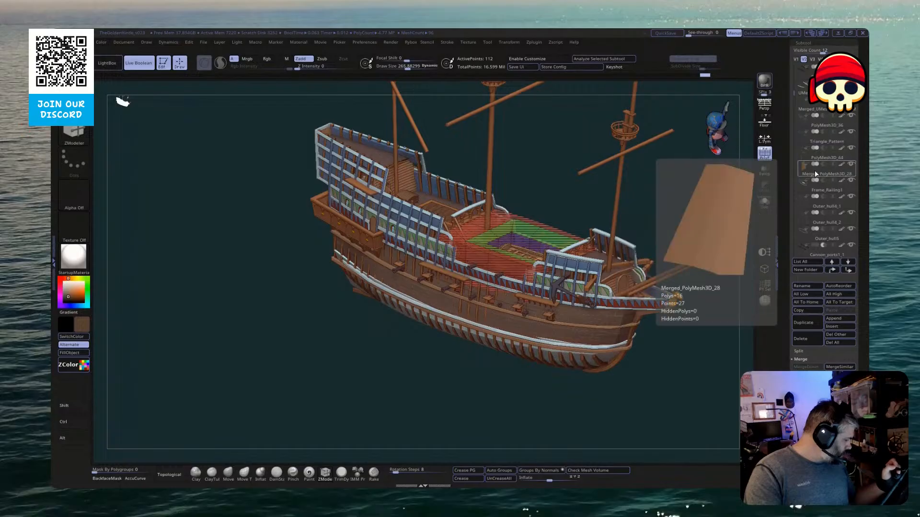
left_click(815, 173)
left_click_drag(698, 268, 740, 199)
mouse_move(811, 190)
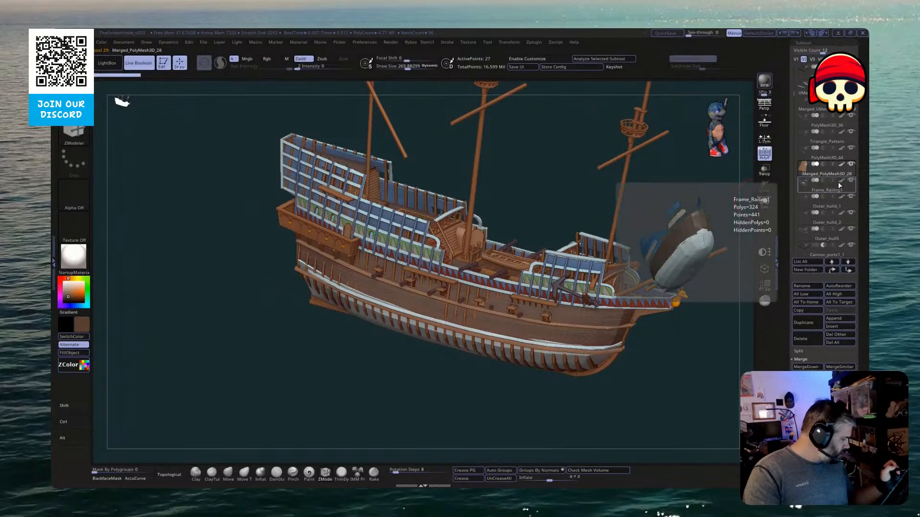
left_click_drag(717, 210, 740, 201)
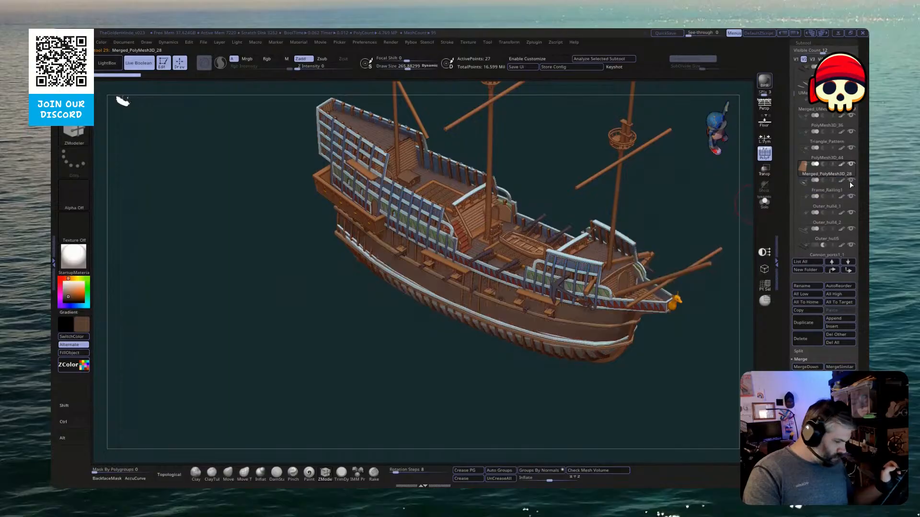
mouse_move(851, 185)
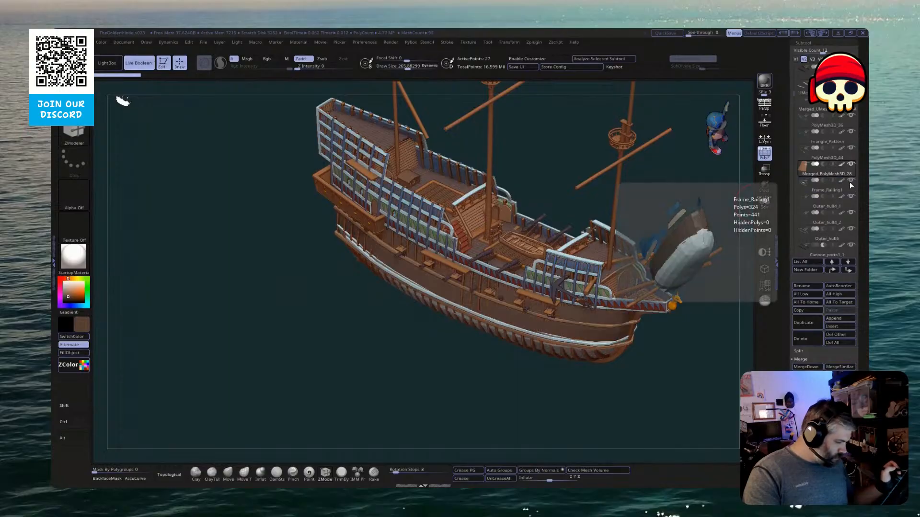
left_click_drag(704, 364, 696, 330)
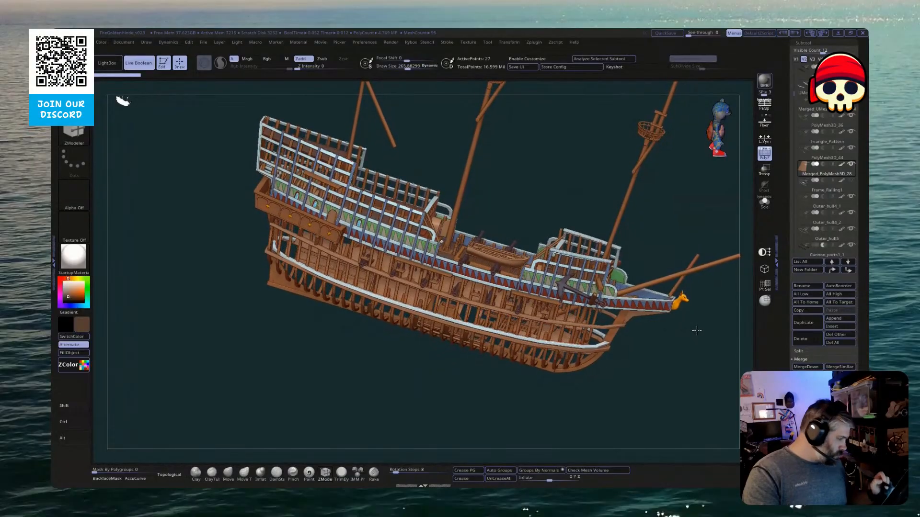
Select Frame1_2 in the frame folder, narrow its upper half lengthwise to about 0.93 using a mask, and shift it slightly along the ship
scroll(805, 166, "up", 5)
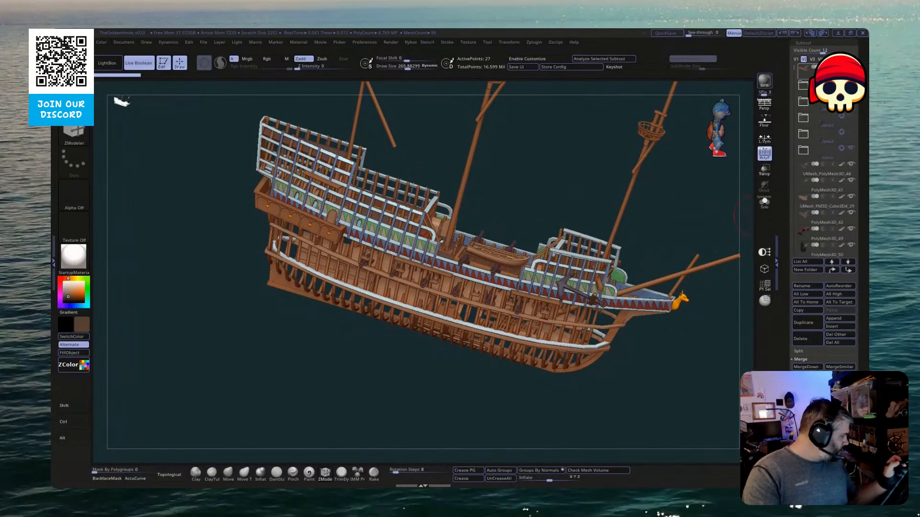
left_click(833, 154)
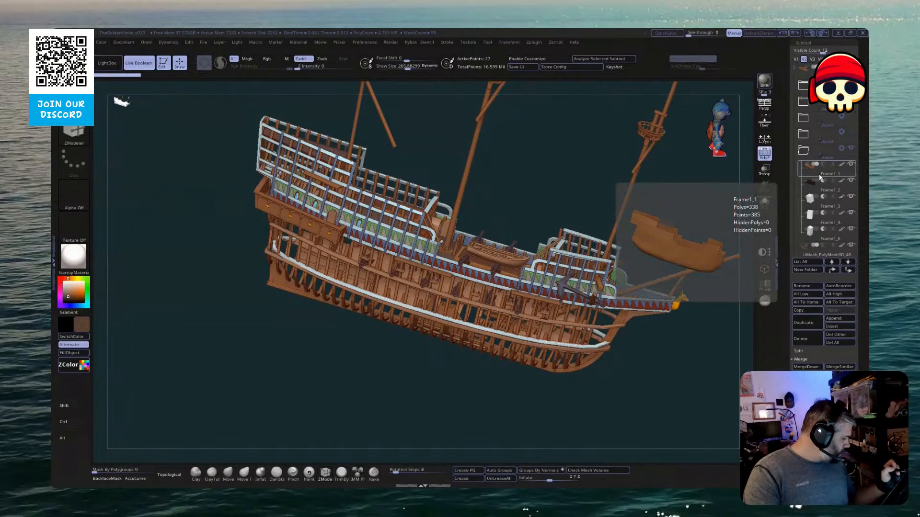
left_click(819, 190)
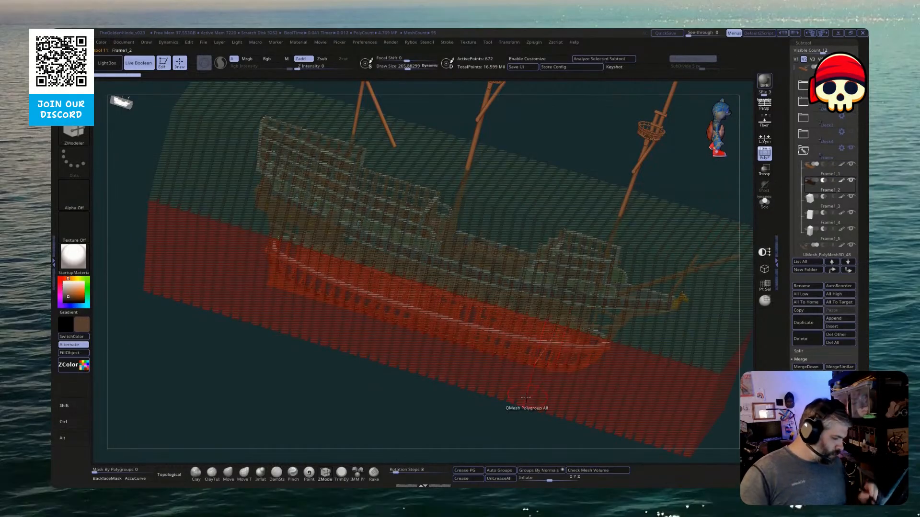
left_click_drag(503, 400, 431, 404)
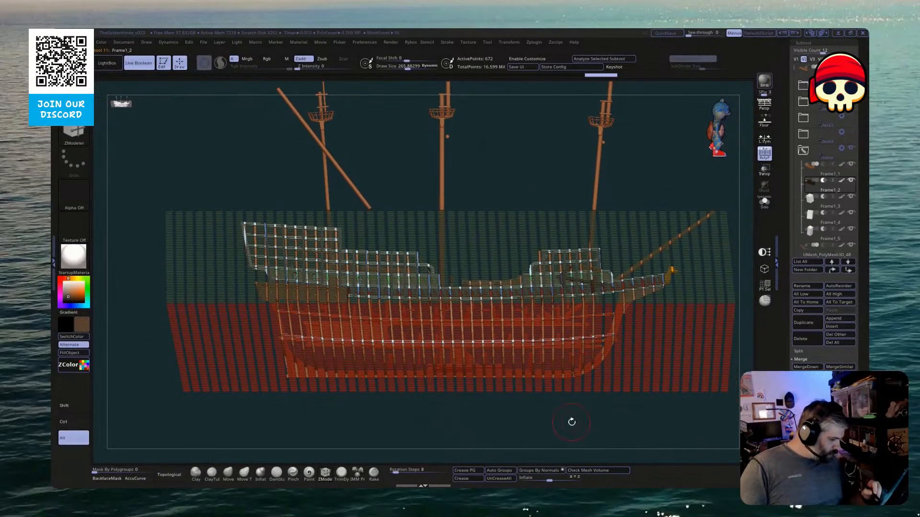
left_click_drag(570, 421, 536, 401, "alt")
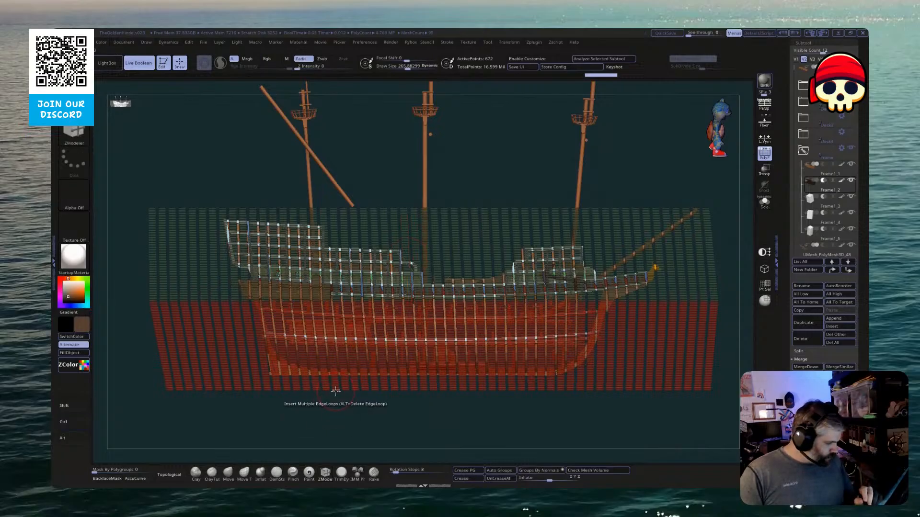
mouse_move(335, 396)
left_mouse_down()
mouse_move(339, 409)
mouse_move(341, 403)
left_mouse_up()
key("ctrl")
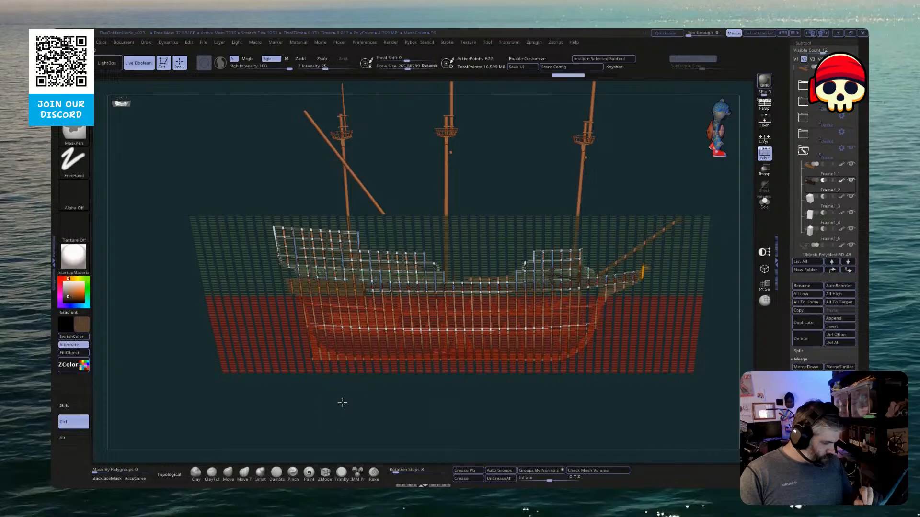
mouse_move(372, 402)
left_mouse_down()
mouse_move(378, 422)
mouse_move(378, 403)
mouse_move(397, 399)
left_mouse_up()
key("w")
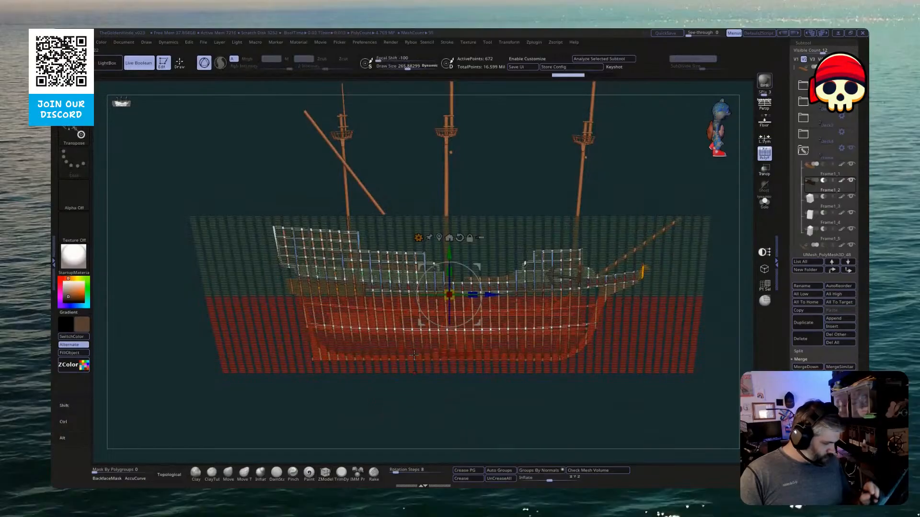
left_click_drag(163, 175, 719, 243, "ctrl")
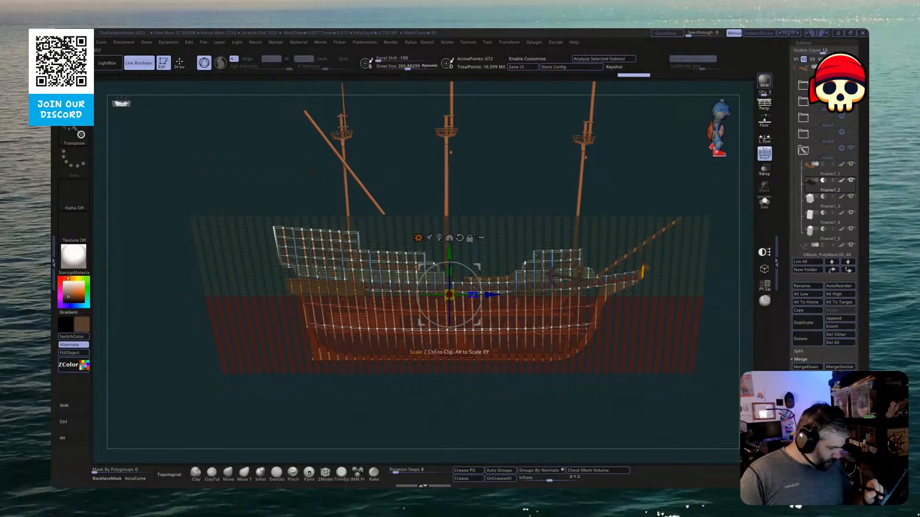
left_click_drag(473, 294, 463, 291)
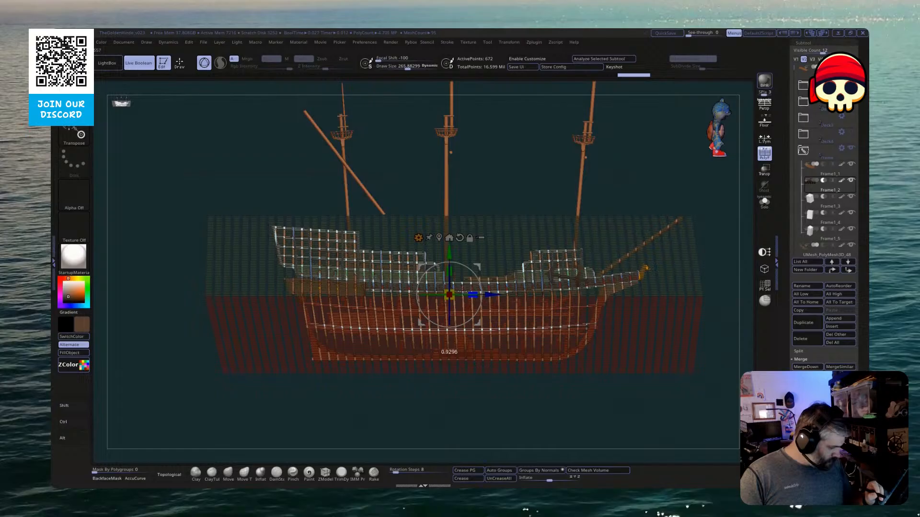
left_click_drag(493, 295, 495, 295)
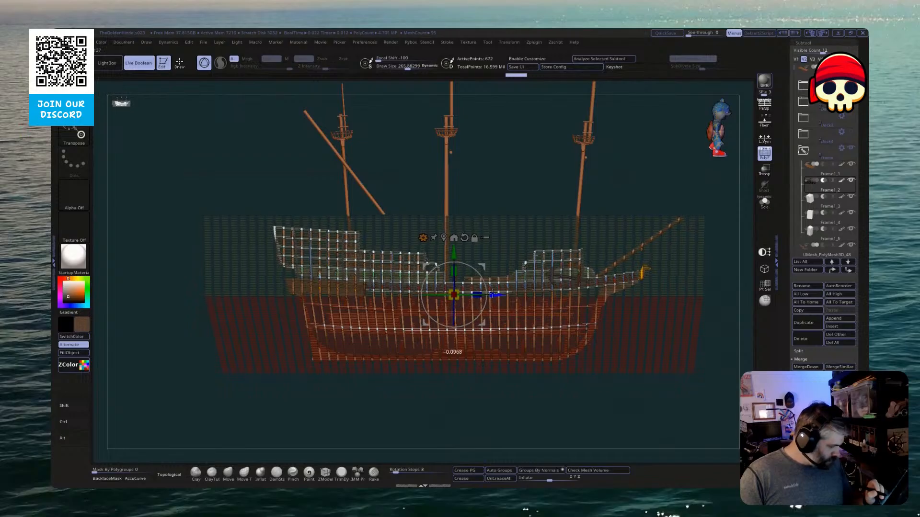
Turn off the polyframe display, return to Draw mode to check the ship's ribs, and select the Frame1_1 subtool
left_click_drag(456, 412, 493, 434)
left_click(765, 154)
key("q")
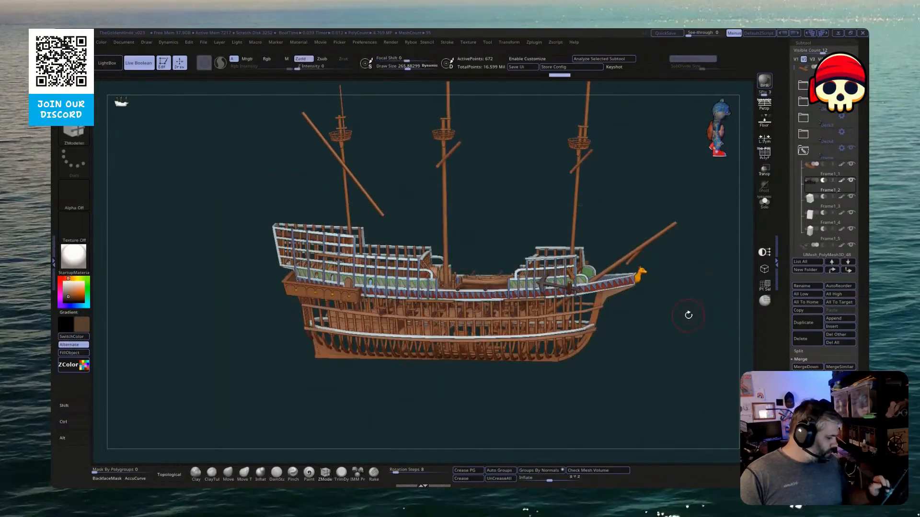
mouse_move(688, 315)
left_mouse_down()
mouse_move(694, 346)
mouse_move(675, 369)
mouse_move(681, 332)
mouse_move(660, 369)
mouse_move(714, 268)
left_mouse_up()
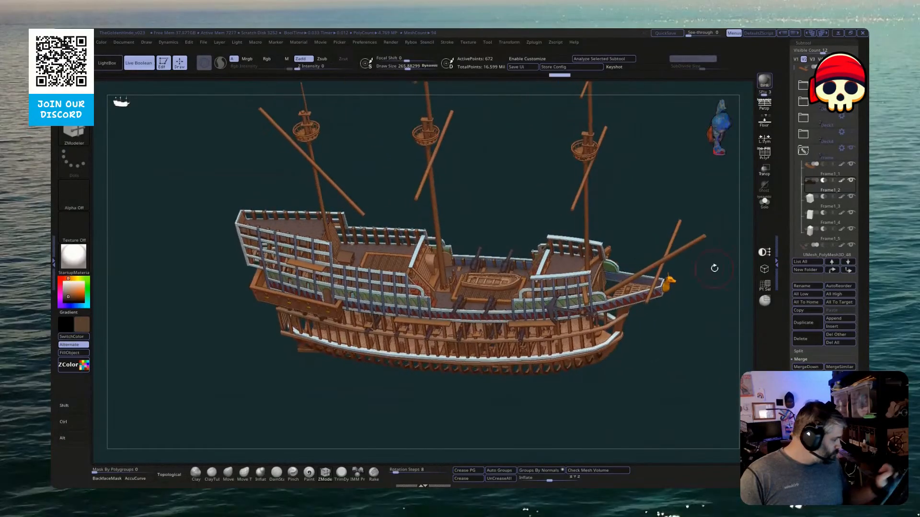
left_click(811, 176)
Select the window pane subtool at the stern, mask all but the aftmost pane, and move that pane slightly aft
left_click_drag(411, 402, 424, 222)
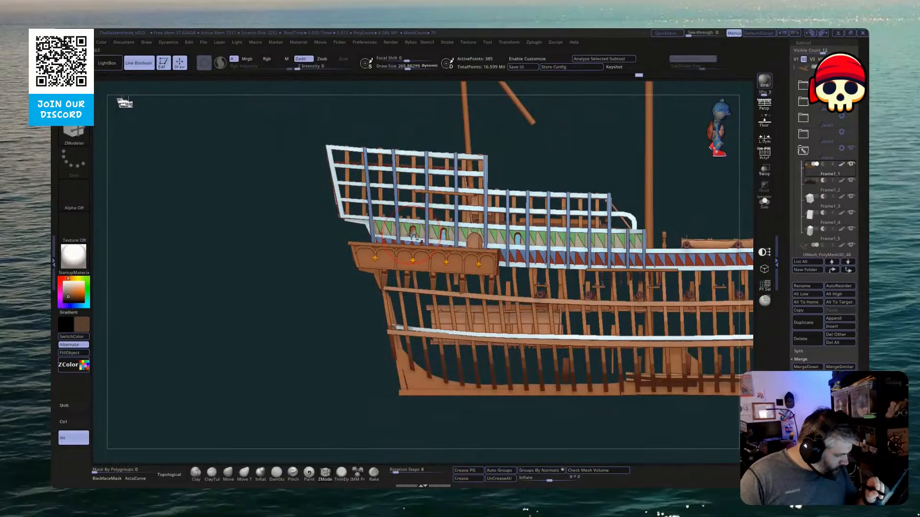
left_click(413, 233, "alt")
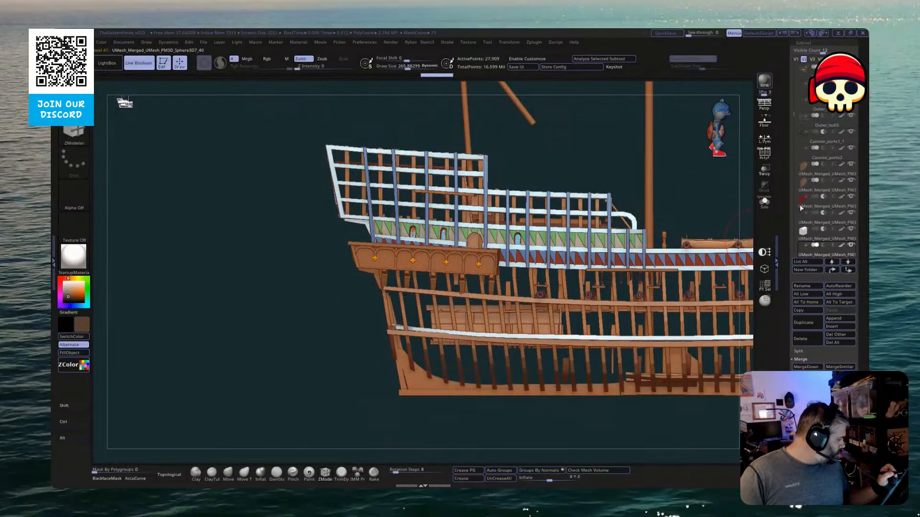
mouse_move(809, 245)
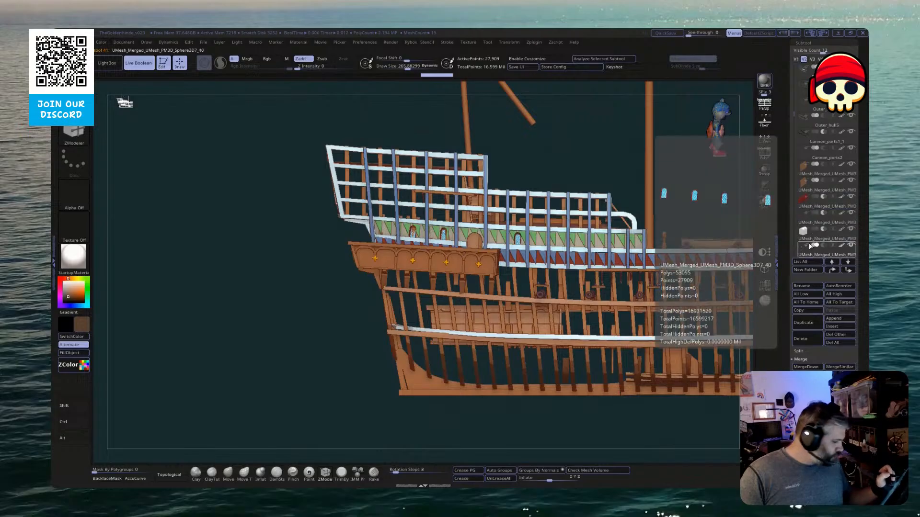
left_click_drag(343, 333, 329, 335, "alt")
left_click_drag(295, 367, 430, 186, "ctrl")
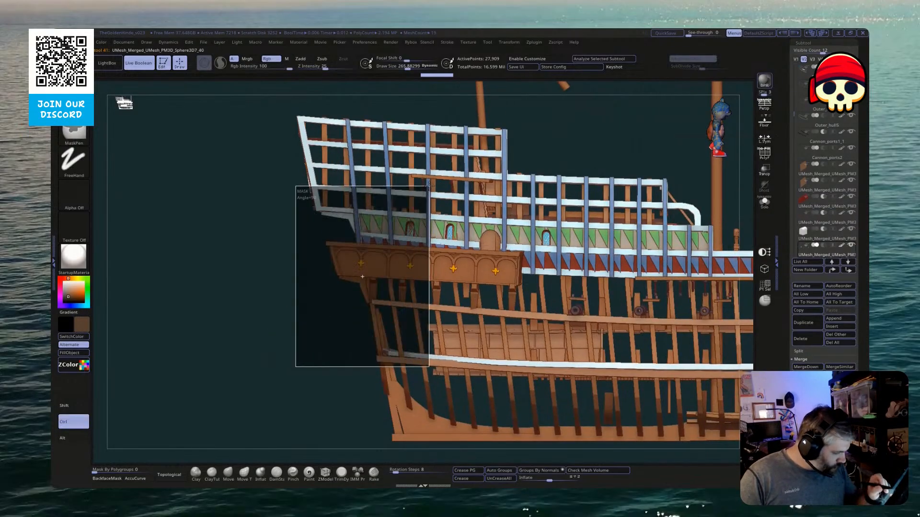
key("w")
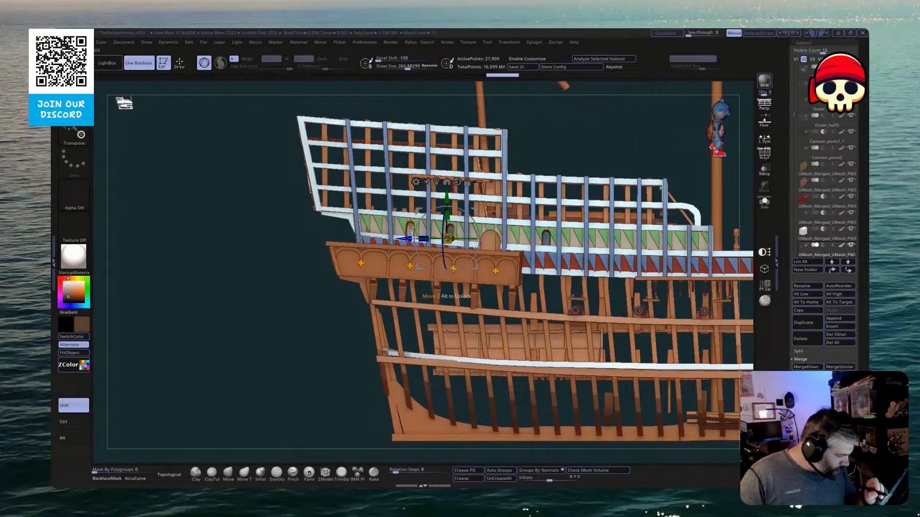
left_click_drag(405, 240, 398, 239)
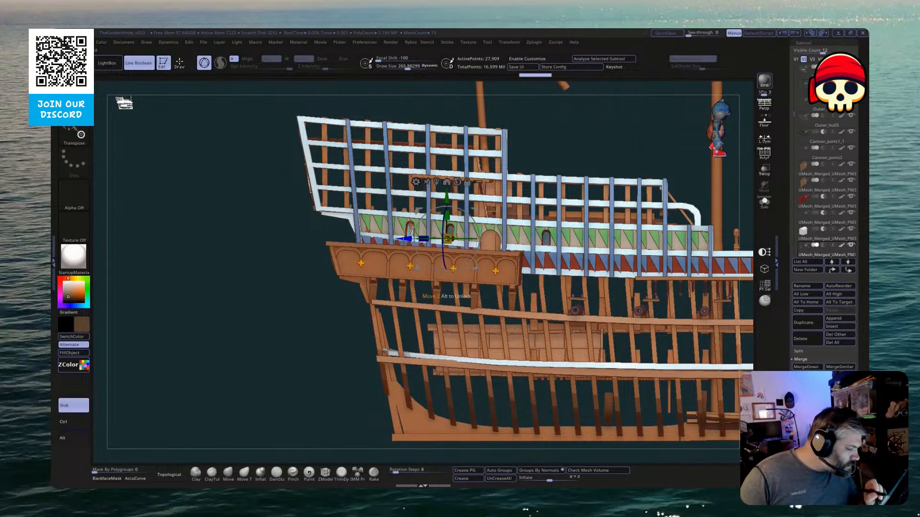
left_click_drag(400, 244, 397, 245, "shift")
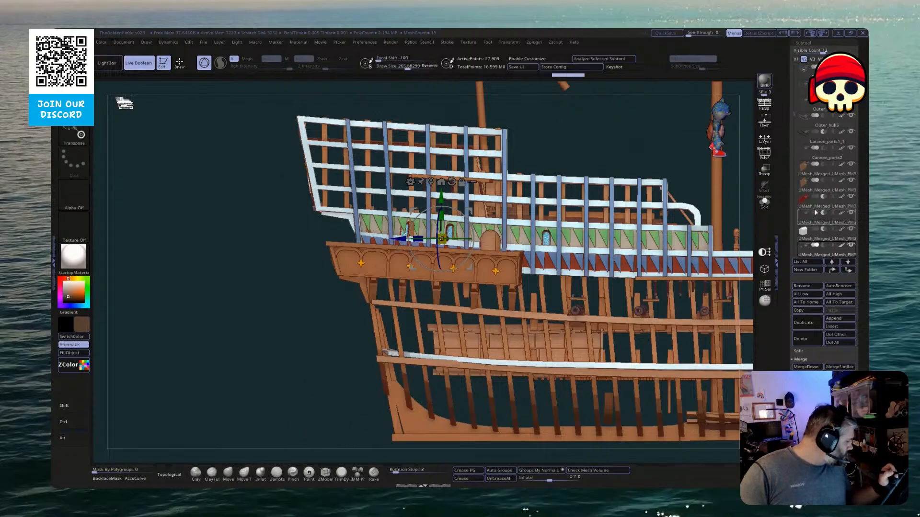
Select the subtool that cuts the aftmost window, shift it slightly aft to match the pane, and return to Draw mode
left_click(809, 223)
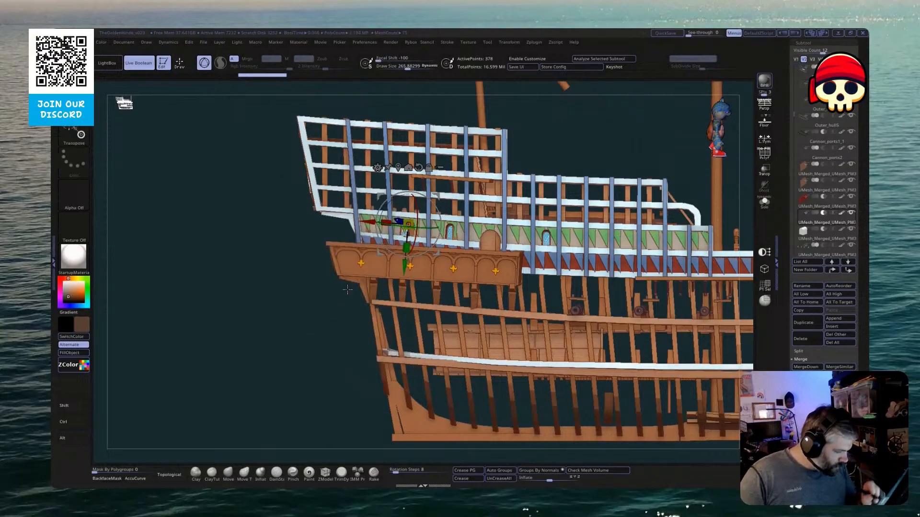
mouse_move(364, 228)
left_mouse_down()
mouse_move(366, 244)
mouse_move(359, 228)
left_mouse_up()
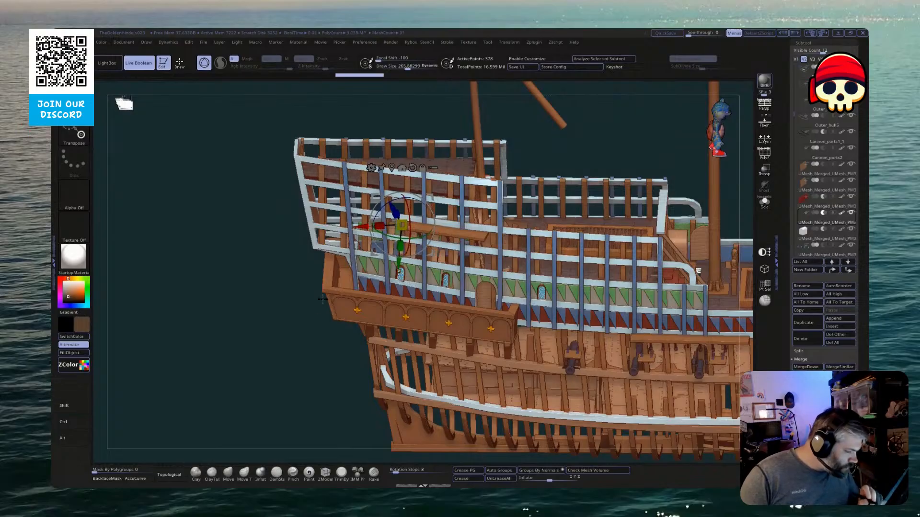
left_click_drag(354, 229, 360, 231, "ctrl")
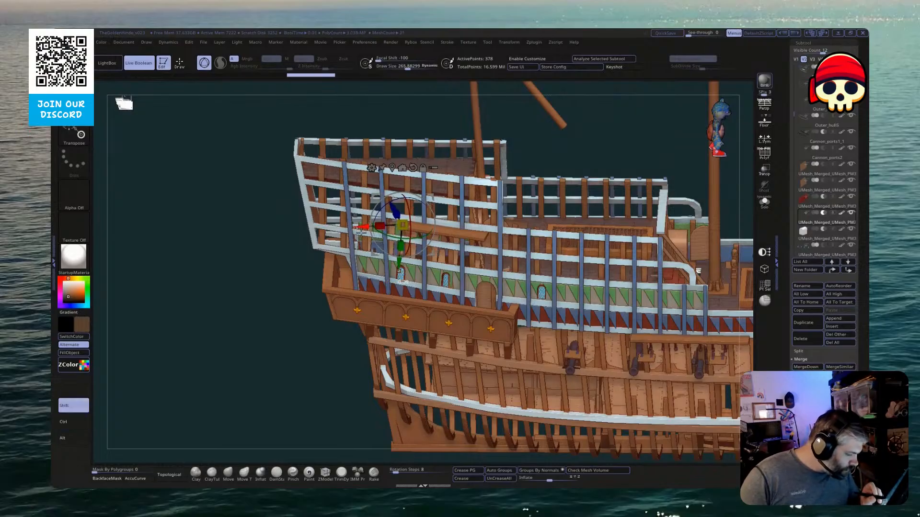
left_click_drag(318, 375, 320, 361)
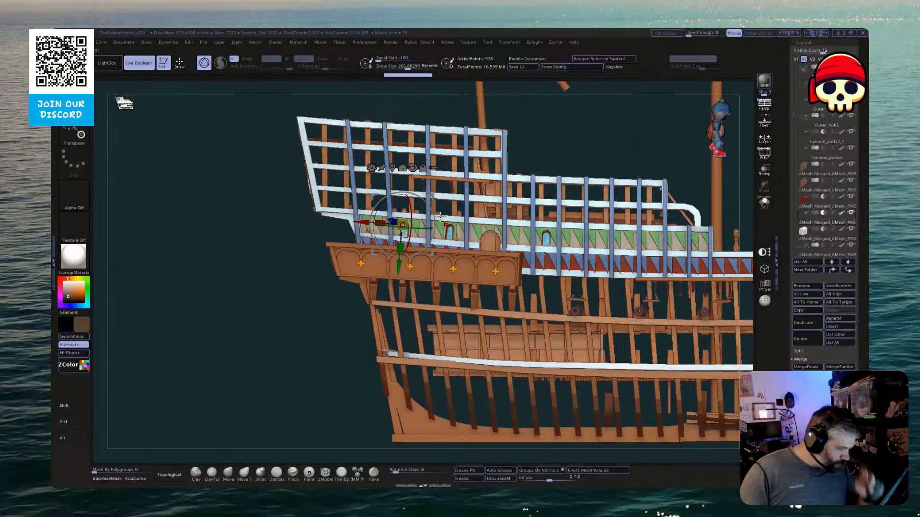
mouse_move(321, 300)
left_mouse_down()
mouse_move(323, 324)
mouse_move(304, 312)
mouse_move(304, 372)
mouse_move(273, 410)
mouse_move(241, 420)
mouse_move(249, 386)
mouse_move(433, 389)
mouse_move(422, 380)
mouse_move(410, 417)
mouse_move(421, 384)
mouse_move(709, 184)
left_mouse_up()
key("q")
Find the UMesh_PolyMesh3D_48 subtool below the frame folder and hide it, checking the ship's decks from above
left_click_drag(794, 111, 799, 144)
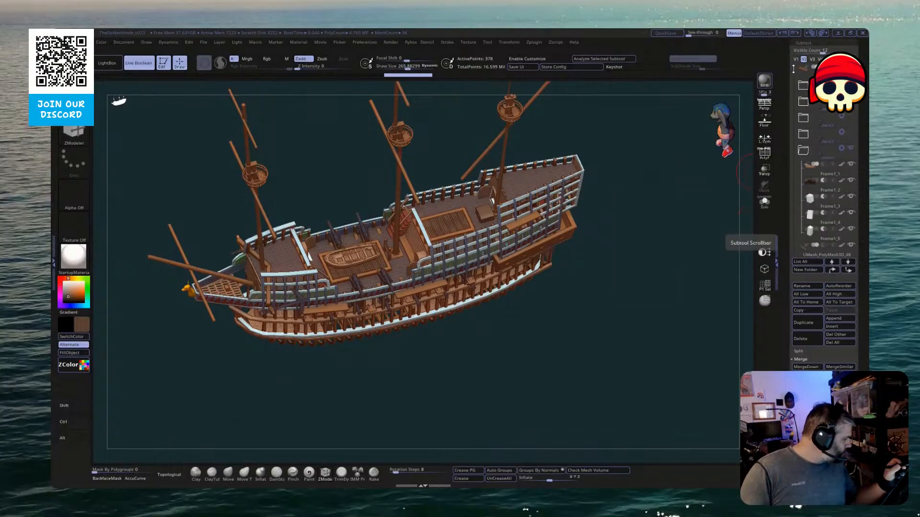
left_click_drag(793, 69, 793, 82)
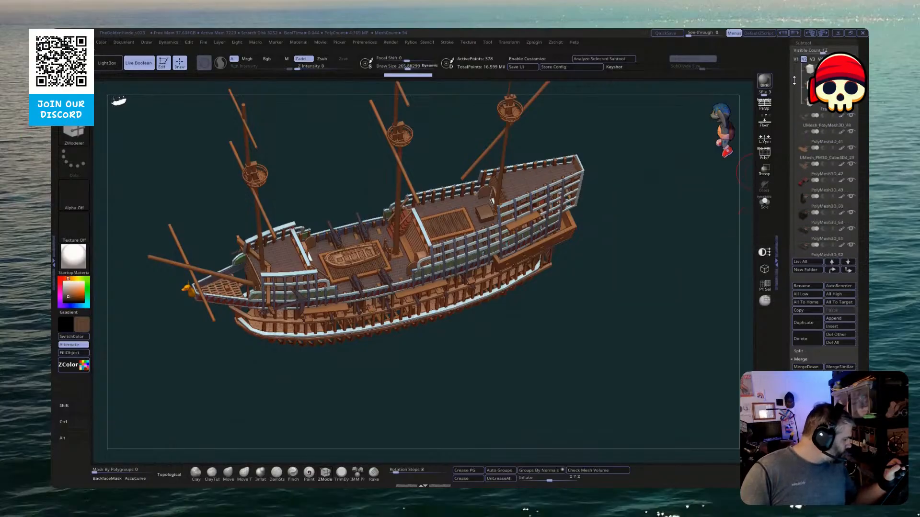
left_click(851, 116)
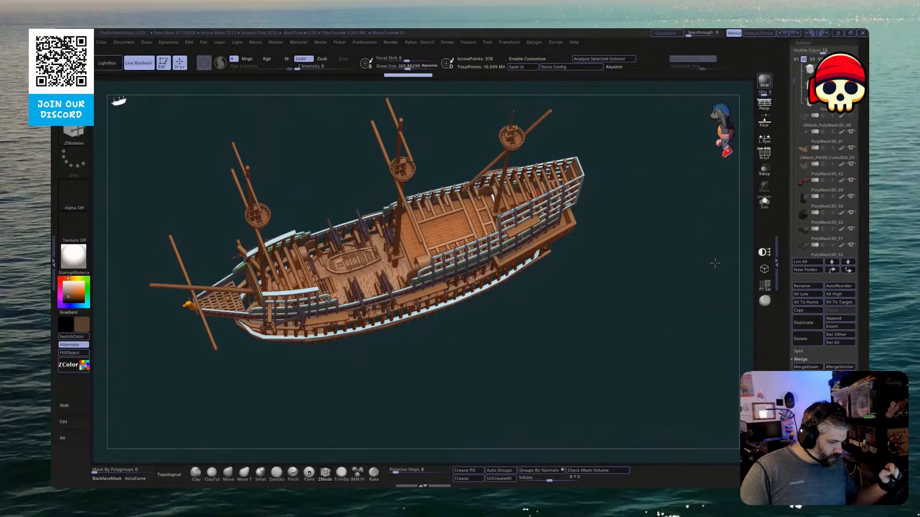
left_click_drag(715, 263, 721, 246)
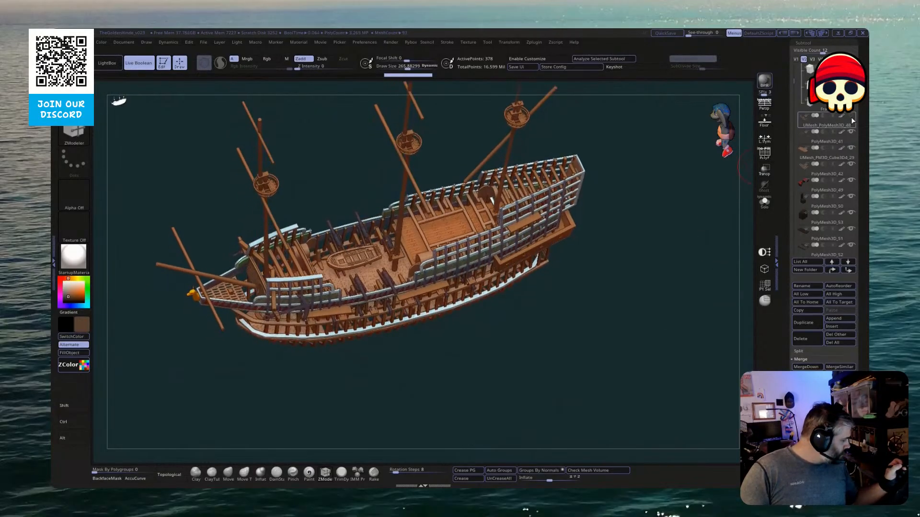
Show the UMesh_PolyMesh3D_48 deck subtool again and merge the PolyMesh3D_41 subtool below it into it
mouse_move(845, 135)
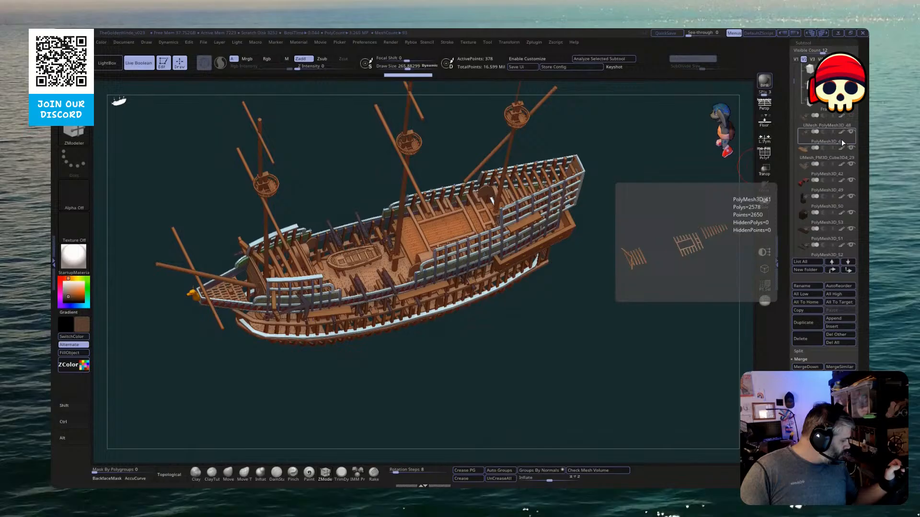
left_click(851, 116)
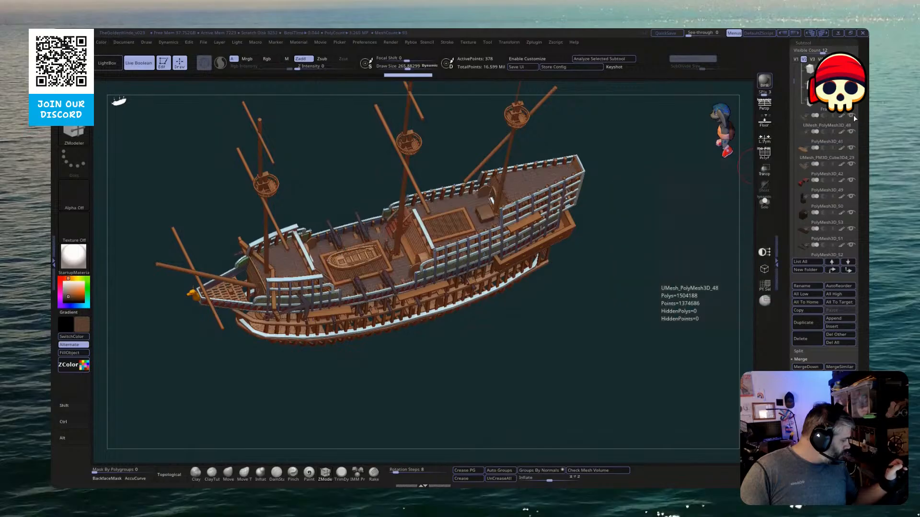
left_click(822, 125)
left_click(804, 367)
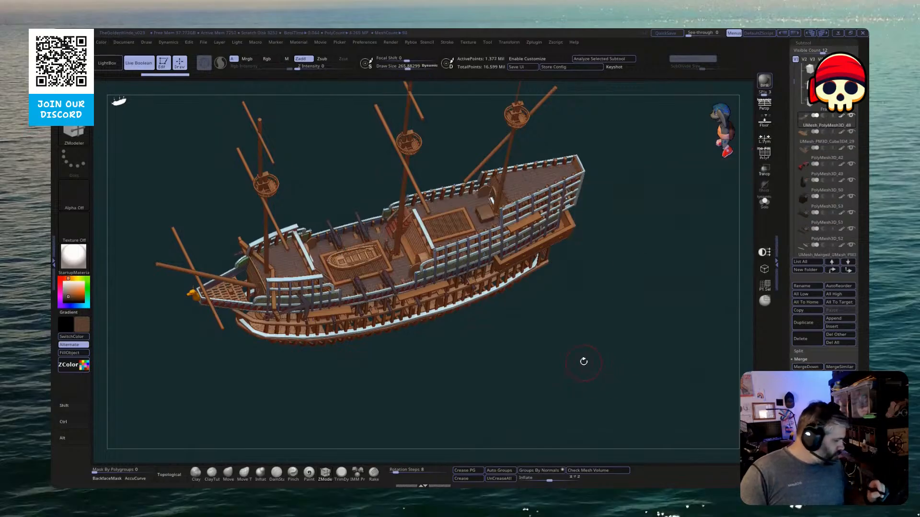
Try moving the merged deck subtool upward with the Move gizmo and undo the move
key("w")
left_click_drag(384, 277, 400, 131)
left_click_drag(466, 339, 482, 258)
key("ctrl+z")
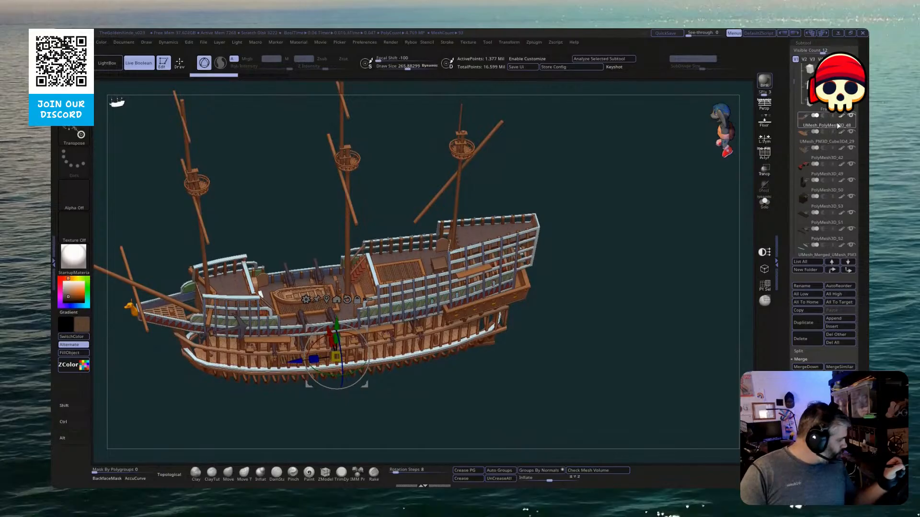
Examine the ship's framing from above and both sides, with the merged deck subtool hidden and shown
left_click_drag(623, 213, 405, 263)
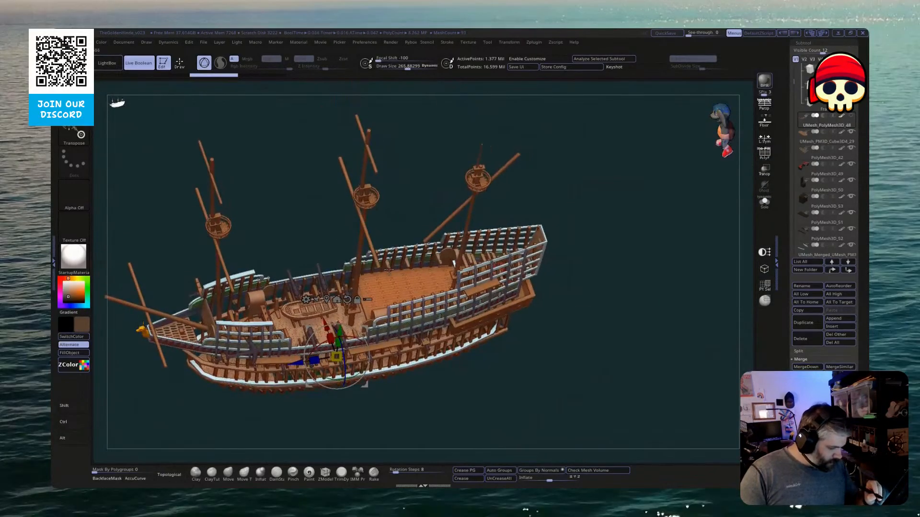
left_click_drag(793, 84, 793, 91)
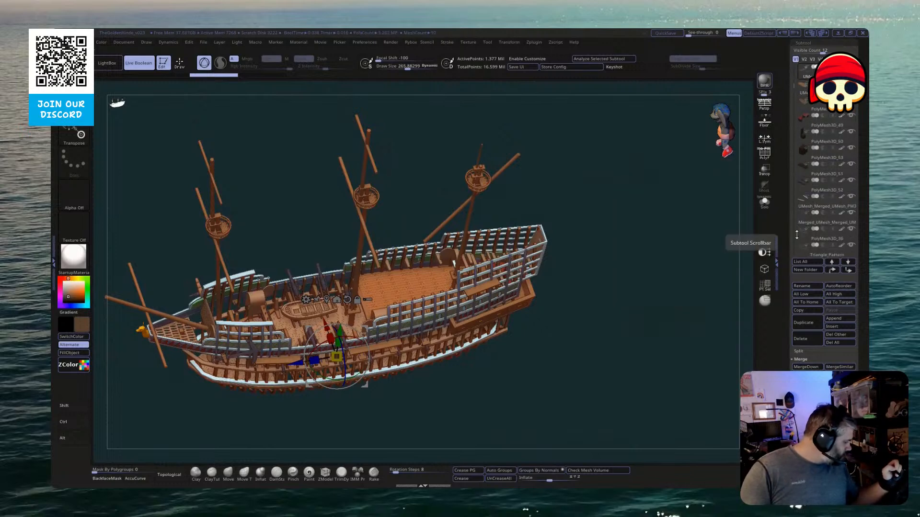
left_click_drag(596, 285, 416, 265)
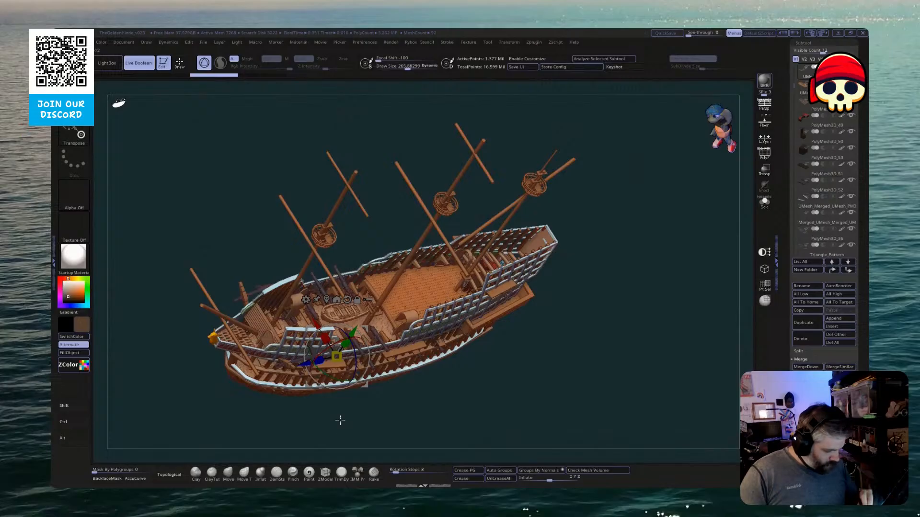
left_click_drag(340, 420, 313, 396)
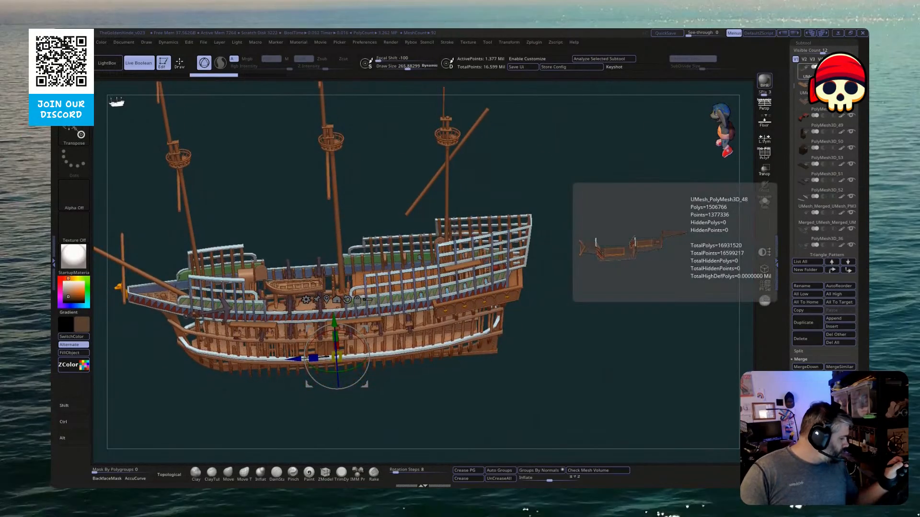
left_click_drag(601, 205, 658, 343)
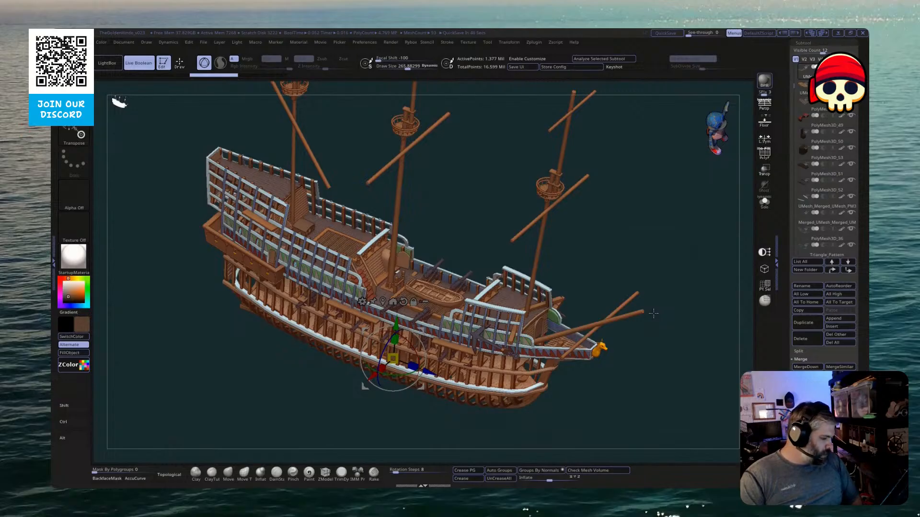
left_click_drag(654, 314, 738, 162)
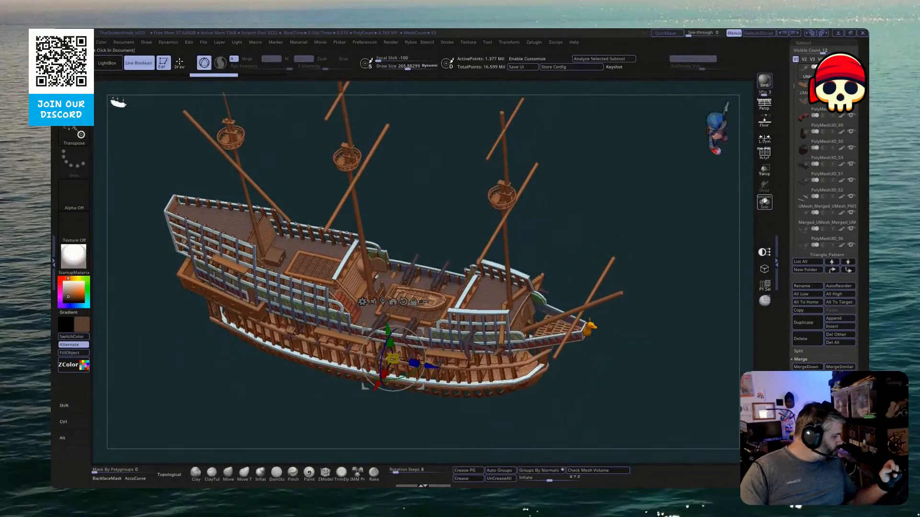
Isolate the merged deck subtool in Solo mode and compare its decks, stairs and hatches with the complete ship
left_click(764, 168)
left_click(765, 168)
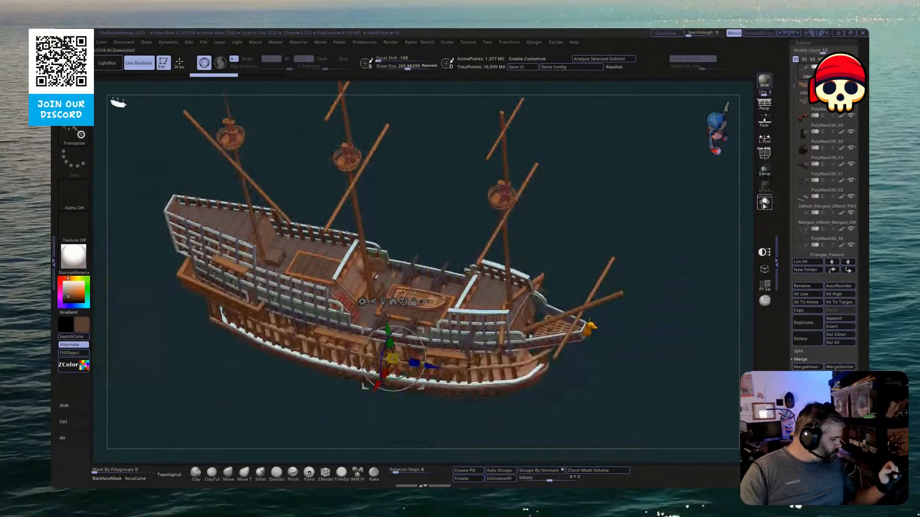
left_click(764, 202)
left_click_drag(718, 202, 697, 143)
left_click_drag(388, 309, 301, 413)
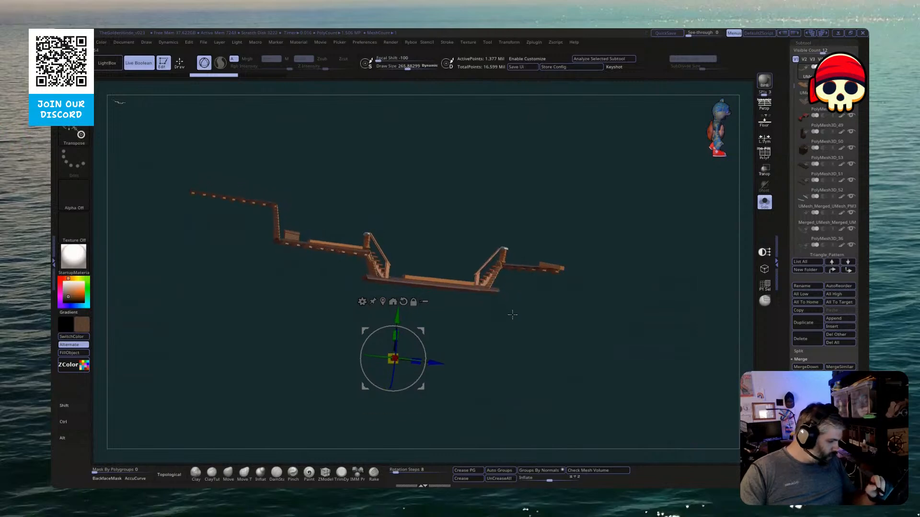
left_click(764, 202)
left_click_drag(674, 198, 737, 201)
left_click(764, 201)
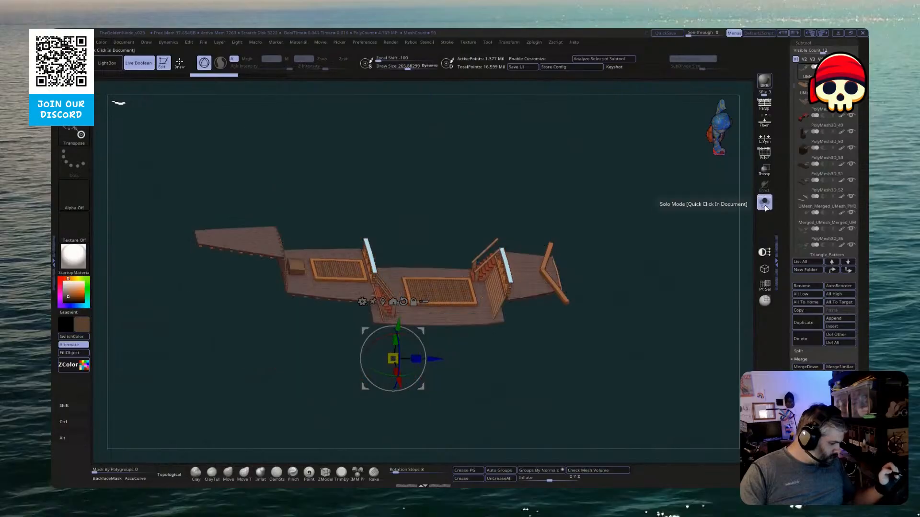
left_click(765, 203)
left_click(765, 211)
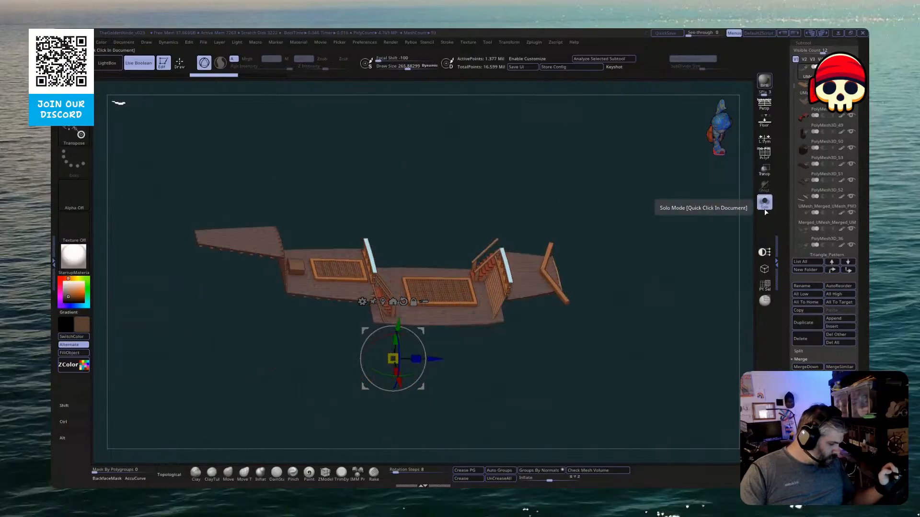
left_click(765, 211)
left_click_drag(704, 222, 702, 244)
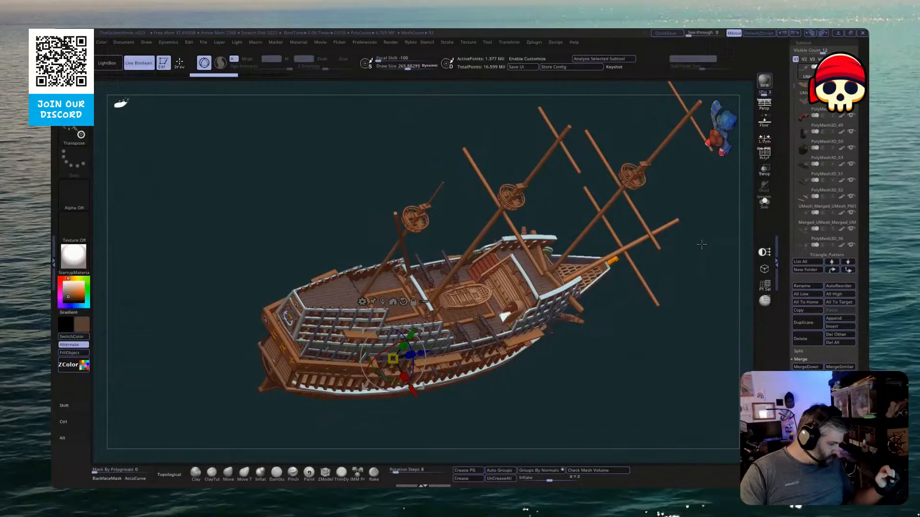
Select the Merged_UMesh_PM3D_Sphere3D7 beam near the forecastle, check it in isolation, shift it slightly sideways, and return to Draw mode
left_click(504, 298, "alt")
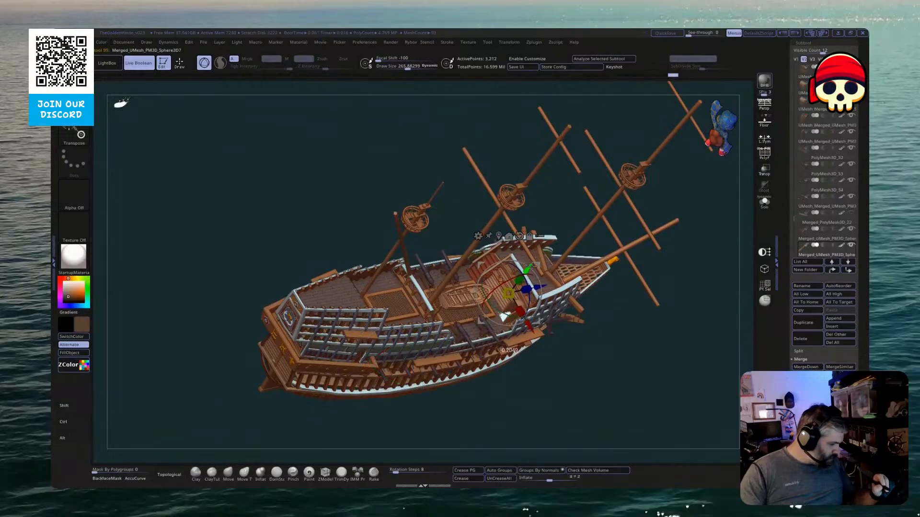
left_click(762, 205)
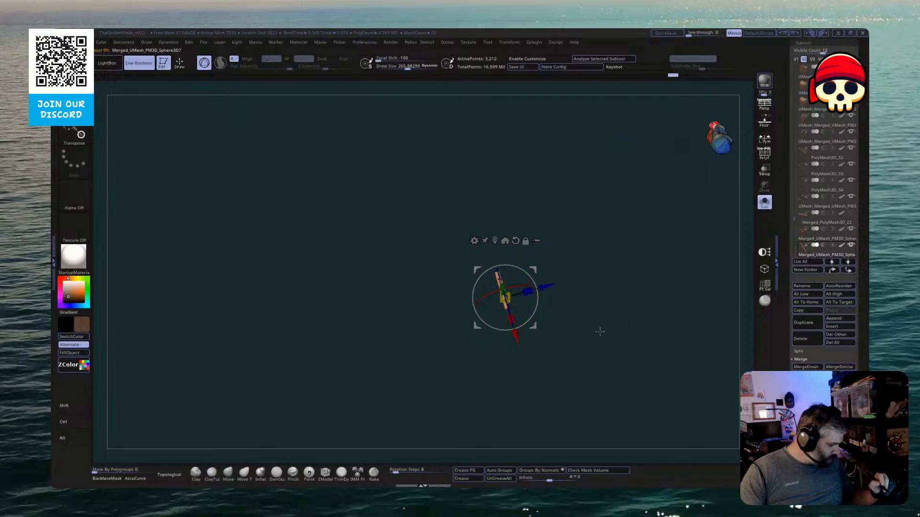
key("ctrl")
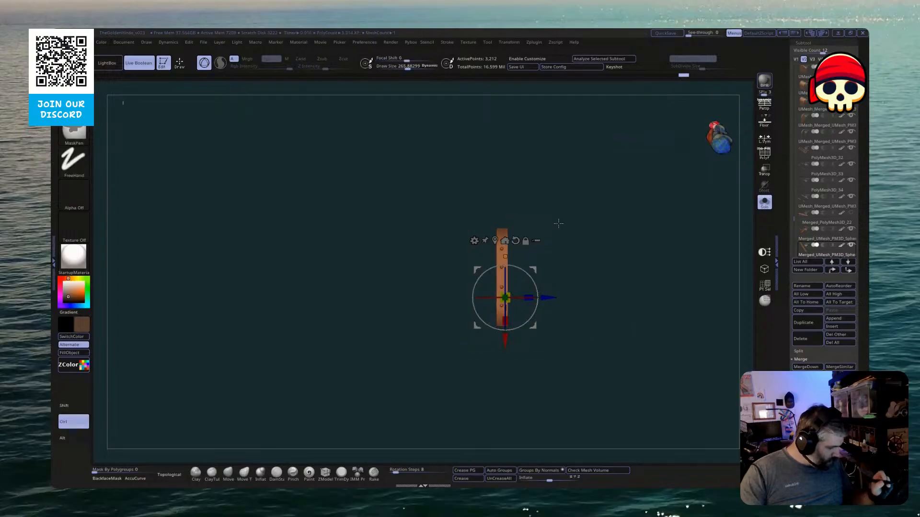
left_click(763, 207)
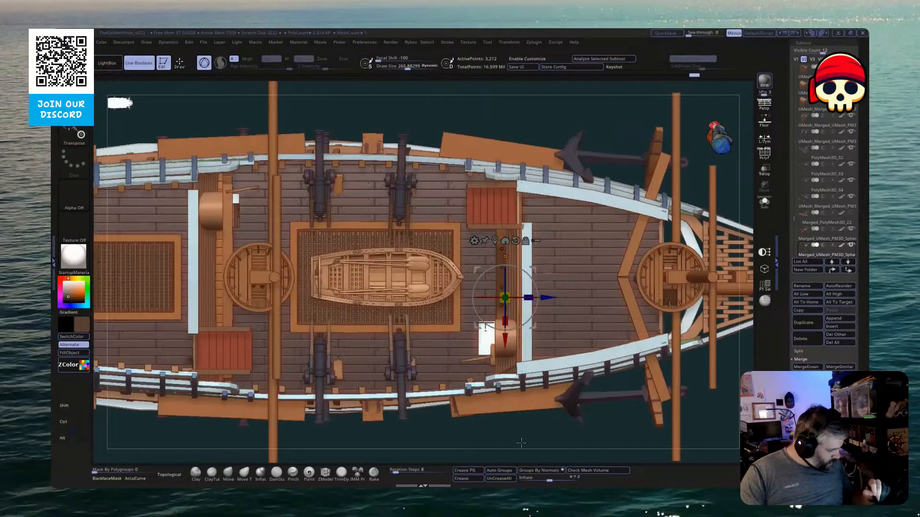
left_click_drag(521, 443, 507, 341)
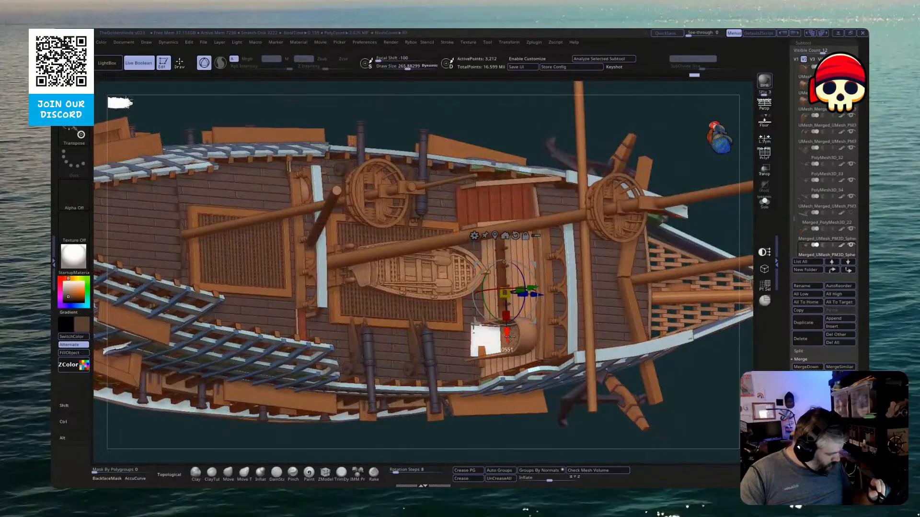
key("q")
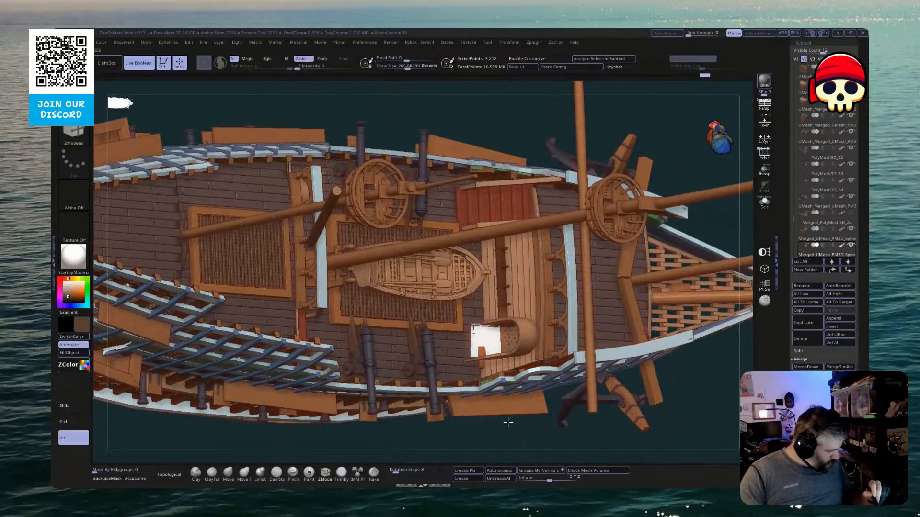
left_click_drag(508, 424, 462, 442, "alt")
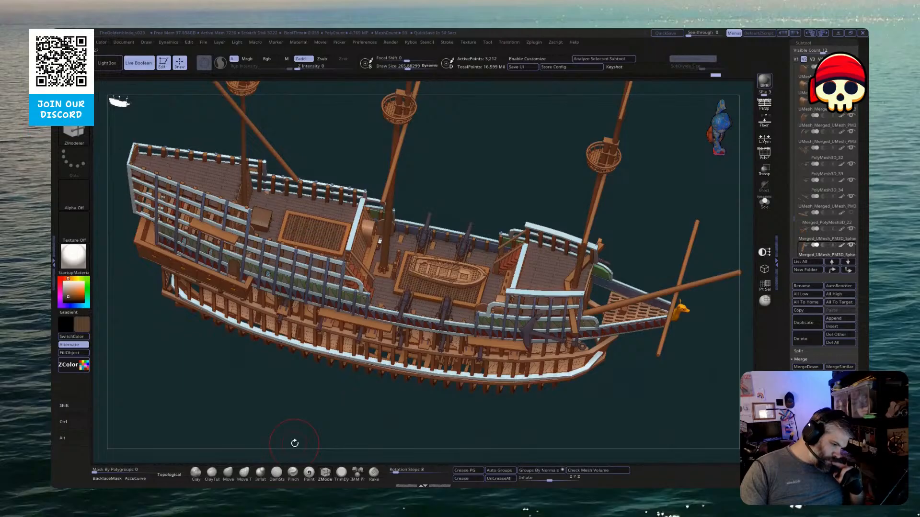
Isolate PolyMesh3D_32 in Solo mode and examine the subtools below it one by one, down to PM3D_Plane3D1
left_click(817, 160)
left_click(768, 205)
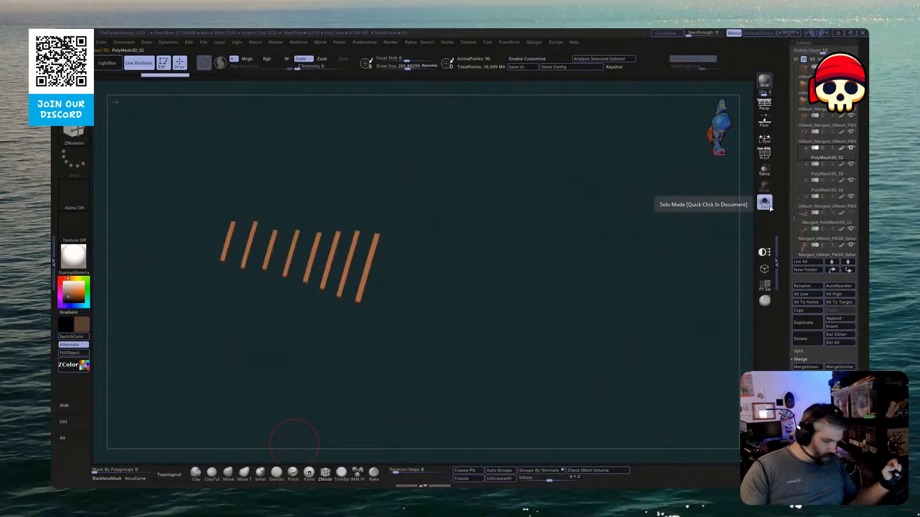
key("alt+Down")
key("alt+Down")
key("alt+Down")
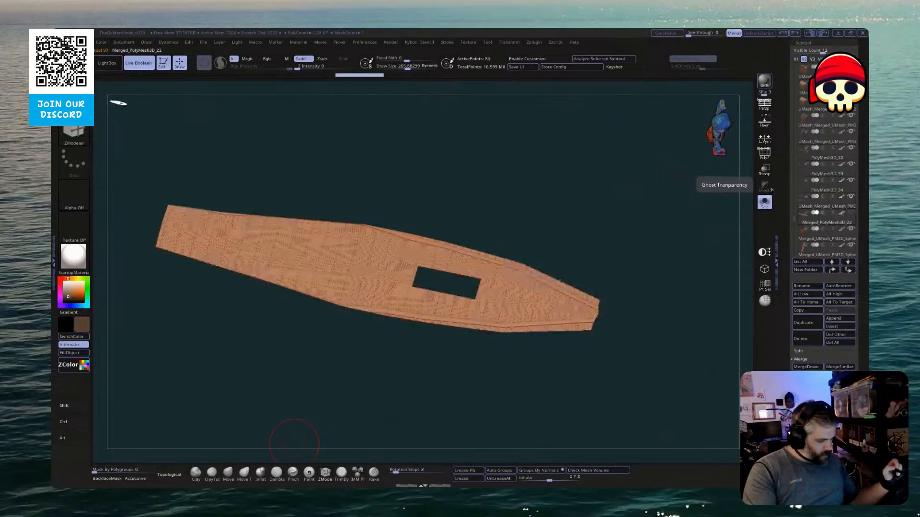
key("alt+Down")
key("alt+Down")
key("alt+Down")
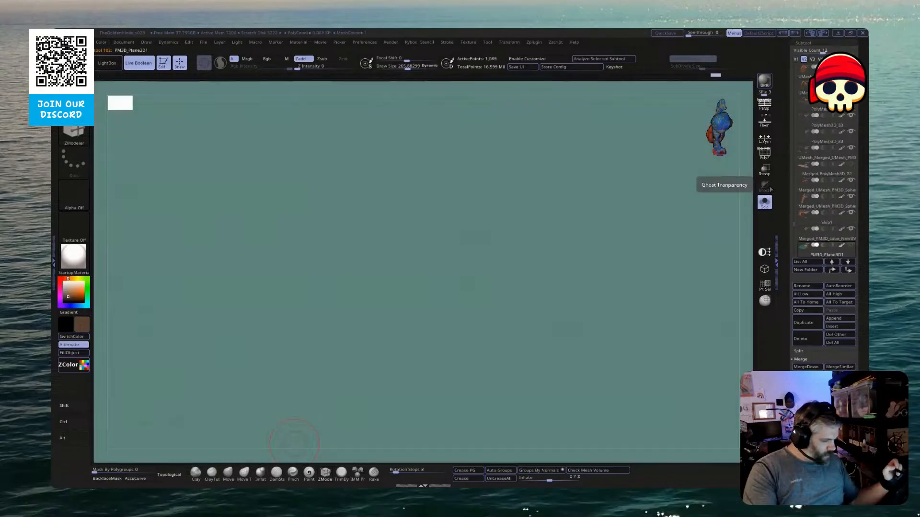
Go back up the subtool list in Solo mode, examining each isolated part up to the PolyMesh3D_30 beams
key("alt+Up")
key("alt+Up")
key("alt+Up")
key("alt+Up")
key("alt+Up")
key("alt+Up")
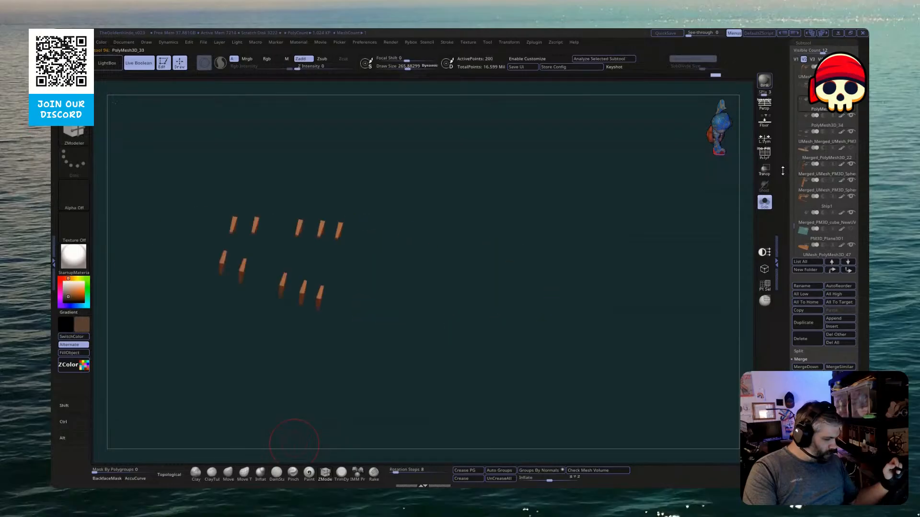
key("alt+Up")
key("alt+Up")
key("alt+Up")
key("alt+Up")
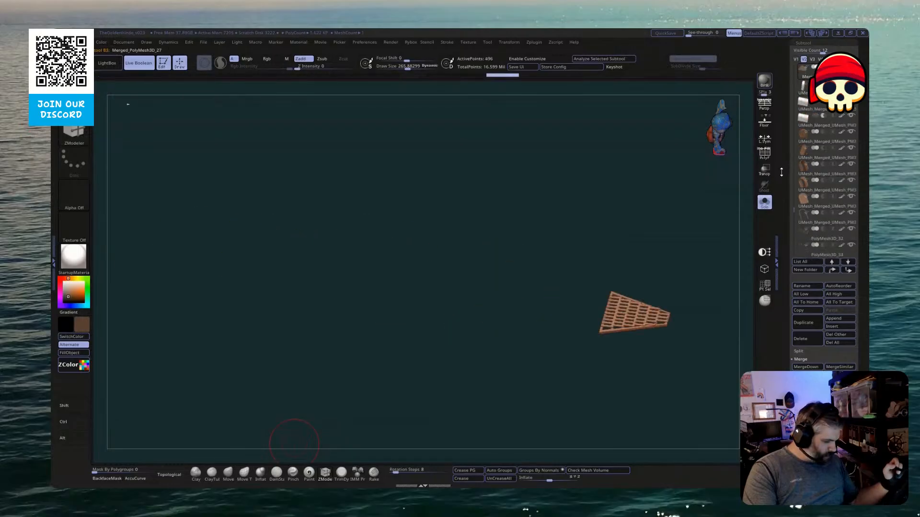
key("alt+Up")
key("alt+Up")
key("alt+Up")
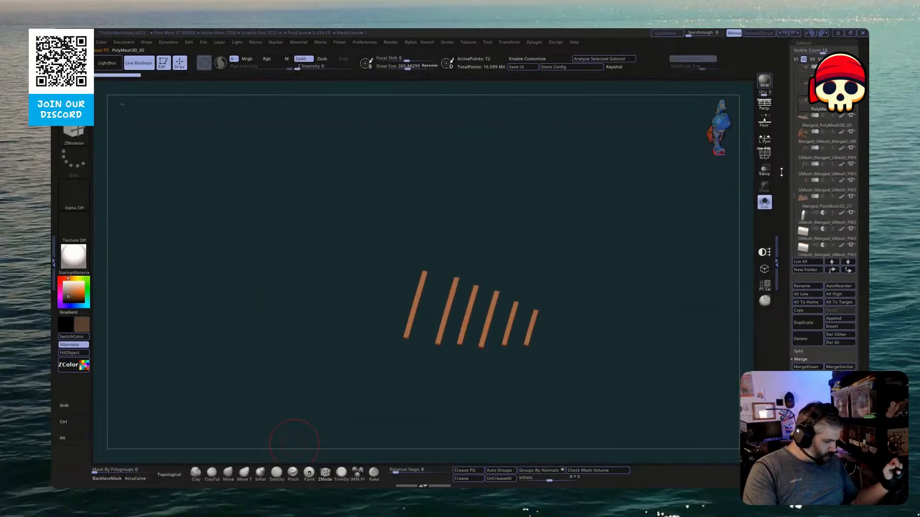
Show the whole ship from the side to check where the PolyMesh3D_30 beams sit
left_click(773, 205)
left_click(767, 204)
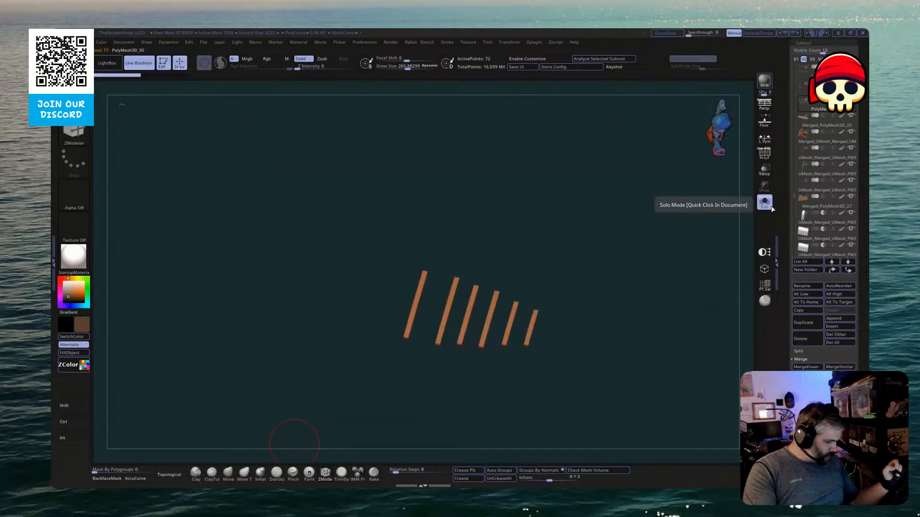
left_click_drag(683, 271, 694, 235)
left_click(771, 206)
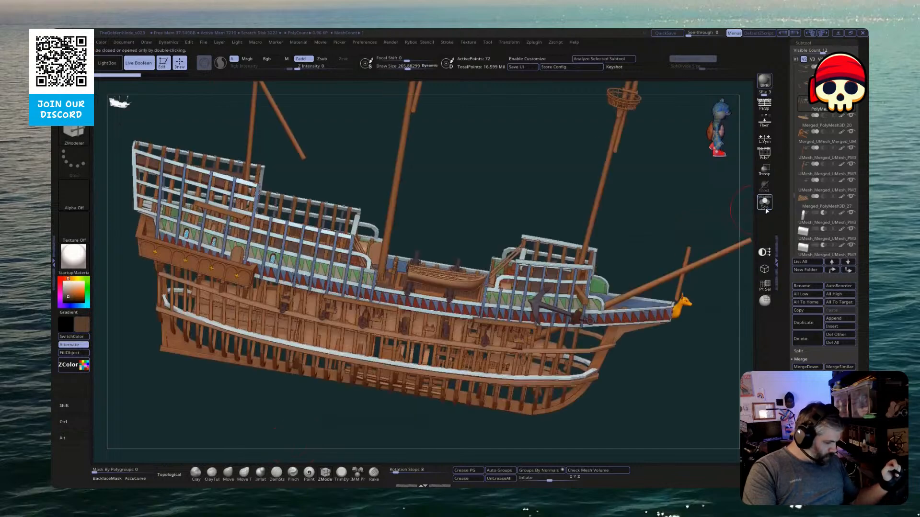
Examine the remaining subtools above PolyMesh3D_30 in isolation, and show the whole ship again with PM3D_Plane3D2 selected
left_click(766, 209)
key("alt+Up")
key("alt+Up")
key("alt+Up")
key("alt+Up")
key("alt+Up")
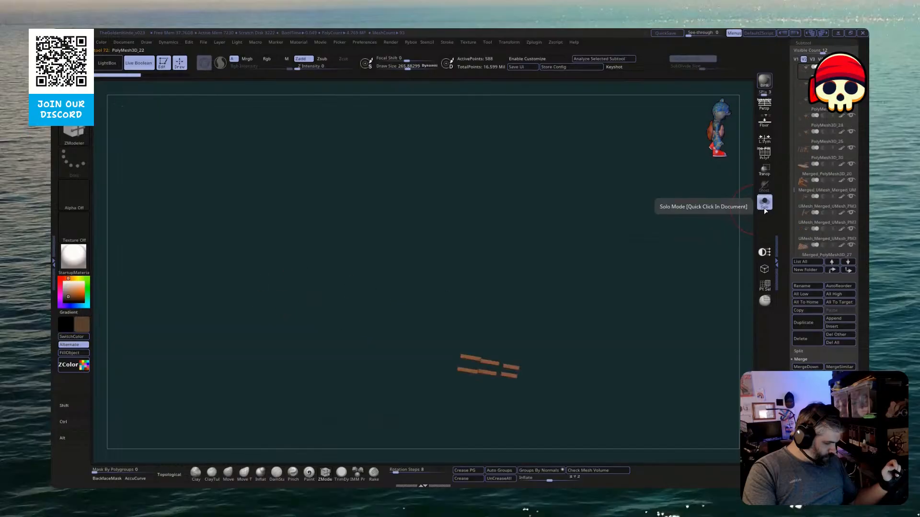
key("alt+Up")
key("alt+Up")
key("alt+Up")
key("alt+Up")
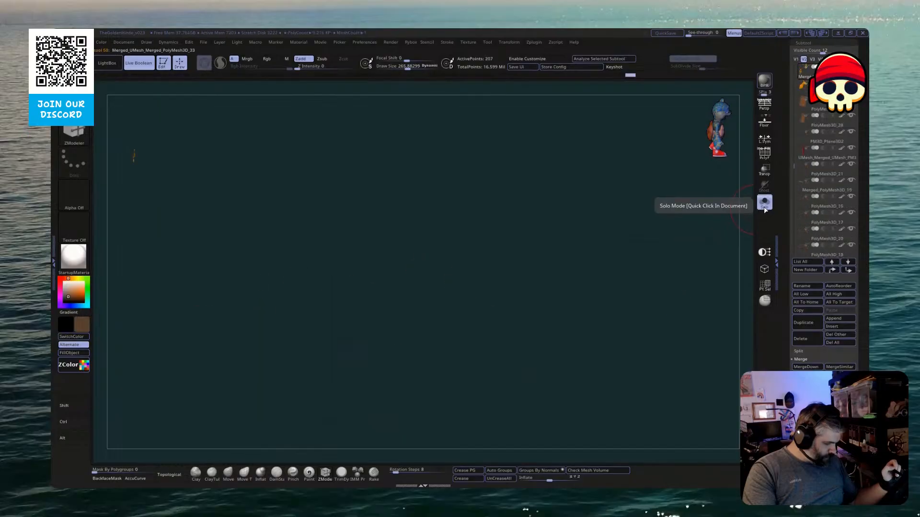
key("alt+Up")
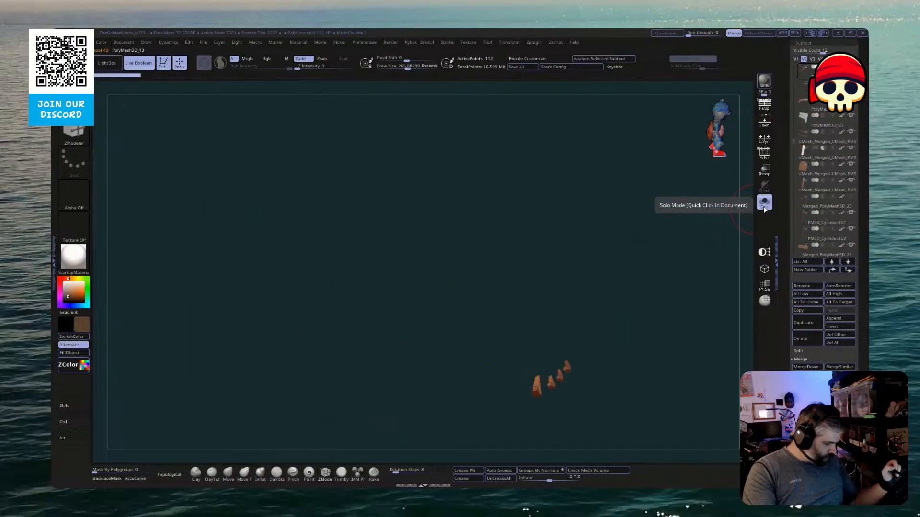
key("alt+Up")
key("alt+Up")
key("alt+Up")
key("alt+Up")
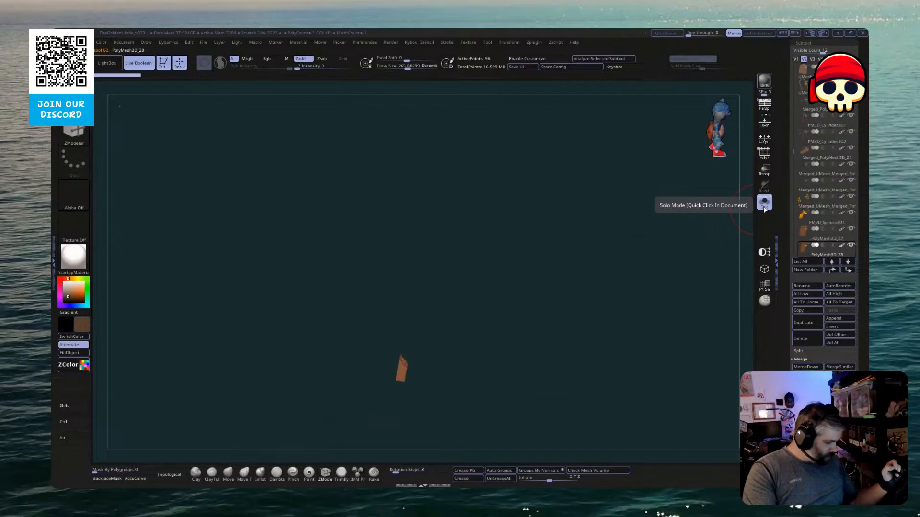
left_click(764, 202)
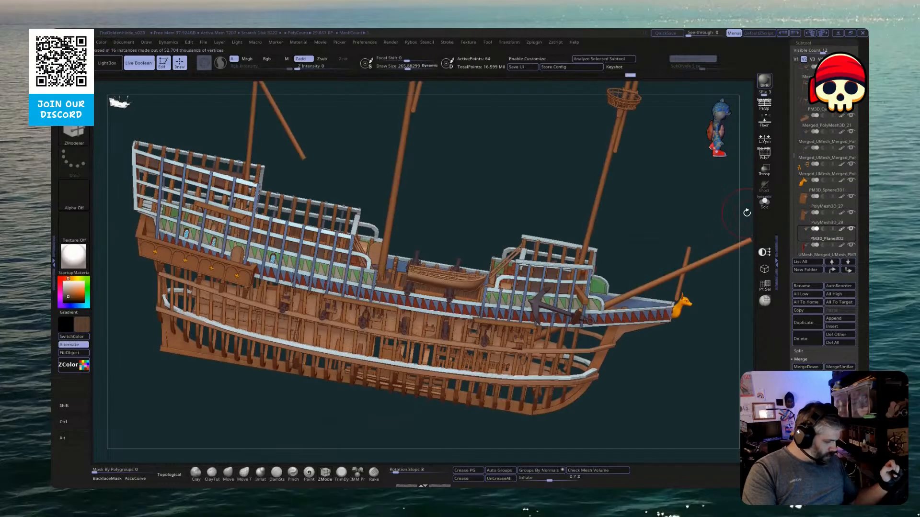
Select the UMesh_PolyMesh3D_48 deck subtool and try to lower it by about 0.15
left_click_drag(738, 211, 697, 231)
mouse_move(696, 221)
left_mouse_down()
mouse_move(676, 181)
mouse_move(679, 146)
mouse_move(689, 185)
mouse_move(682, 166)
mouse_move(674, 189)
mouse_move(670, 178)
left_mouse_up()
left_click(556, 129, "alt")
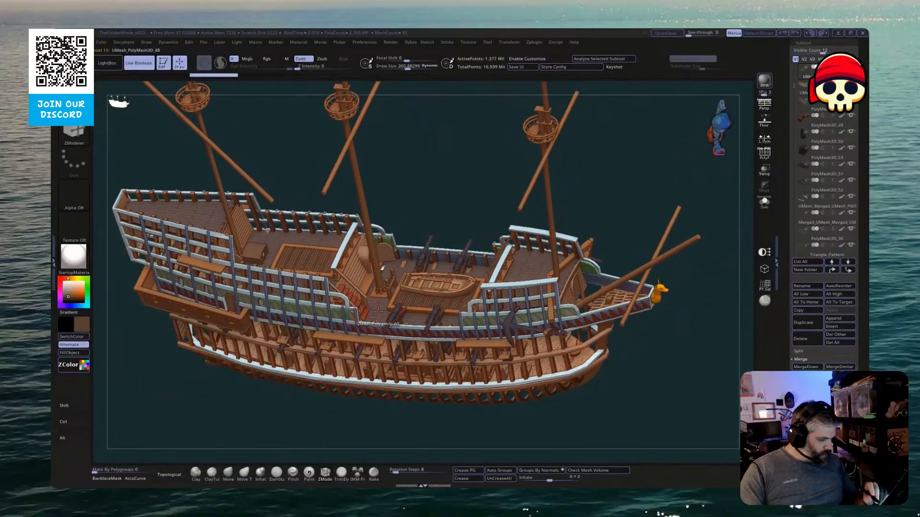
key("w")
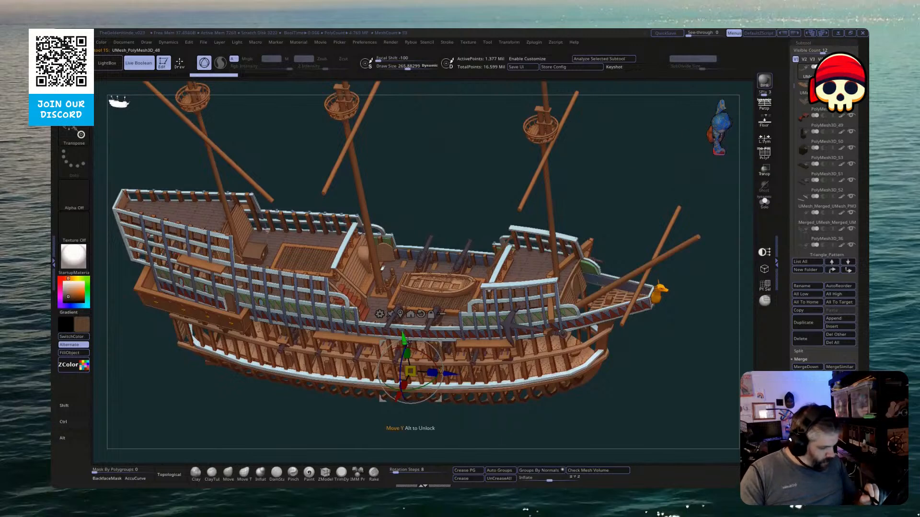
left_click_drag(405, 341, 404, 344)
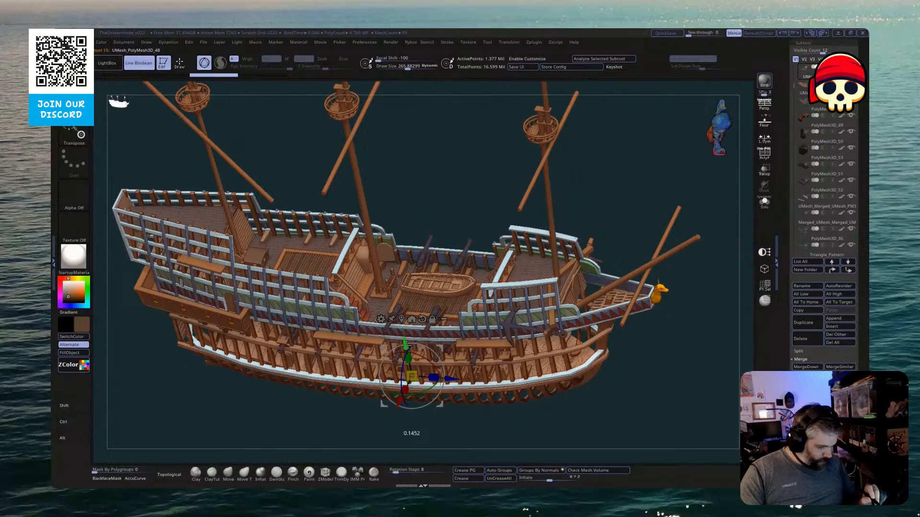
left_click_drag(375, 394, 386, 426)
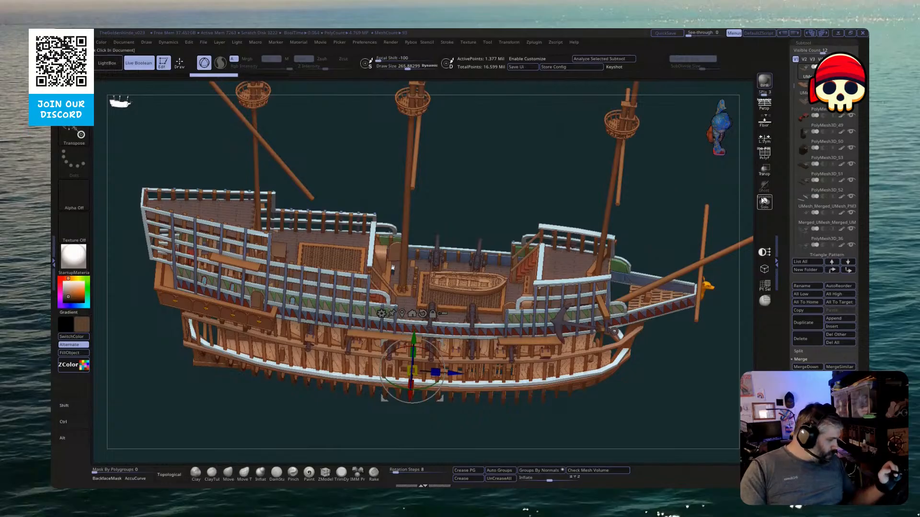
Isolate the deck subtool in a side view, try hiding the aft decks, and show all of its geometry again
left_click(764, 202)
left_click_drag(348, 396, 293, 355)
left_click_drag(164, 326, 328, 155, "ctrl+alt+shift")
left_click_drag(278, 377, 278, 377, "shift")
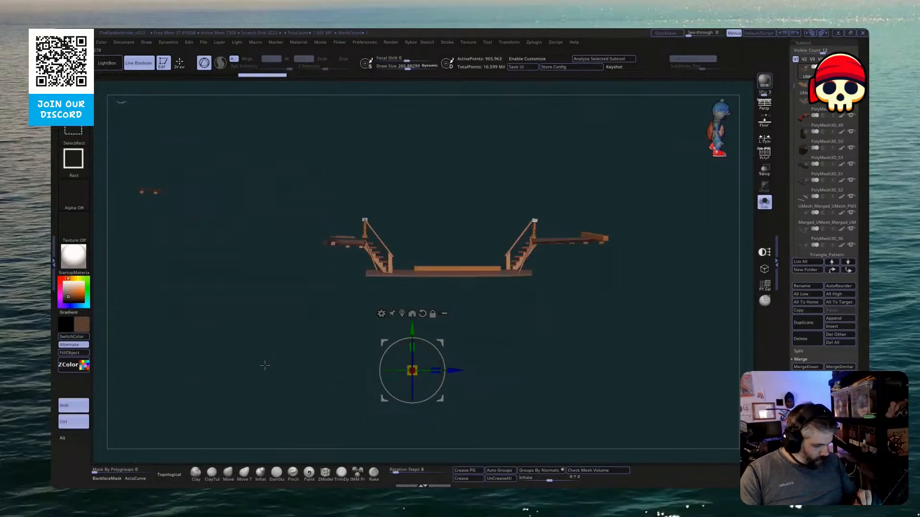
left_click(267, 358, "ctrl+shift")
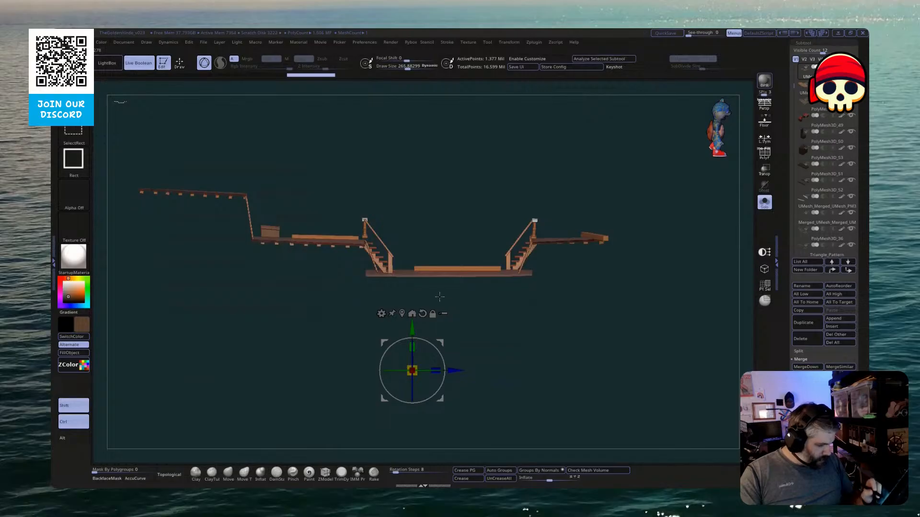
mouse_move(380, 322)
left_mouse_down()
mouse_move(394, 324)
mouse_move(345, 328)
mouse_move(353, 326)
left_mouse_up()
left_click_drag(398, 308, 496, 308)
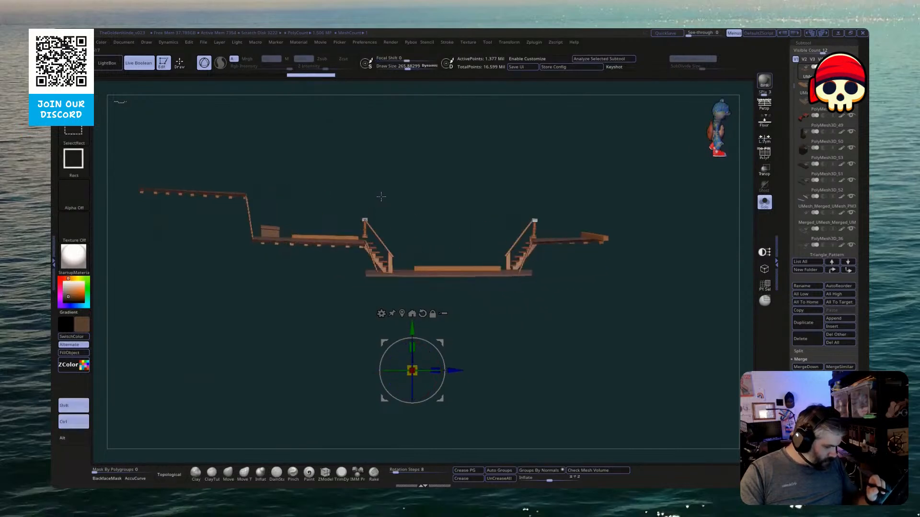
Mask everything on the deck subtool except the main deck, its hatch frame and the aft stairs with their railing
left_click_drag(378, 256, 366, 309, "ctrl+shift")
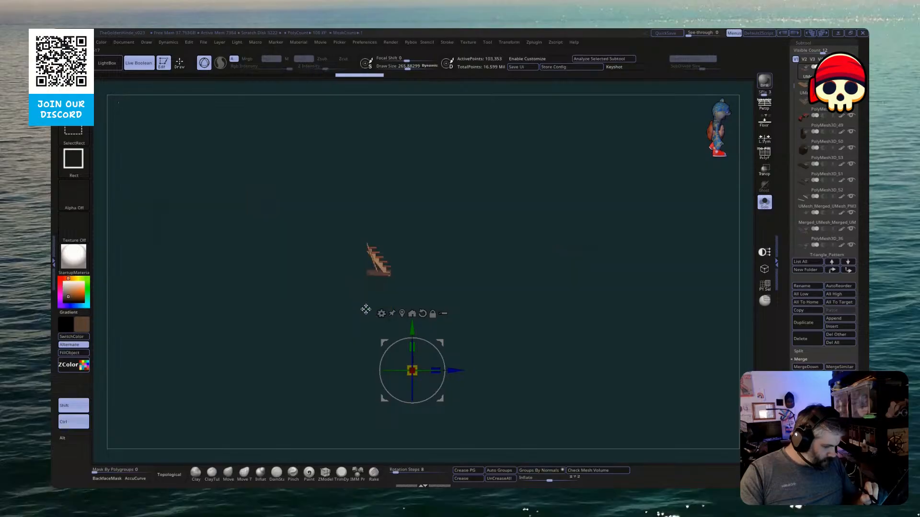
left_click(365, 318, "ctrl+shift")
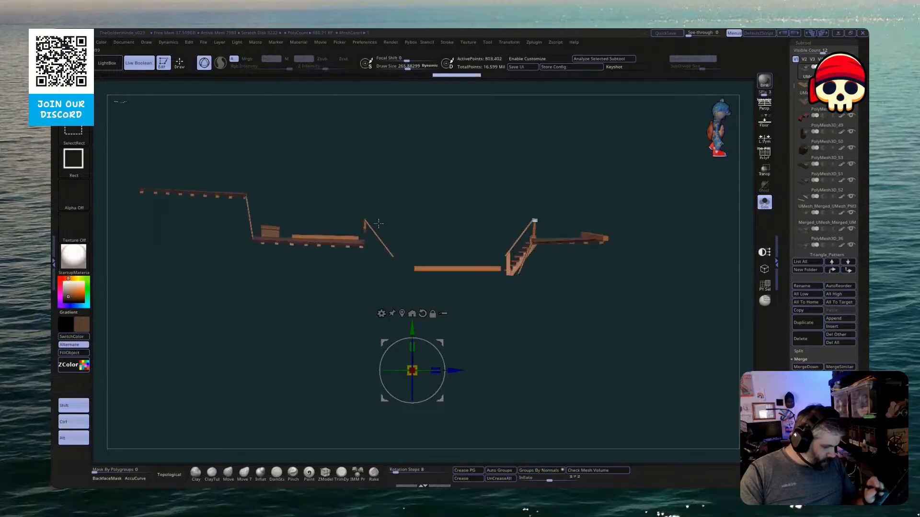
left_click_drag(363, 232, 362, 236, "ctrl+alt+shift")
left_click_drag(341, 349, 342, 407, "ctrl+shift")
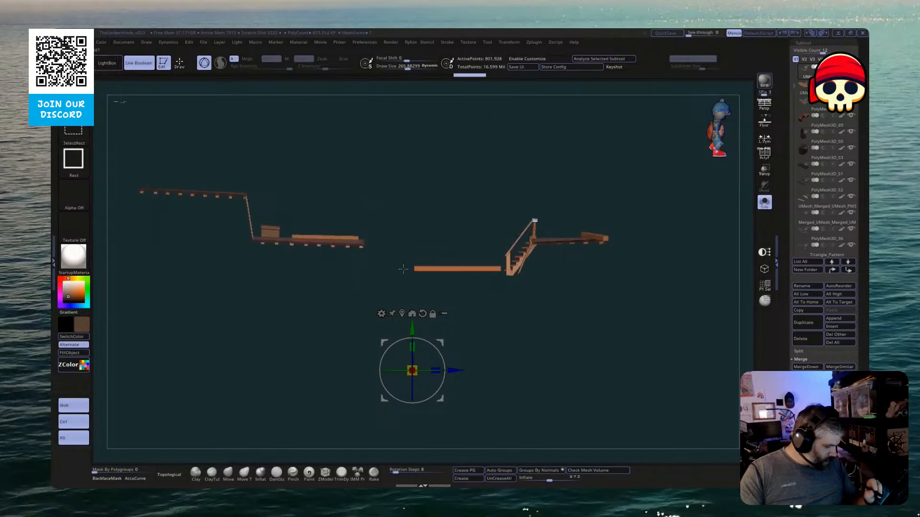
left_click_drag(457, 297, 470, 312)
left_click_drag(410, 250, 503, 284, "ctrl+alt+shift")
left_click_drag(486, 335, 504, 407, "ctrl+shift")
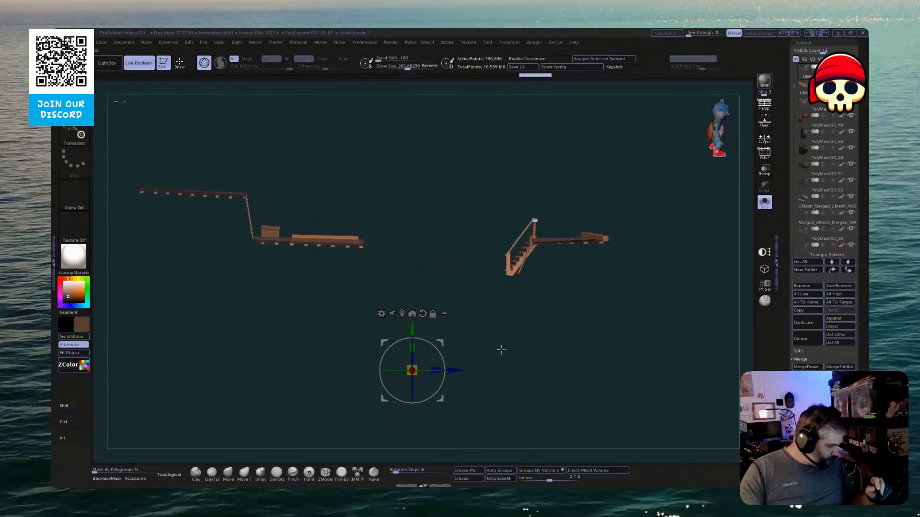
left_click_drag(499, 315, 490, 354, "ctrl+shift")
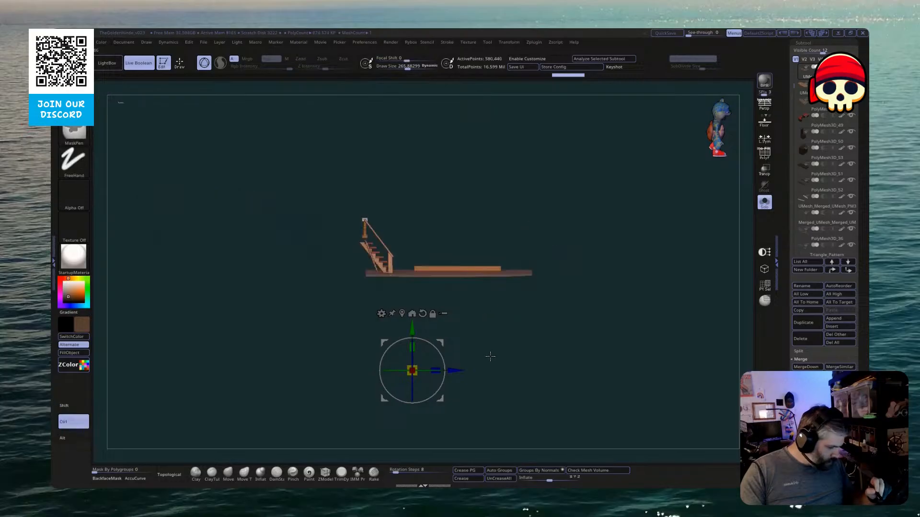
left_click(491, 355, "ctrl+shift")
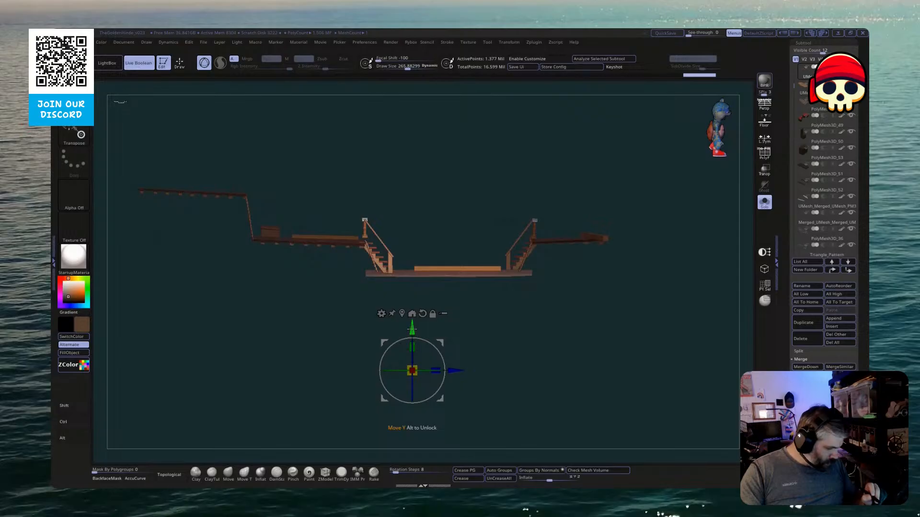
Lower the unmasked main deck section slightly, check it against the whole ship, and clear the mask
left_click_drag(412, 329, 412, 333)
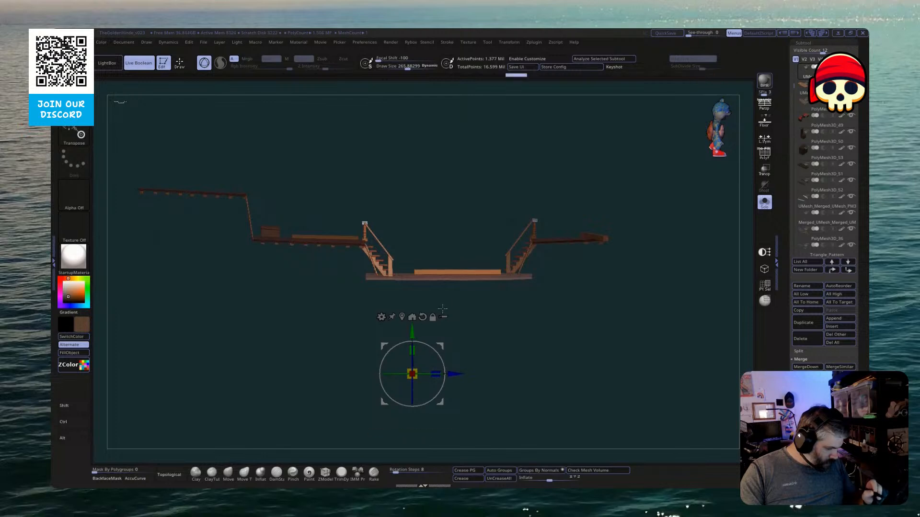
mouse_move(442, 309)
left_mouse_down()
mouse_move(415, 327)
mouse_move(400, 302)
mouse_move(451, 313)
left_mouse_up()
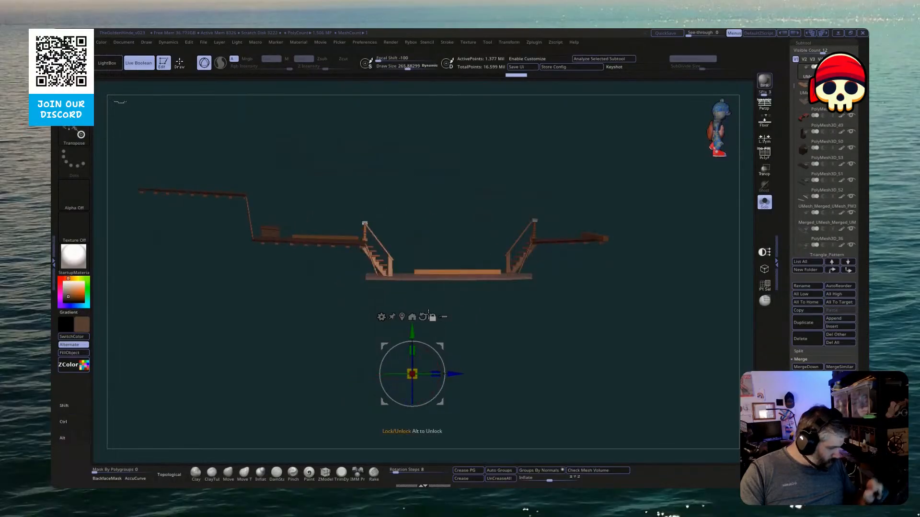
left_click(764, 201)
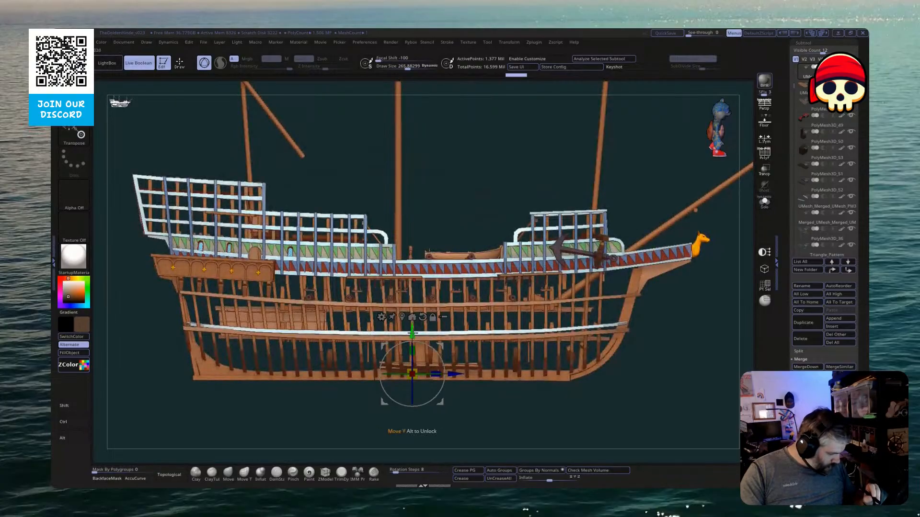
left_click_drag(412, 333, 412, 335)
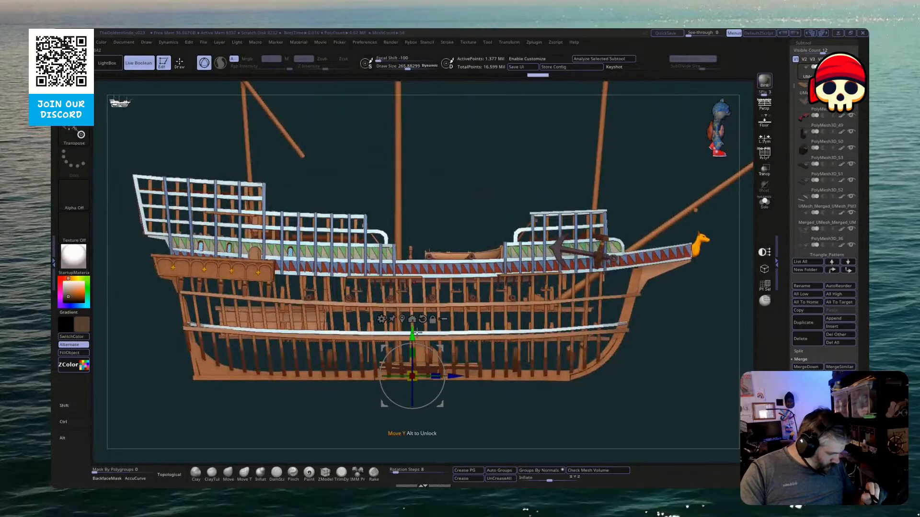
left_click_drag(470, 402, 450, 429)
left_click(443, 419, "ctrl+shift")
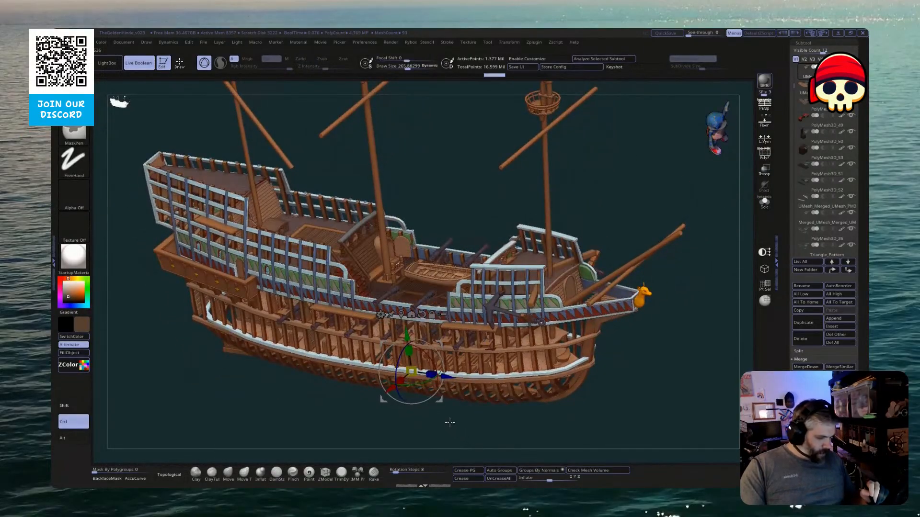
Isolate the deck subtool from the side again and mask everything except the aft stair railing
key("f")
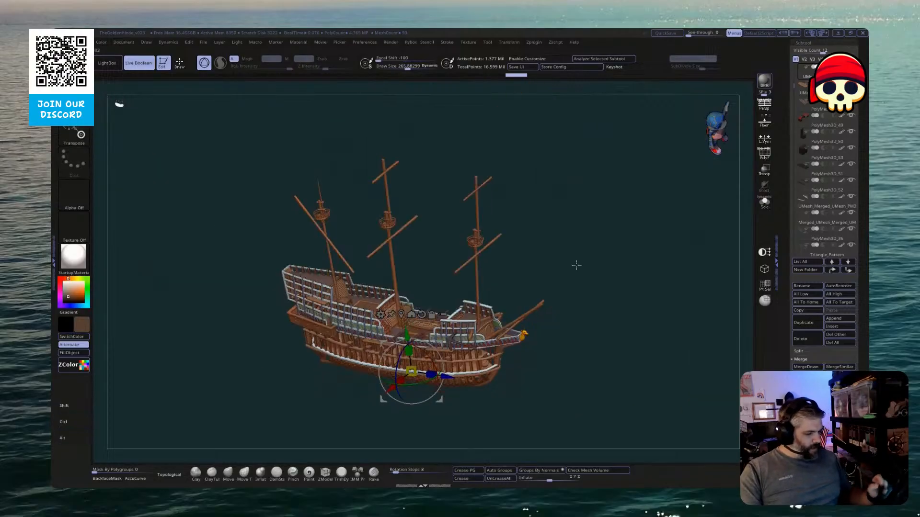
key("shift+s")
left_click_drag(563, 347, 635, 197, "shift")
left_click_drag(526, 317, 545, 396, "alt")
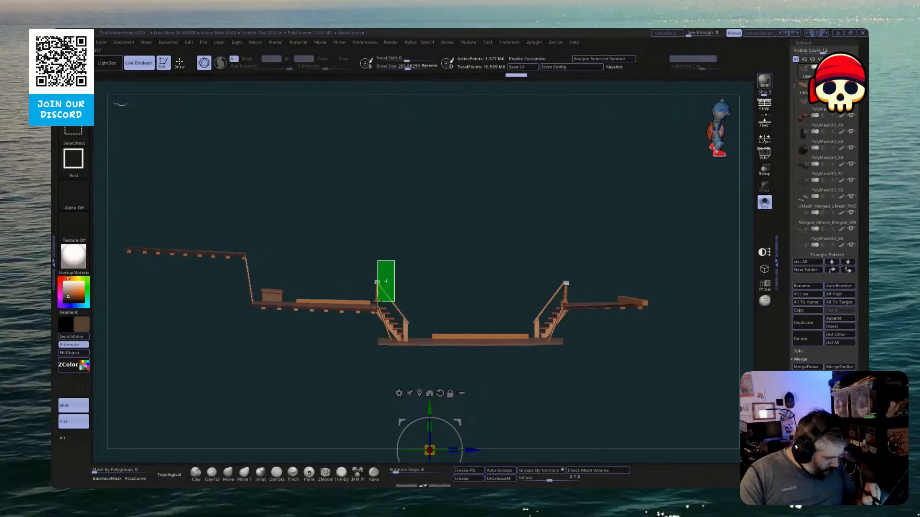
left_click_drag(395, 302, 412, 302, "ctrl+shift")
left_click(426, 296, "ctrl+shift")
left_click(438, 274, "ctrl+shift")
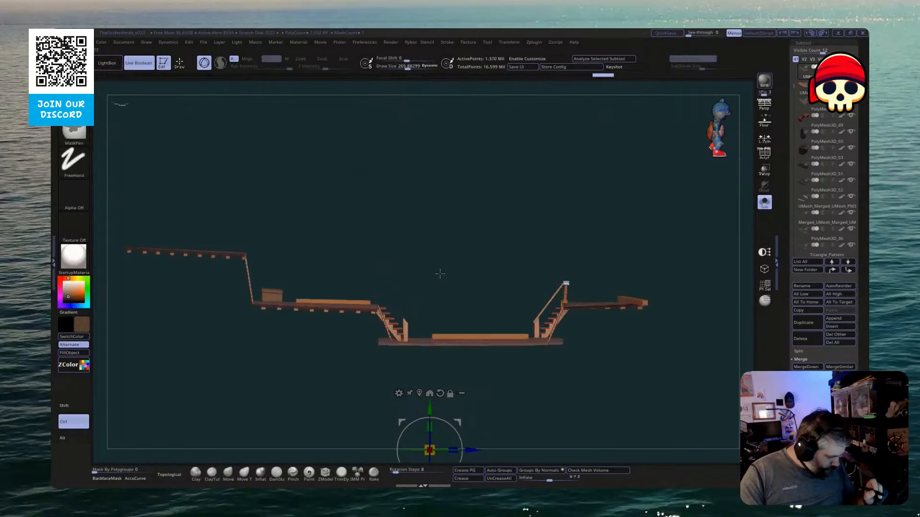
key("ctrl+z")
left_click(446, 273, "ctrl+shift")
left_click(447, 274, "ctrl")
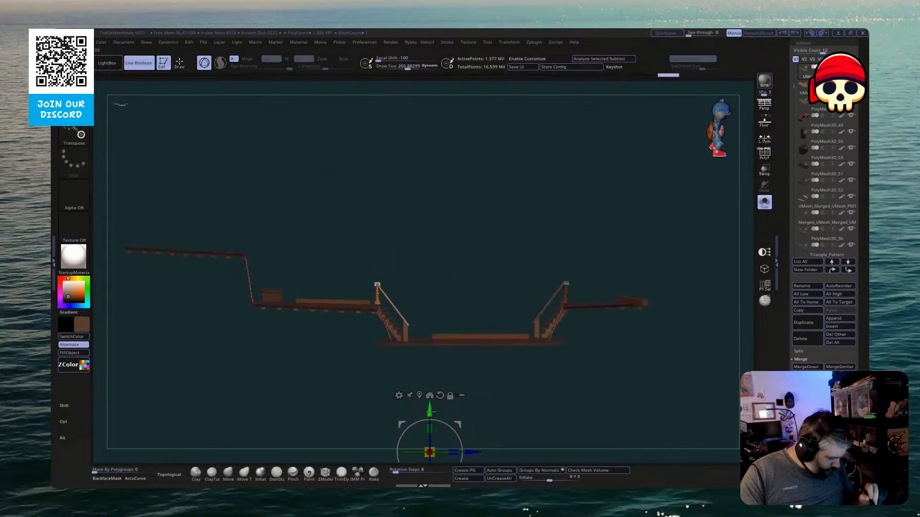
Lower the unmasked aft railing slightly towards the deck and clear the mask
left_click_drag(430, 411, 429, 414)
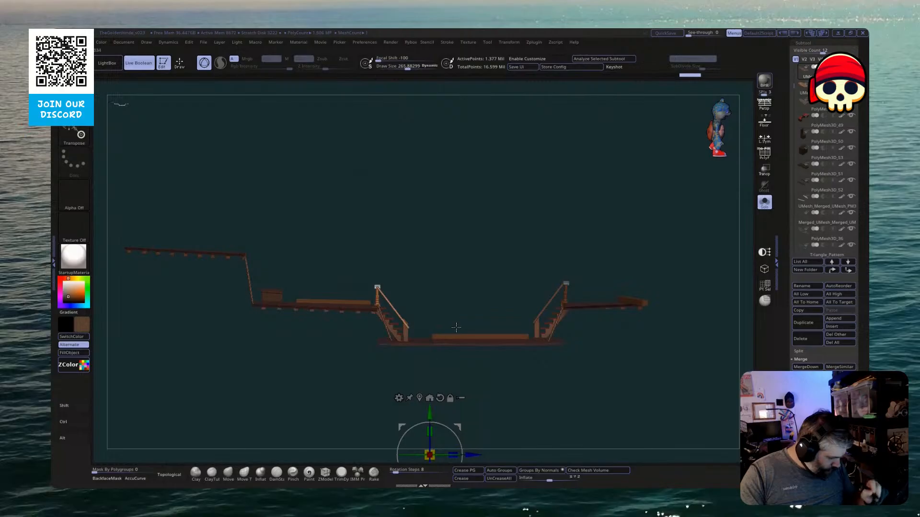
mouse_move(457, 327)
left_mouse_down()
mouse_move(429, 396)
mouse_move(439, 369)
mouse_move(428, 386)
left_mouse_up()
key("ctrl")
key("ctrl")
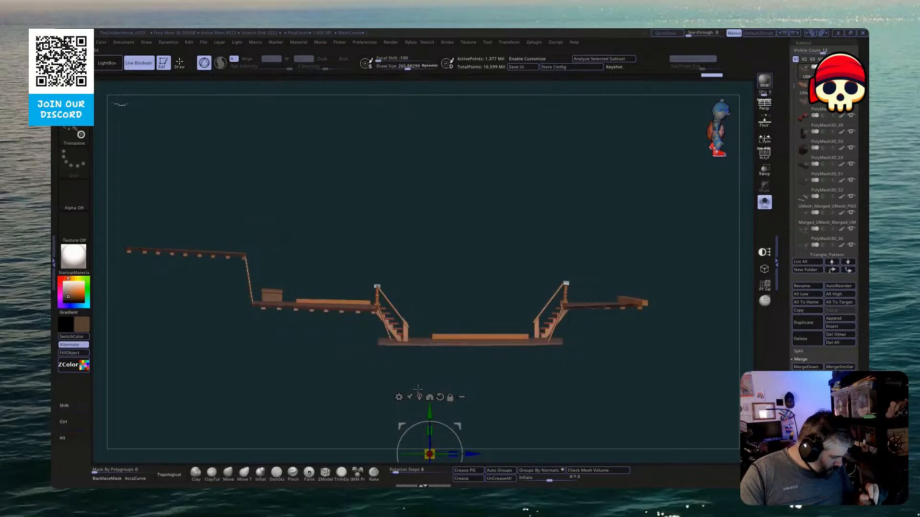
Mask everything except the aft stairs and their handrails, lower them slightly, and clear the mask
key("ctrl+shift")
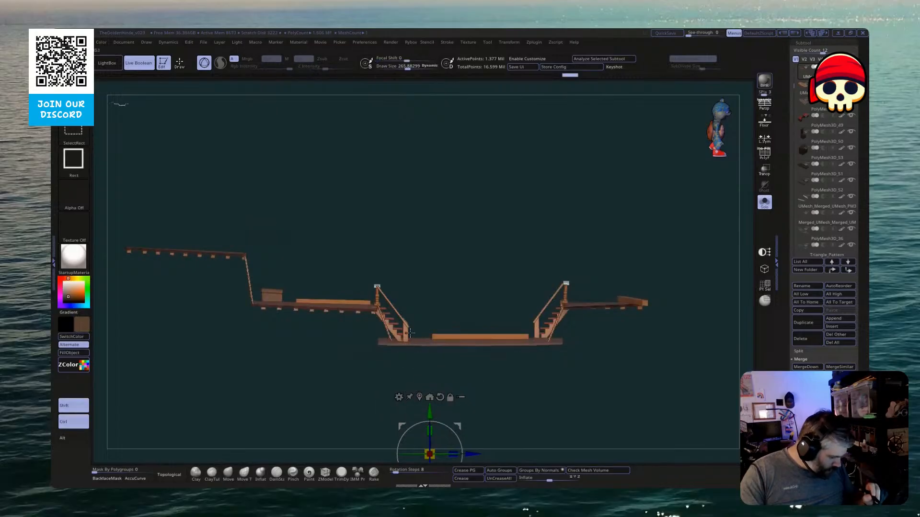
left_click_drag(424, 298, 390, 334, "ctrl+shift")
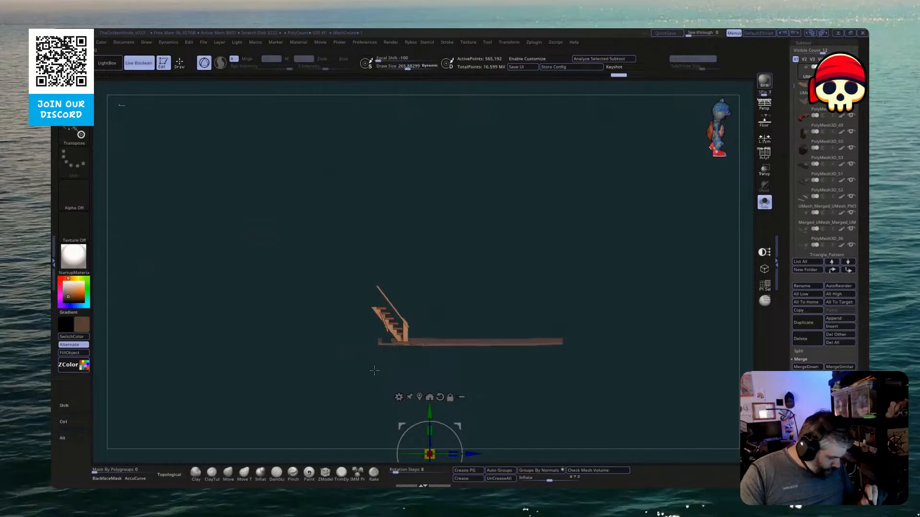
left_click_drag(372, 376, 423, 348)
left_click(423, 342, "ctrl+alt+shift")
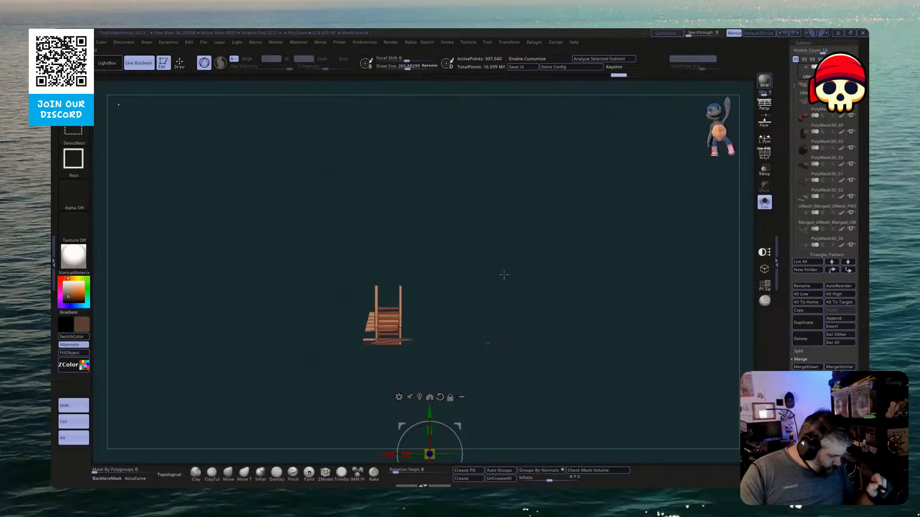
left_click_drag(530, 299, 455, 375, "ctrl+shift")
left_click(580, 351, "ctrl+shift")
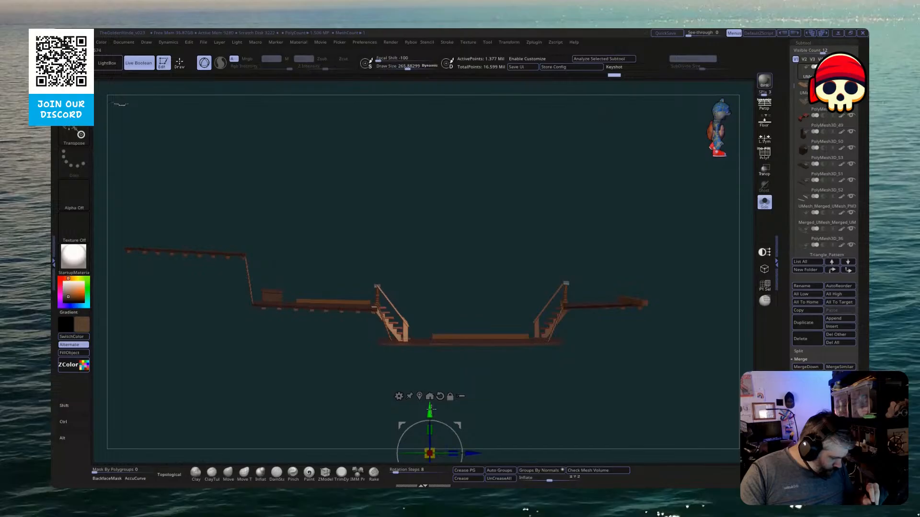
key("ctrl")
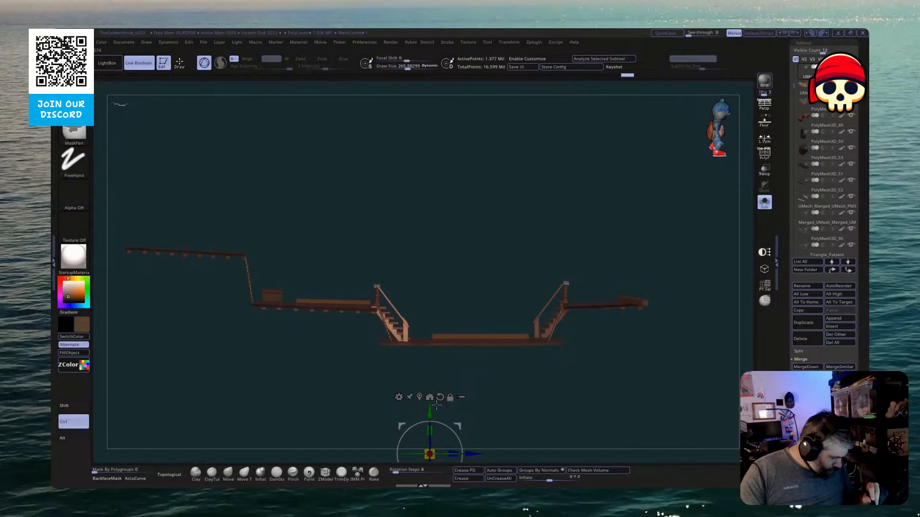
left_click_drag(462, 397, 473, 370)
Undo the main deck, railing and stair adjustments on the deck subtool, going back through its edit history
key("ctrl+z")
key("ctrl+z")
key("ctrl+z")
key("ctrl+z")
key("ctrl+z")
key("ctrl+z")
key("ctrl+z")
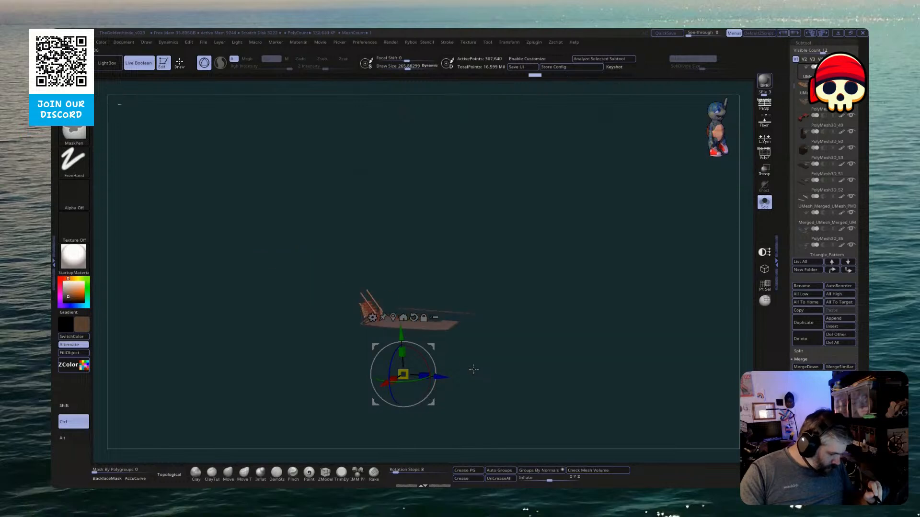
key("ctrl+z")
key("ctrl+z")
key("ctrl+z")
key("ctrl+z")
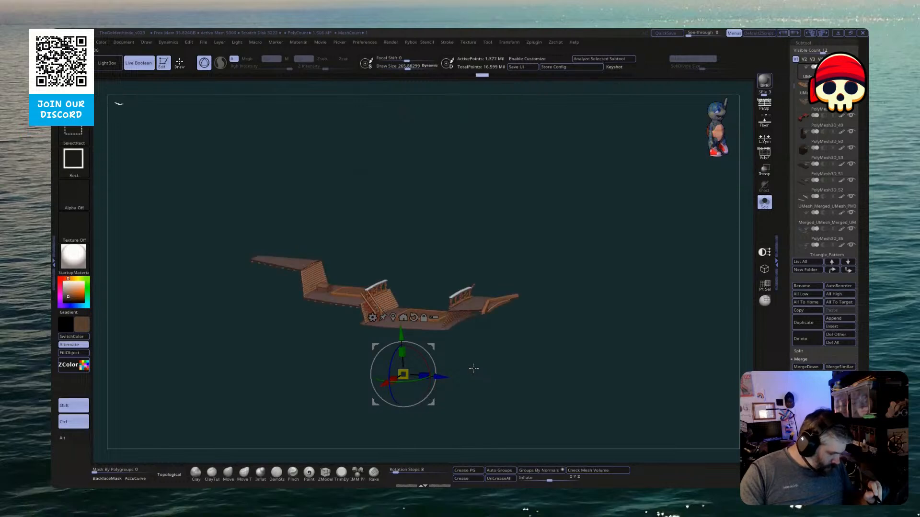
key("ctrl+z")
key("ctrl+z")
key("ctrl+z")
key("ctrl+z")
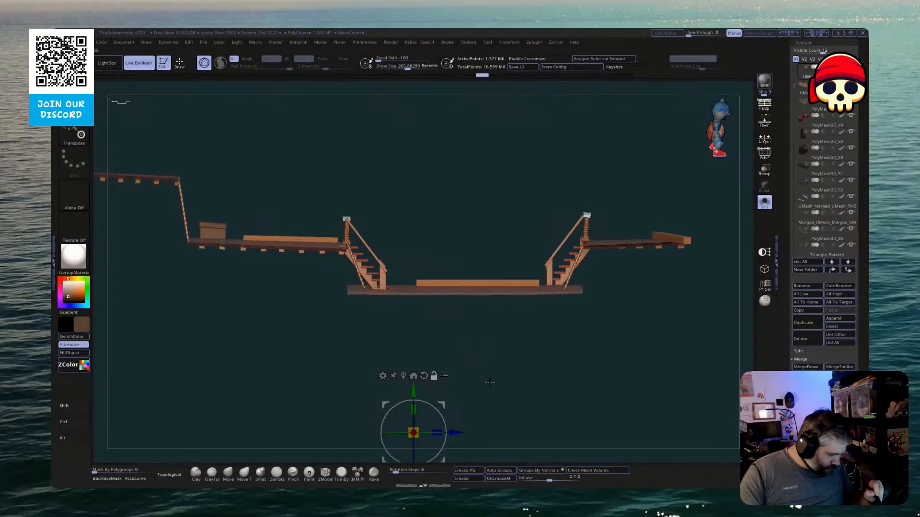
key("ctrl+z")
key("ctrl+z")
key("ctrl+z")
key("ctrl+z")
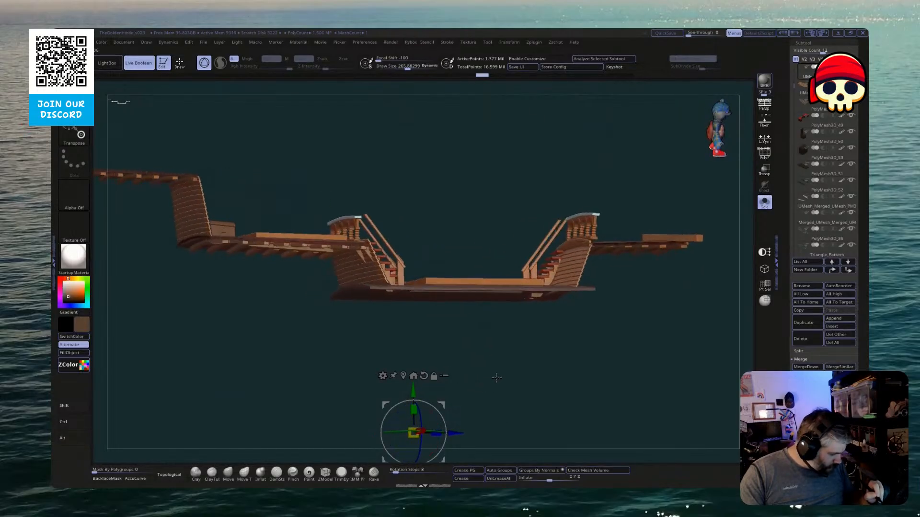
key("ctrl+z")
key("ctrl+z")
key("ctrl+z")
key("ctrl+z")
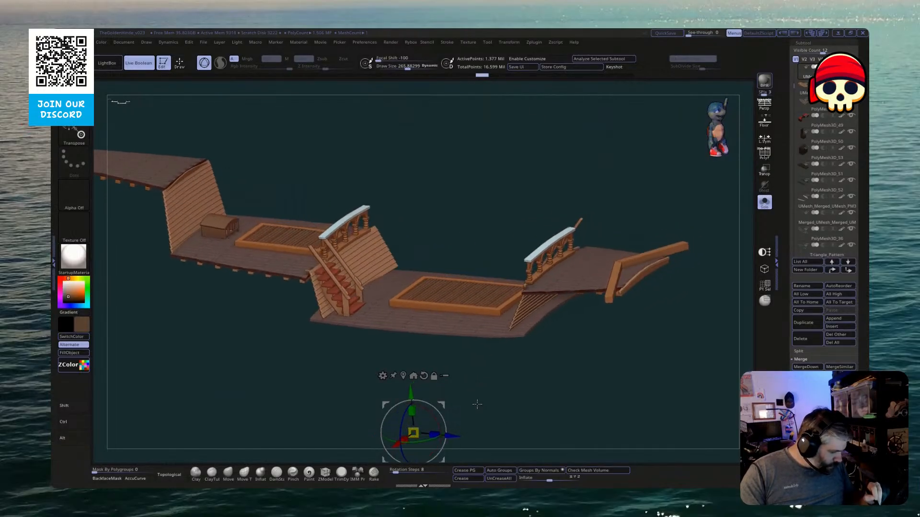
key("ctrl+z")
key("ctrl+z")
key("ctrl+z")
key("ctrl+z")
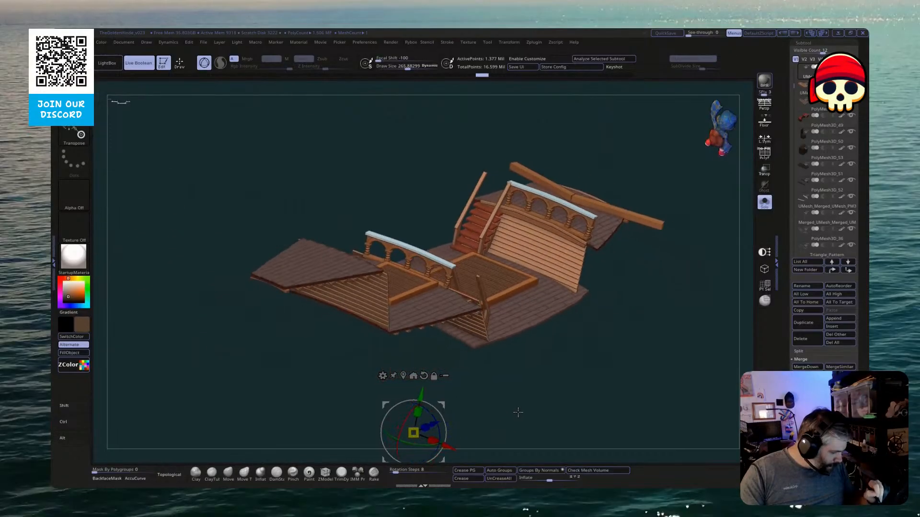
Keep stepping back through the deck subtool's edit history while checking its stairs and railings from several angles
key("ctrl+z")
key("ctrl+z")
key("ctrl+z")
key("ctrl+z")
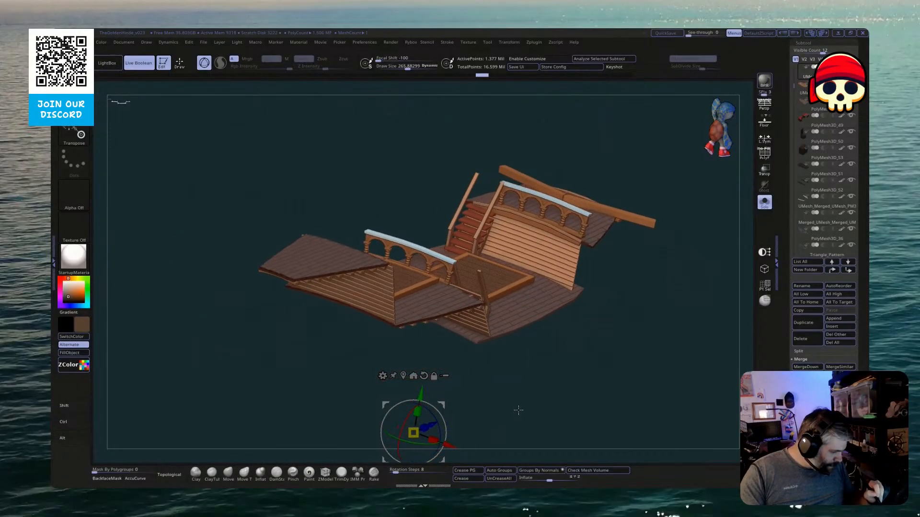
key("ctrl+z")
key("ctrl+z")
key("ctrl+z")
key("ctrl+z")
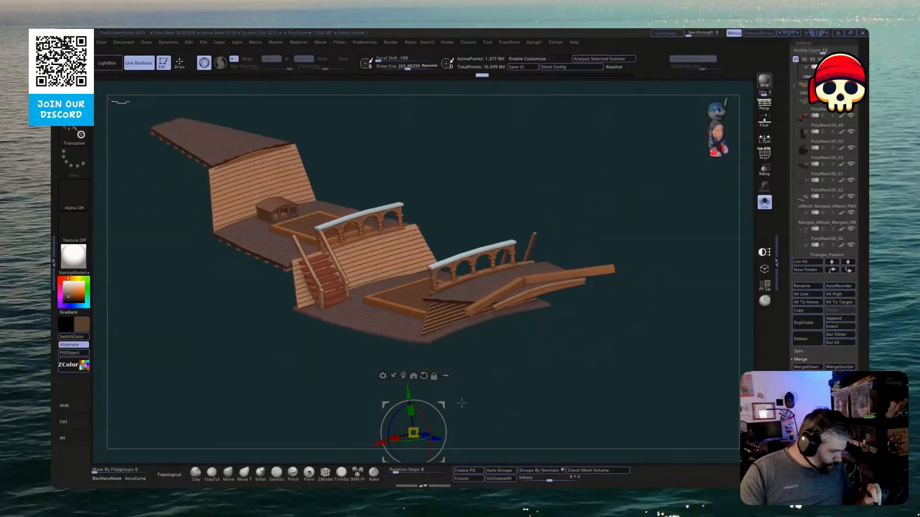
key("ctrl+z")
key("ctrl+z")
key("ctrl+z")
key("ctrl+z")
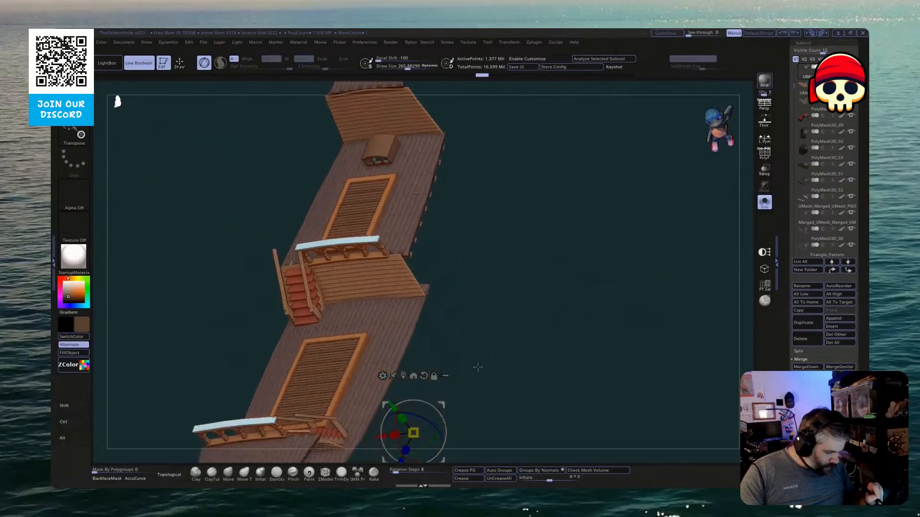
key("ctrl+z")
key("ctrl+z")
key("ctrl+z")
key("ctrl+z")
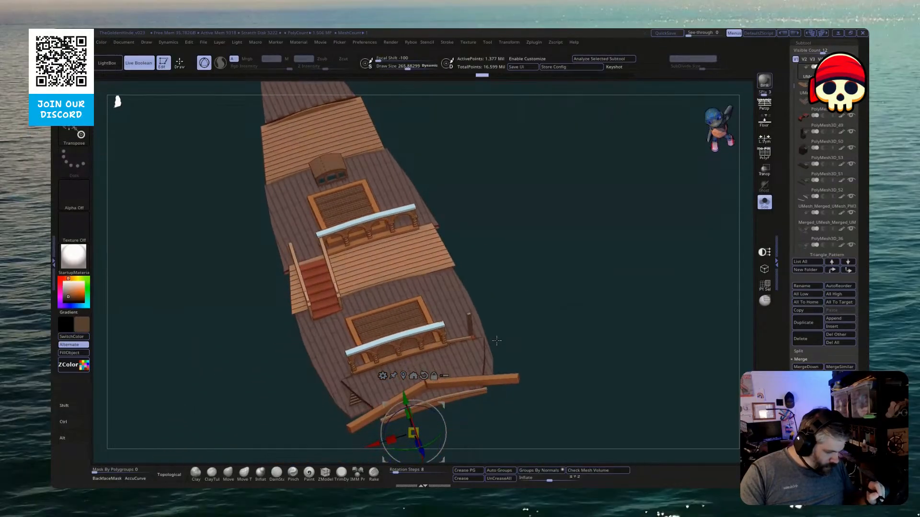
left_click_drag(431, 220, 459, 278, "ctrl+shift")
left_click(456, 336, "ctrl+shift")
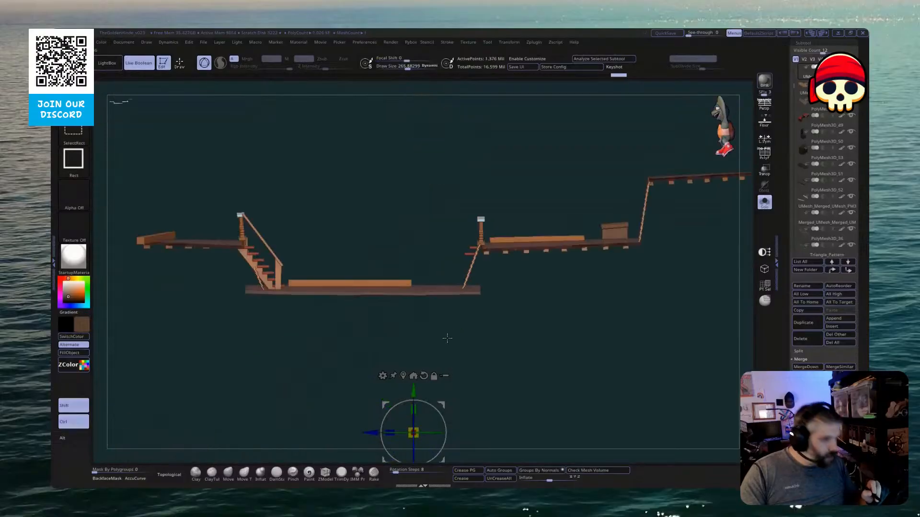
left_click(448, 340, "ctrl+shift")
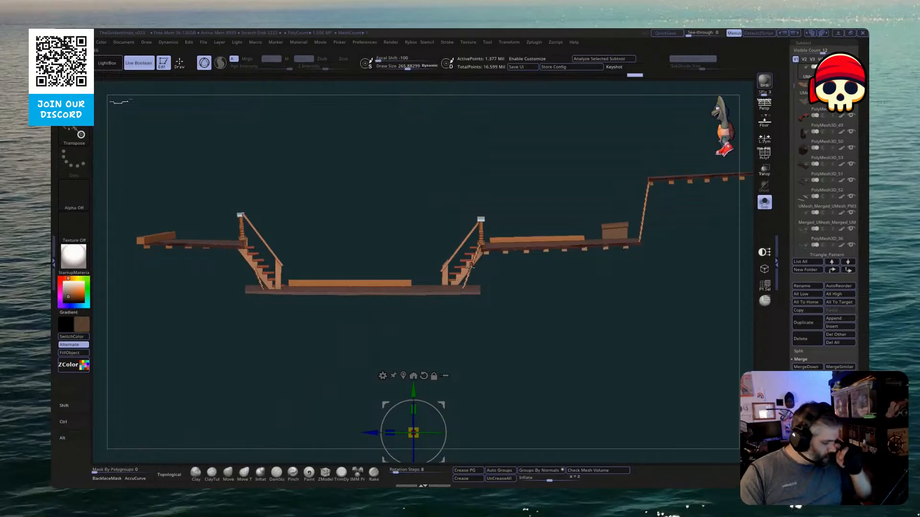
Leave Solo mode to bring back the complete ship around the deck subtool and return to Draw mode
left_click_drag(551, 329, 570, 363)
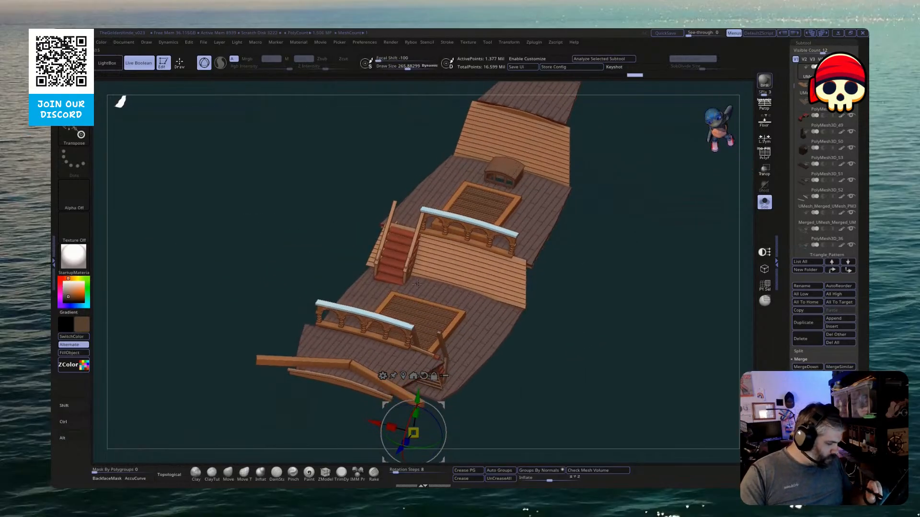
mouse_move(534, 337)
left_mouse_down()
mouse_move(585, 311)
mouse_move(576, 304)
mouse_move(585, 321)
mouse_move(567, 318)
mouse_move(570, 344)
left_mouse_up()
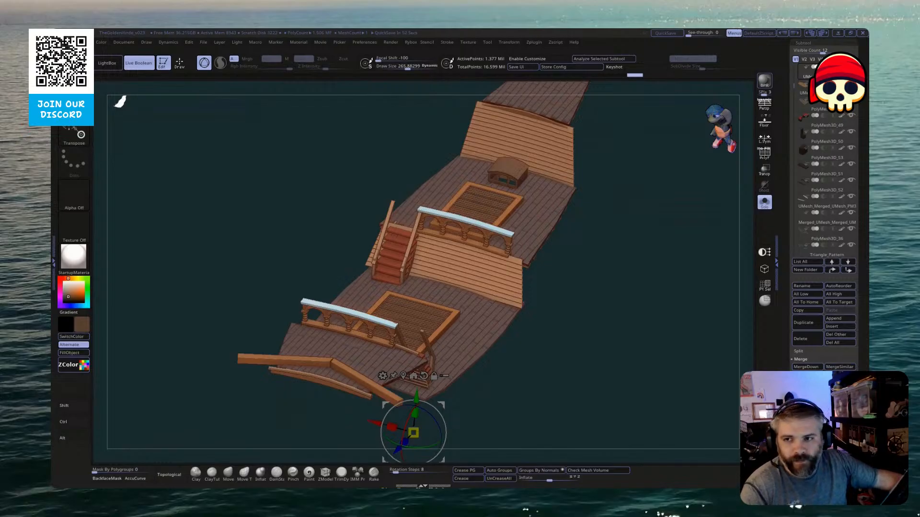
left_click_drag(585, 352, 608, 391)
left_click(765, 203)
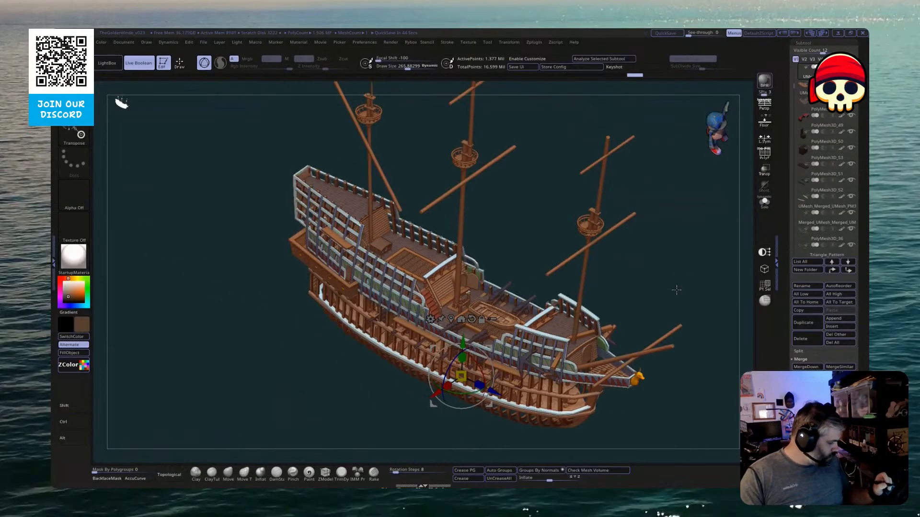
mouse_move(681, 309)
left_mouse_down()
mouse_move(683, 261)
mouse_move(667, 283)
mouse_move(677, 300)
mouse_move(701, 291)
mouse_move(659, 305)
mouse_move(651, 298)
mouse_move(651, 305)
left_mouse_up()
key("q")
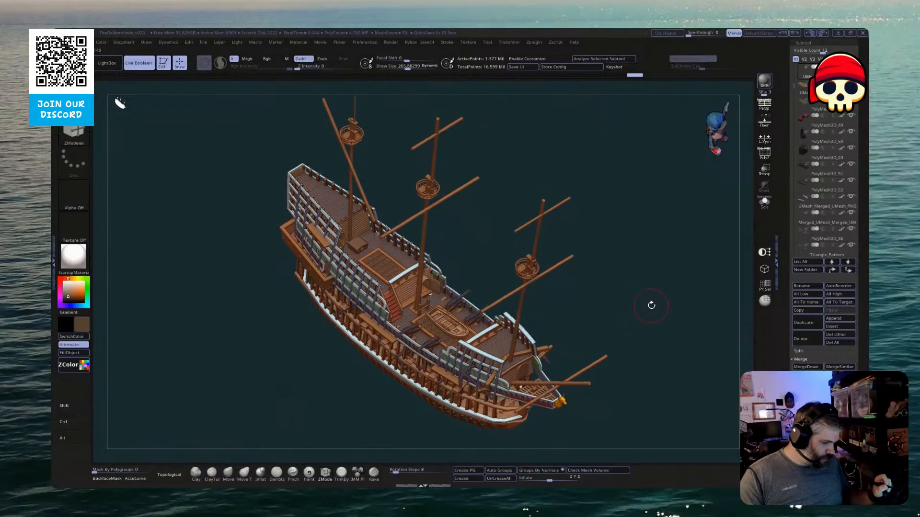
Duplicate the Decking subtool and try turning the copy upright against the side of the hull near the stern
scroll(793, 104, "up", 5)
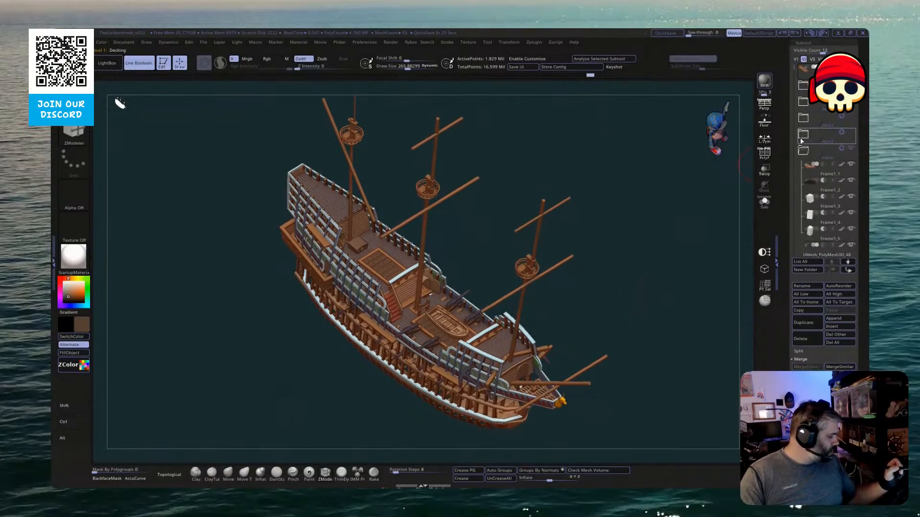
key("ctrl+shift+d")
key("w")
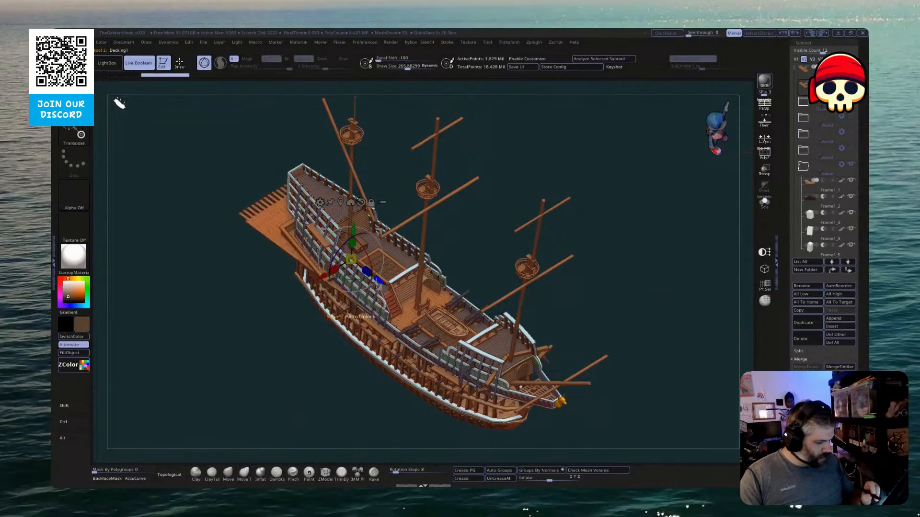
left_click_drag(332, 240, 315, 306)
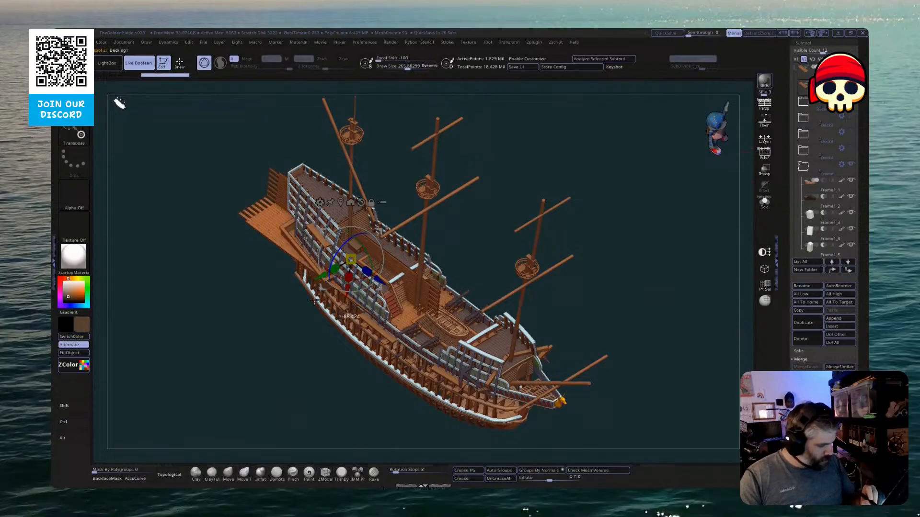
mouse_move(625, 231)
left_mouse_down()
mouse_move(633, 211)
mouse_move(625, 208)
mouse_move(622, 219)
left_mouse_up()
left_click_drag(315, 276, 325, 292)
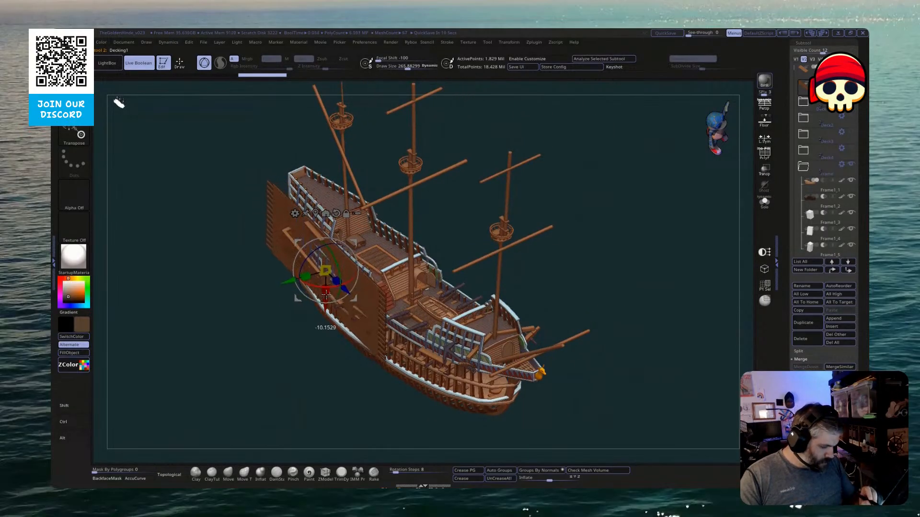
Try sliding the upright planking copy forward and centring it along the side of the hull
left_click_drag(313, 372, 455, 334)
left_click_drag(450, 372, 457, 452)
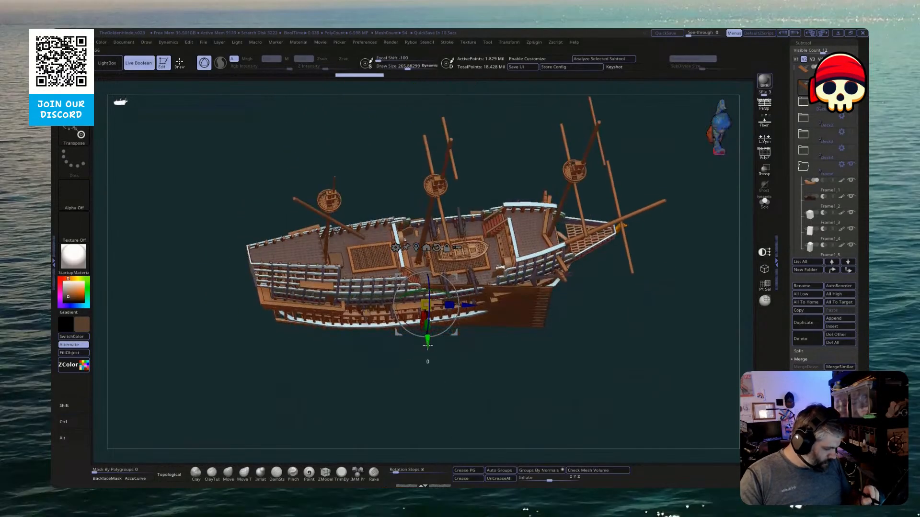
left_click_drag(455, 333, 443, 335)
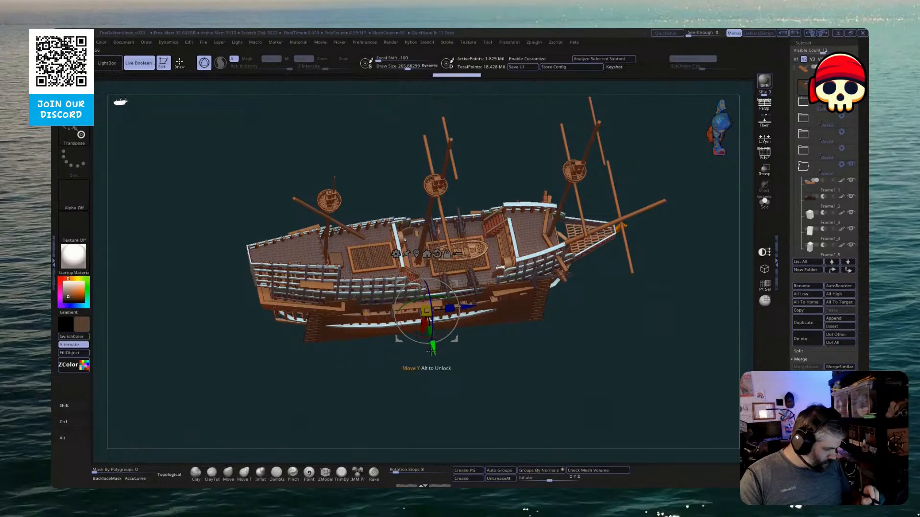
left_click_drag(433, 379, 436, 334, "shift")
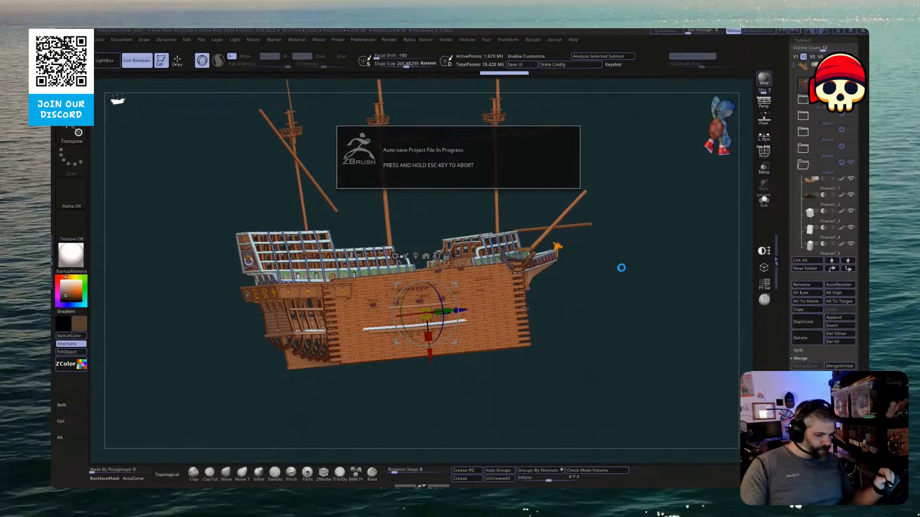
left_click_drag(621, 268, 511, 323)
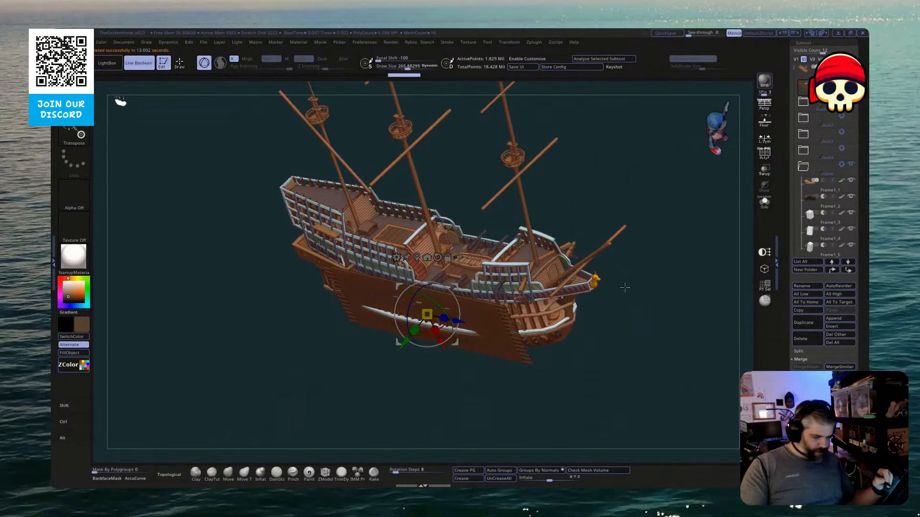
Delete the duplicated Decking subtool
left_click(805, 339)
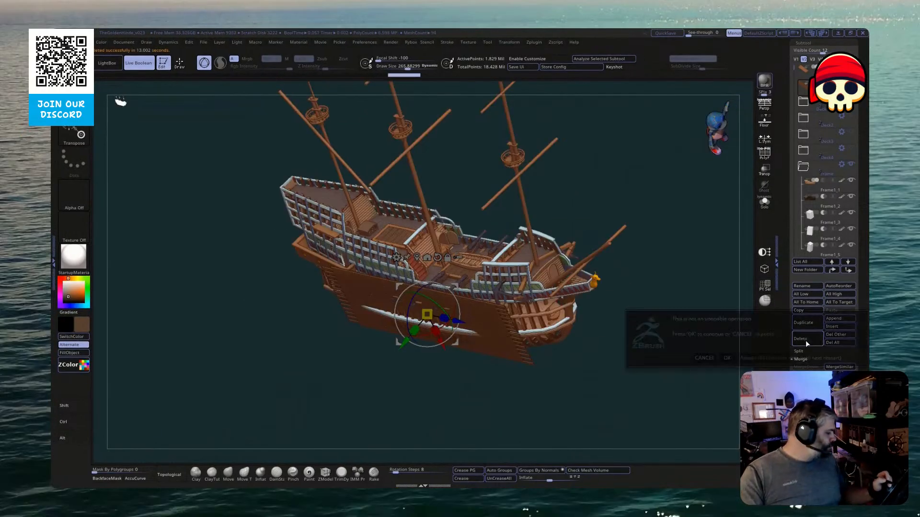
left_click(730, 360)
mouse_move(645, 382)
left_mouse_down("shift")
mouse_move(647, 353)
mouse_move(615, 374)
mouse_move(628, 380)
mouse_move(612, 402)
mouse_move(624, 386)
mouse_move(612, 378)
mouse_move(628, 386)
left_mouse_up("shift")
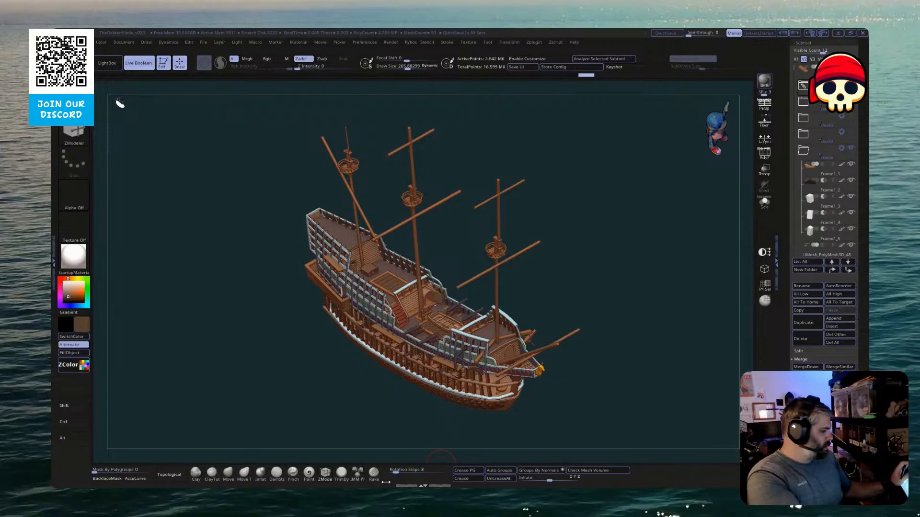
left_click_drag(612, 319, 615, 395)
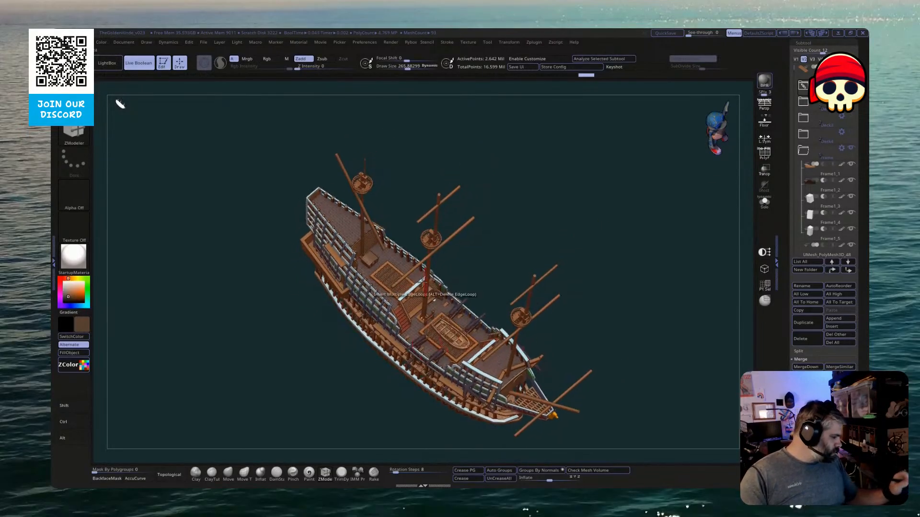
left_click_drag(370, 390, 309, 431)
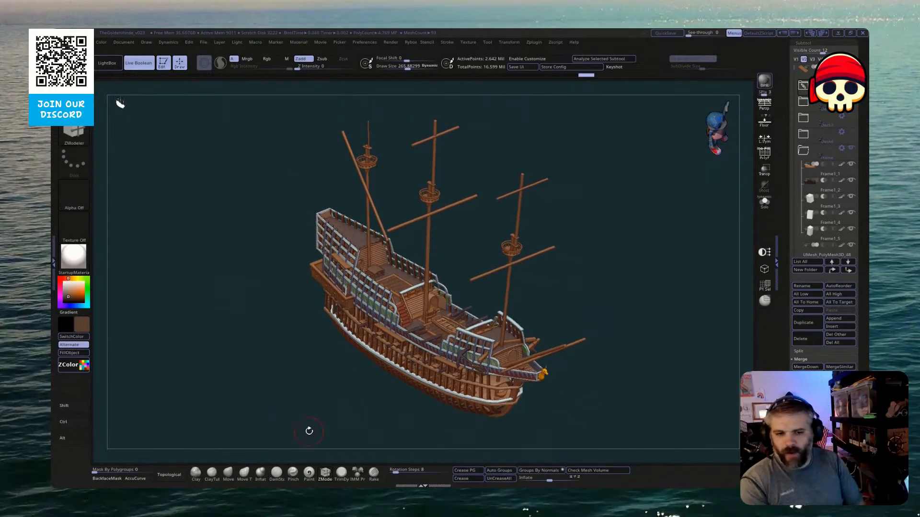